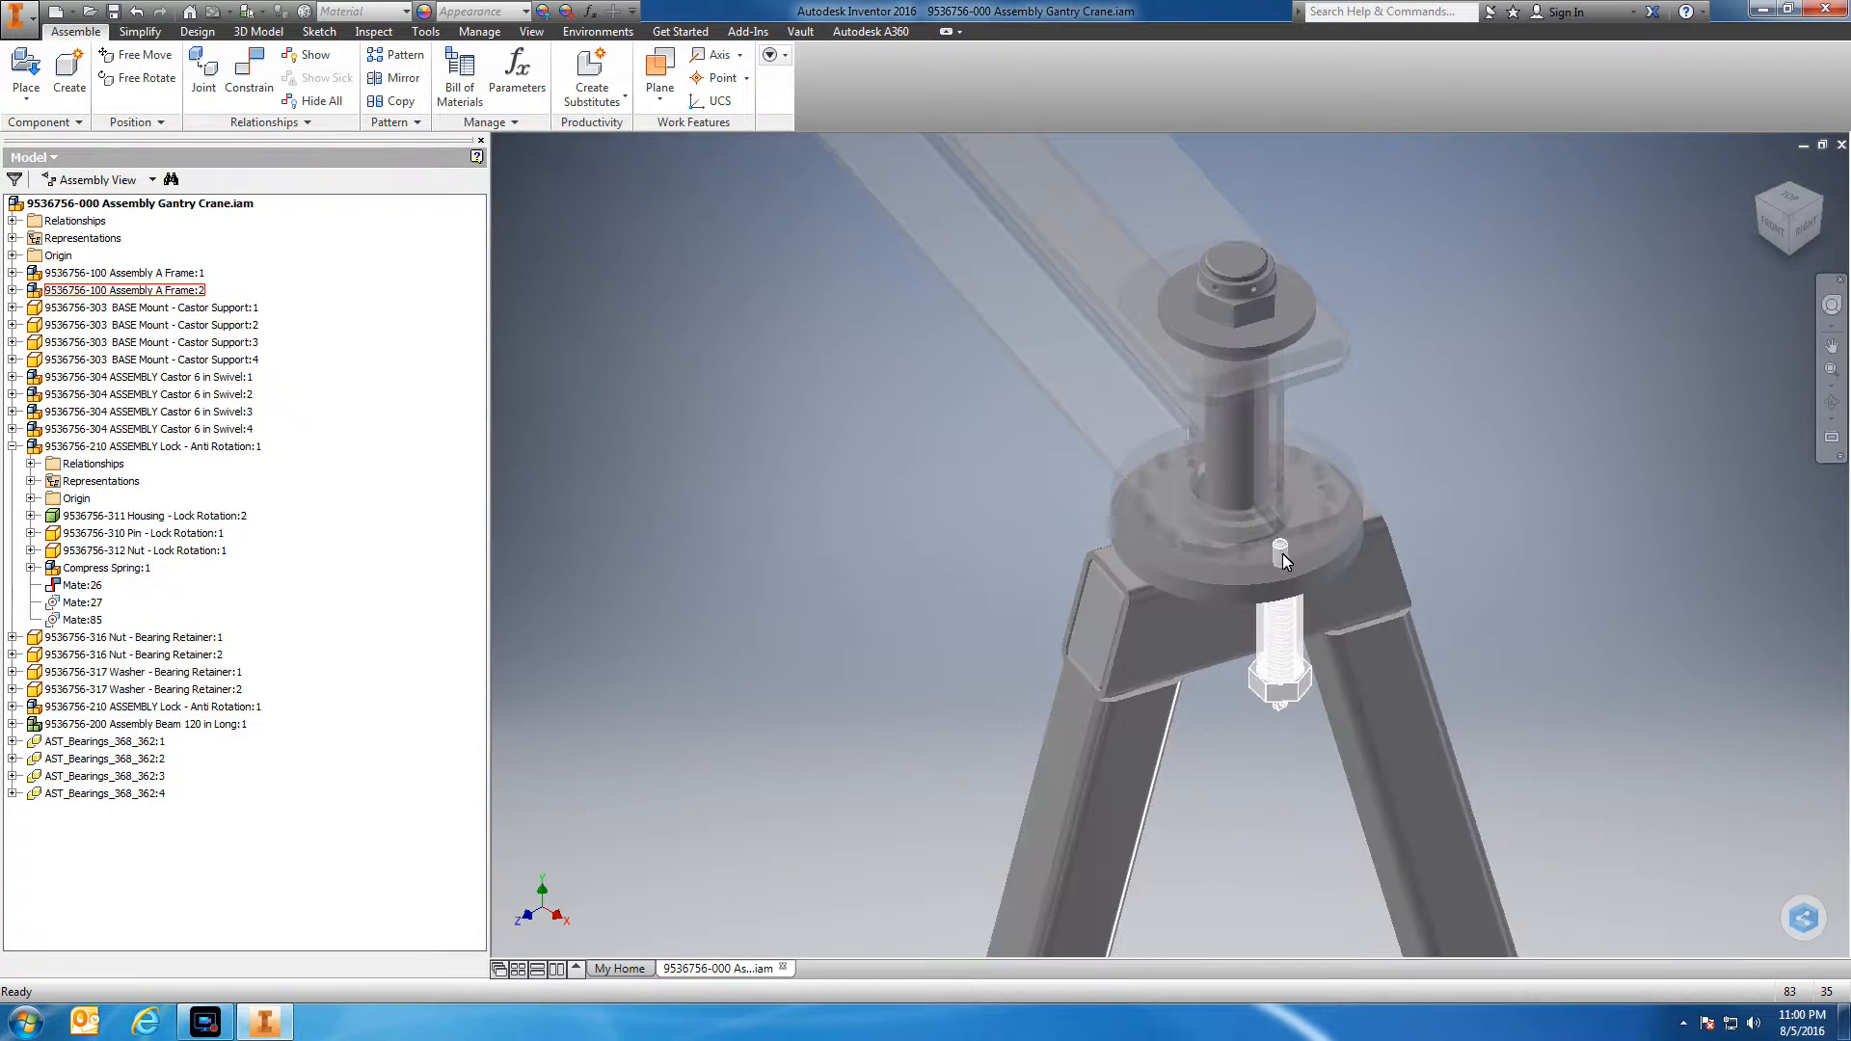
Open the anti-rotation lock assembly mounted under the bearing plate at the top of the A-frame for separate viewing
{"action": "scroll", "coordinate": [1281, 553], "scroll_direction": "down", "scroll_amount": 5}
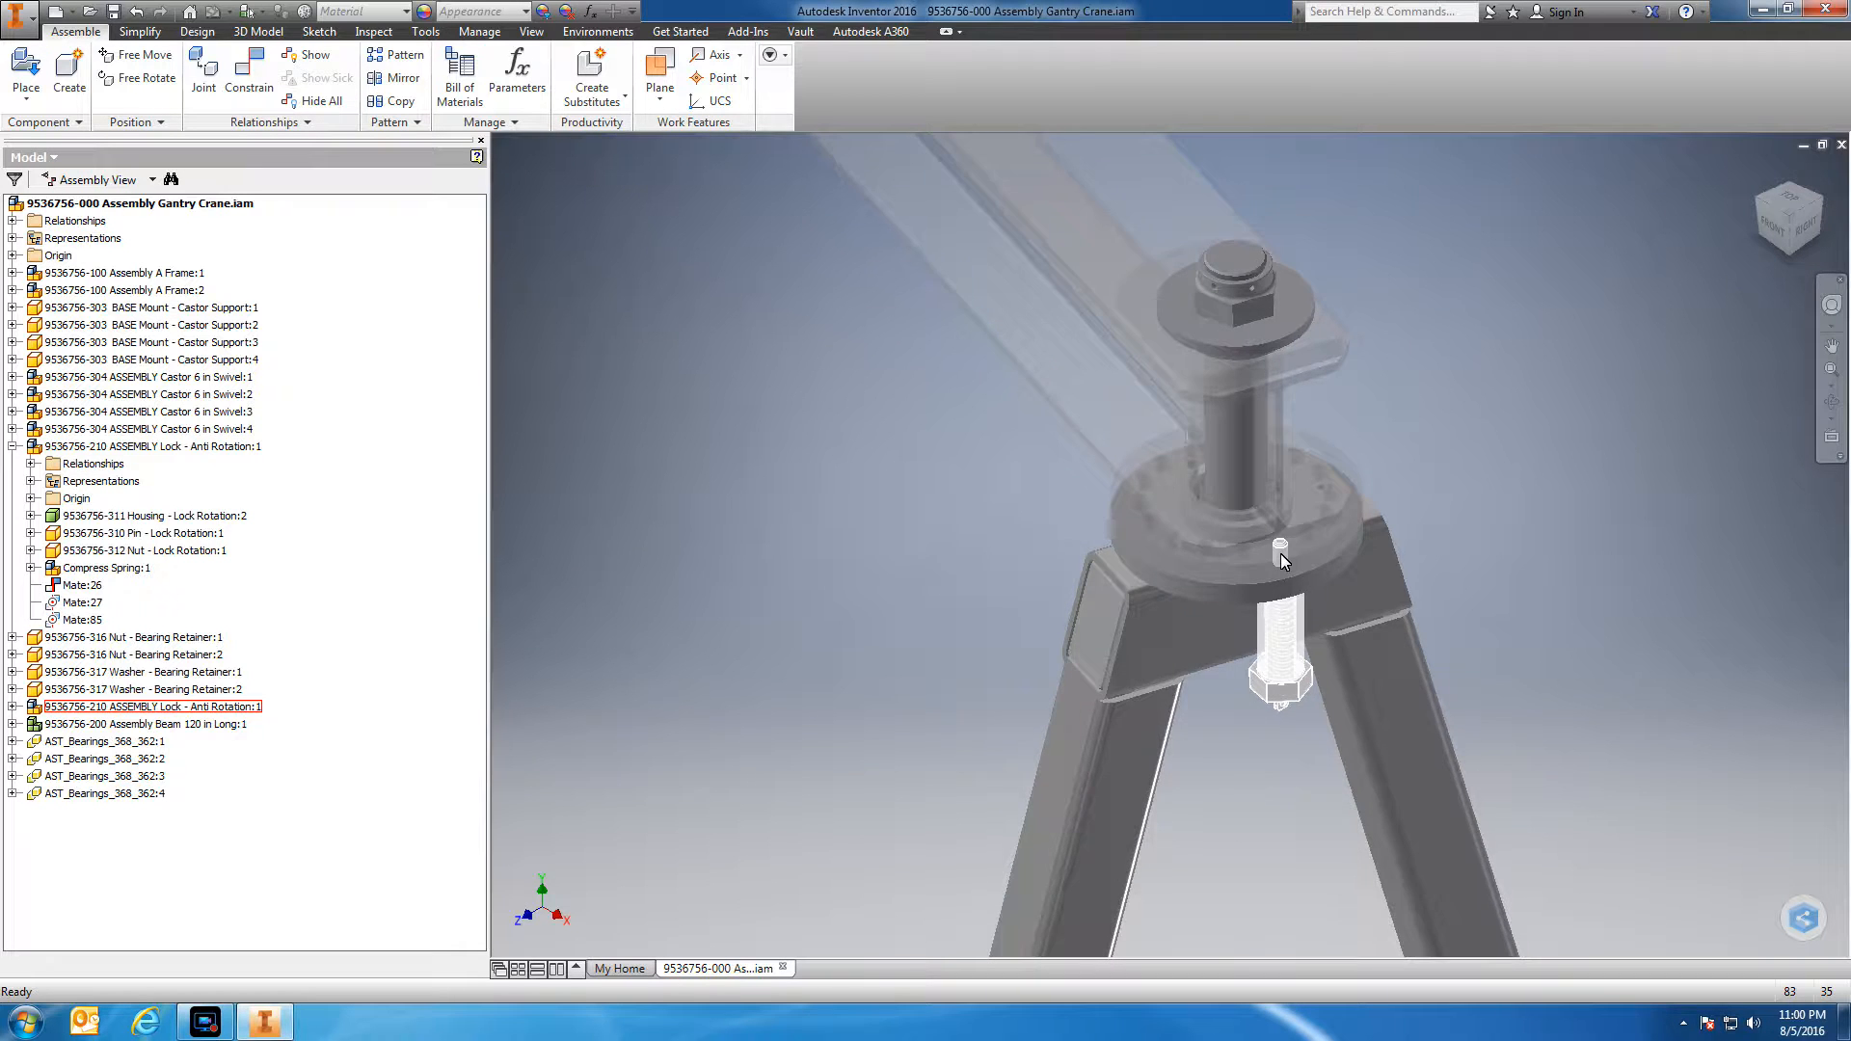
{"action": "scroll", "coordinate": [1280, 553], "scroll_direction": "down", "scroll_amount": 1}
{"action": "middle_click_drag", "start_coordinate": [1280, 553], "coordinate": [1340, 530], "text": "shift"}
{"action": "scroll", "coordinate": [1460, 572], "scroll_direction": "down", "scroll_amount": 1}
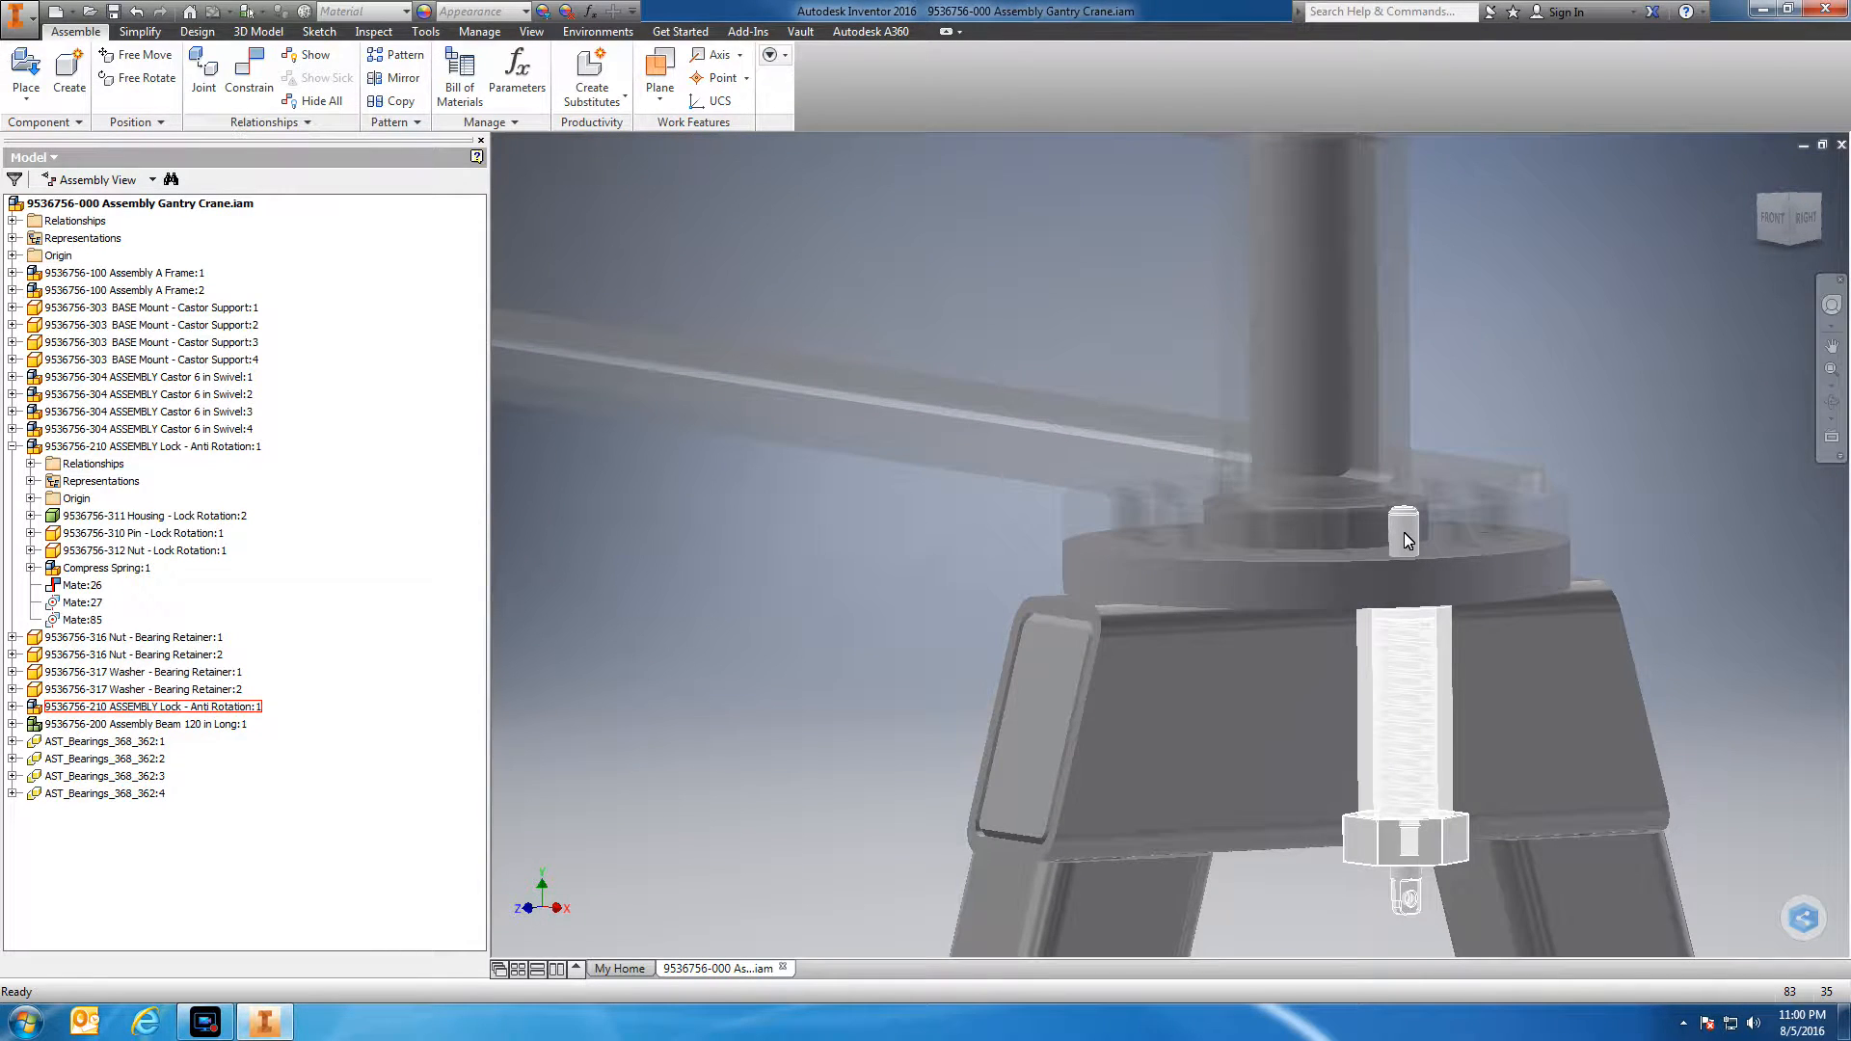
{"action": "mouse_move", "coordinate": [1403, 534]}
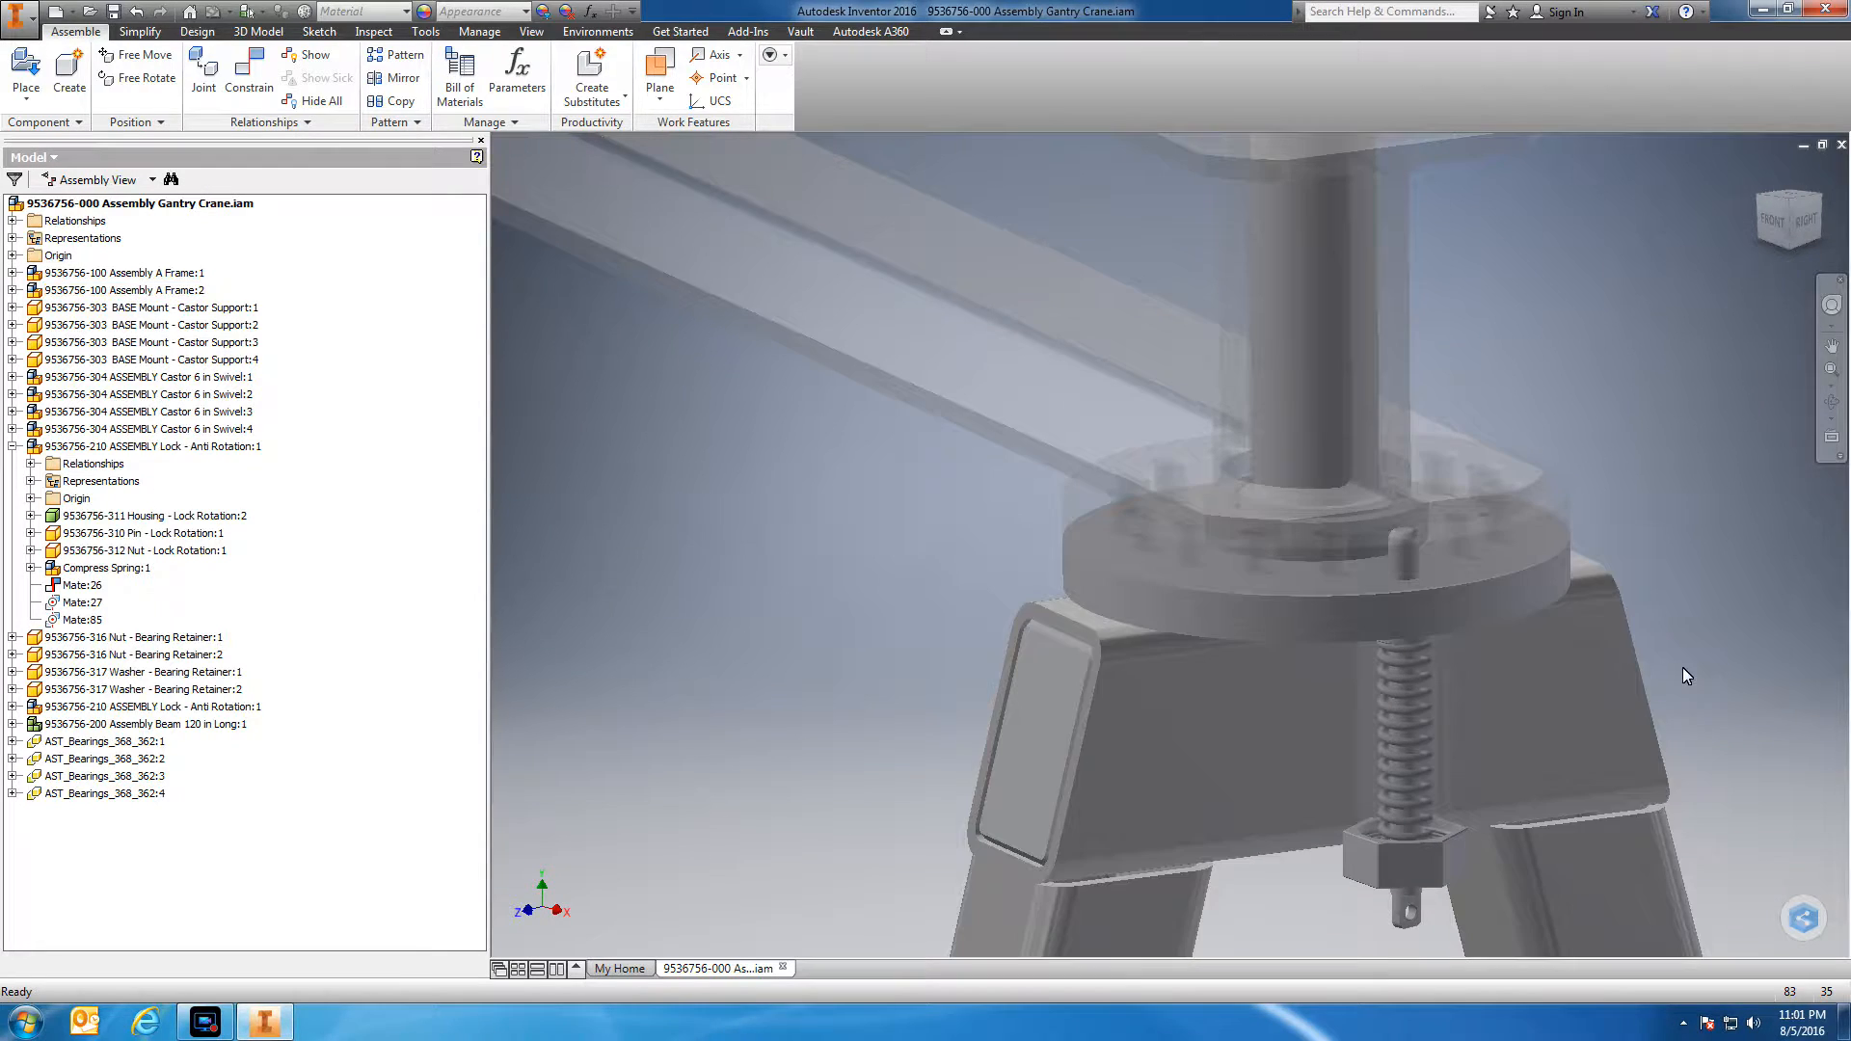
{"action": "left_click", "coordinate": [1387, 865]}
{"action": "right_click", "coordinate": [1385, 863]}
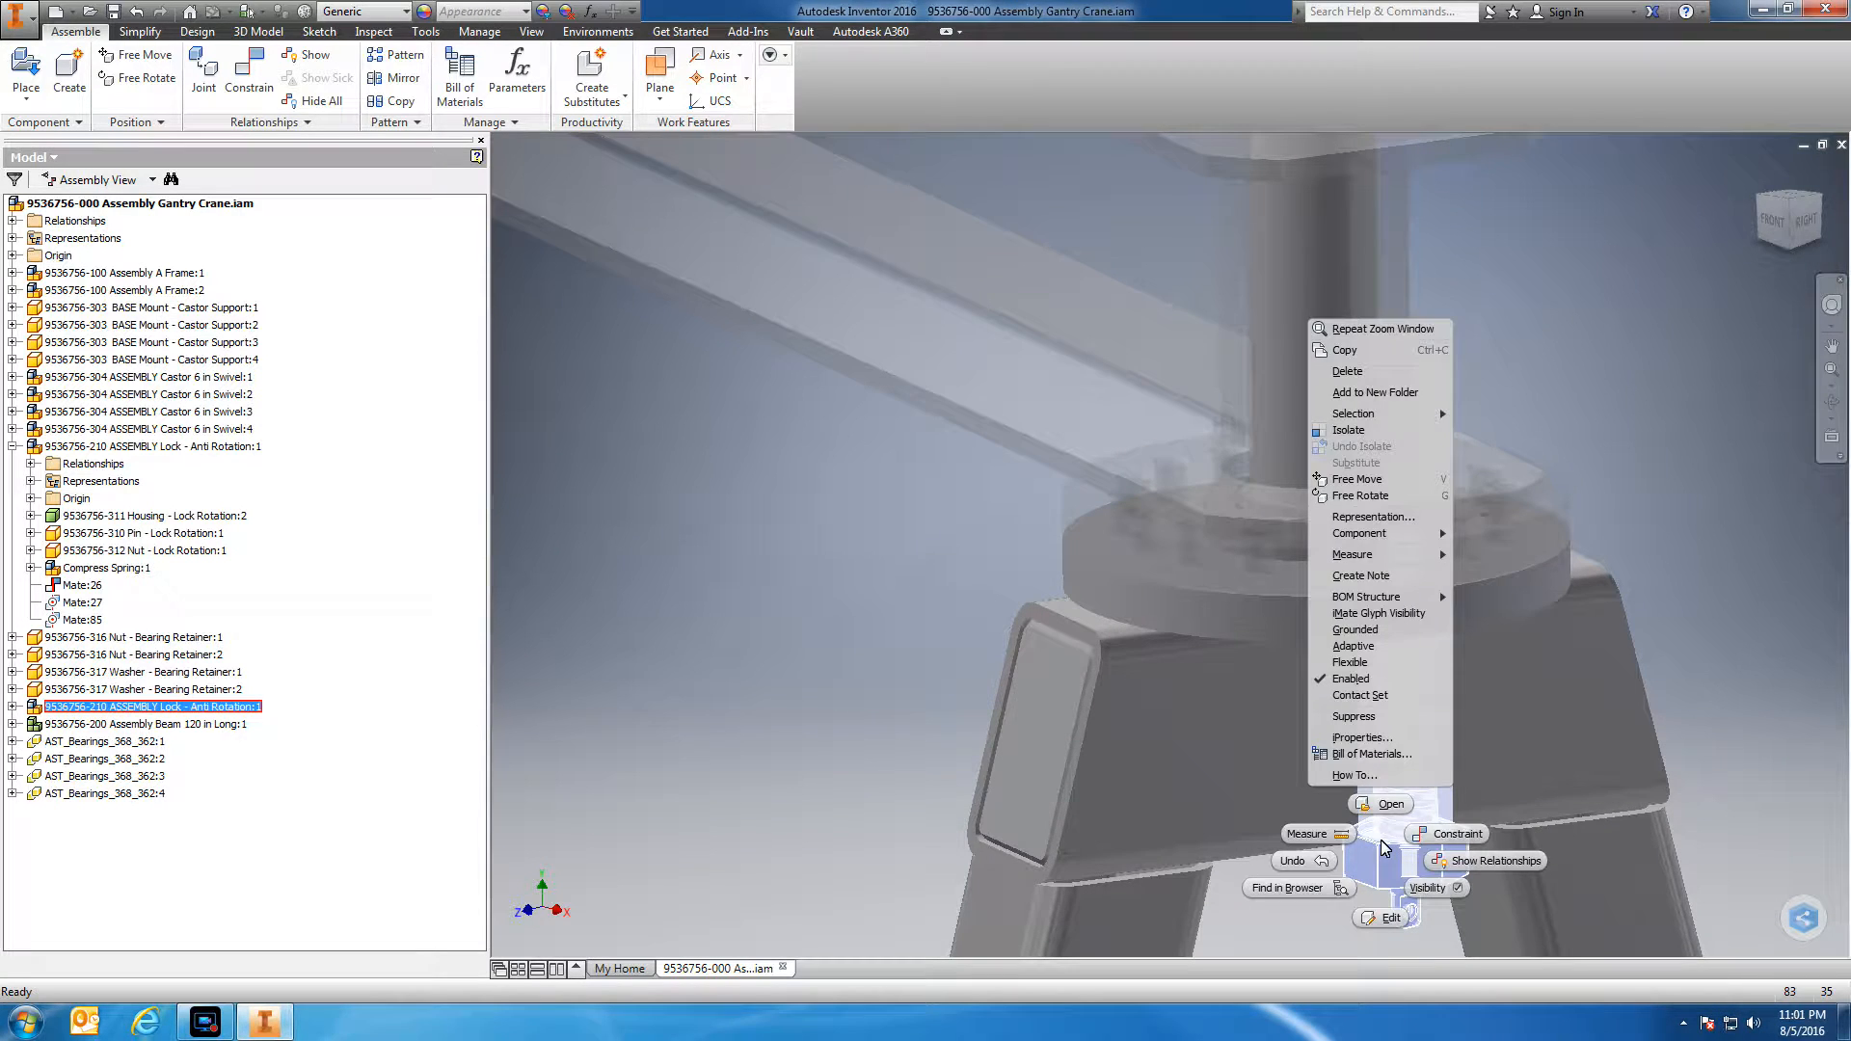
{"action": "left_click", "coordinate": [1391, 806]}
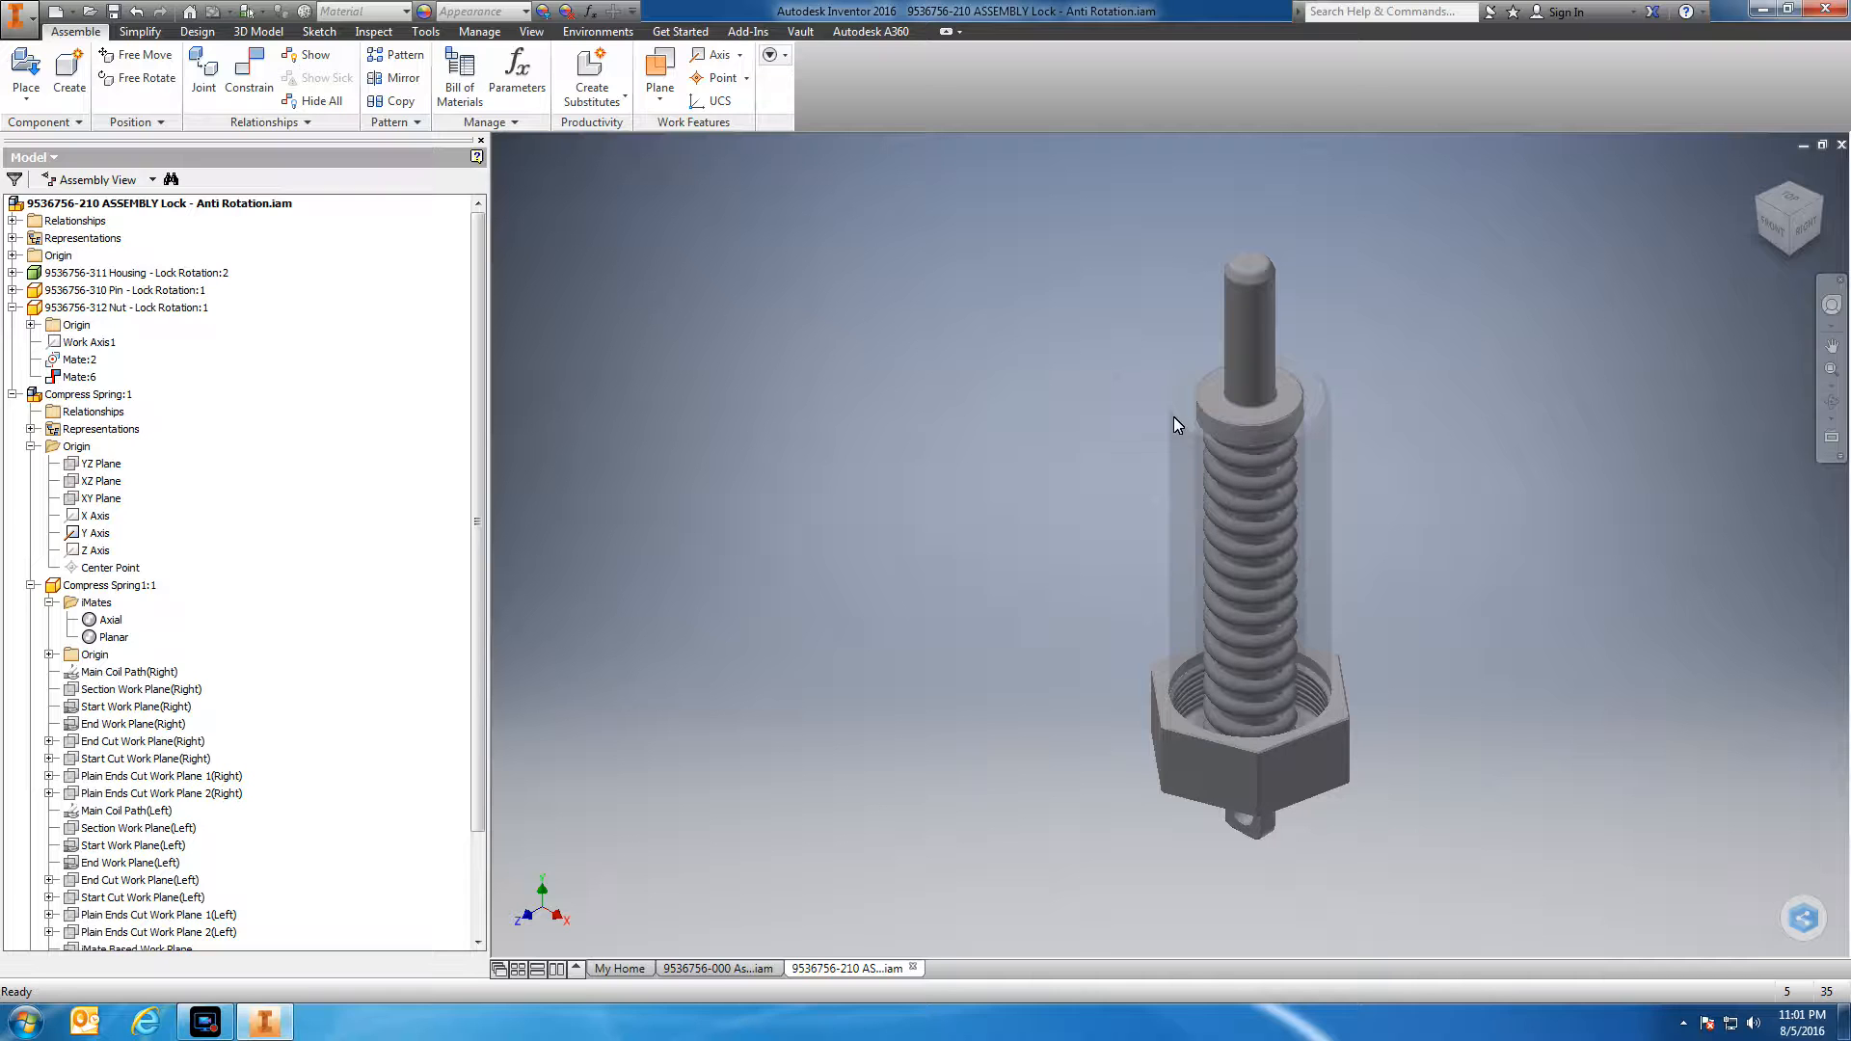
Highlight the compression spring and the pin in the lock assembly to examine how they fit together
{"action": "left_click", "coordinate": [1217, 476]}
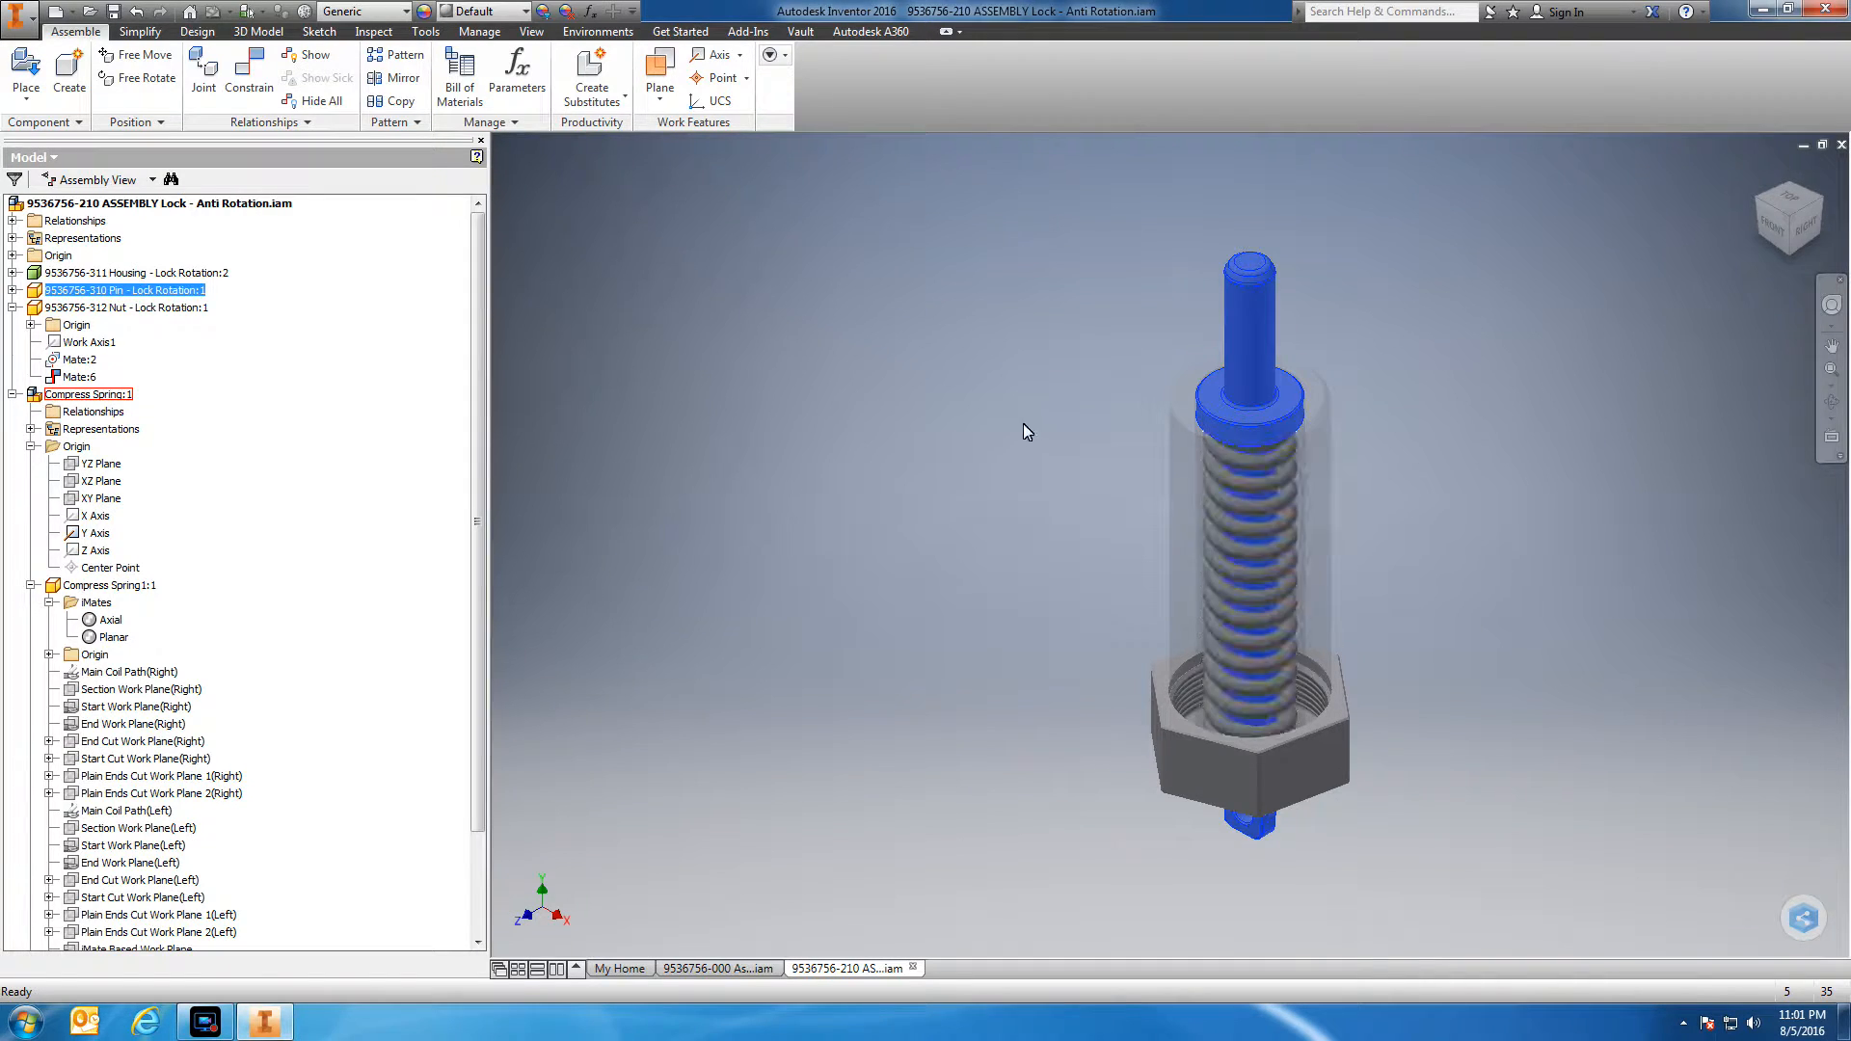
{"action": "left_click", "coordinate": [1214, 479]}
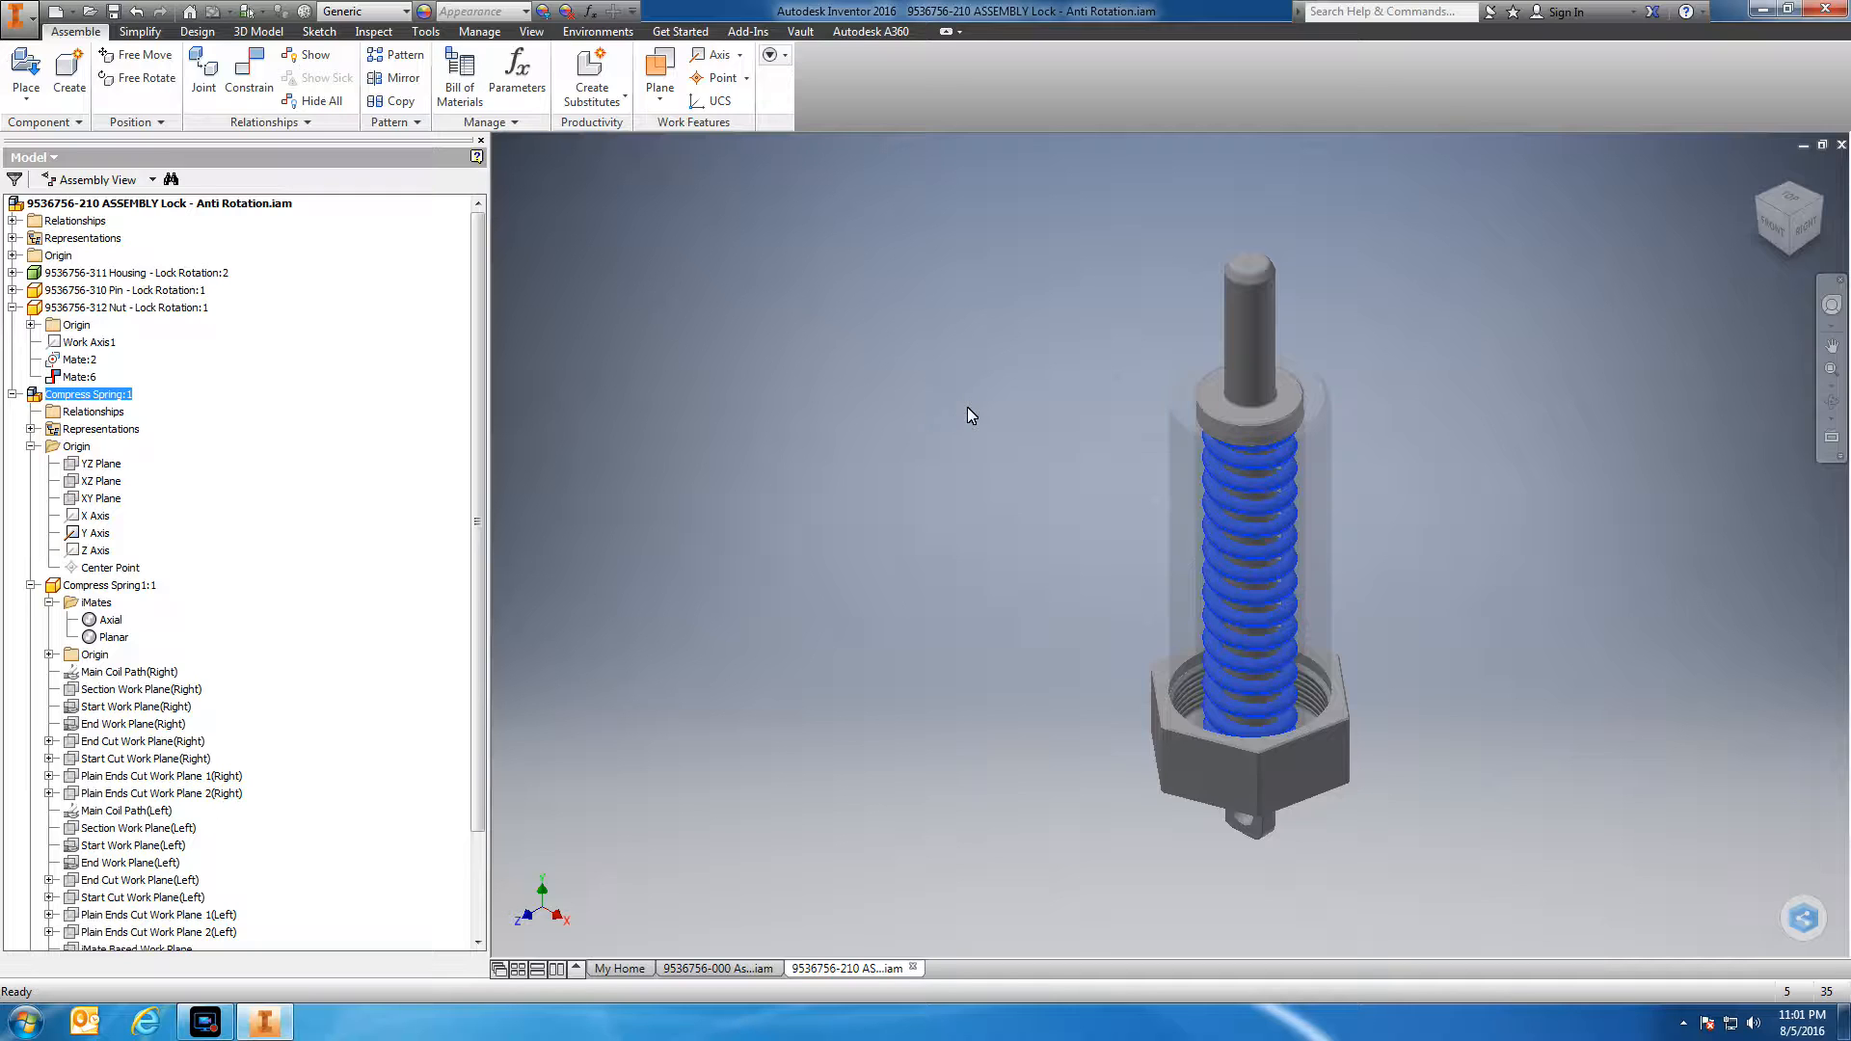
{"action": "left_click", "coordinate": [1259, 331]}
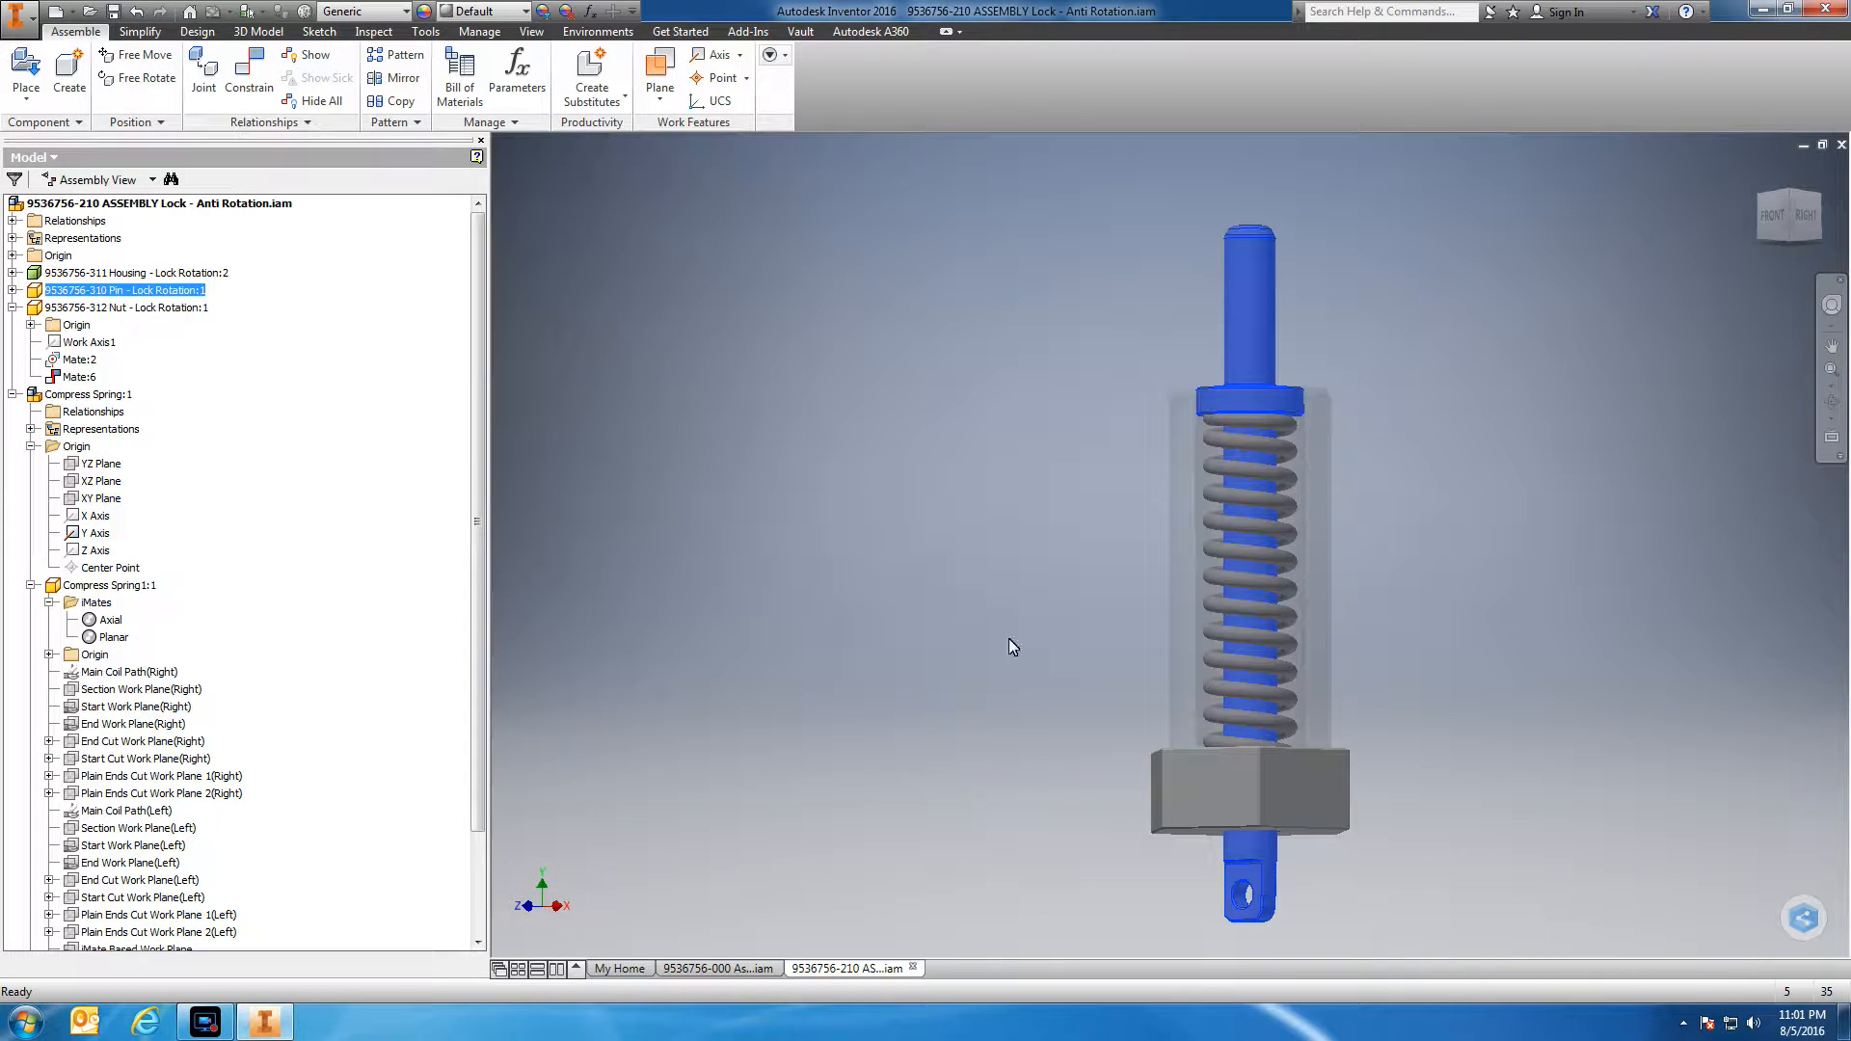
Open the hexagonal lock rotation nut at the lower end of the lock assembly as its own part
{"action": "left_click", "coordinate": [1167, 789]}
{"action": "right_click", "coordinate": [1167, 785]}
{"action": "left_click", "coordinate": [1158, 737]}
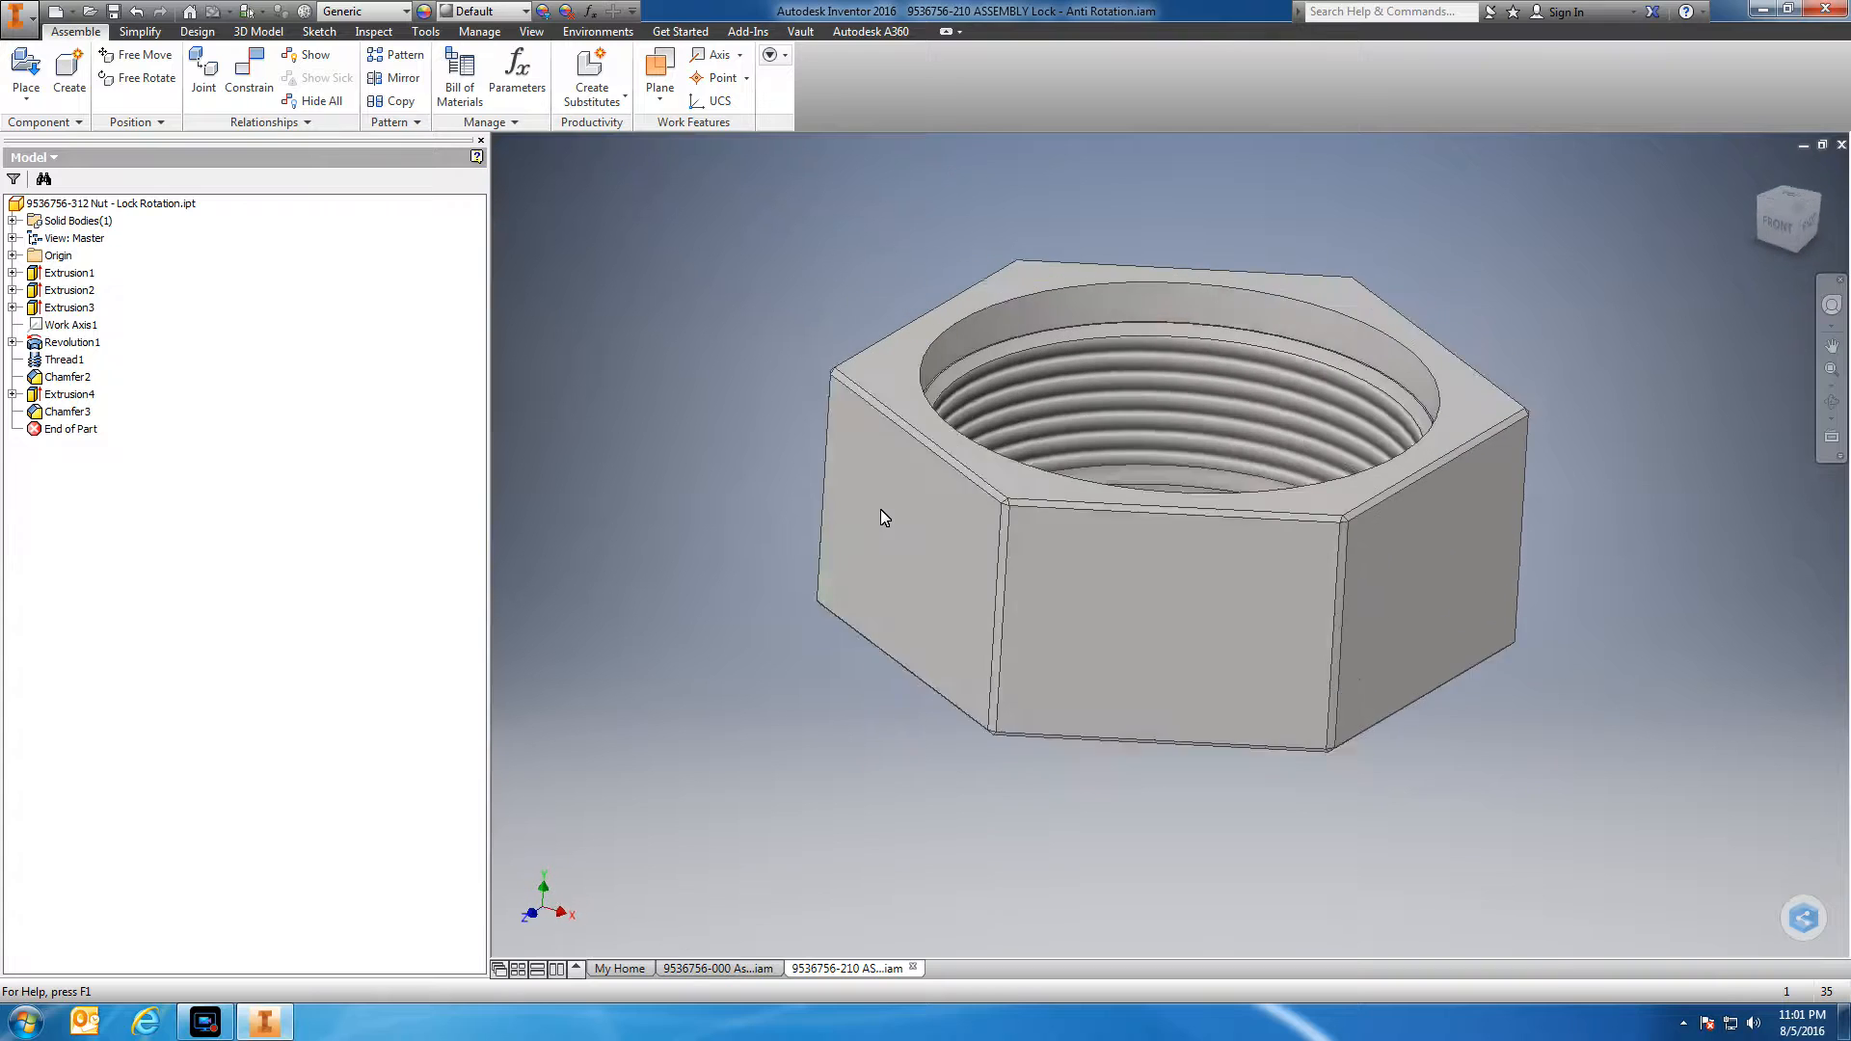
Measure the distance across two opposite flats of the hexagonal nut
{"action": "right_click", "coordinate": [748, 254]}
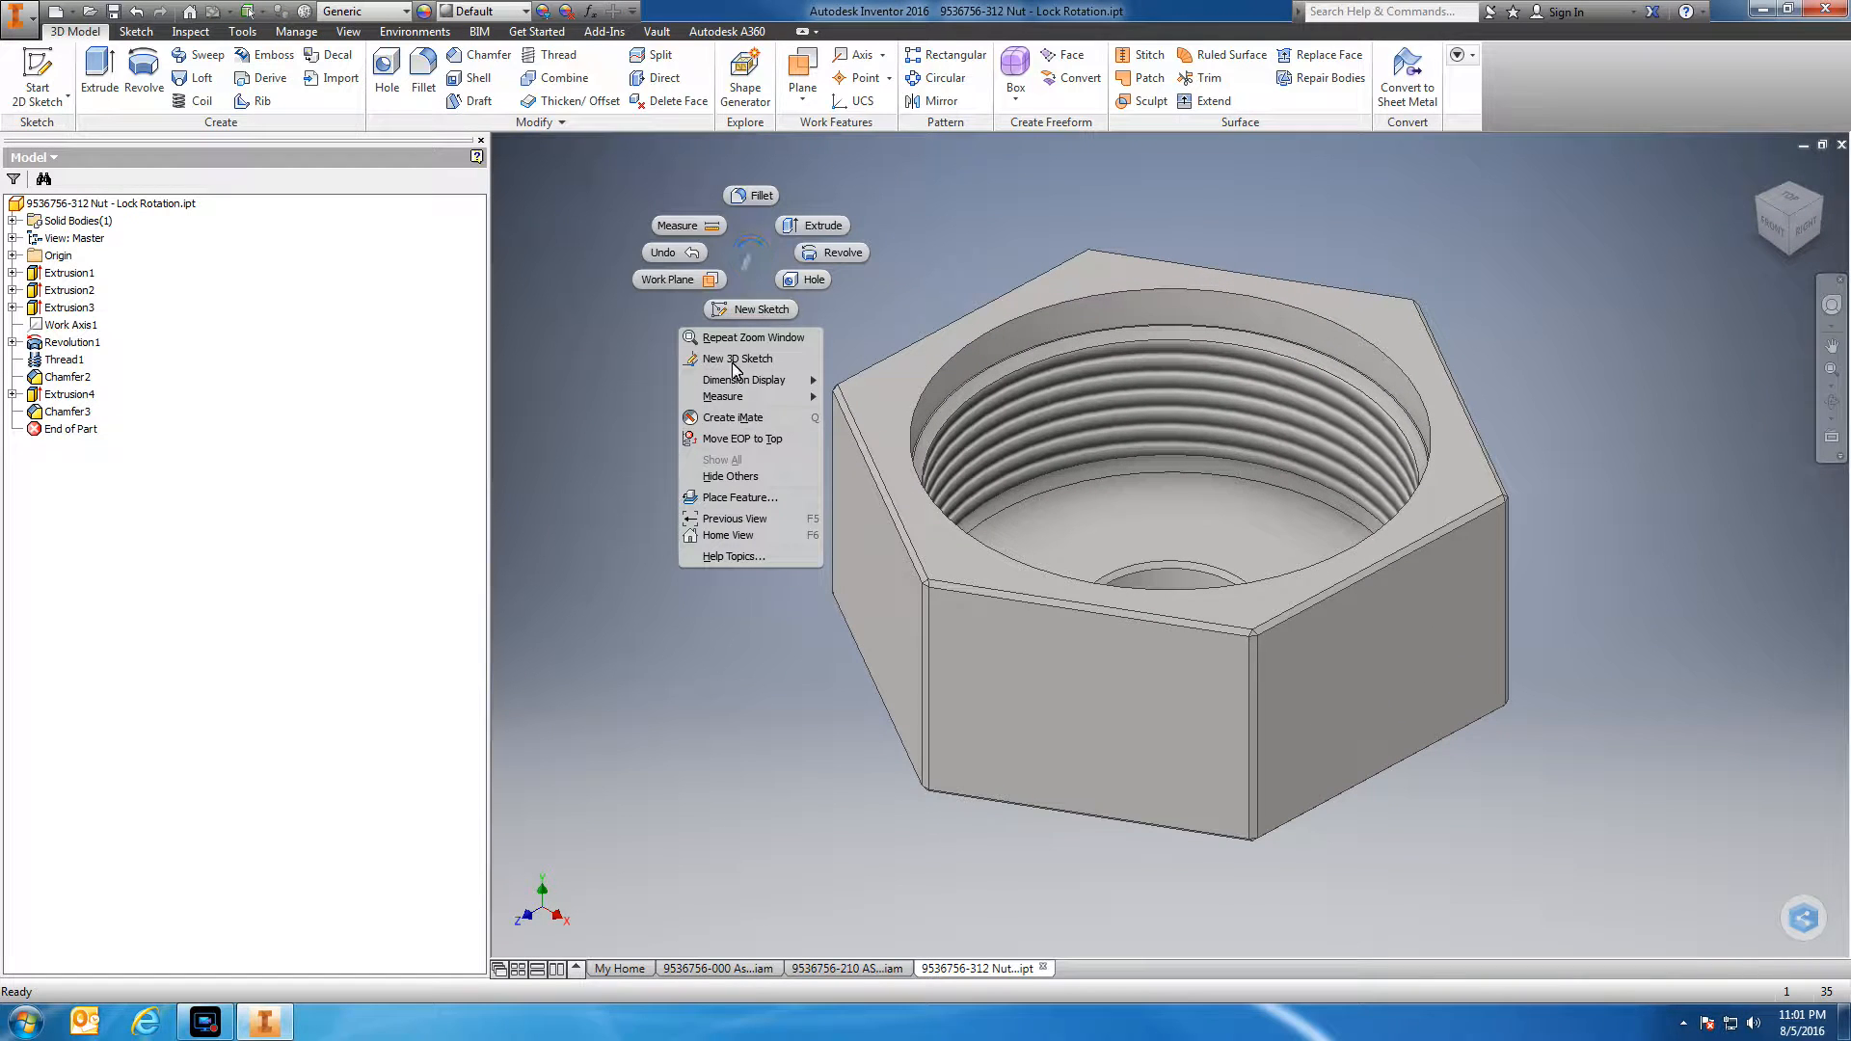
{"action": "mouse_move", "coordinate": [747, 397]}
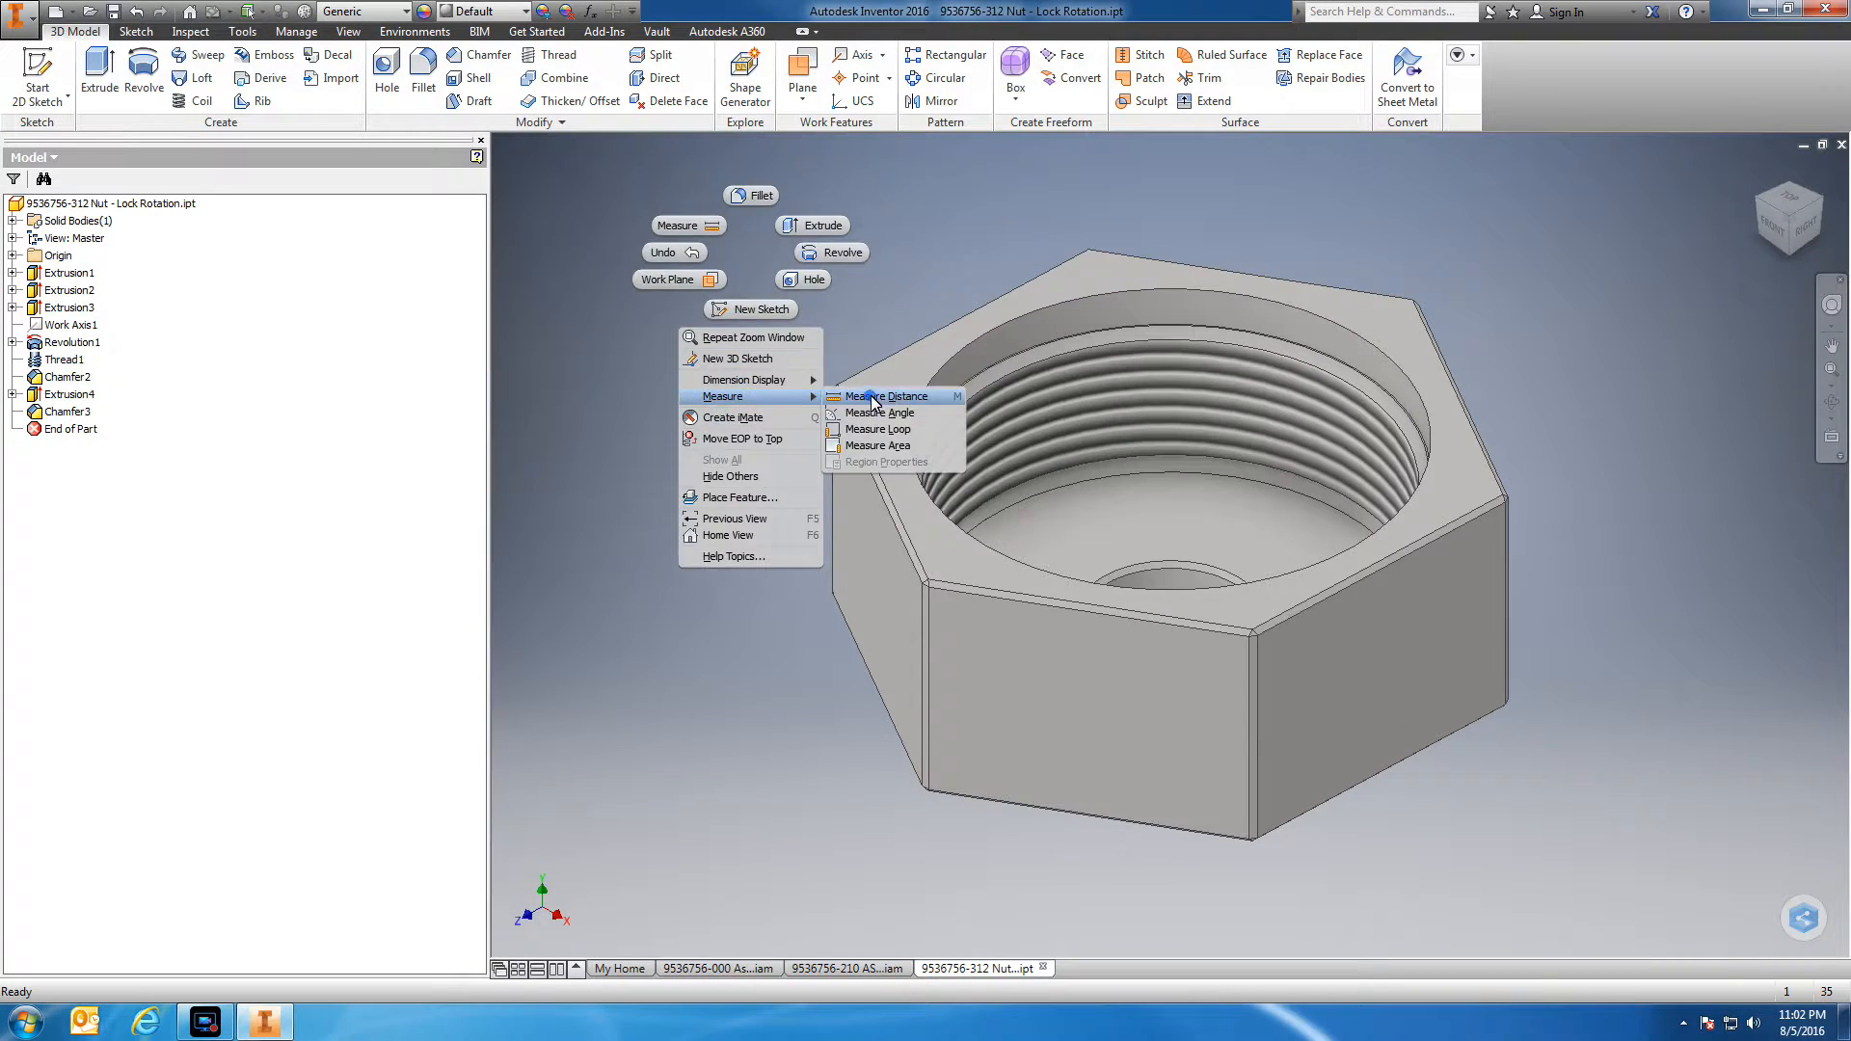
{"action": "left_click", "coordinate": [868, 391]}
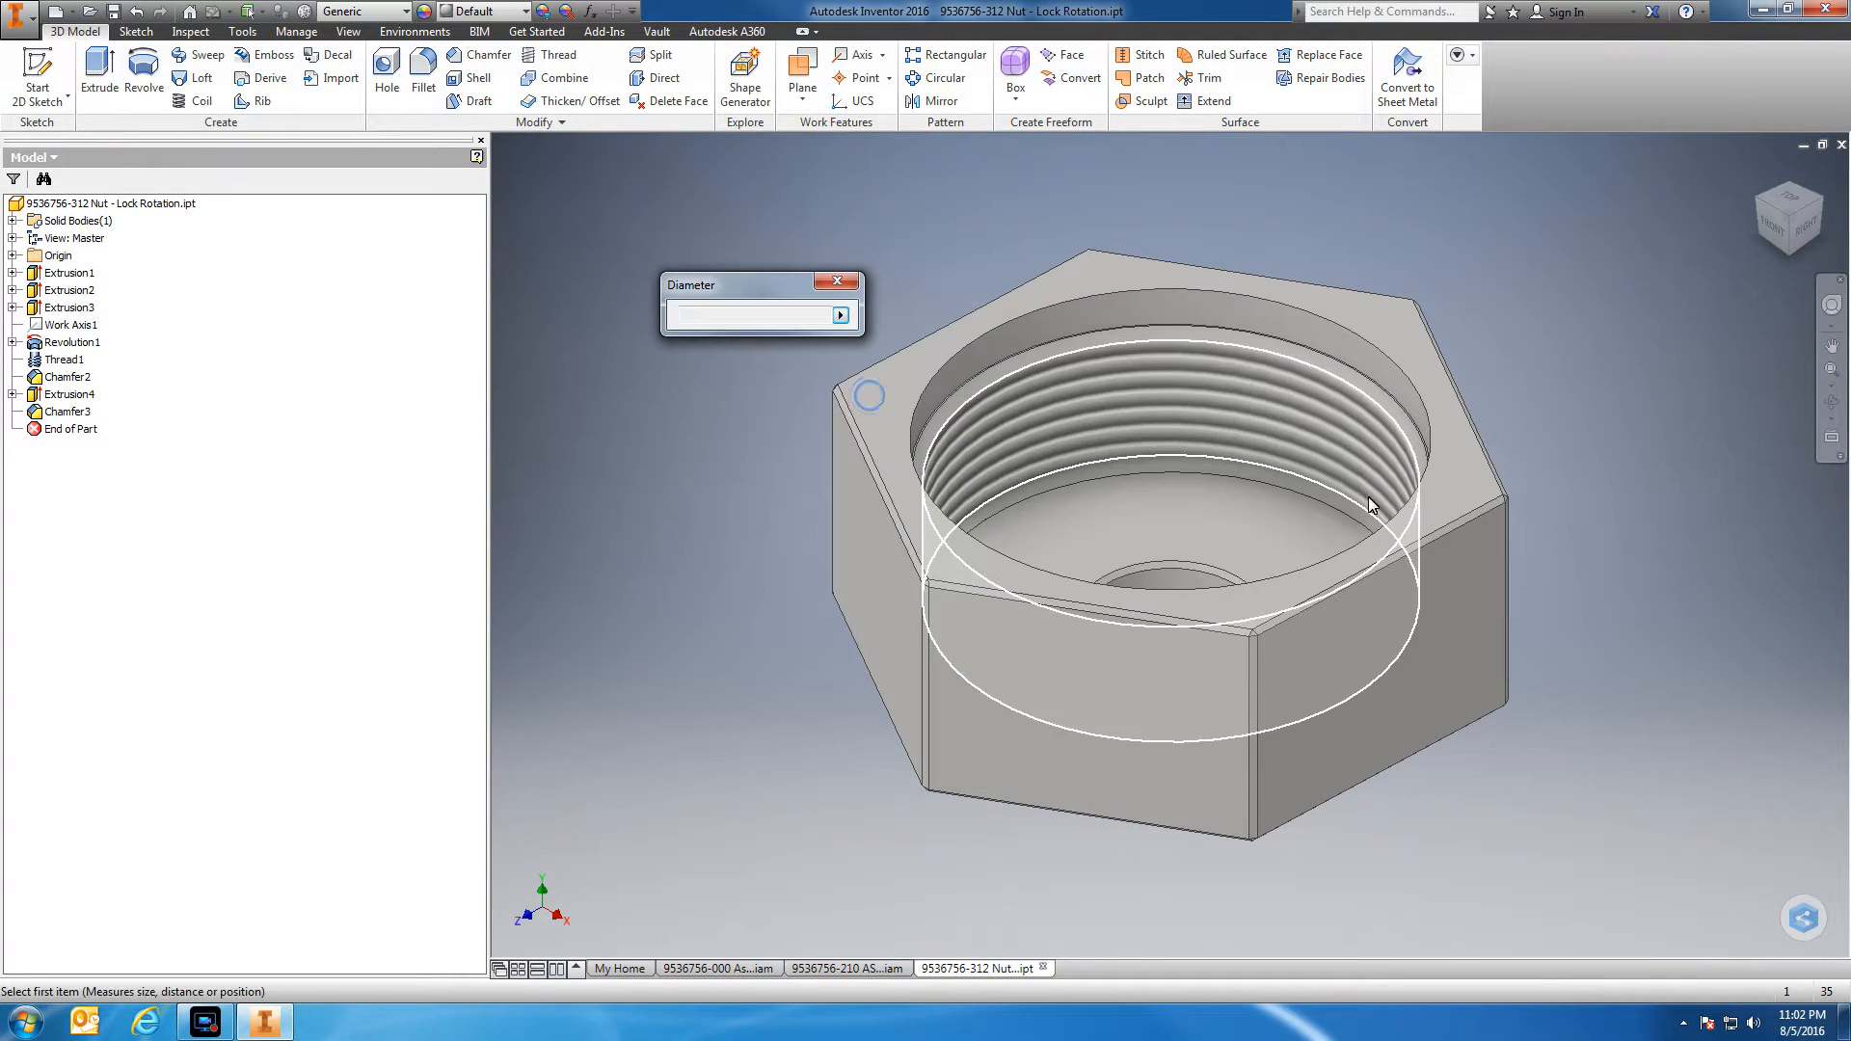
{"action": "left_click", "coordinate": [1427, 631]}
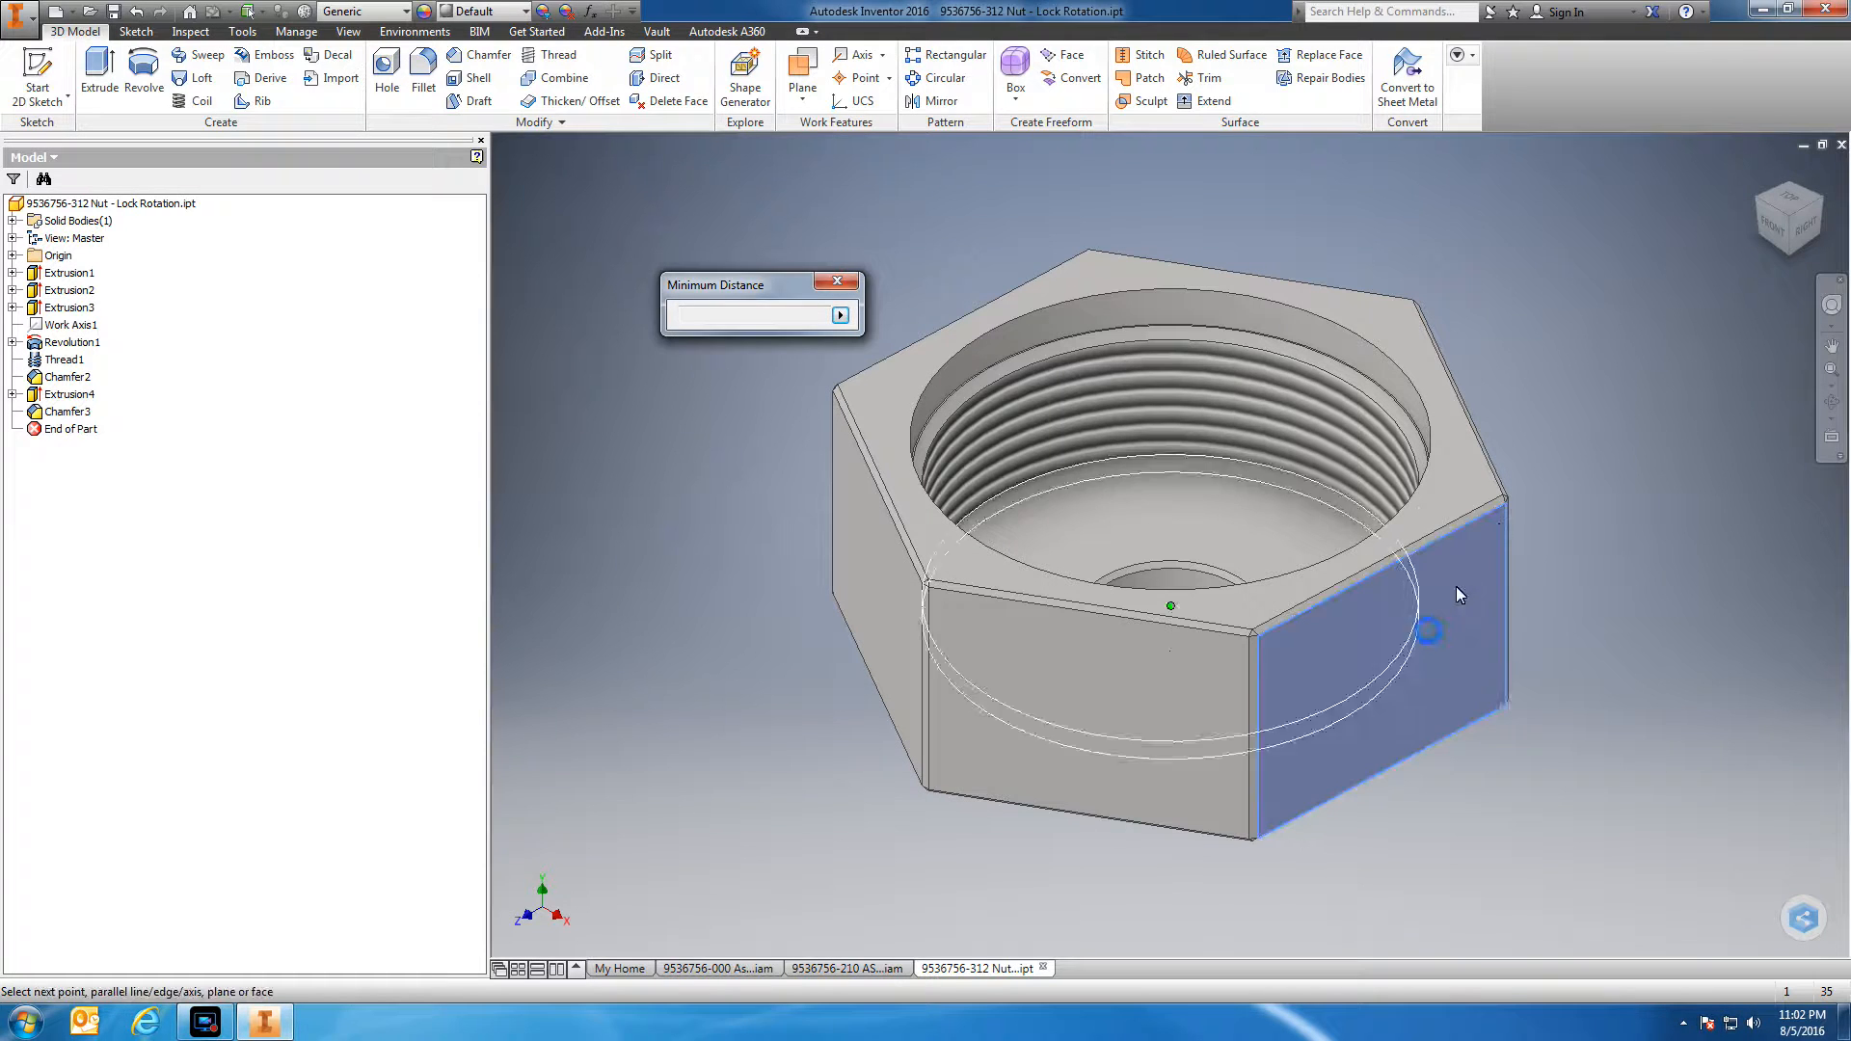
{"action": "middle_click_drag", "start_coordinate": [1579, 398], "coordinate": [924, 418], "text": "shift"}
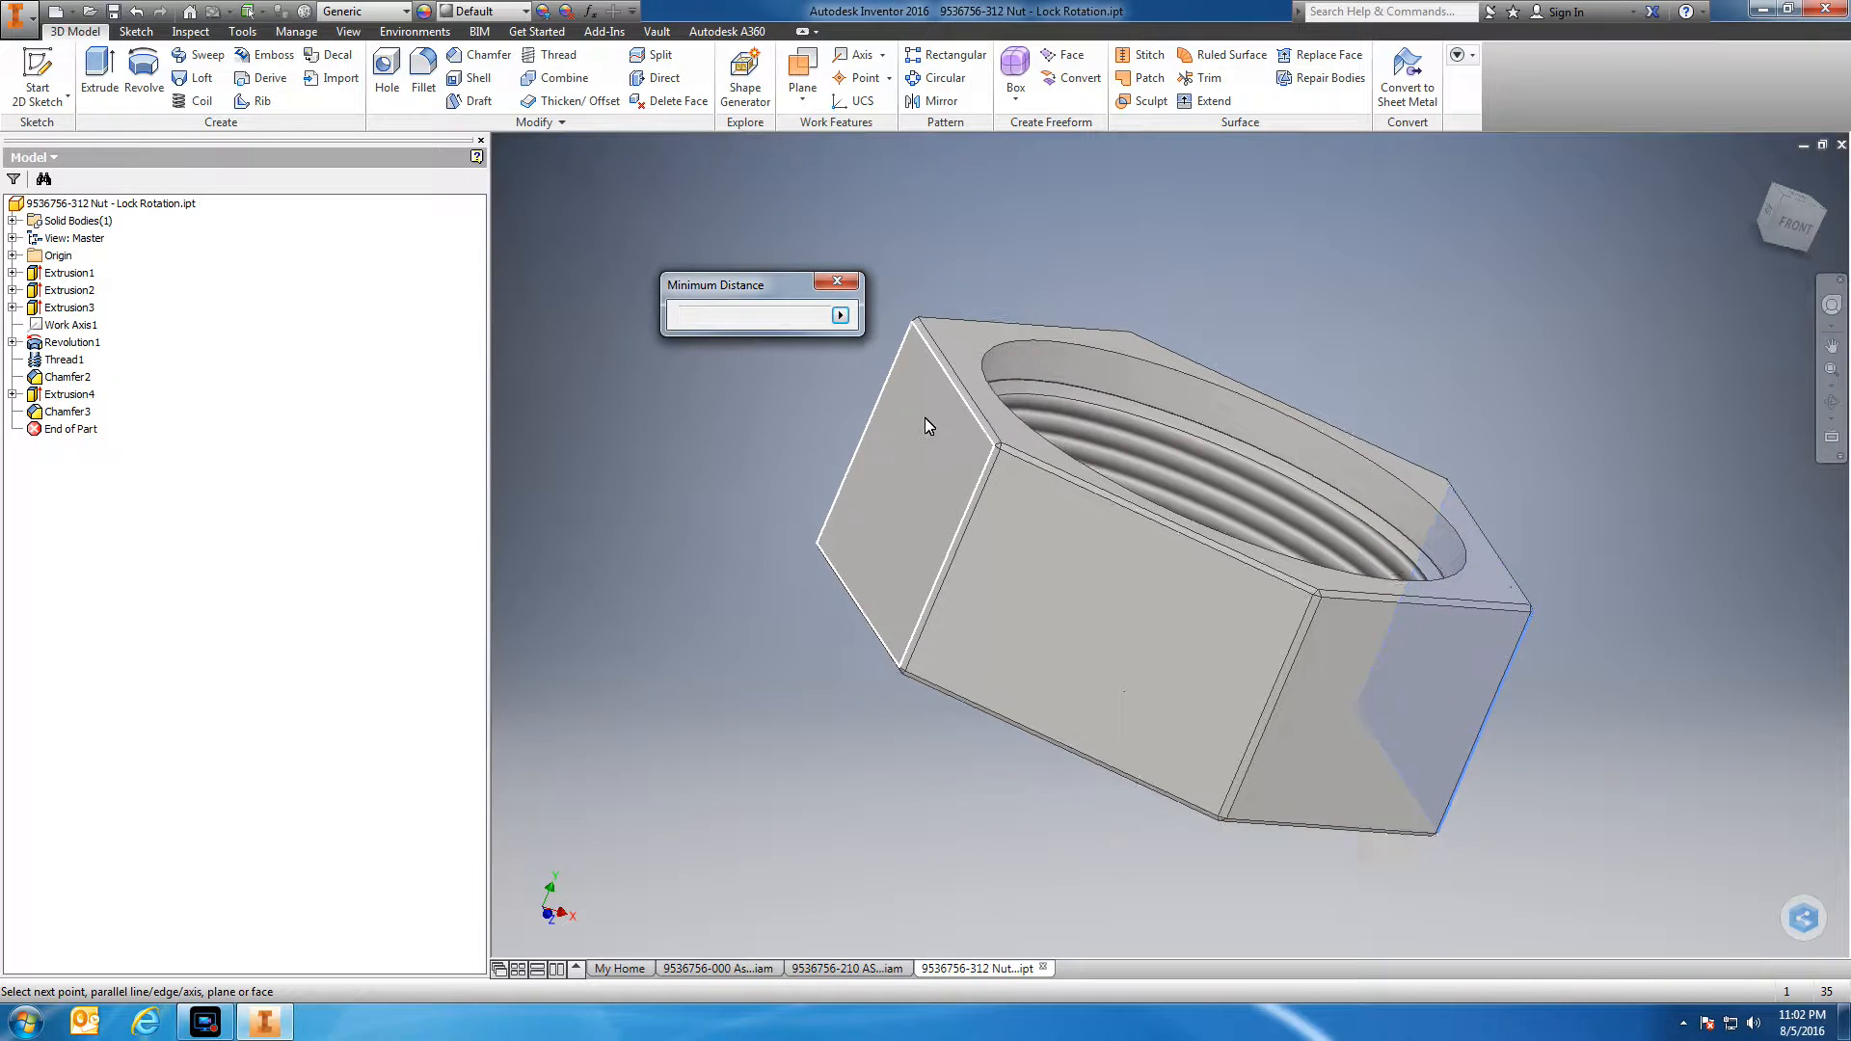
{"action": "left_click", "coordinate": [928, 425]}
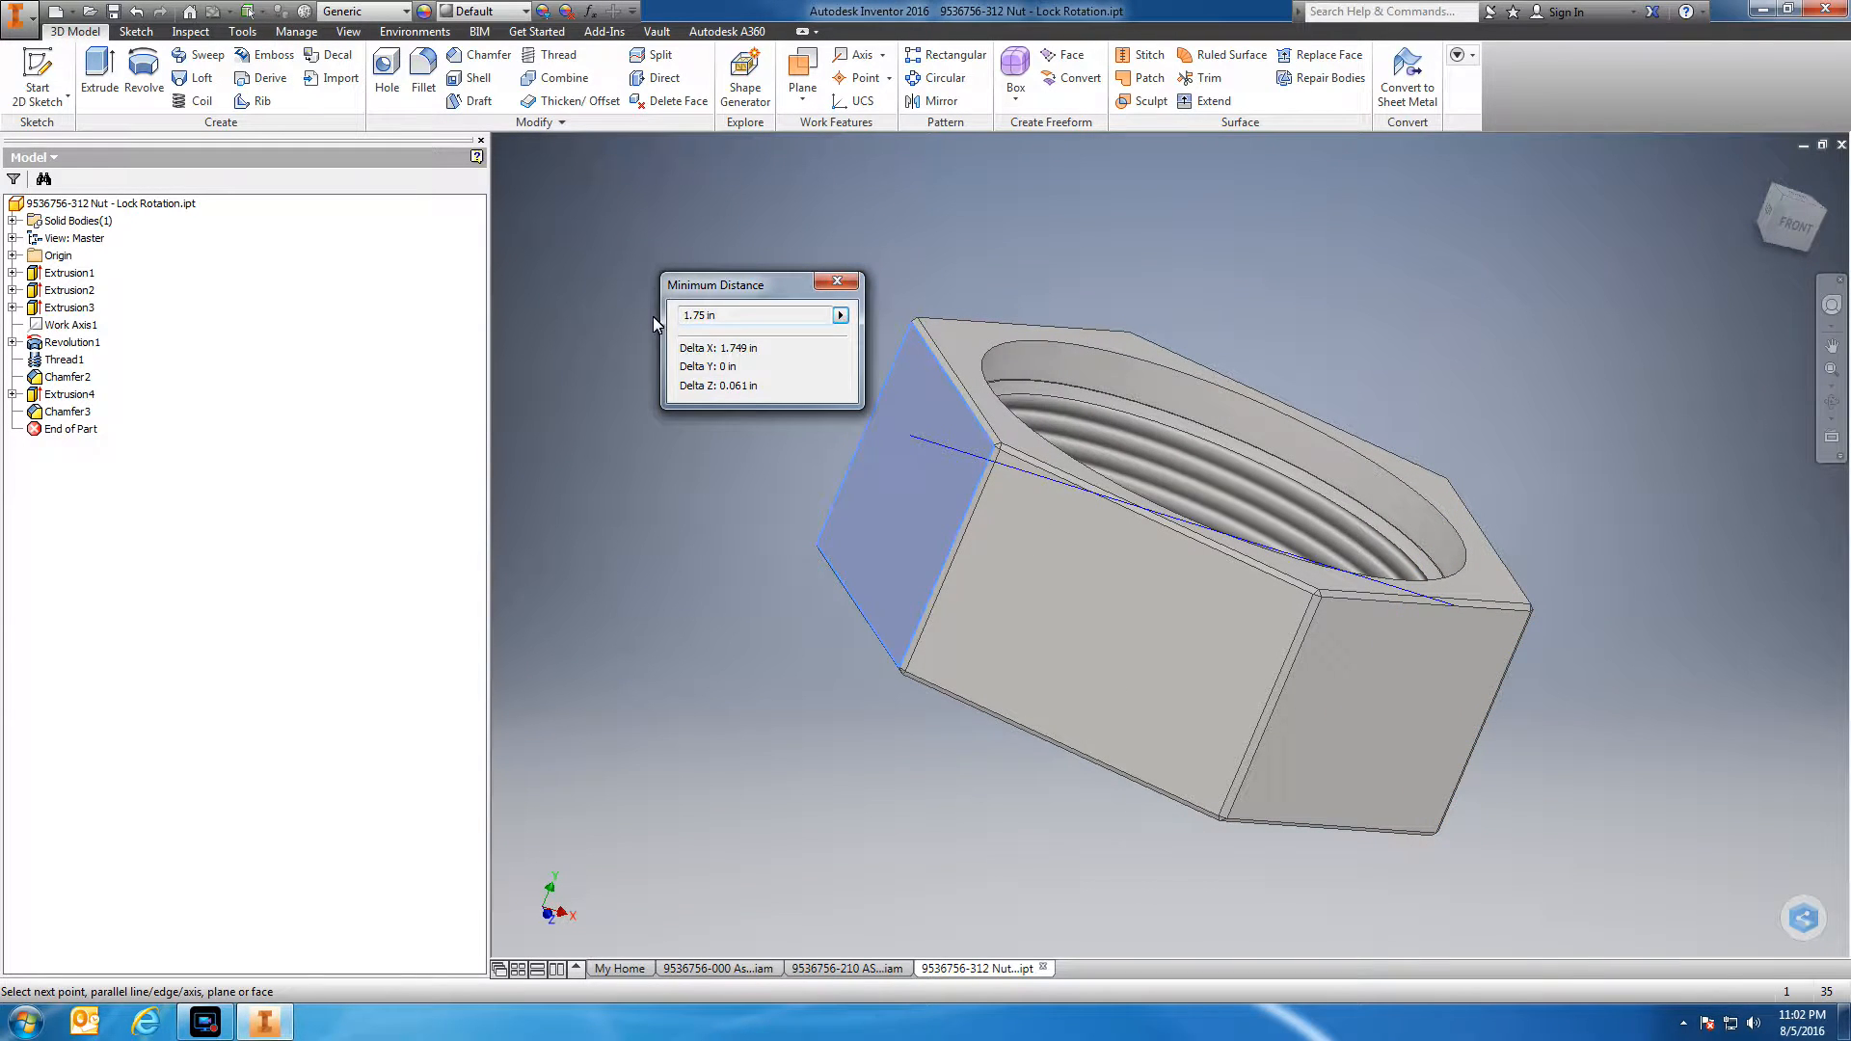
{"action": "left_click", "coordinate": [837, 280]}
Measure the diameter of the large bored opening at the nut's upper face
{"action": "right_click", "coordinate": [1416, 282]}
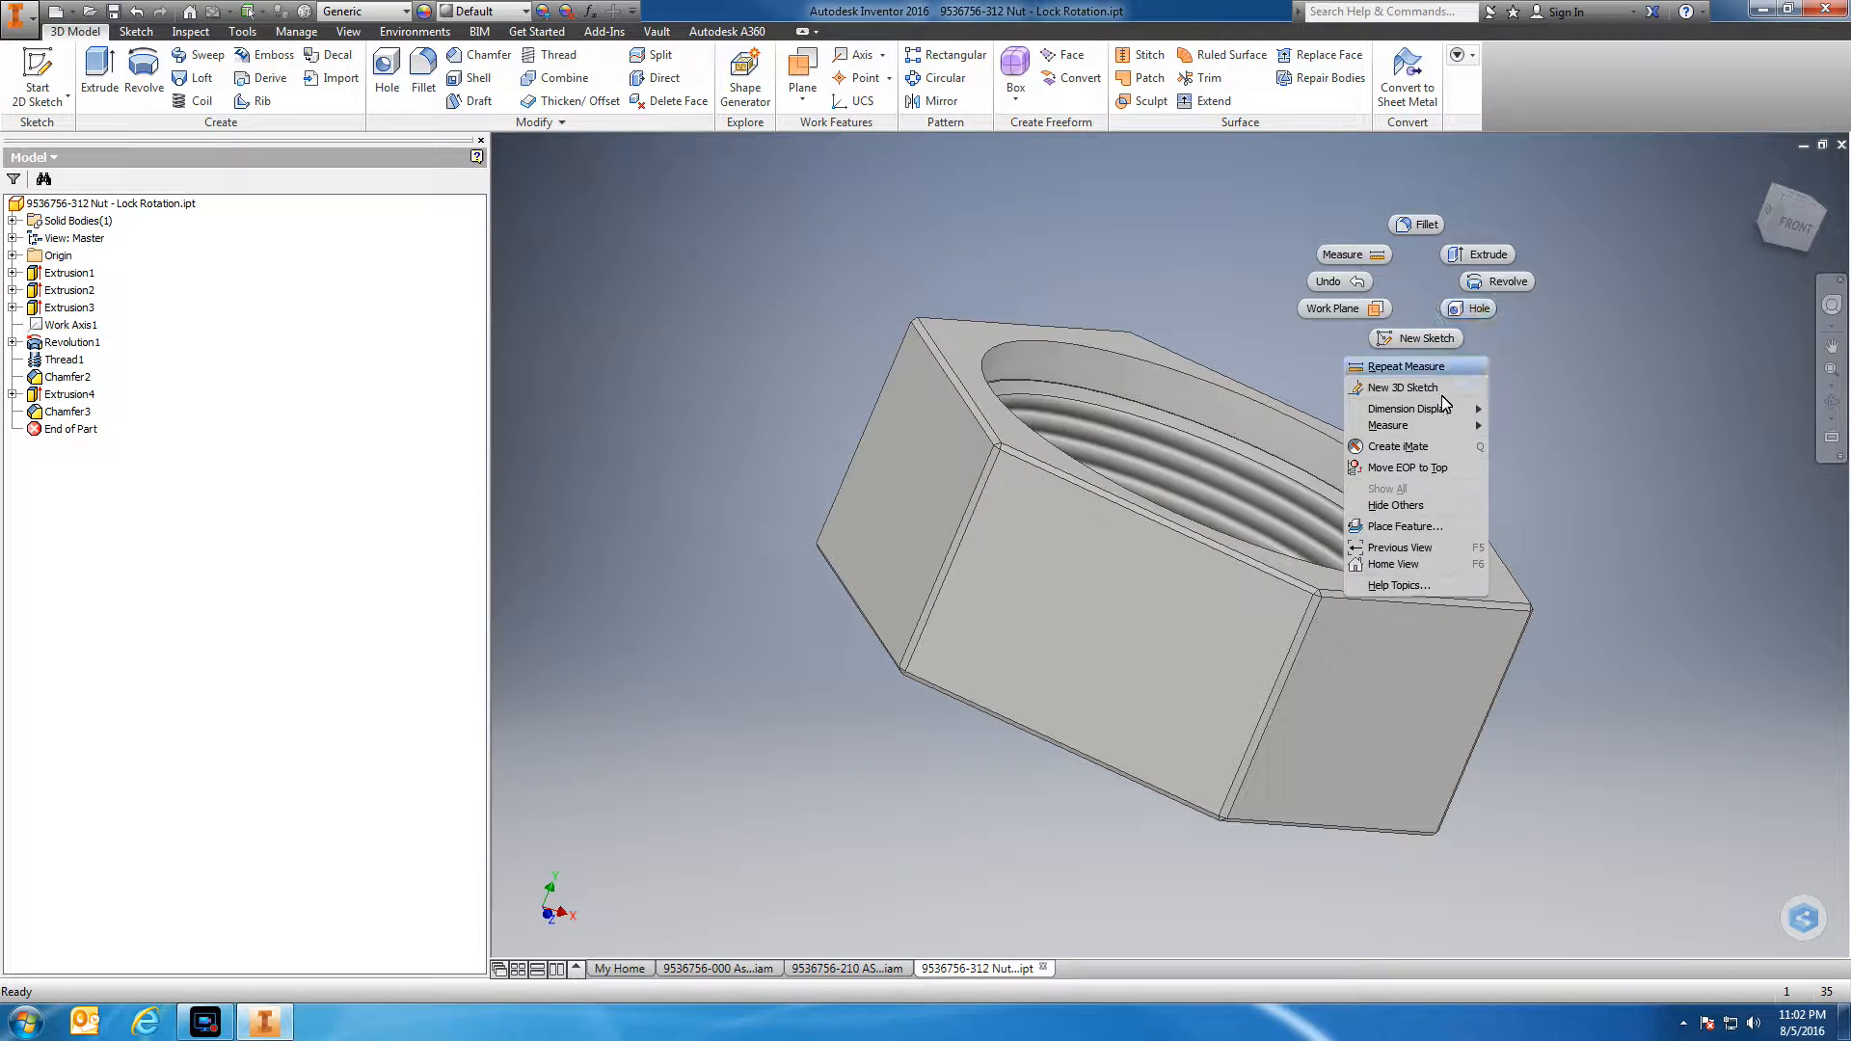
{"action": "mouse_move", "coordinate": [1437, 426]}
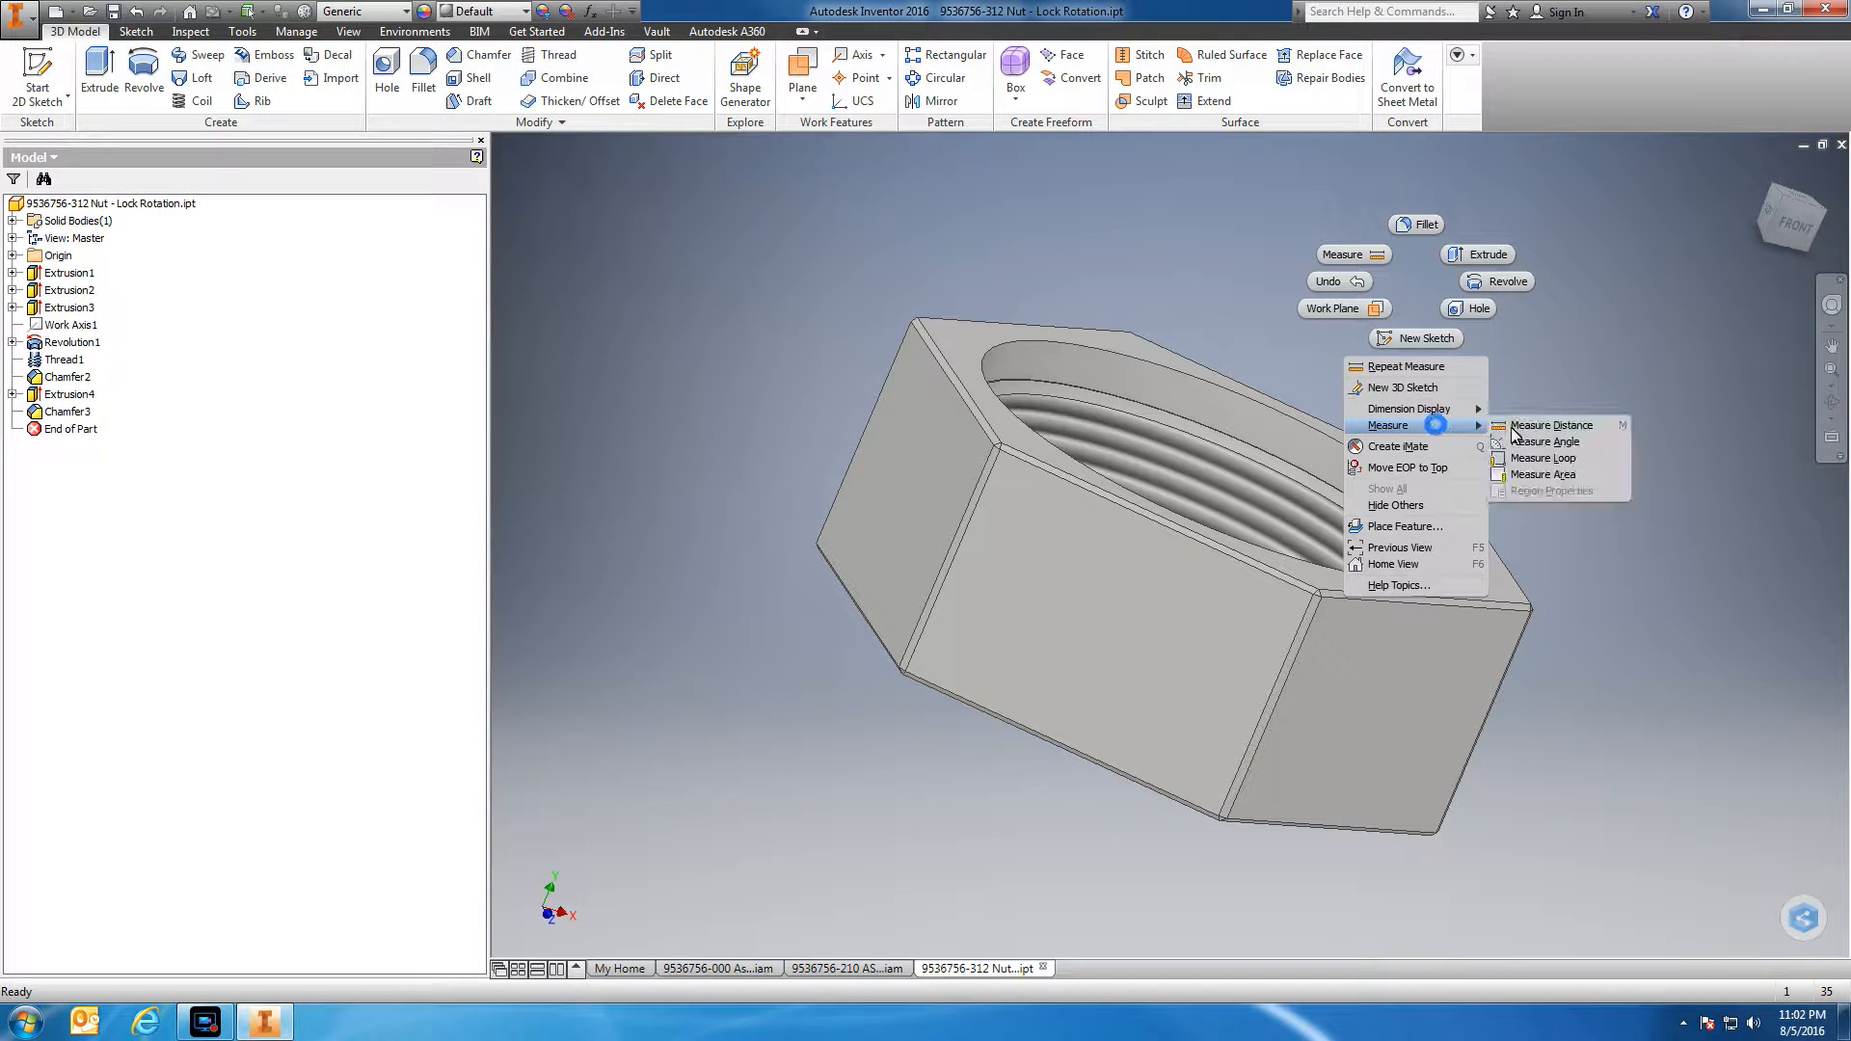
{"action": "left_click", "coordinate": [1566, 428]}
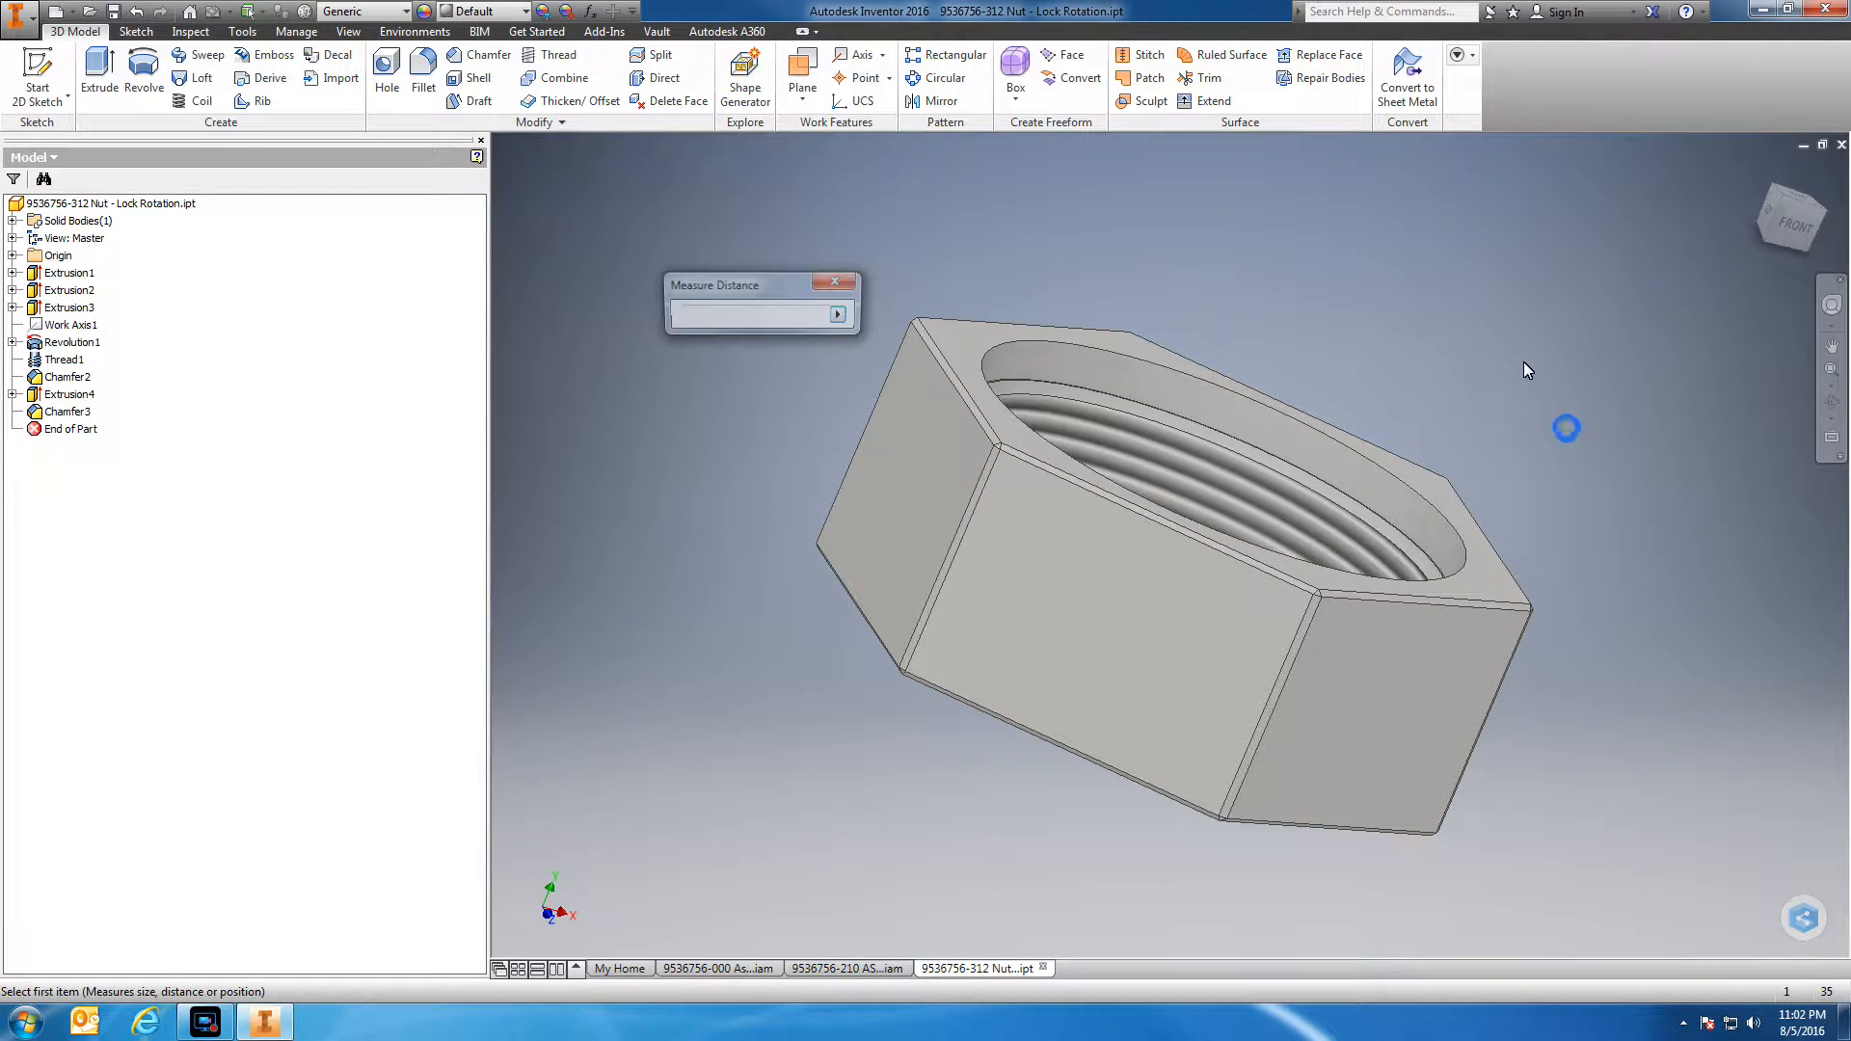
{"action": "left_click", "coordinate": [1799, 201]}
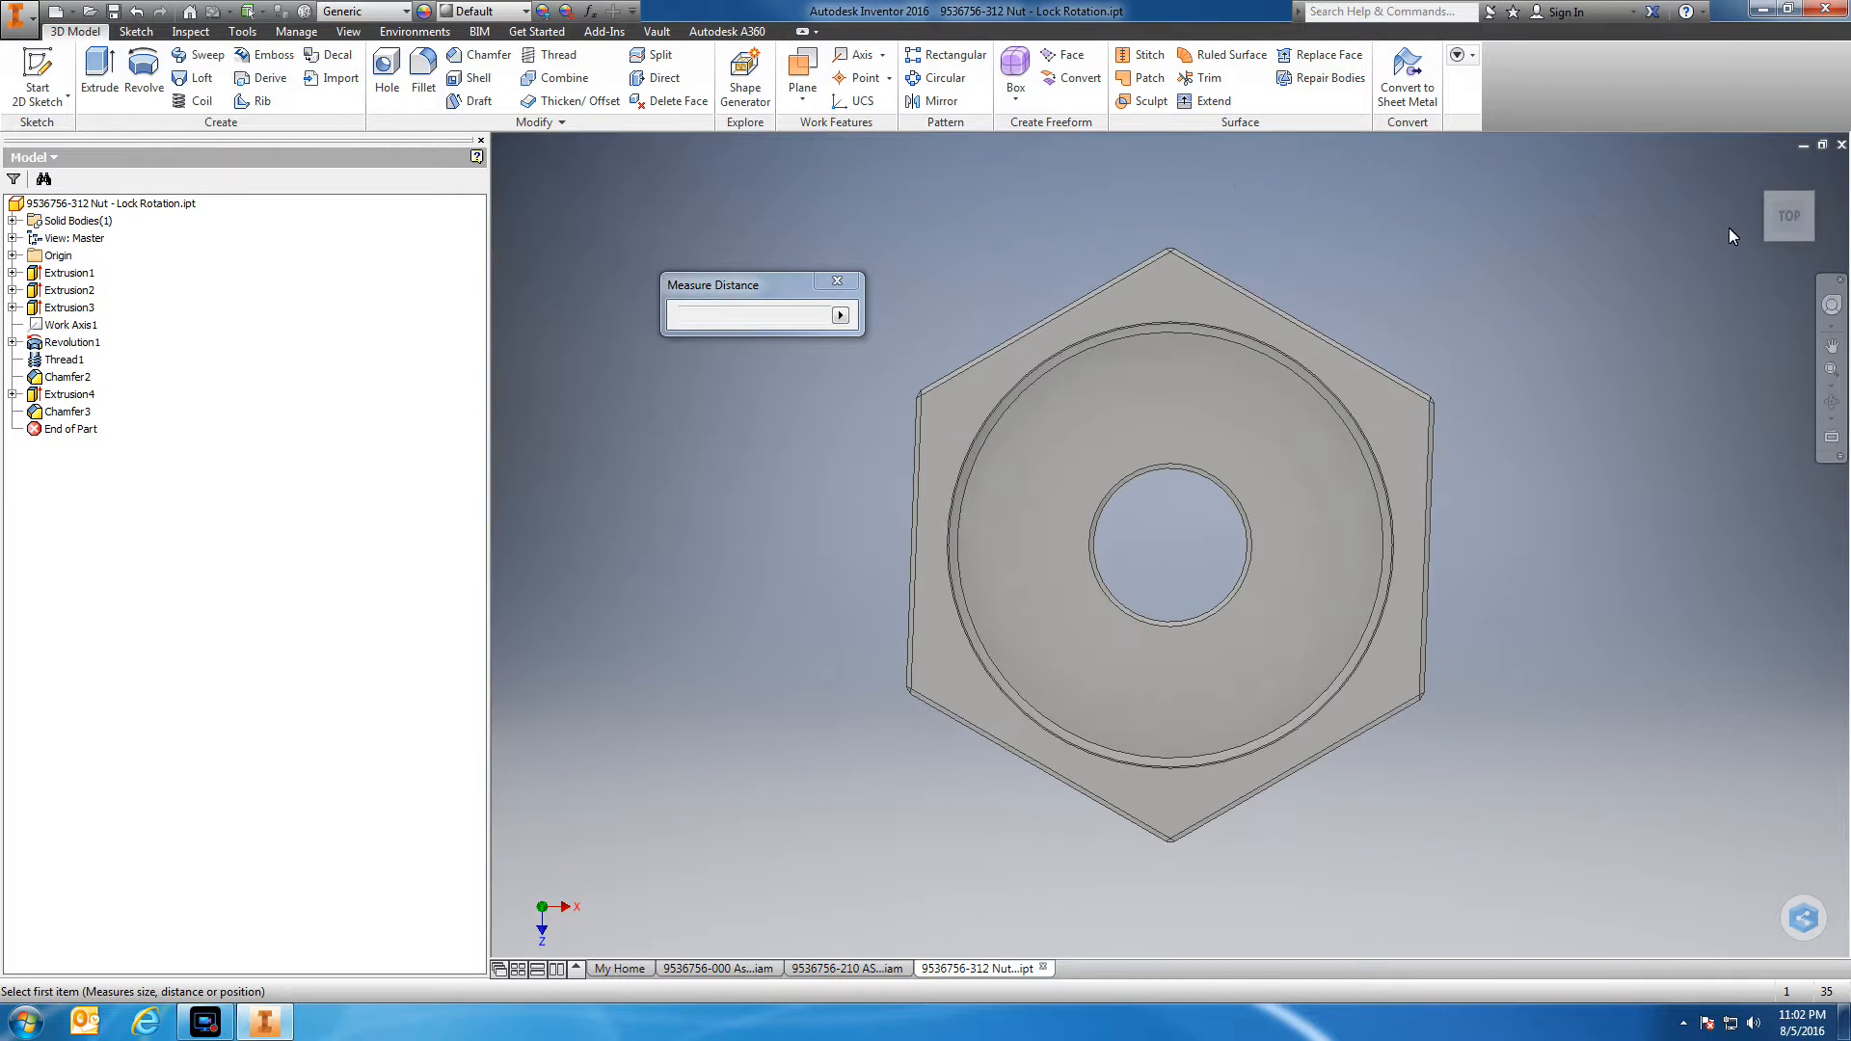
{"action": "left_click", "coordinate": [1789, 239]}
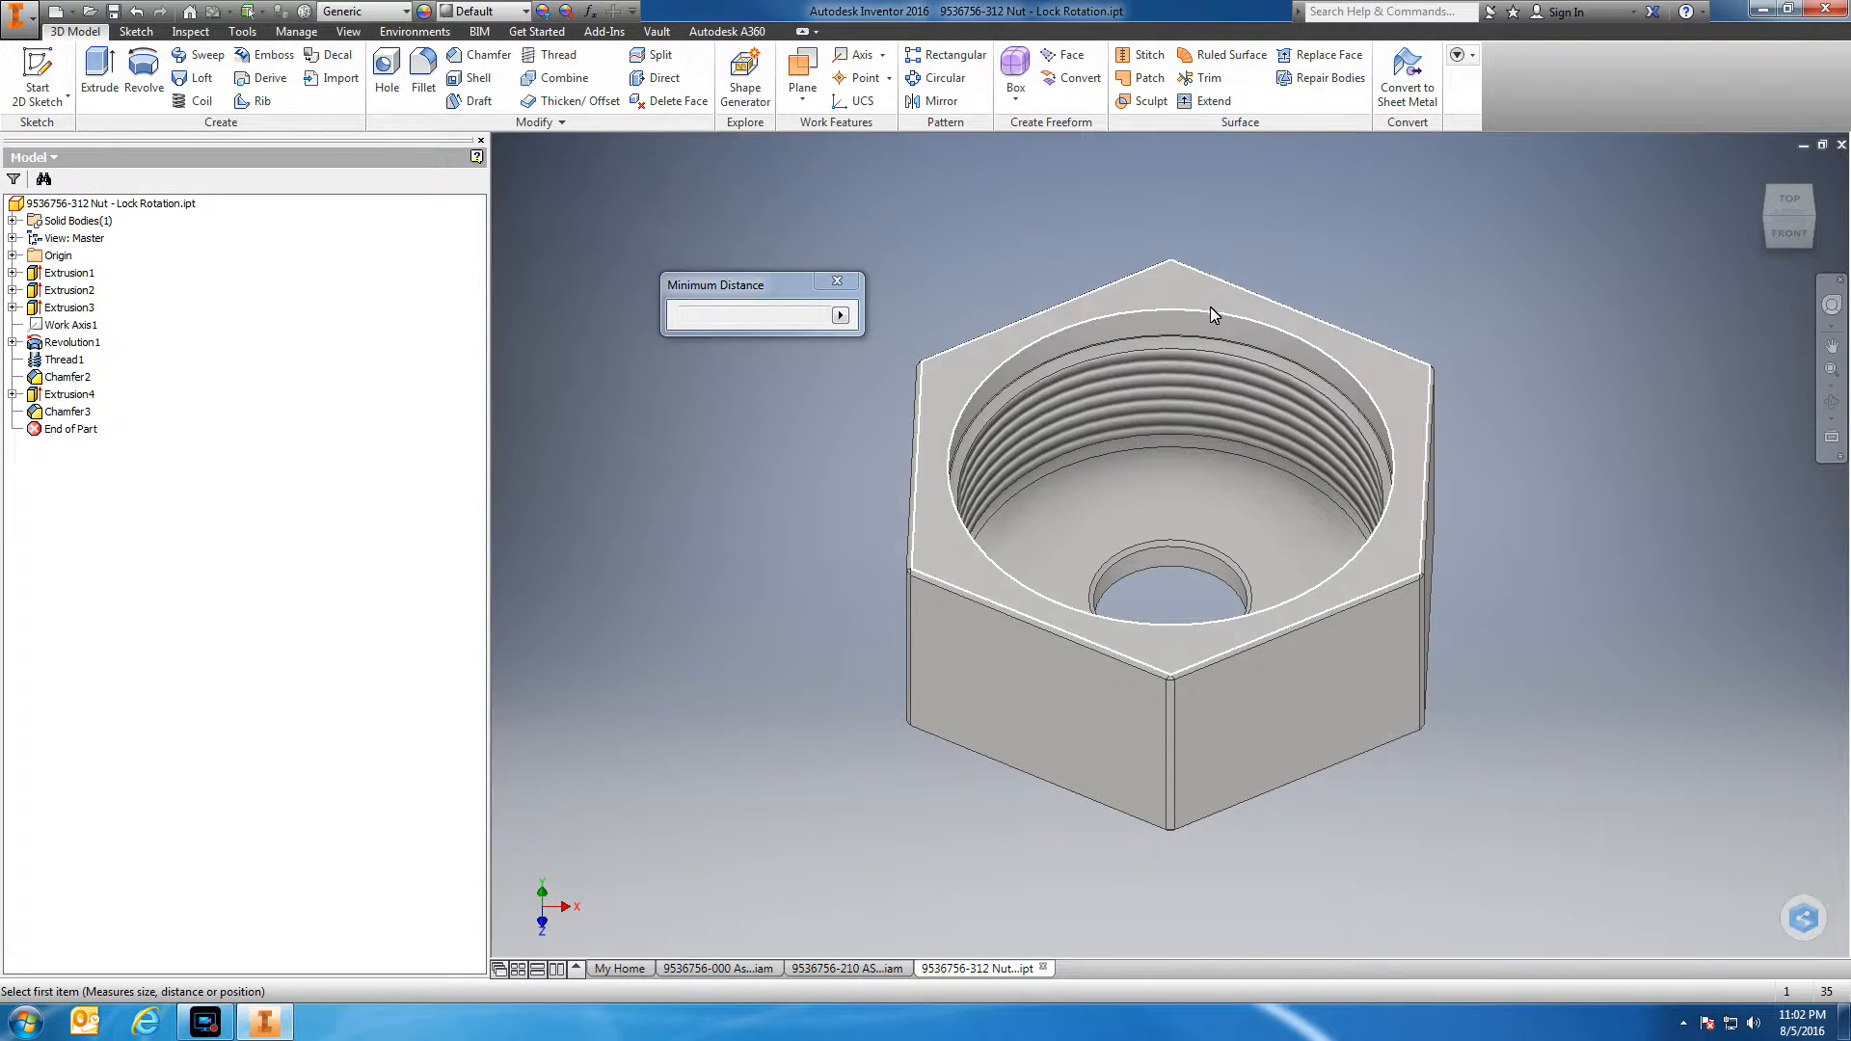
{"action": "left_click", "coordinate": [1211, 314]}
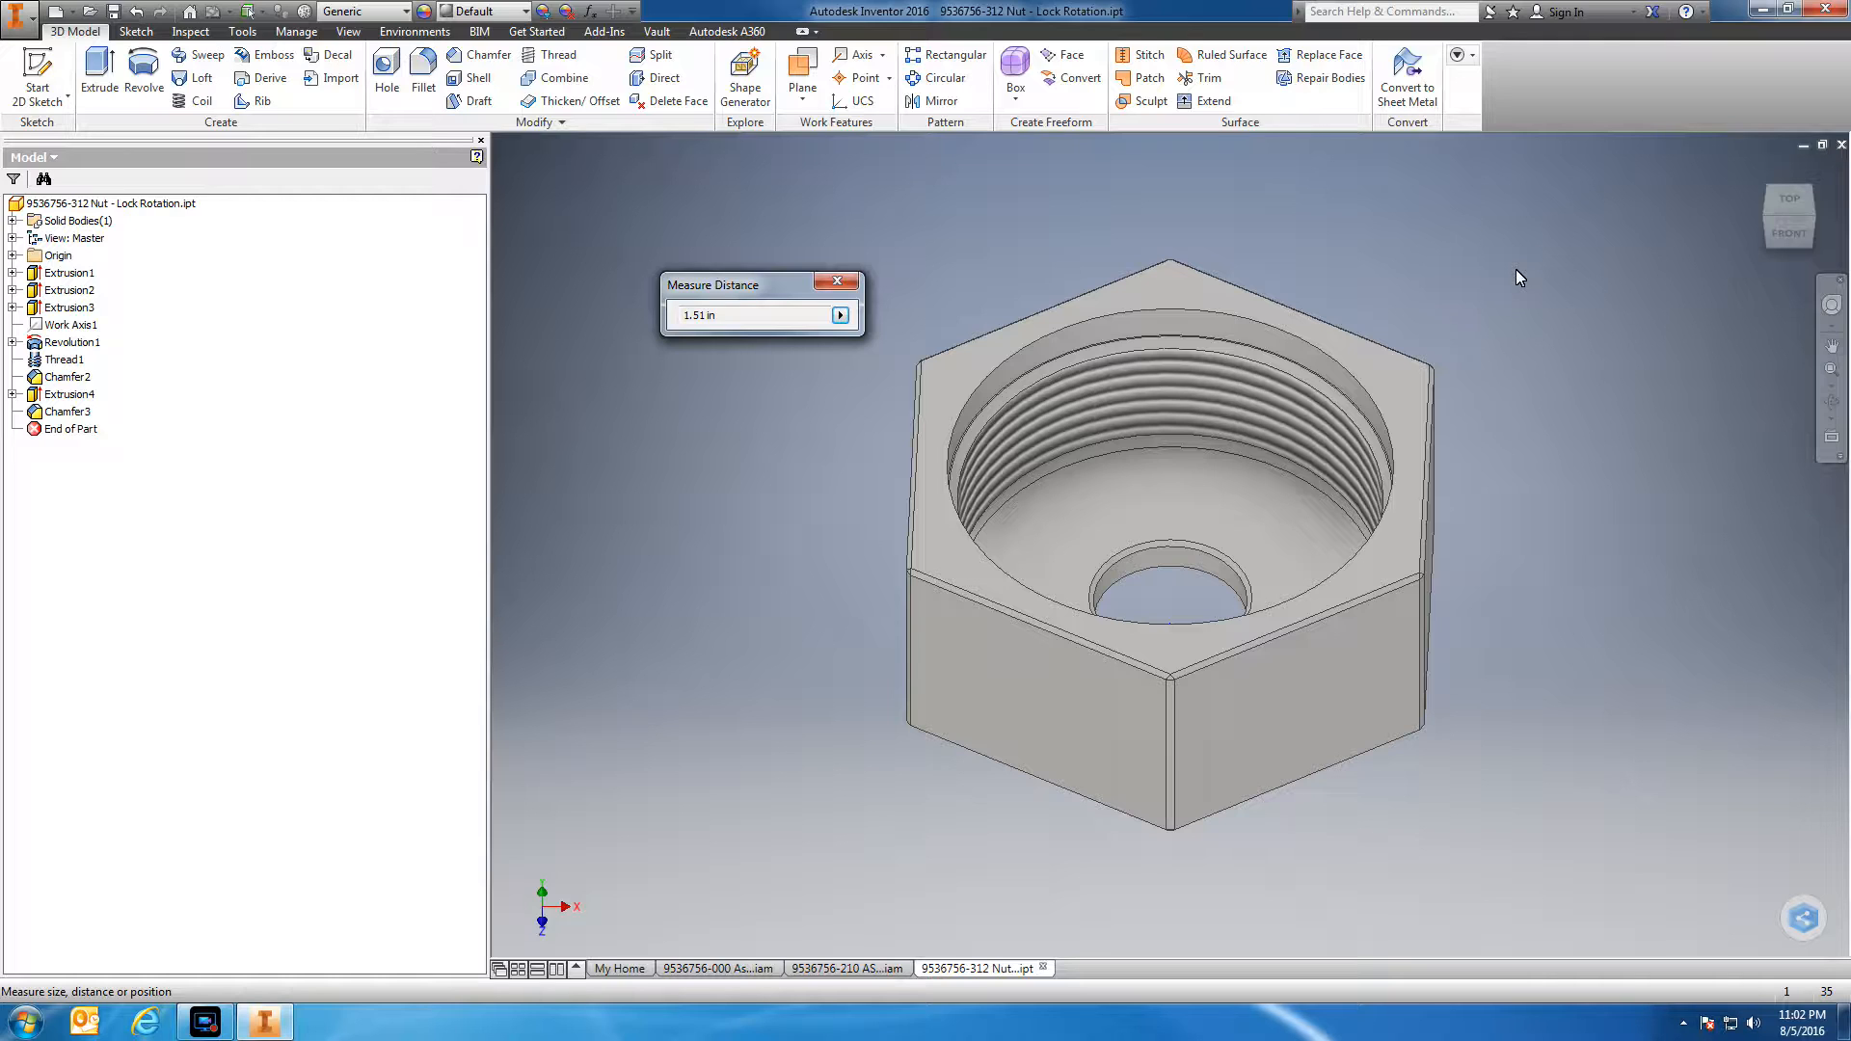
{"action": "left_click", "coordinate": [1277, 337]}
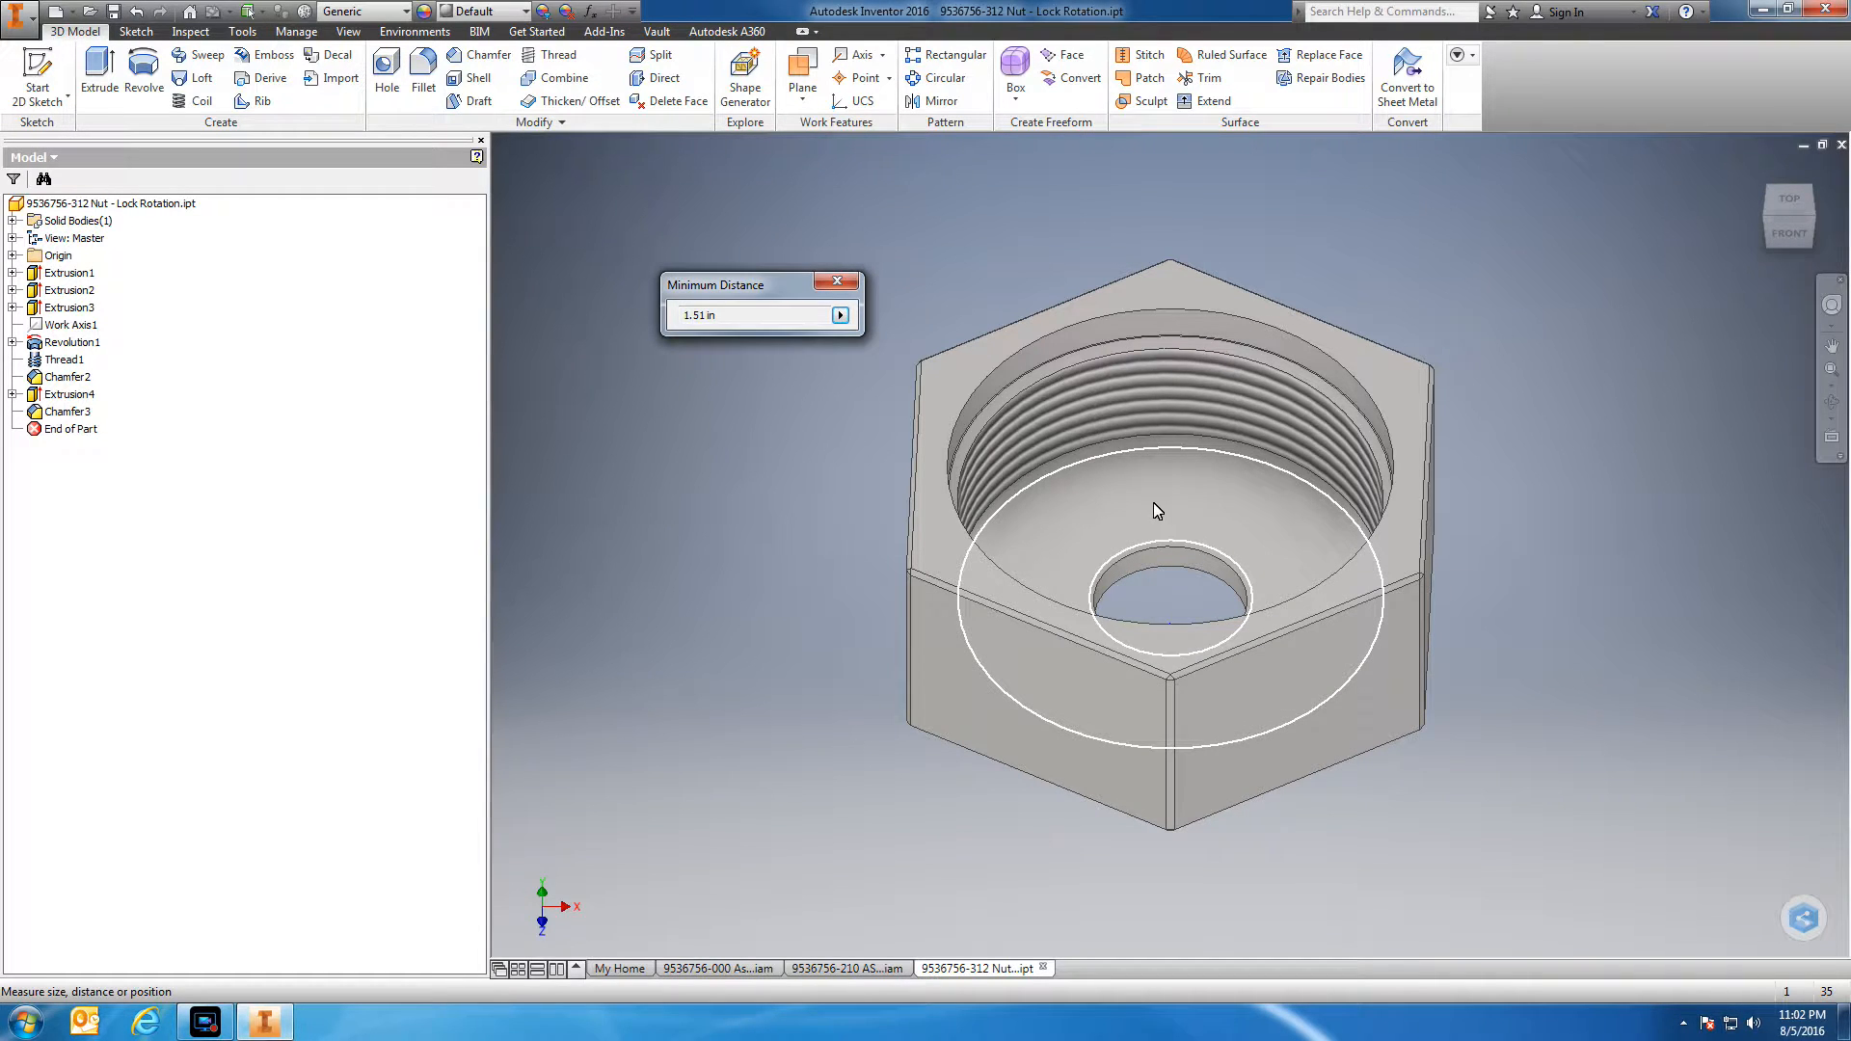
{"action": "left_click", "coordinate": [837, 281]}
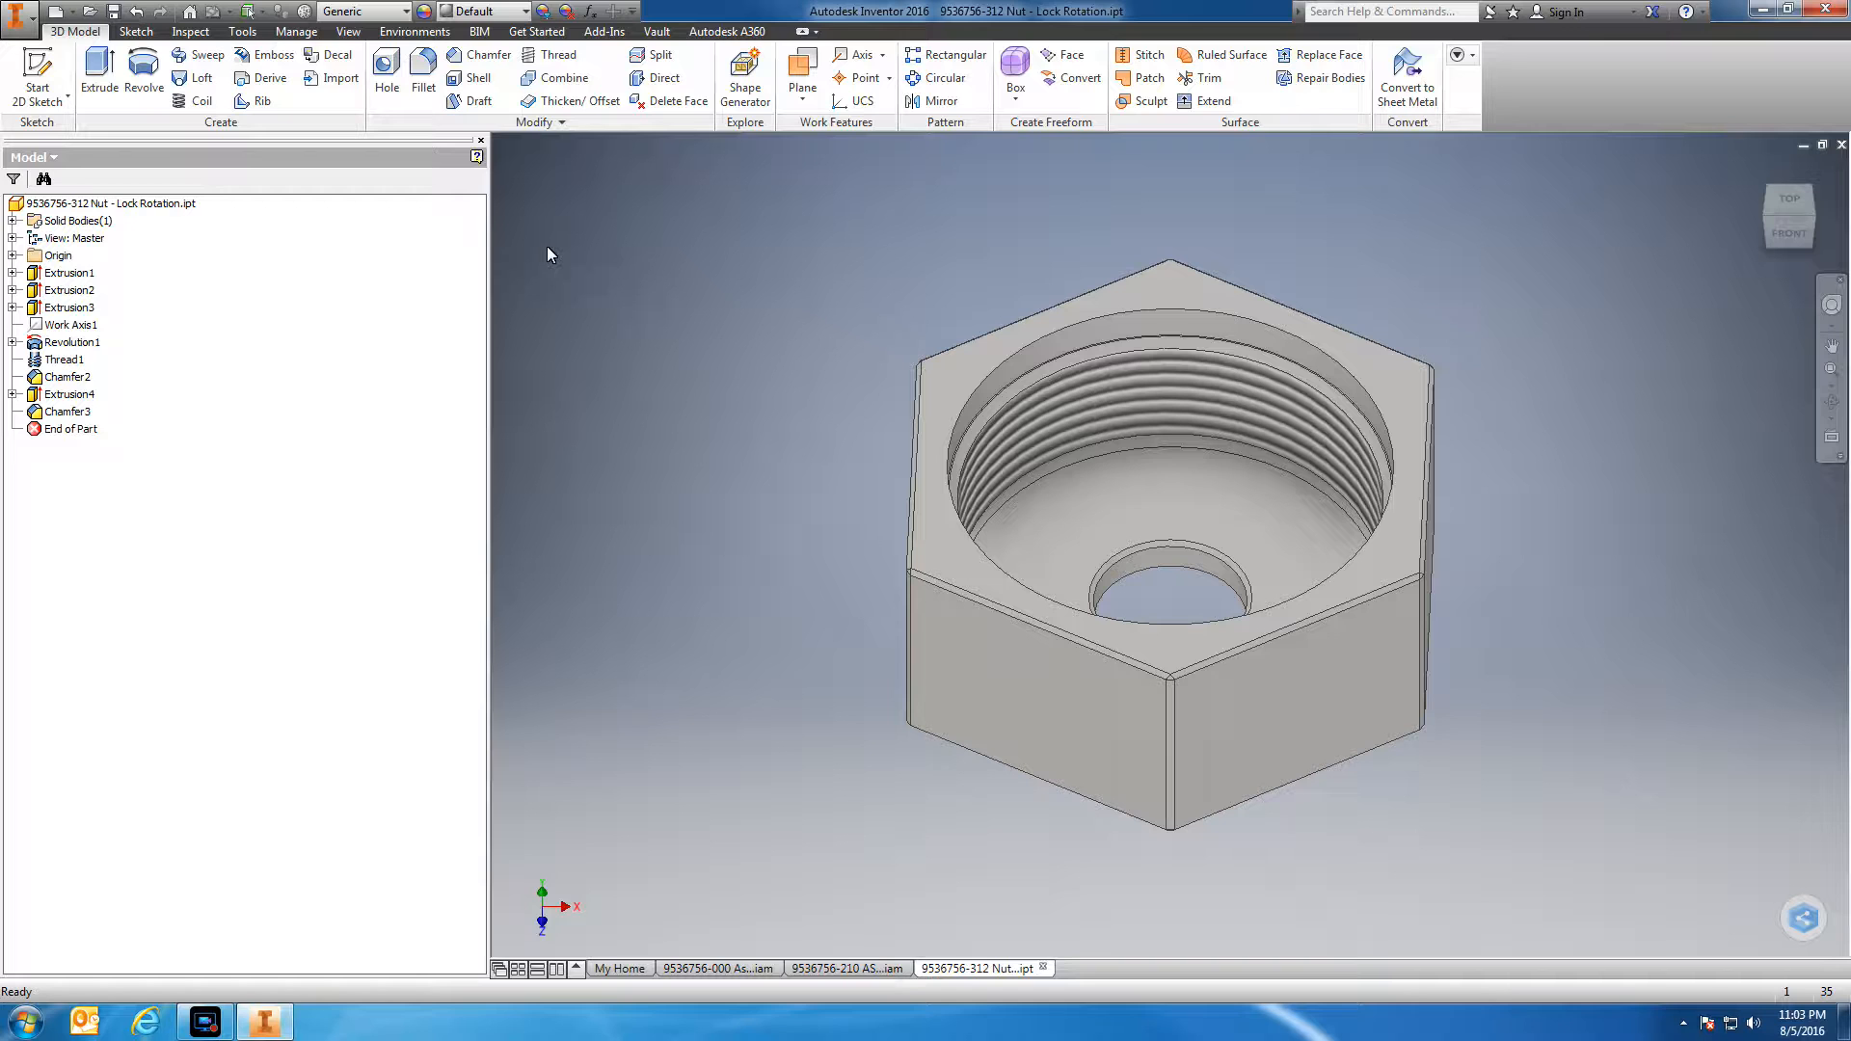
Measure the nut's height between its upper and lower faces and examine the small through hole in its floor
{"action": "left_click", "coordinate": [1182, 285]}
{"action": "middle_click_drag", "start_coordinate": [1137, 232], "coordinate": [1001, 563], "text": "shift"}
{"action": "left_click", "coordinate": [1001, 563]}
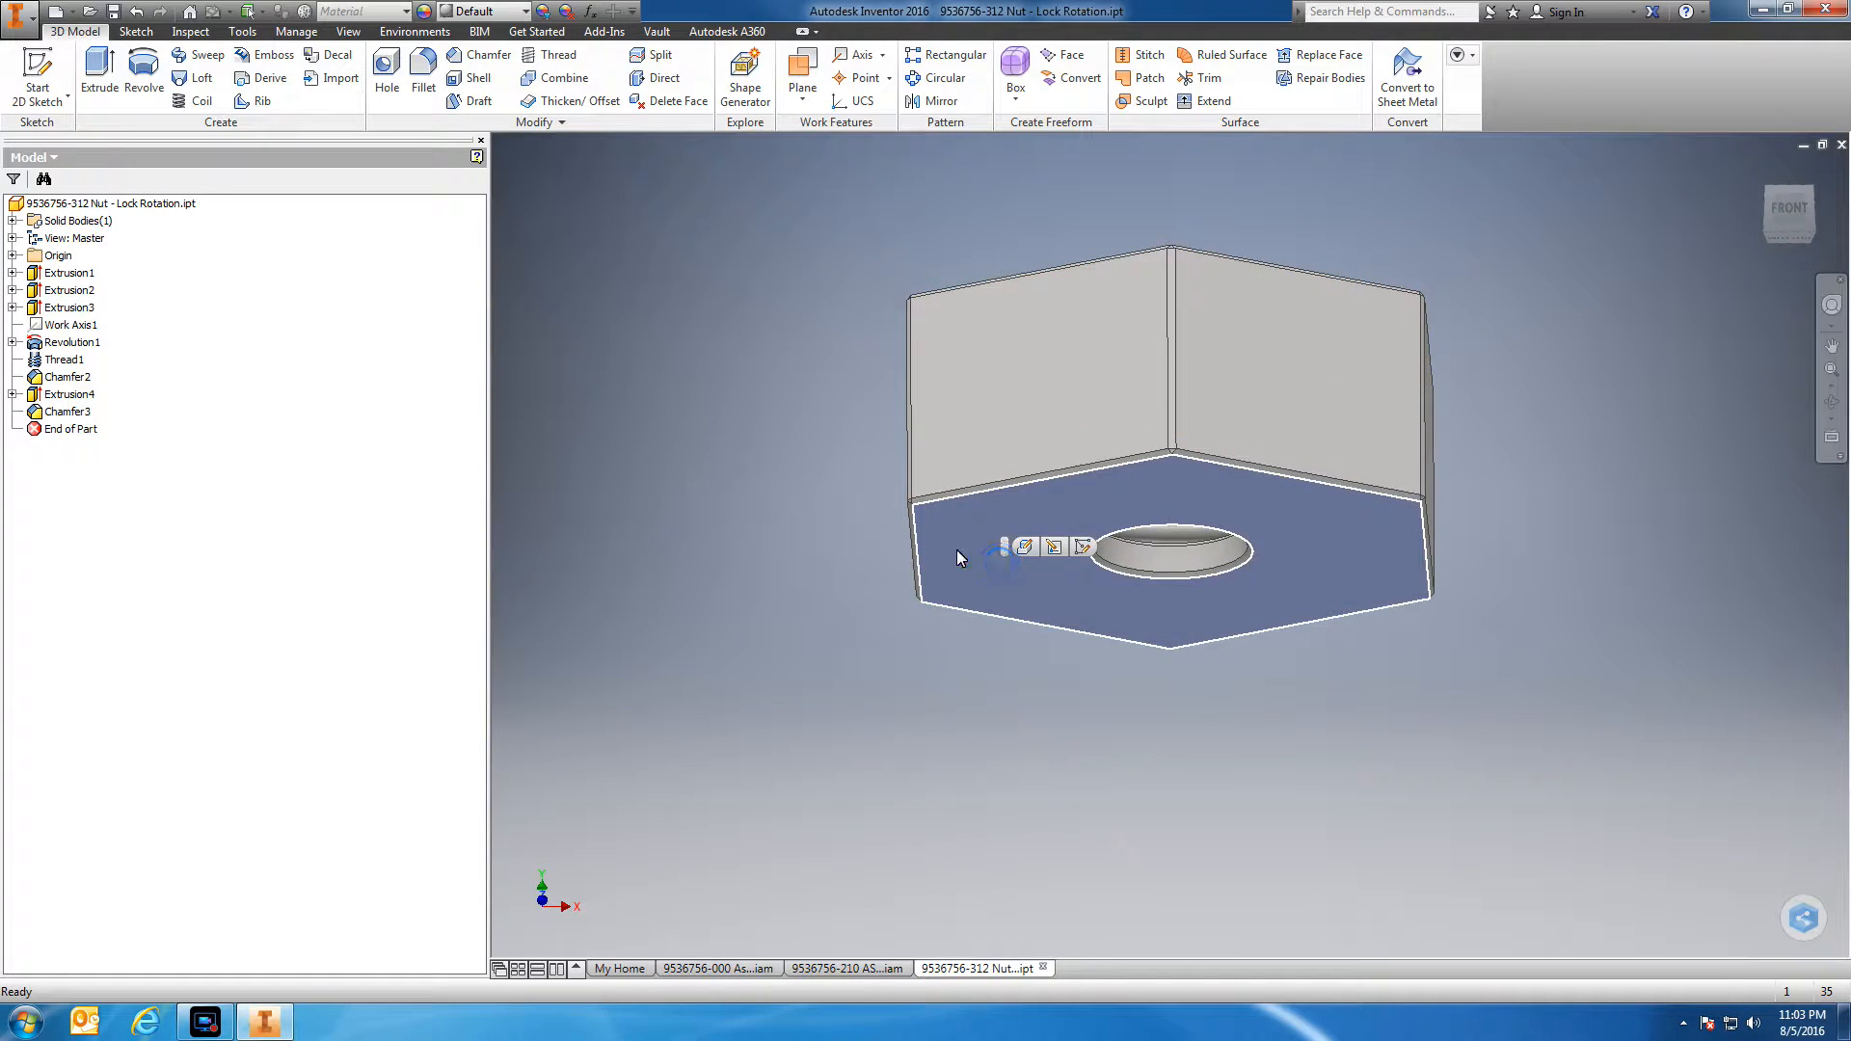
{"action": "left_click", "coordinate": [738, 303]}
{"action": "right_click", "coordinate": [739, 303]}
{"action": "mouse_move", "coordinate": [743, 435]}
{"action": "left_click", "coordinate": [851, 432]}
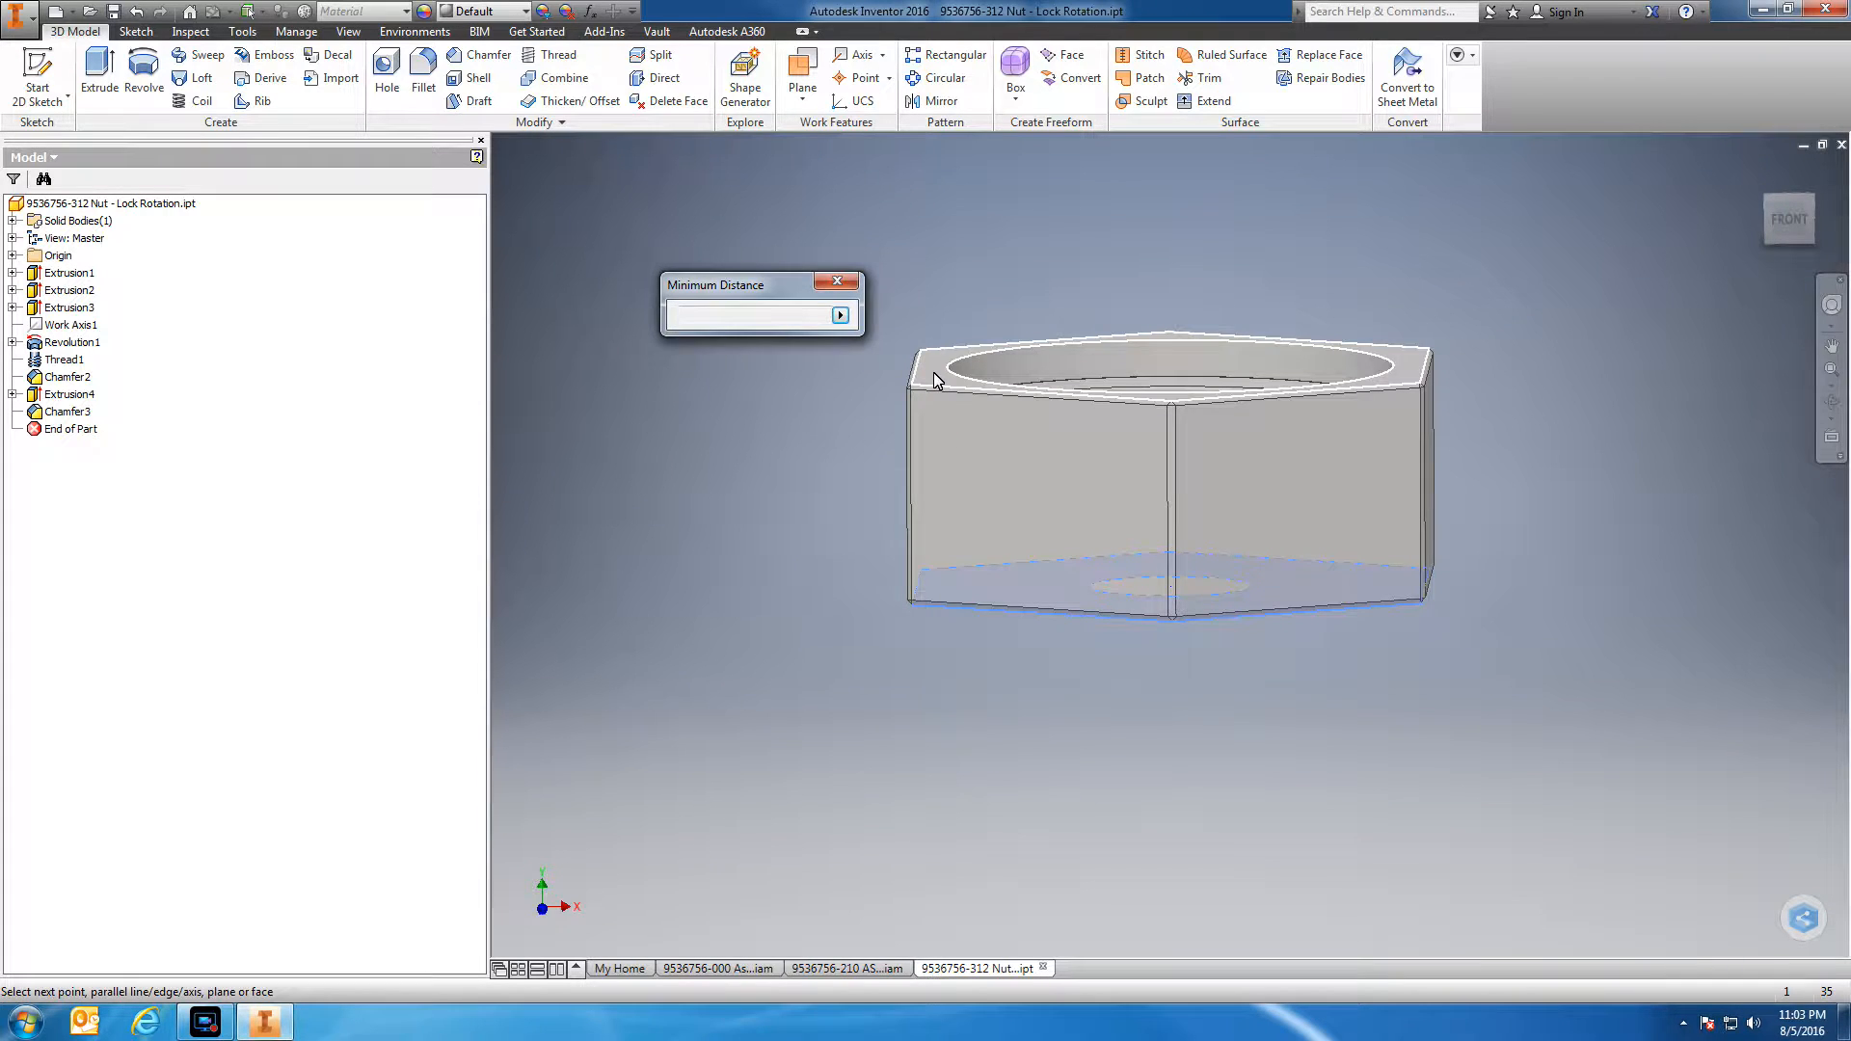
{"action": "left_click", "coordinate": [933, 372]}
{"action": "left_click", "coordinate": [950, 696]}
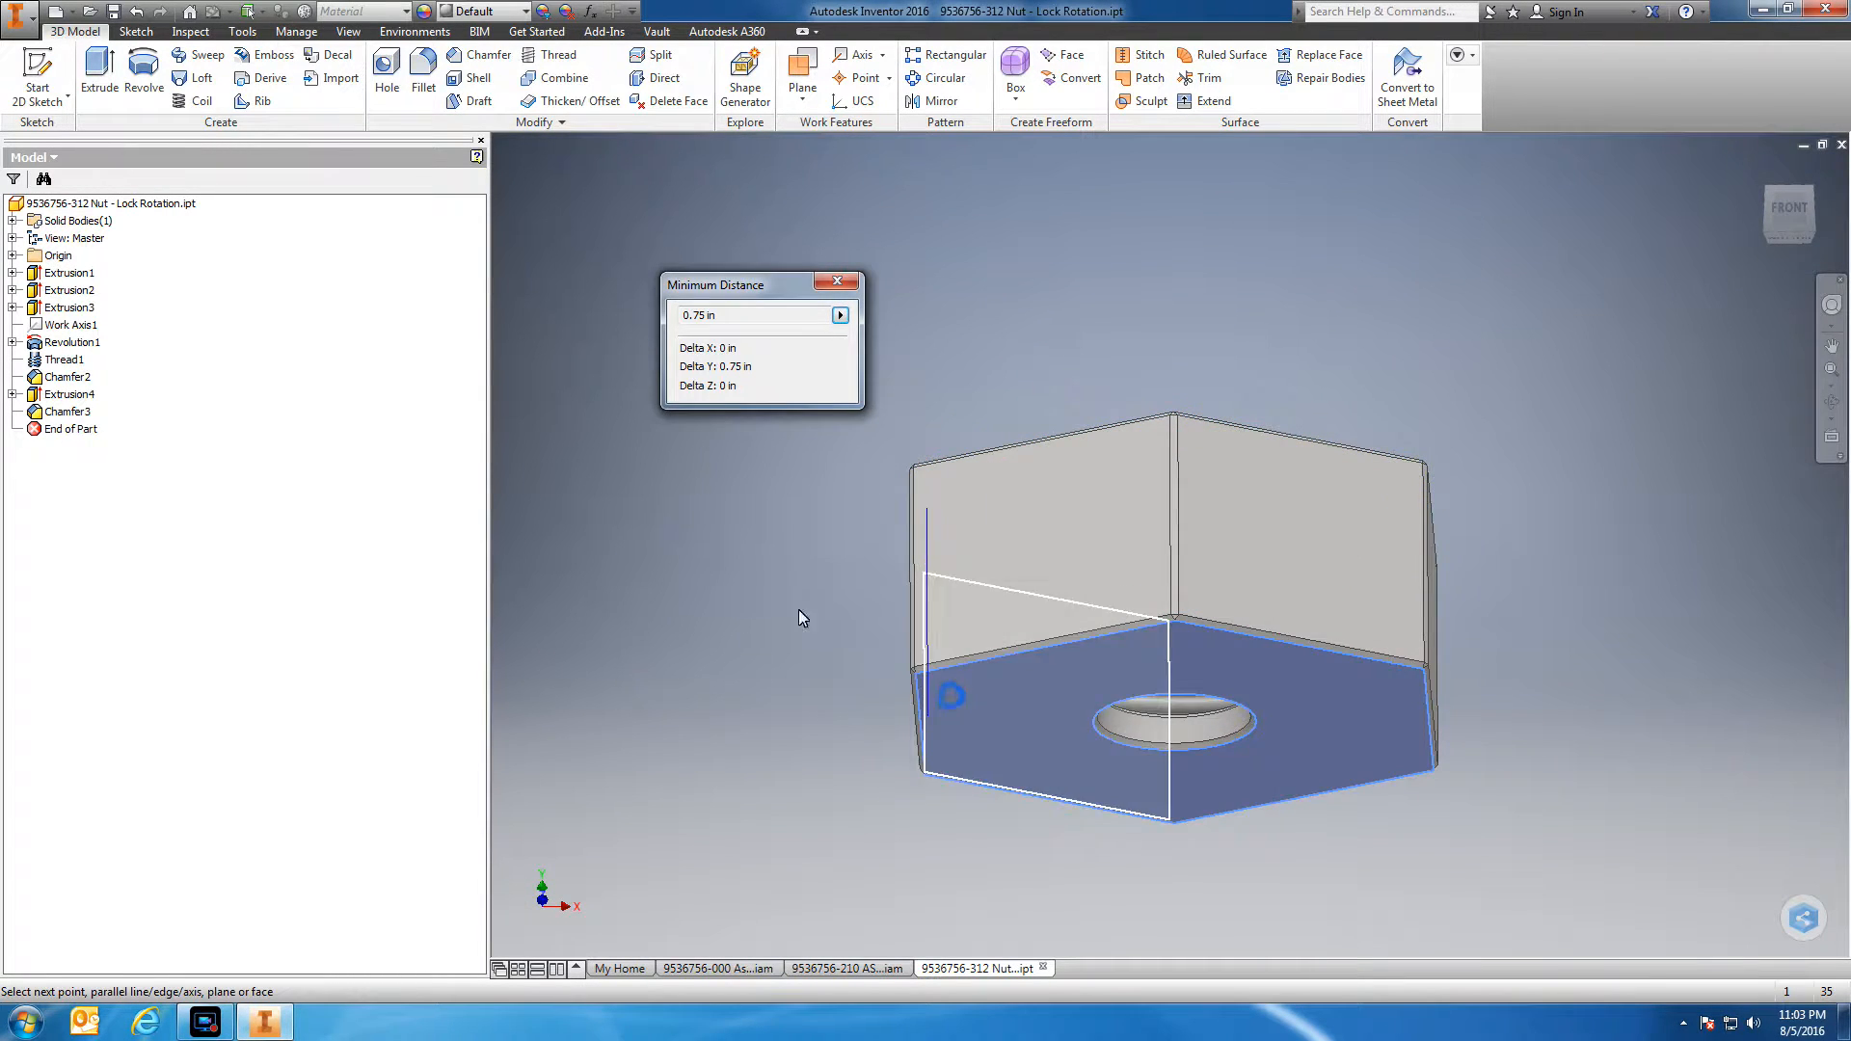
{"action": "left_click", "coordinate": [837, 280]}
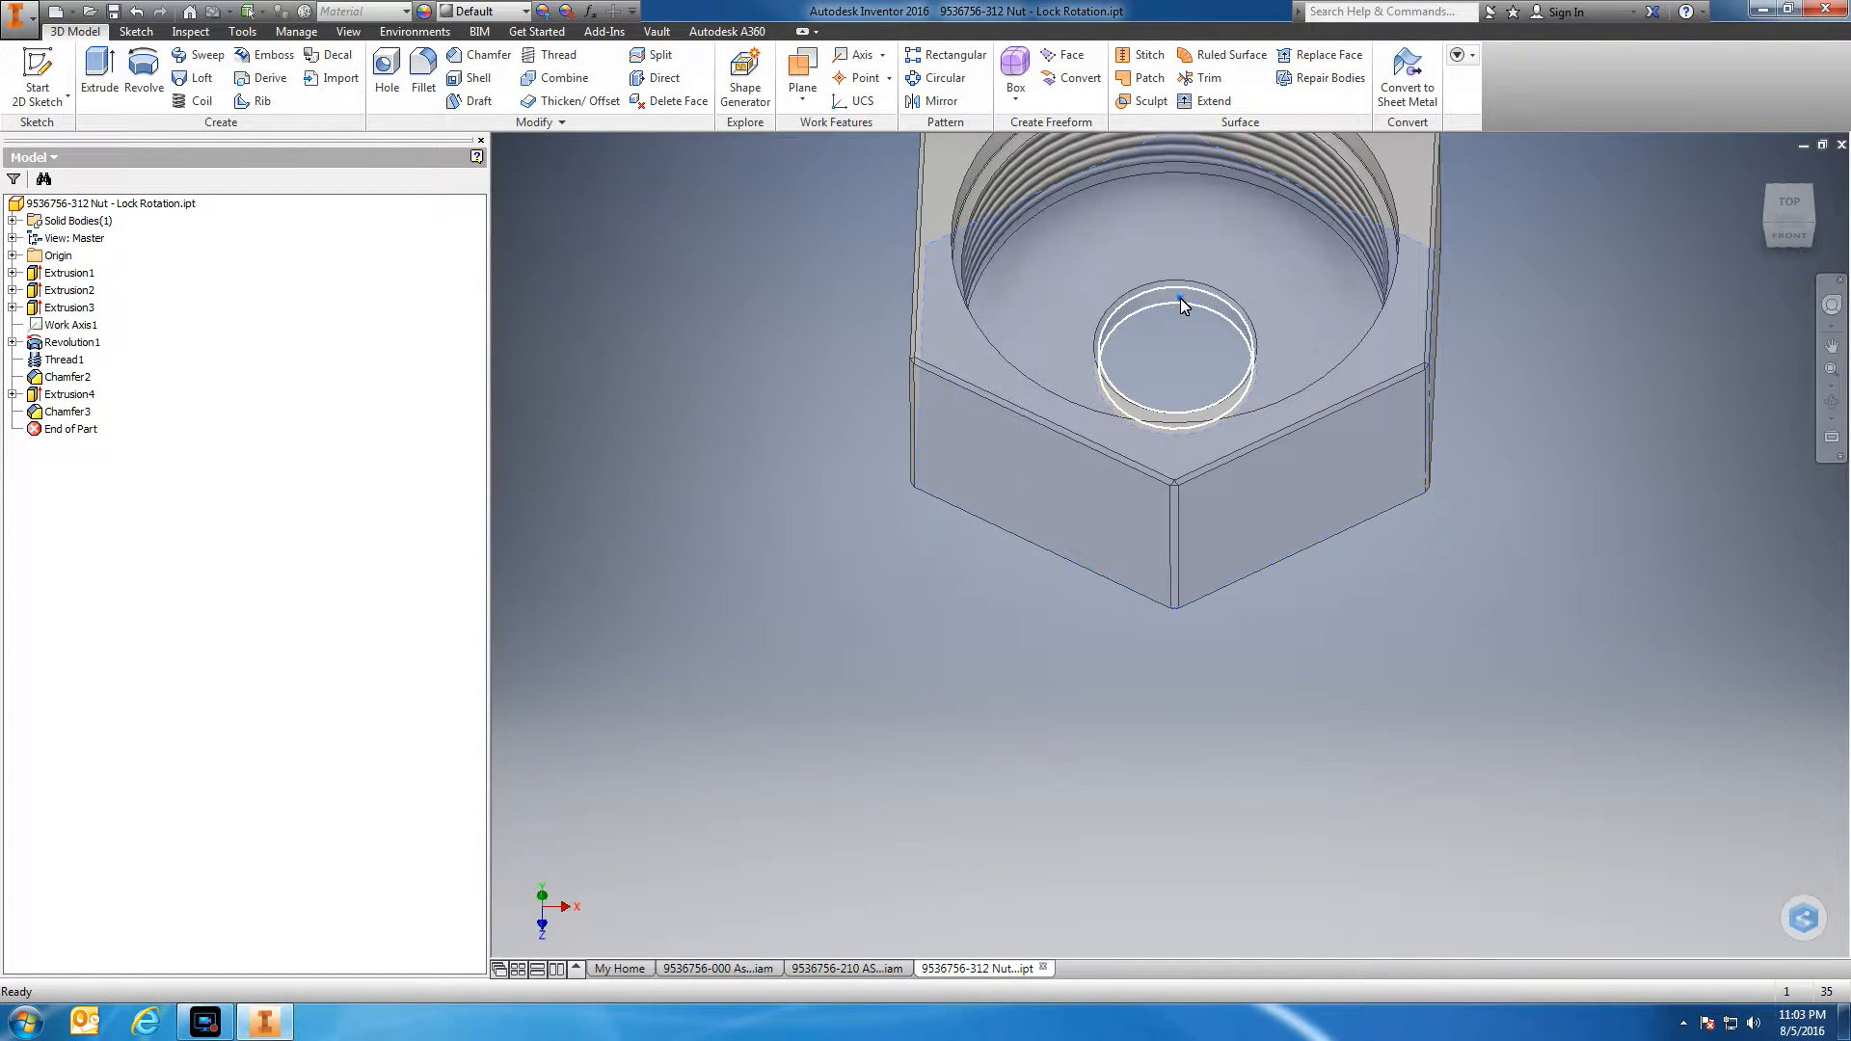
{"action": "left_click", "coordinate": [1180, 297]}
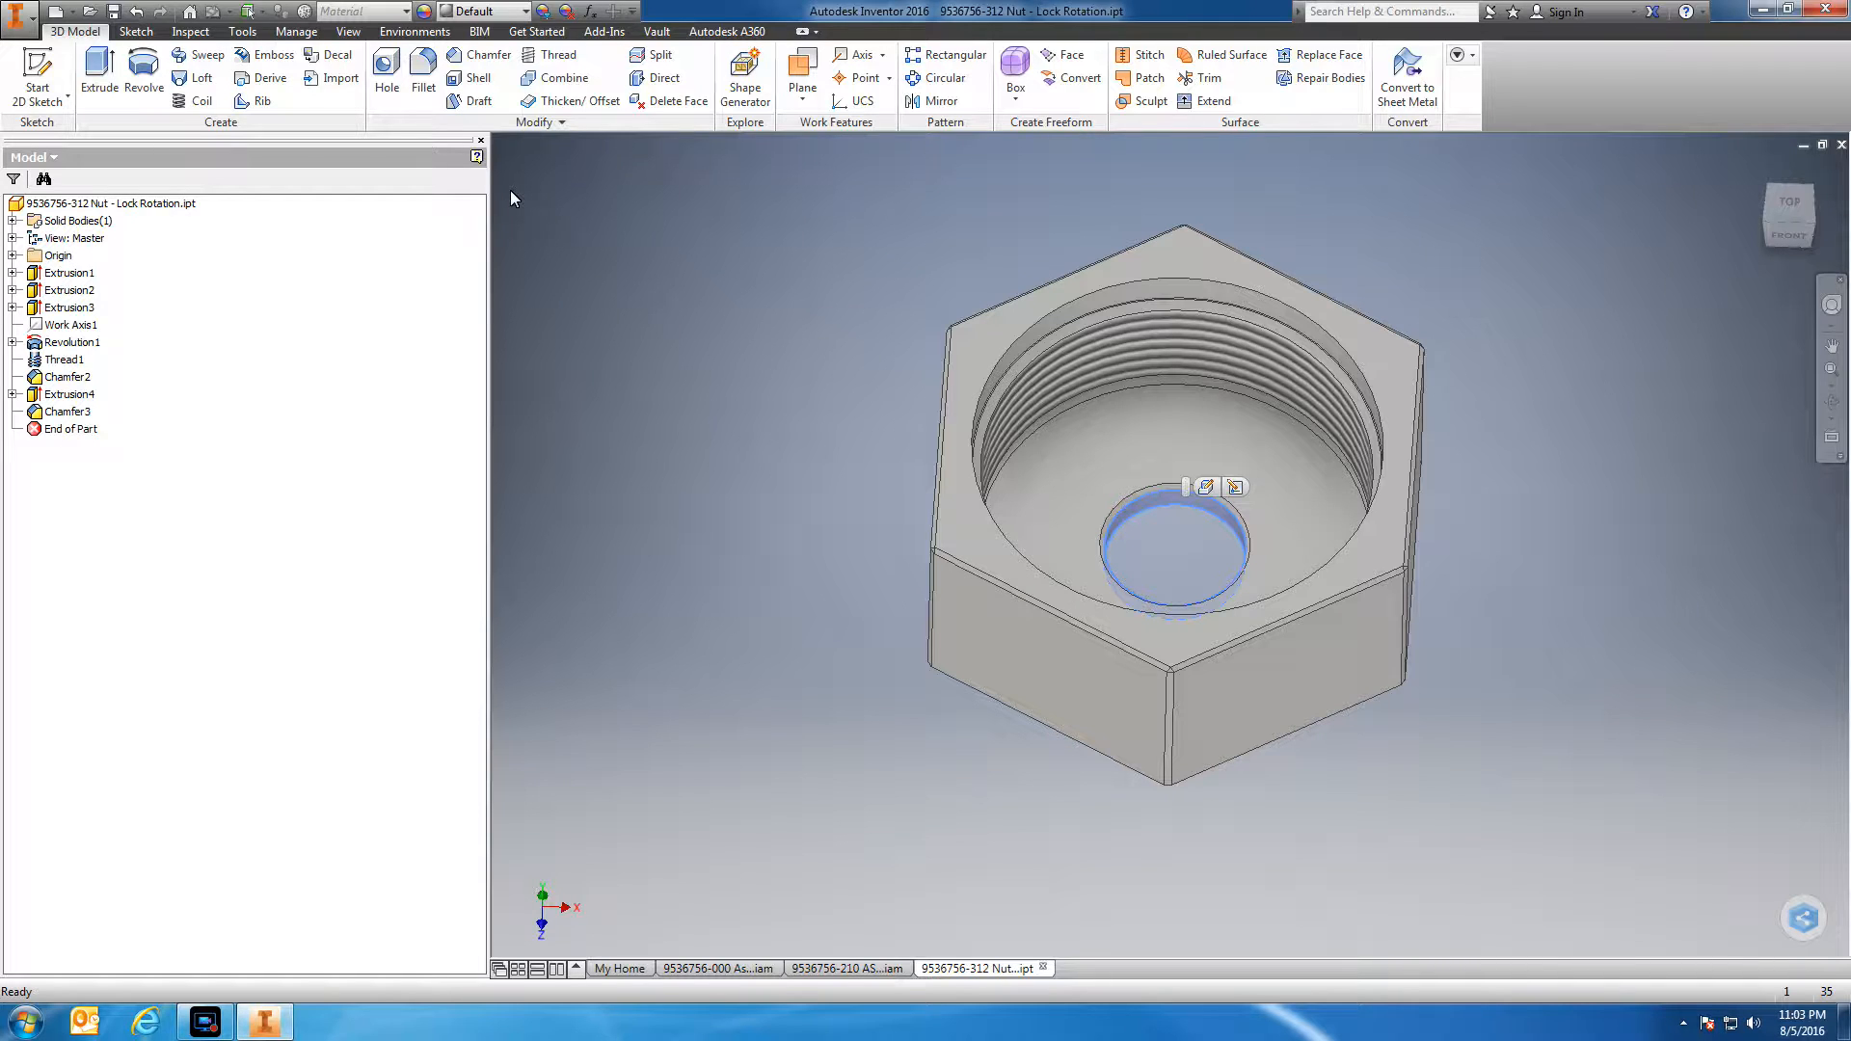
{"action": "left_click", "coordinate": [633, 286]}
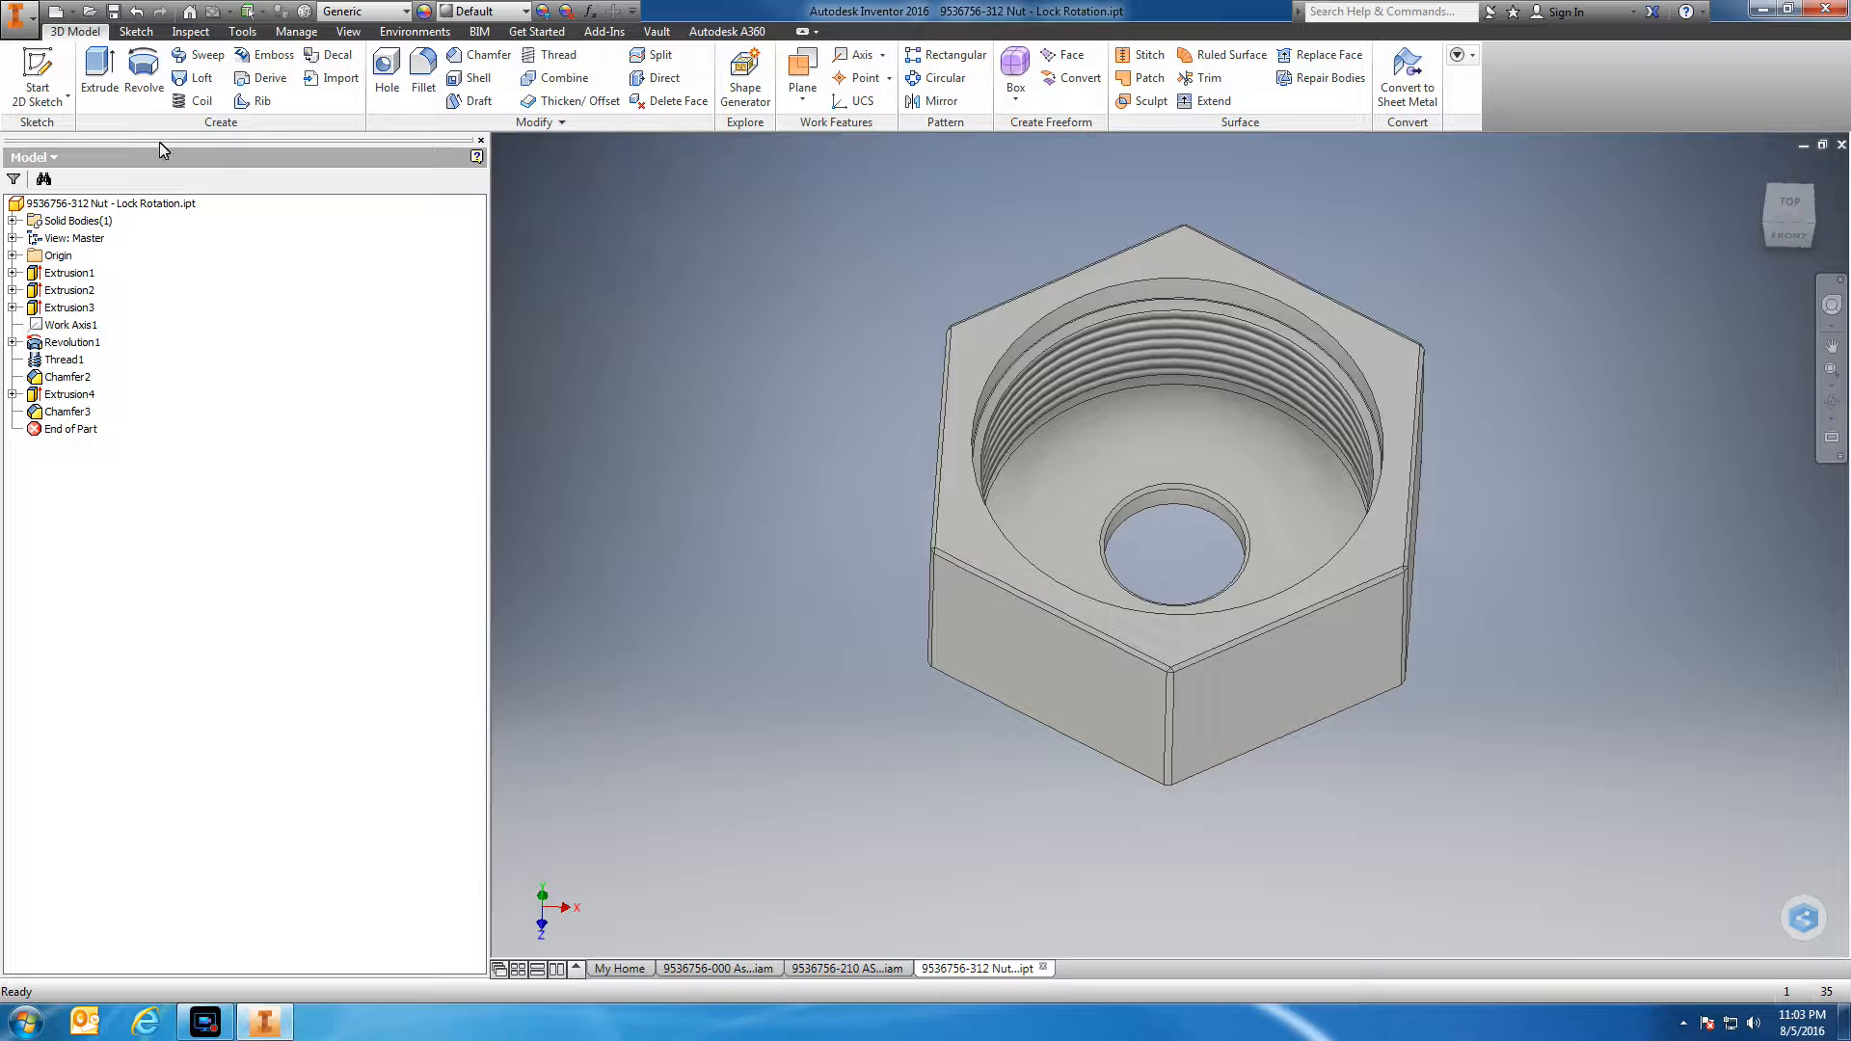
{"action": "left_click", "coordinate": [23, 27]}
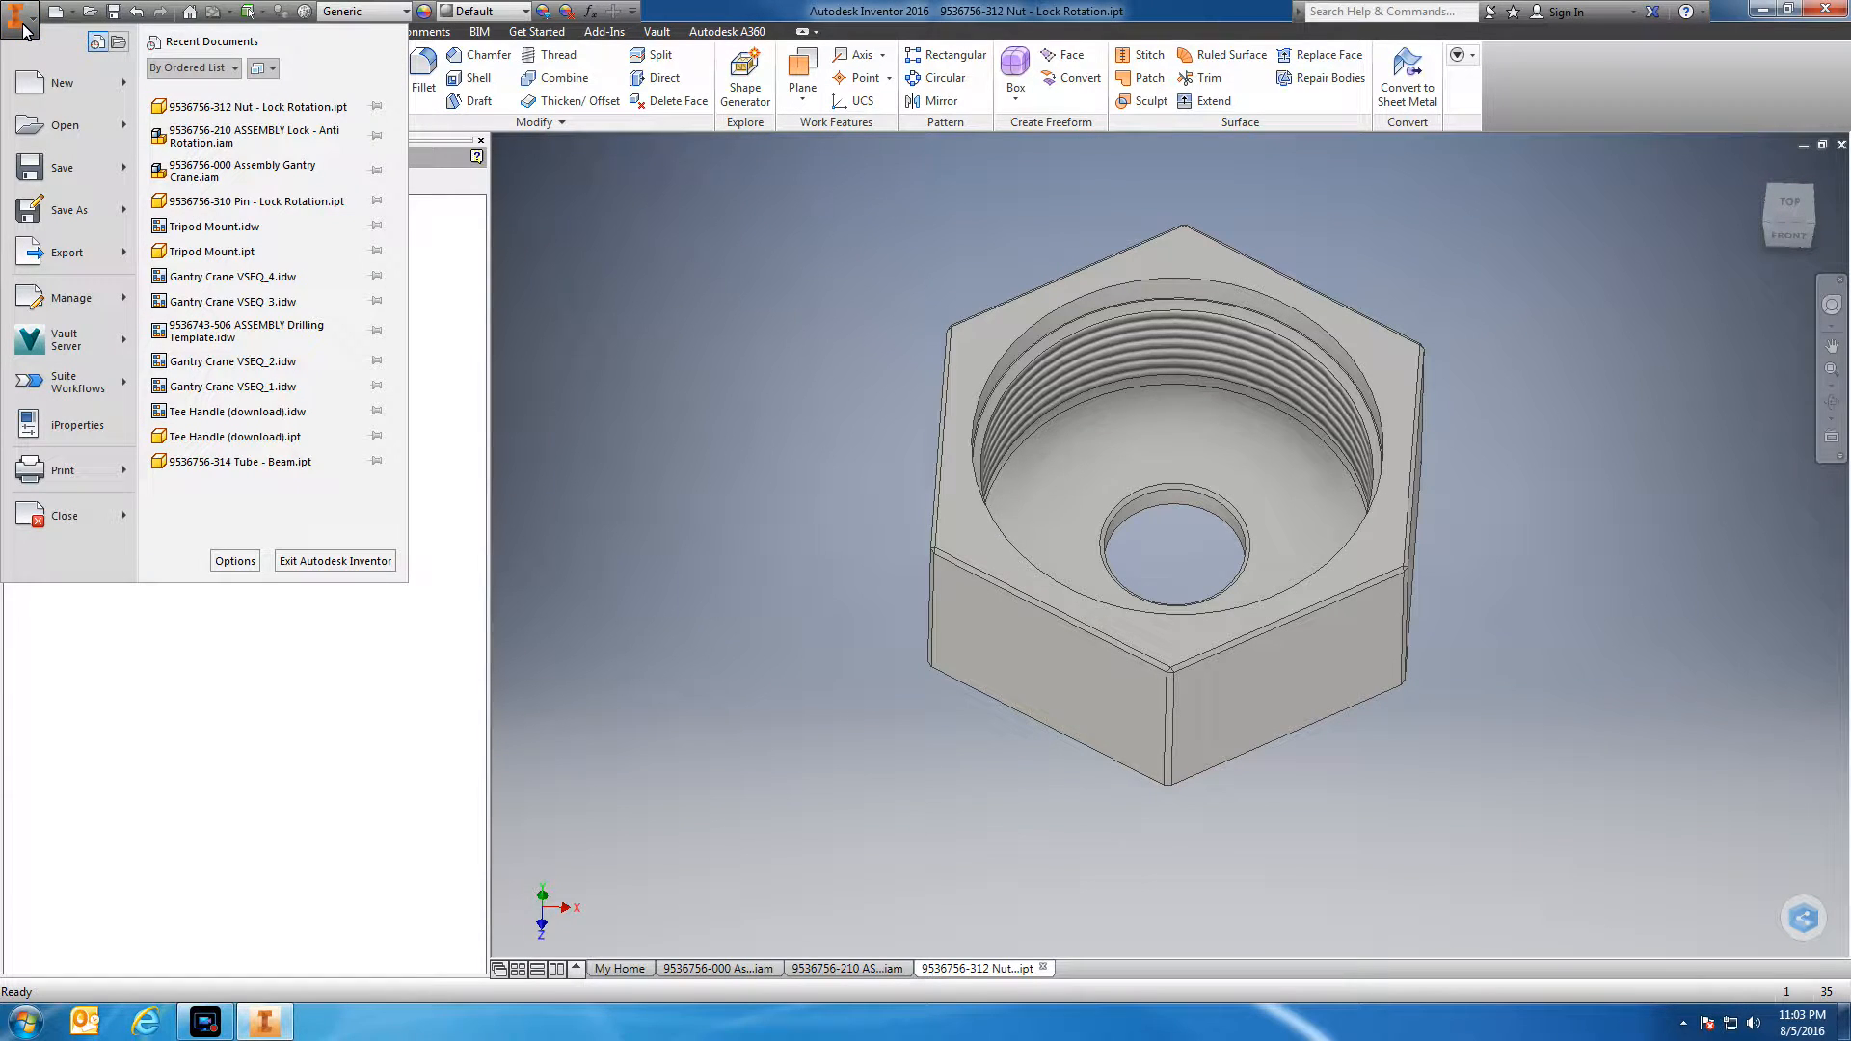
{"action": "left_click", "coordinate": [71, 254]}
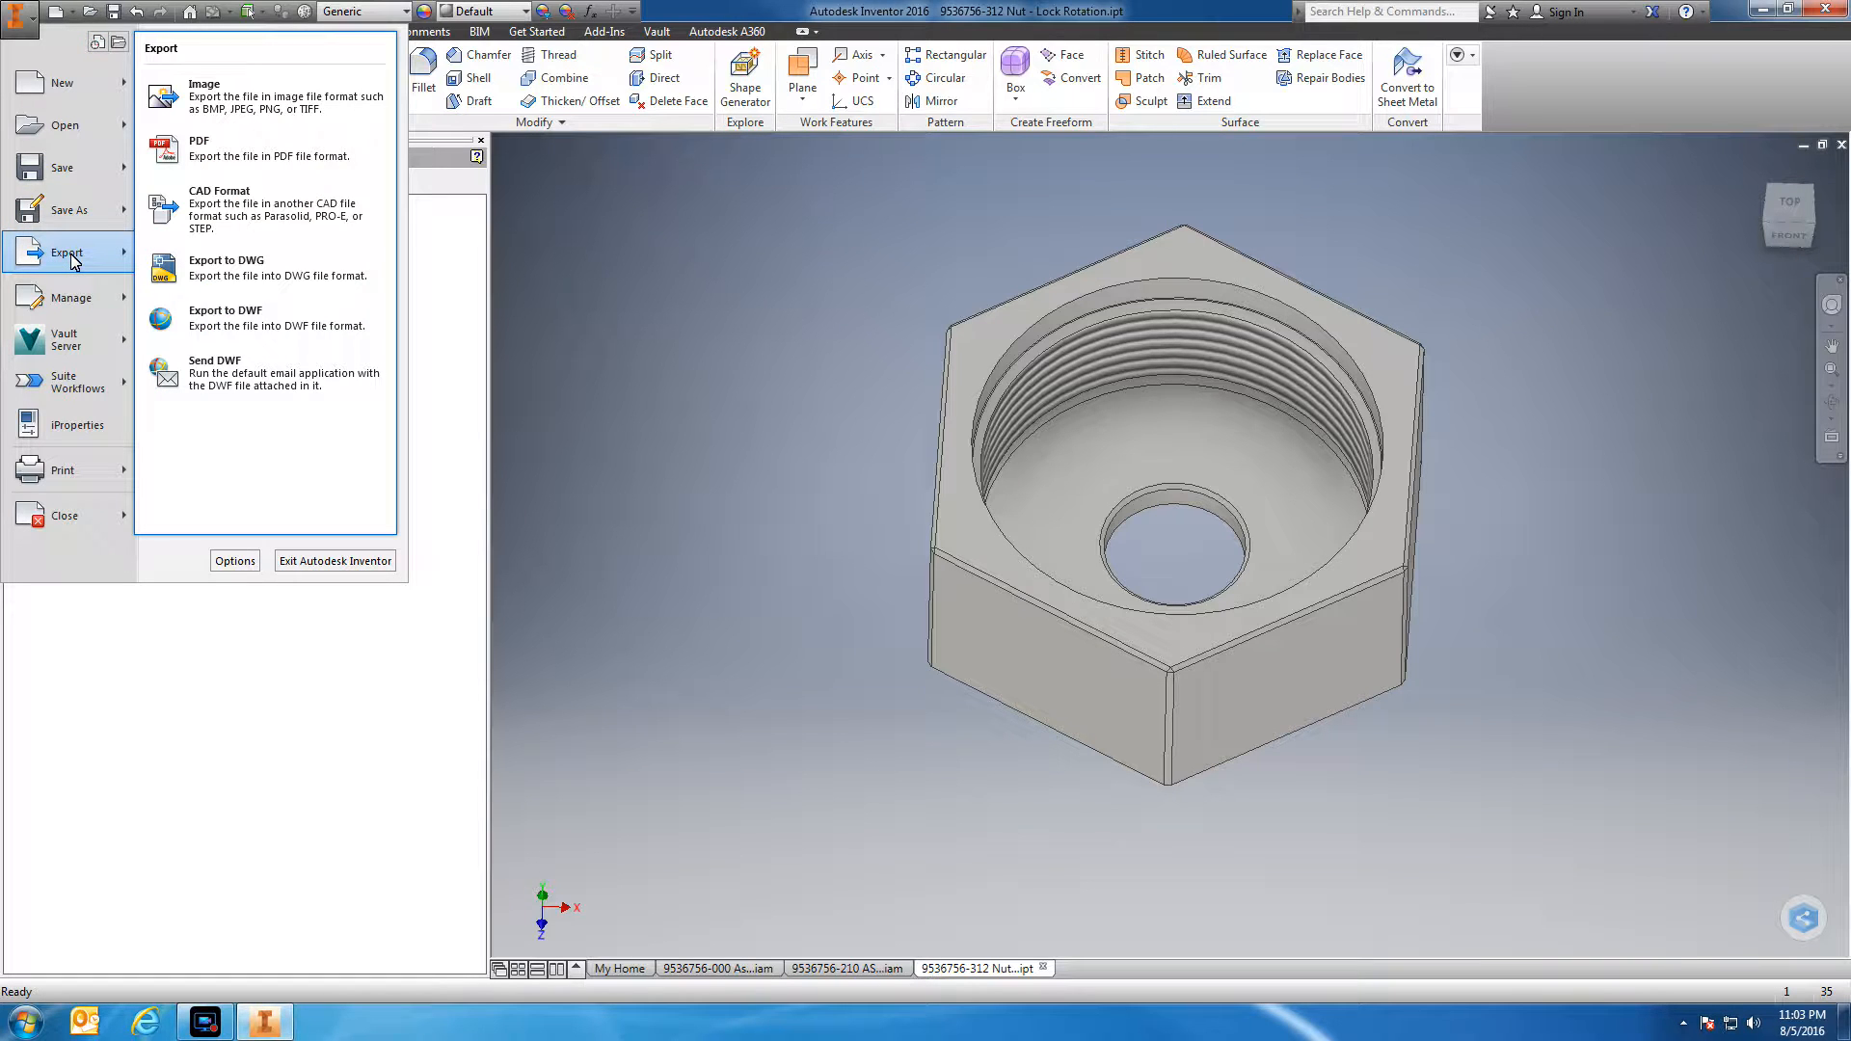
{"action": "left_click", "coordinate": [241, 214]}
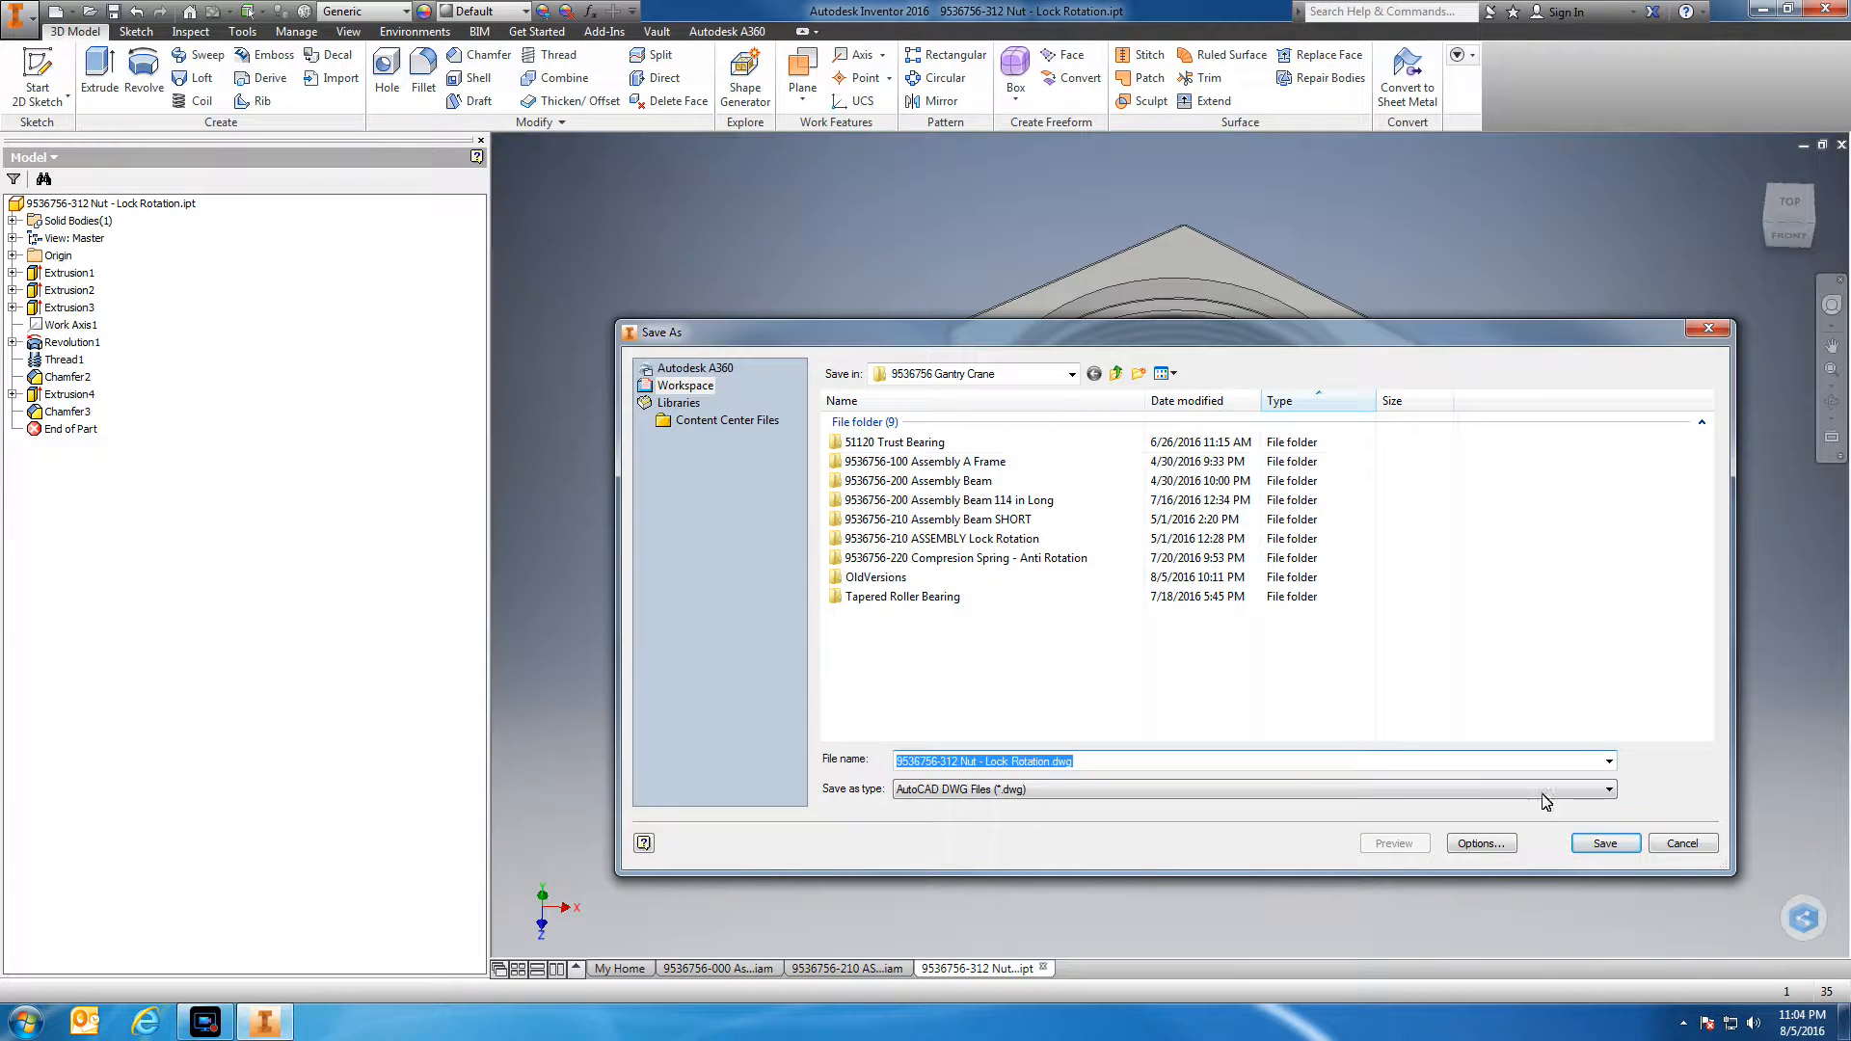
{"action": "left_click", "coordinate": [1608, 789]}
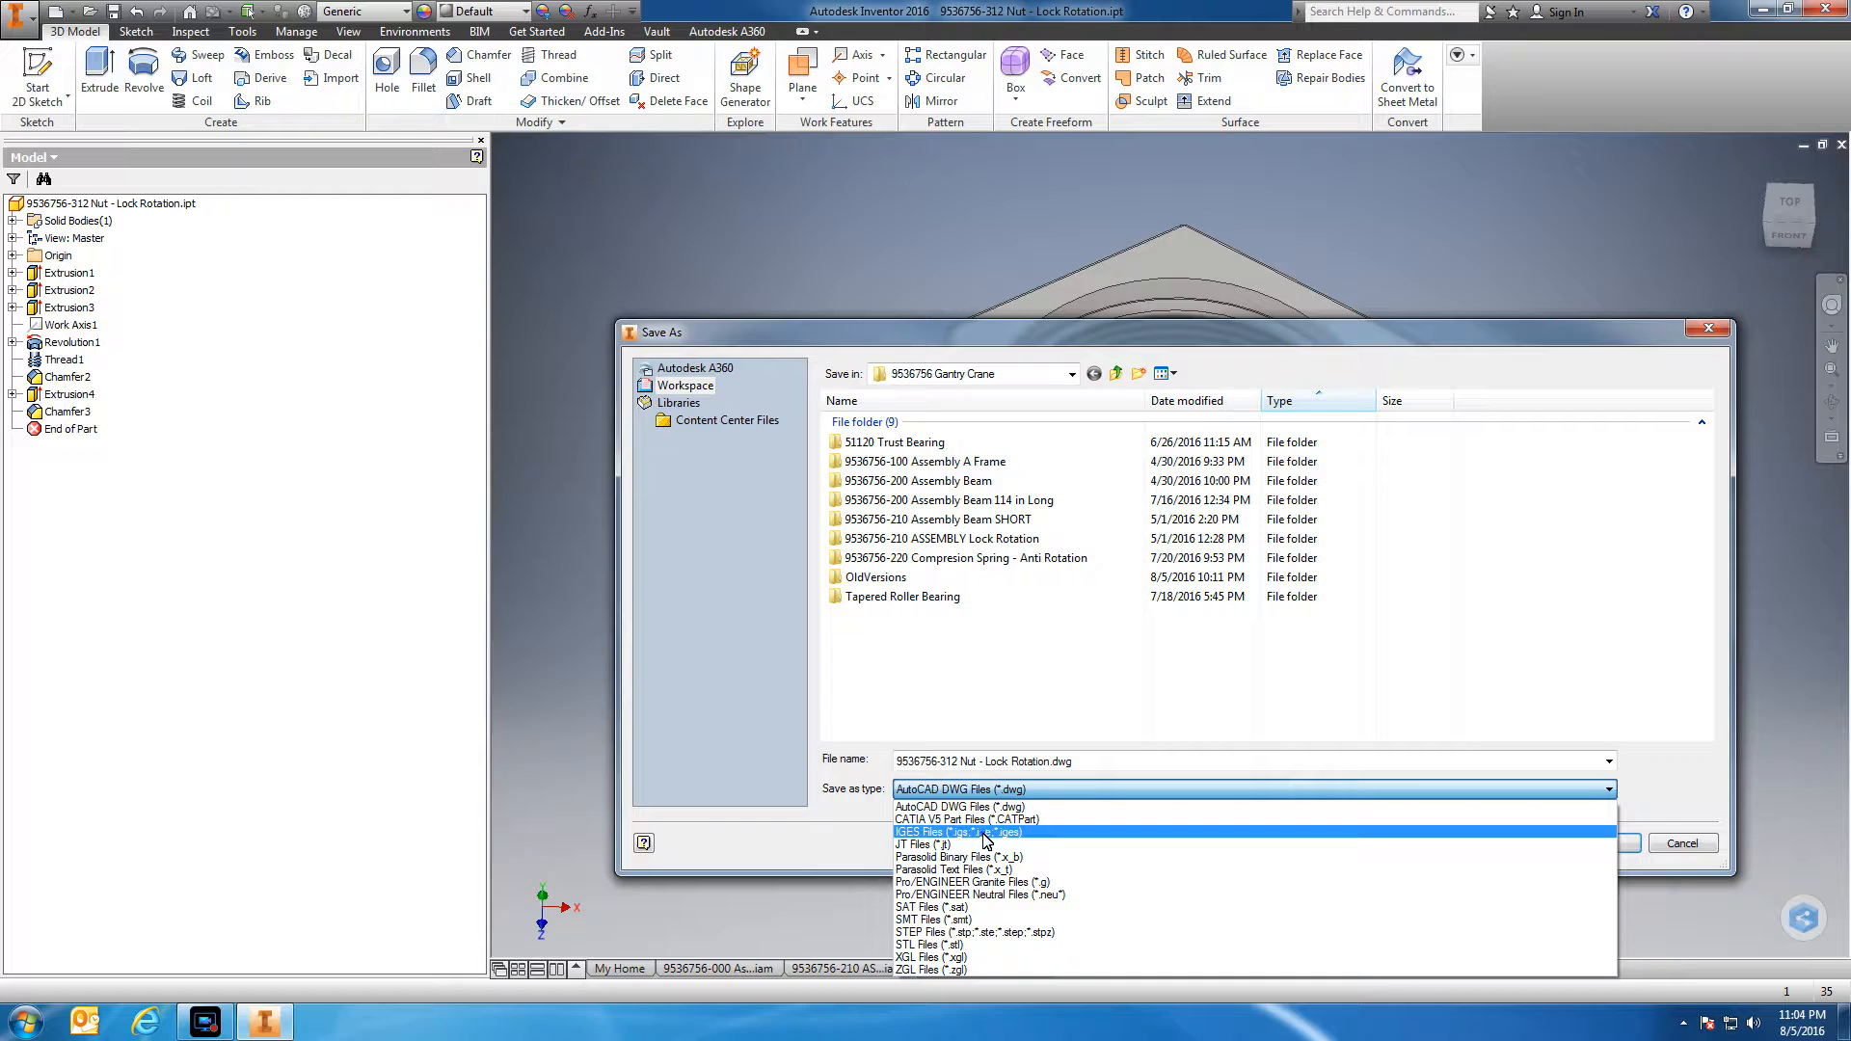
{"action": "left_click", "coordinate": [993, 834]}
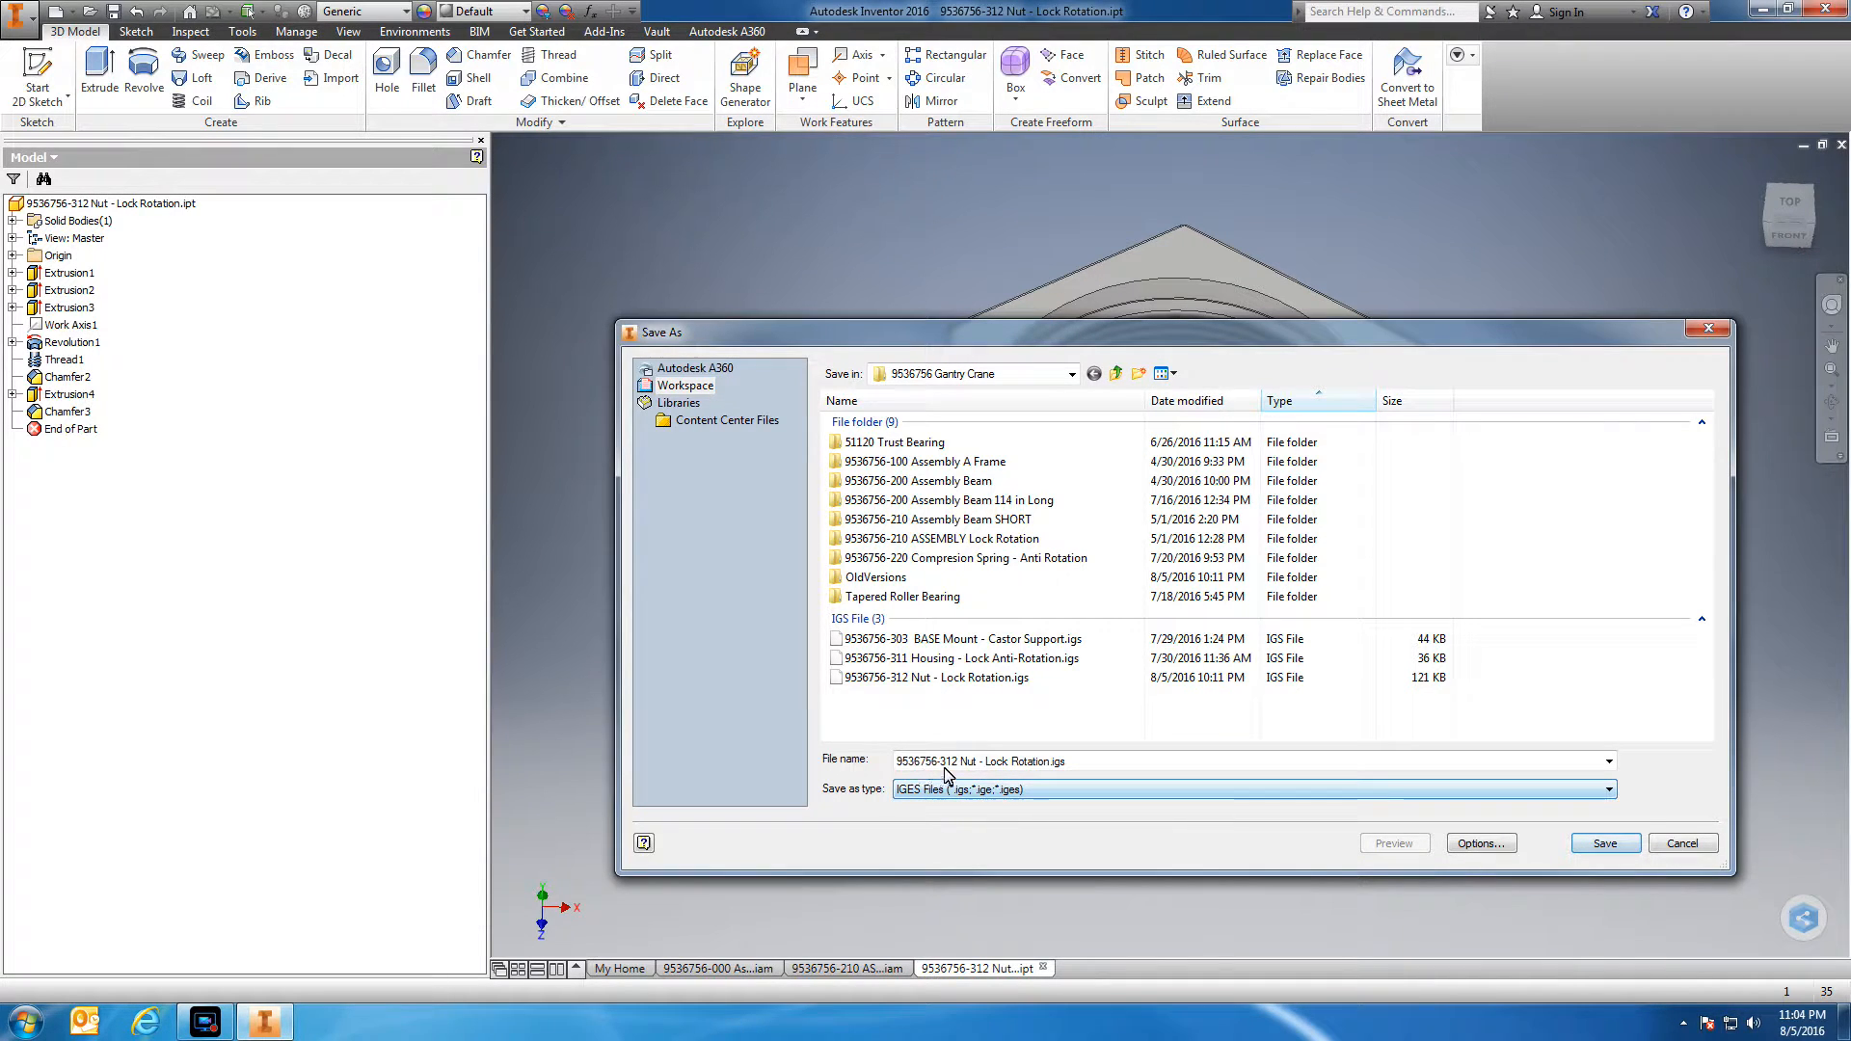
{"action": "left_click", "coordinate": [1582, 850]}
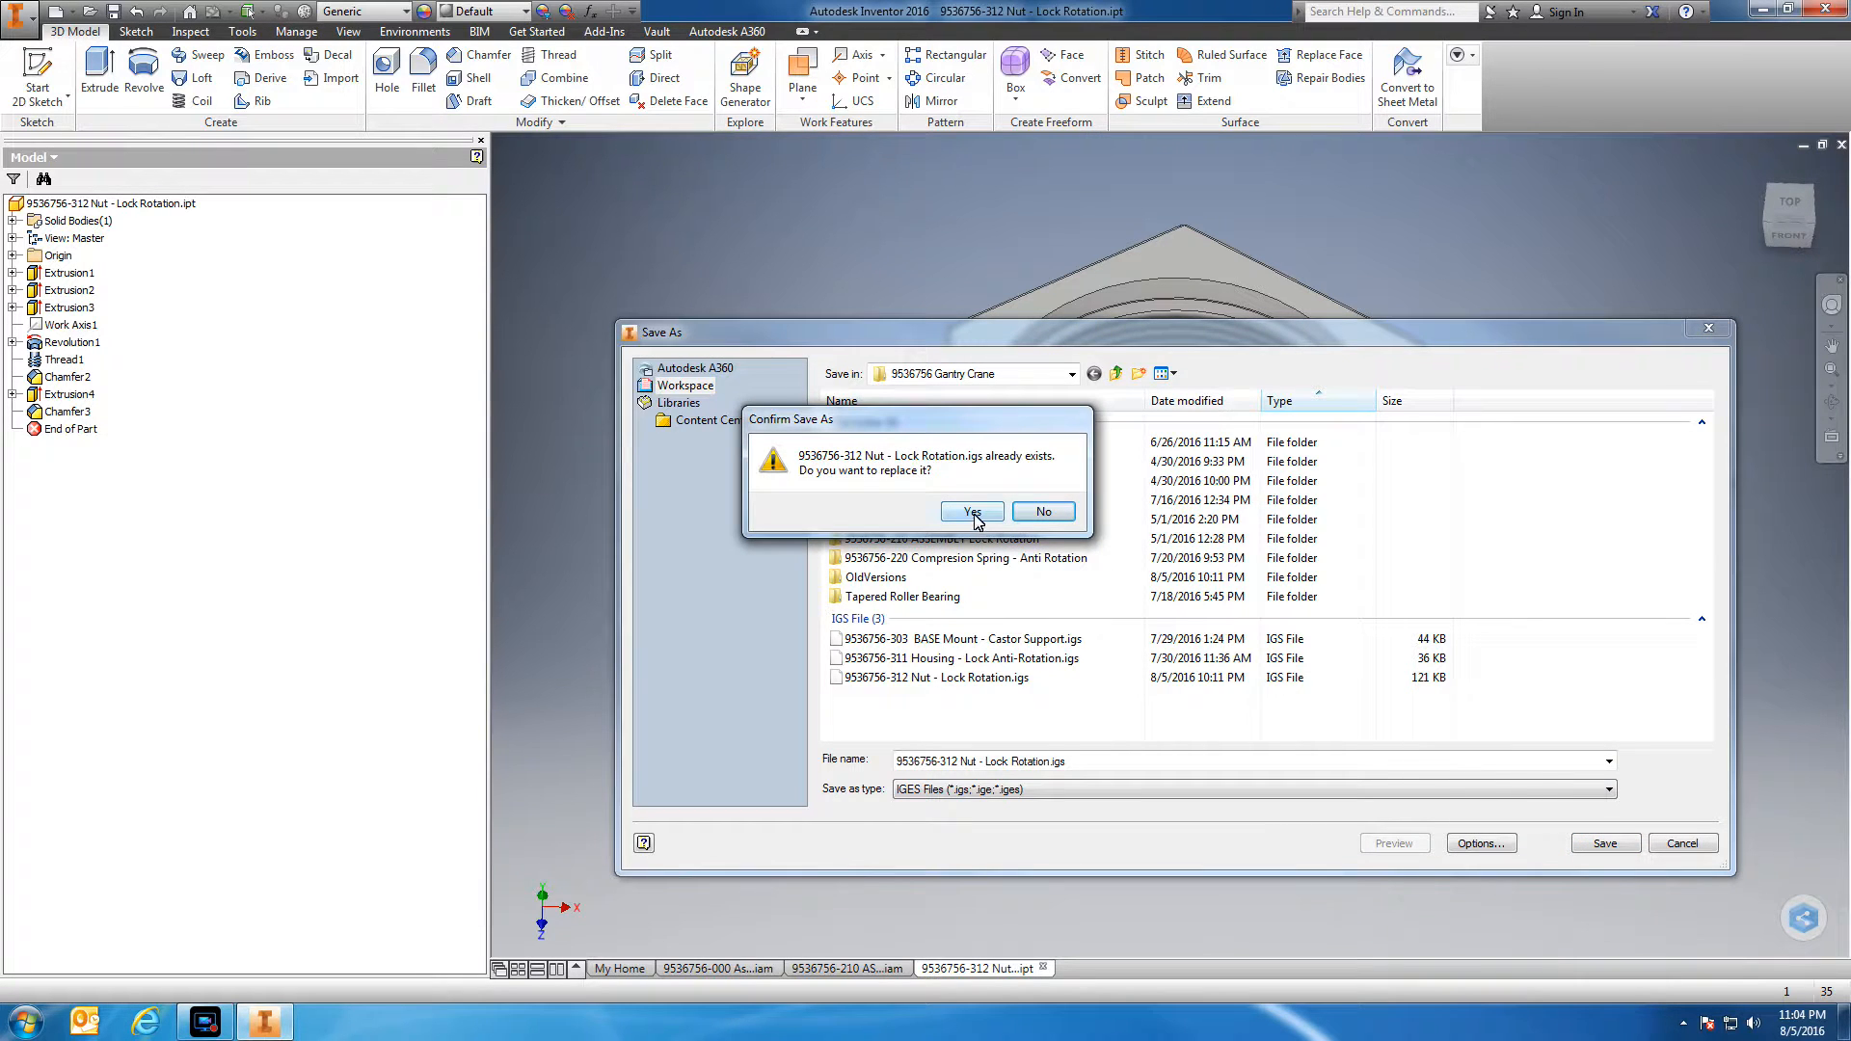
{"action": "left_click", "coordinate": [972, 512]}
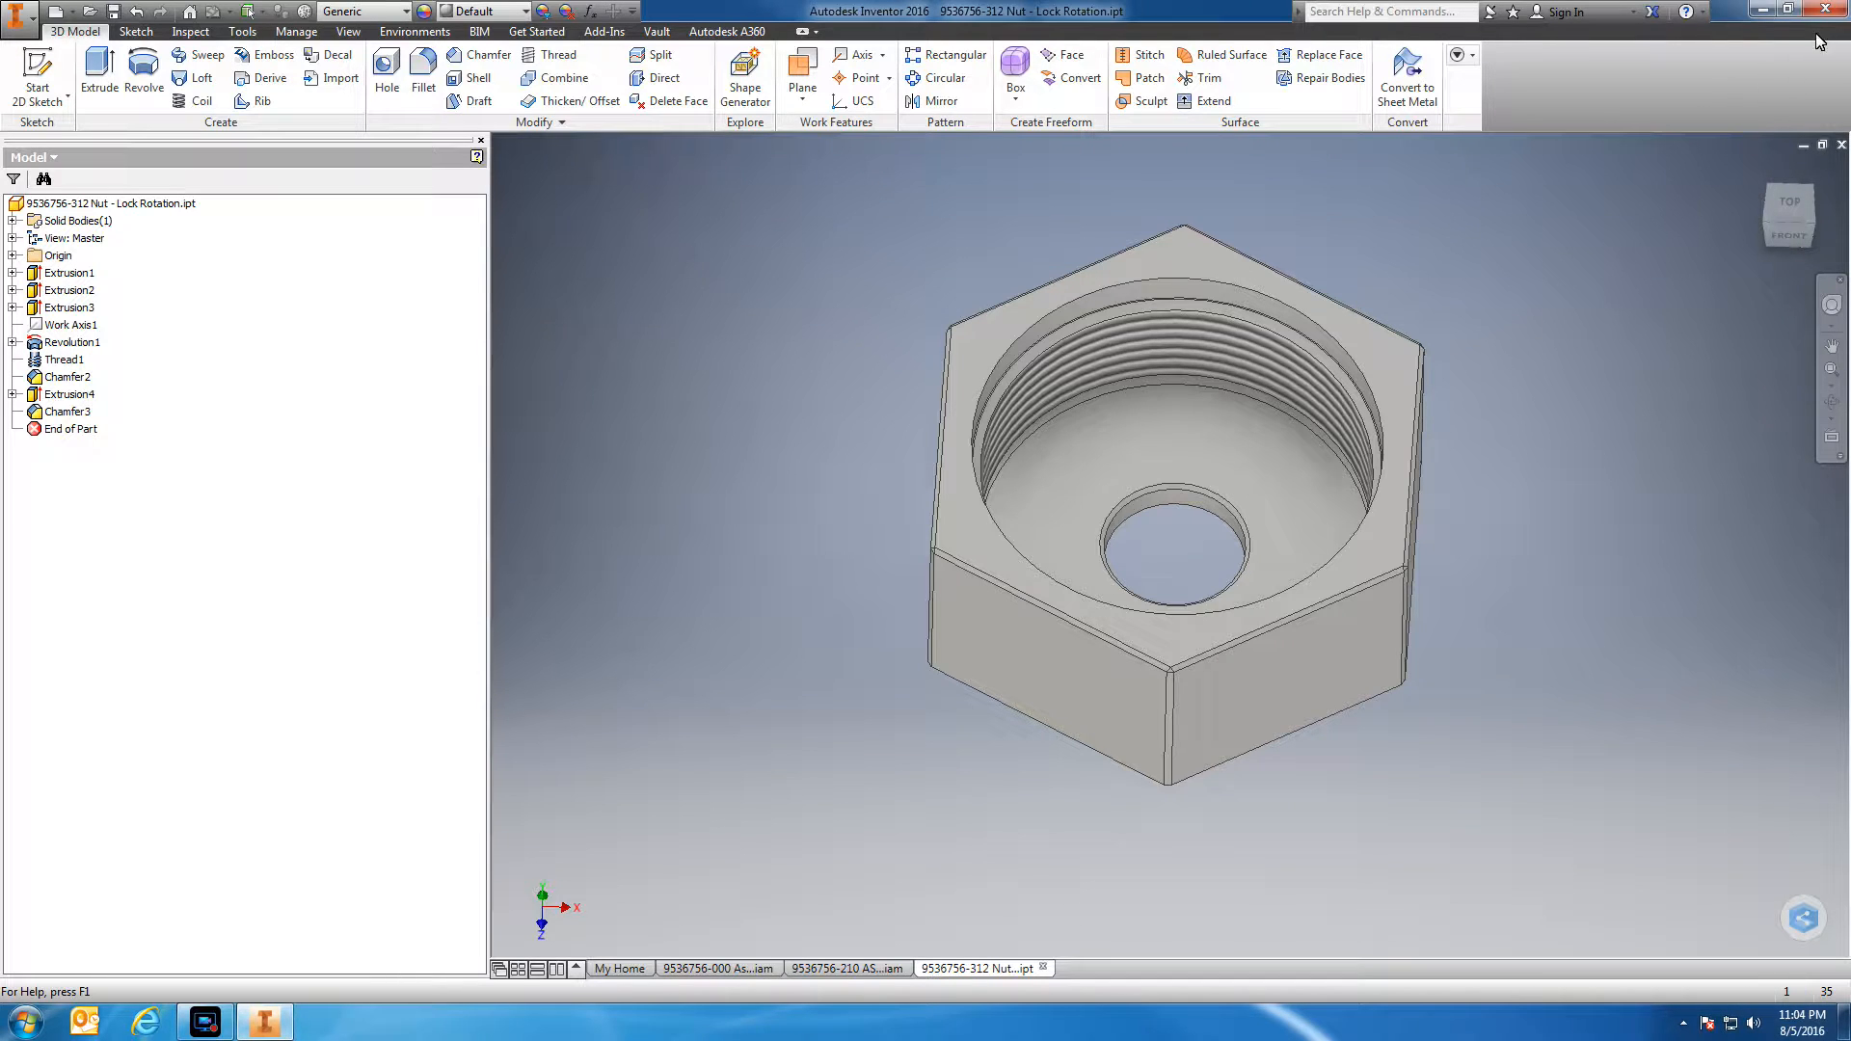
Close Autodesk Inventor and launch BobCAD-CAM V25 from the desktop
{"action": "left_click", "coordinate": [17, 19]}
{"action": "left_click", "coordinate": [27, 166]}
{"action": "left_click", "coordinate": [1827, 11]}
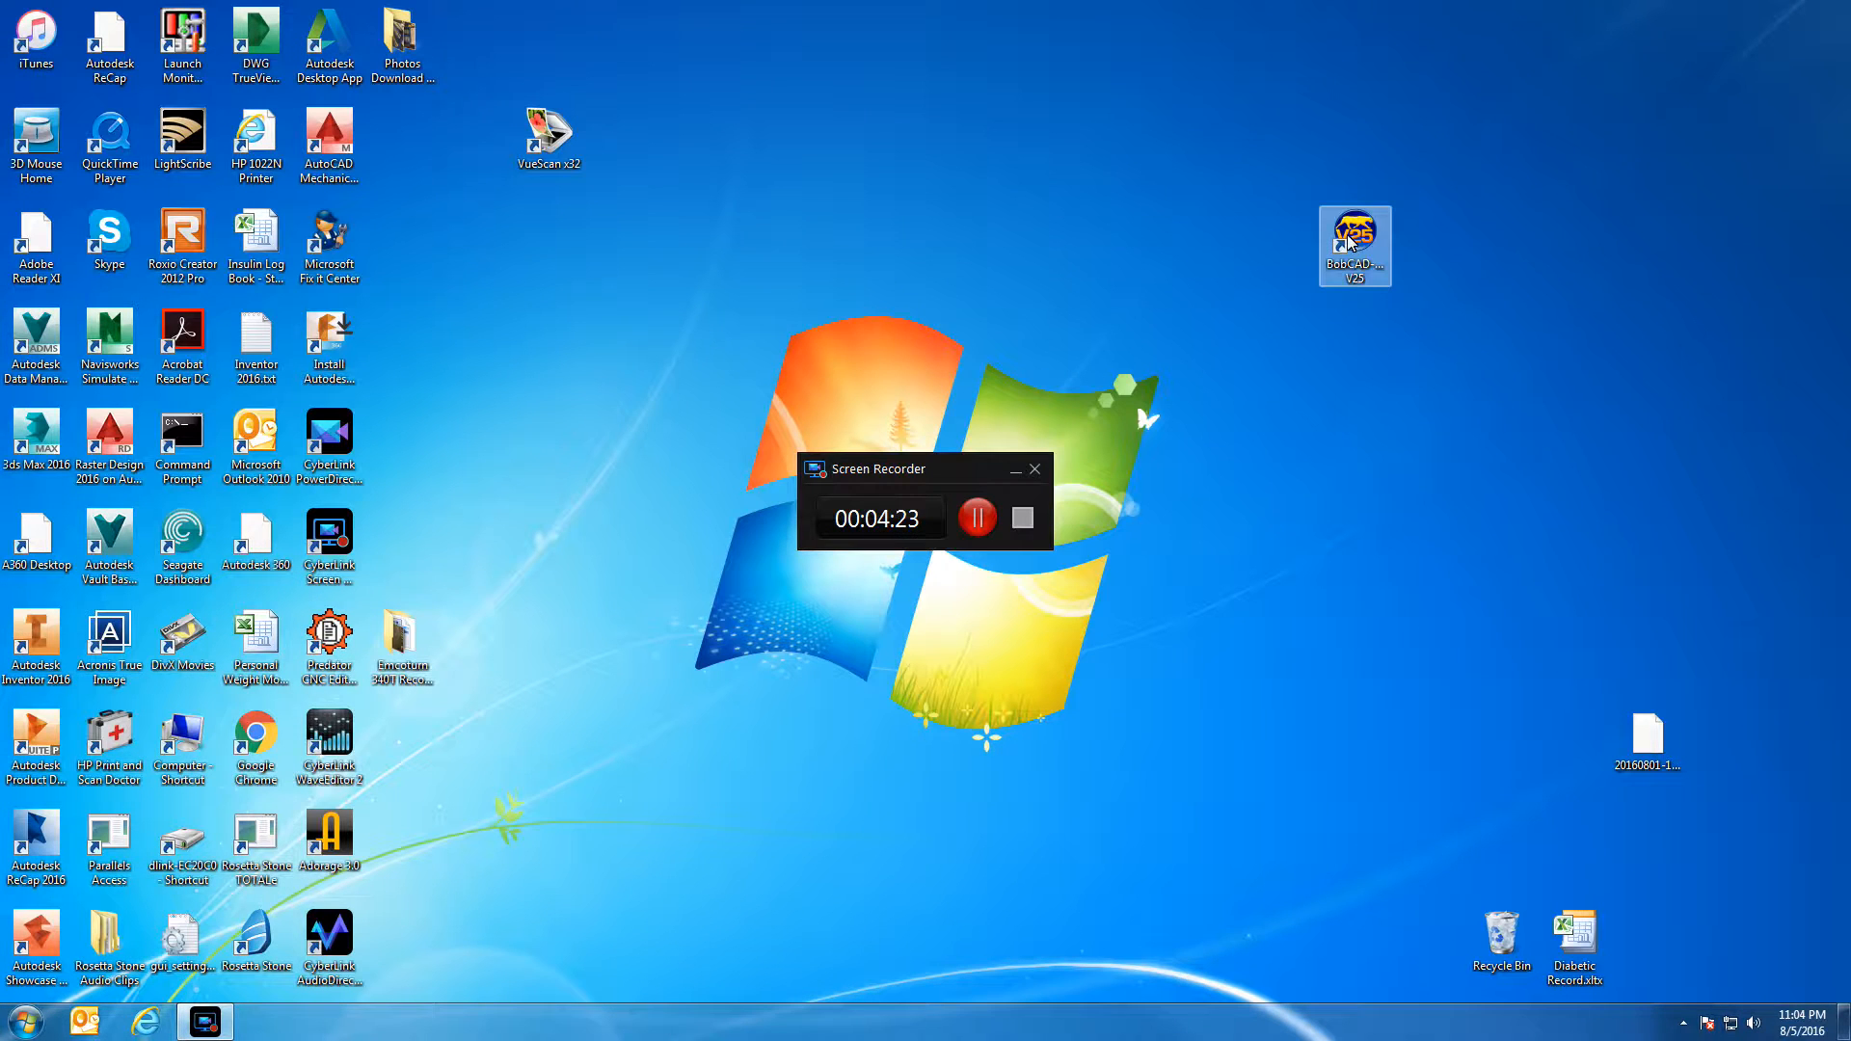
{"action": "right_click", "coordinate": [1348, 238]}
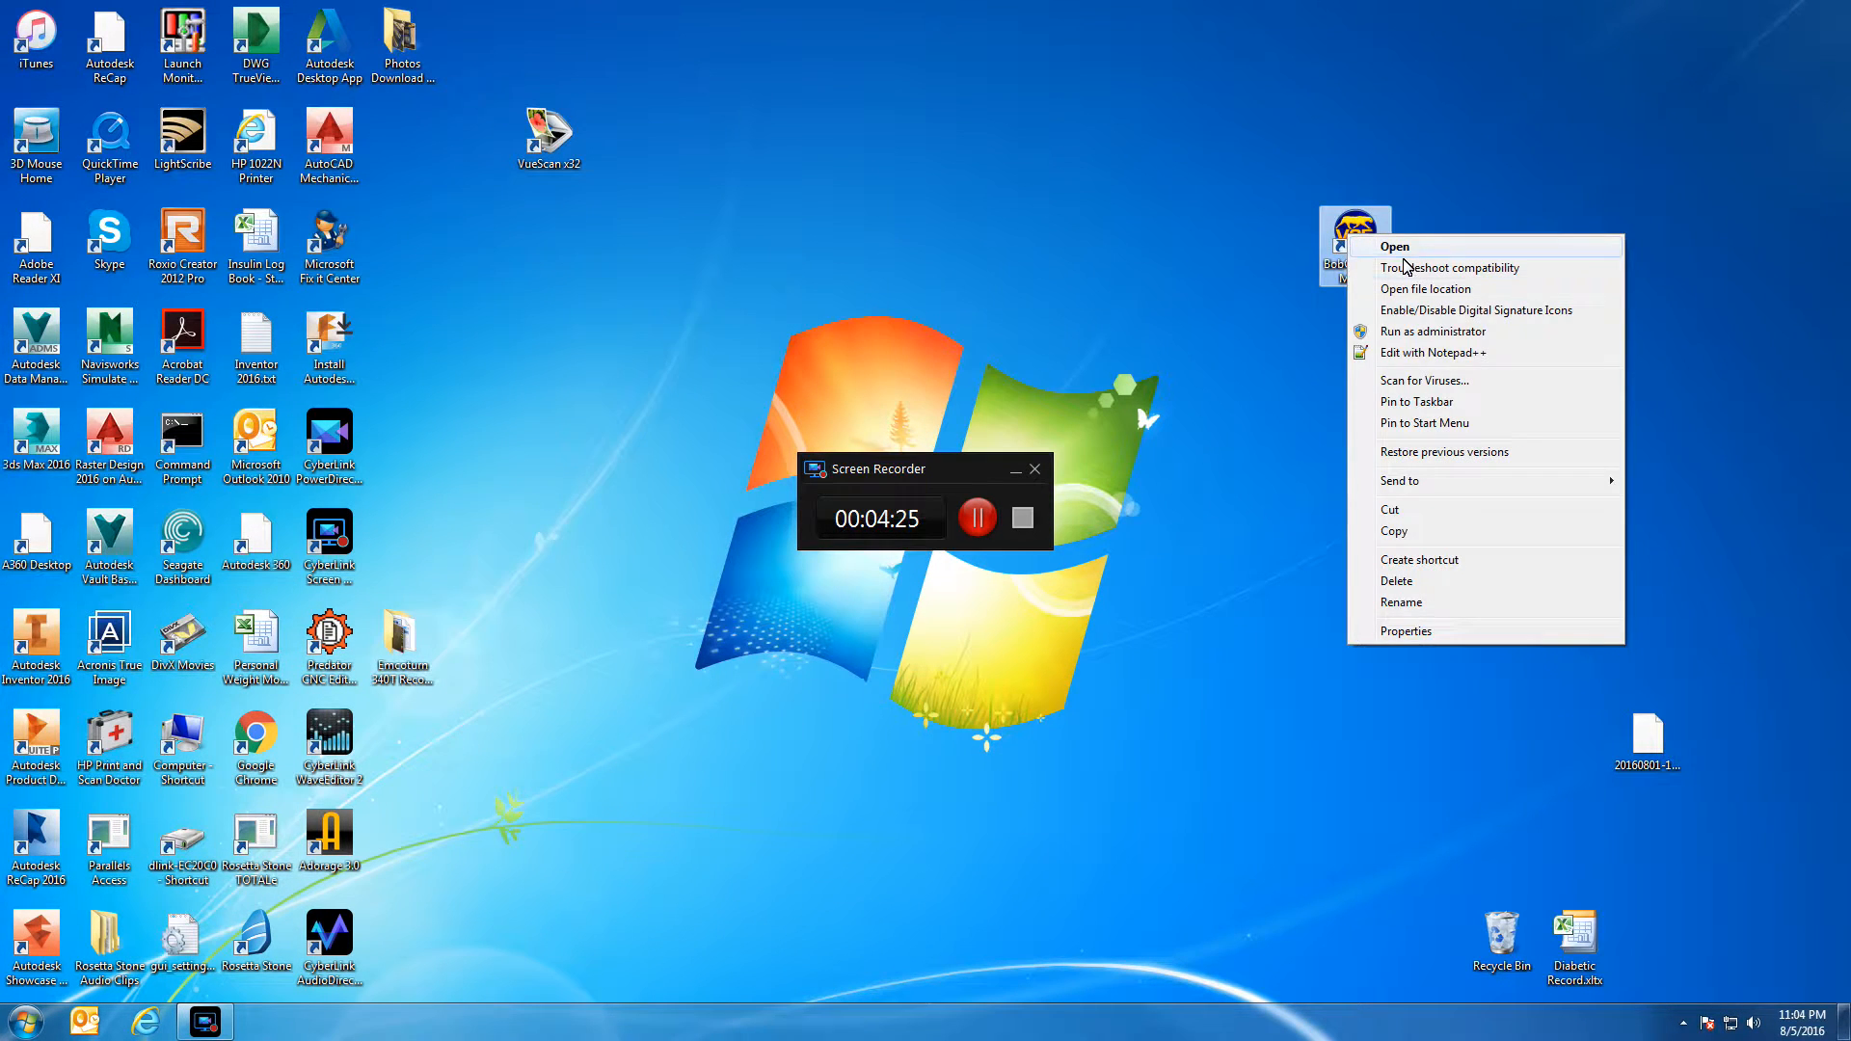
{"action": "left_click", "coordinate": [1398, 248]}
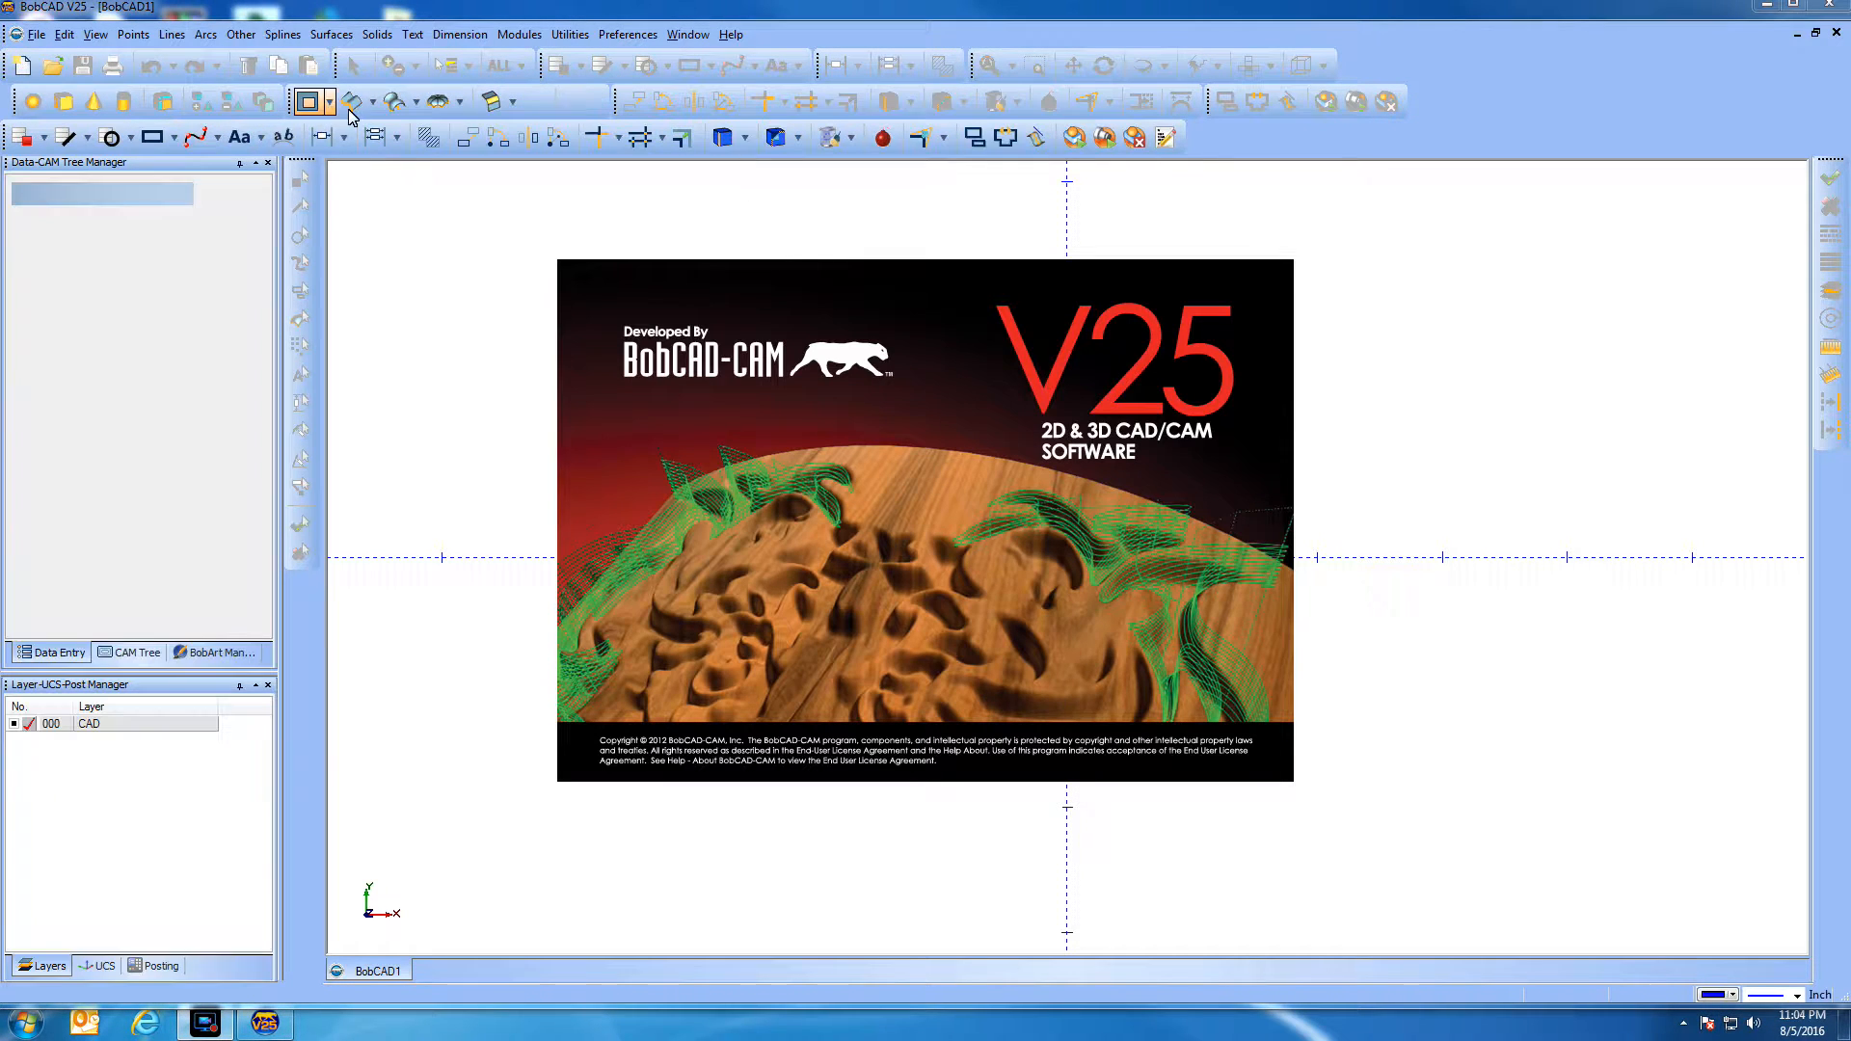
{"action": "left_click", "coordinate": [33, 36]}
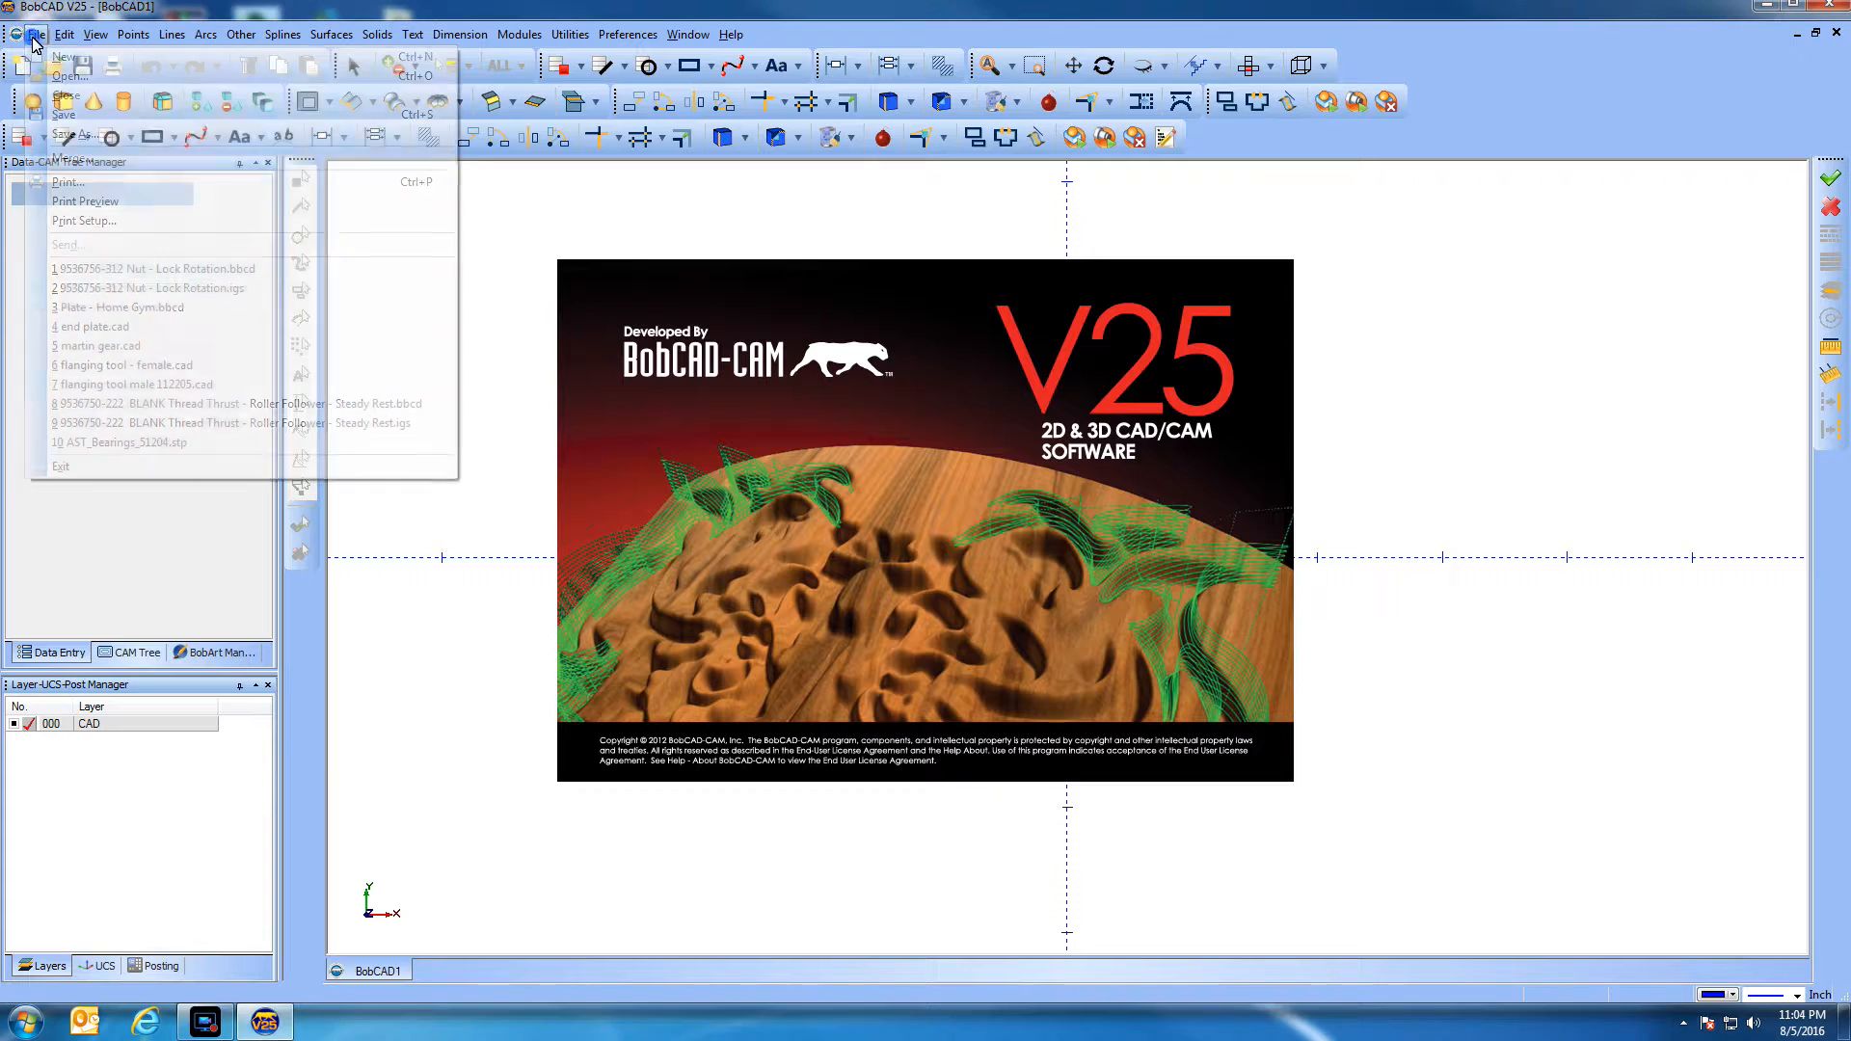
{"action": "left_click", "coordinate": [58, 77]}
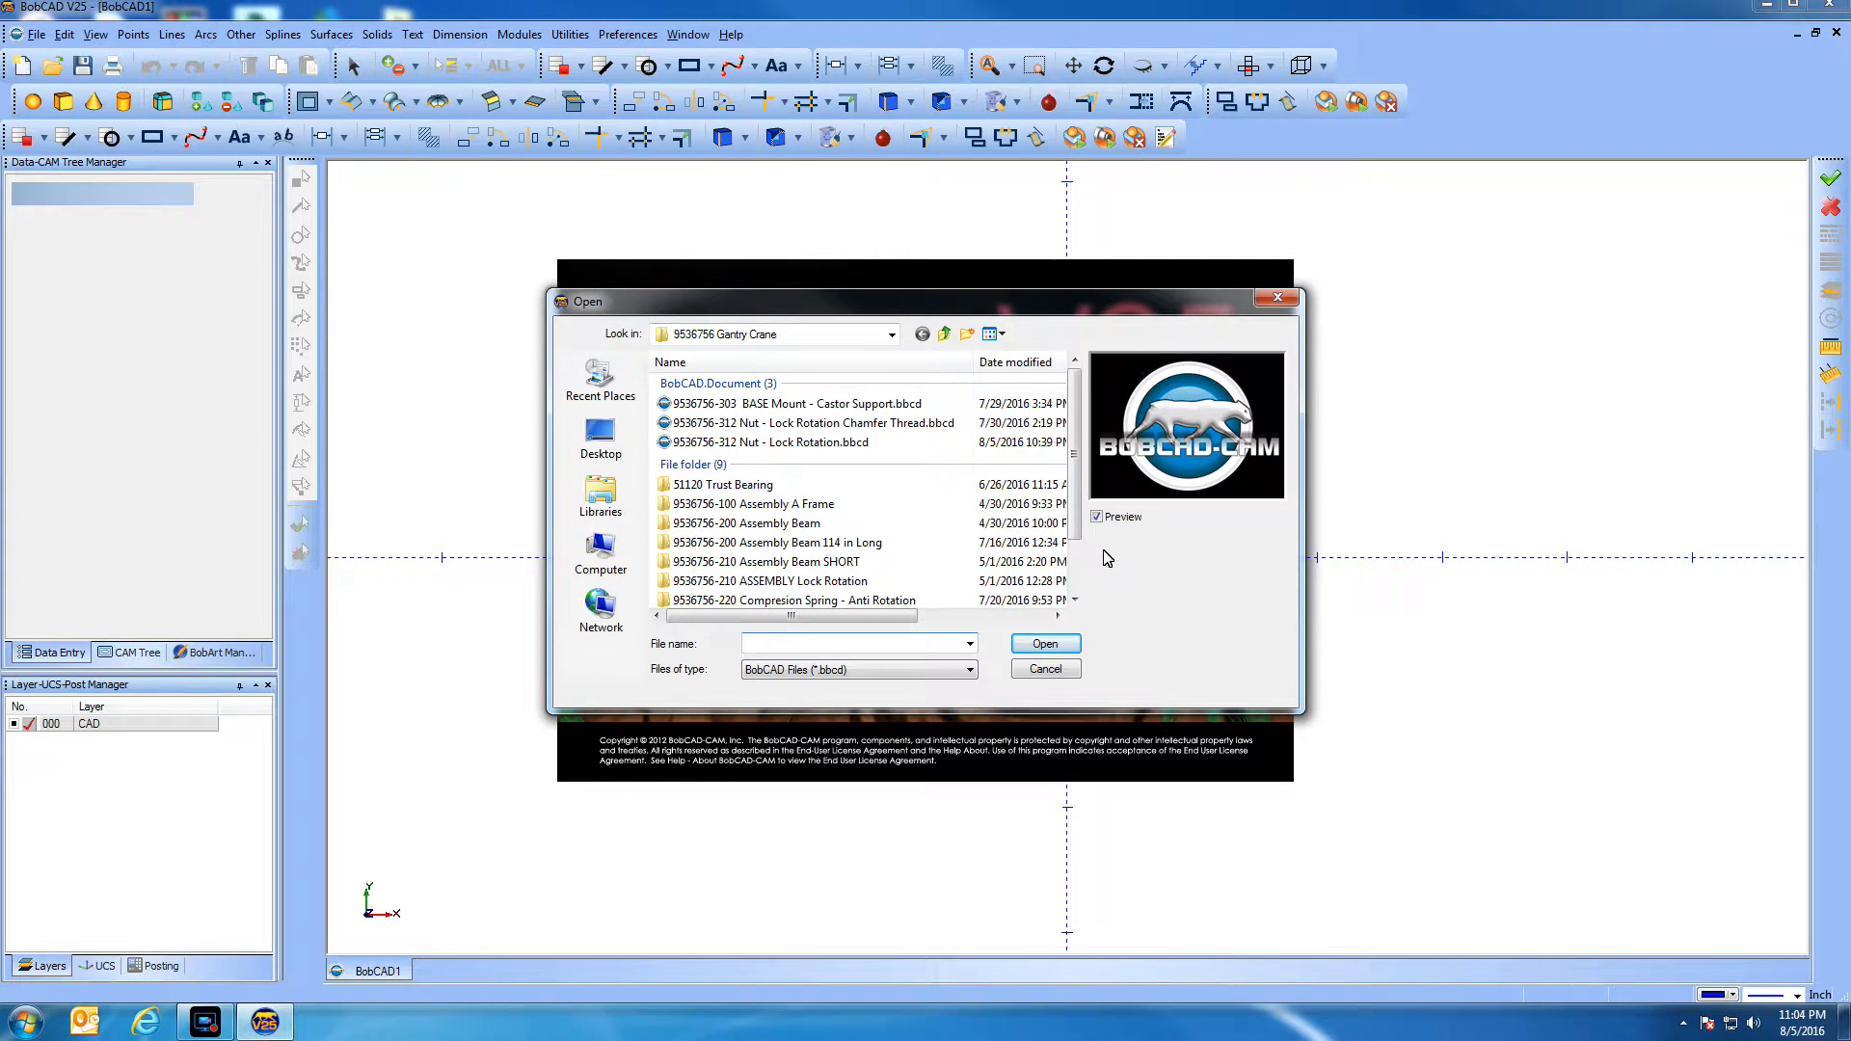
{"action": "left_click", "coordinate": [969, 669]}
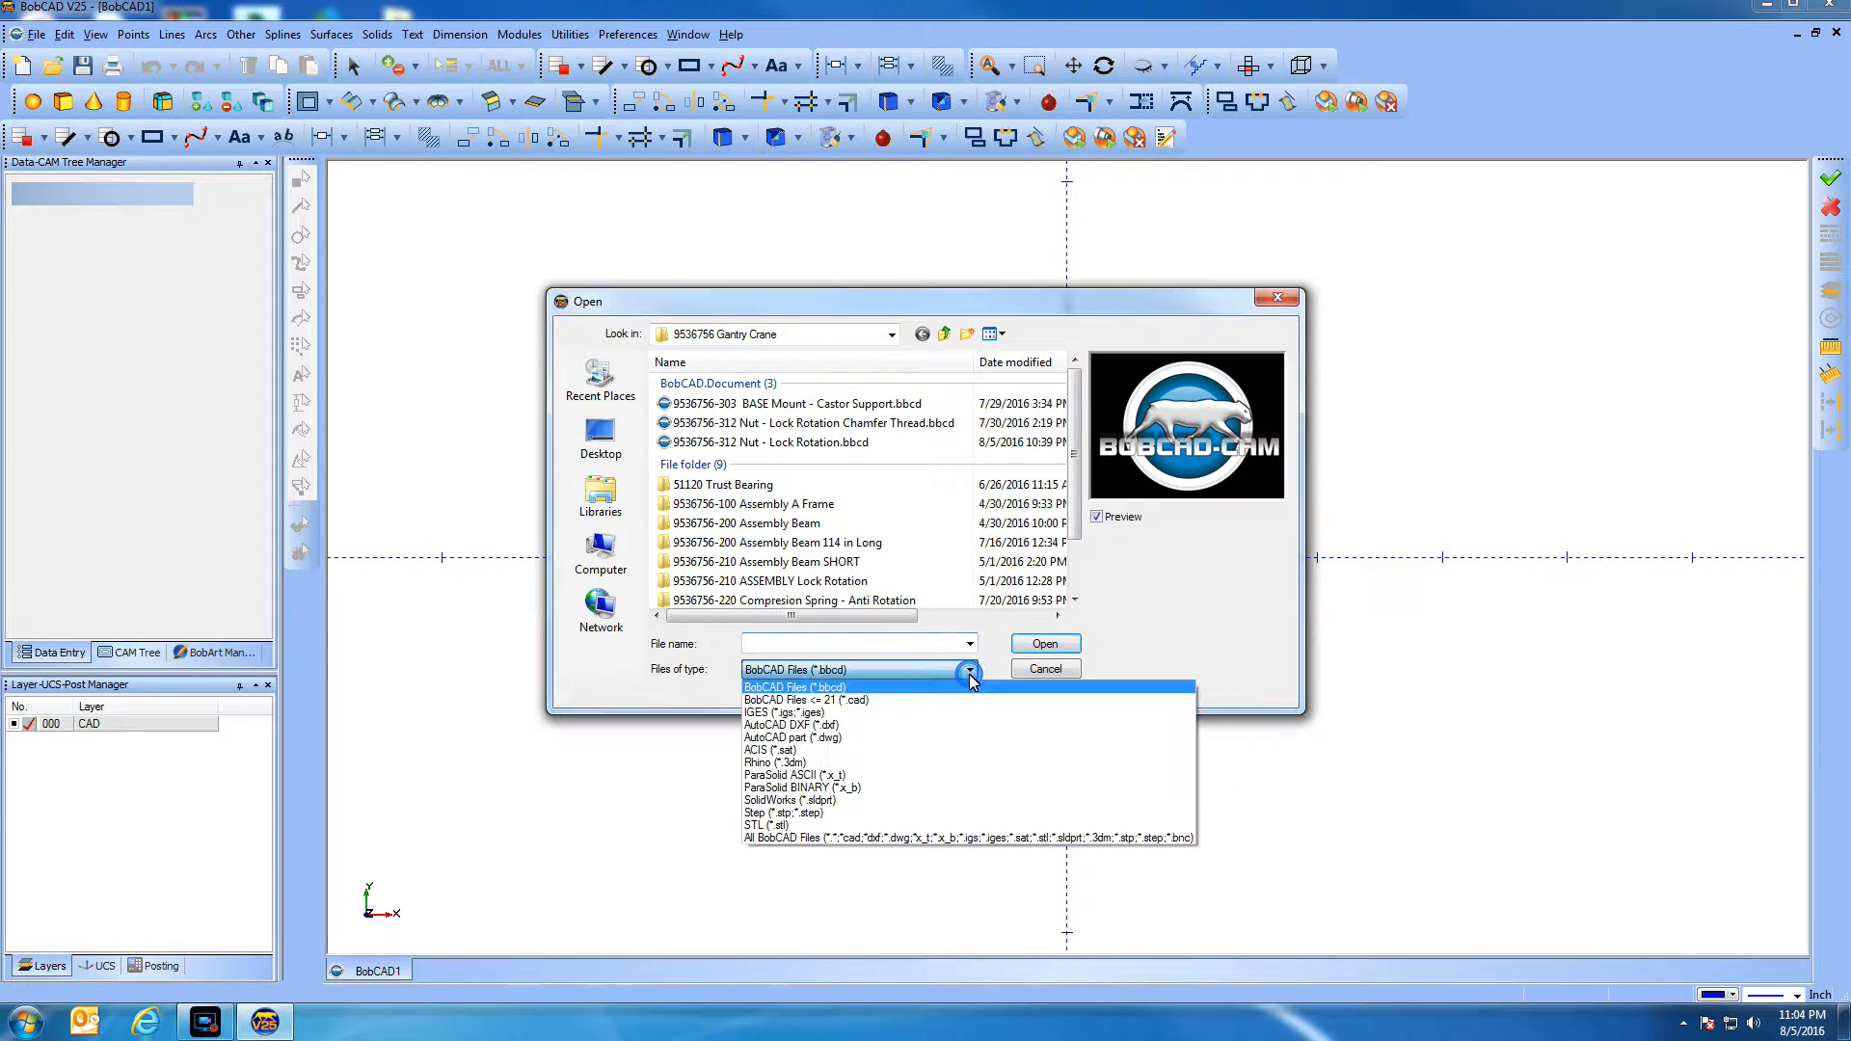
{"action": "left_click", "coordinate": [815, 716]}
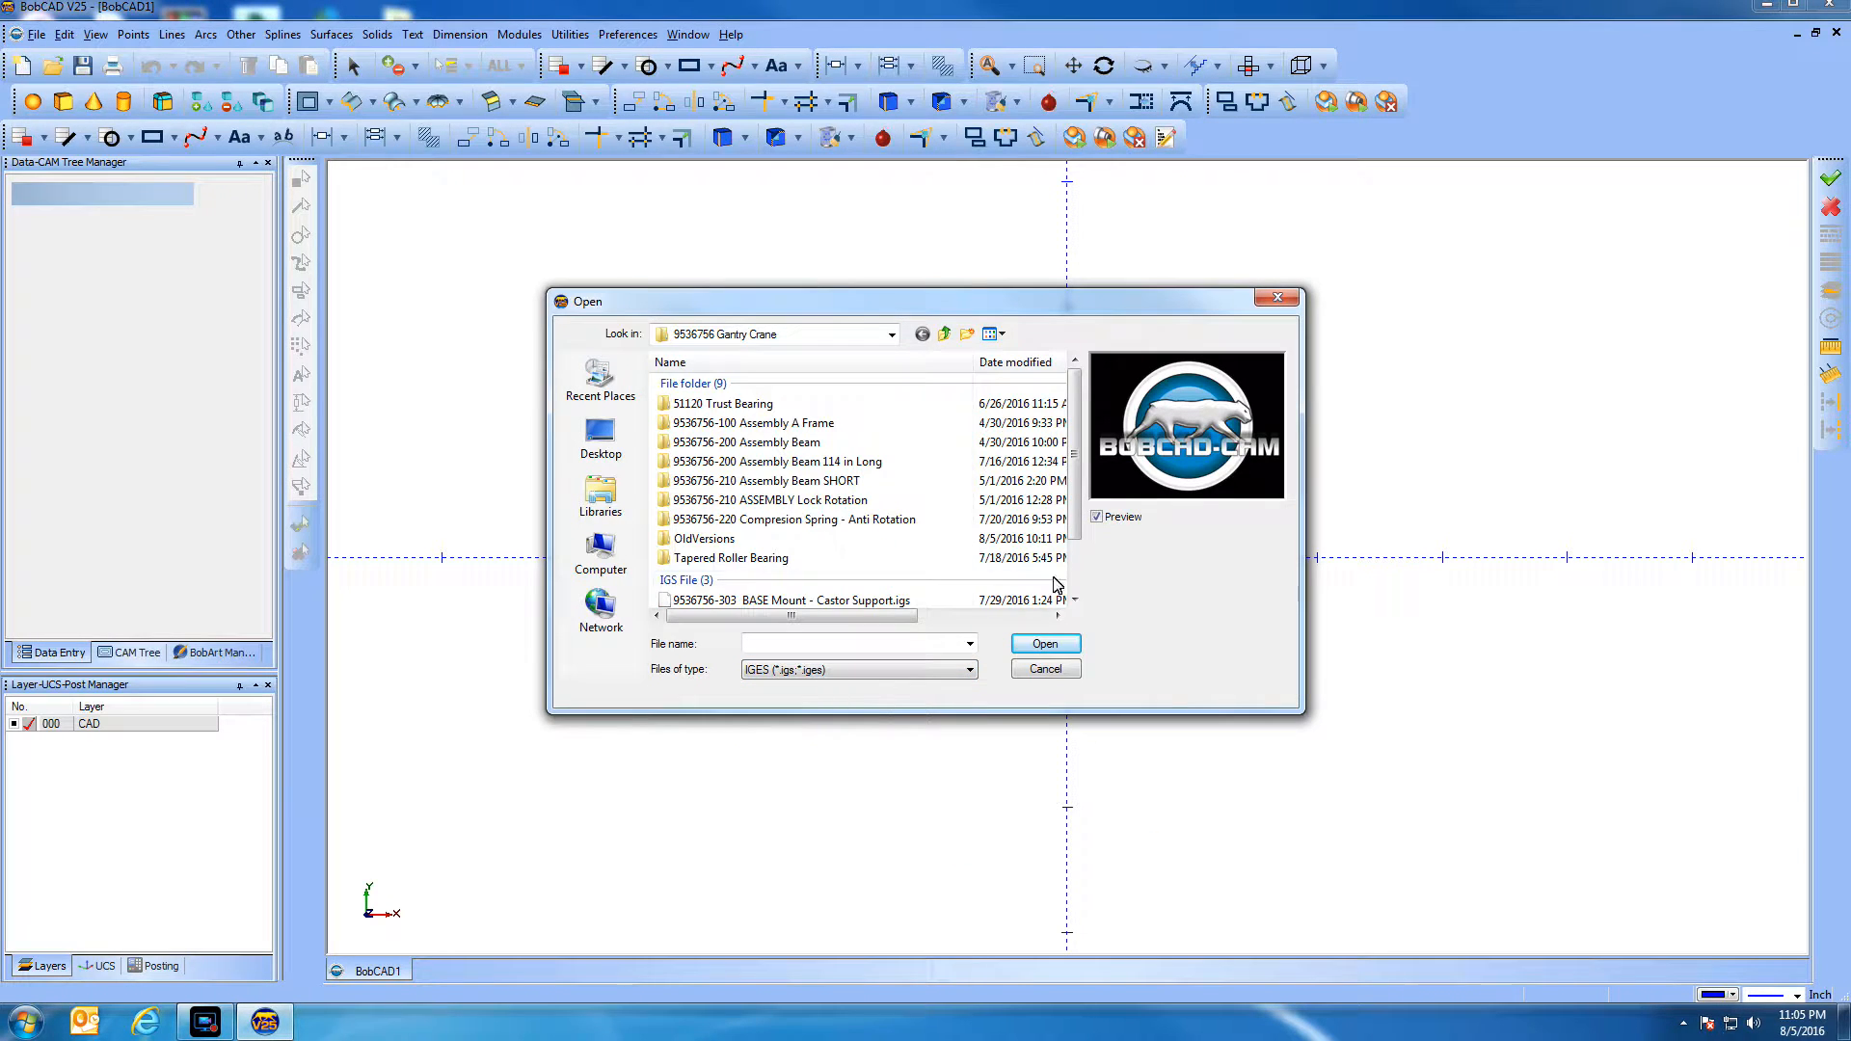
{"action": "left_click", "coordinate": [1077, 543]}
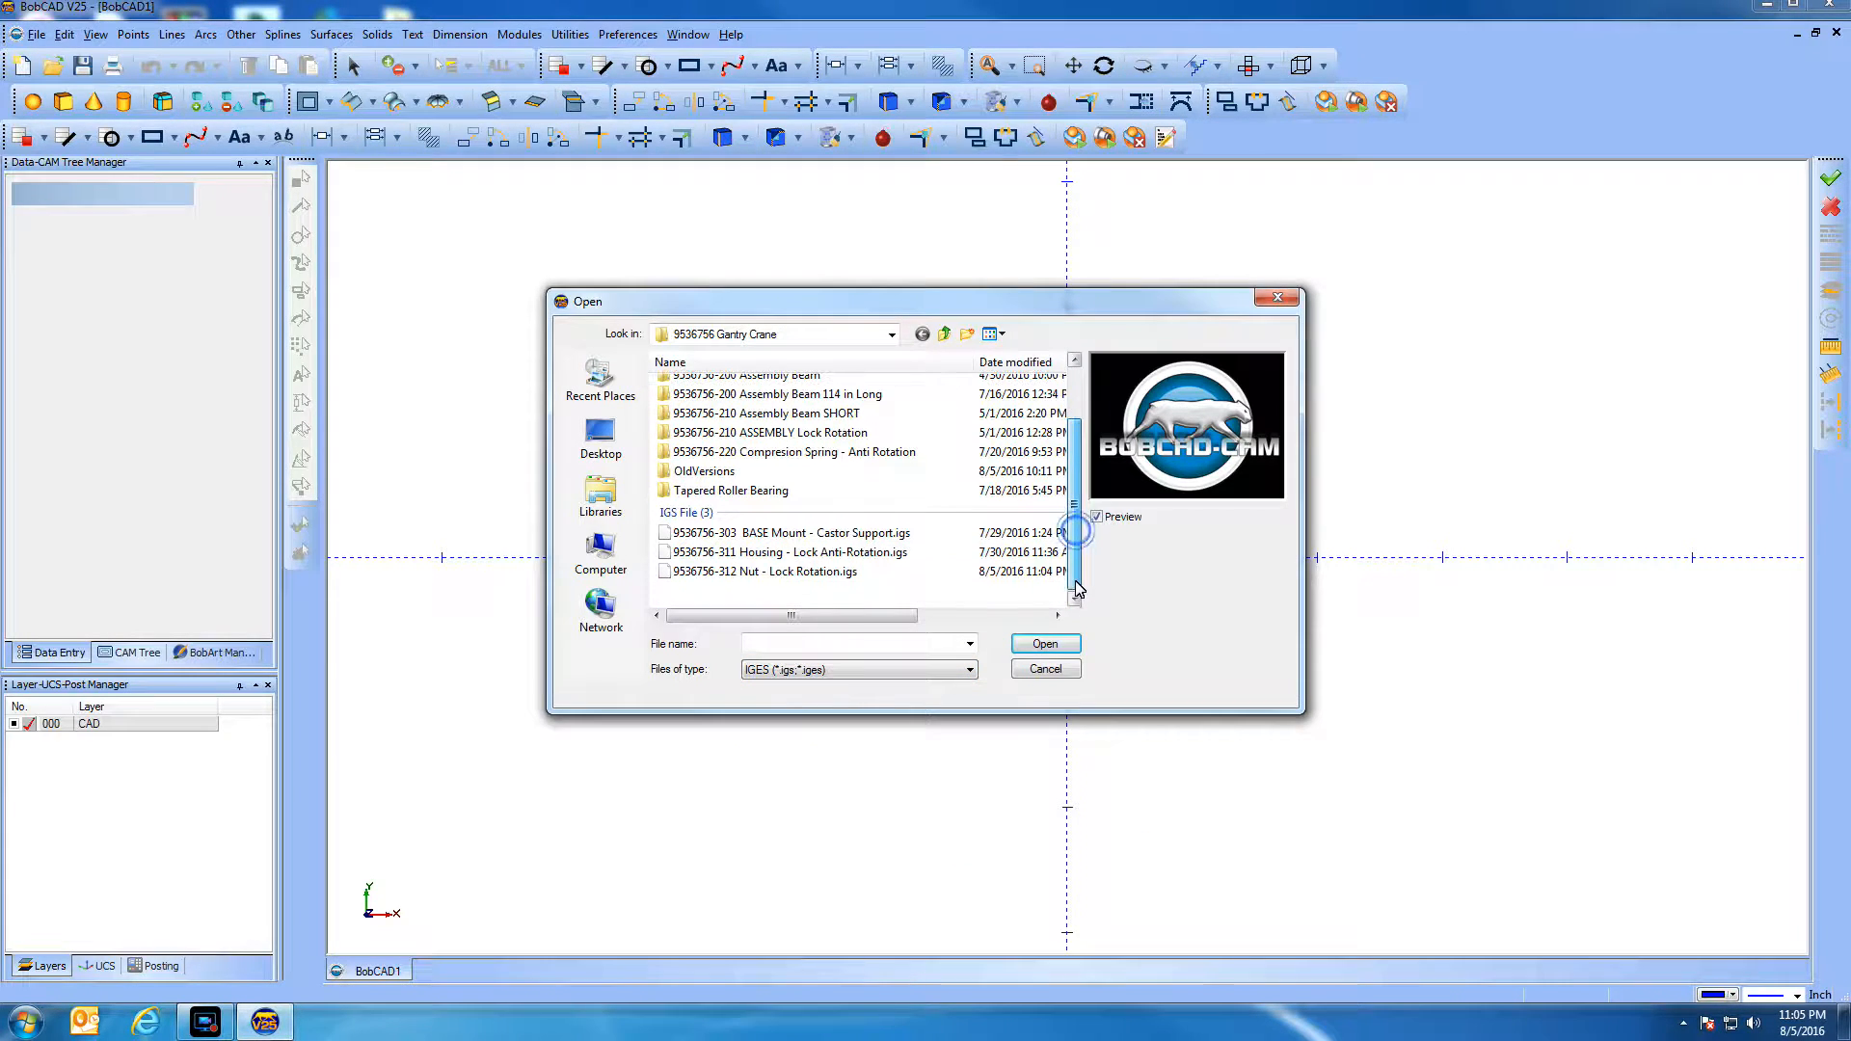
{"action": "left_click", "coordinate": [730, 572]}
{"action": "left_click", "coordinate": [1045, 644]}
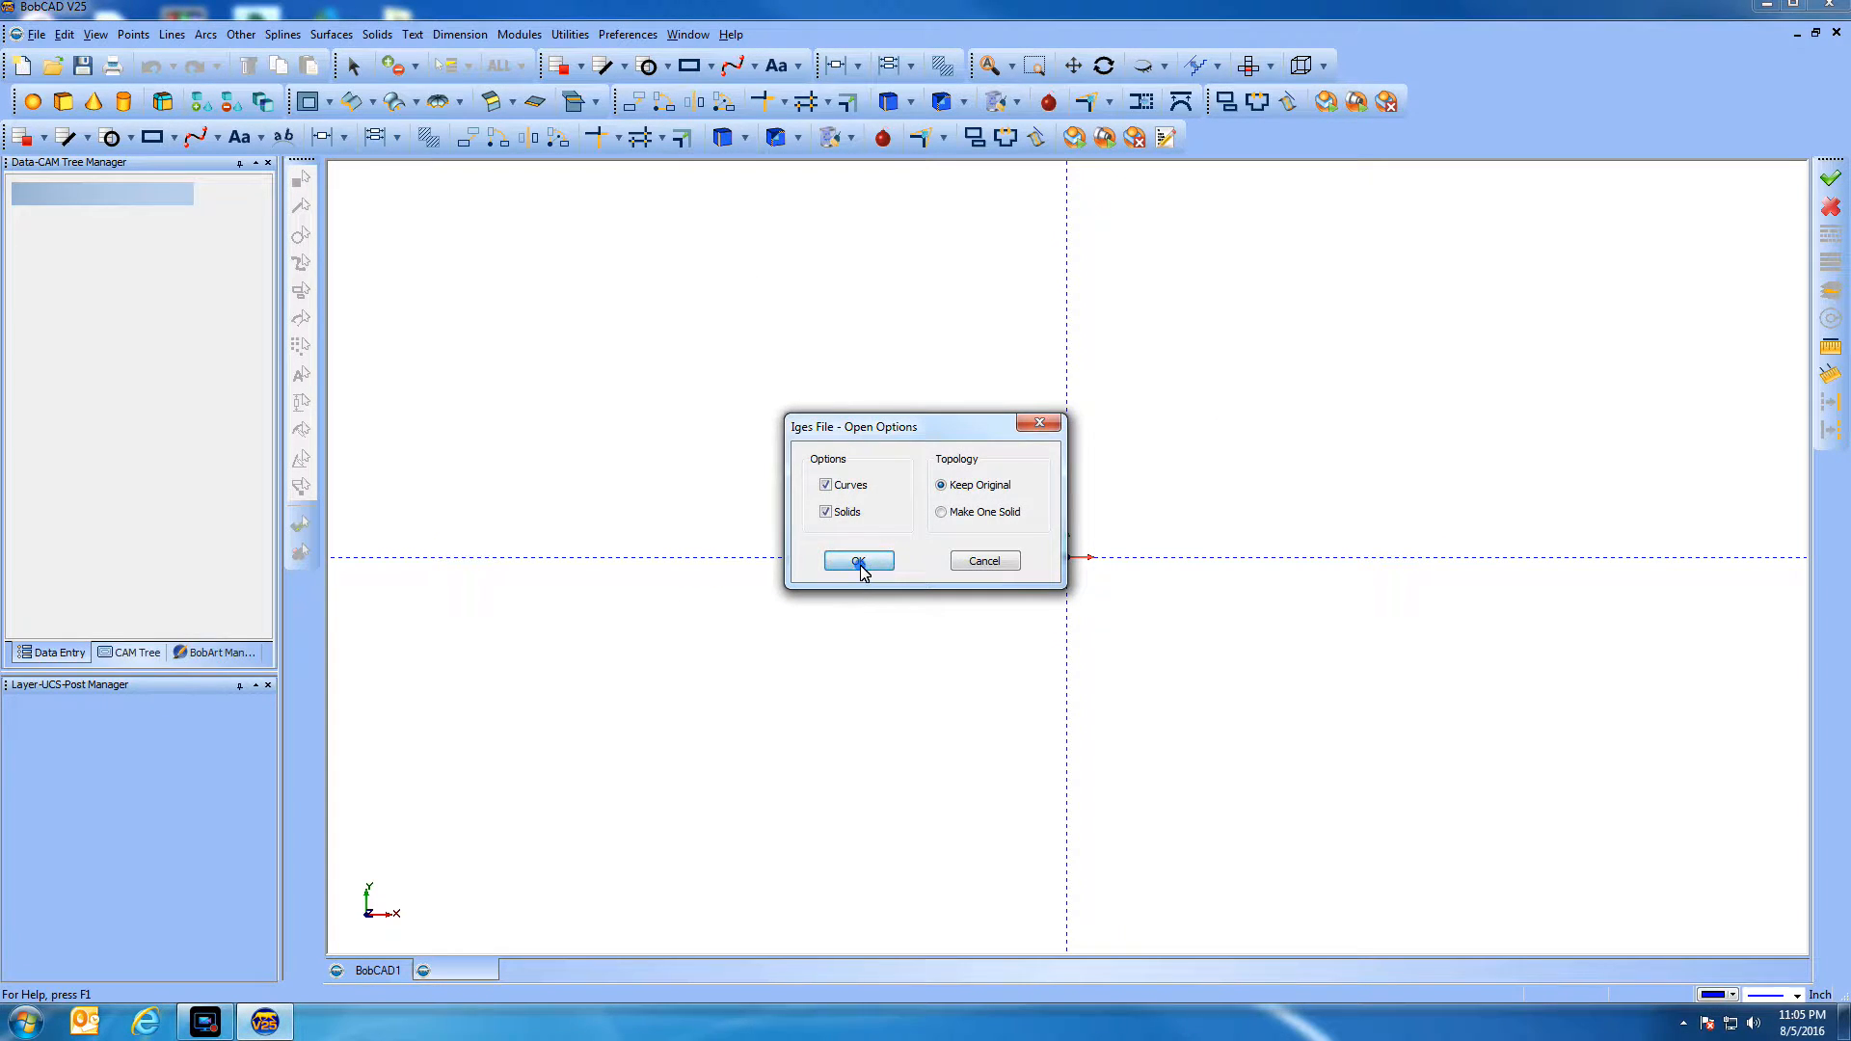
{"action": "left_click", "coordinate": [860, 569]}
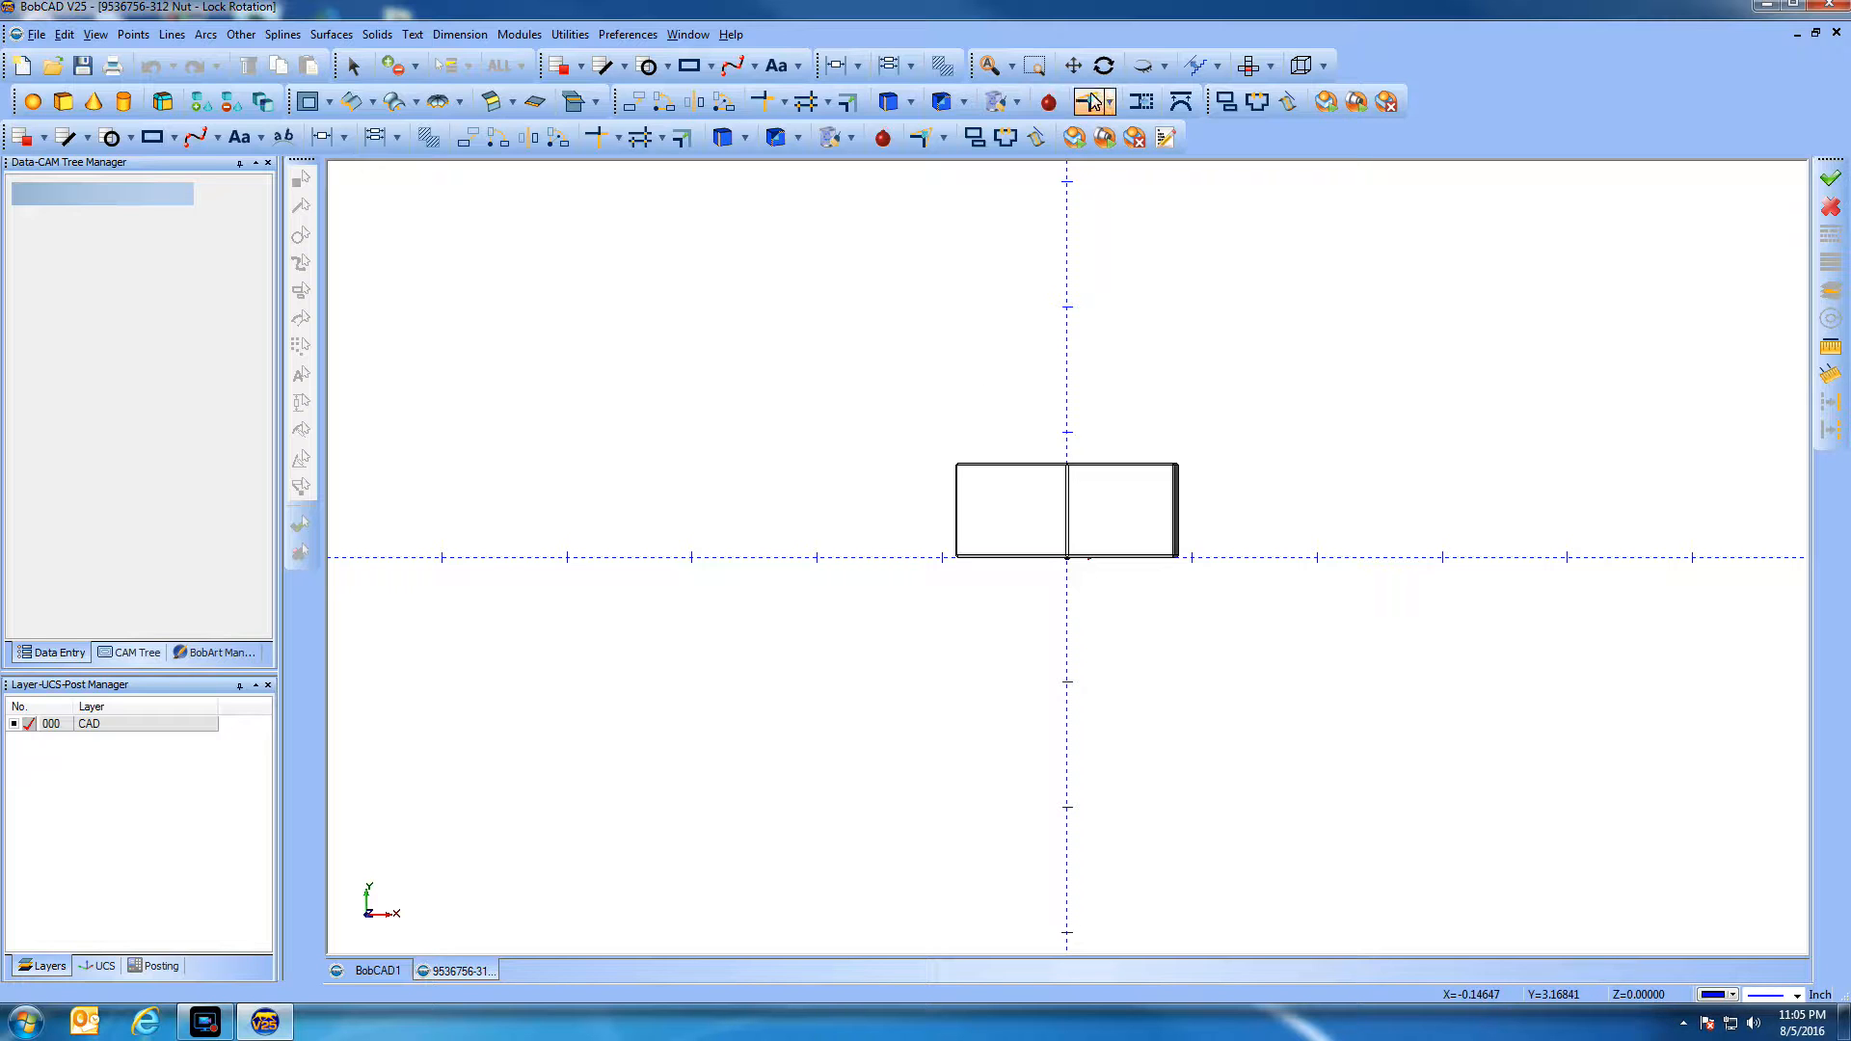
Examine the imported nut's orientation in a tilted 3D view and return to the straight-on XY view
{"action": "left_click_drag", "start_coordinate": [1028, 329], "coordinate": [1016, 388]}
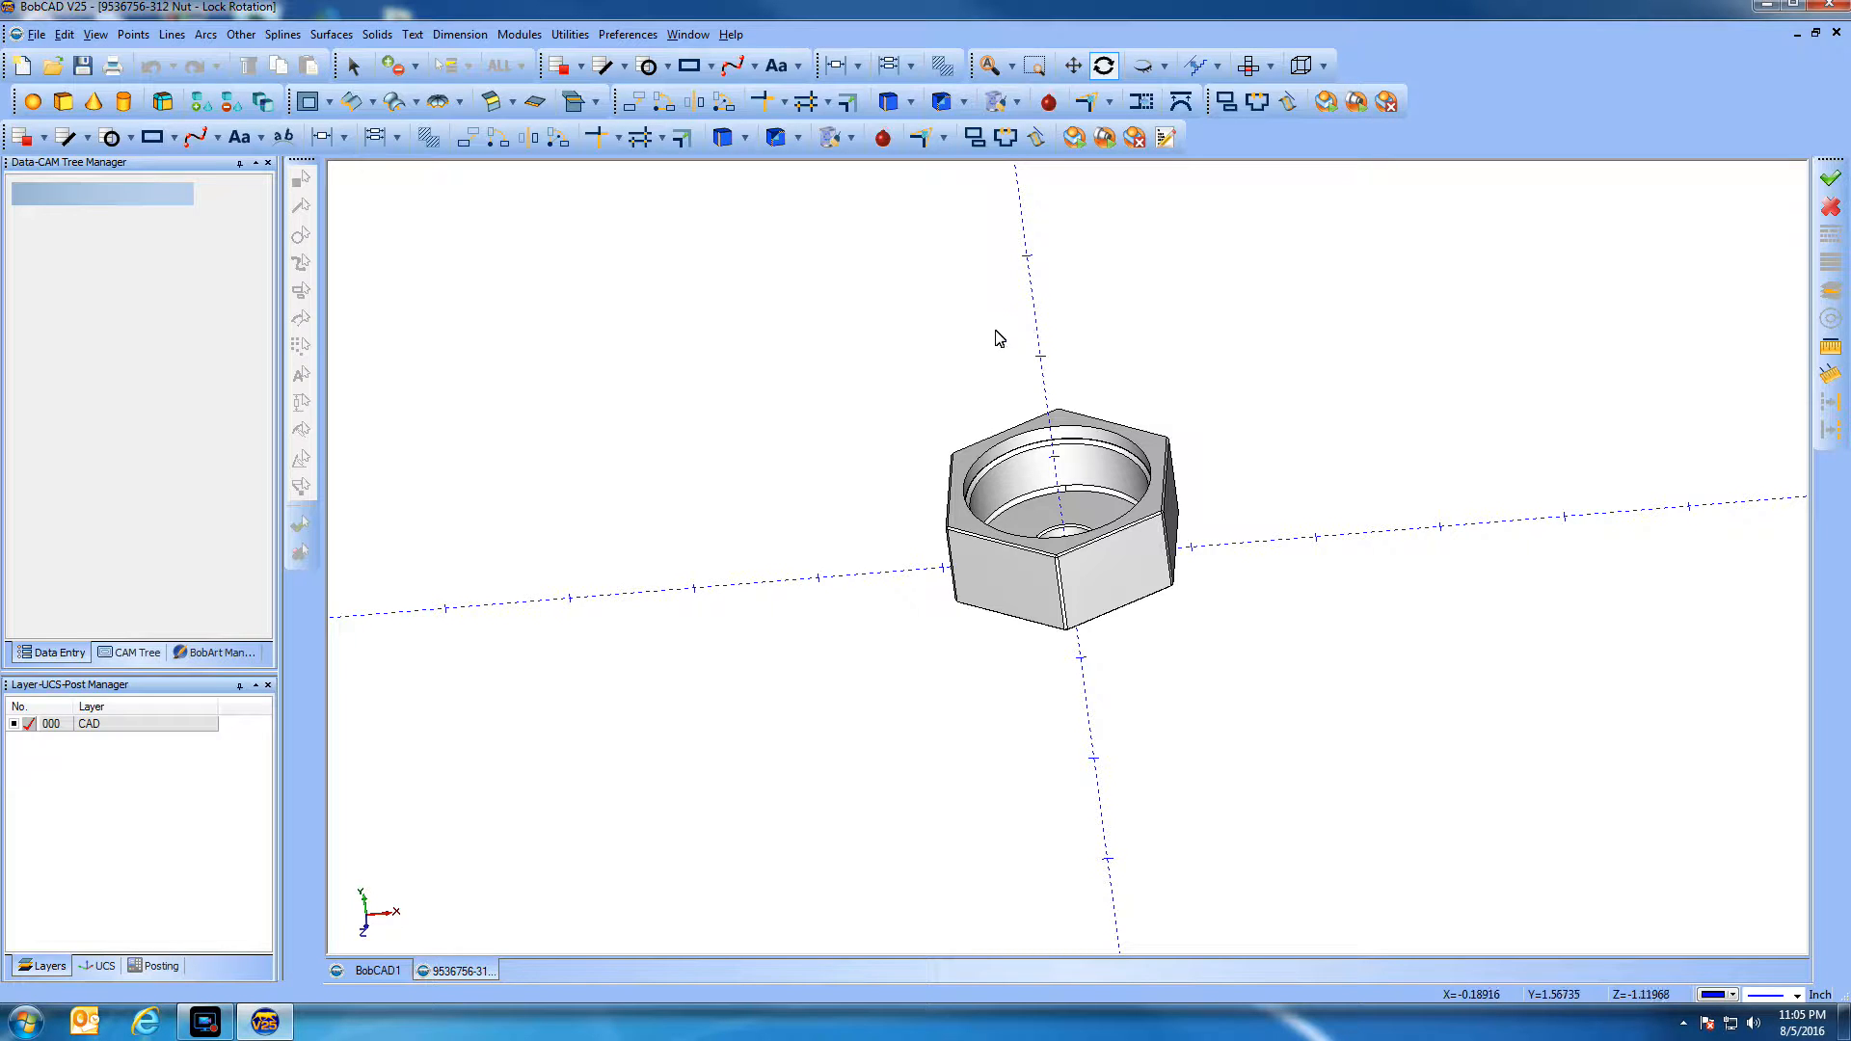
{"action": "right_click", "coordinate": [845, 349]}
{"action": "right_click", "coordinate": [865, 361]}
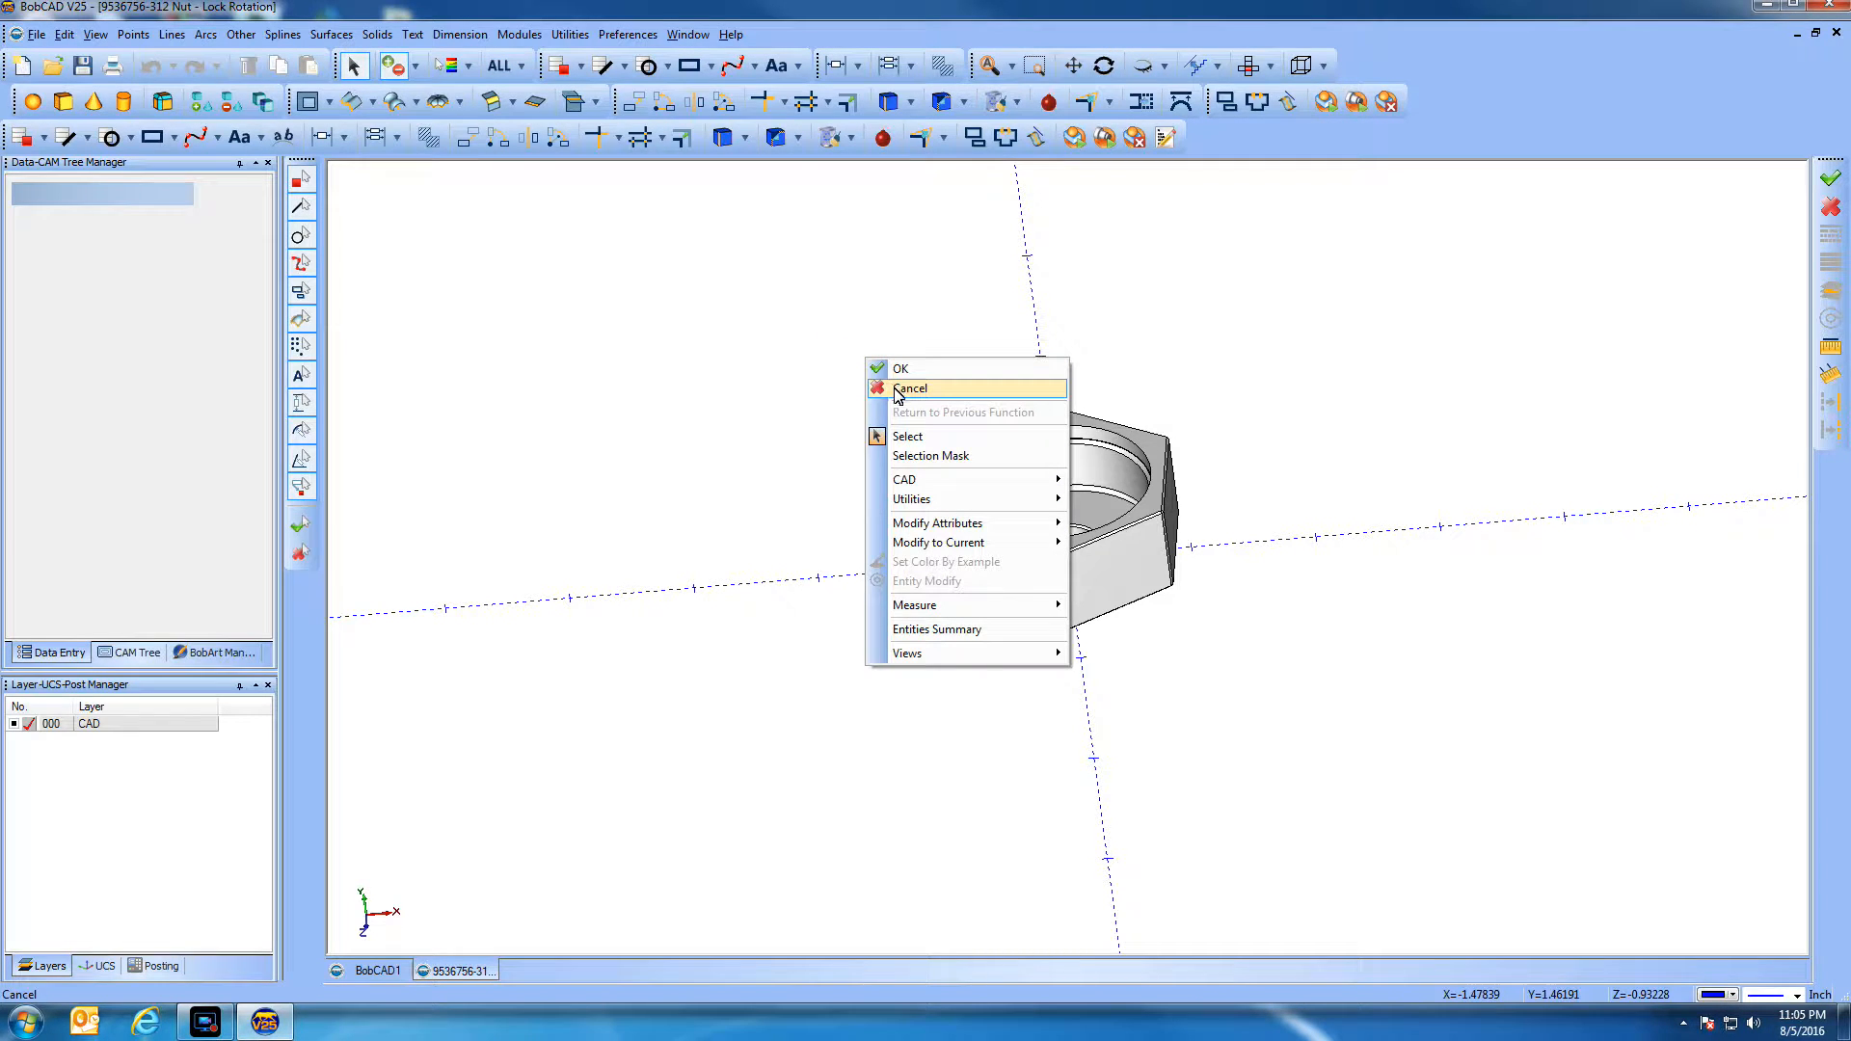
{"action": "left_click", "coordinate": [898, 390]}
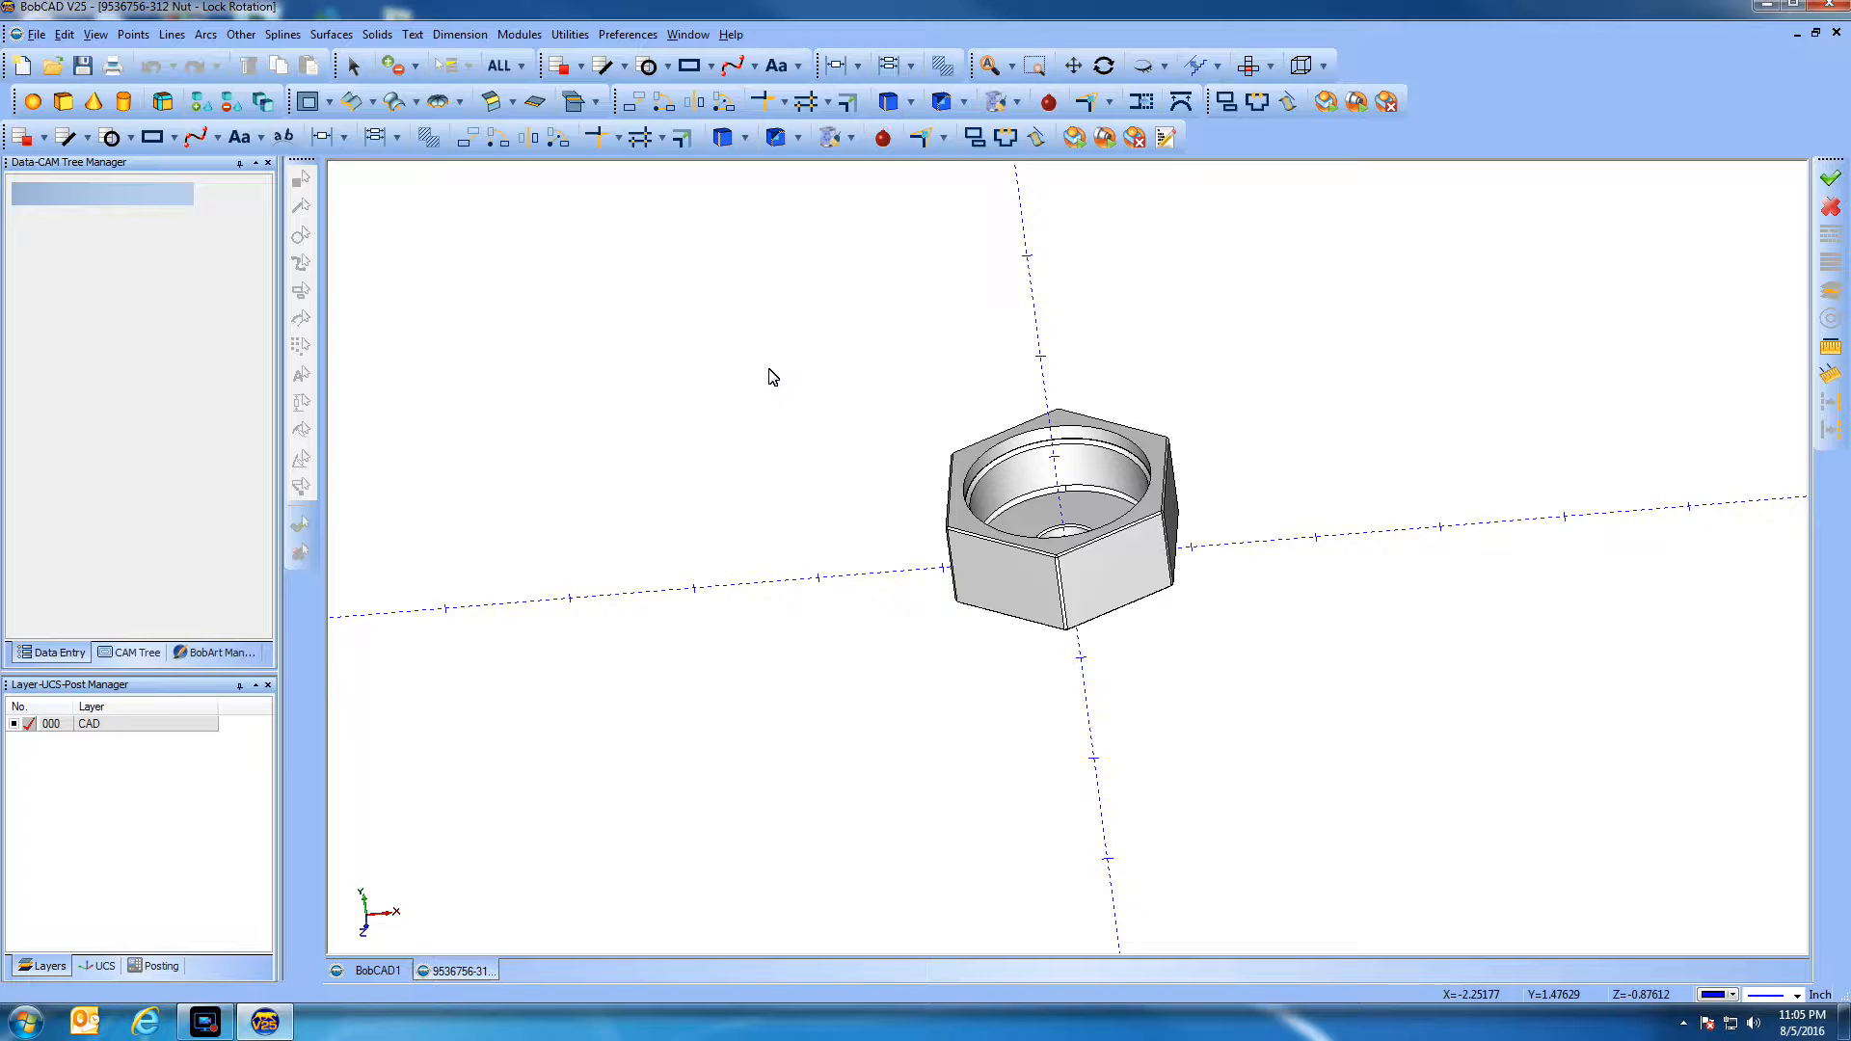
{"action": "key", "text": "Home"}
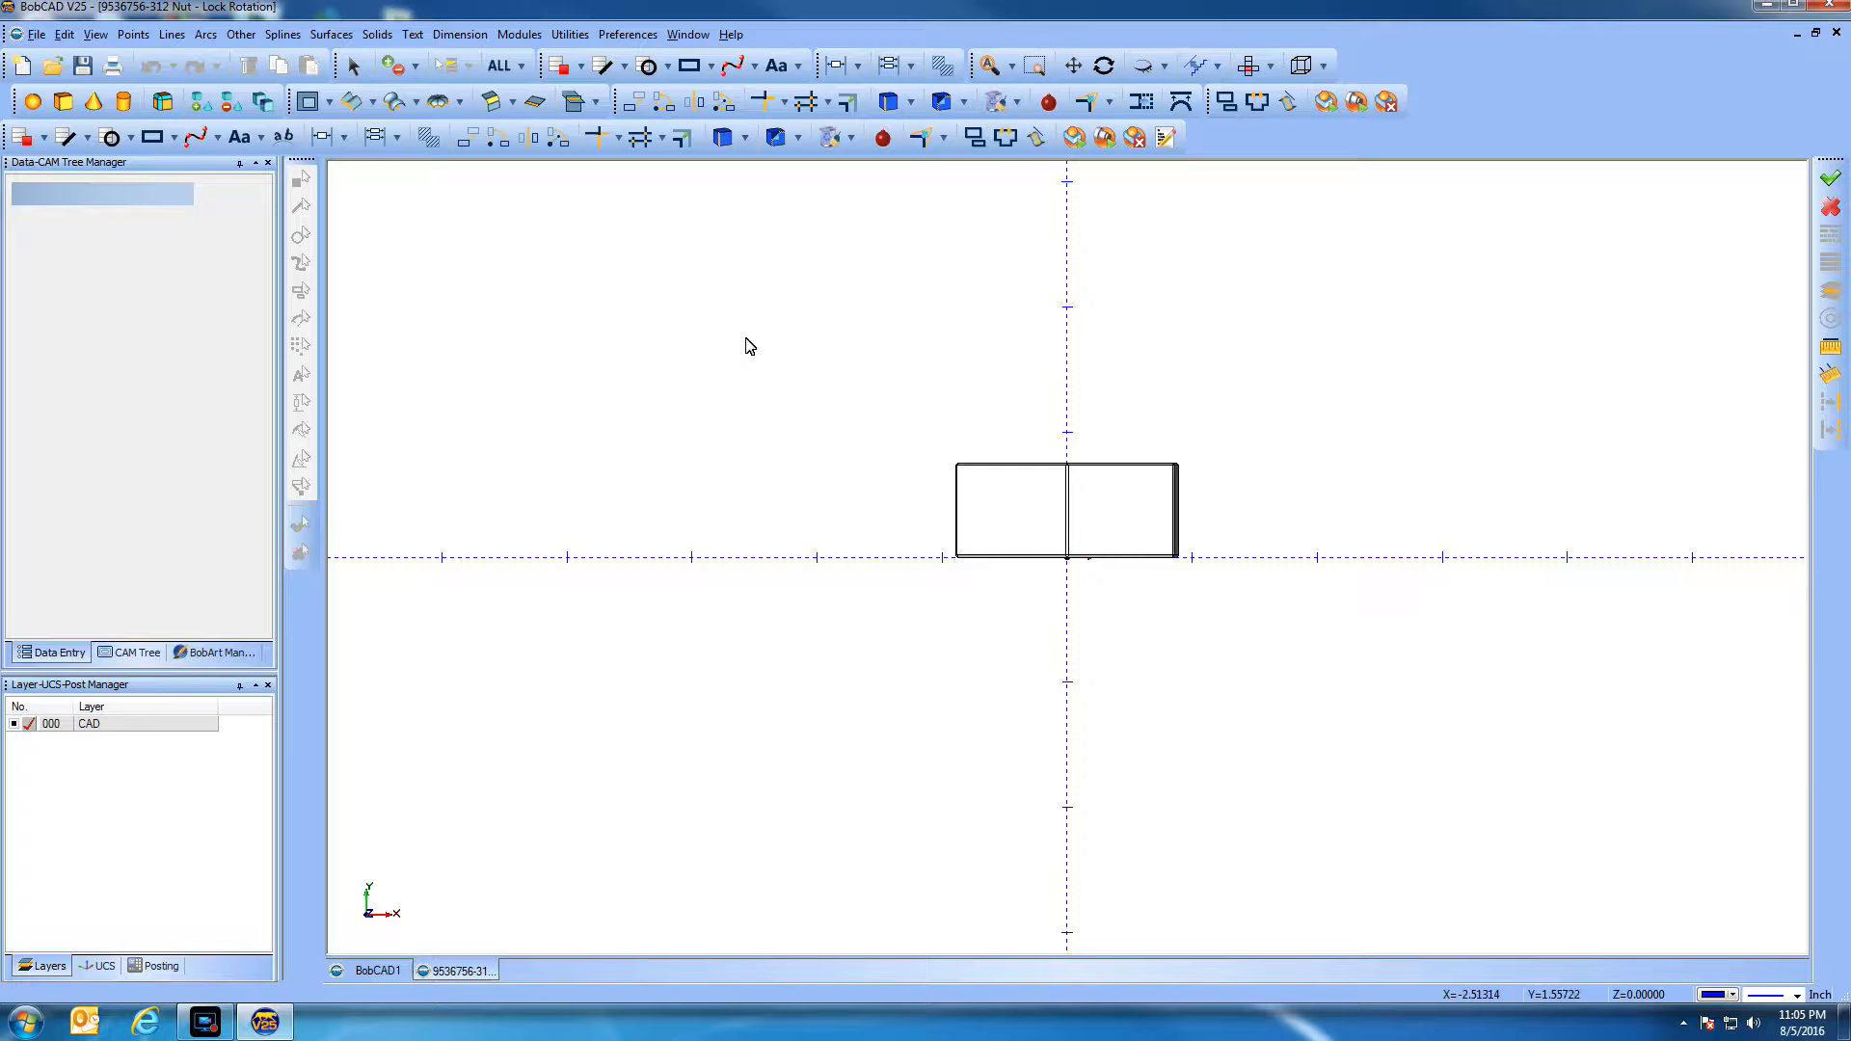
Rotate the nut 90 degrees around the X axis about the origin 0, 0, 0
{"action": "left_click", "coordinate": [573, 39]}
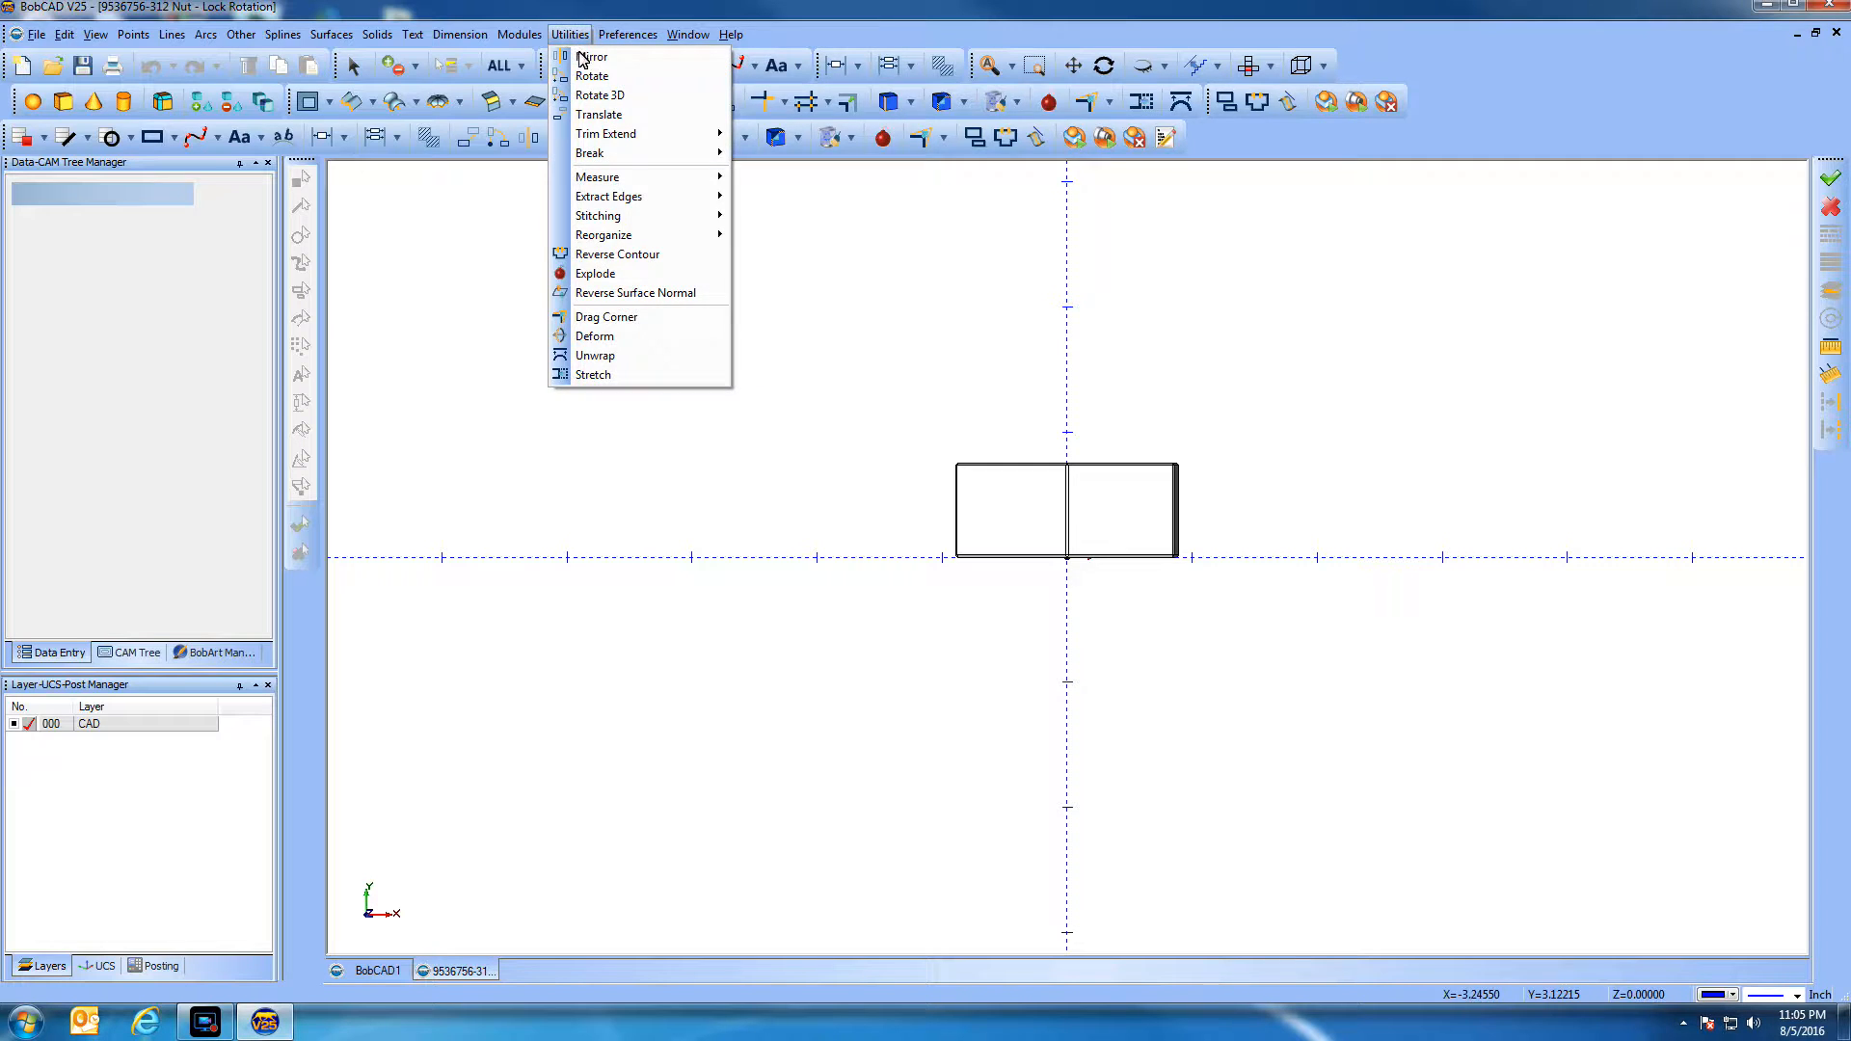
{"action": "left_click", "coordinate": [591, 77]}
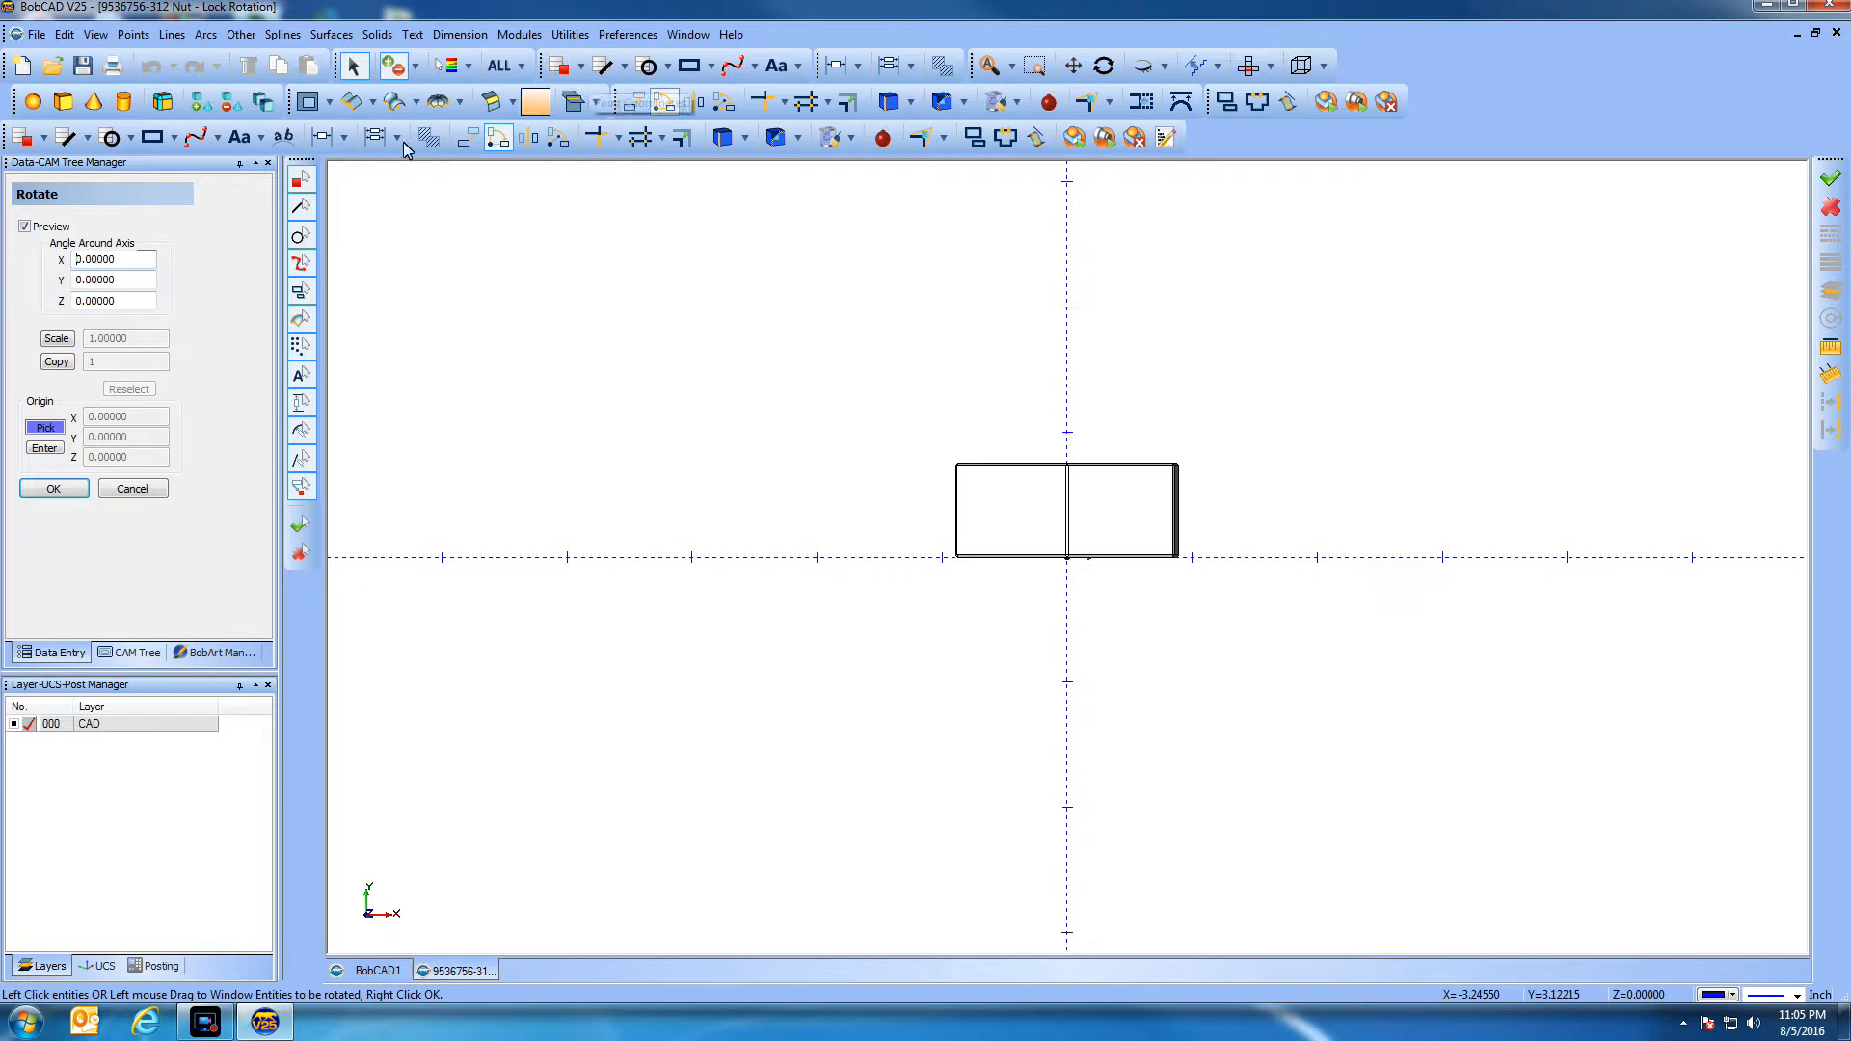
{"action": "left_click", "coordinate": [44, 449]}
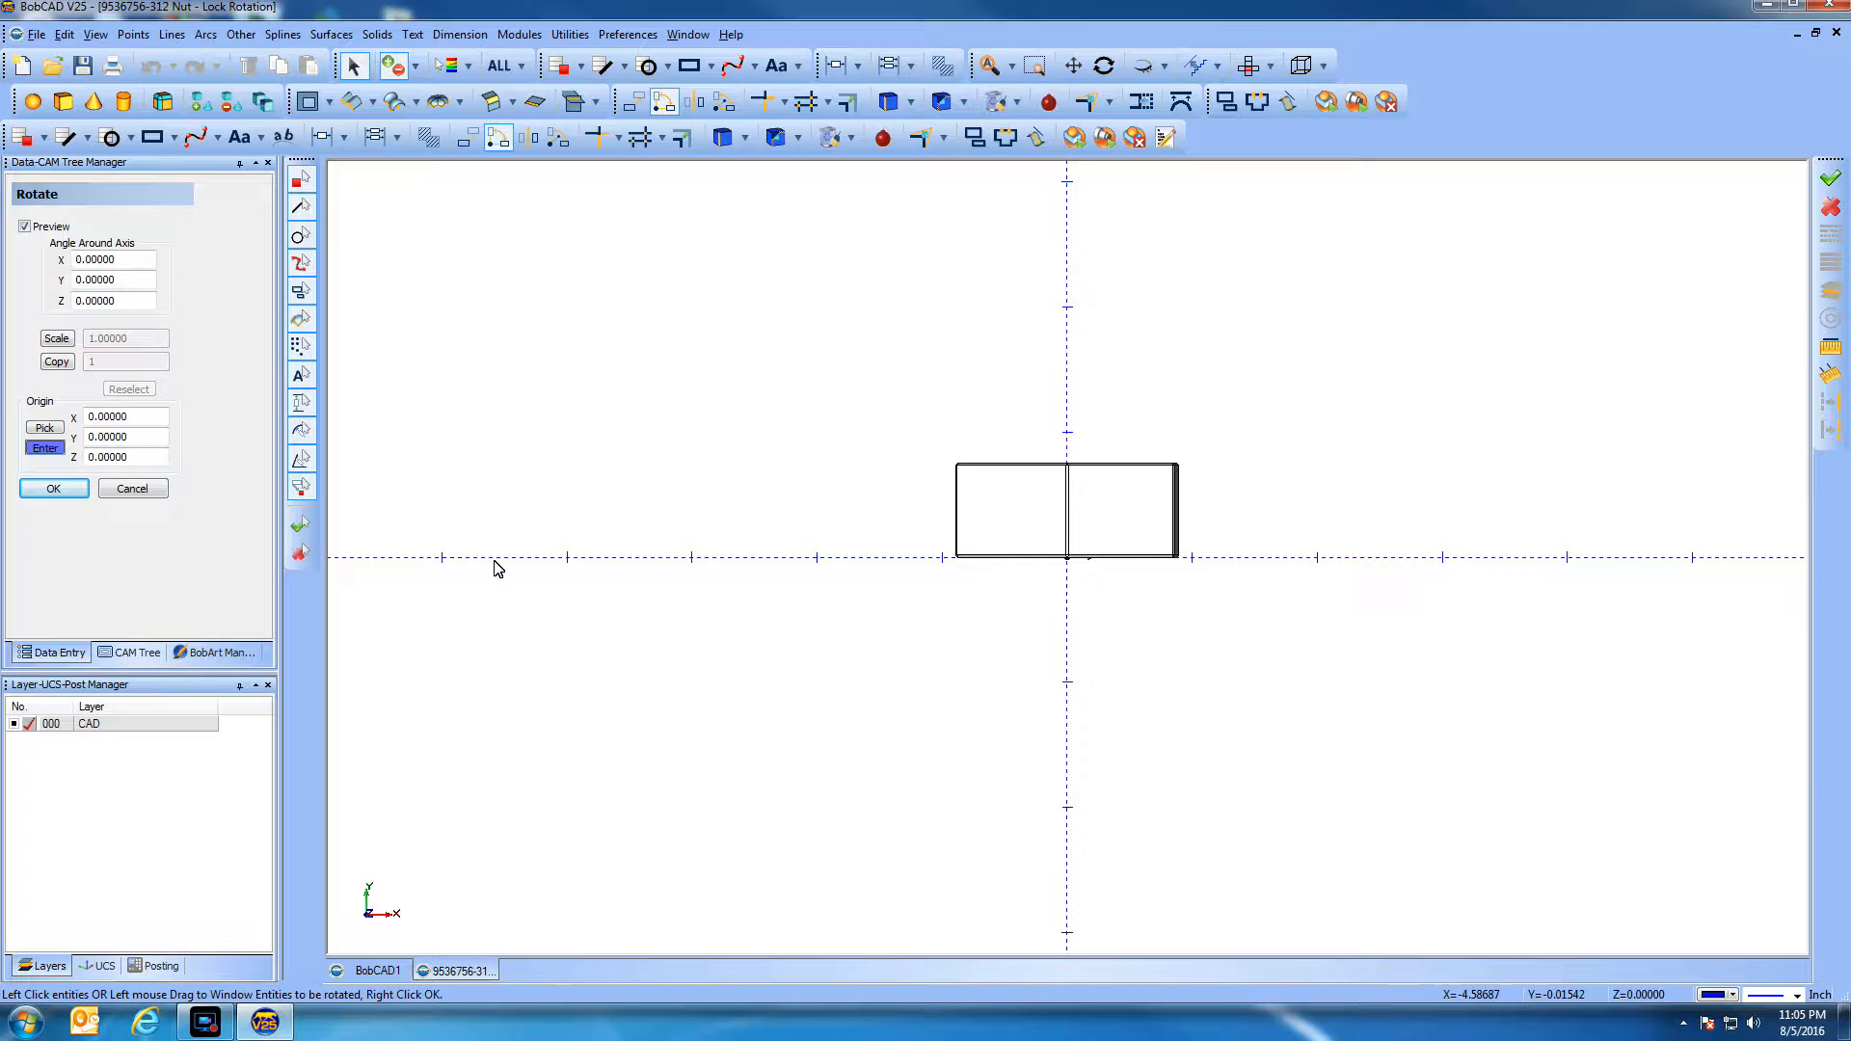
{"action": "left_click_drag", "start_coordinate": [132, 259], "coordinate": [56, 259]}
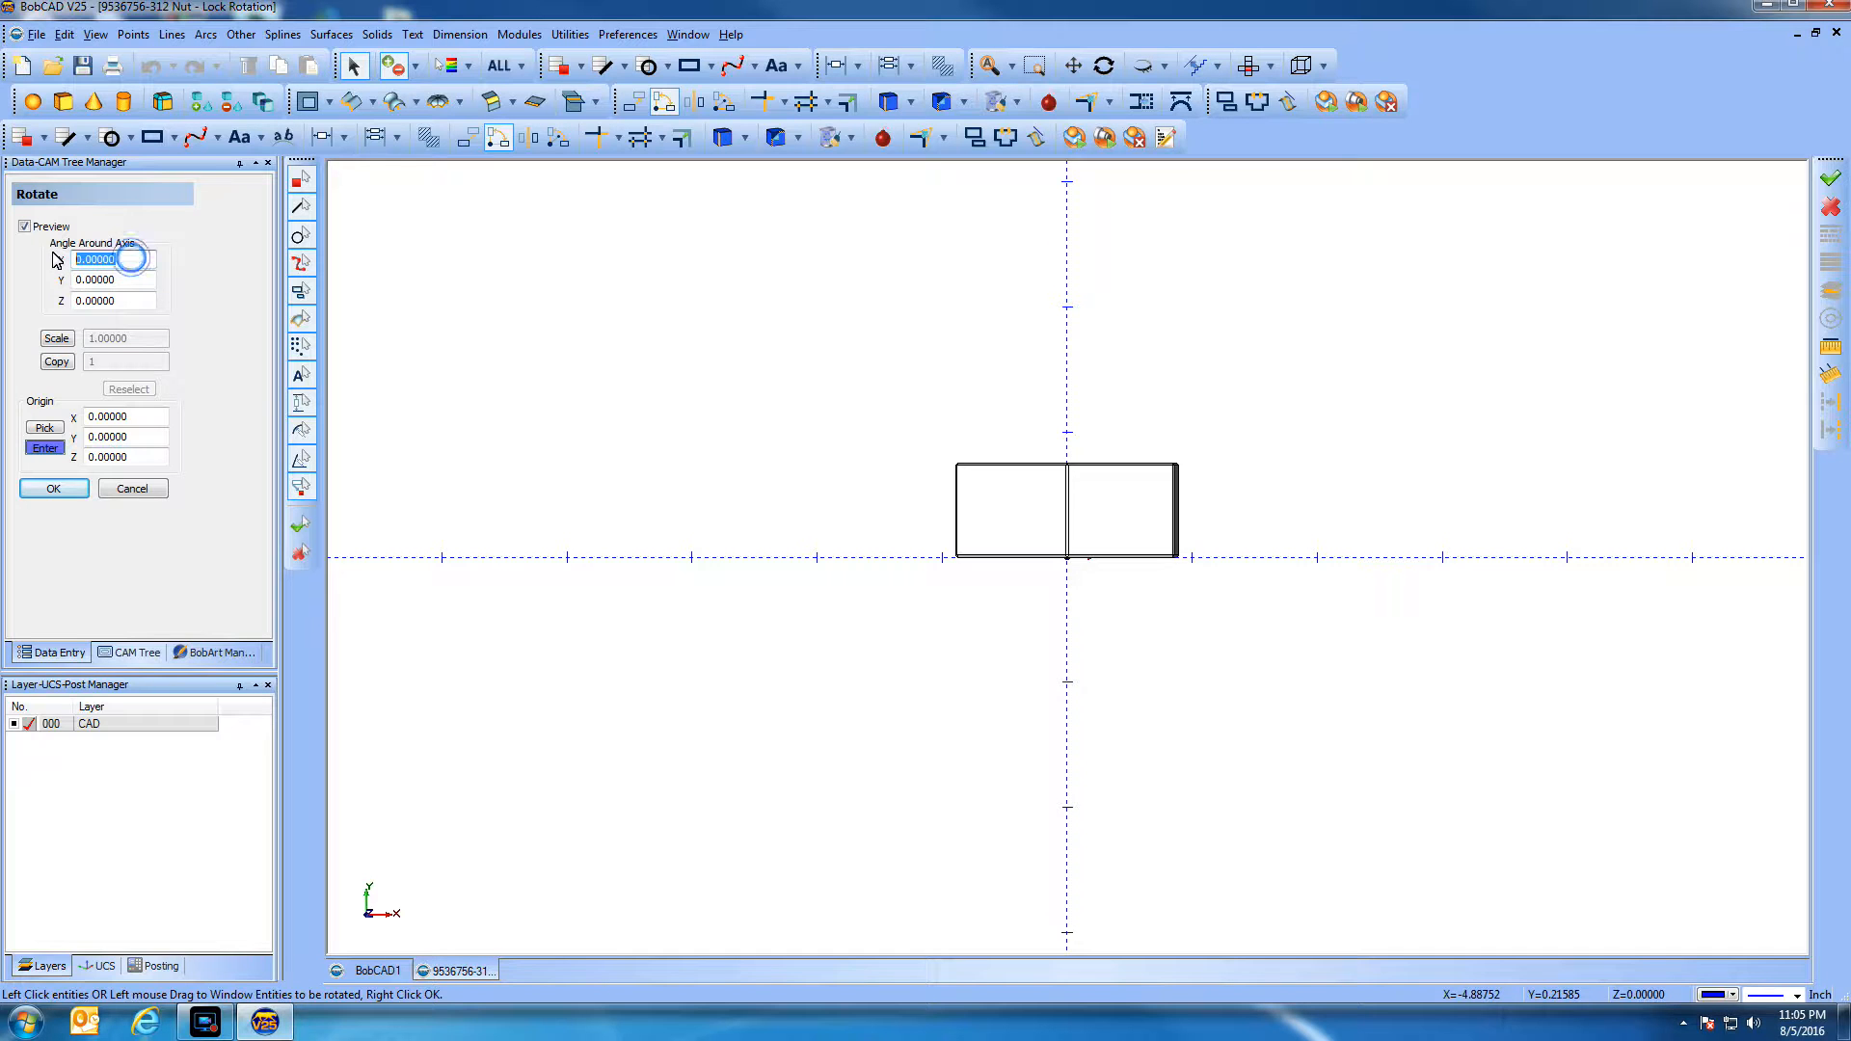
{"action": "type", "text": "90"}
{"action": "left_click", "coordinate": [54, 490]}
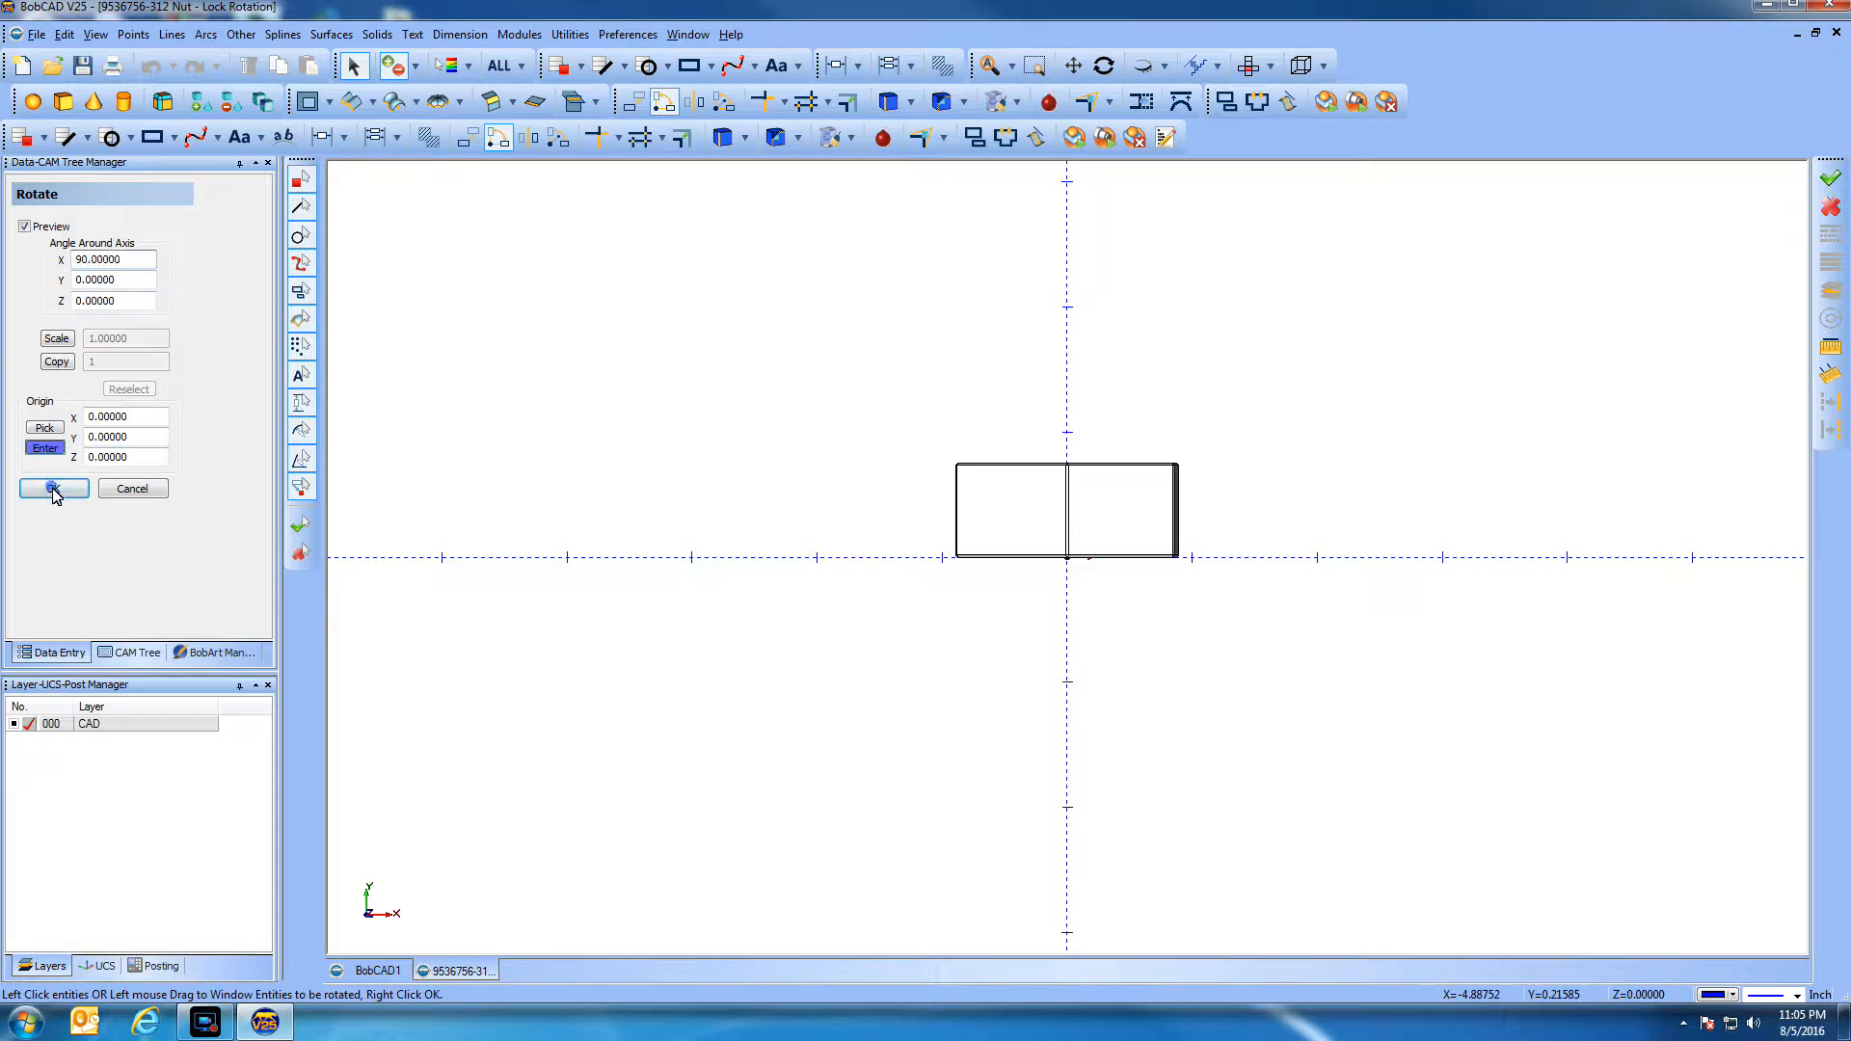
{"action": "left_click", "coordinate": [997, 512]}
{"action": "right_click", "coordinate": [772, 459]}
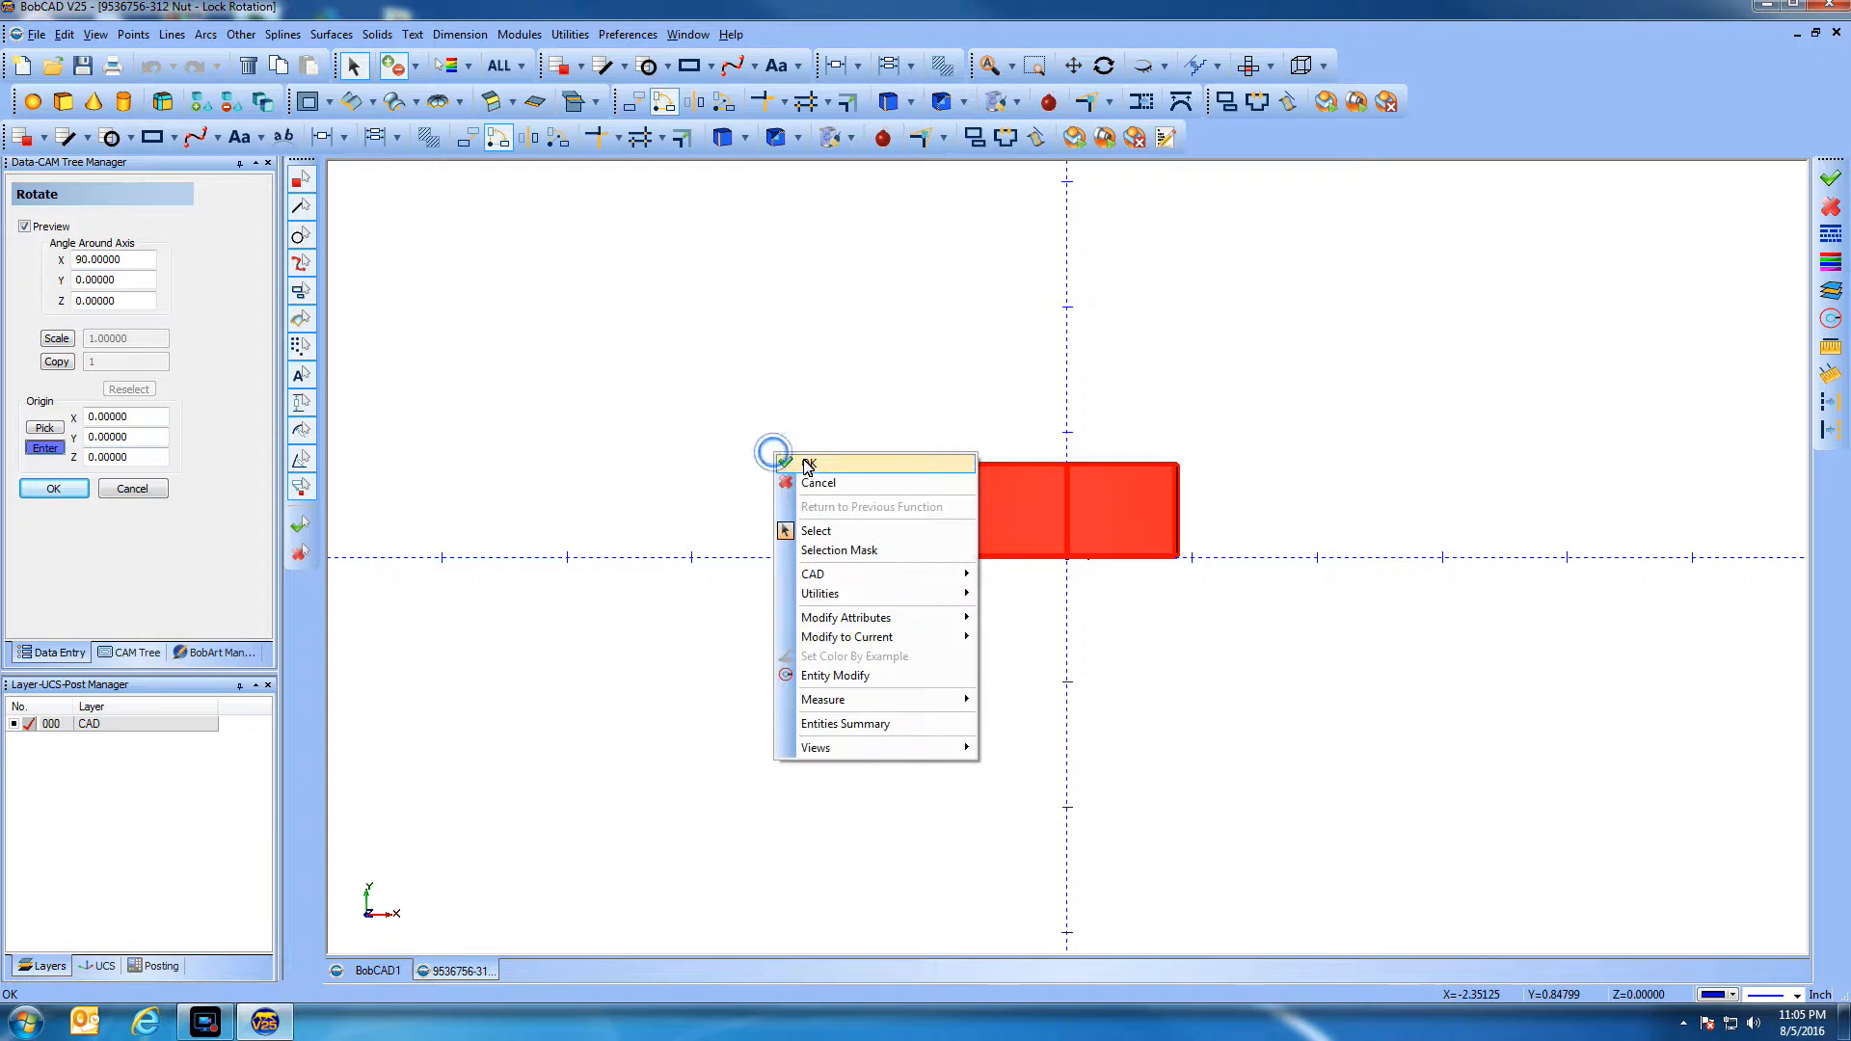
{"action": "left_click", "coordinate": [807, 464]}
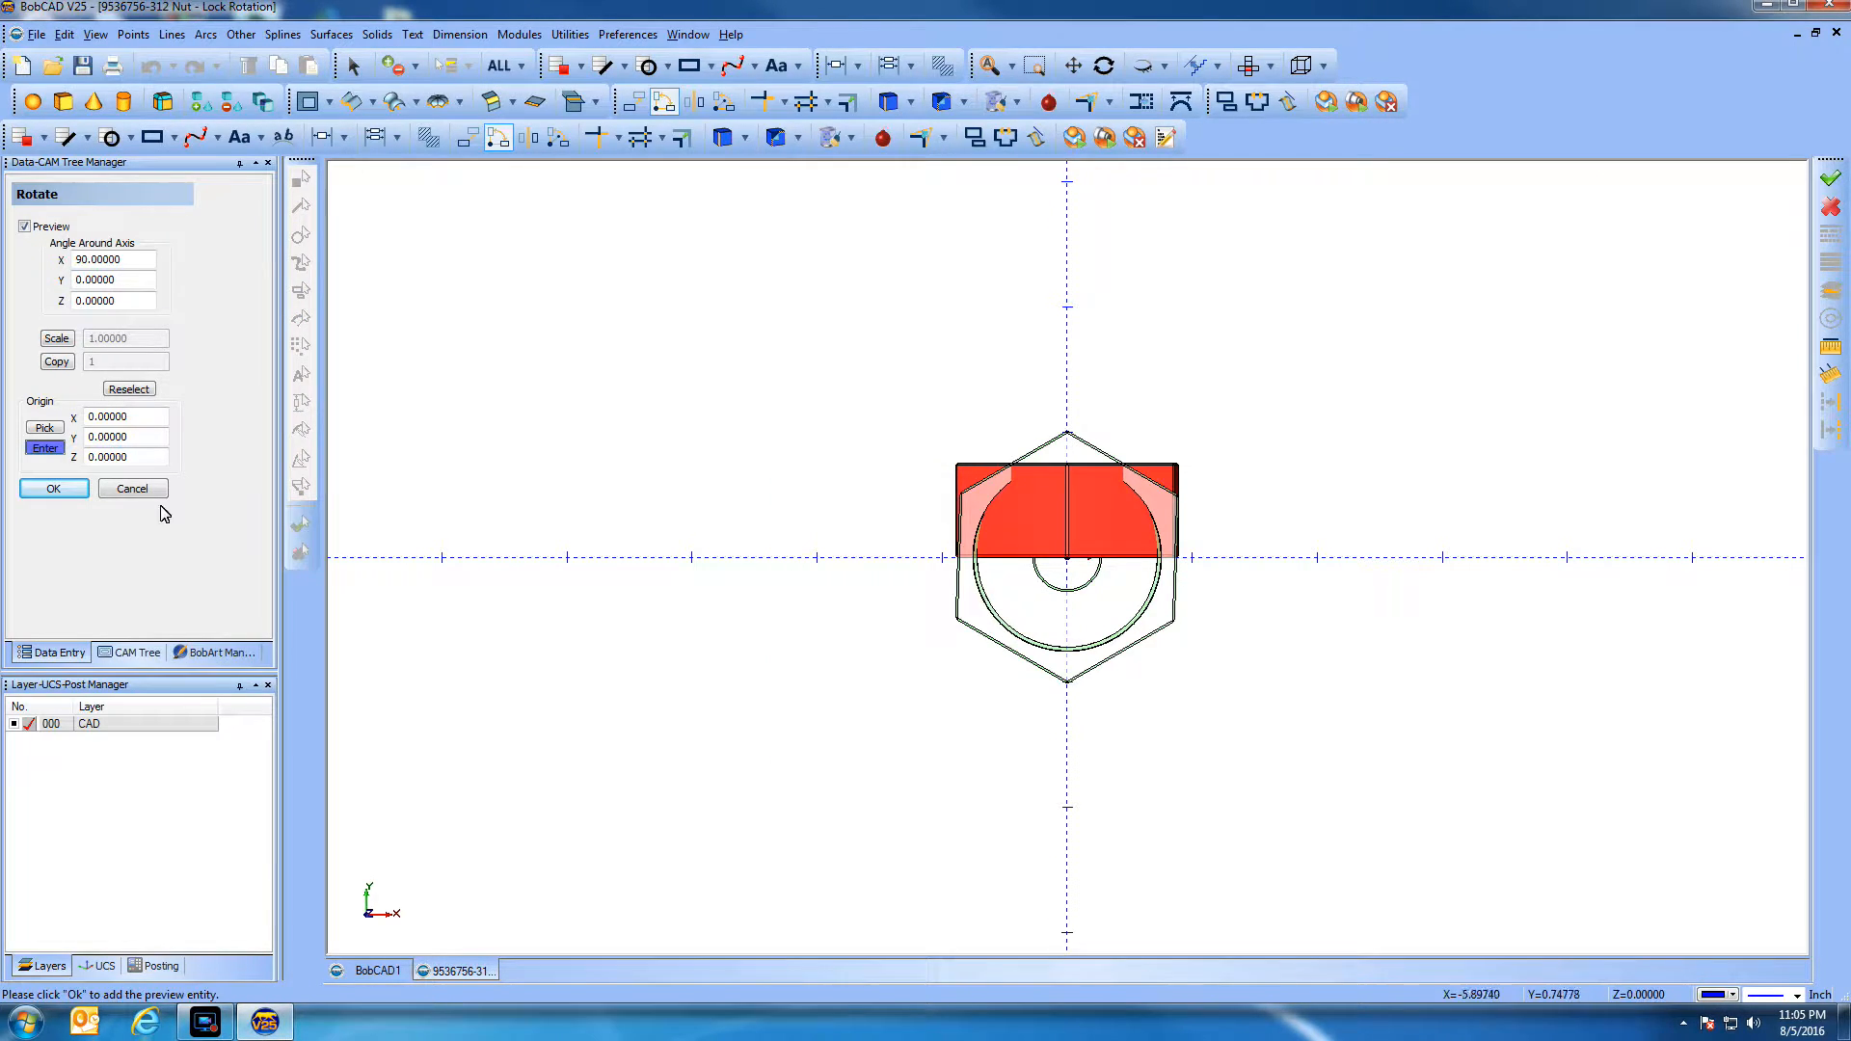
{"action": "left_click", "coordinate": [54, 489]}
{"action": "left_click", "coordinate": [132, 489]}
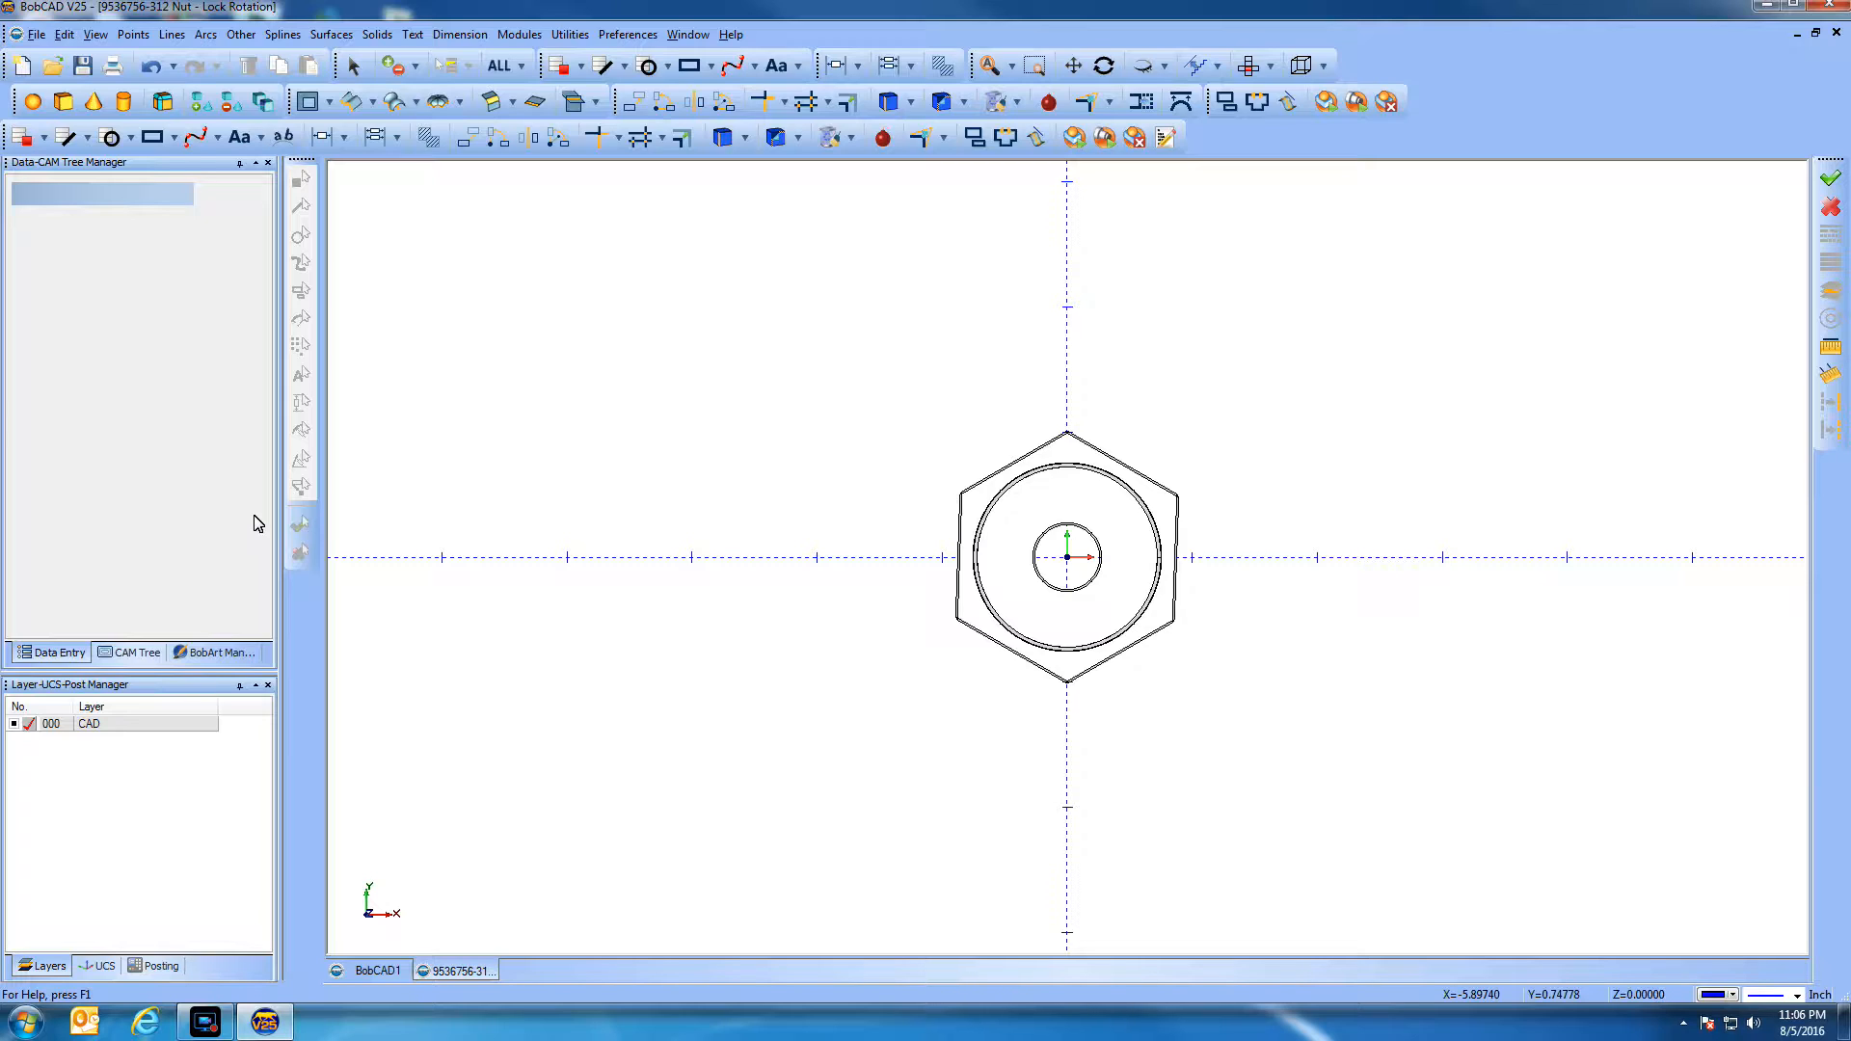
{"action": "left_click", "coordinate": [497, 404]}
{"action": "right_click", "coordinate": [497, 404]}
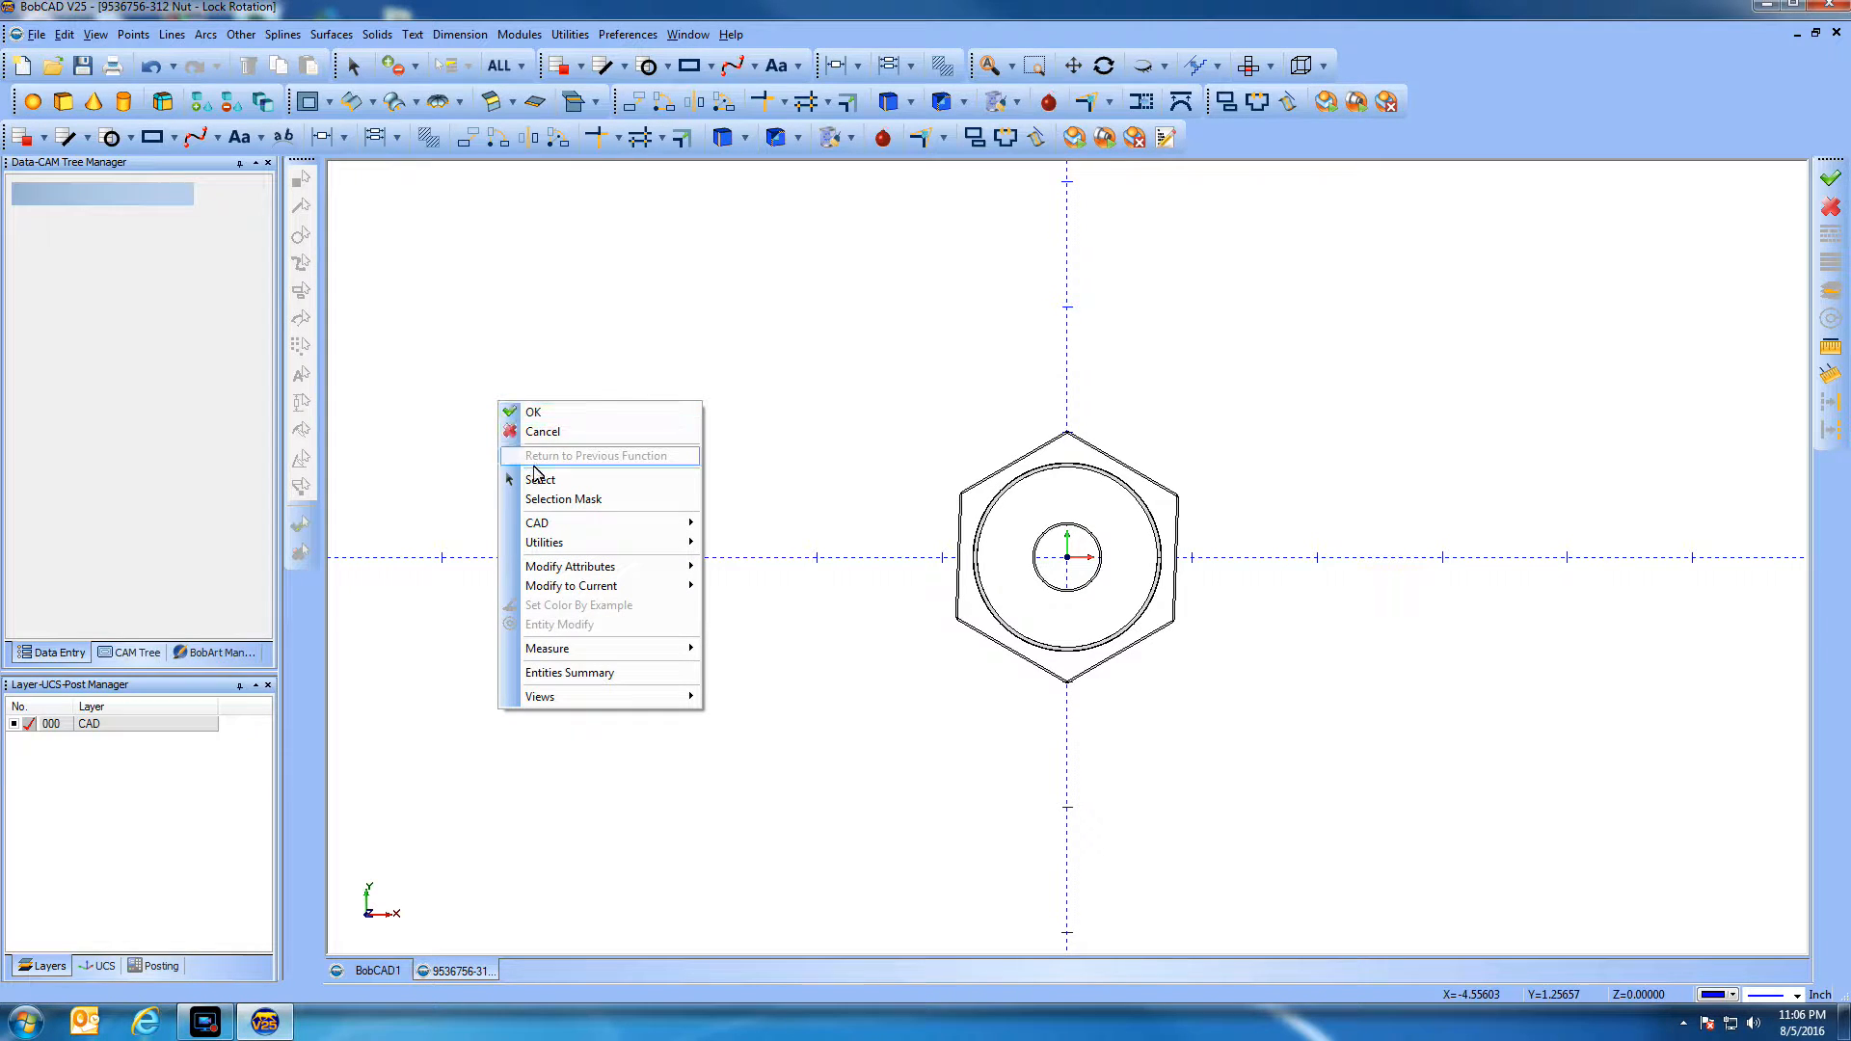
{"action": "left_click", "coordinate": [540, 431]}
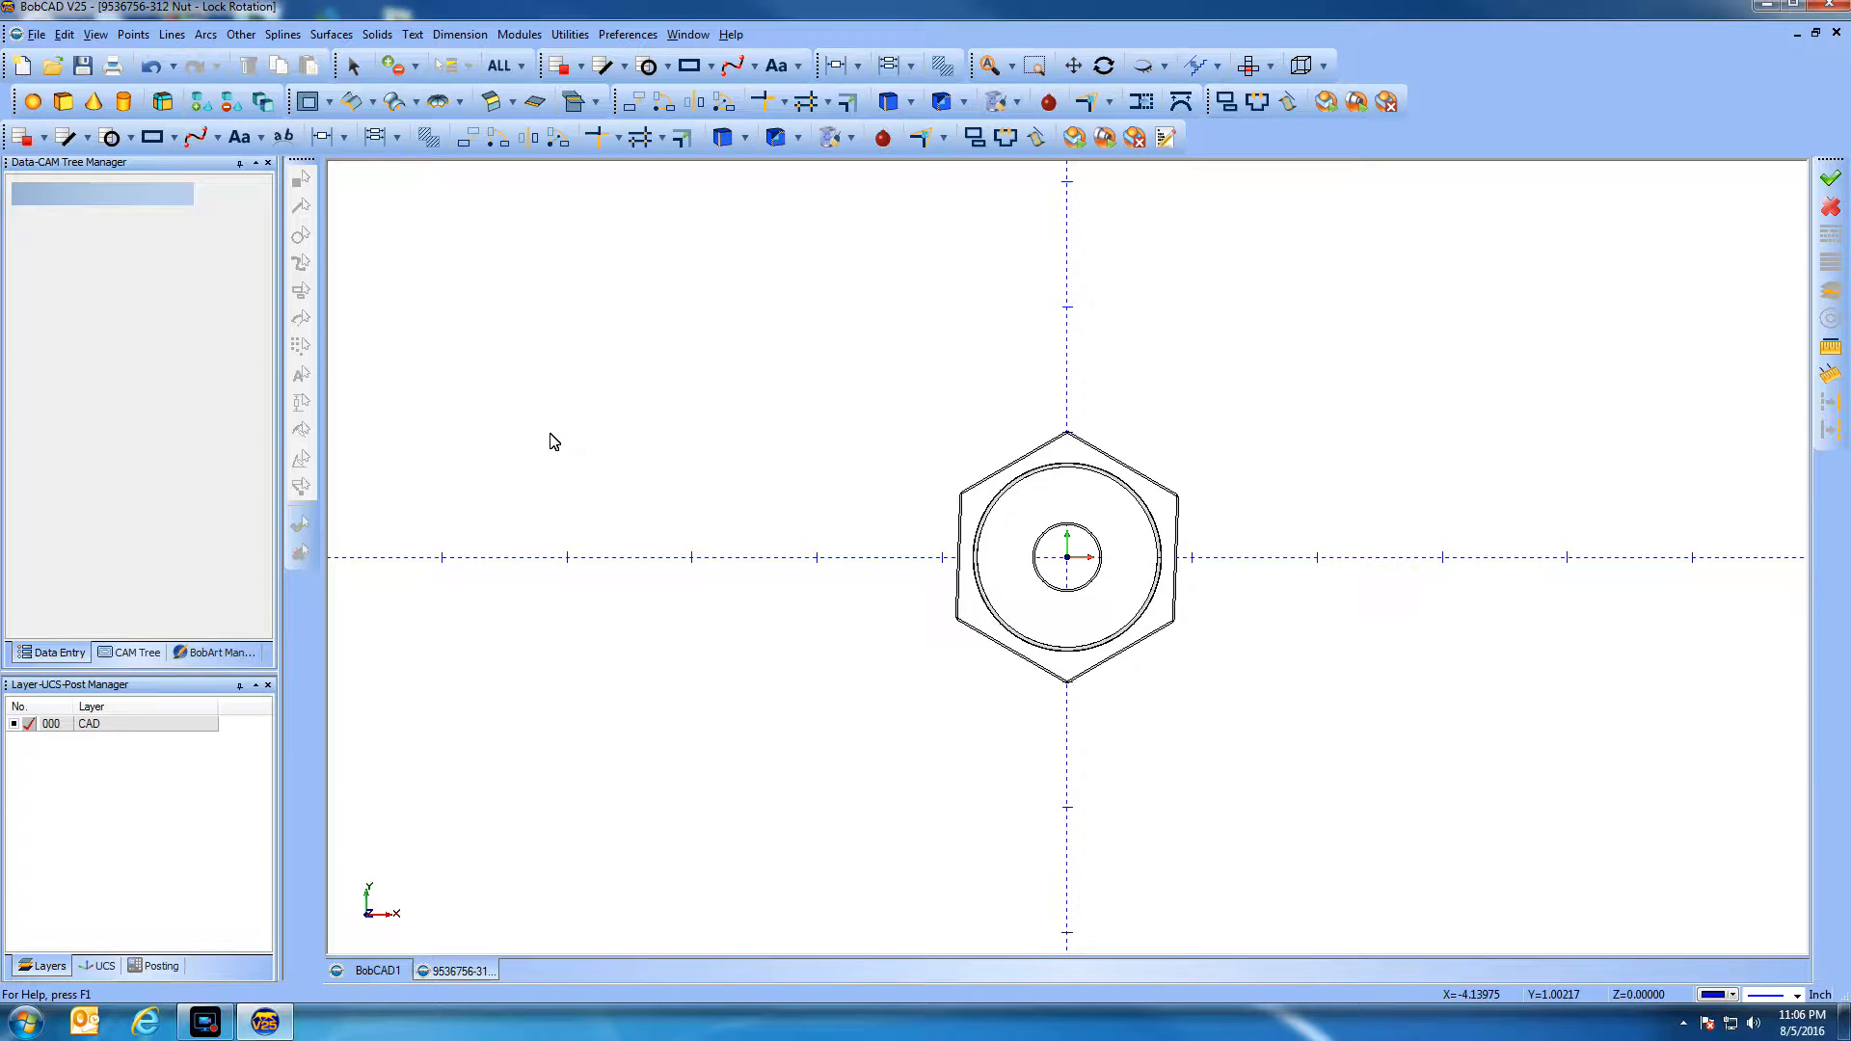
Translate the whole nut by a delta of 0.75 along Z, working in the front view
{"action": "key", "text": "f"}
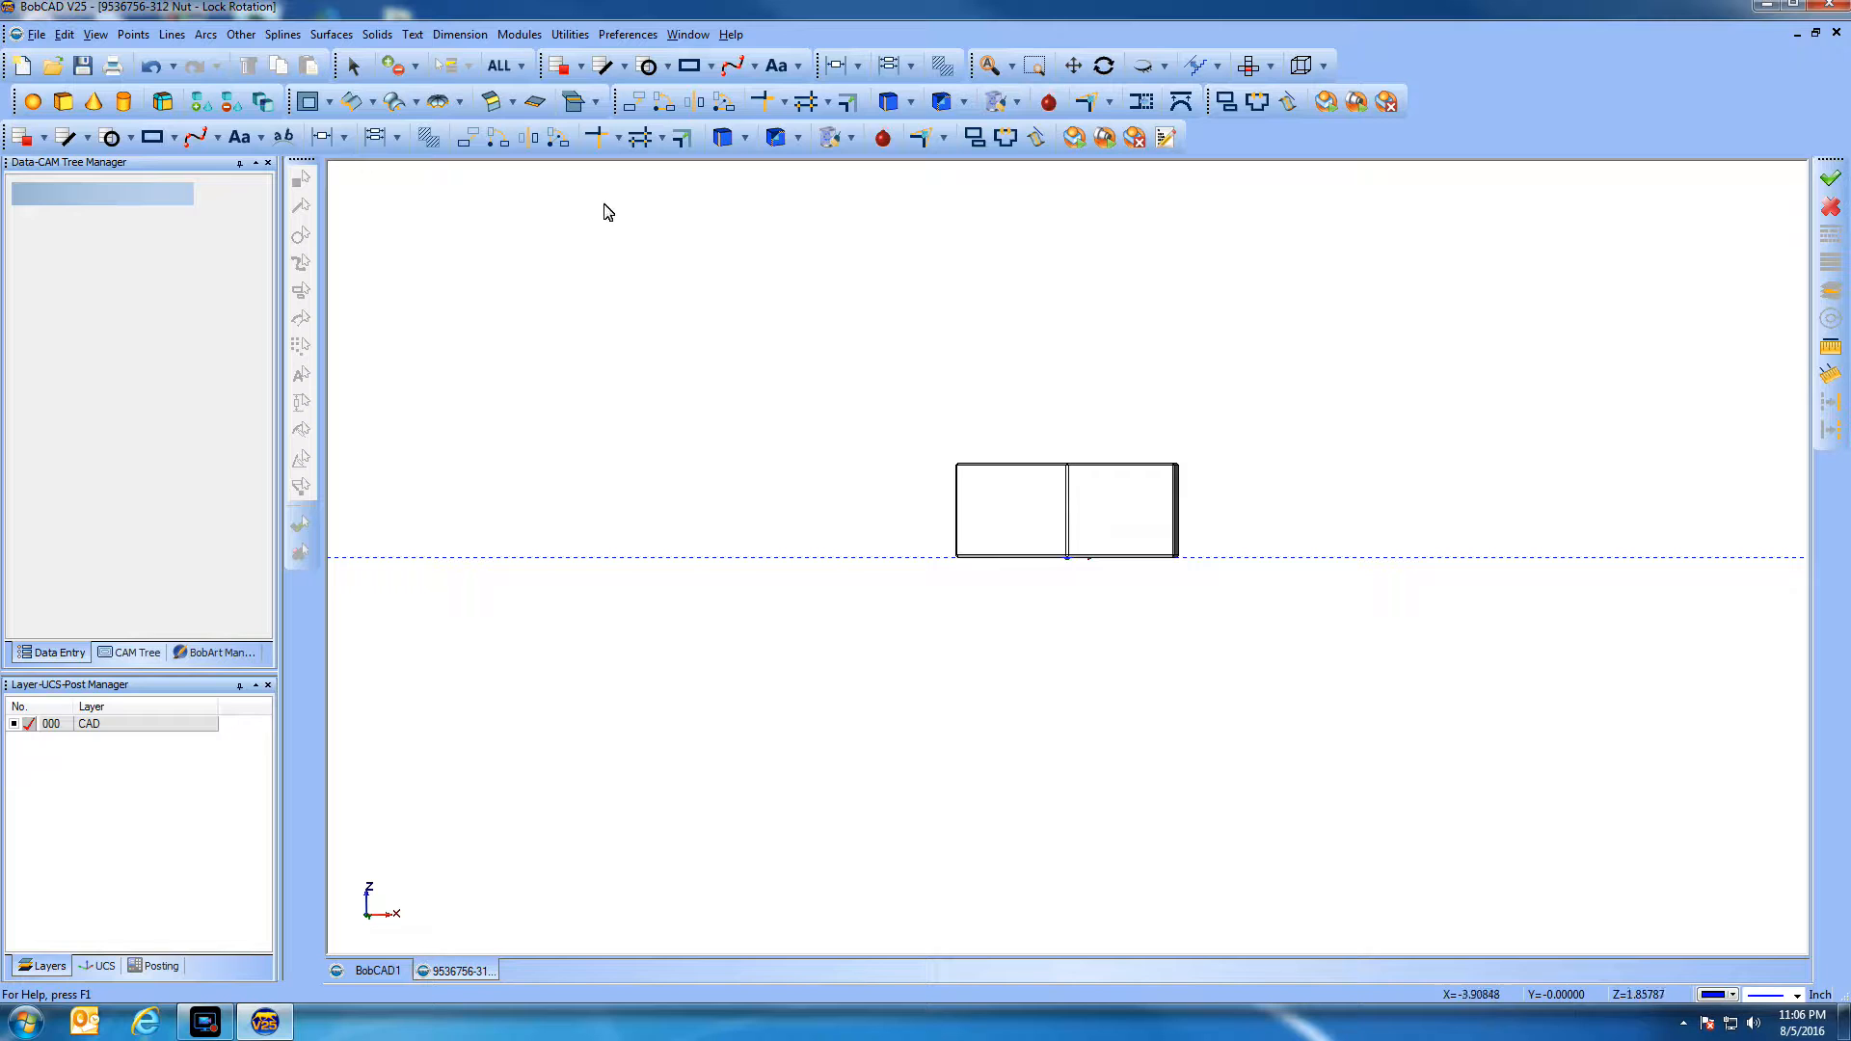
{"action": "left_click", "coordinate": [568, 36]}
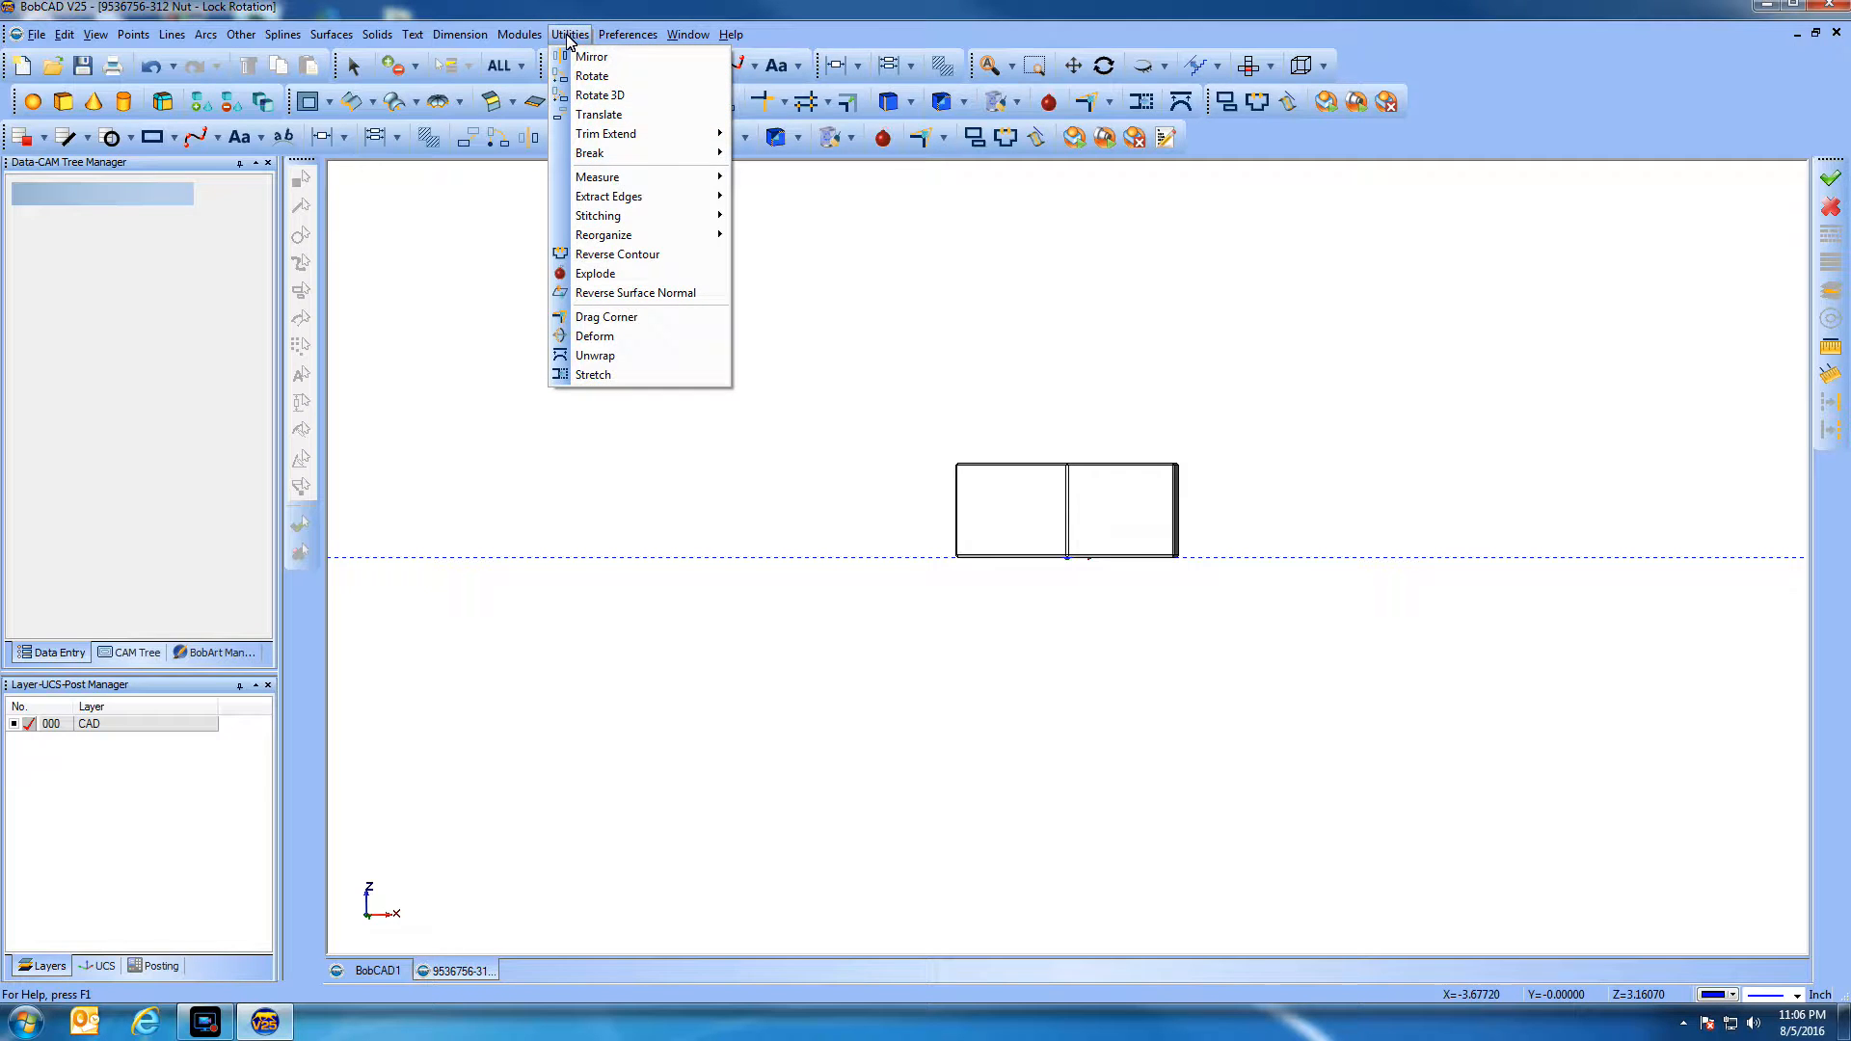
{"action": "left_click", "coordinate": [599, 115]}
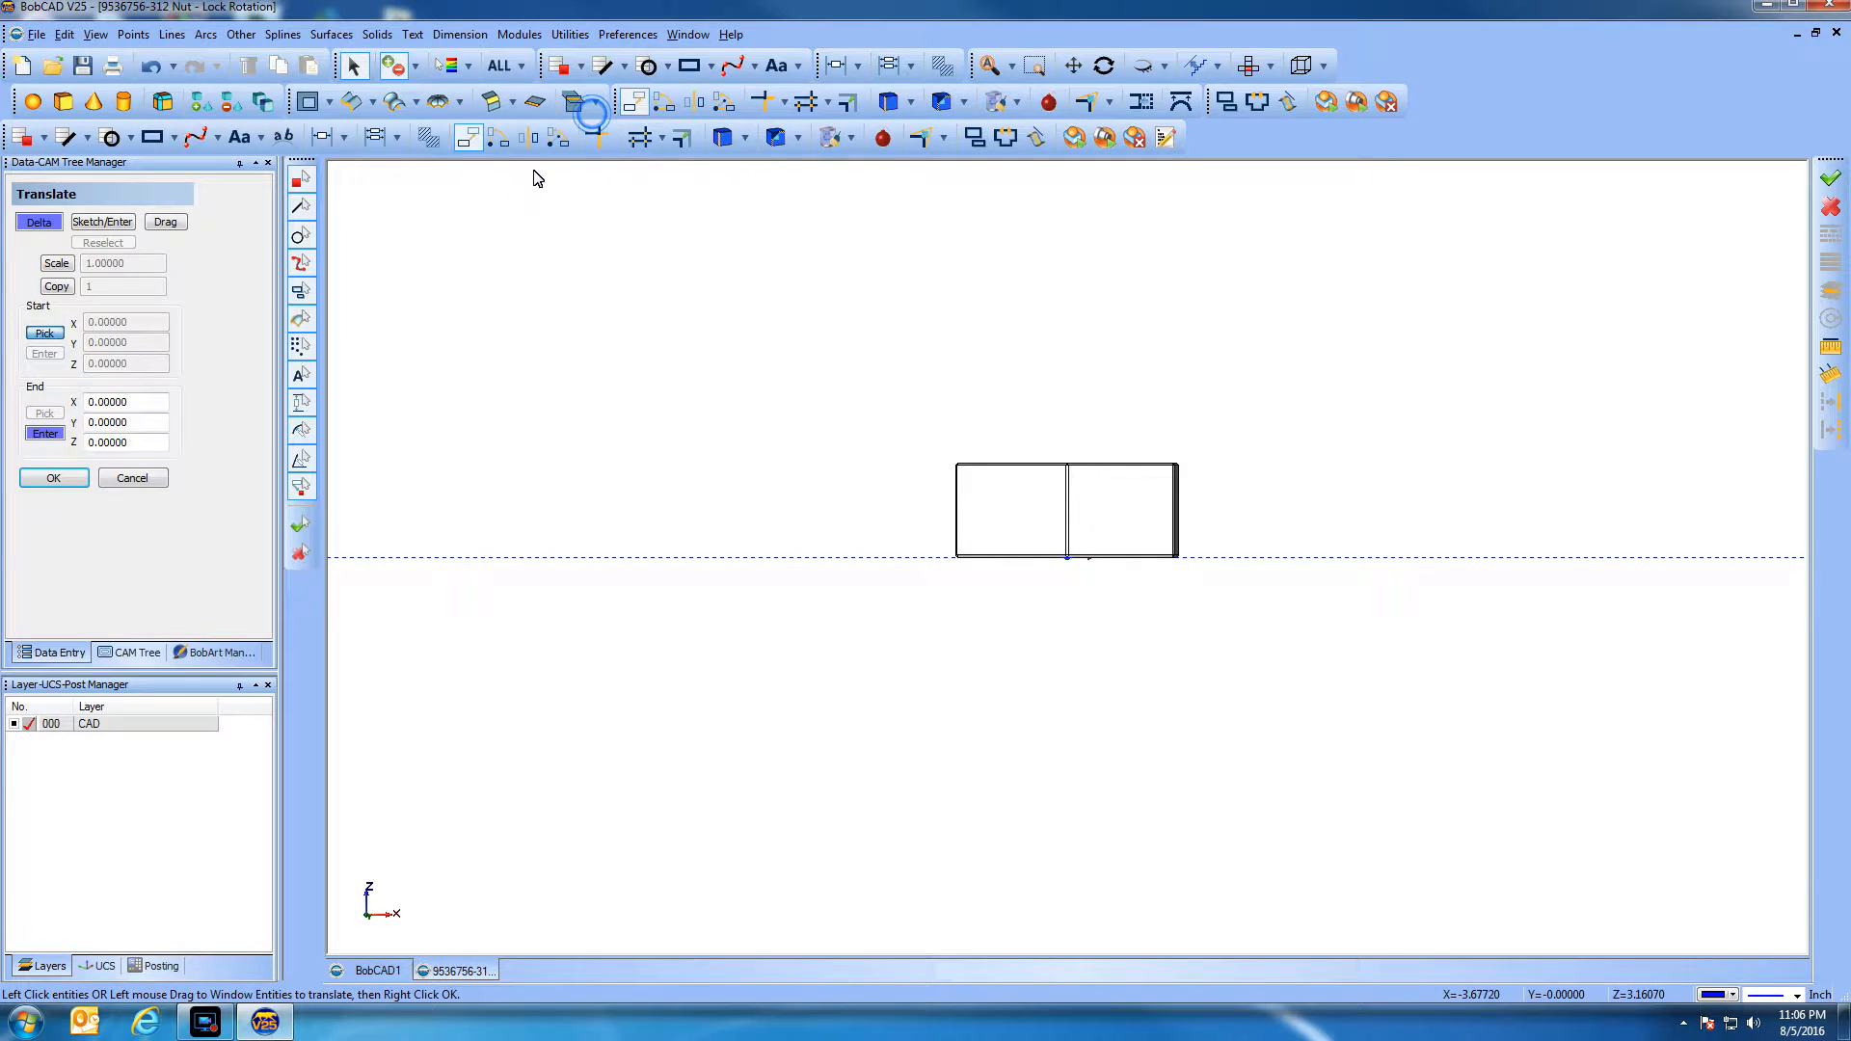
{"action": "double_click", "coordinate": [135, 444]}
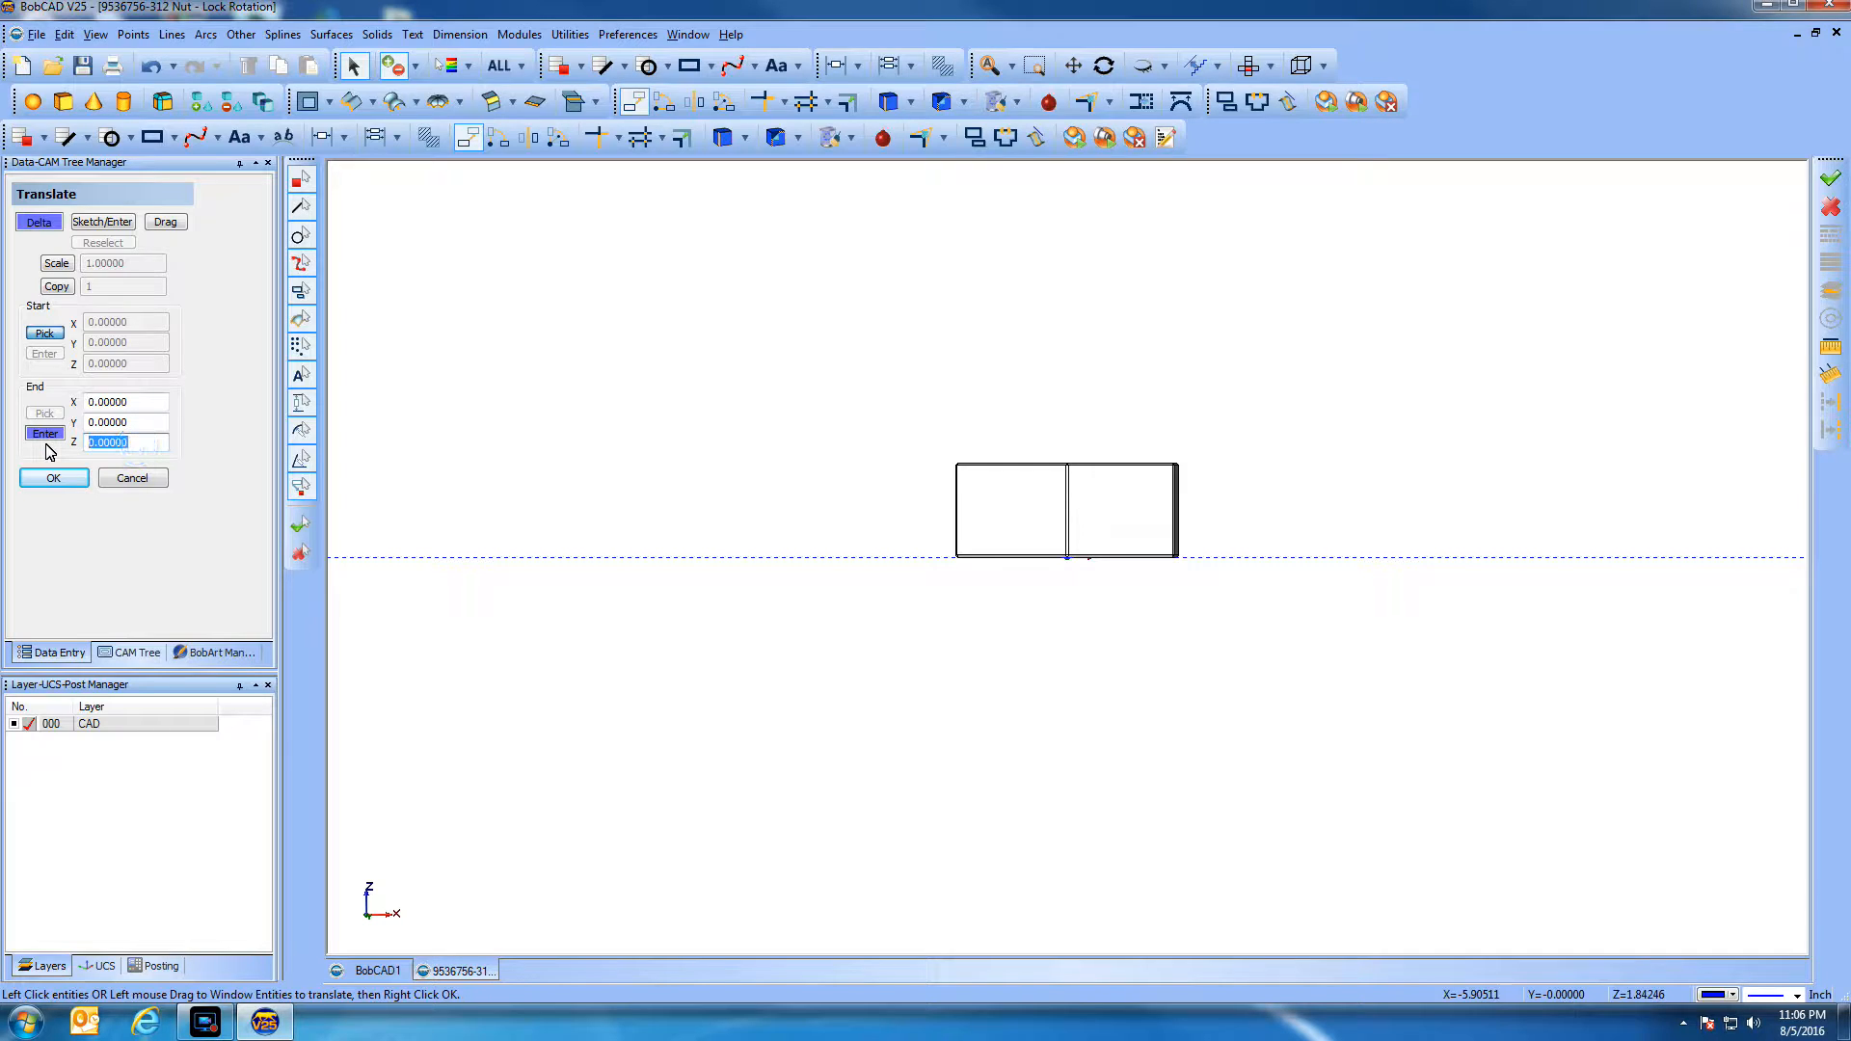
{"action": "type", "text": "."}
{"action": "left_click", "coordinate": [54, 481]}
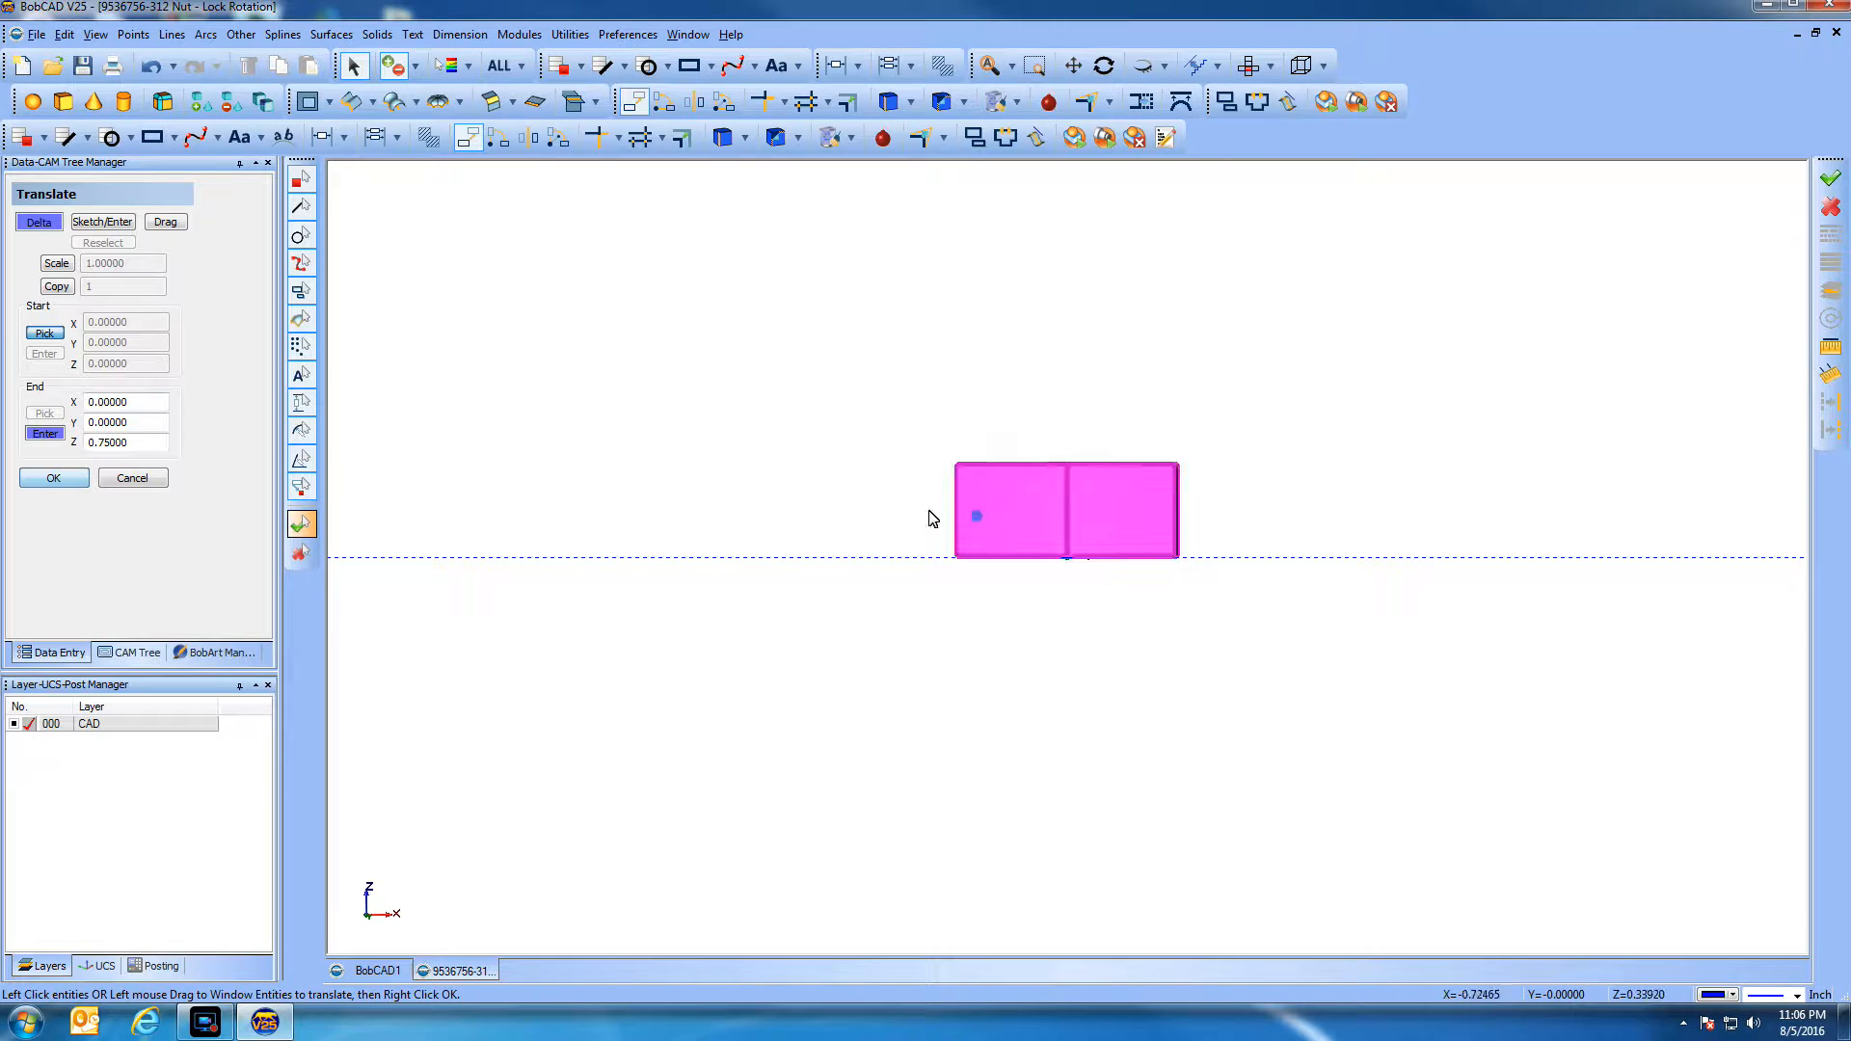
{"action": "left_click", "coordinate": [976, 516]}
{"action": "right_click", "coordinate": [654, 431]}
{"action": "left_click", "coordinate": [693, 446]}
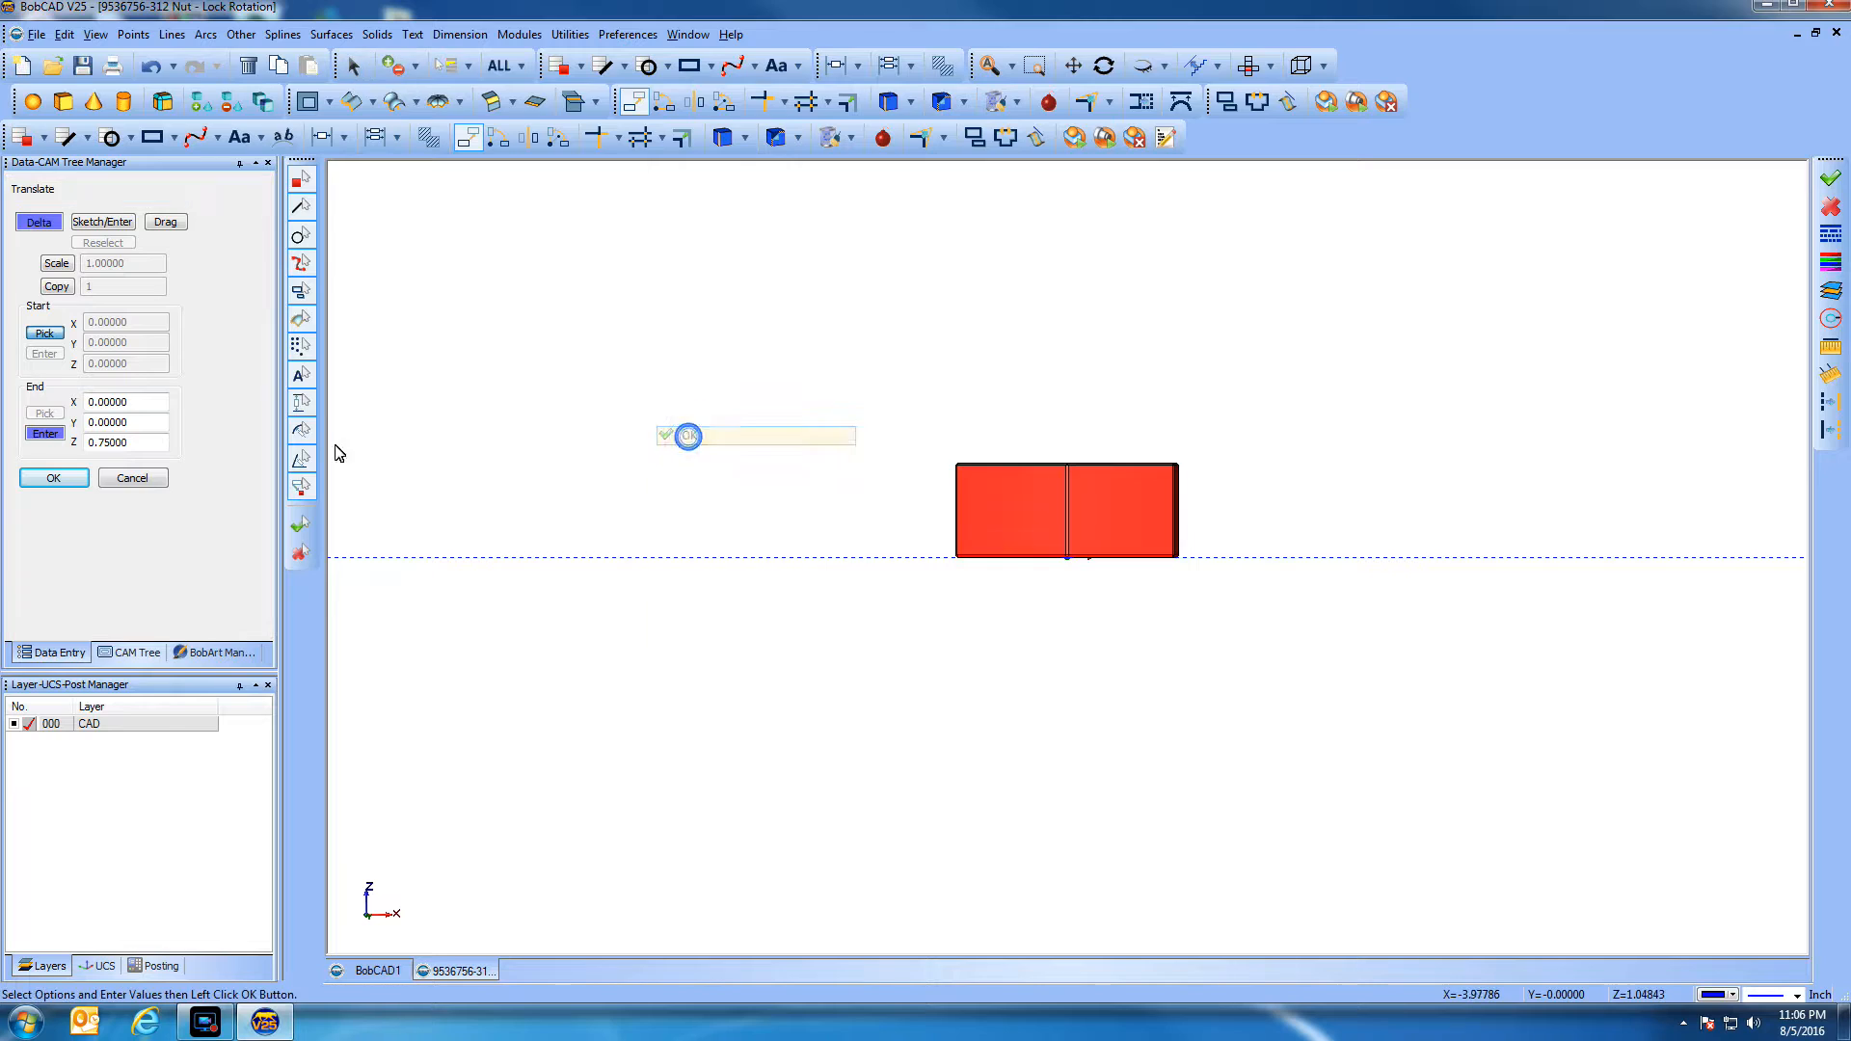
{"action": "left_click", "coordinate": [54, 478]}
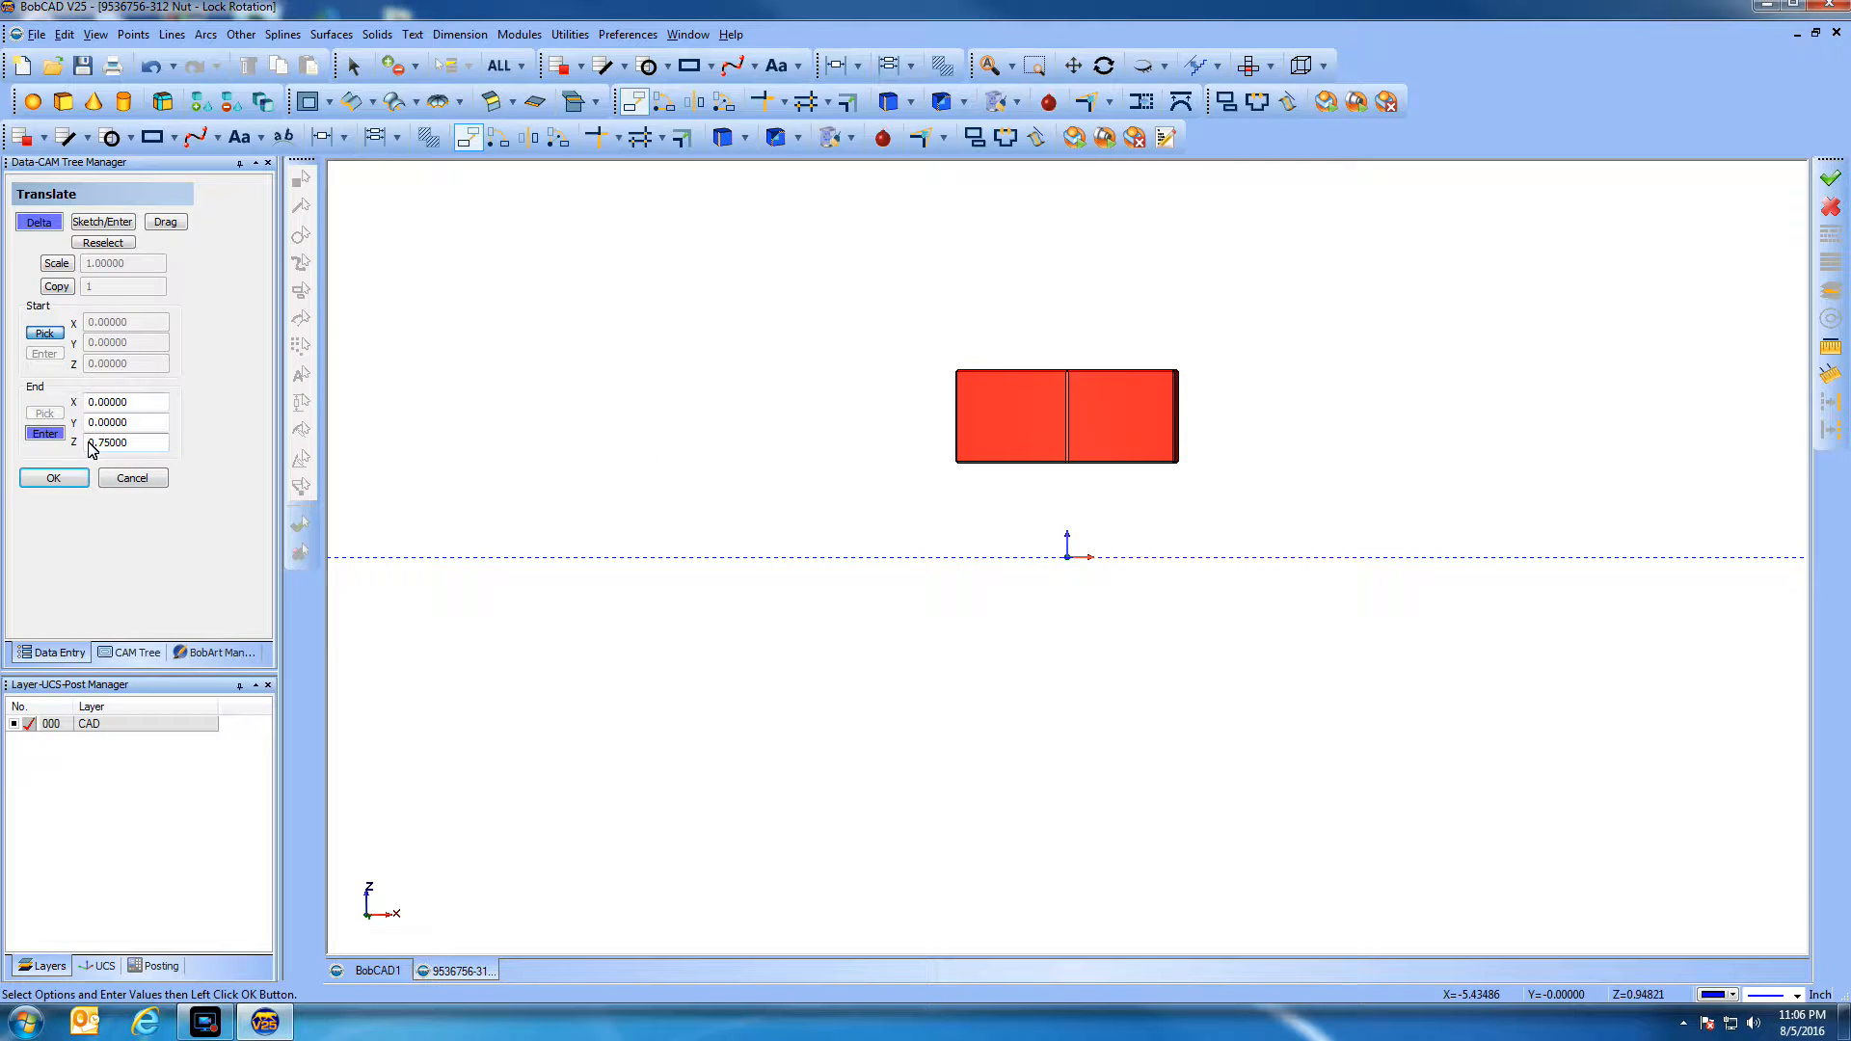
Change the nut's translation delta to -0.75 along Z and finish the Translate command
{"action": "left_click", "coordinate": [88, 443]}
{"action": "type", "text": "-"}
{"action": "left_click", "coordinate": [70, 480]}
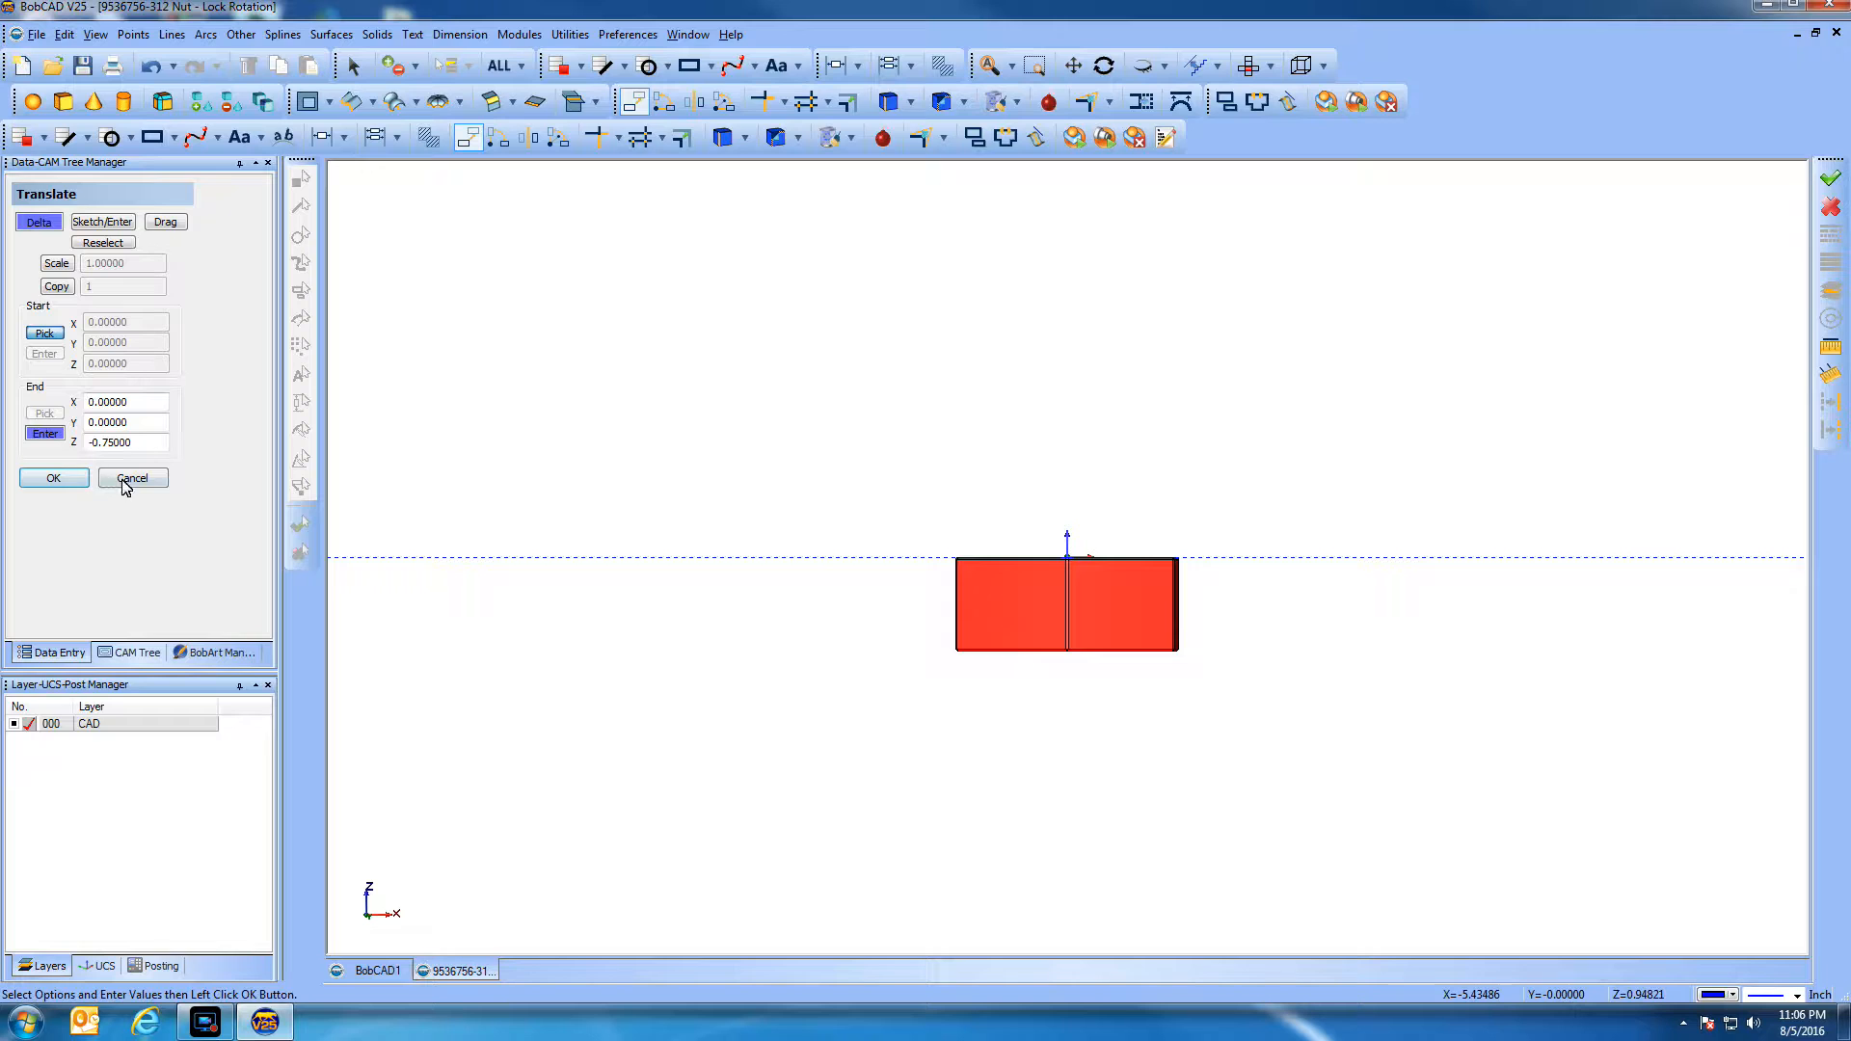
{"action": "left_click", "coordinate": [129, 480]}
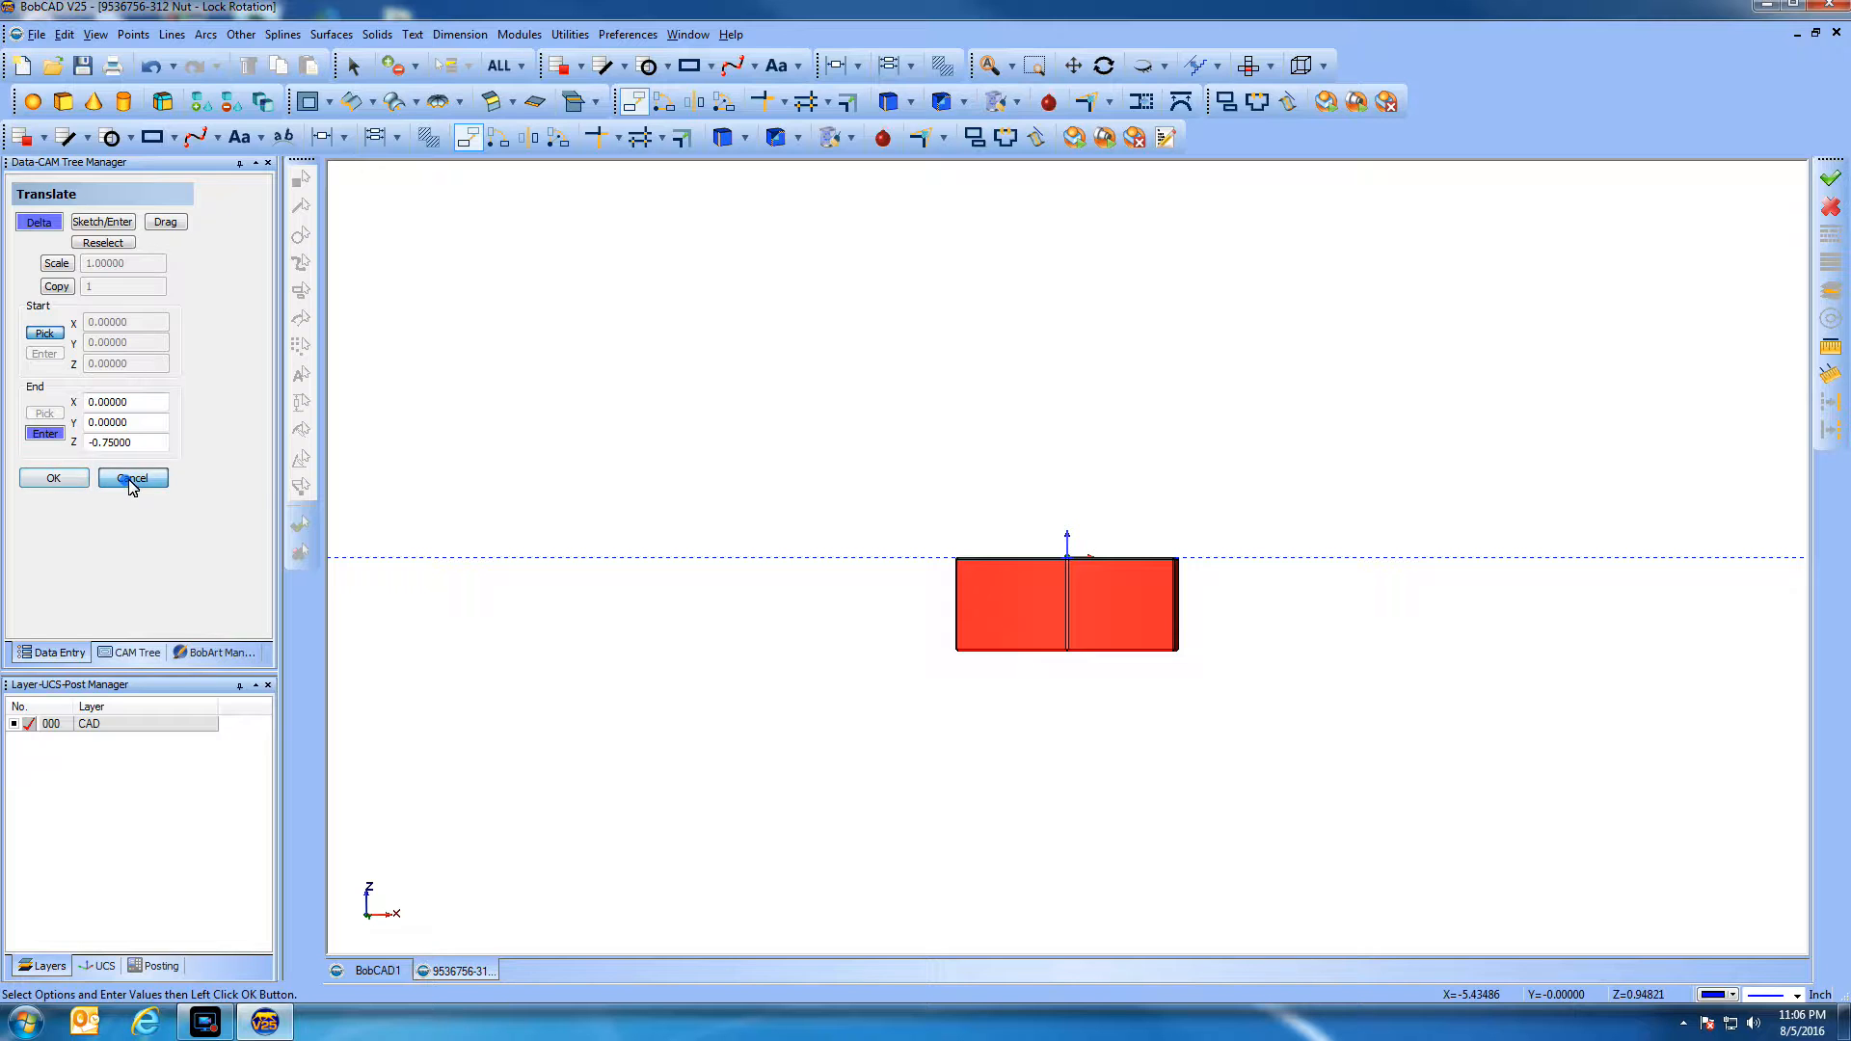
{"action": "right_click", "coordinate": [611, 460]}
{"action": "left_click", "coordinate": [640, 488]}
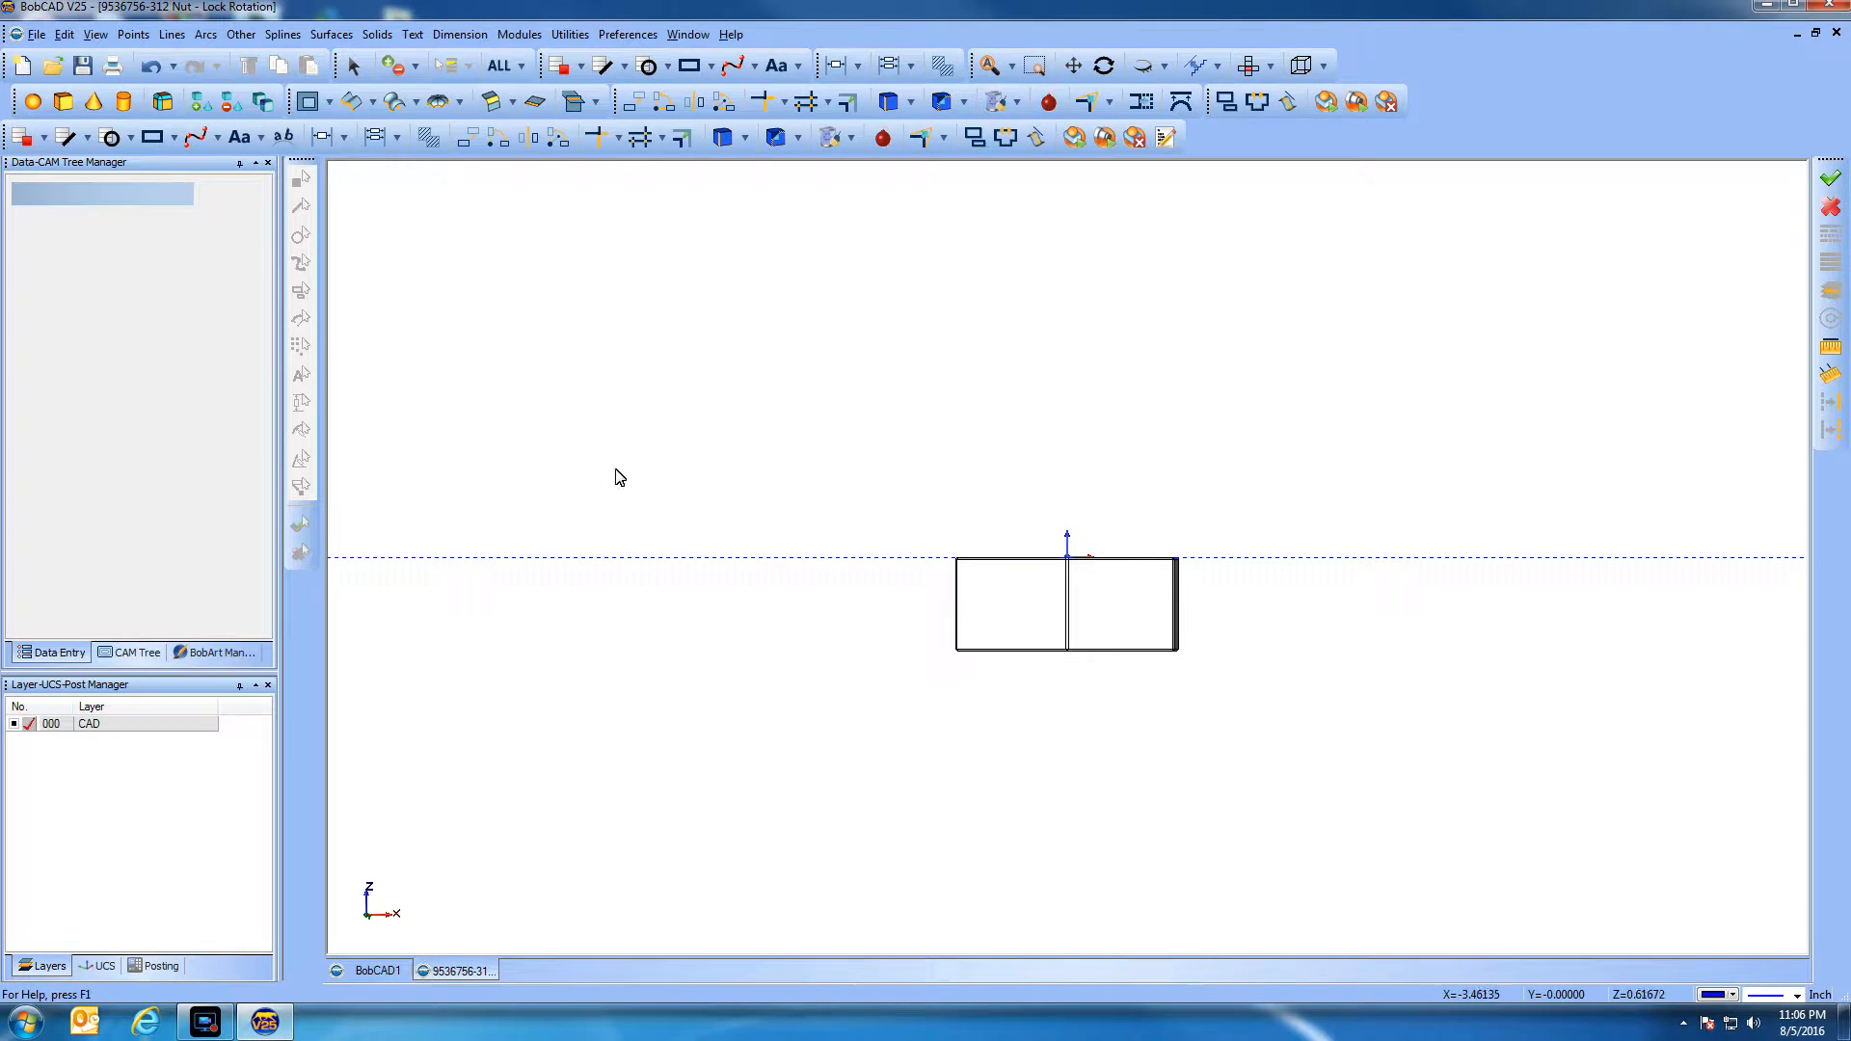
Extract all edges from the nut solid in the top view
{"action": "key", "text": "t"}
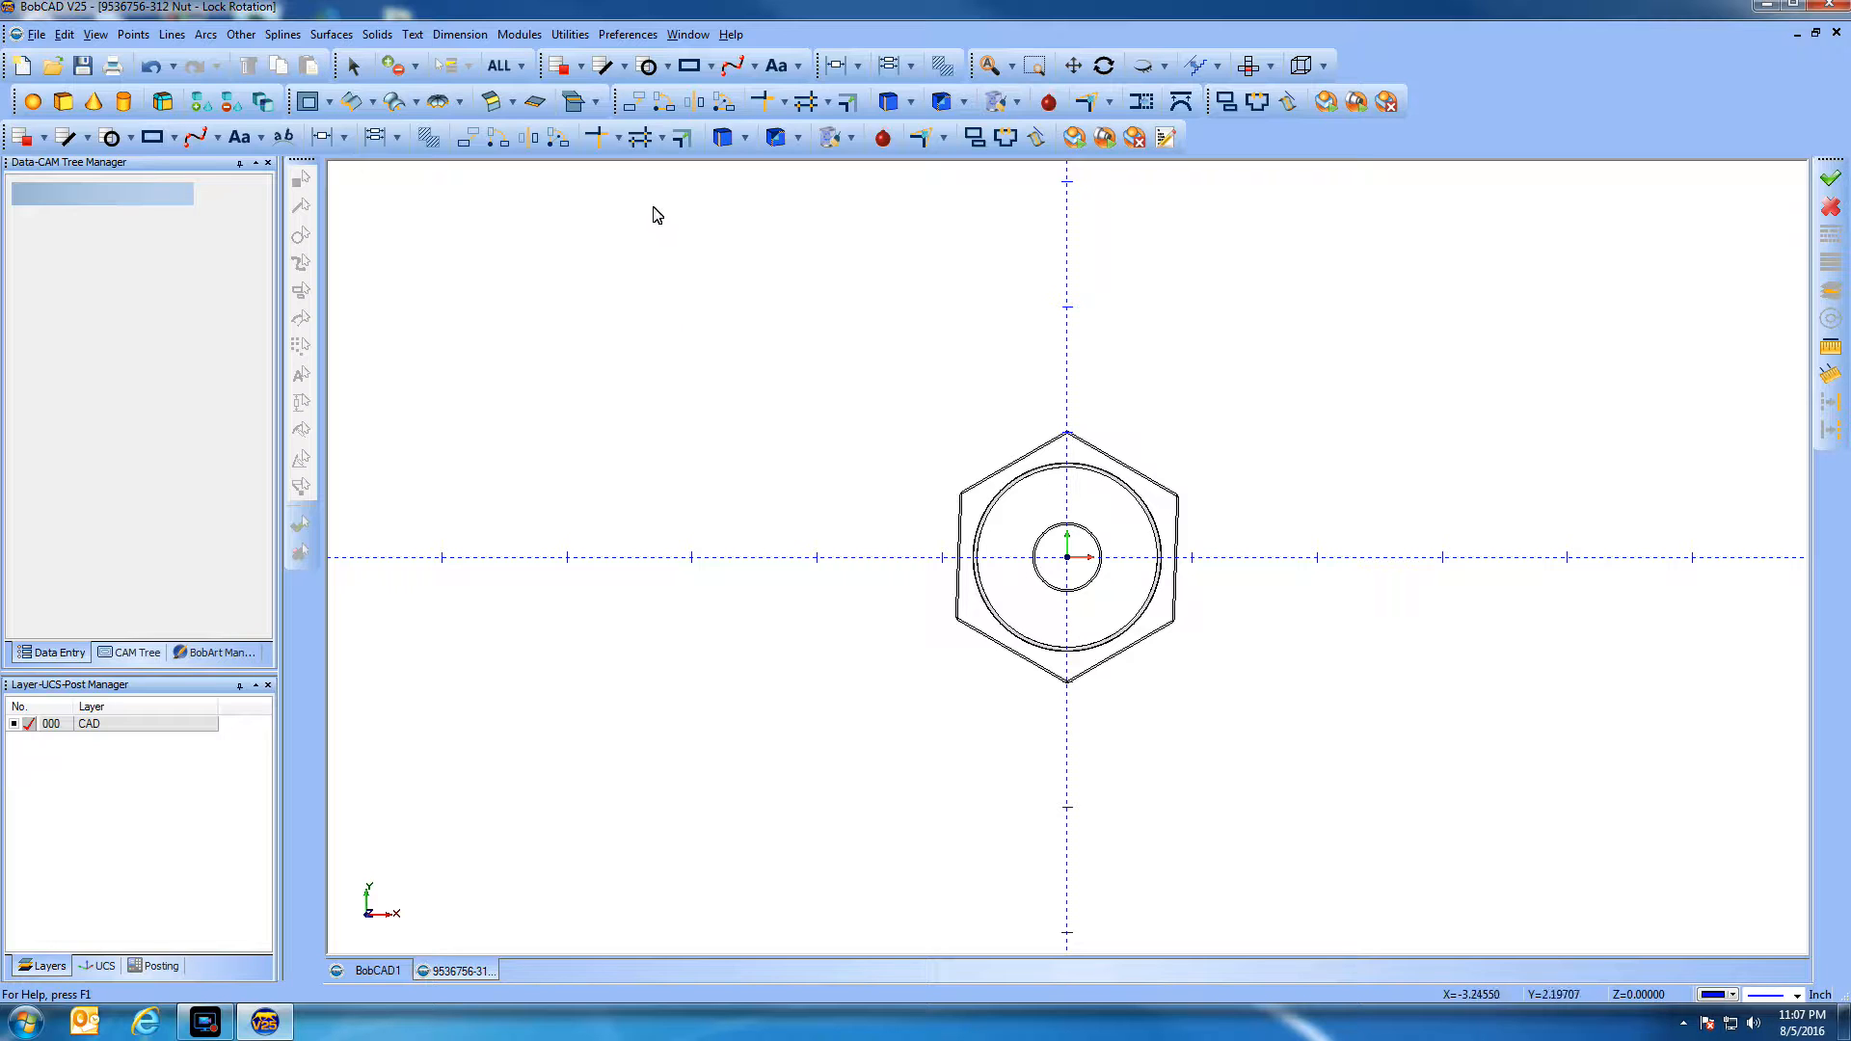
{"action": "left_click", "coordinate": [573, 35]}
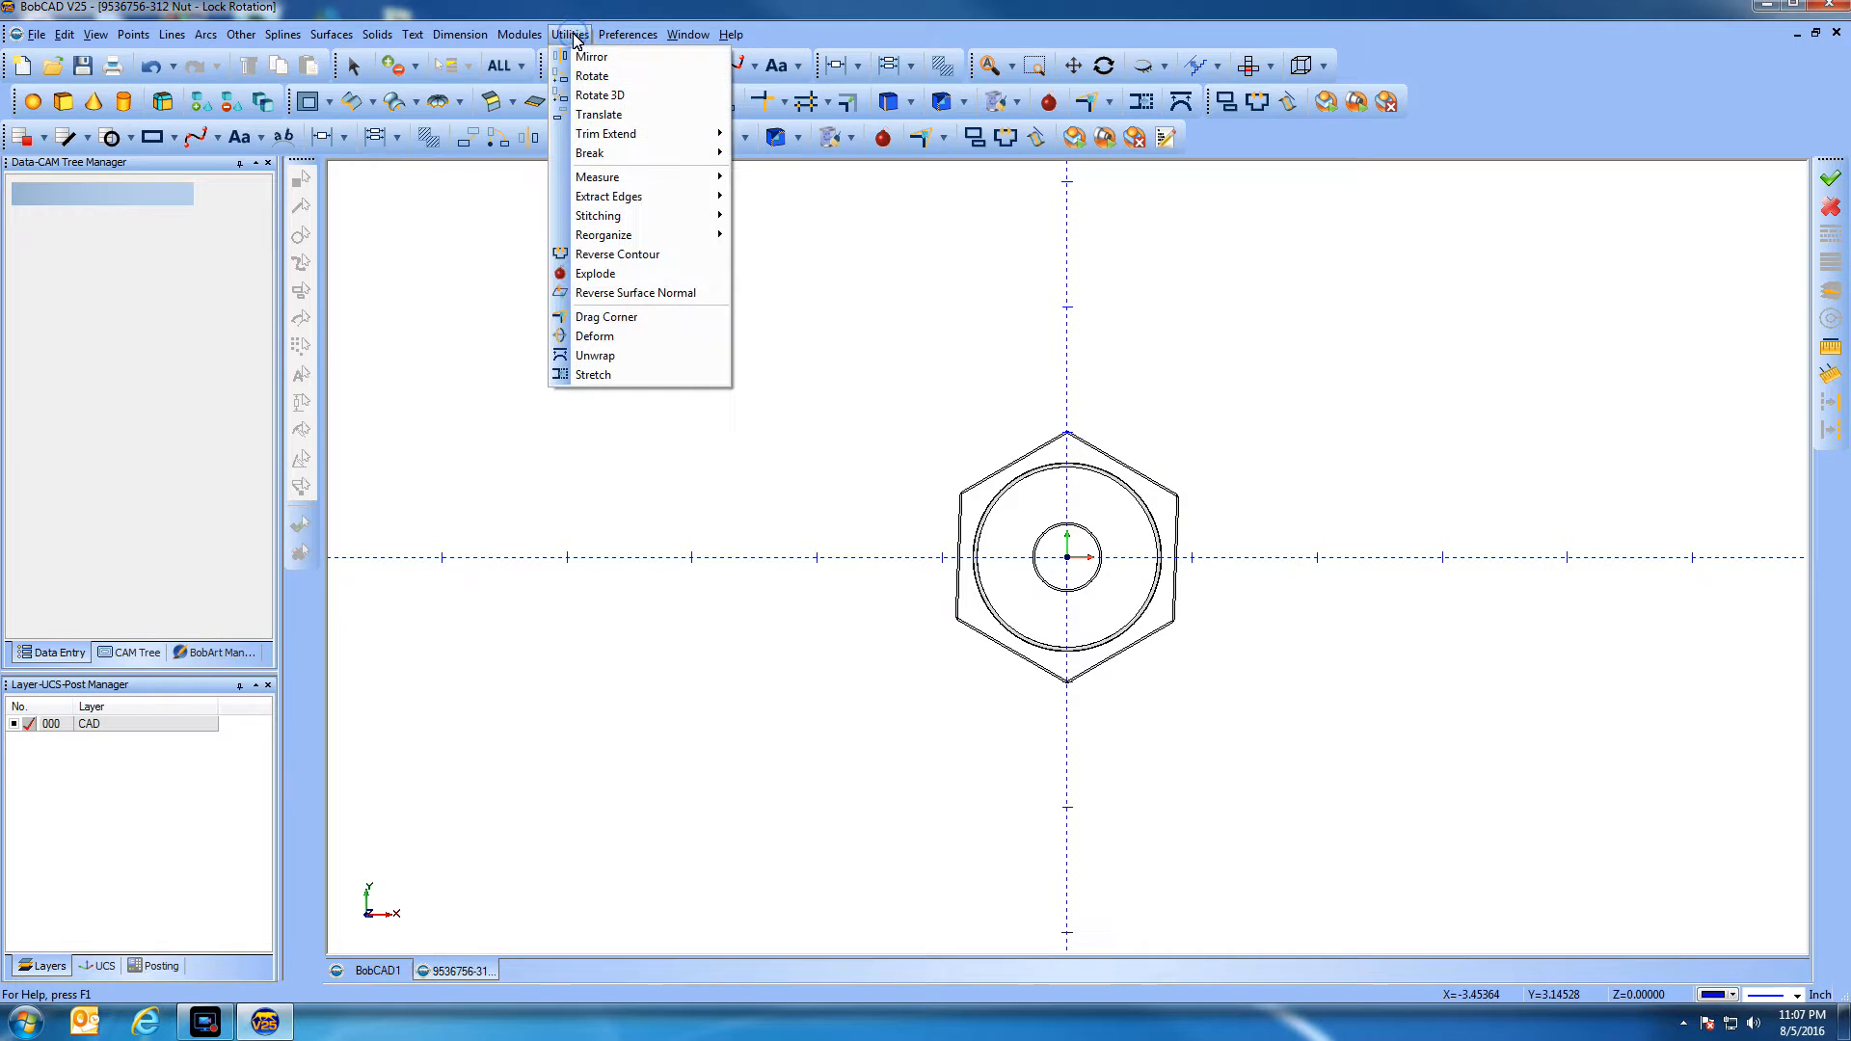
{"action": "mouse_move", "coordinate": [637, 208]}
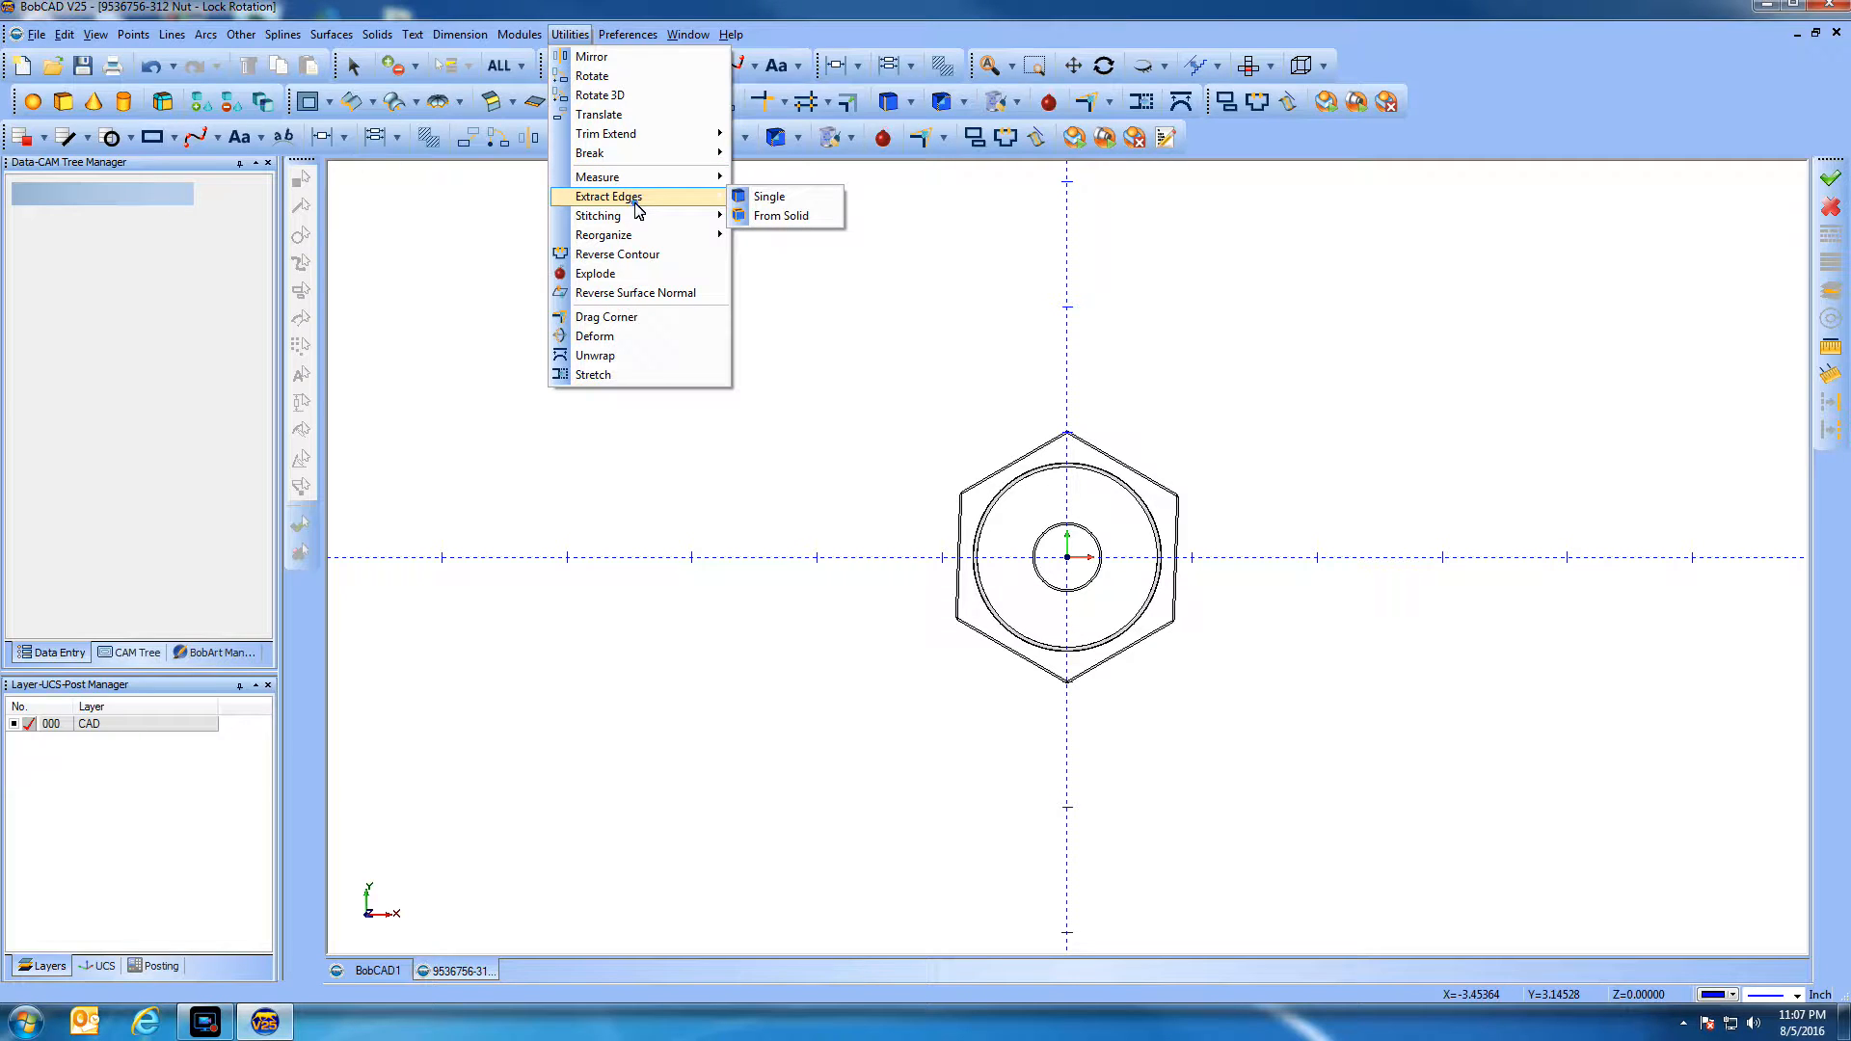
{"action": "left_click", "coordinate": [777, 217]}
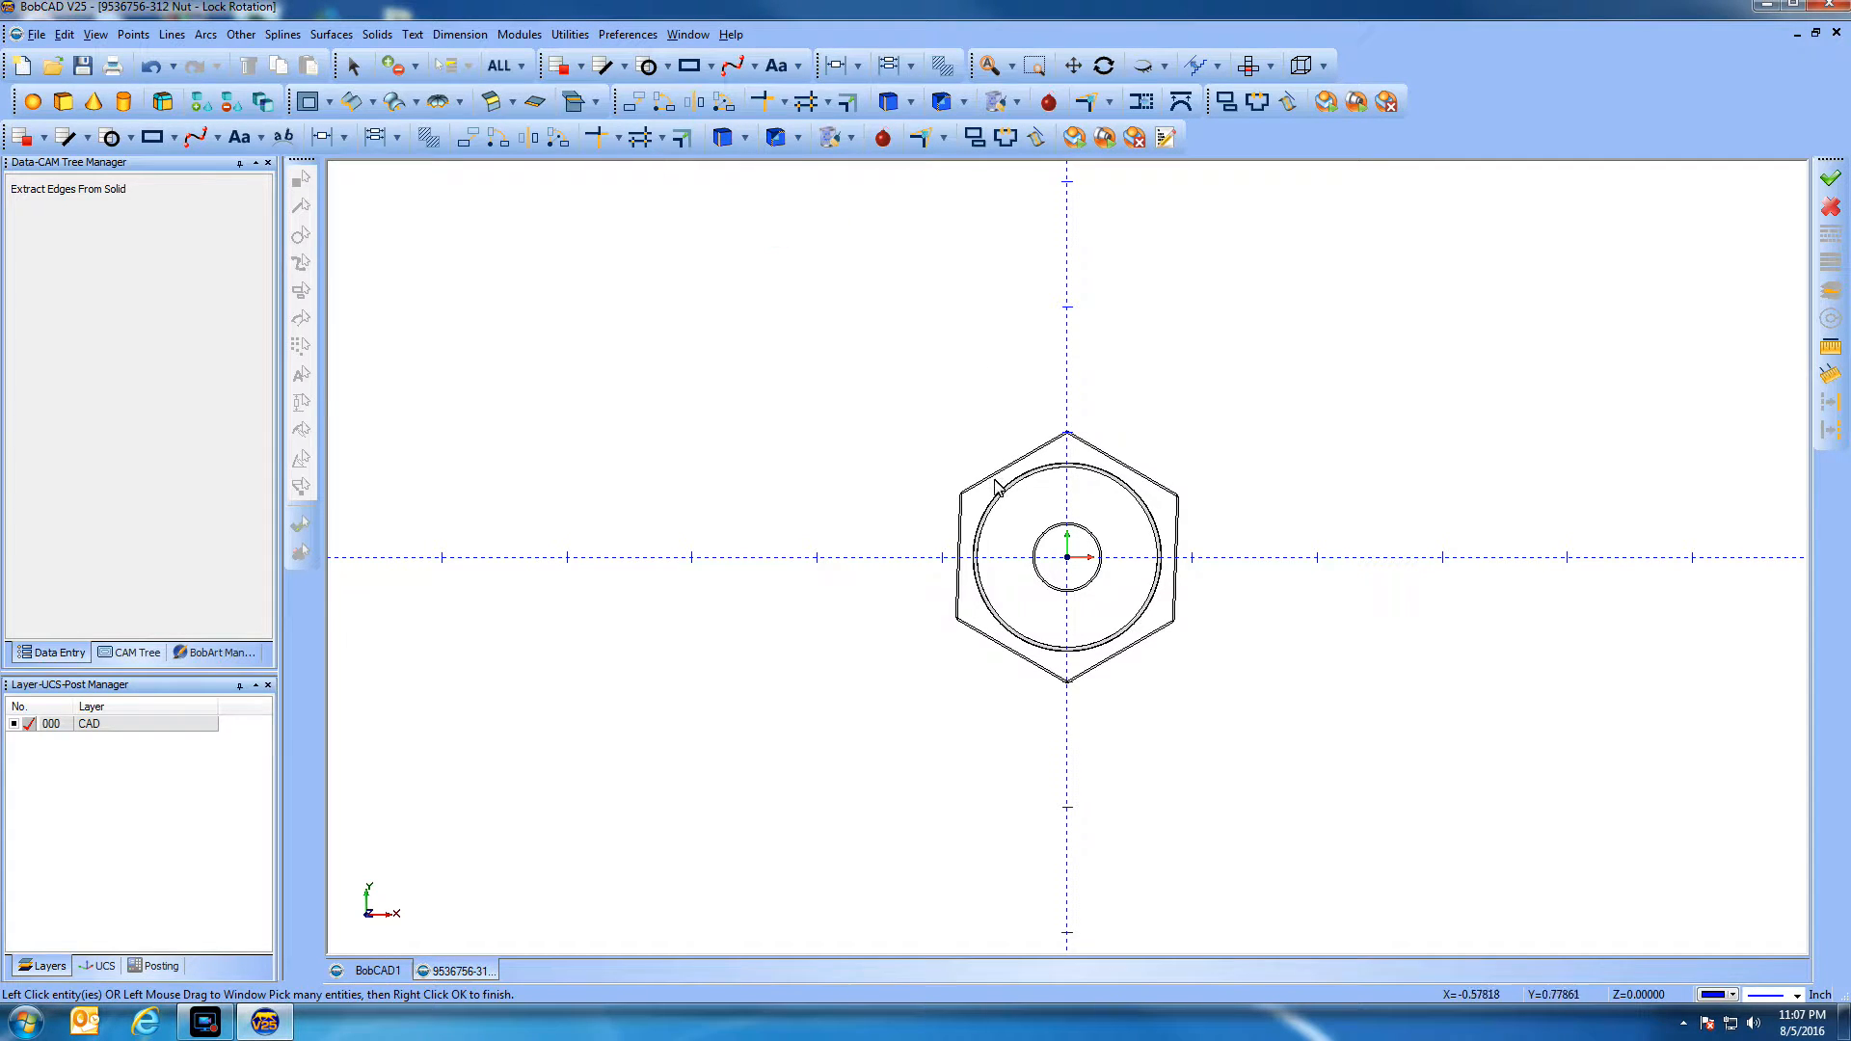
{"action": "left_click", "coordinate": [995, 488]}
{"action": "right_click", "coordinate": [783, 254]}
{"action": "left_click", "coordinate": [805, 262]}
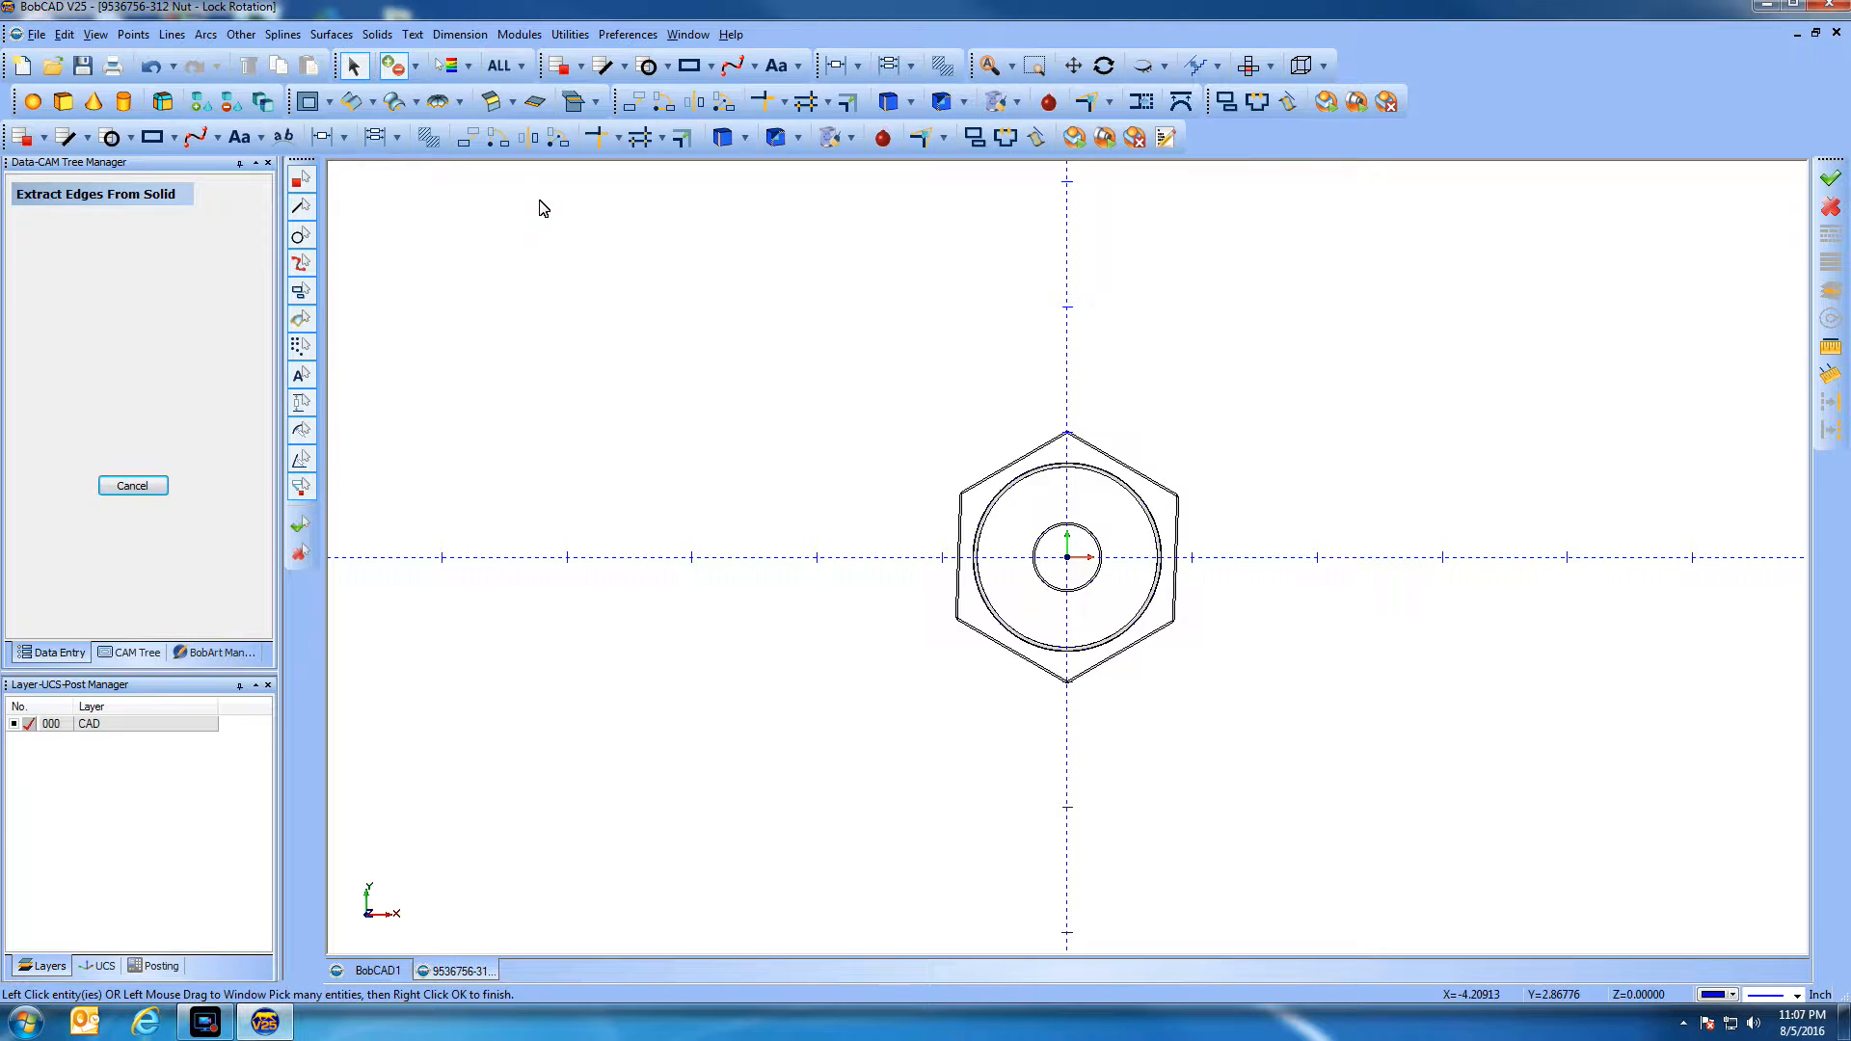
{"action": "left_click", "coordinate": [132, 487]}
Blank the nut solid, leaving the extracted edges displayed, and check the wireframe in the isometric view
{"action": "left_click", "coordinate": [95, 35]}
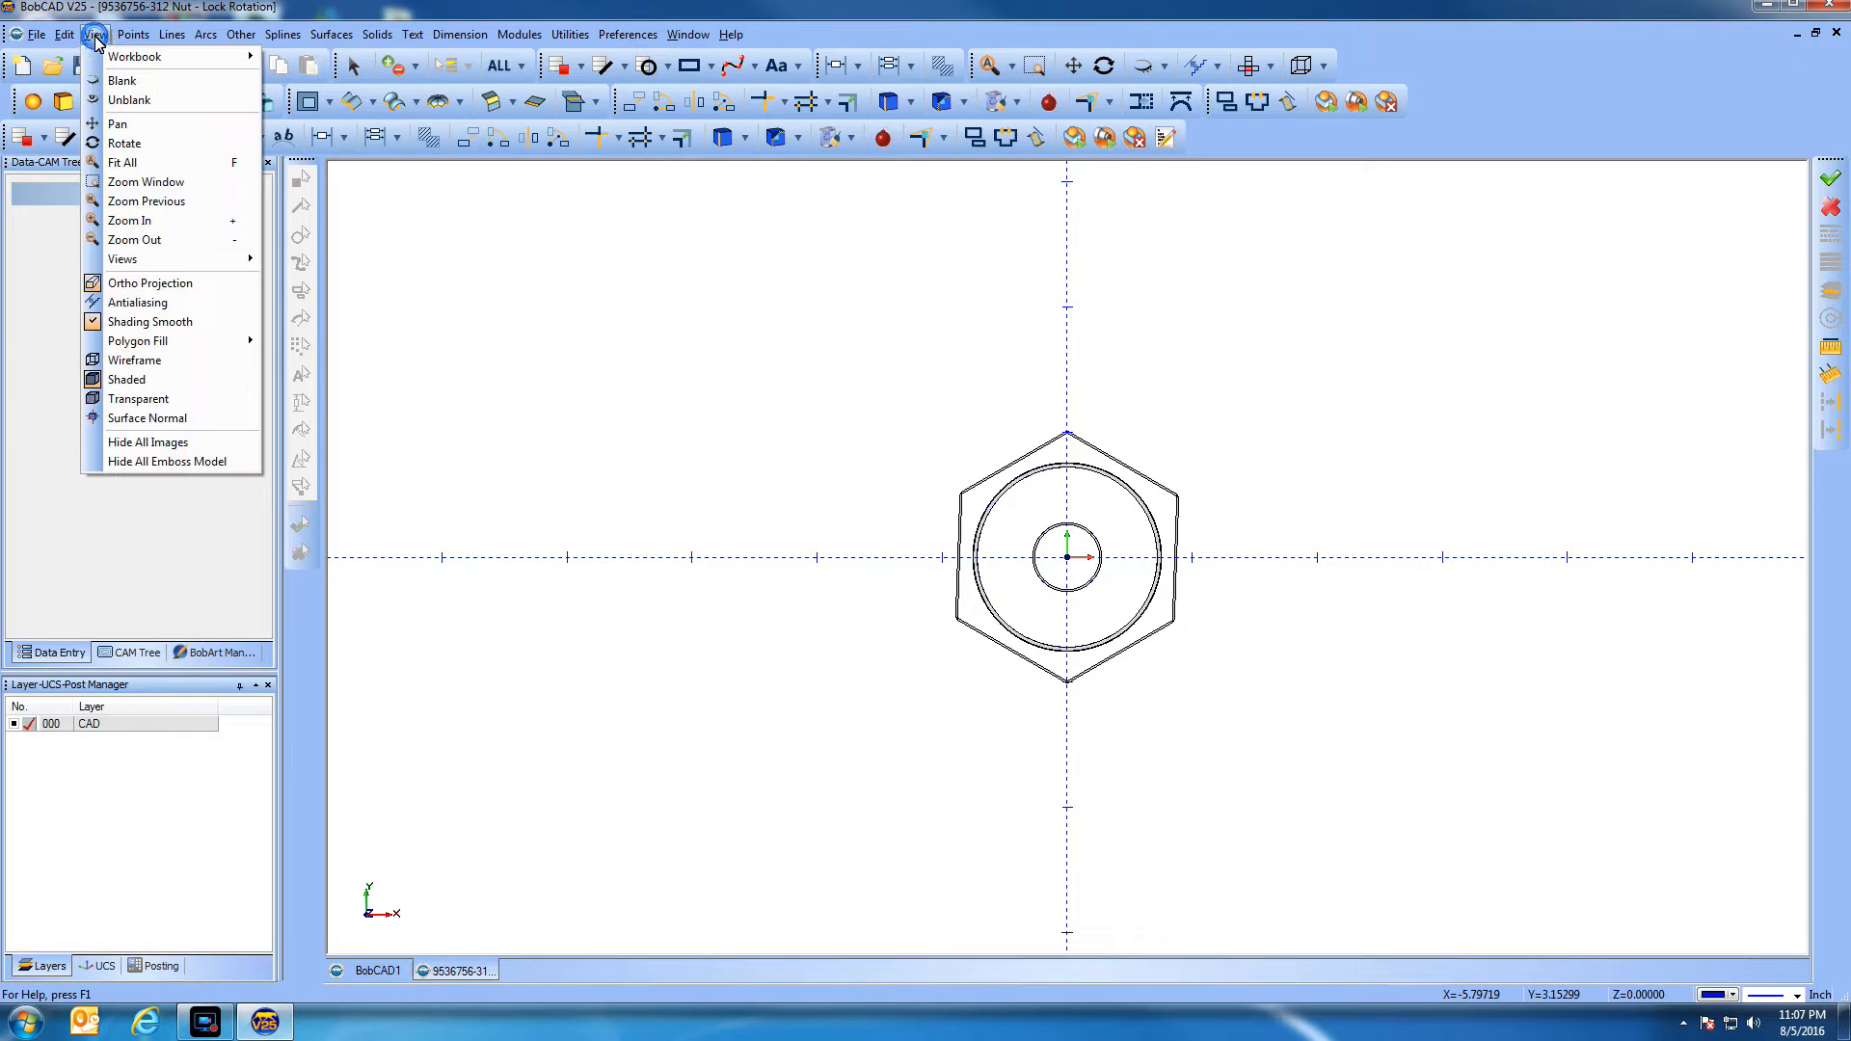
{"action": "left_click", "coordinate": [120, 83]}
{"action": "left_click", "coordinate": [1050, 461]}
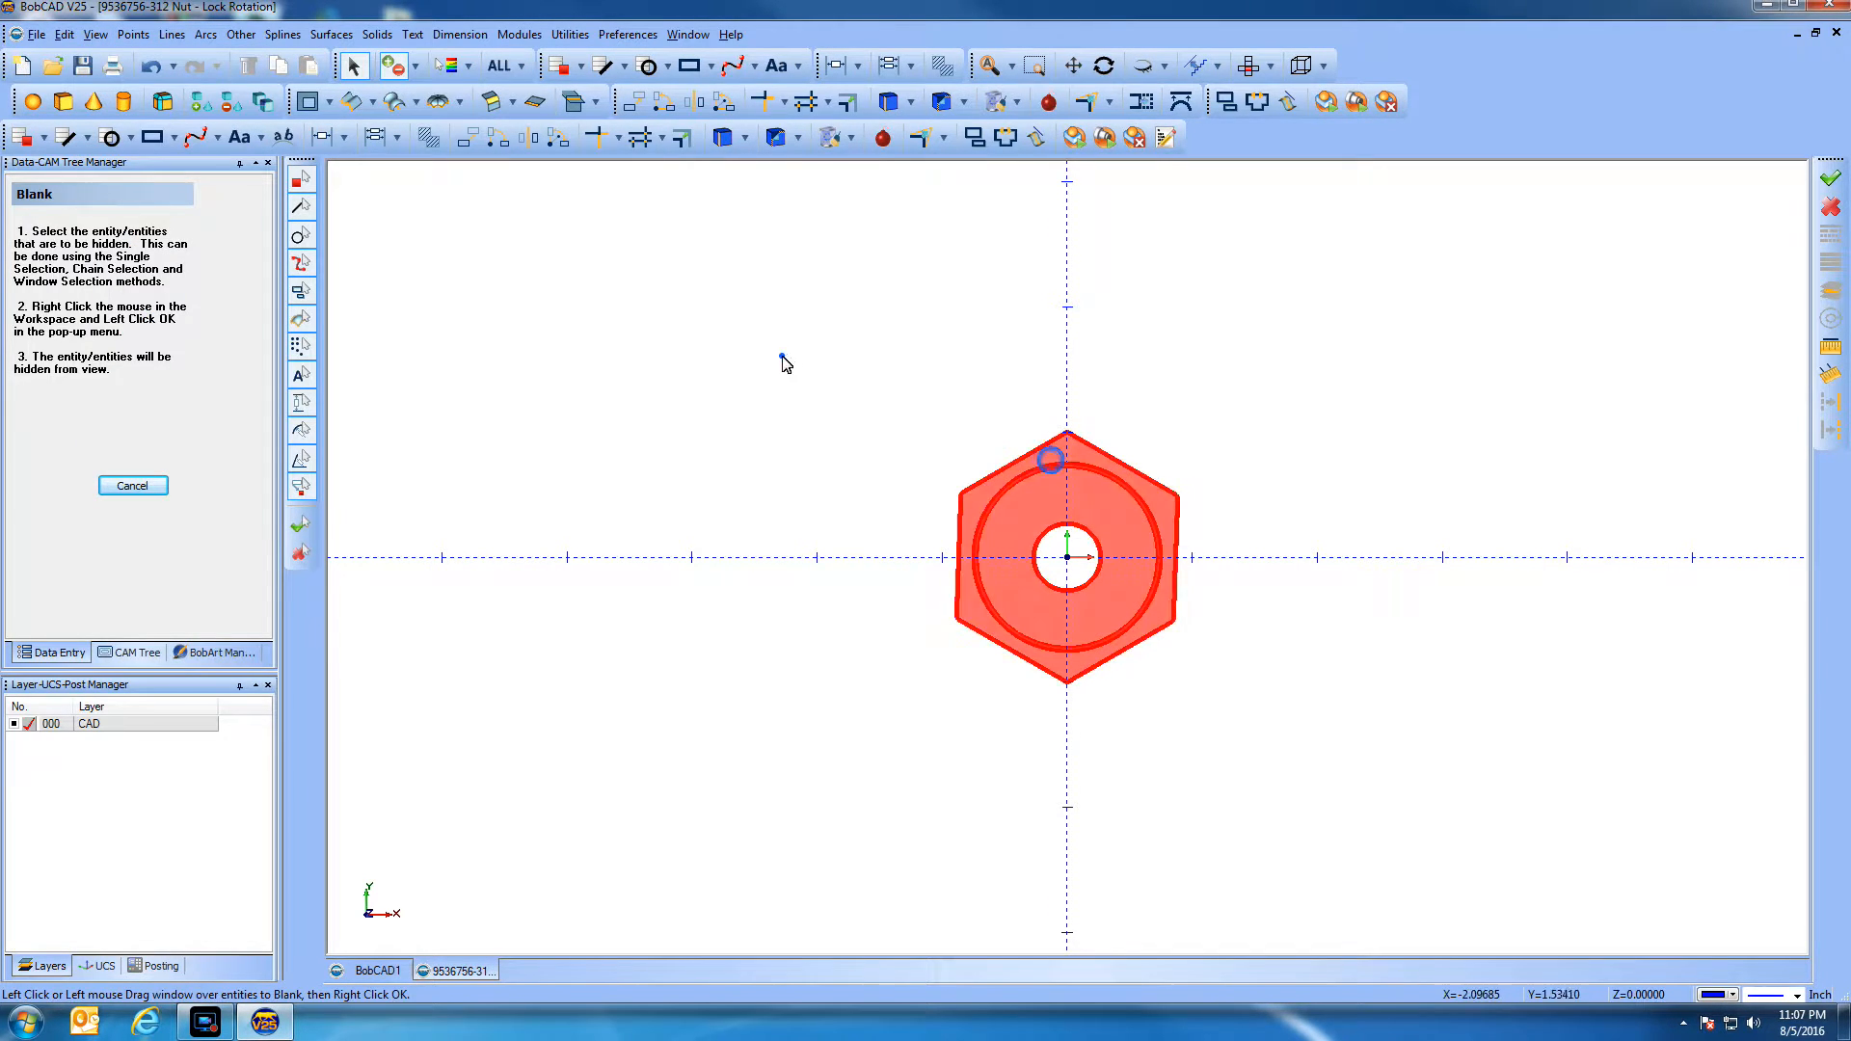
{"action": "right_click", "coordinate": [785, 362]}
{"action": "left_click", "coordinate": [810, 368]}
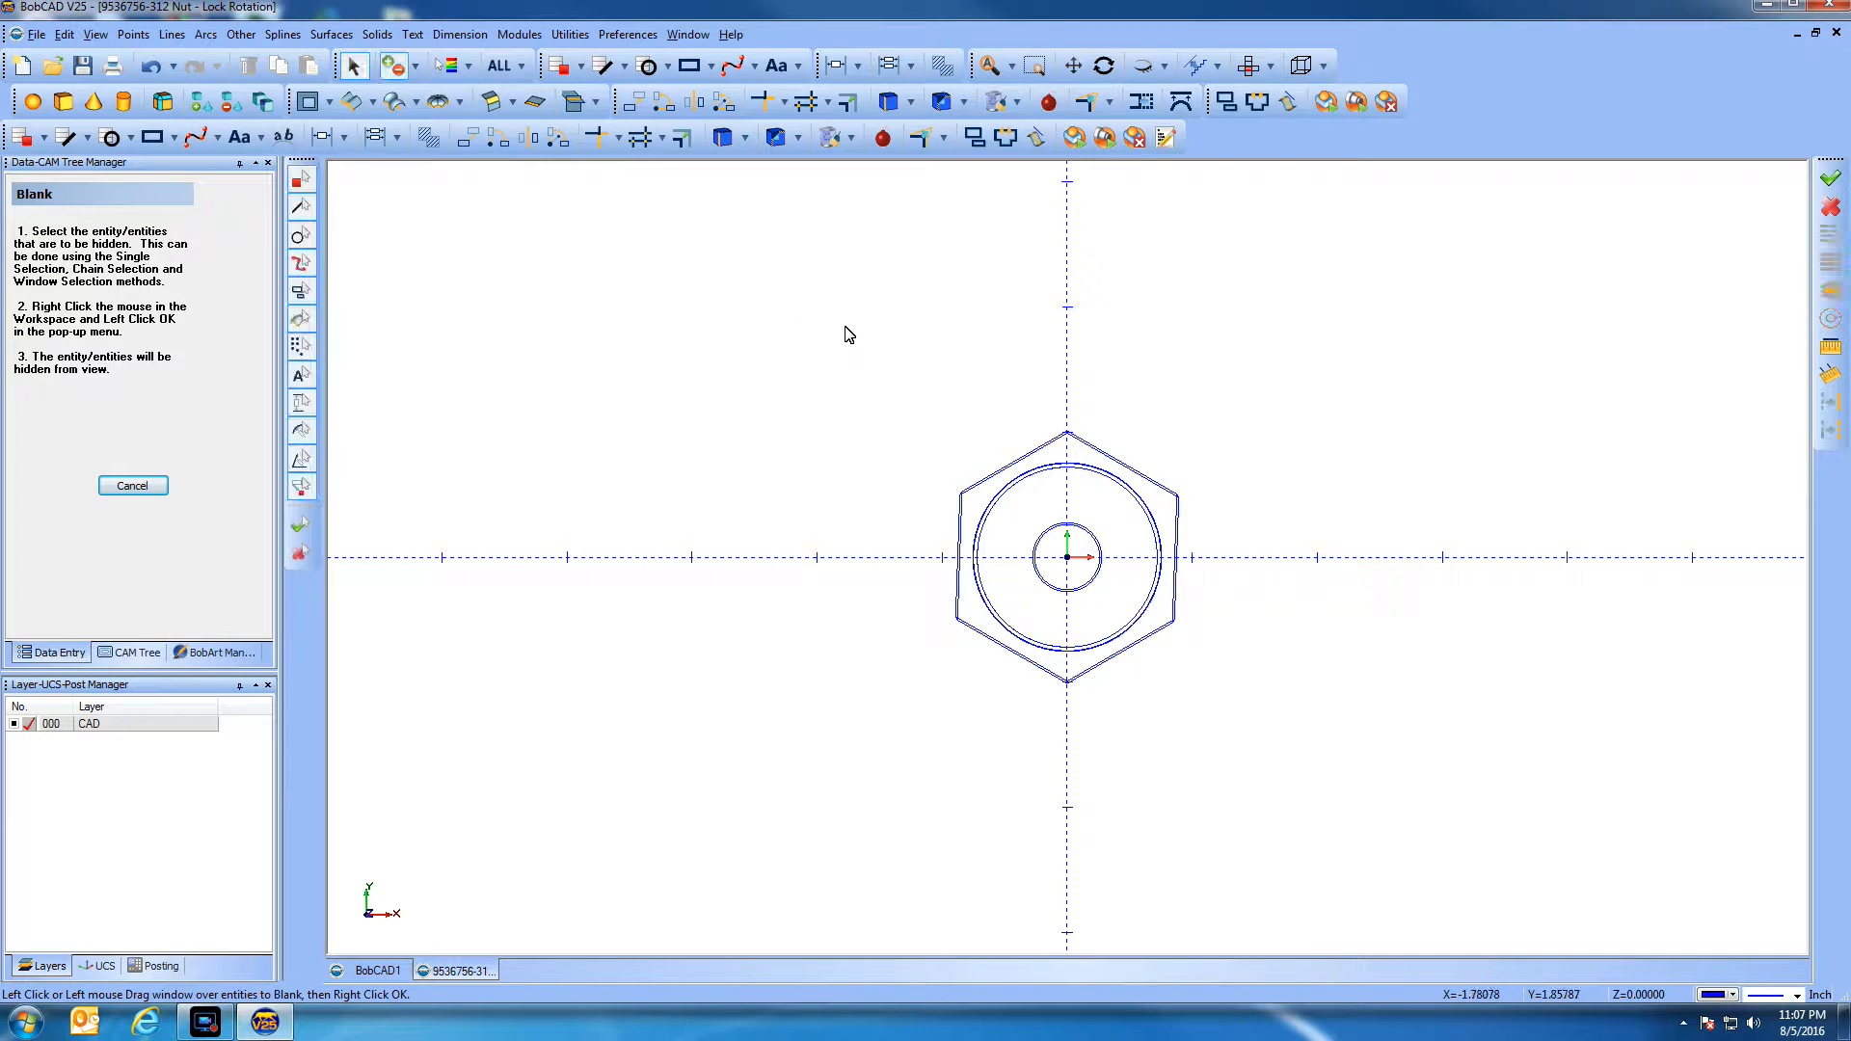
{"action": "key", "text": "Home"}
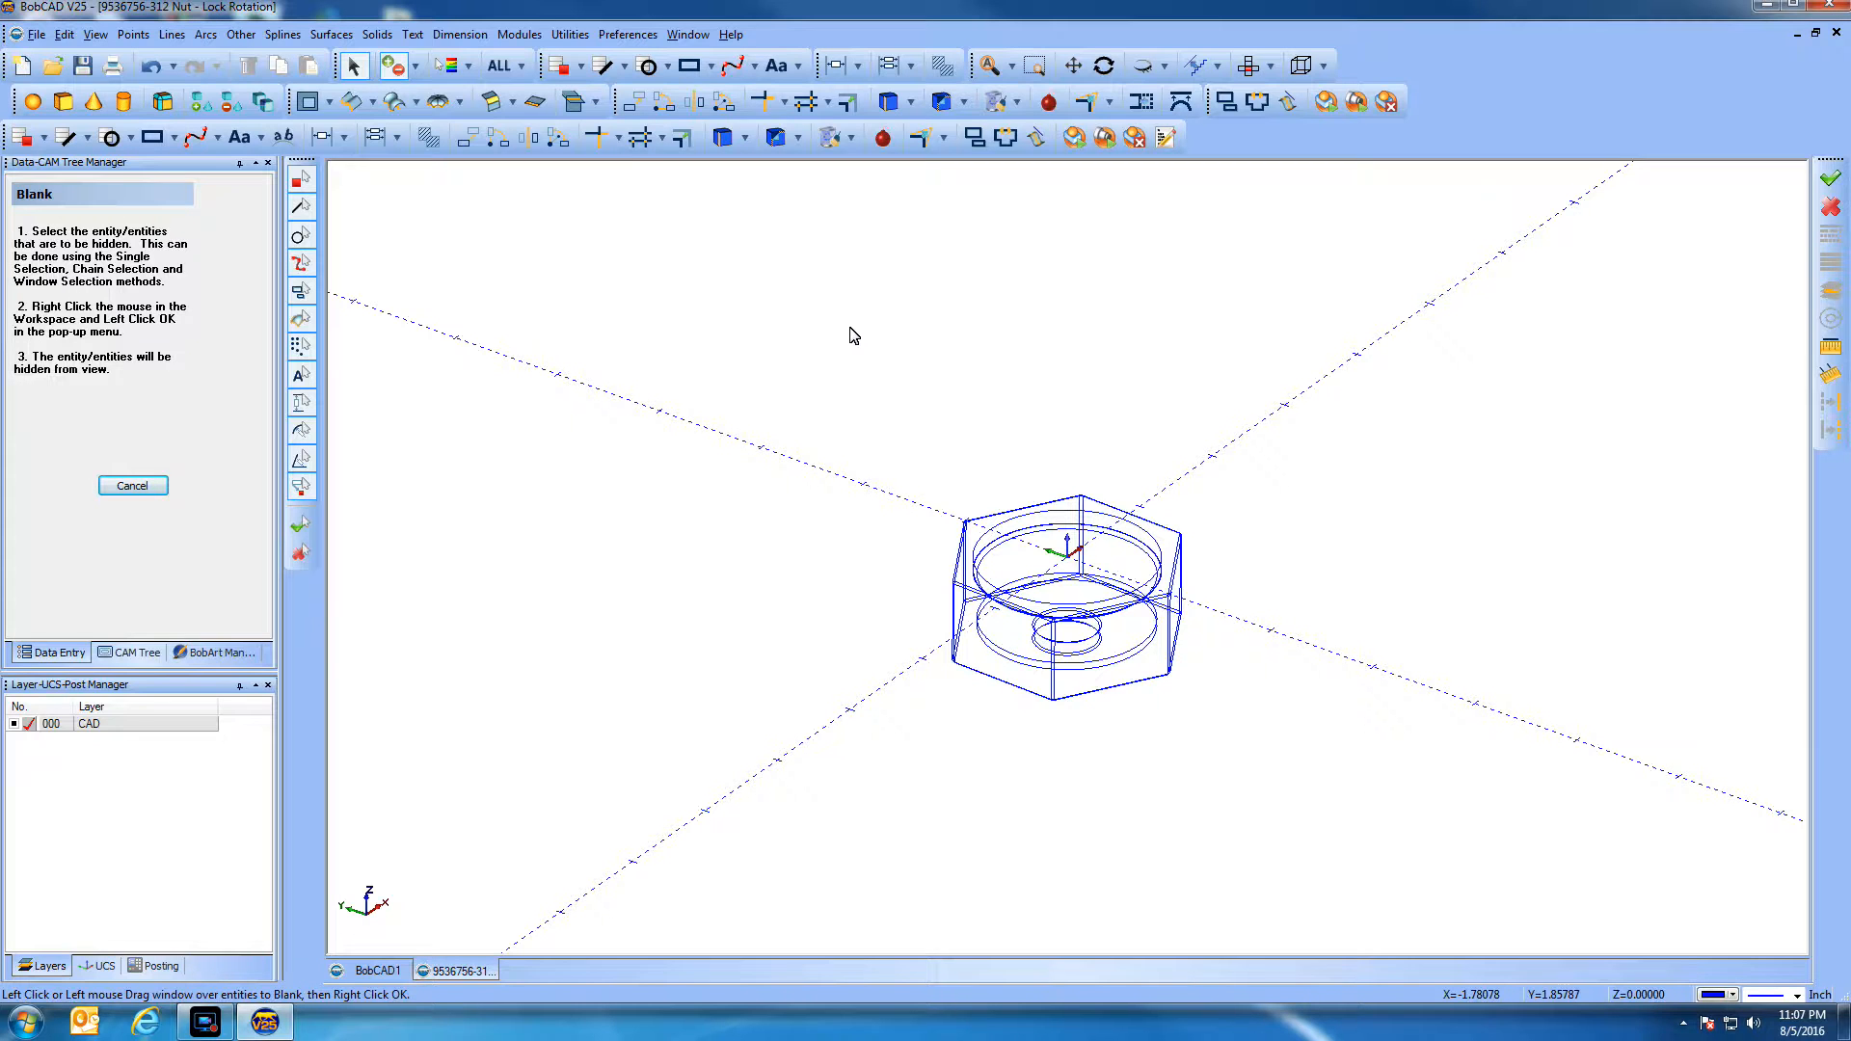
{"action": "right_click", "coordinate": [854, 376]}
{"action": "left_click", "coordinate": [885, 393]}
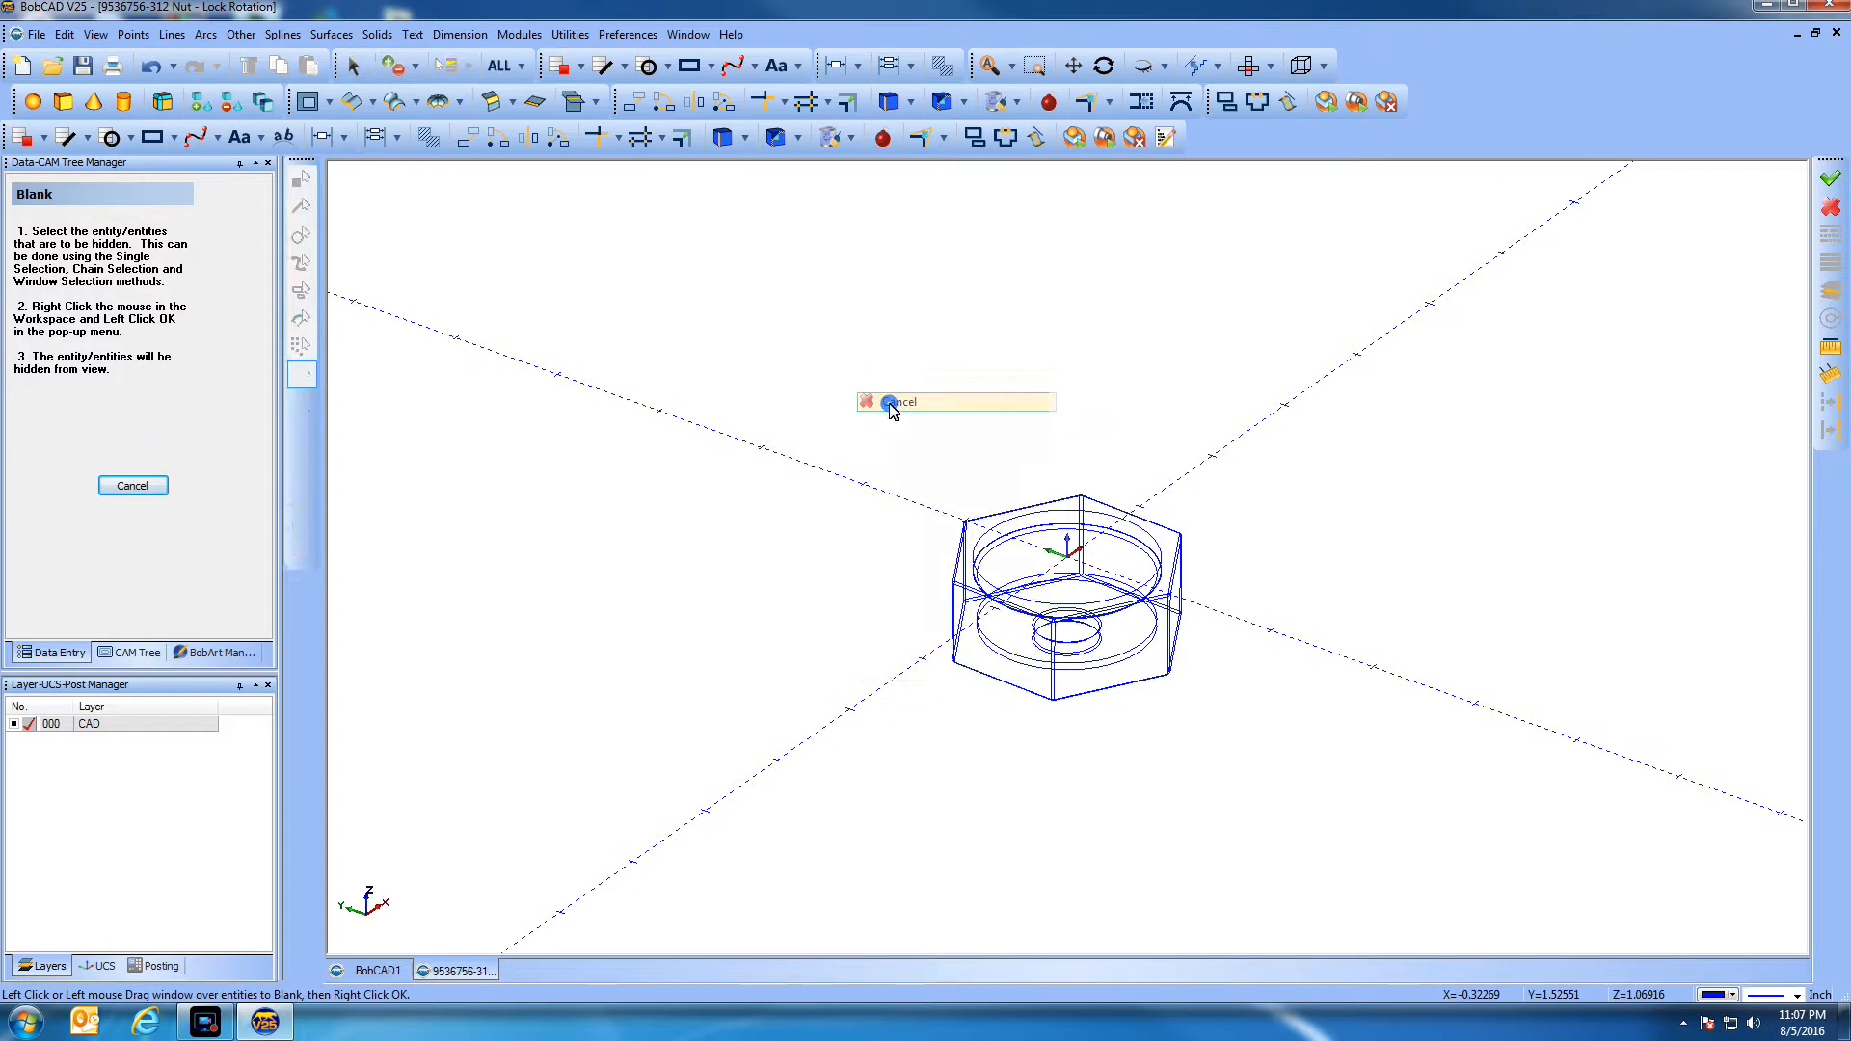
{"action": "right_click", "coordinate": [799, 316]}
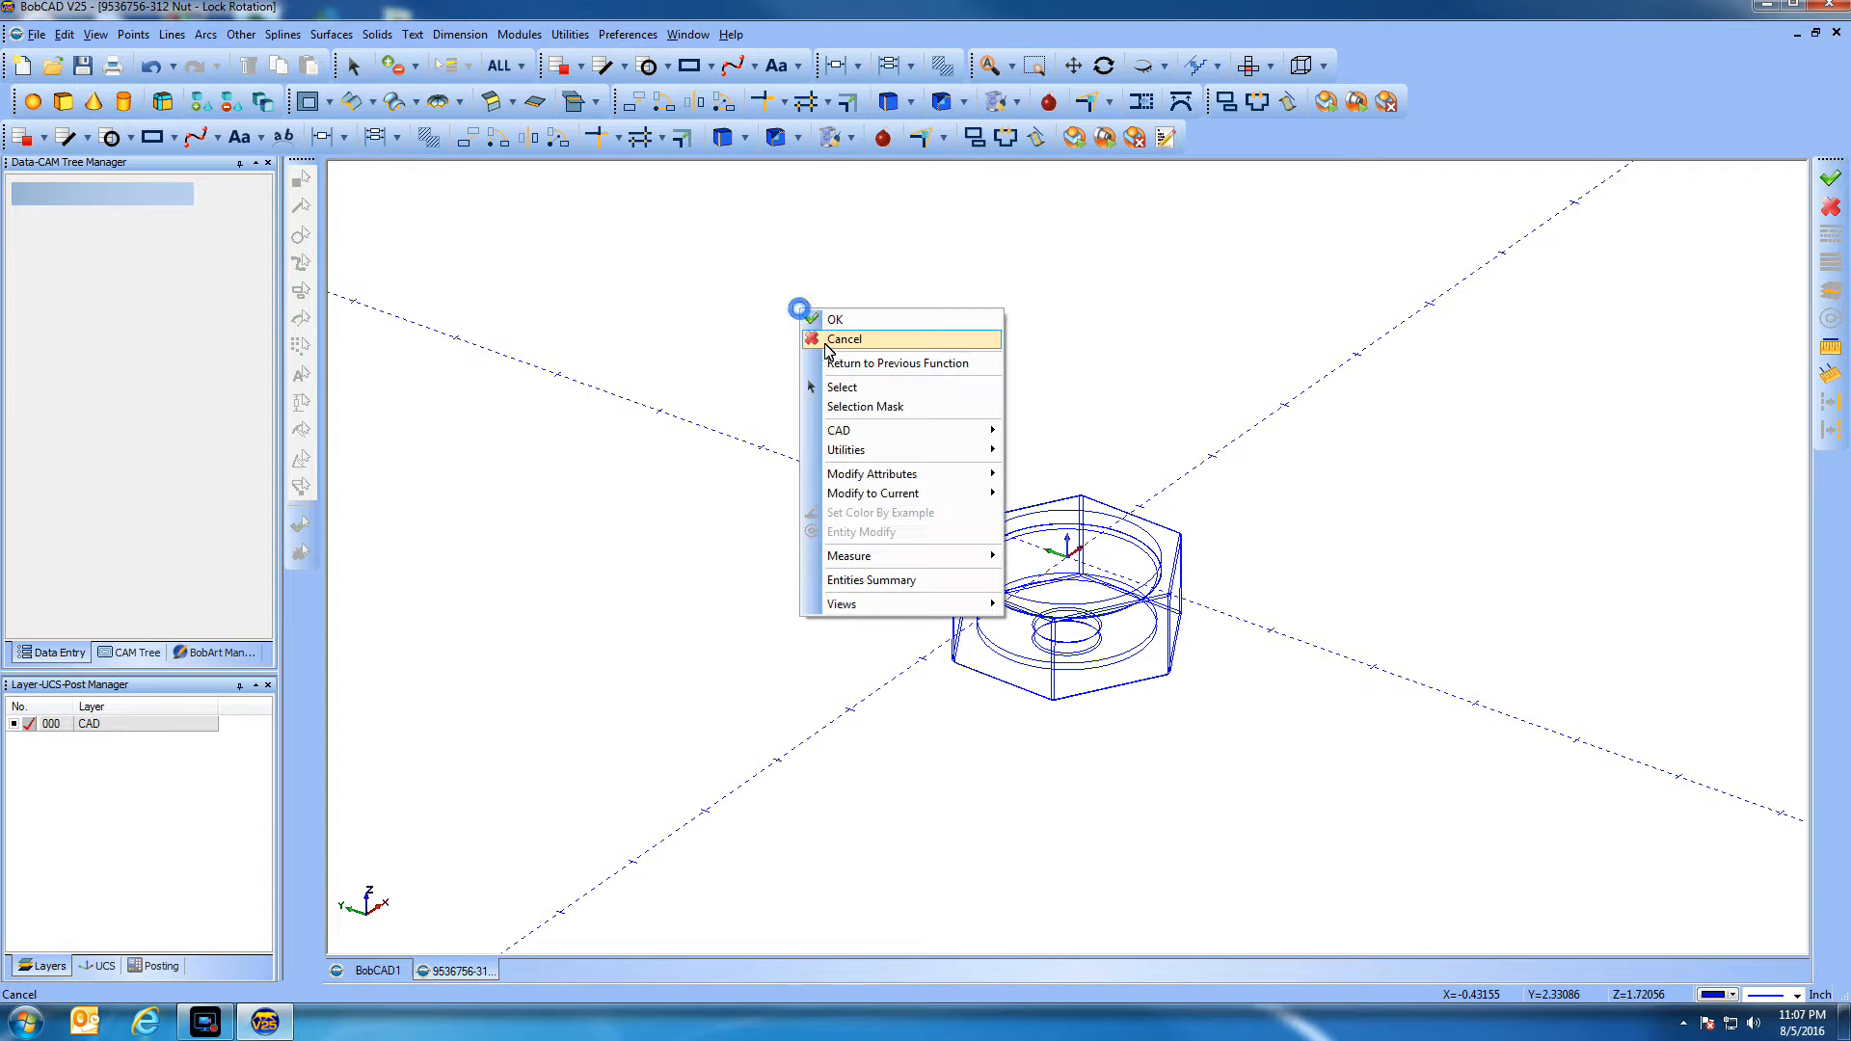
{"action": "left_click", "coordinate": [811, 339]}
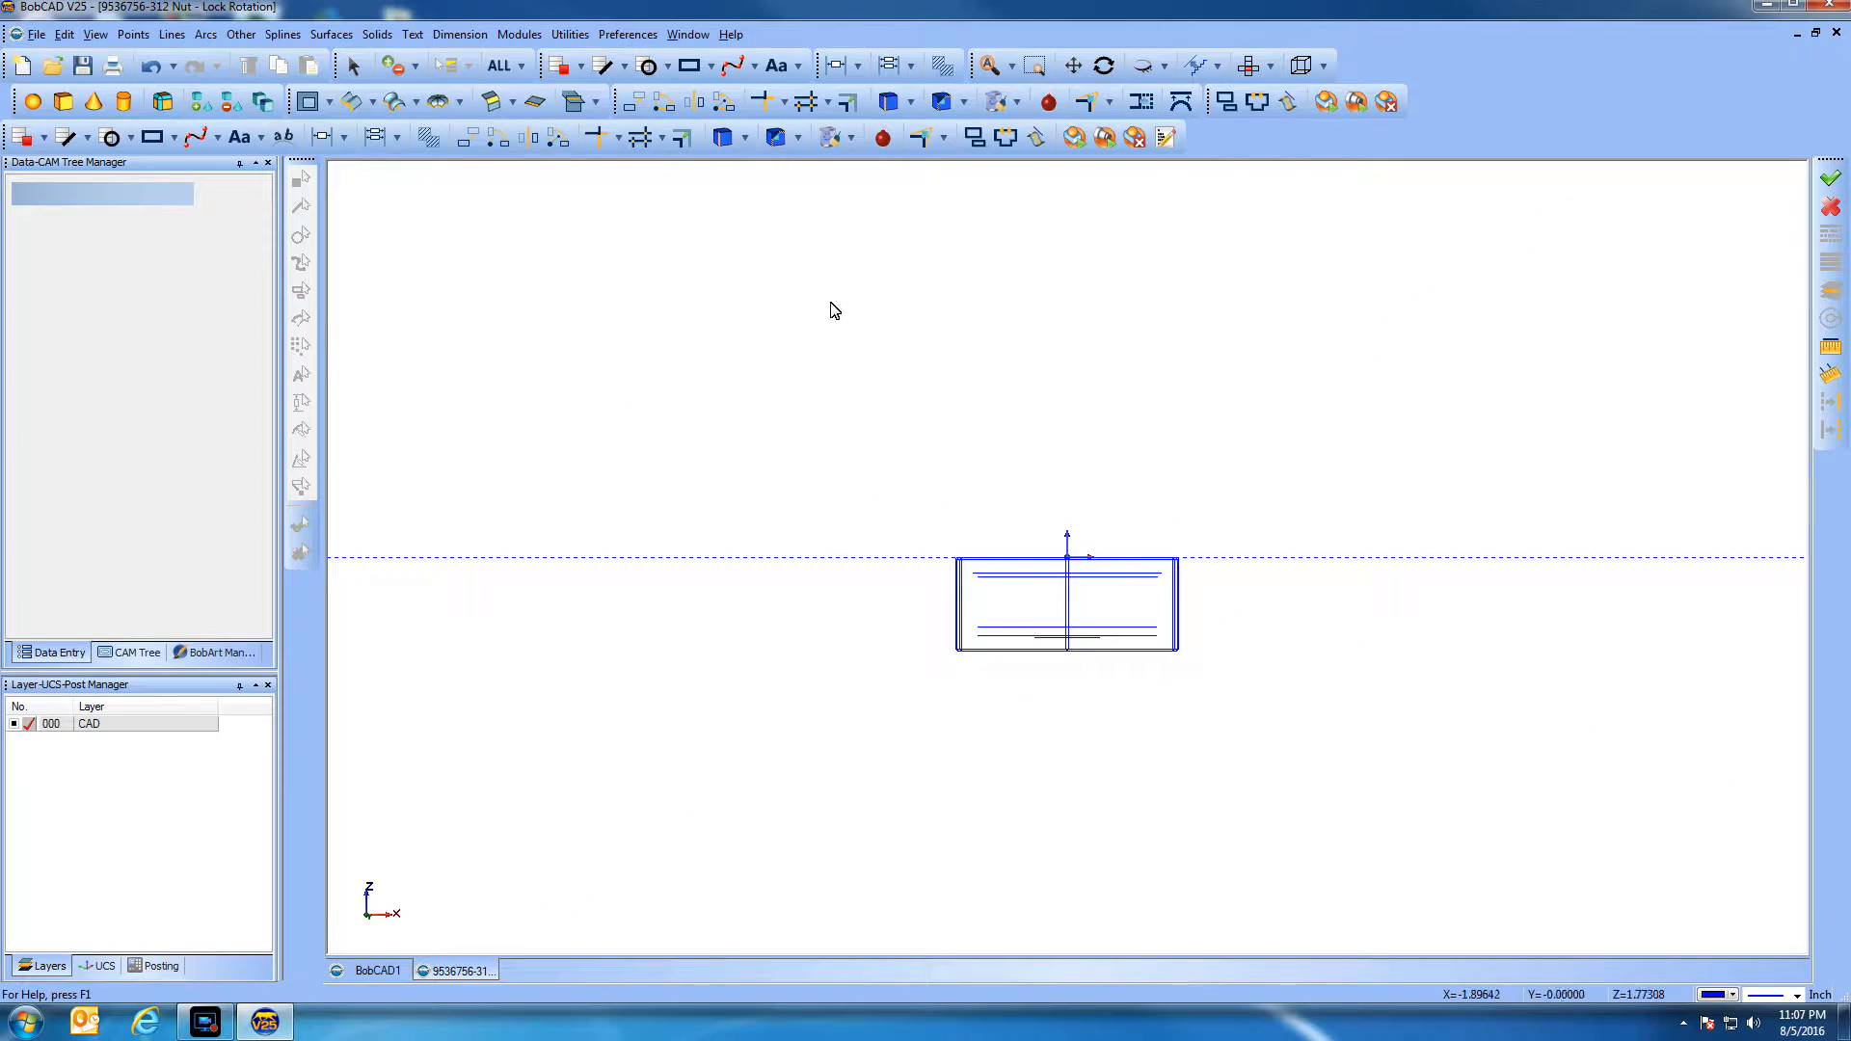
Remove all extracted edges below the nut's top face, keeping only the geometry on the Z0 plane
{"action": "right_click", "coordinate": [875, 584]}
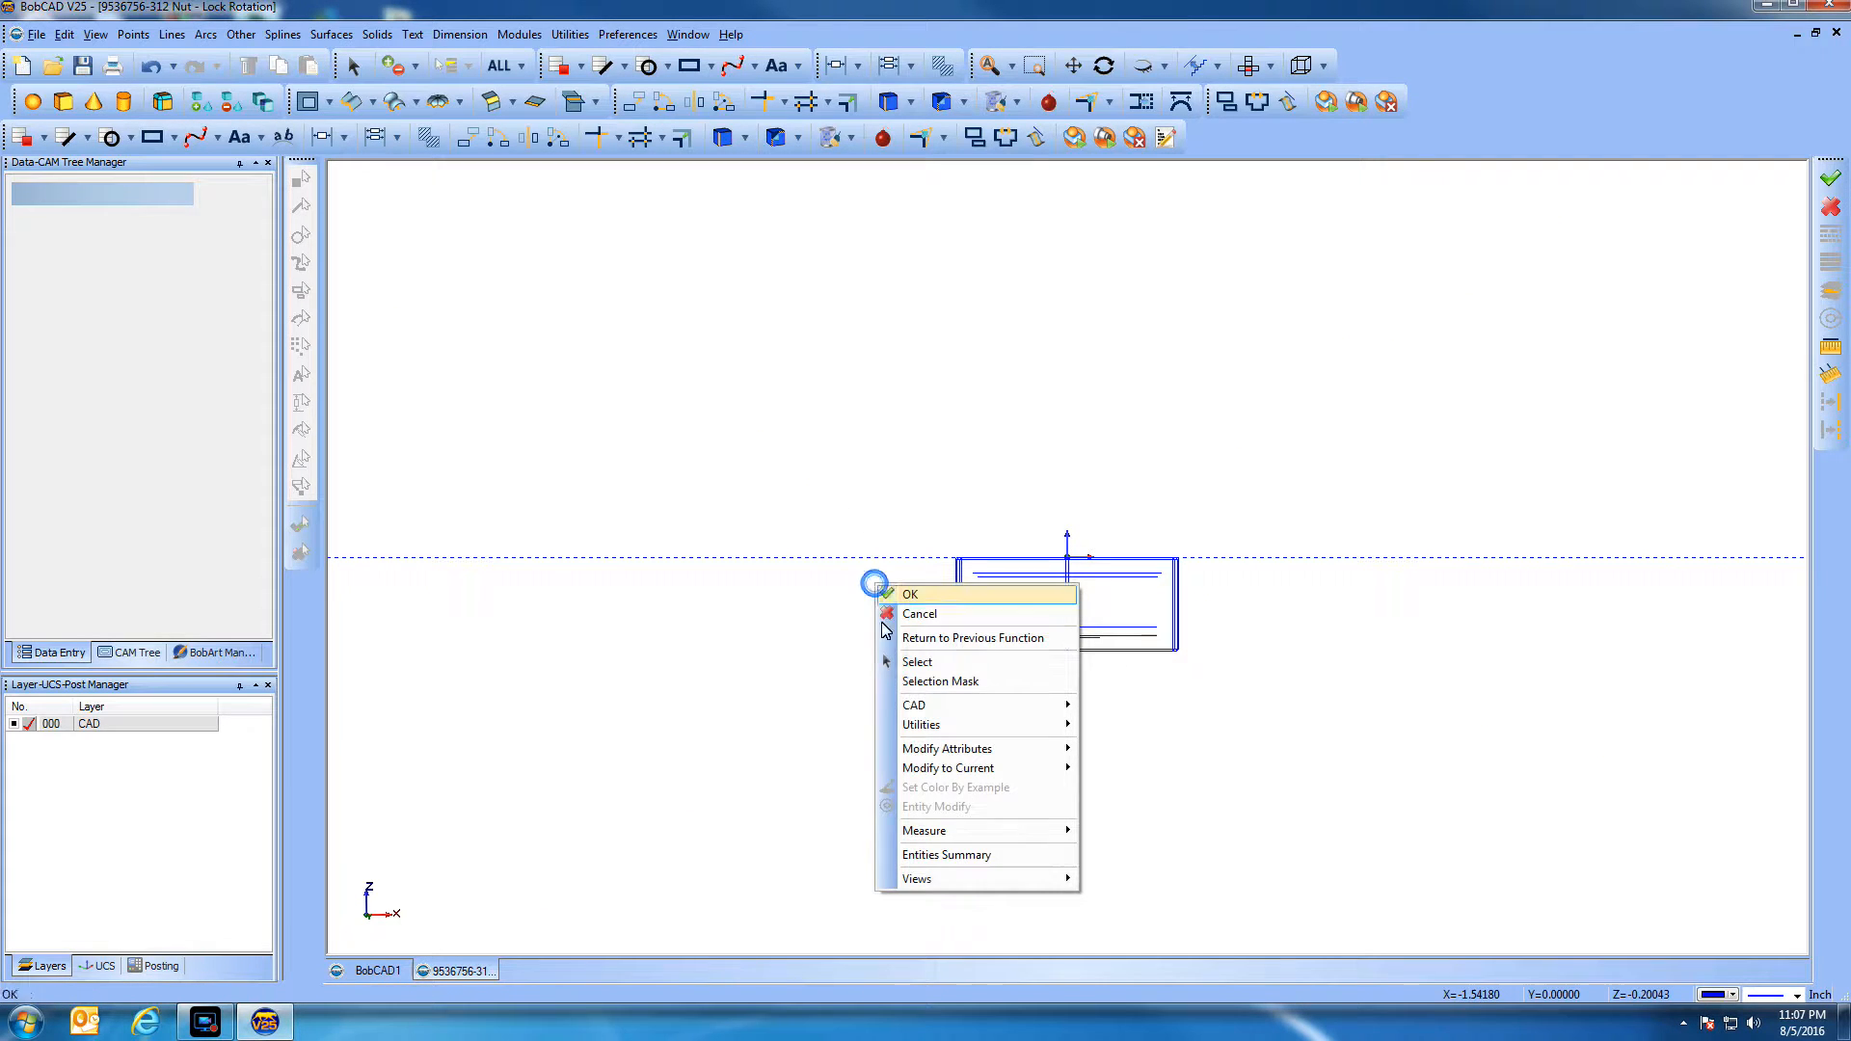
{"action": "left_click", "coordinate": [898, 664]}
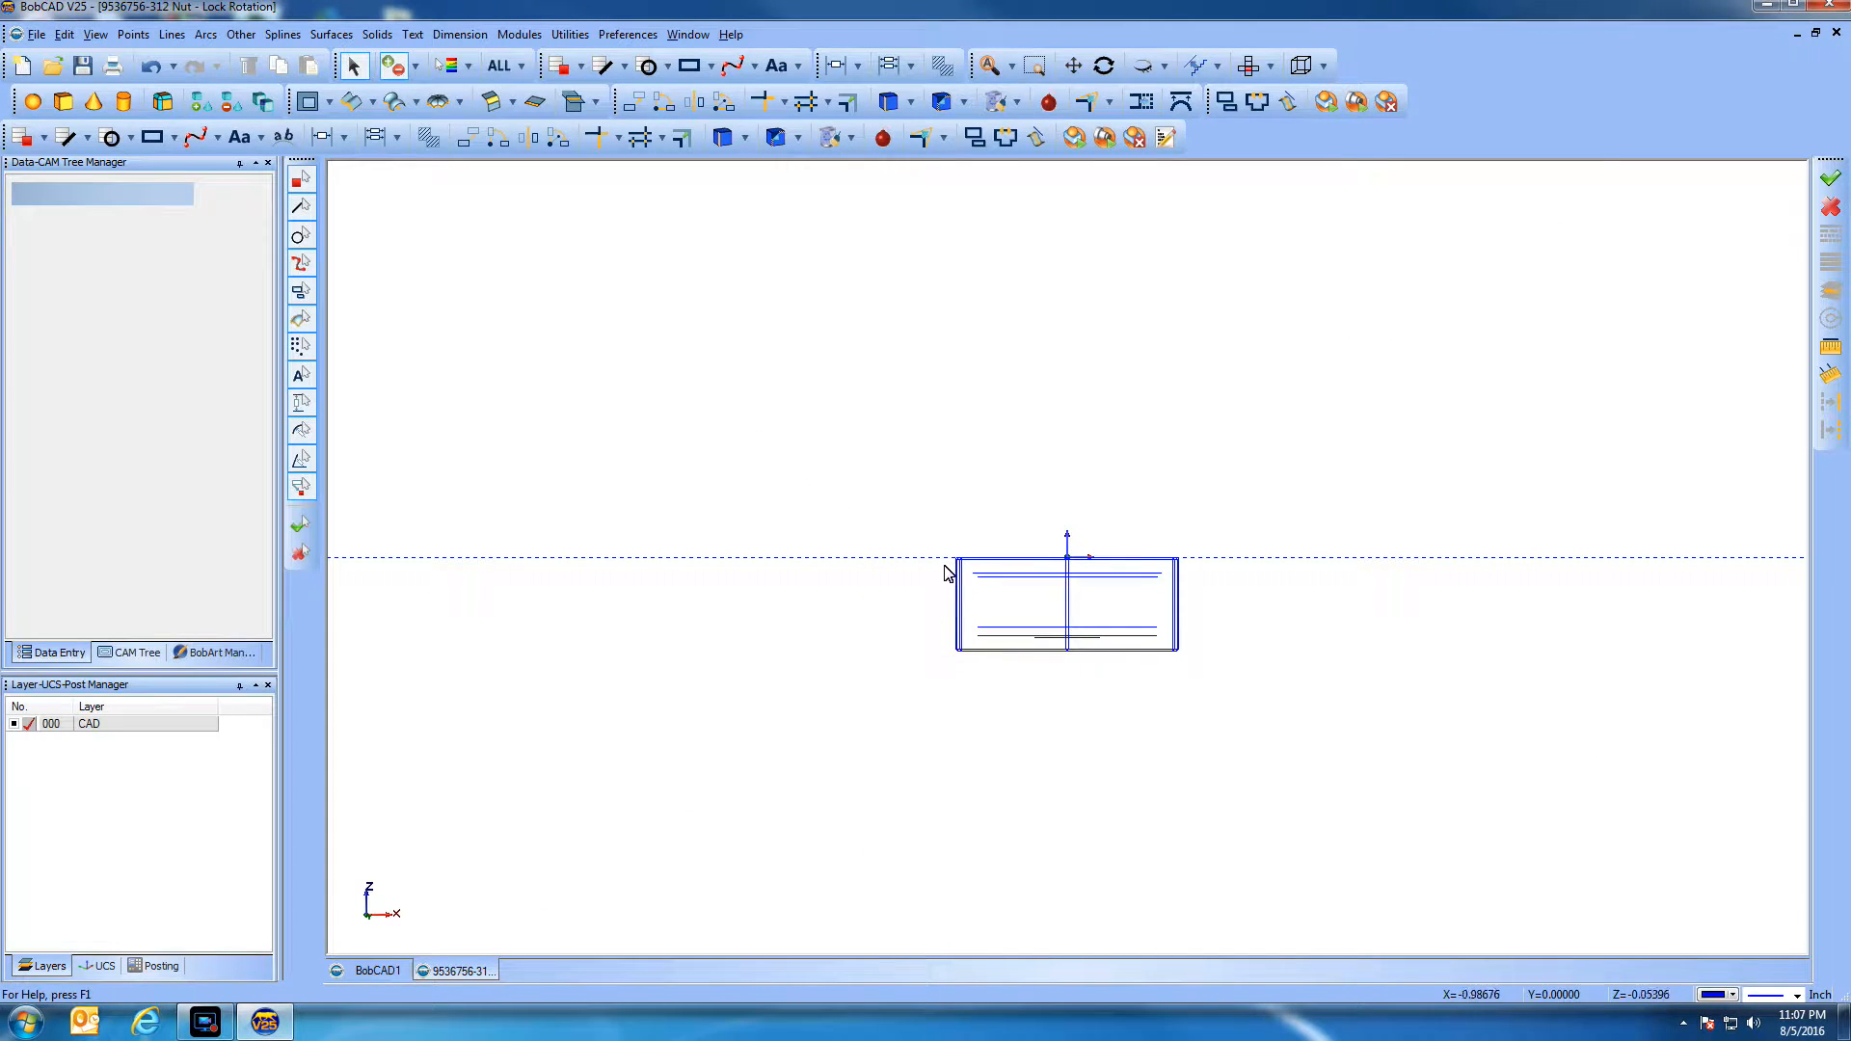
{"action": "left_click_drag", "start_coordinate": [944, 563], "coordinate": [1232, 686]}
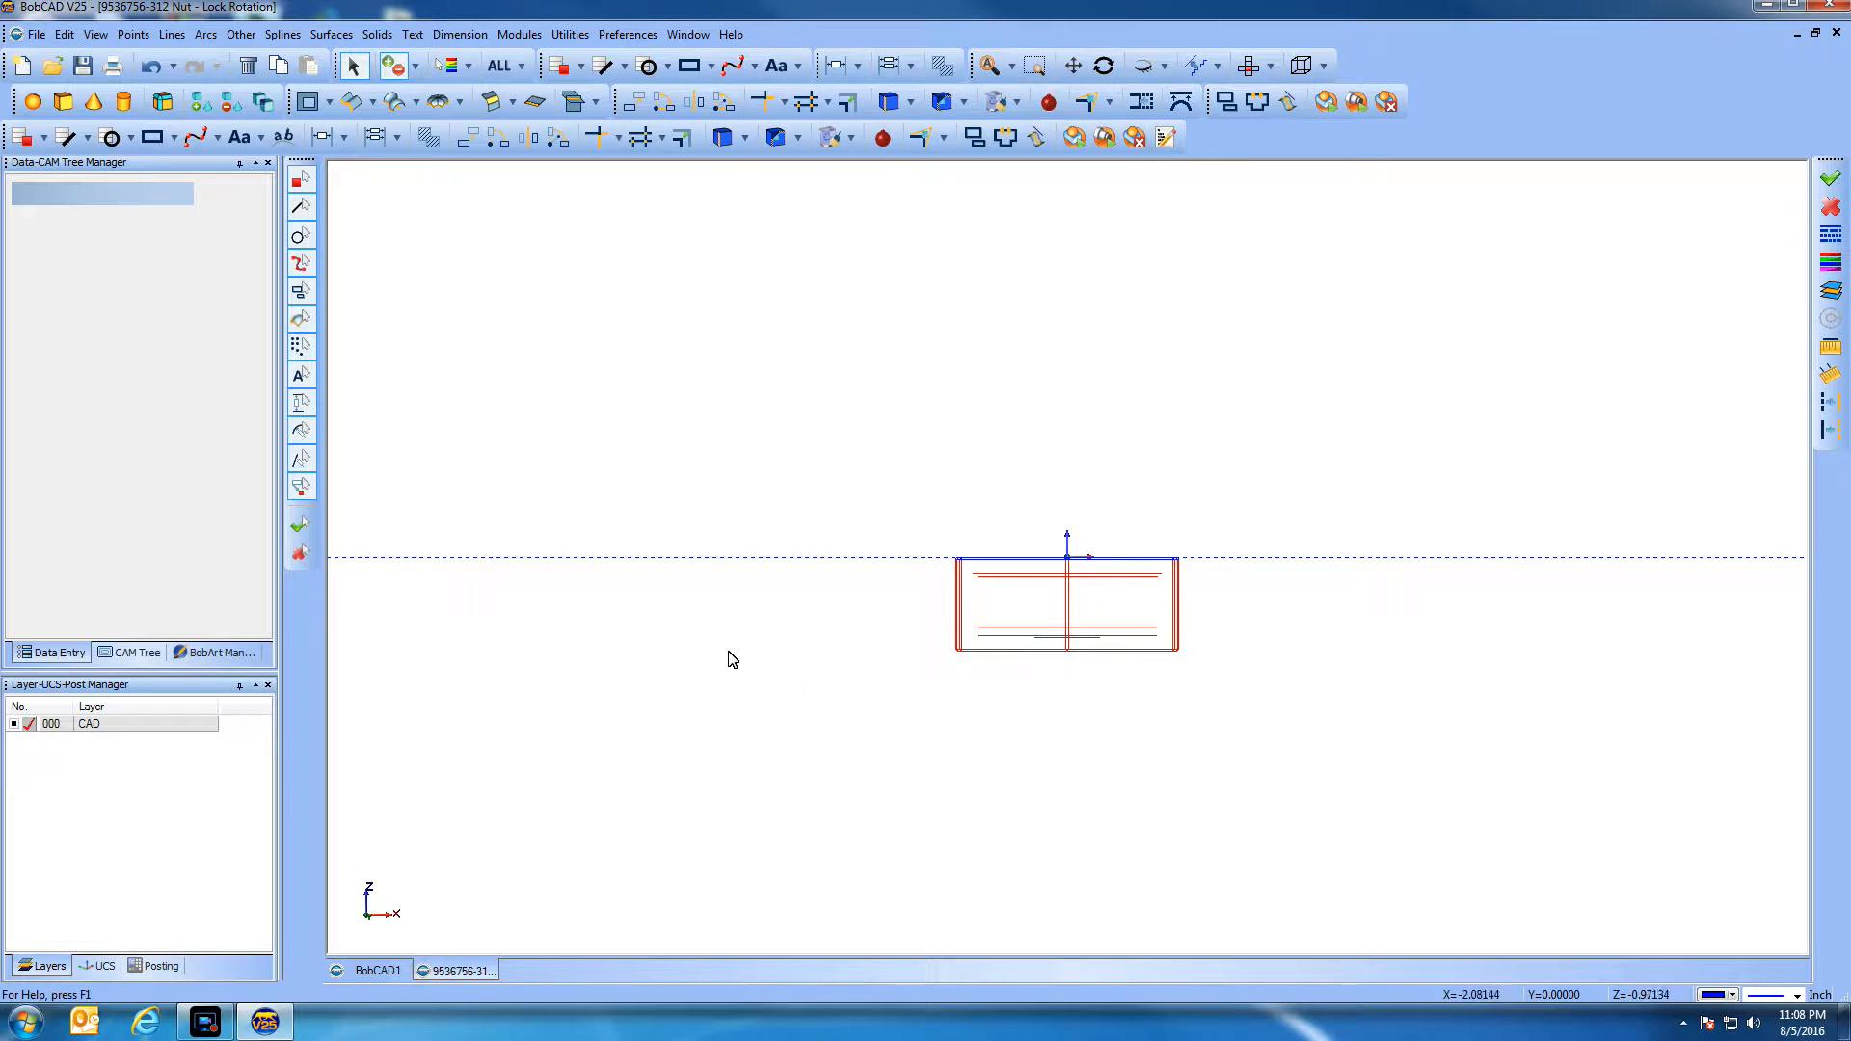
{"action": "right_click", "coordinate": [749, 417]}
{"action": "left_click", "coordinate": [791, 447]}
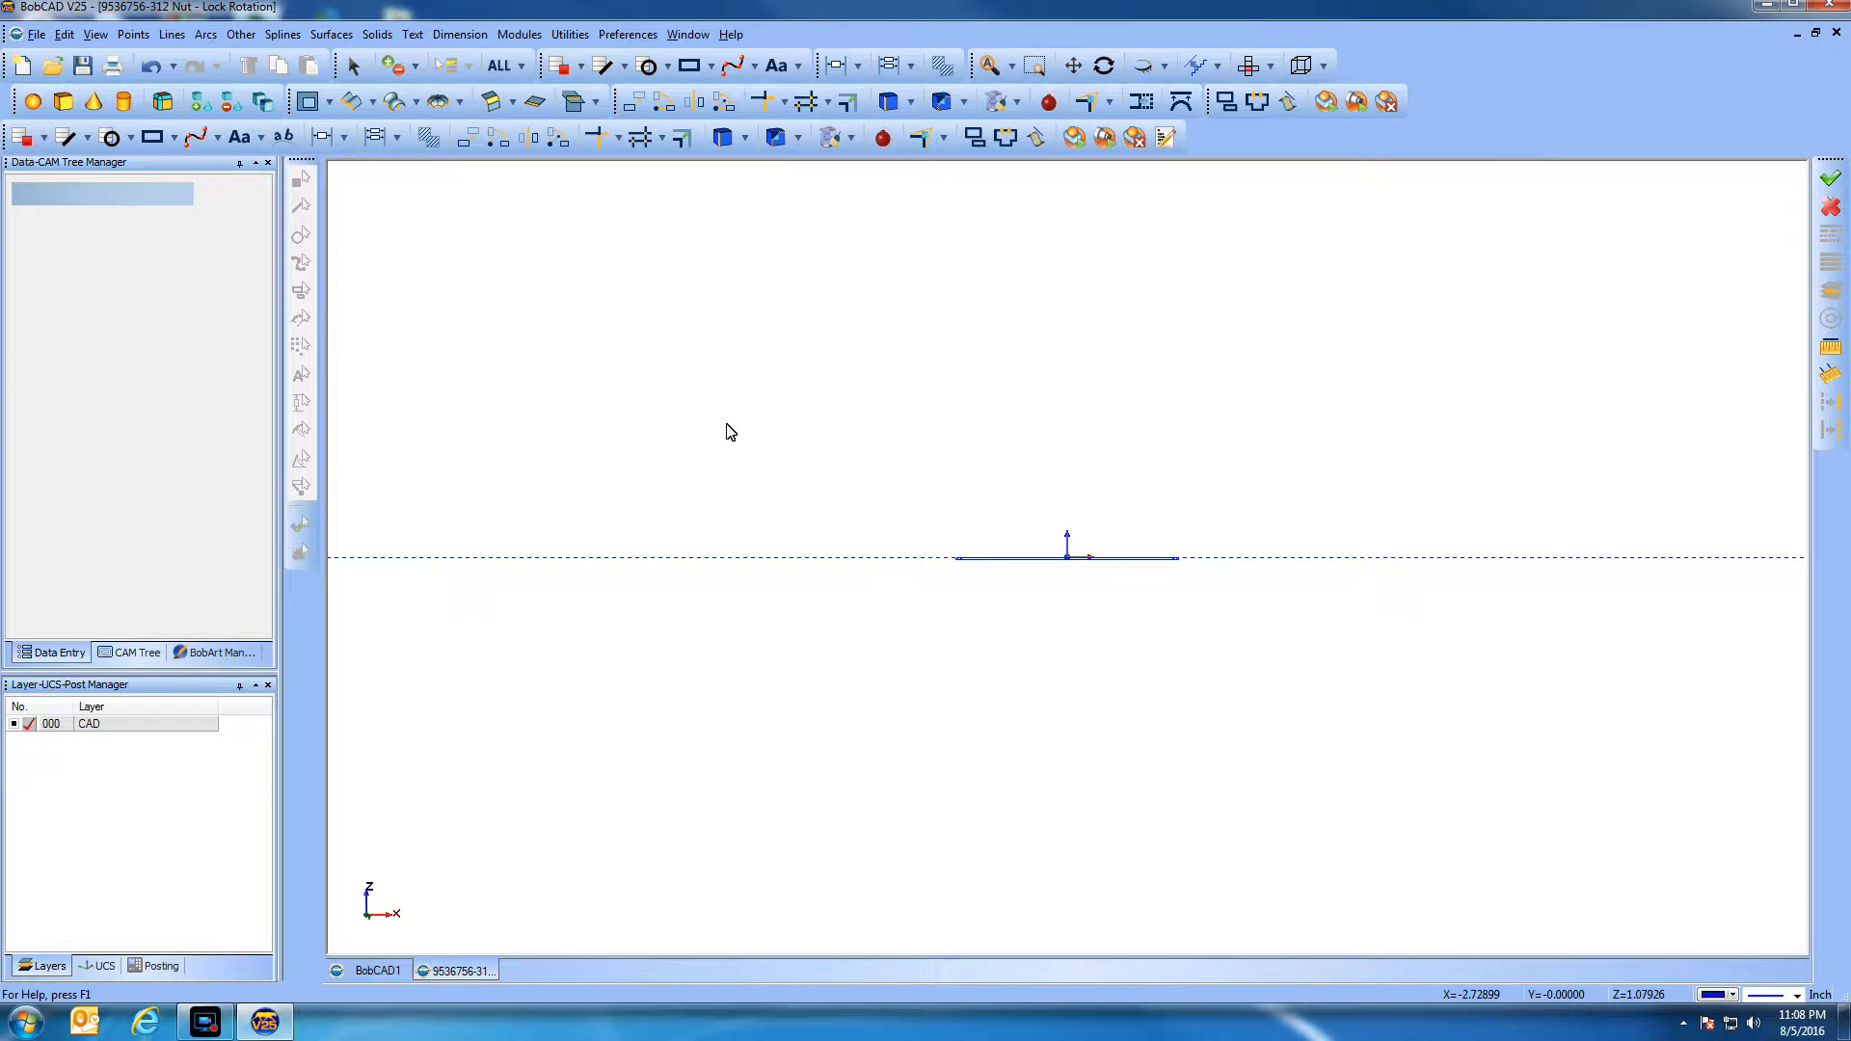
Measure the circle inside the hexagon as a single entity in the top view
{"action": "key", "text": "t"}
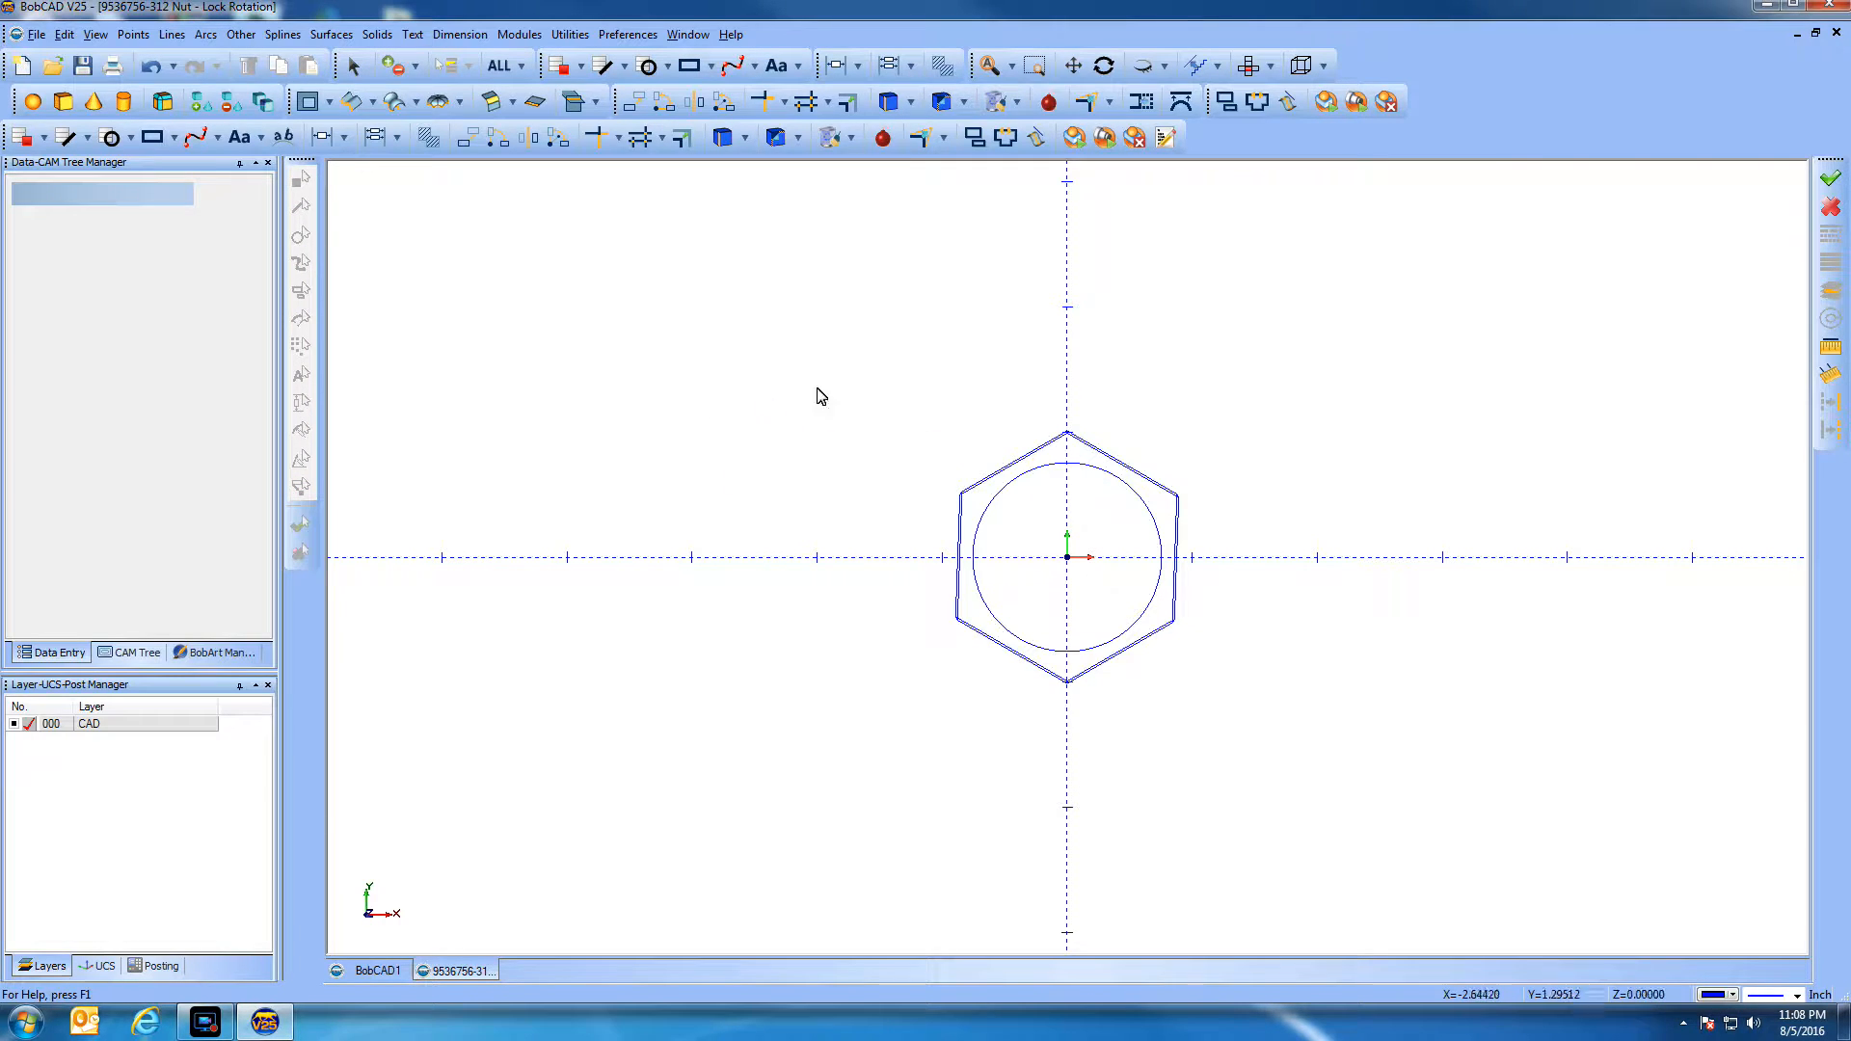
{"action": "right_click", "coordinate": [1264, 383]}
{"action": "mouse_move", "coordinate": [1338, 633]}
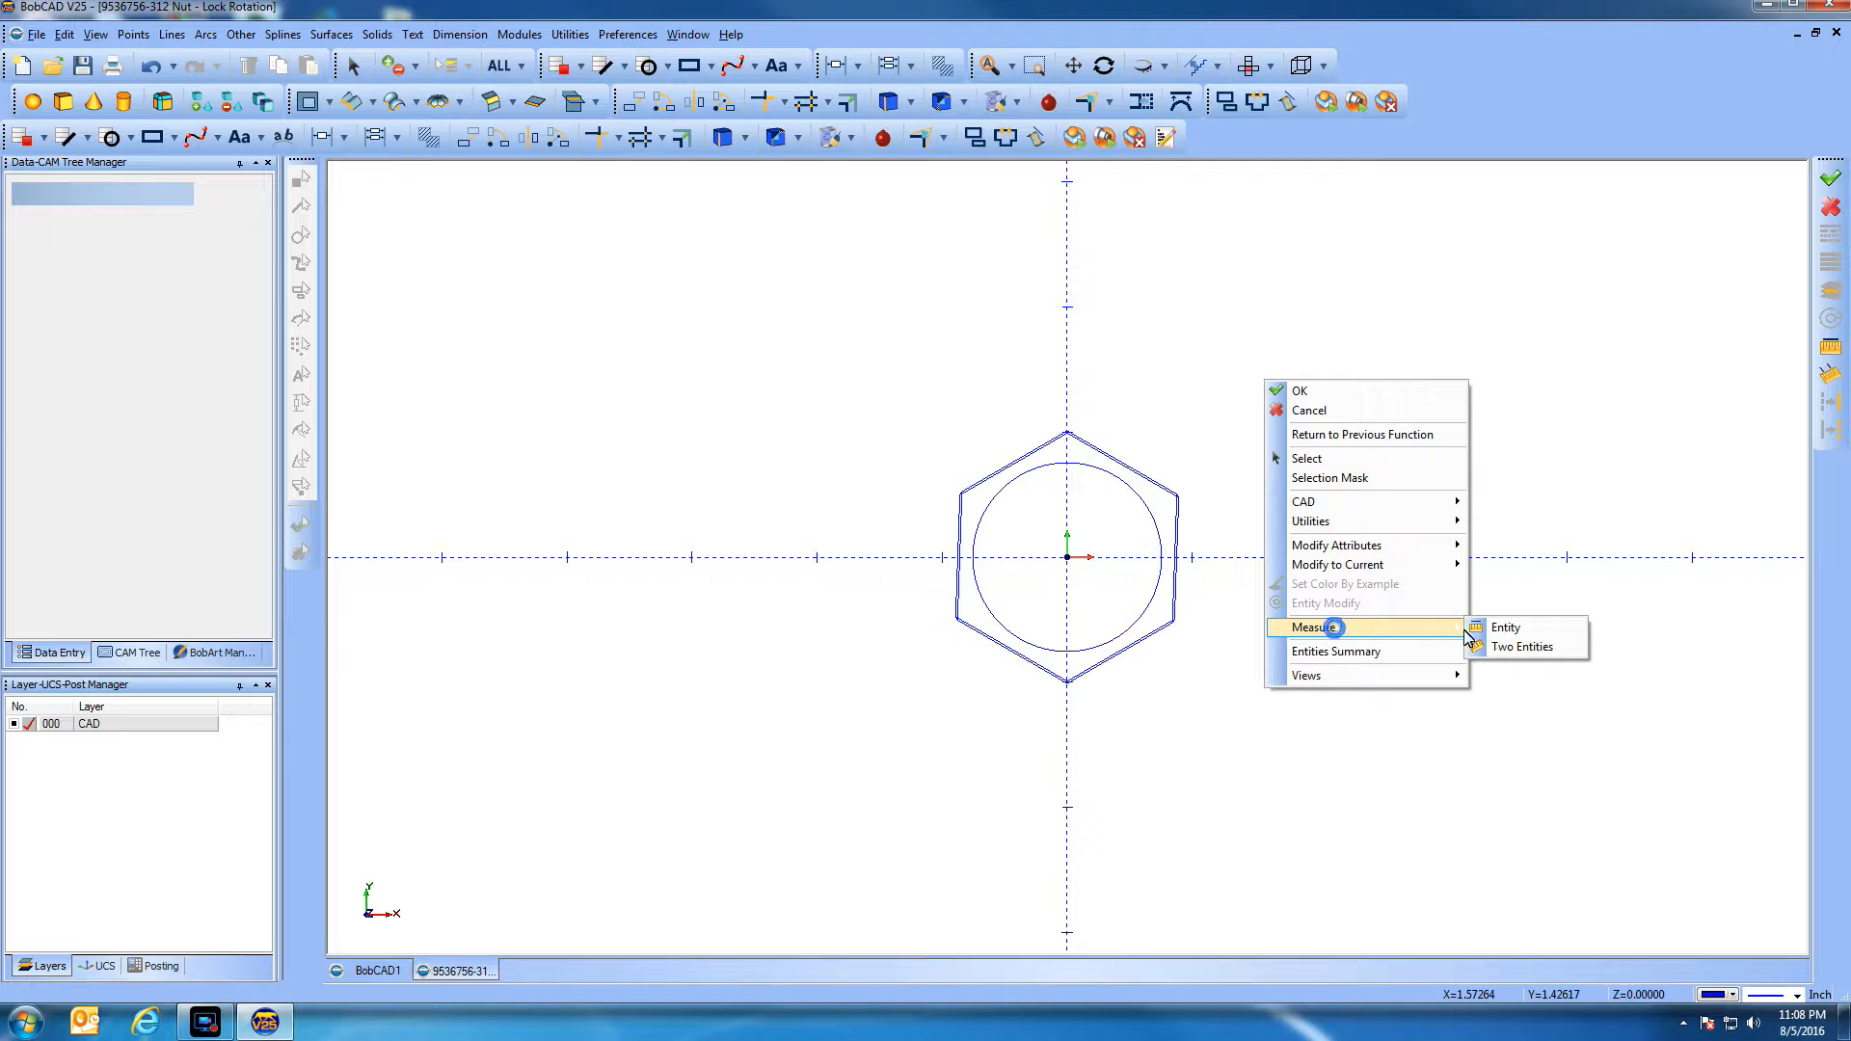
{"action": "left_click", "coordinate": [1499, 630]}
{"action": "left_click", "coordinate": [1148, 509]}
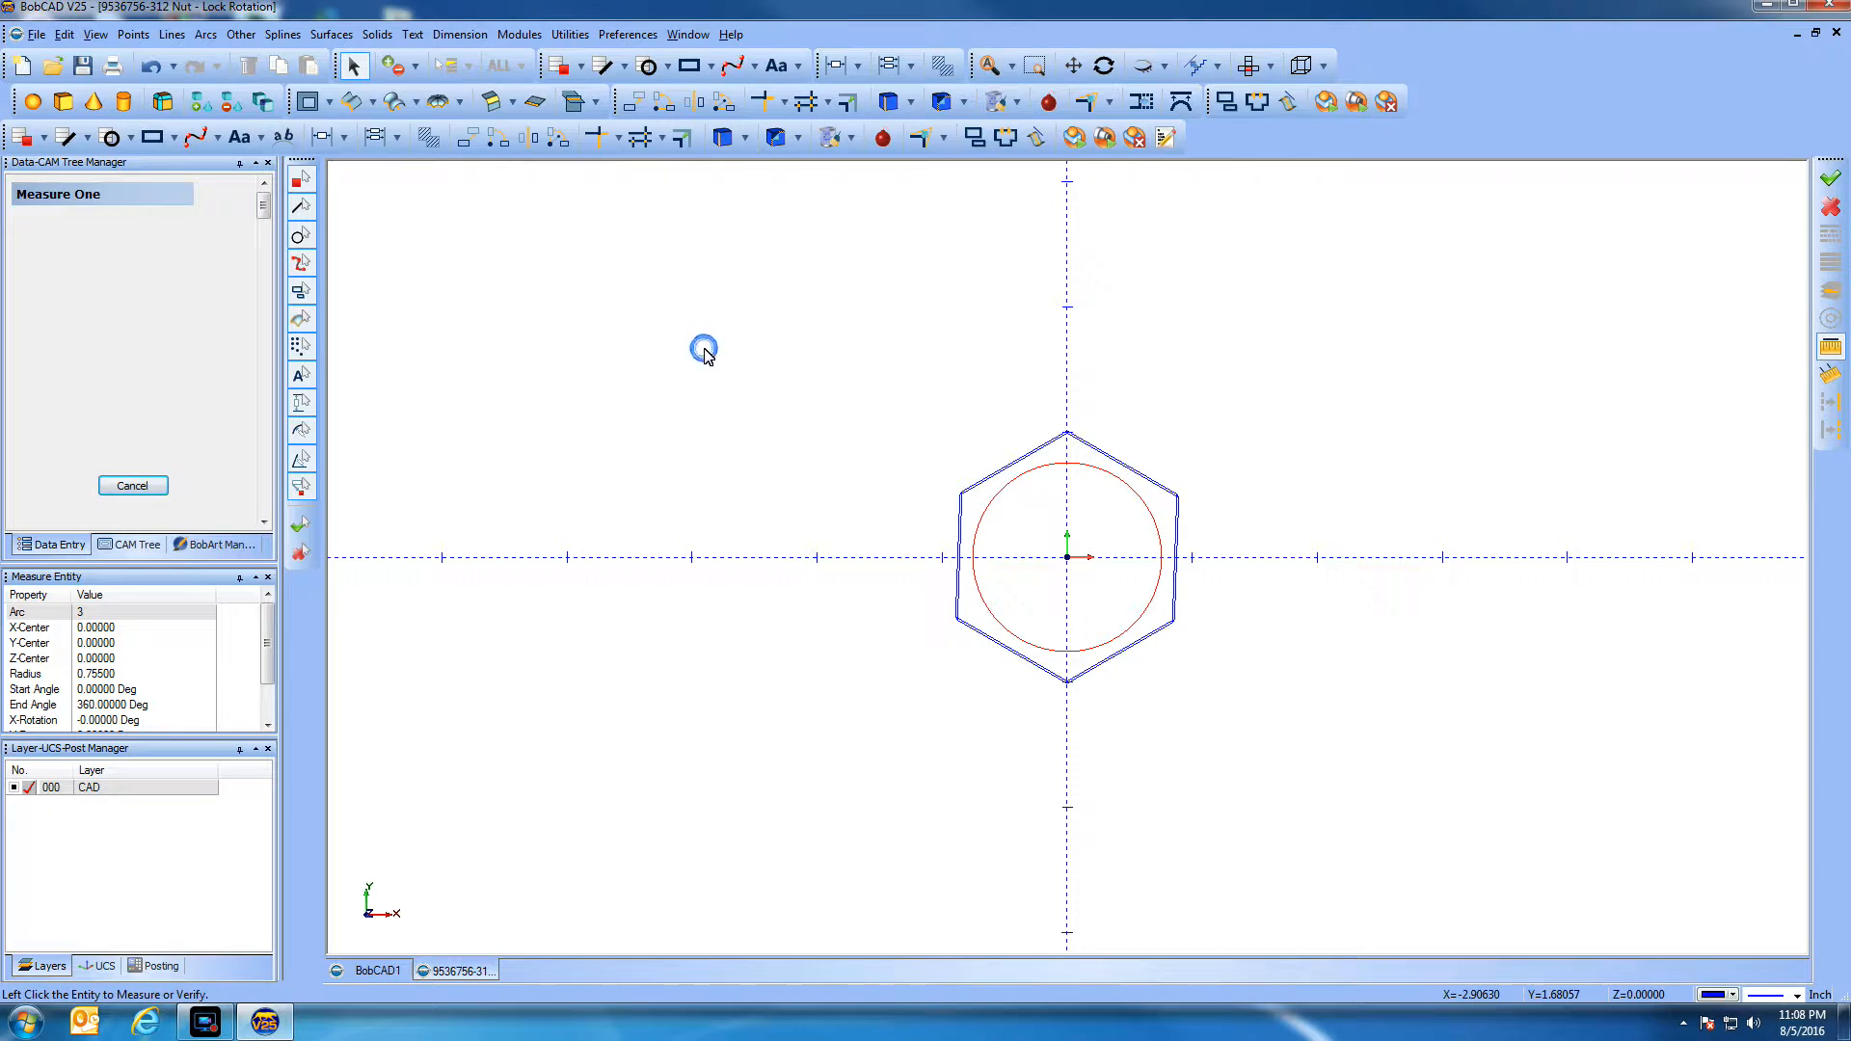
{"action": "key", "text": "Escape"}
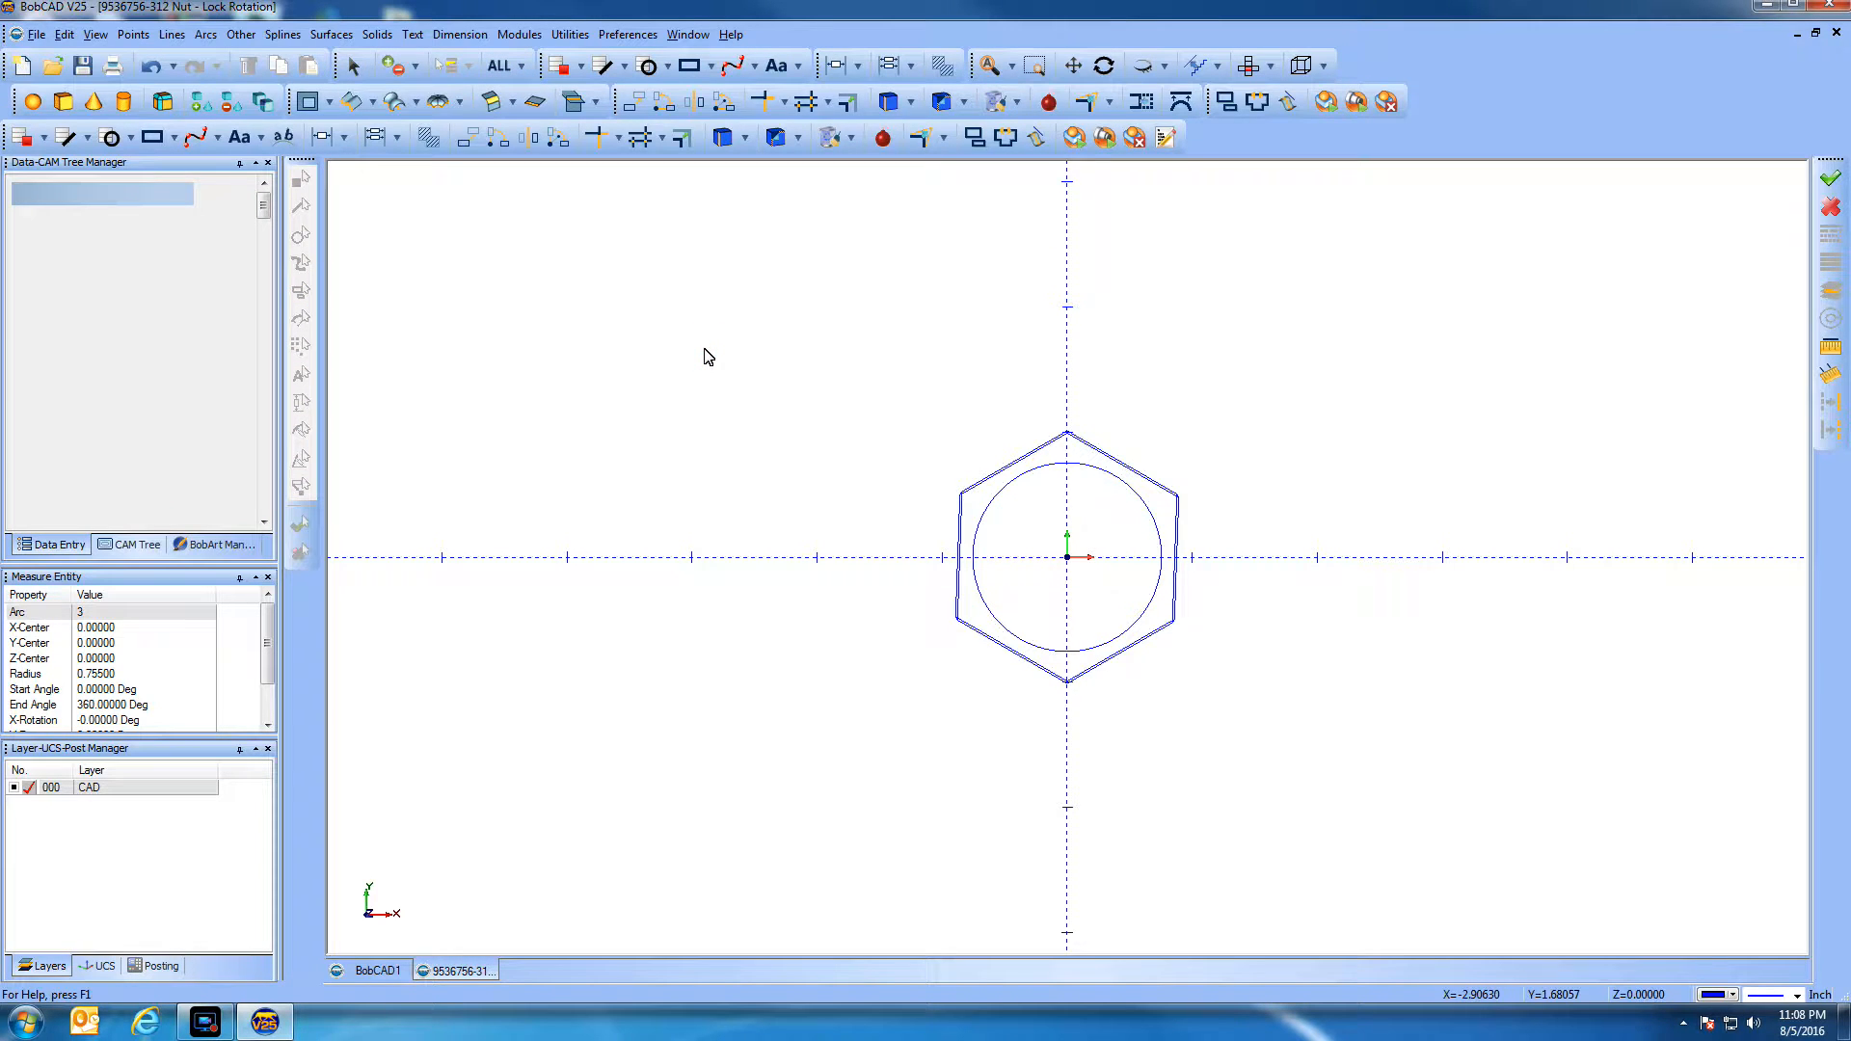
Measure the circle again and examine its X, Y and Z center coordinates and its radius
{"action": "right_click", "coordinate": [1482, 383]}
{"action": "mouse_move", "coordinate": [1533, 628]}
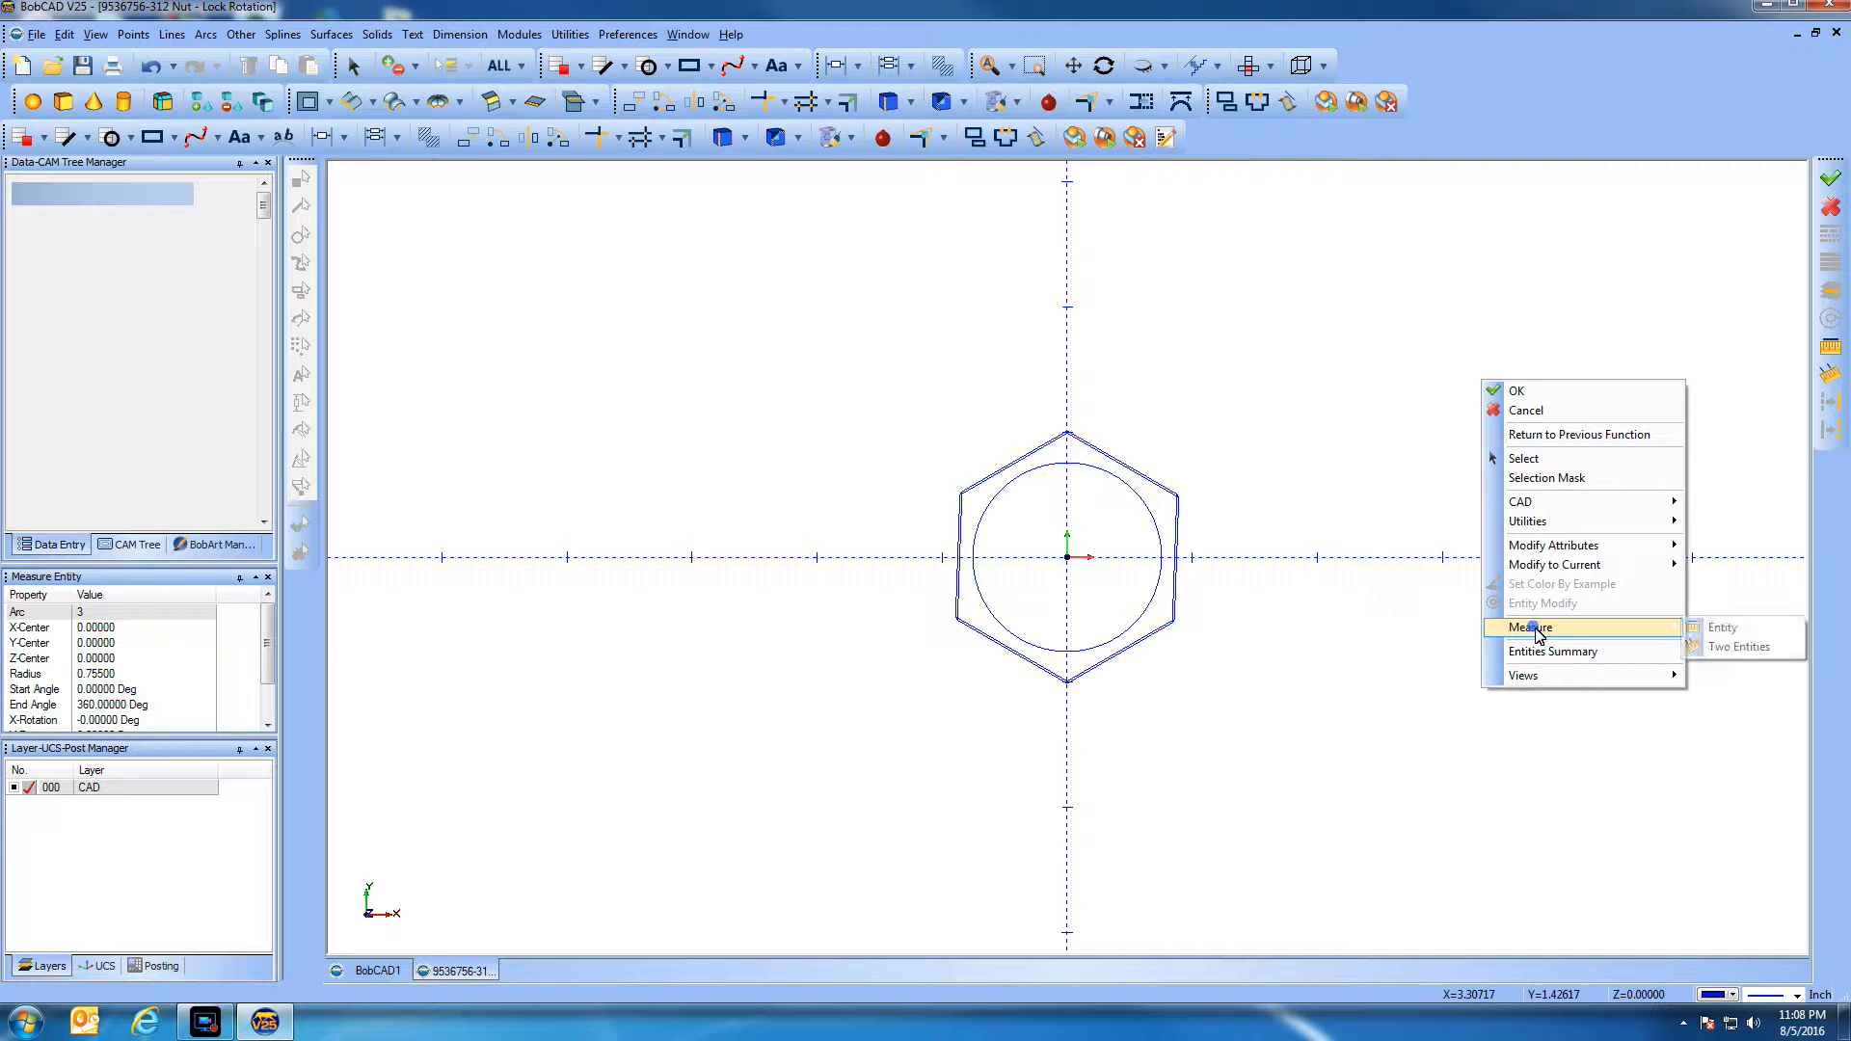
{"action": "left_click", "coordinate": [1712, 632]}
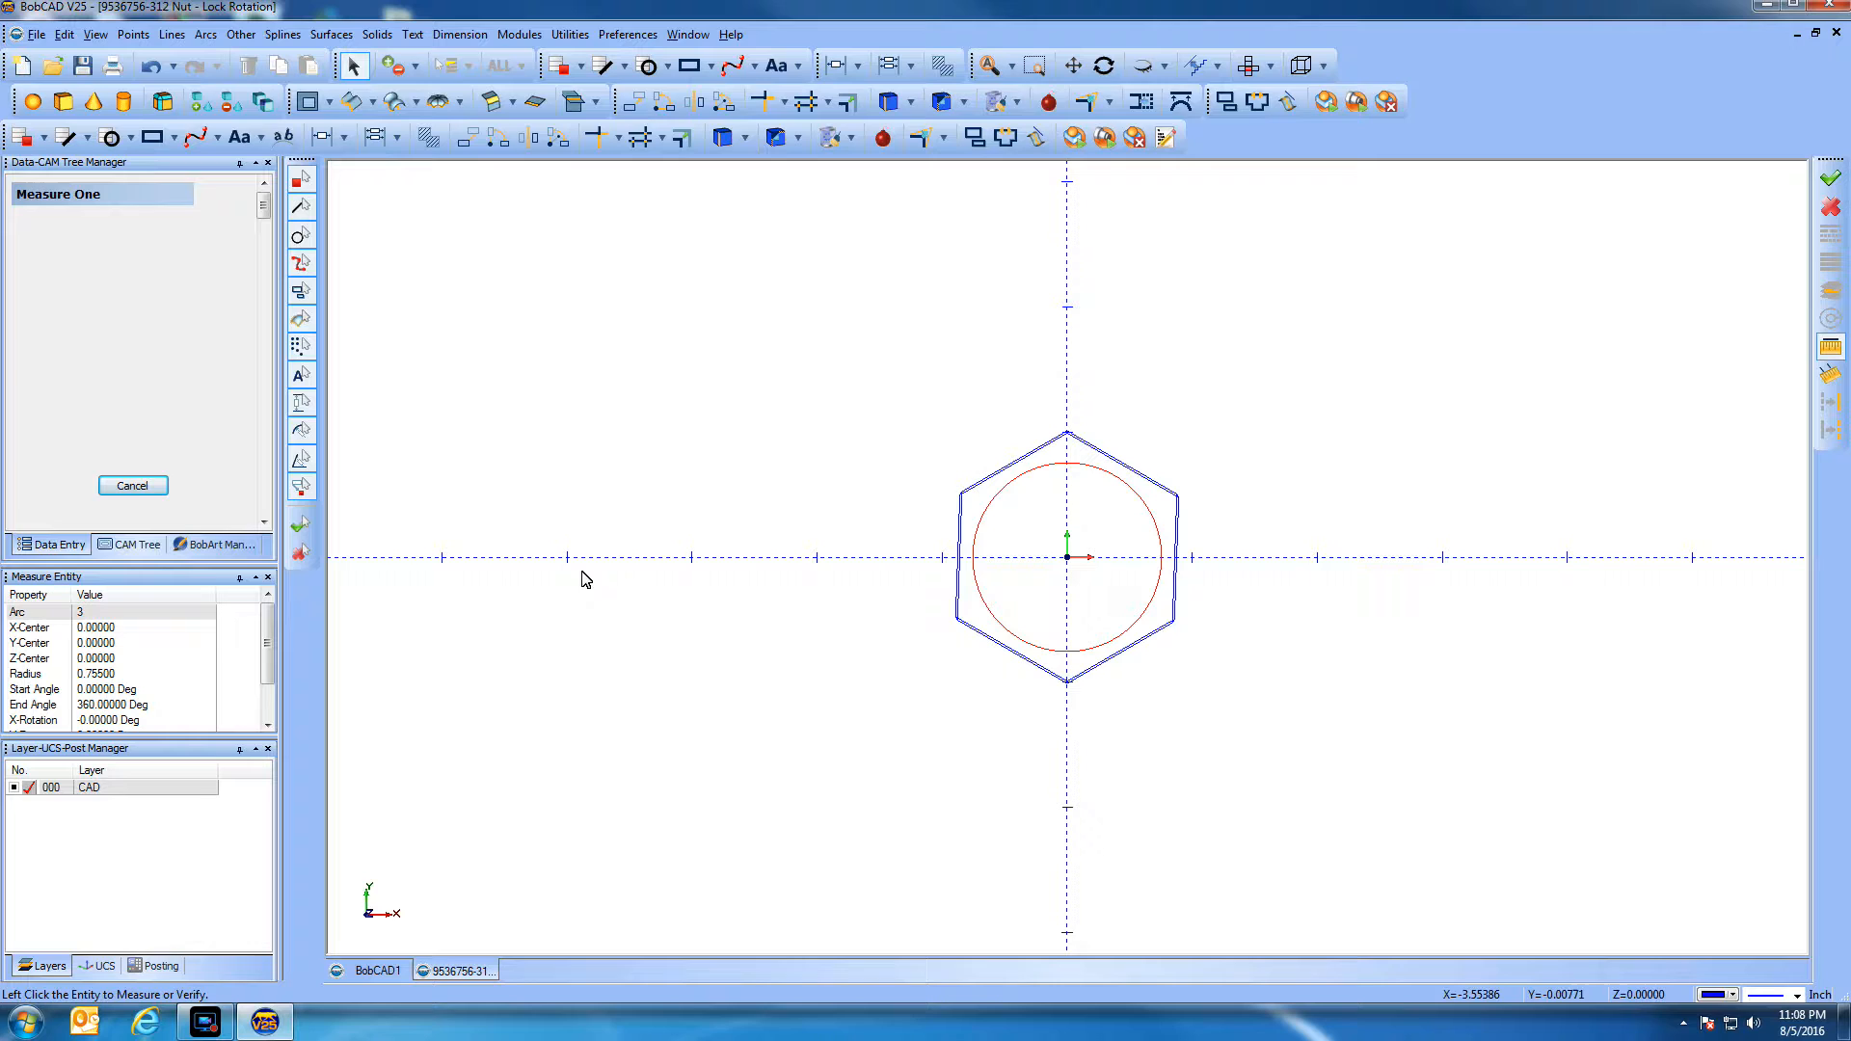
{"action": "left_click", "coordinate": [90, 629]}
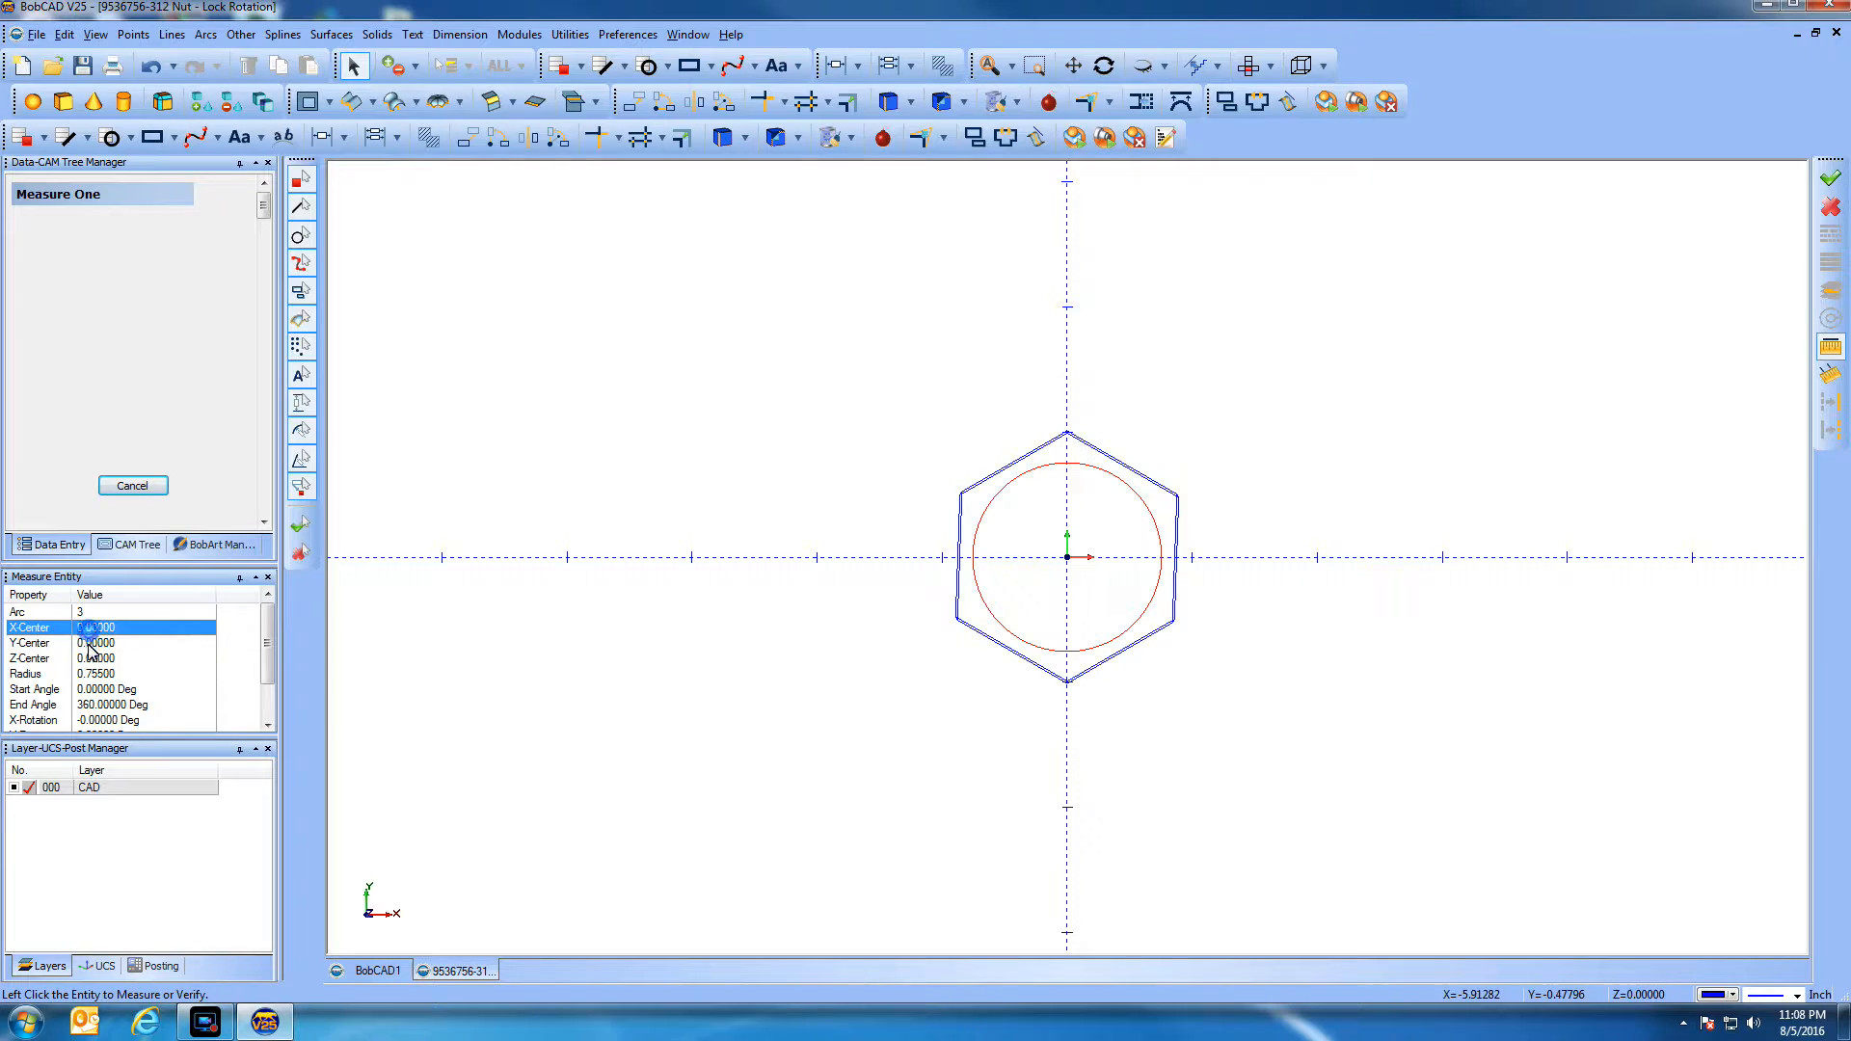
{"action": "left_click", "coordinate": [91, 643]}
{"action": "left_click", "coordinate": [92, 656]}
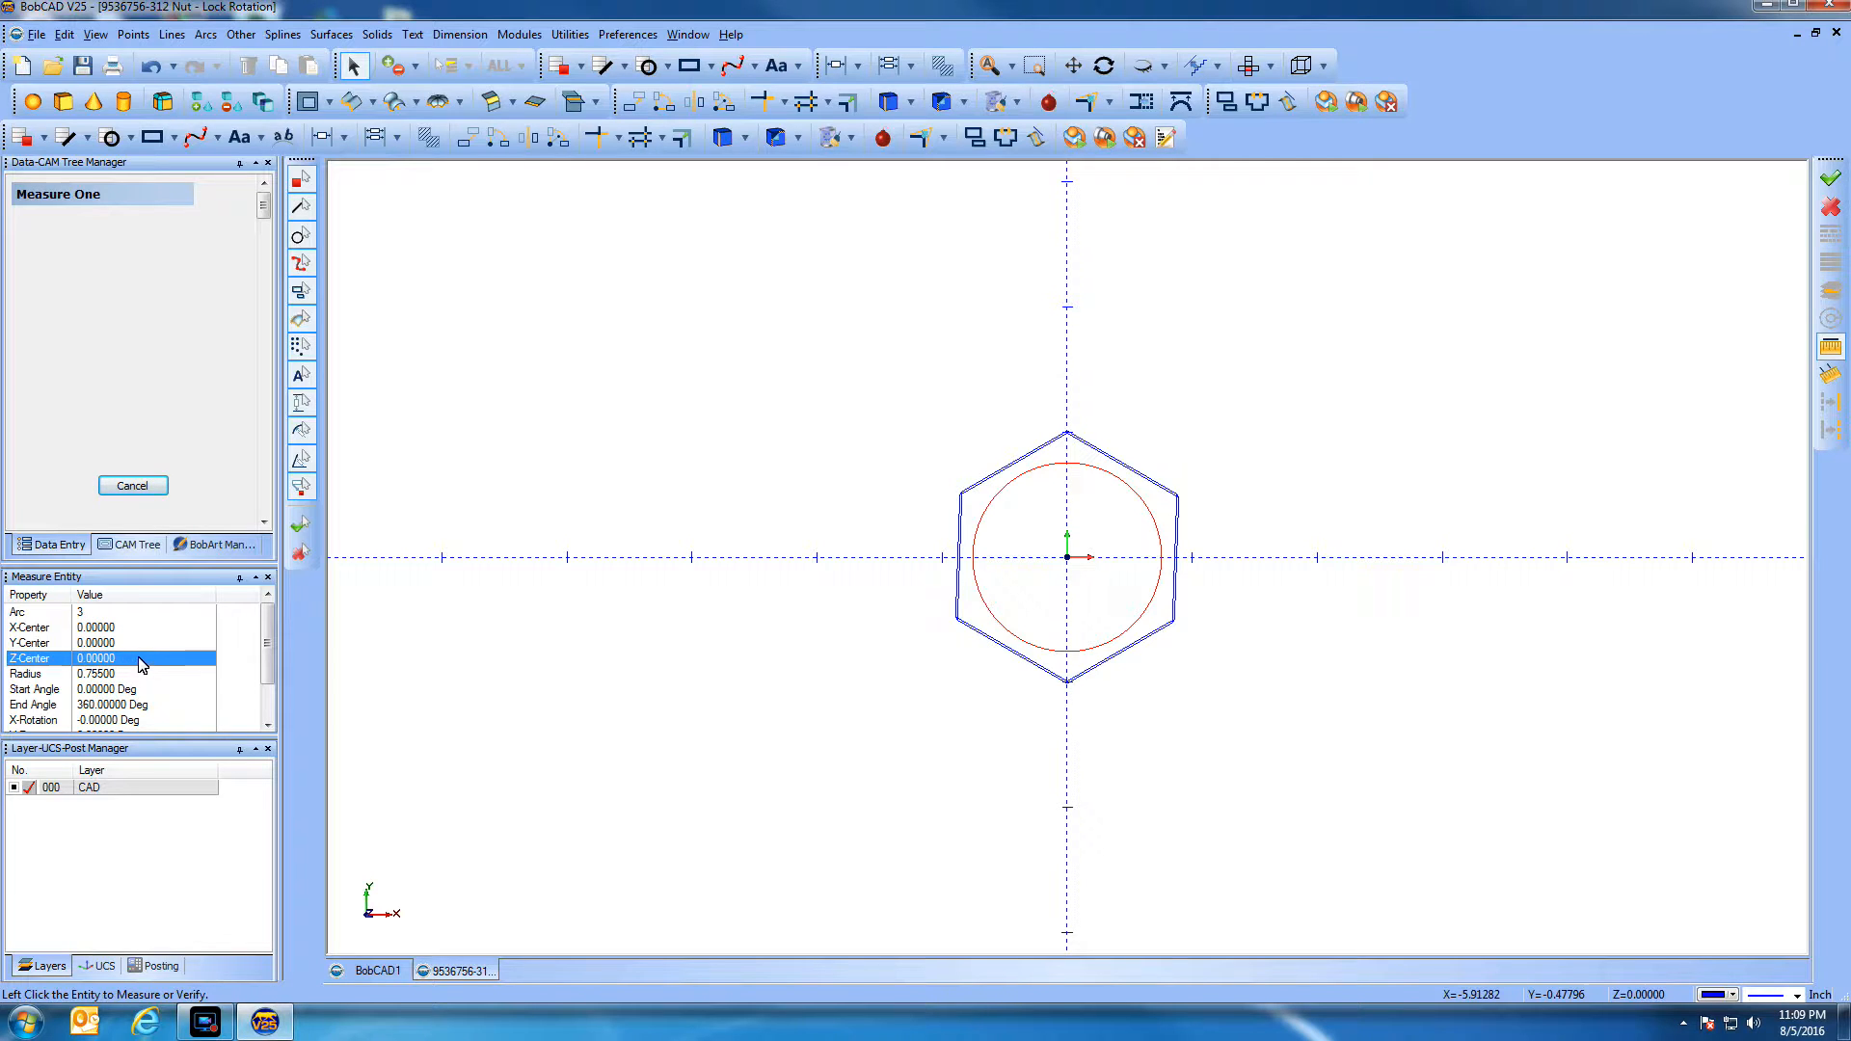
{"action": "left_click", "coordinate": [104, 673]}
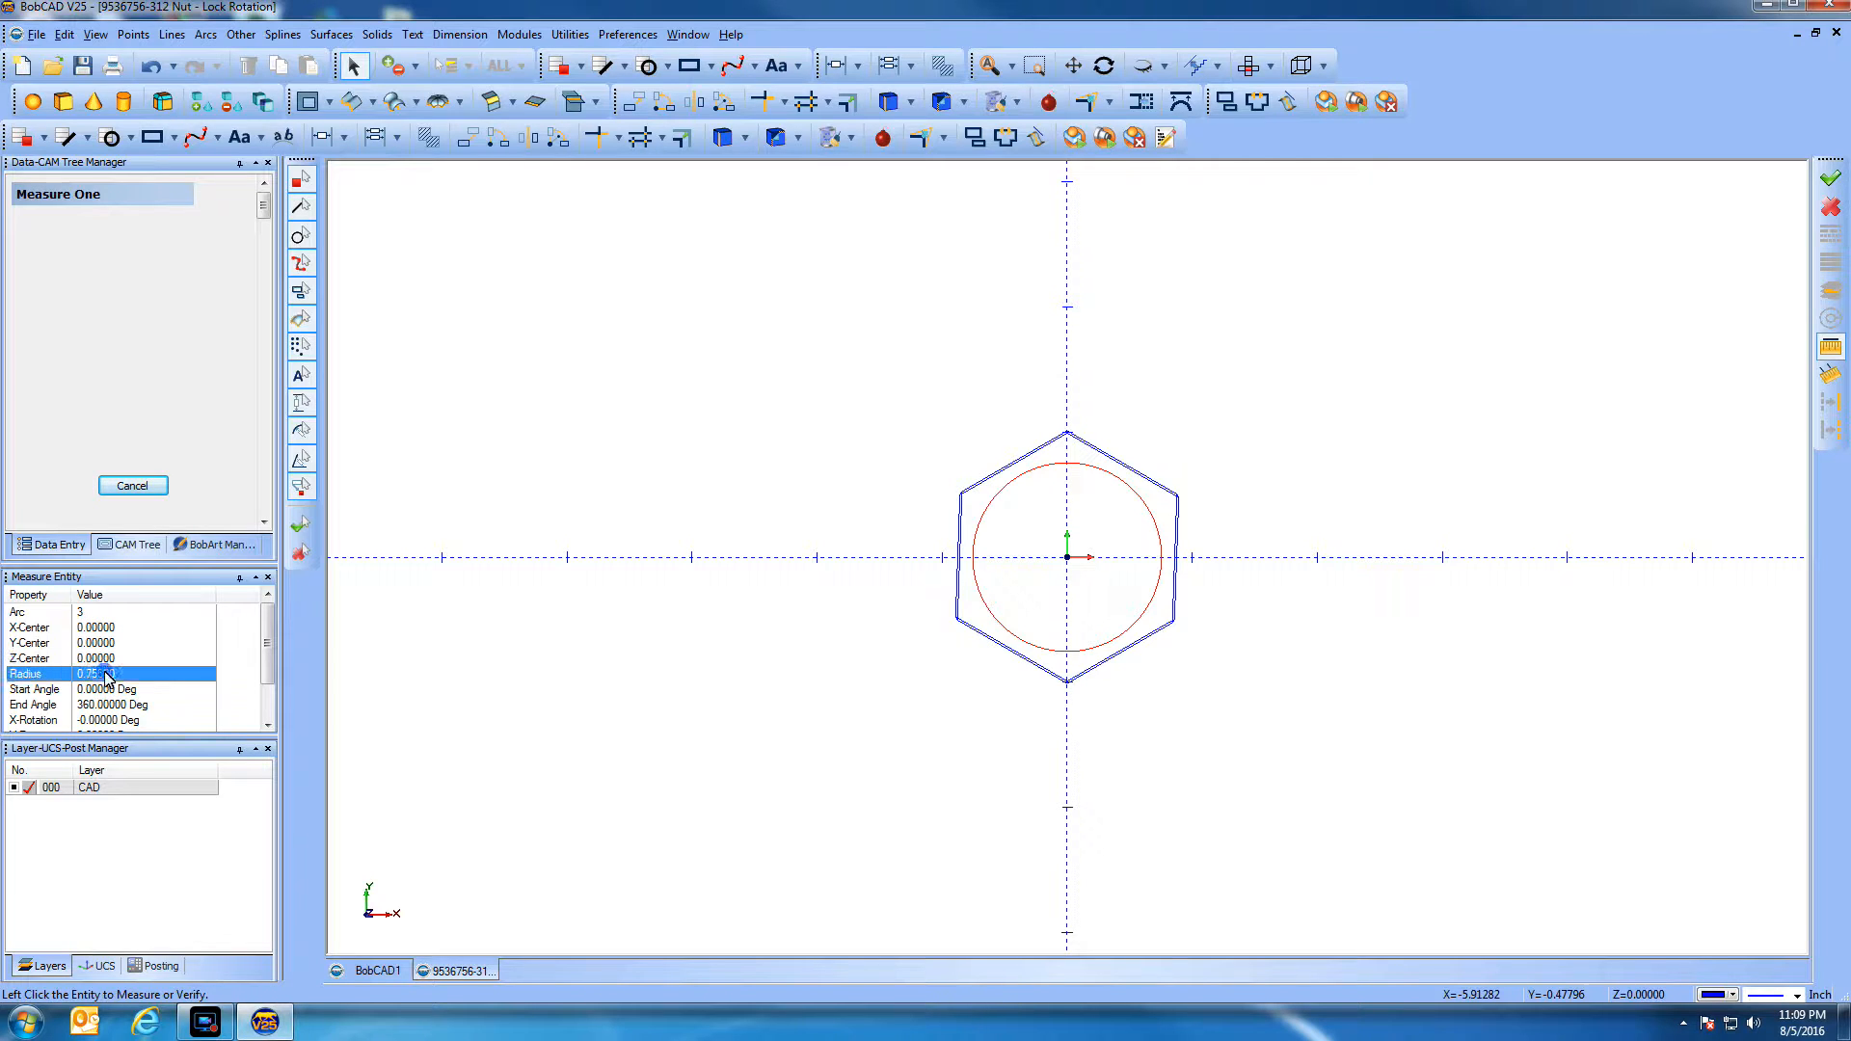
Create a point at the center of the circle inside the hexagon and close the measurement readout
{"action": "left_click", "coordinate": [666, 499]}
{"action": "key", "text": "Escape"}
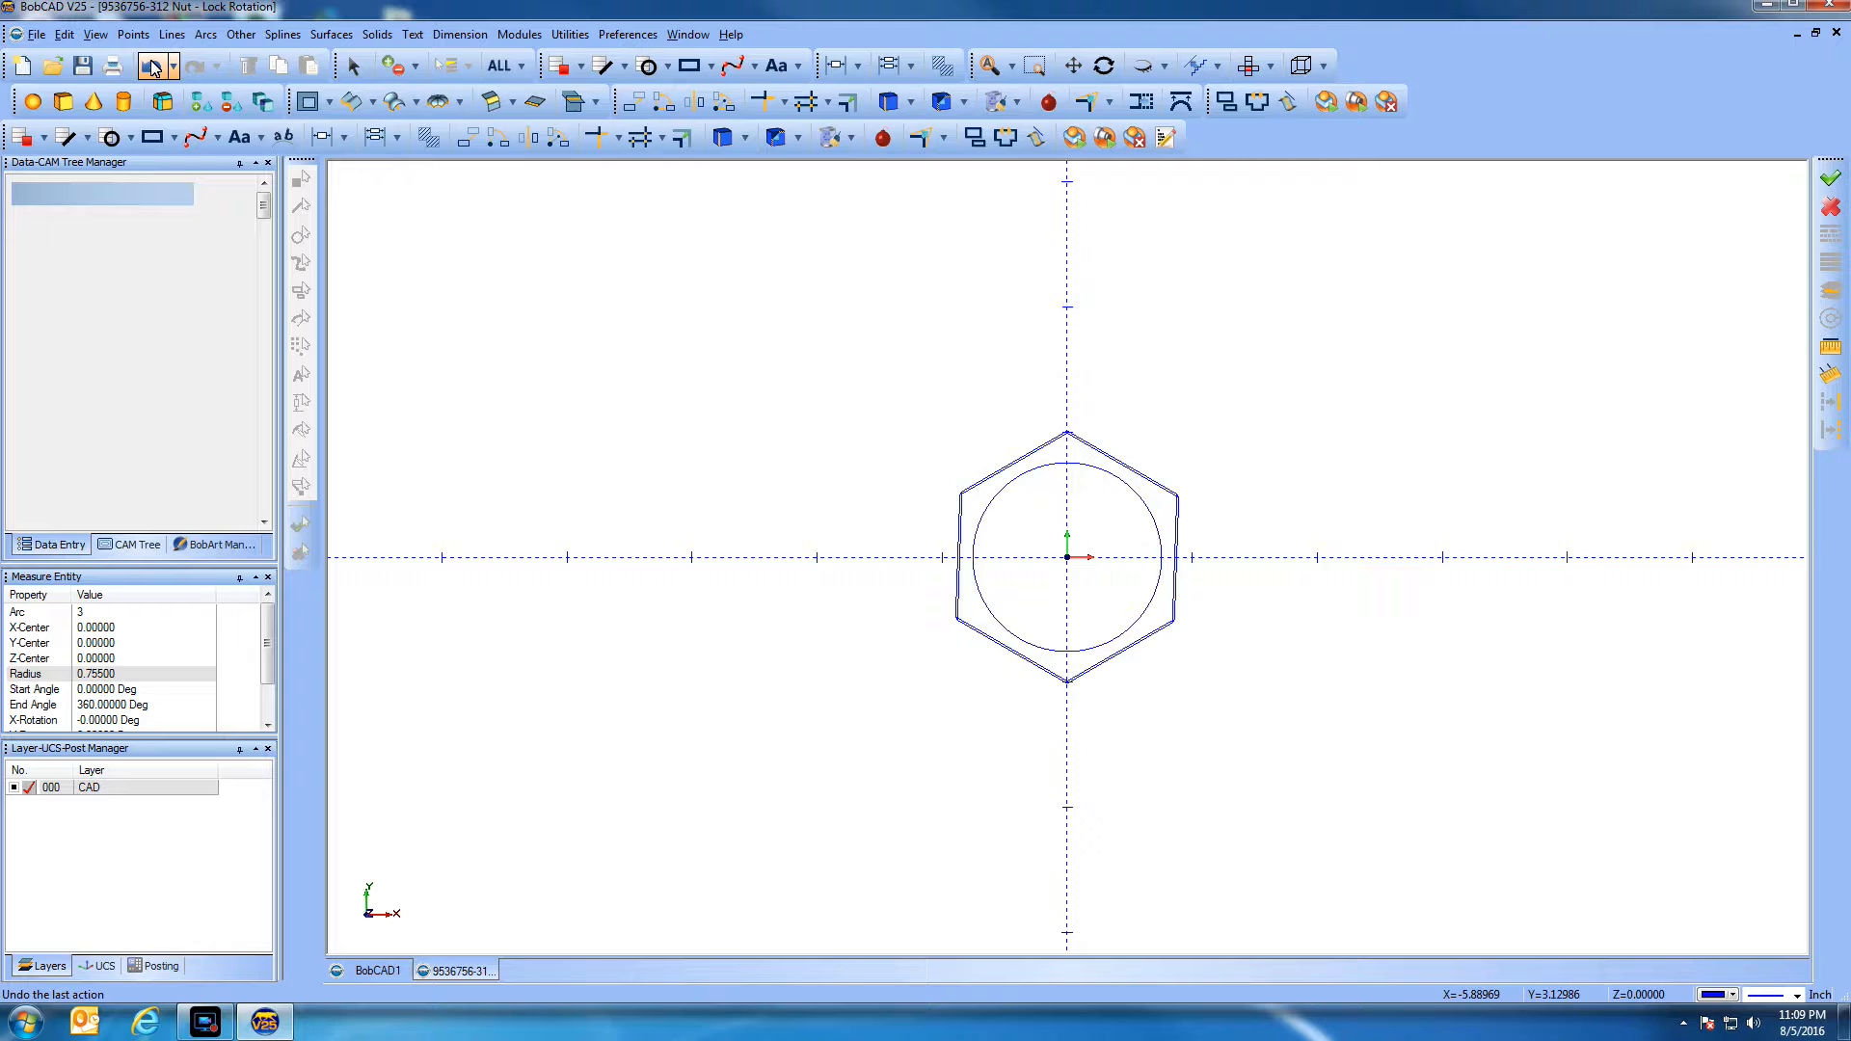
{"action": "left_click", "coordinate": [134, 36]}
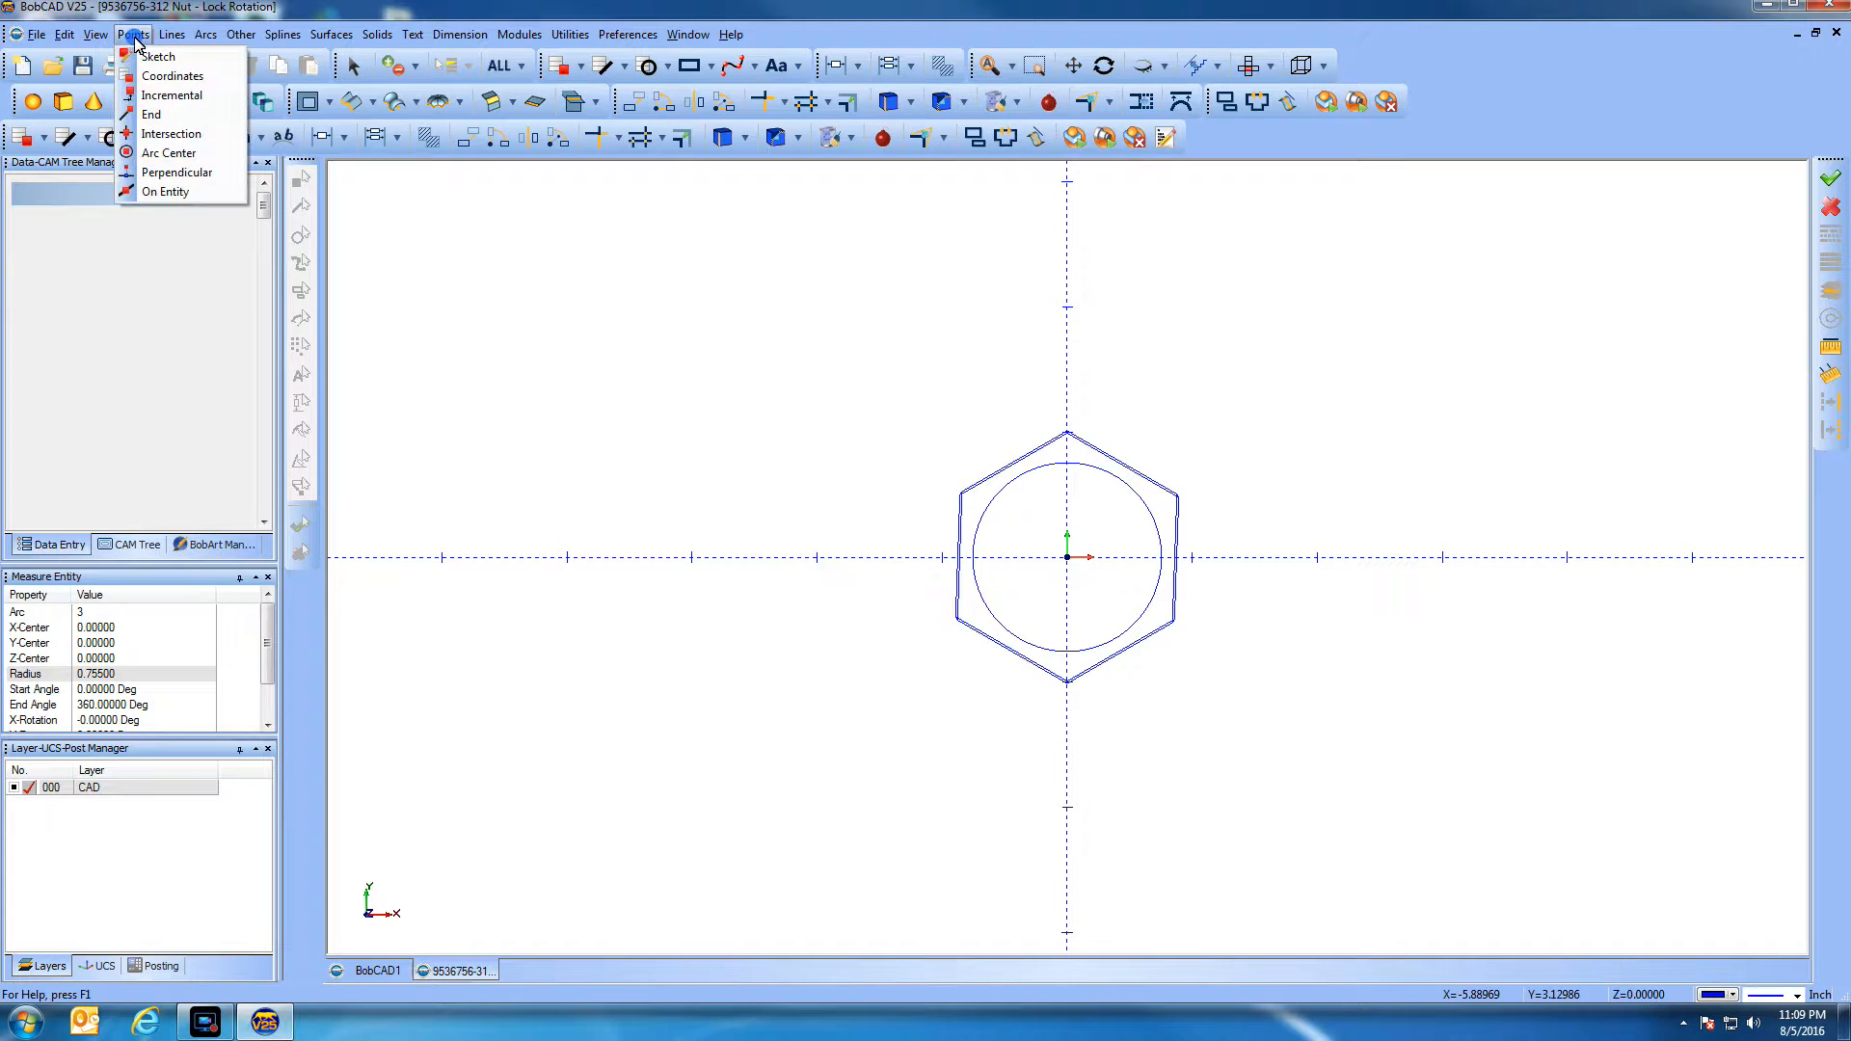
{"action": "left_click", "coordinate": [180, 159]}
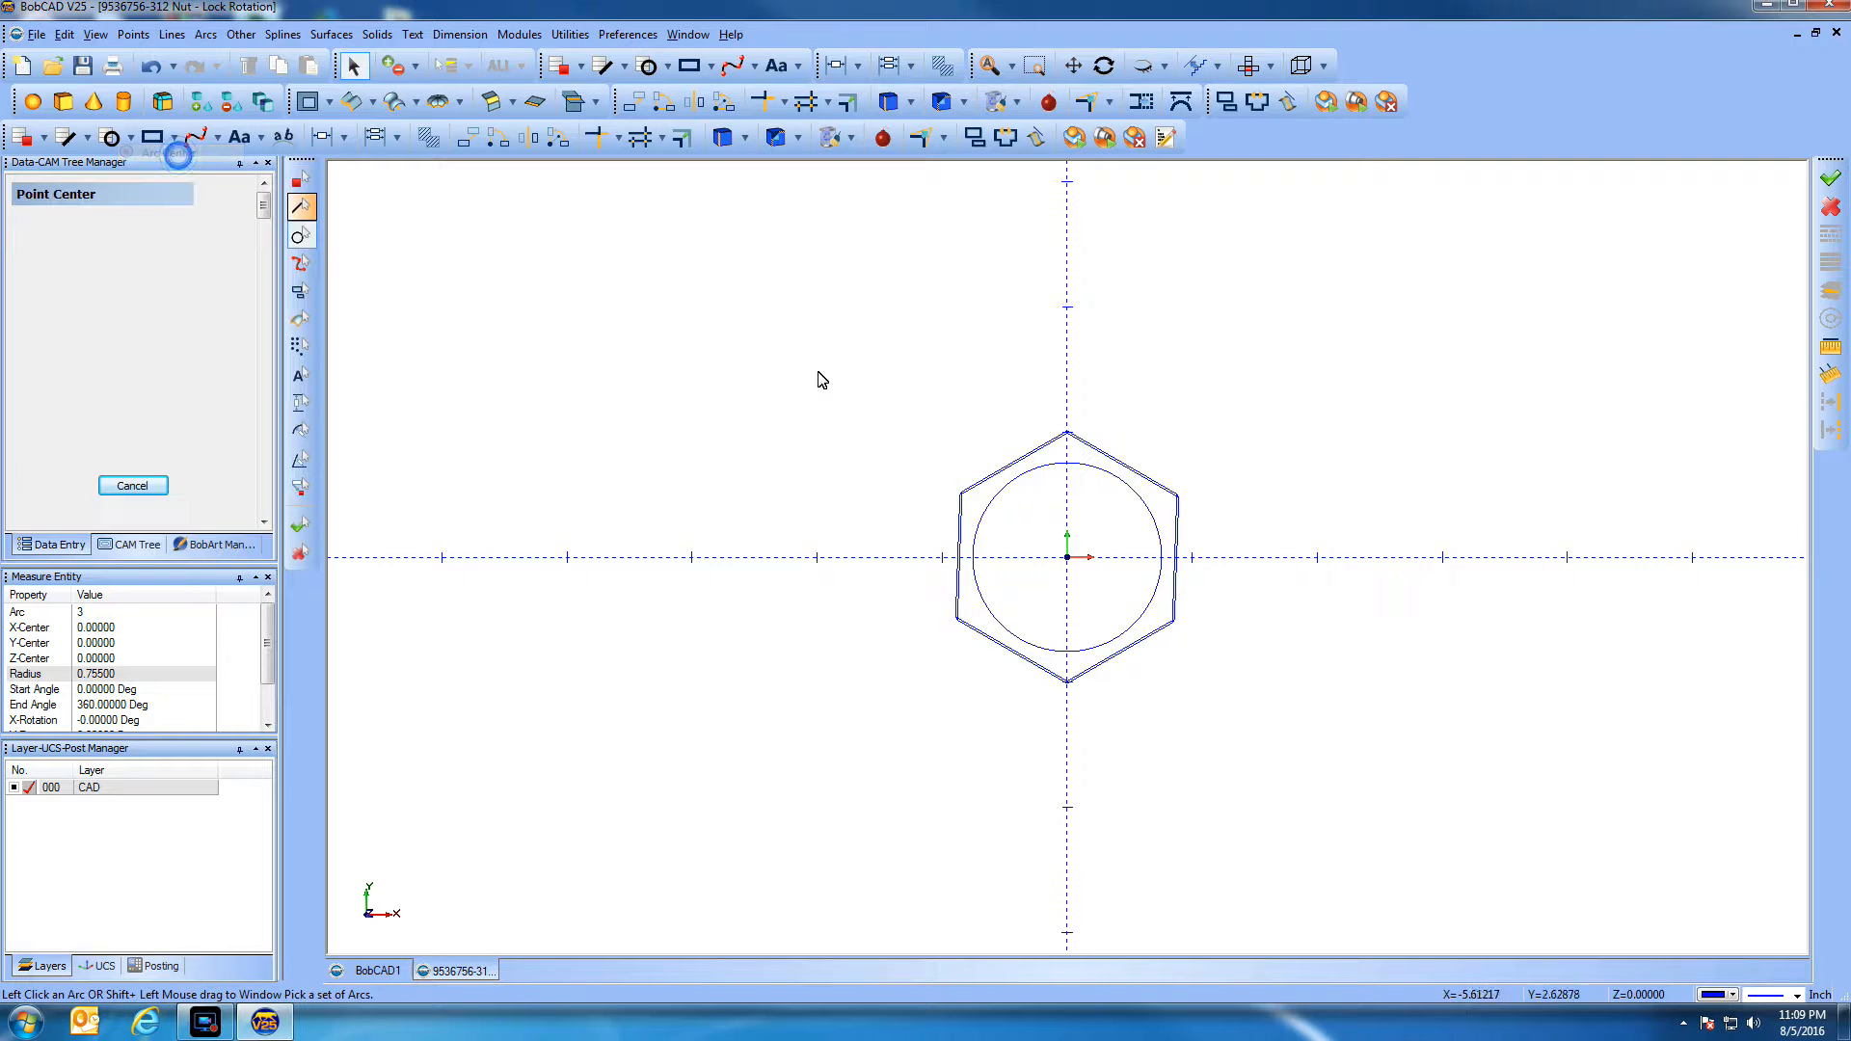
{"action": "left_click", "coordinate": [1100, 472]}
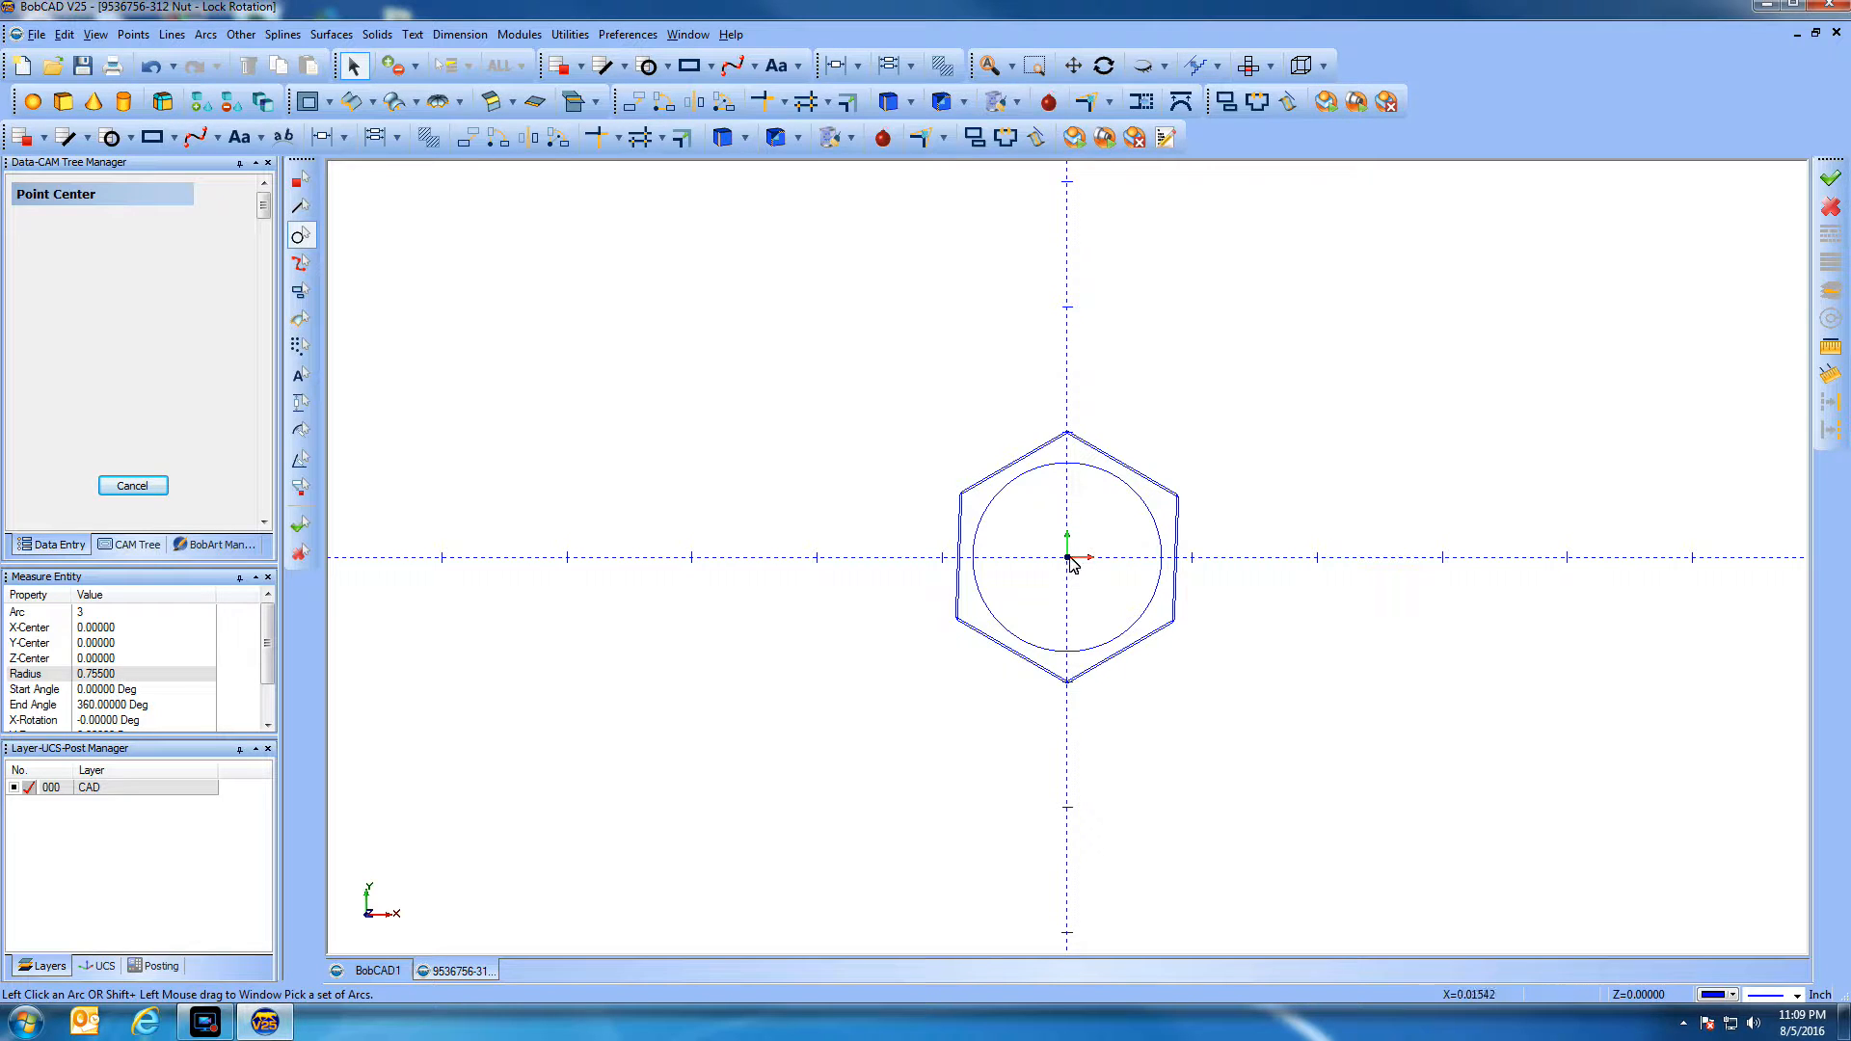
{"action": "left_click", "coordinate": [133, 485]}
{"action": "left_click", "coordinate": [268, 578]}
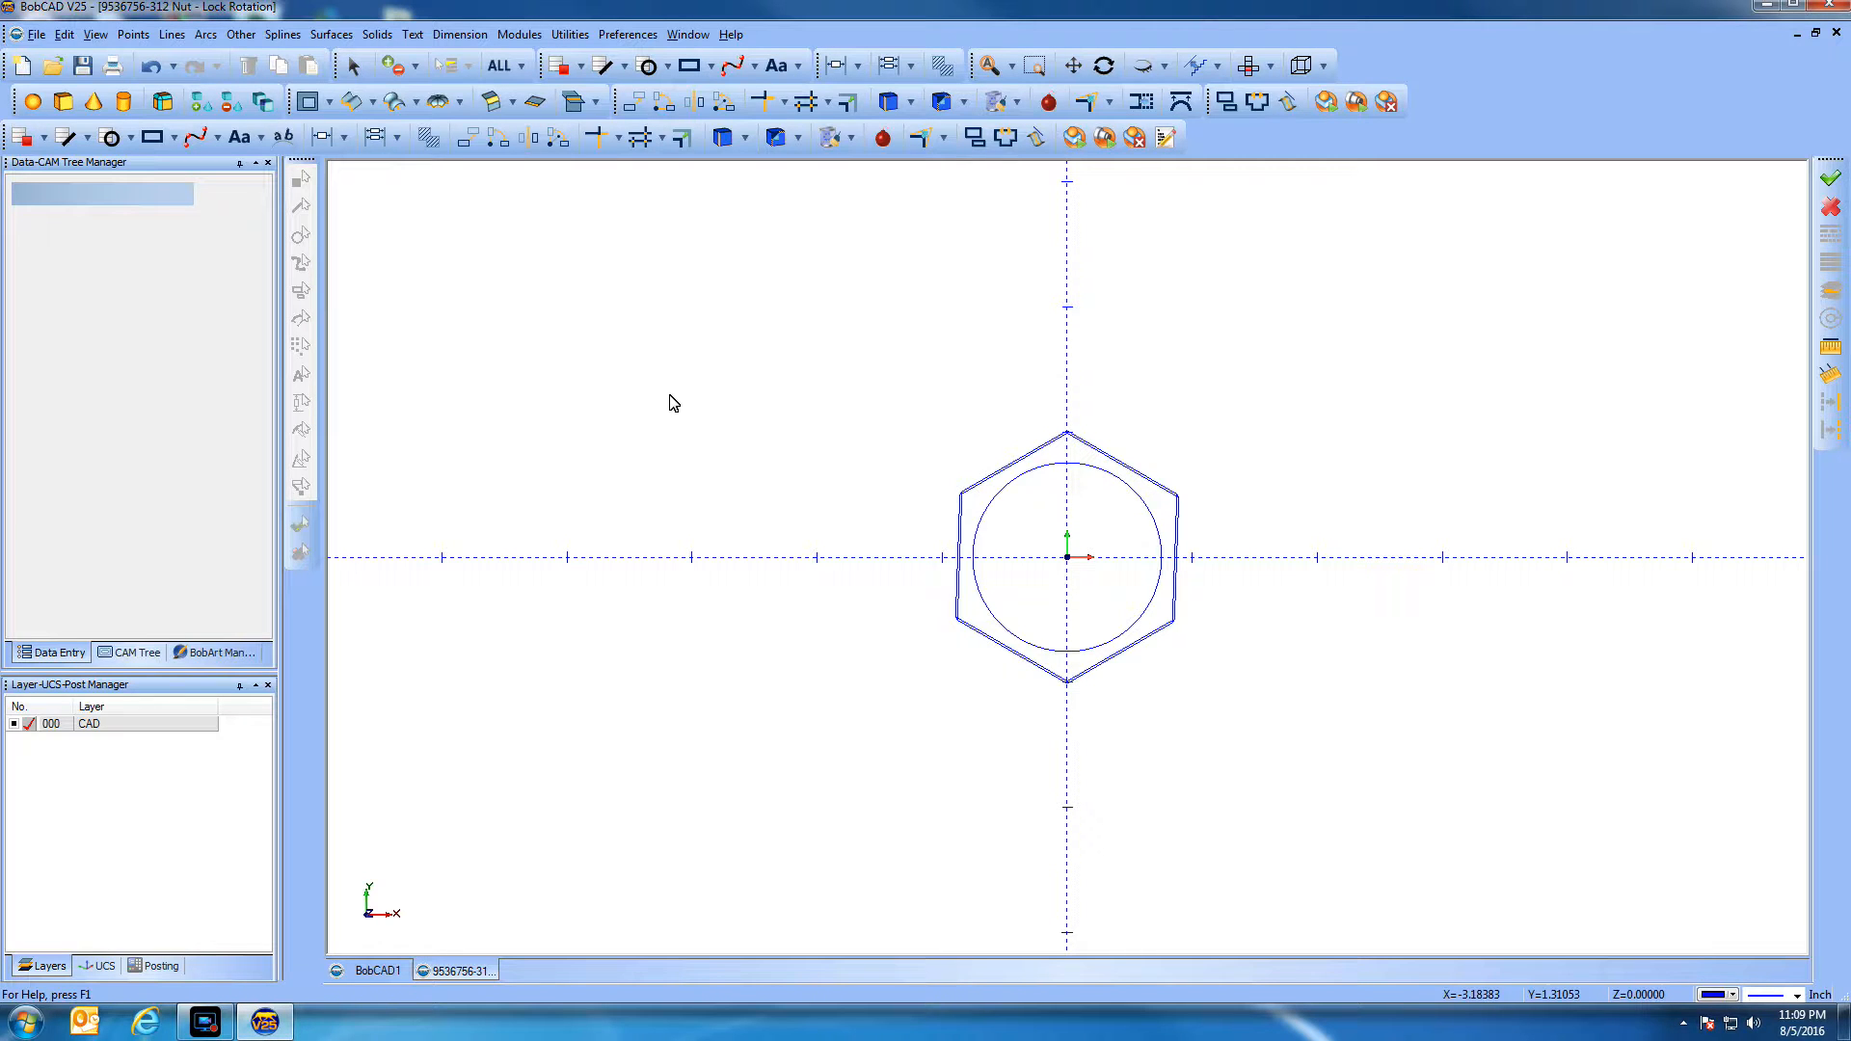
Create a full circle centered at X0, Y0, Z0 with a radius of 1.444/2
{"action": "left_click", "coordinate": [206, 36]}
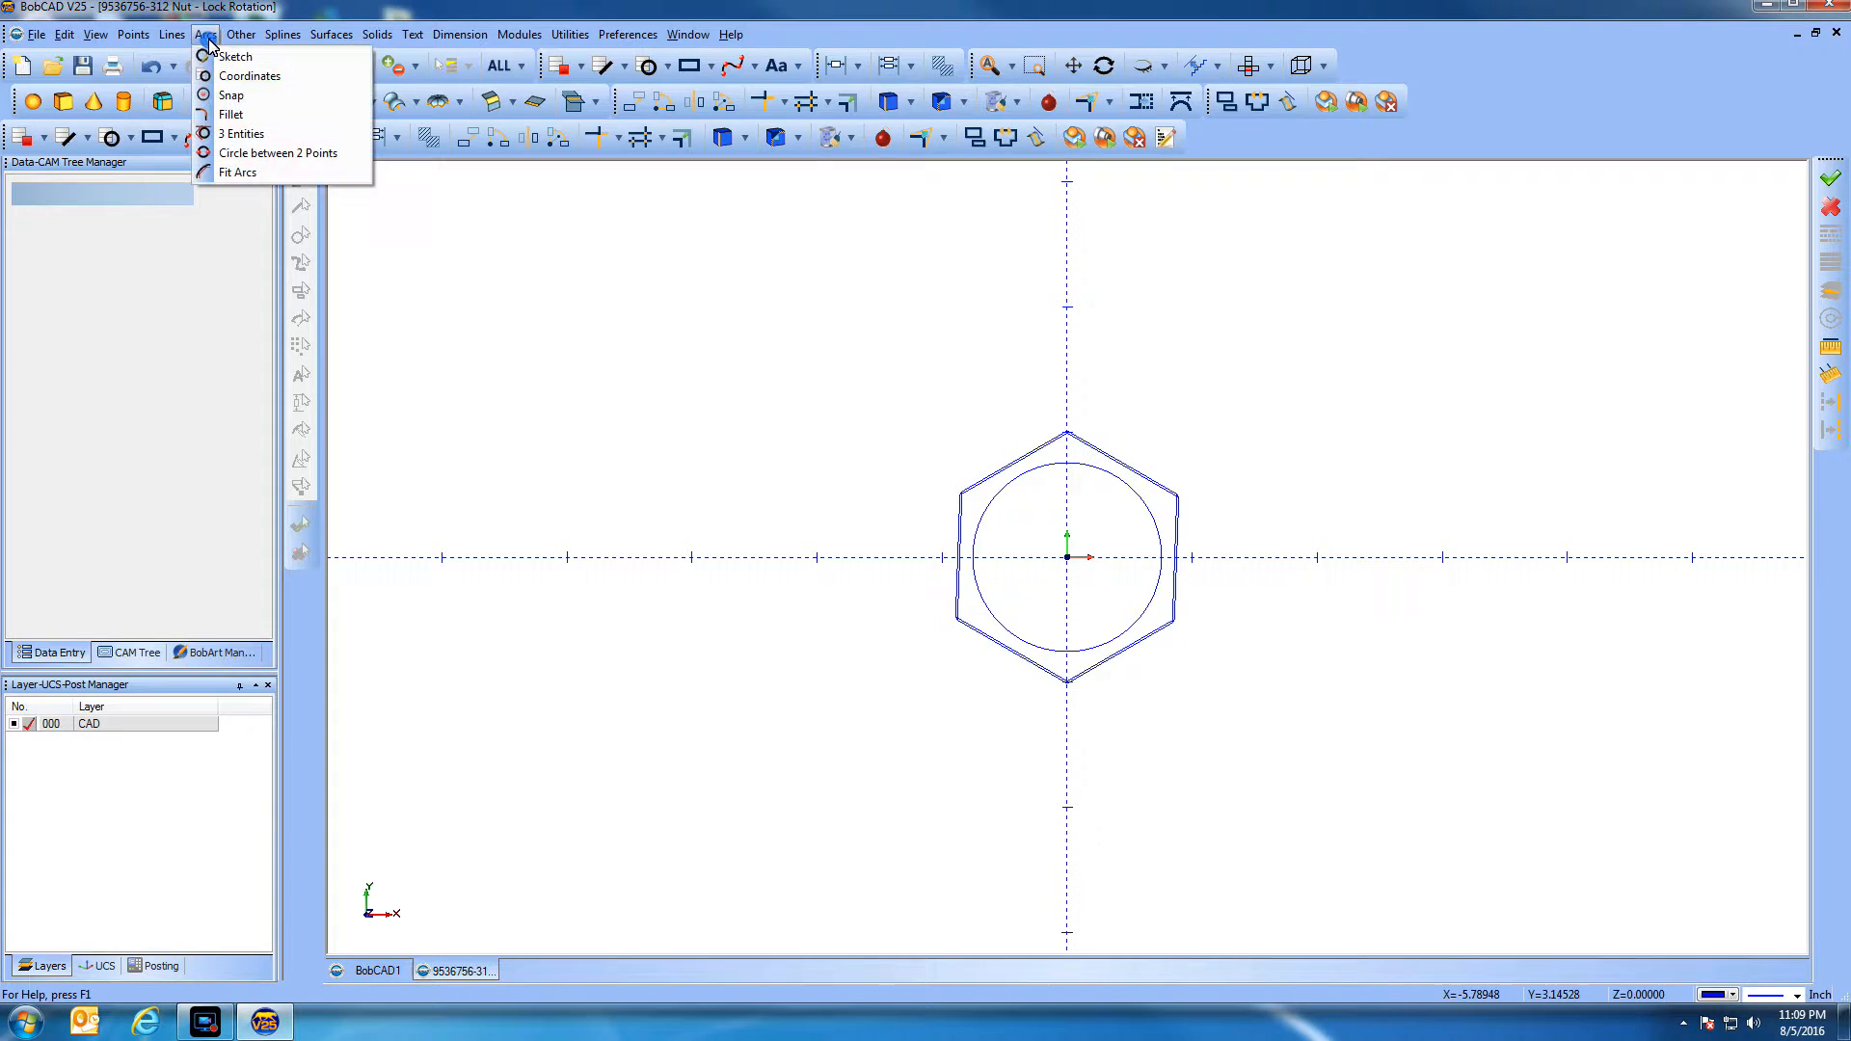
{"action": "left_click", "coordinate": [250, 77]}
{"action": "left_click", "coordinate": [113, 291]}
{"action": "double_click", "coordinate": [114, 291]}
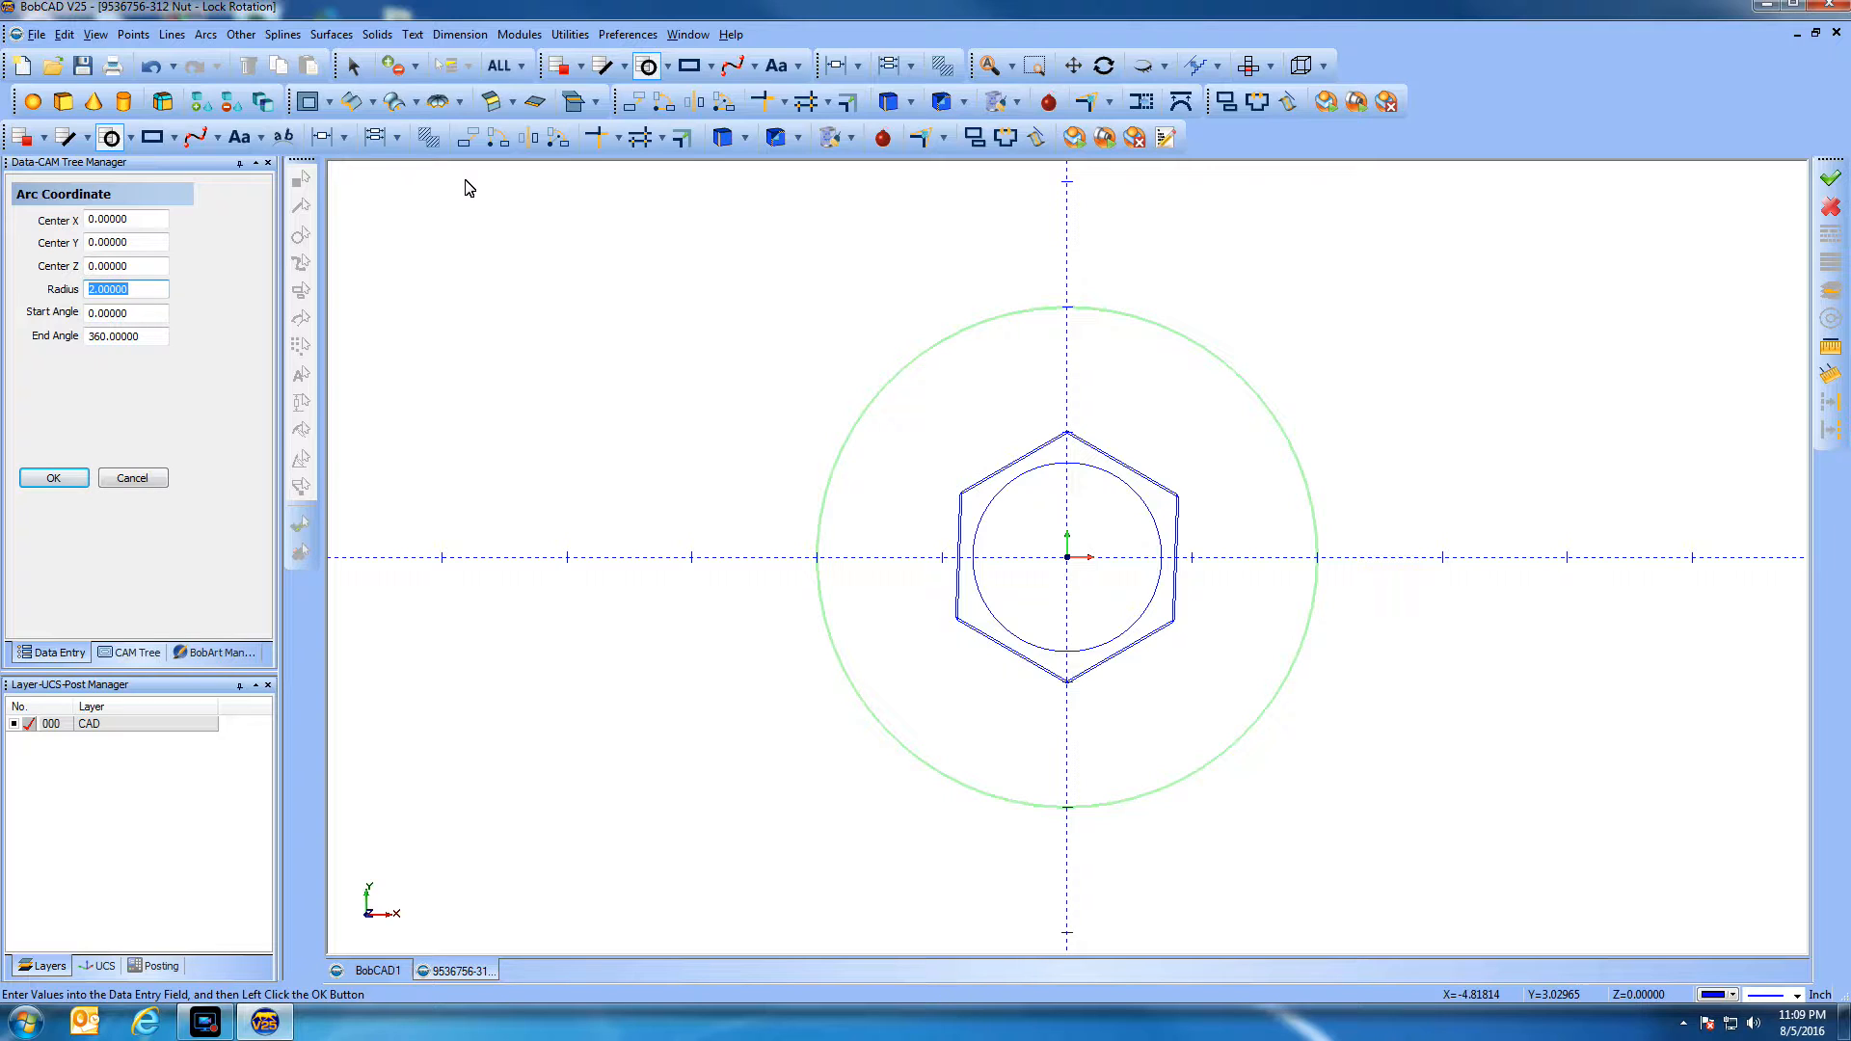
{"action": "type", "text": "1.444/2"}
{"action": "key", "text": "Return"}
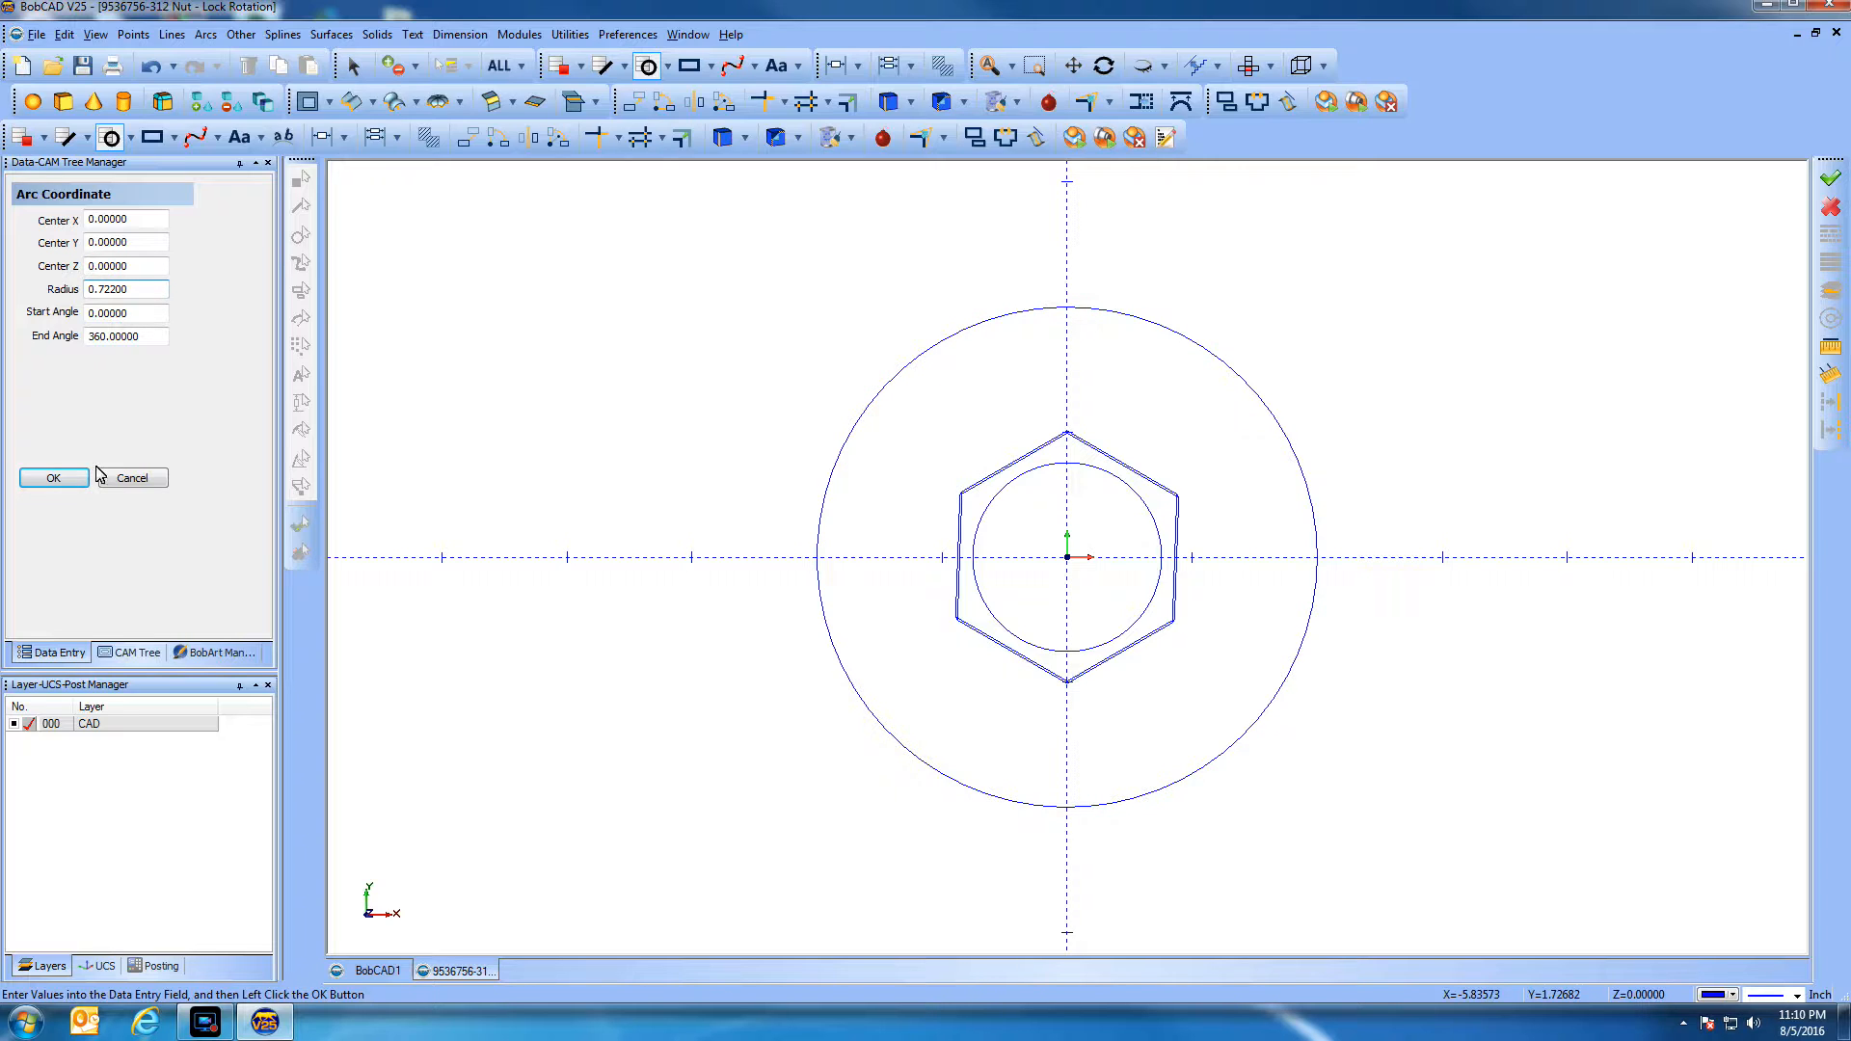
{"action": "left_click", "coordinate": [65, 480]}
{"action": "left_click", "coordinate": [130, 479]}
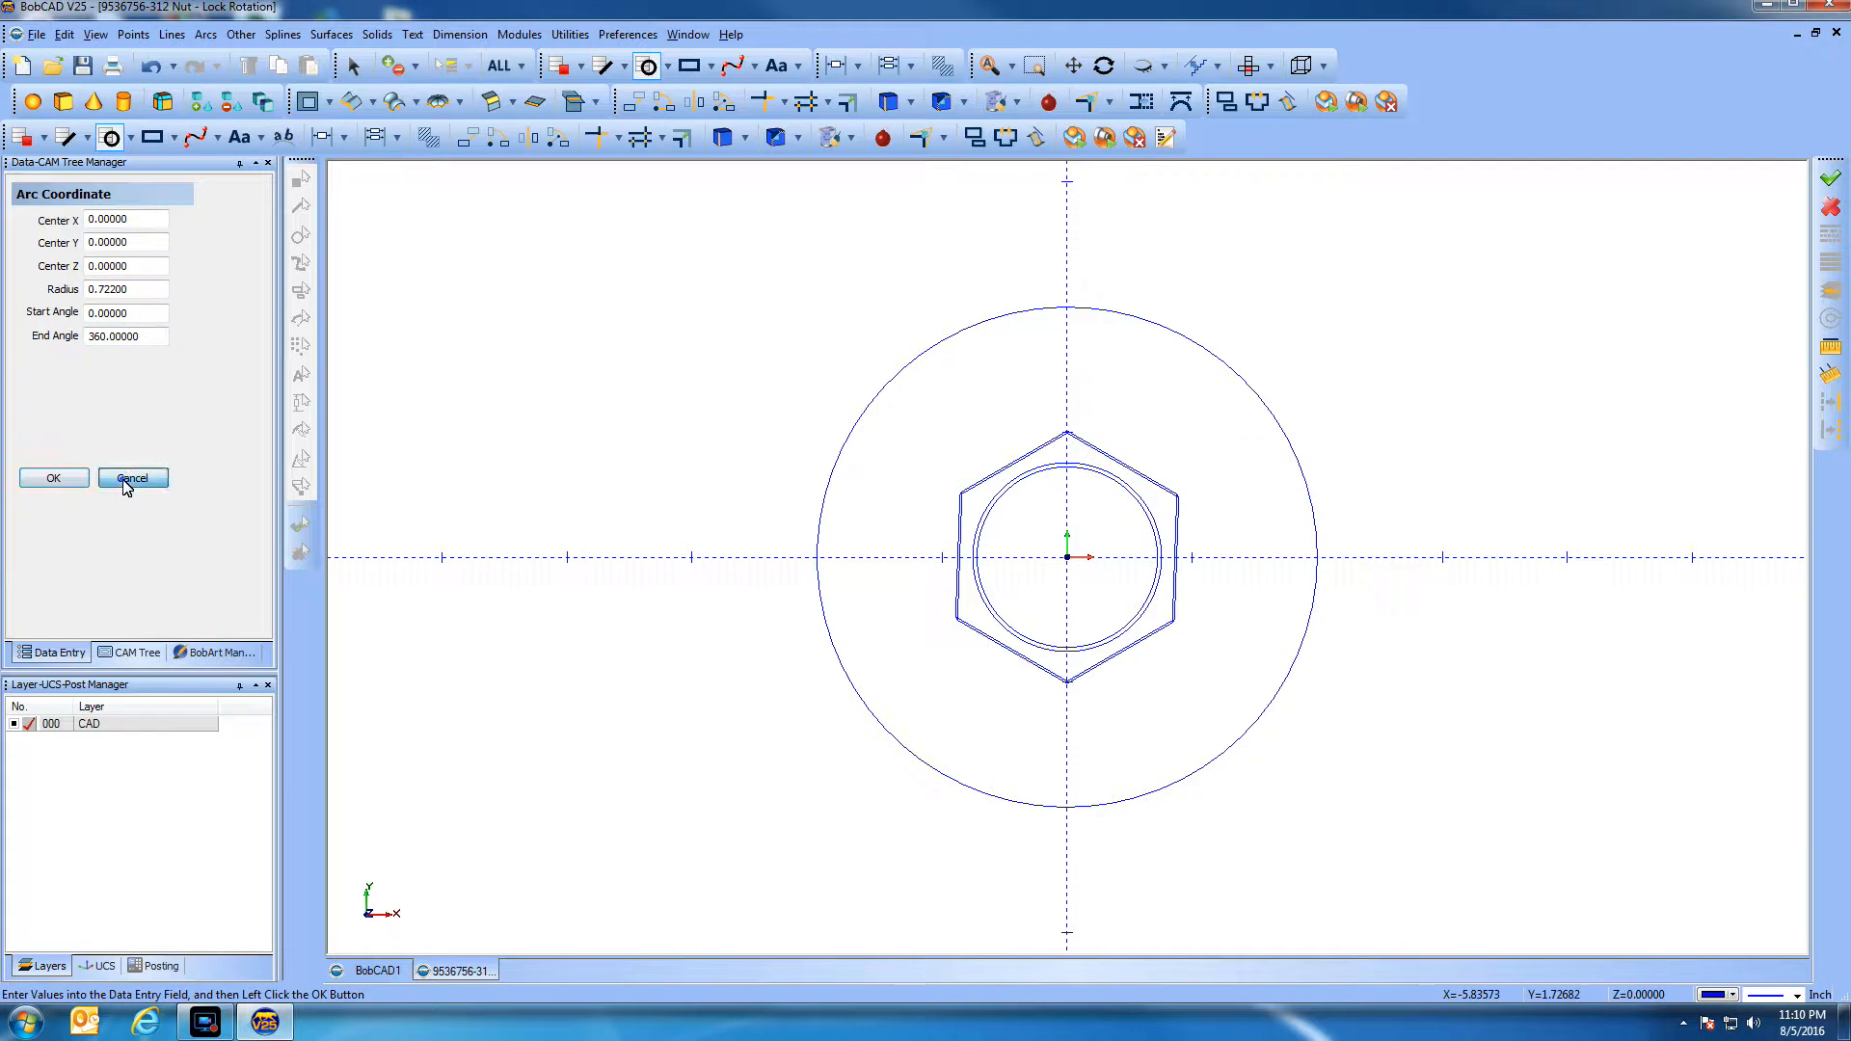
Delete the oversized circle surrounding the hexagon
{"action": "right_click", "coordinate": [877, 289]}
{"action": "left_click", "coordinate": [917, 367]}
{"action": "left_click", "coordinate": [919, 355]}
{"action": "key", "text": "Delete"}
Measure the new inner circle as a single entity and check its radius
{"action": "right_click", "coordinate": [1442, 396]}
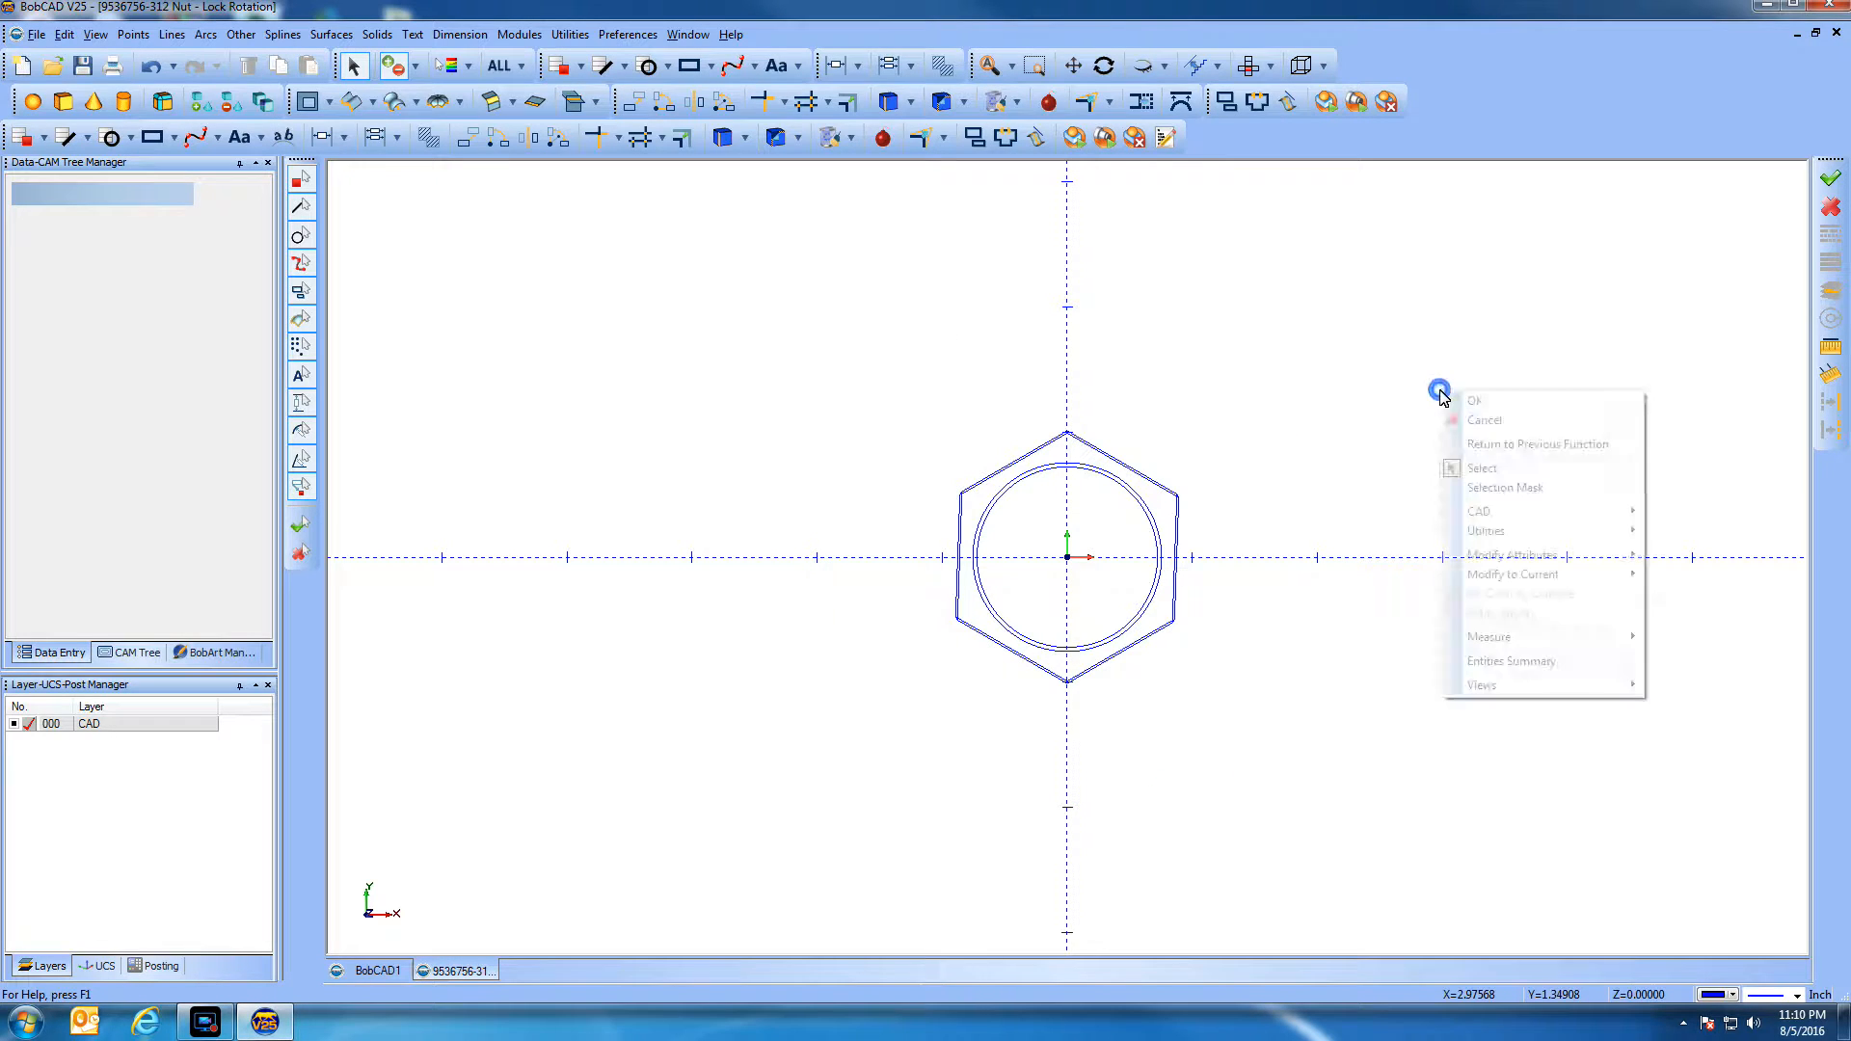
{"action": "mouse_move", "coordinate": [1486, 636]}
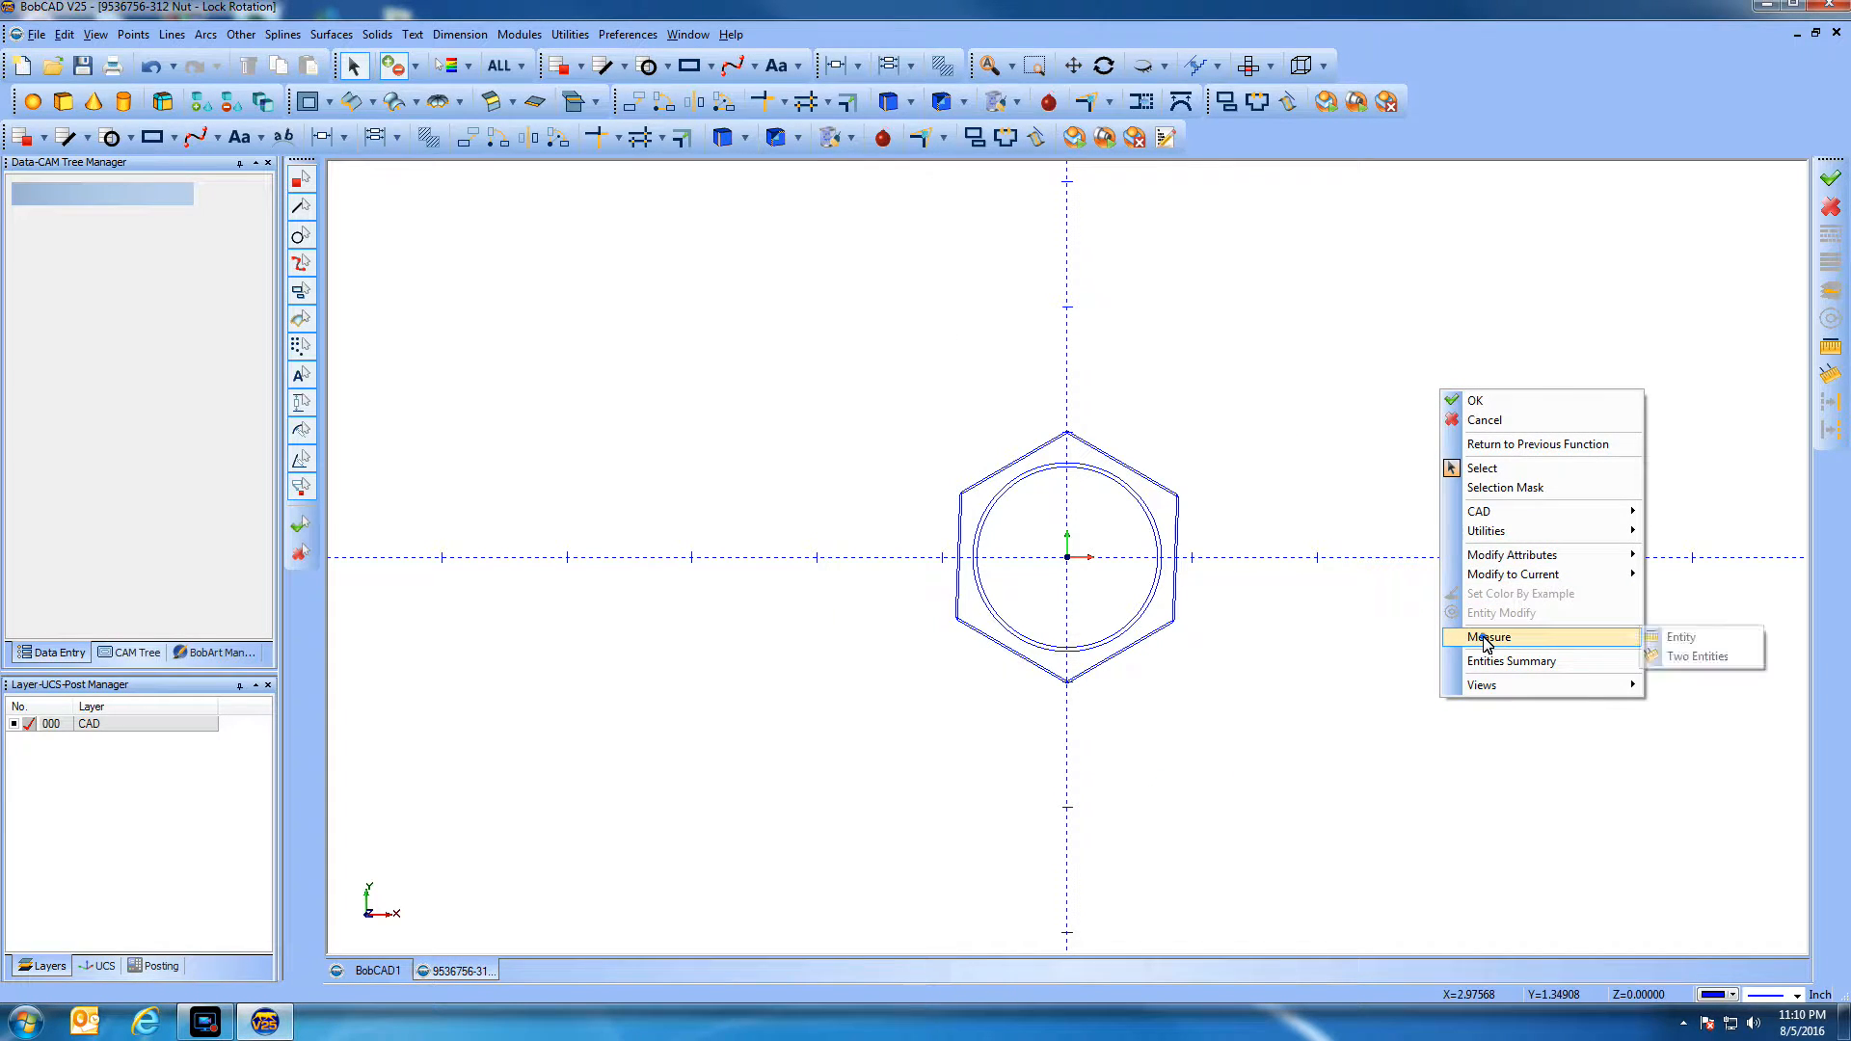
{"action": "left_click", "coordinate": [1676, 637]}
{"action": "left_click", "coordinate": [1137, 499]}
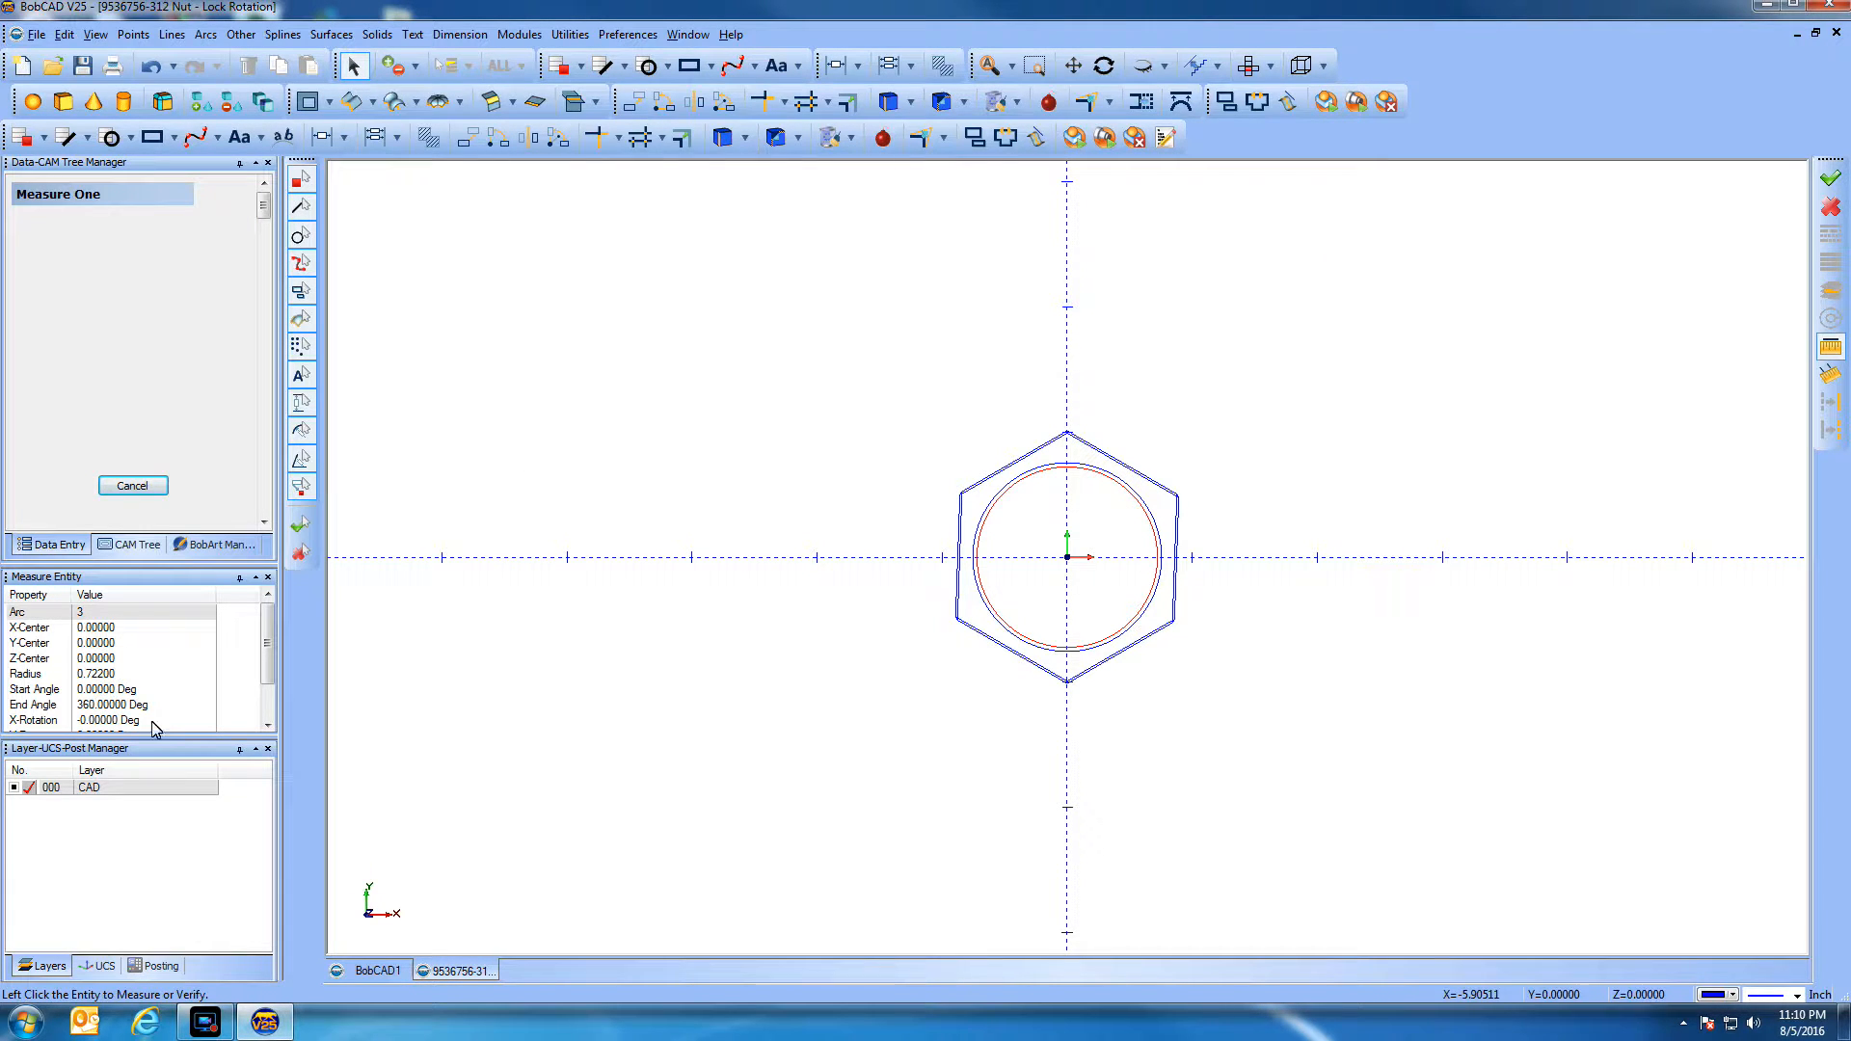
{"action": "left_click", "coordinate": [102, 675]}
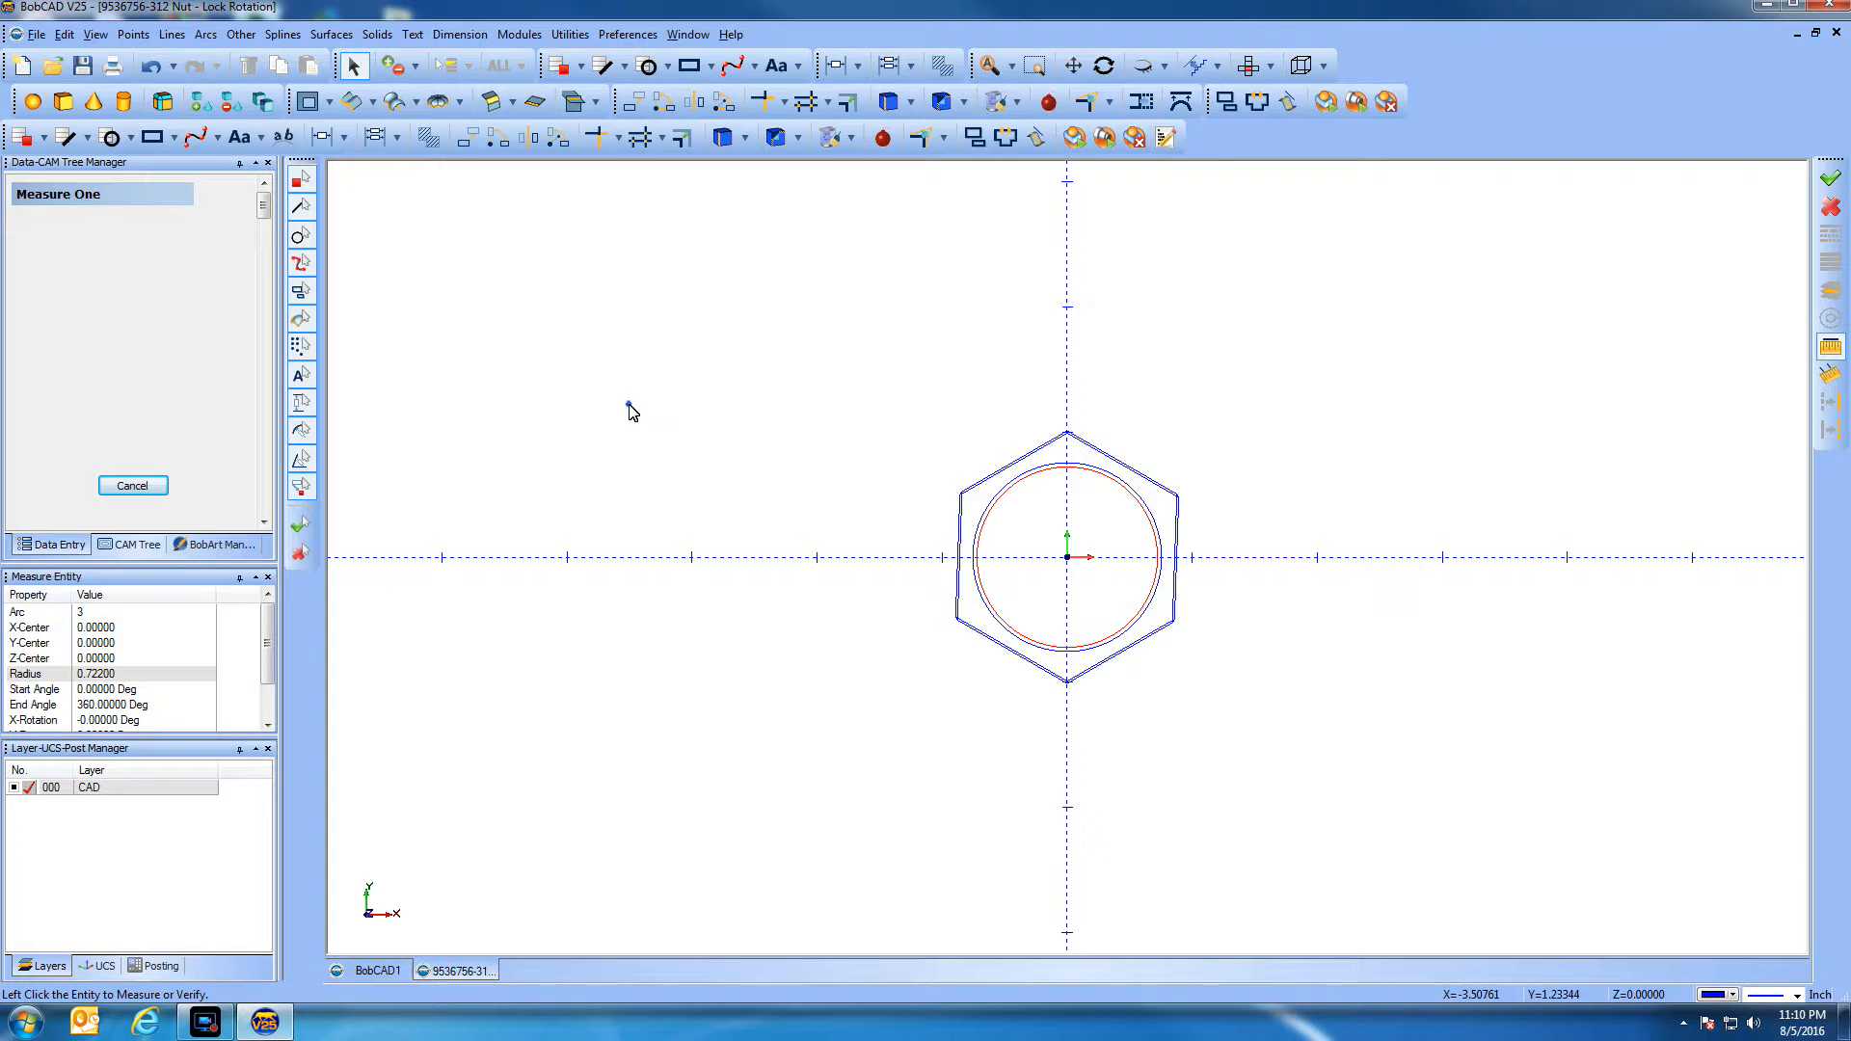
{"action": "left_click", "coordinate": [137, 486]}
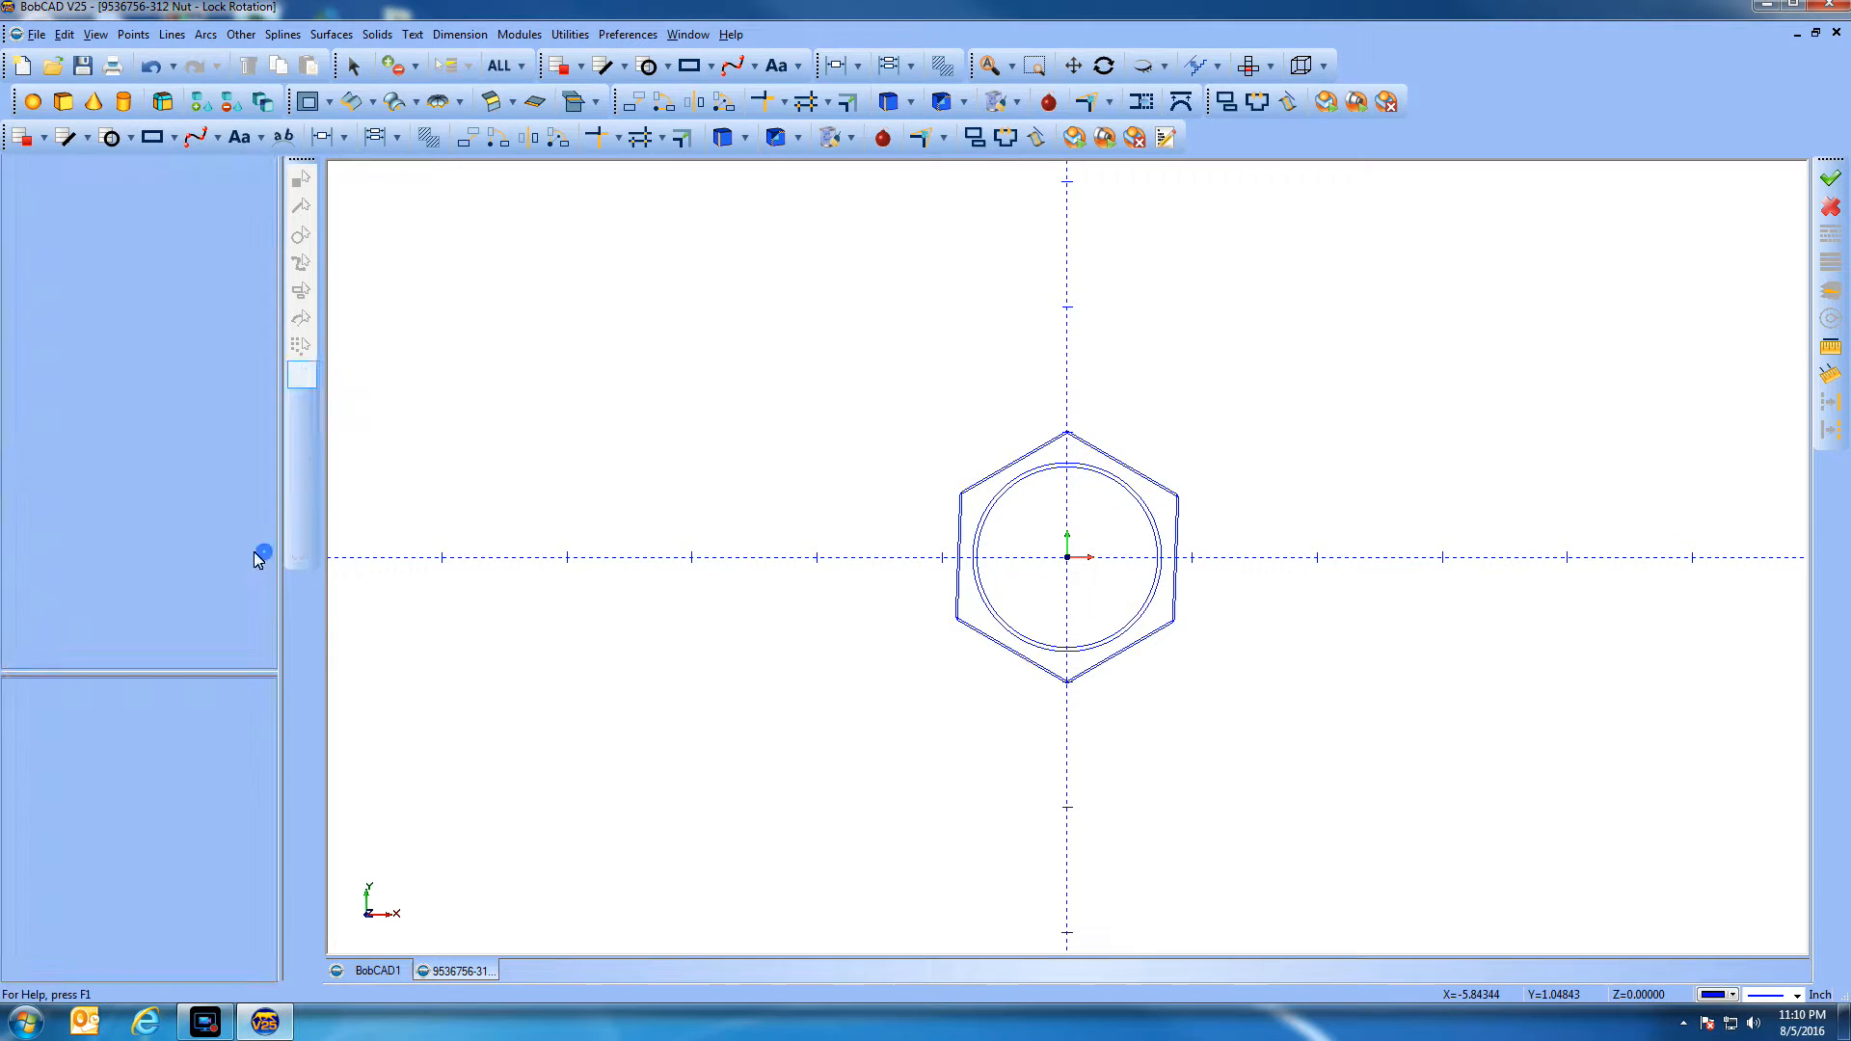
Expand the milling stock in the CAM tree and review its material and post processor entries
{"action": "left_click", "coordinate": [115, 652]}
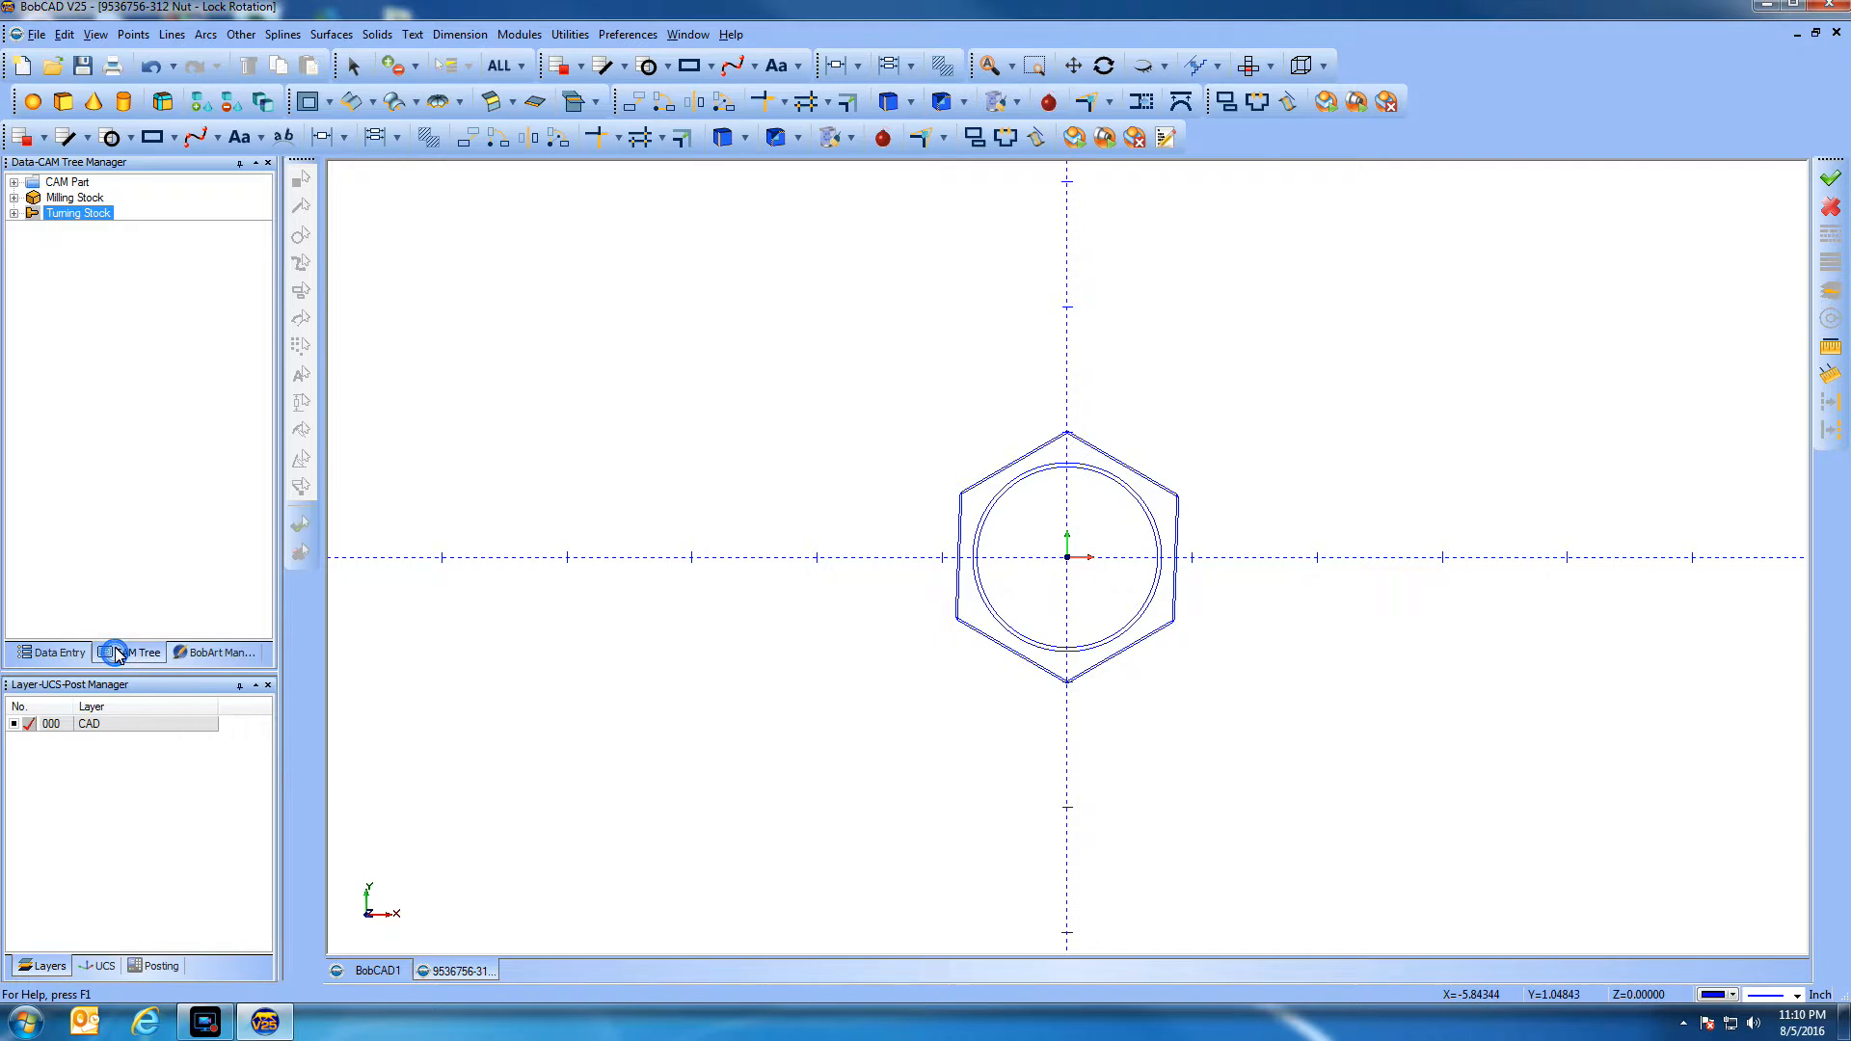
{"action": "left_click", "coordinate": [14, 198]}
{"action": "left_click", "coordinate": [90, 201]}
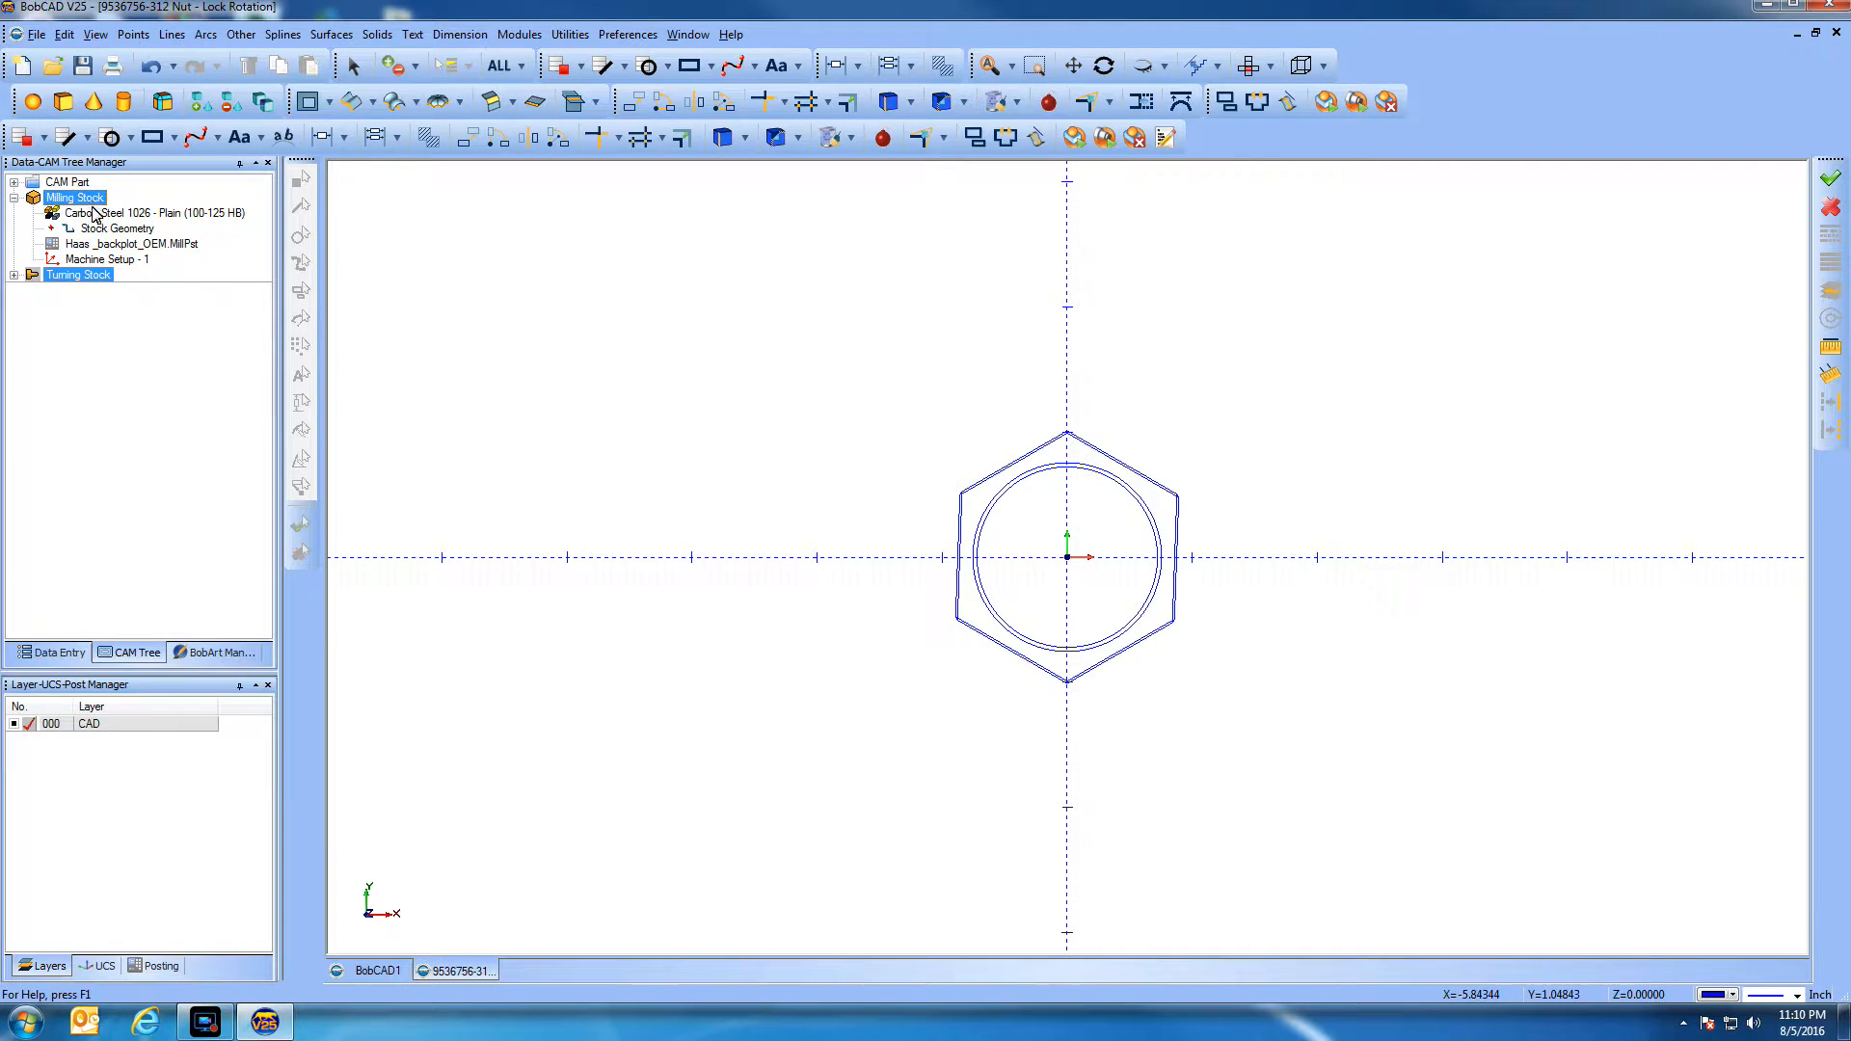
{"action": "left_click", "coordinate": [124, 214]}
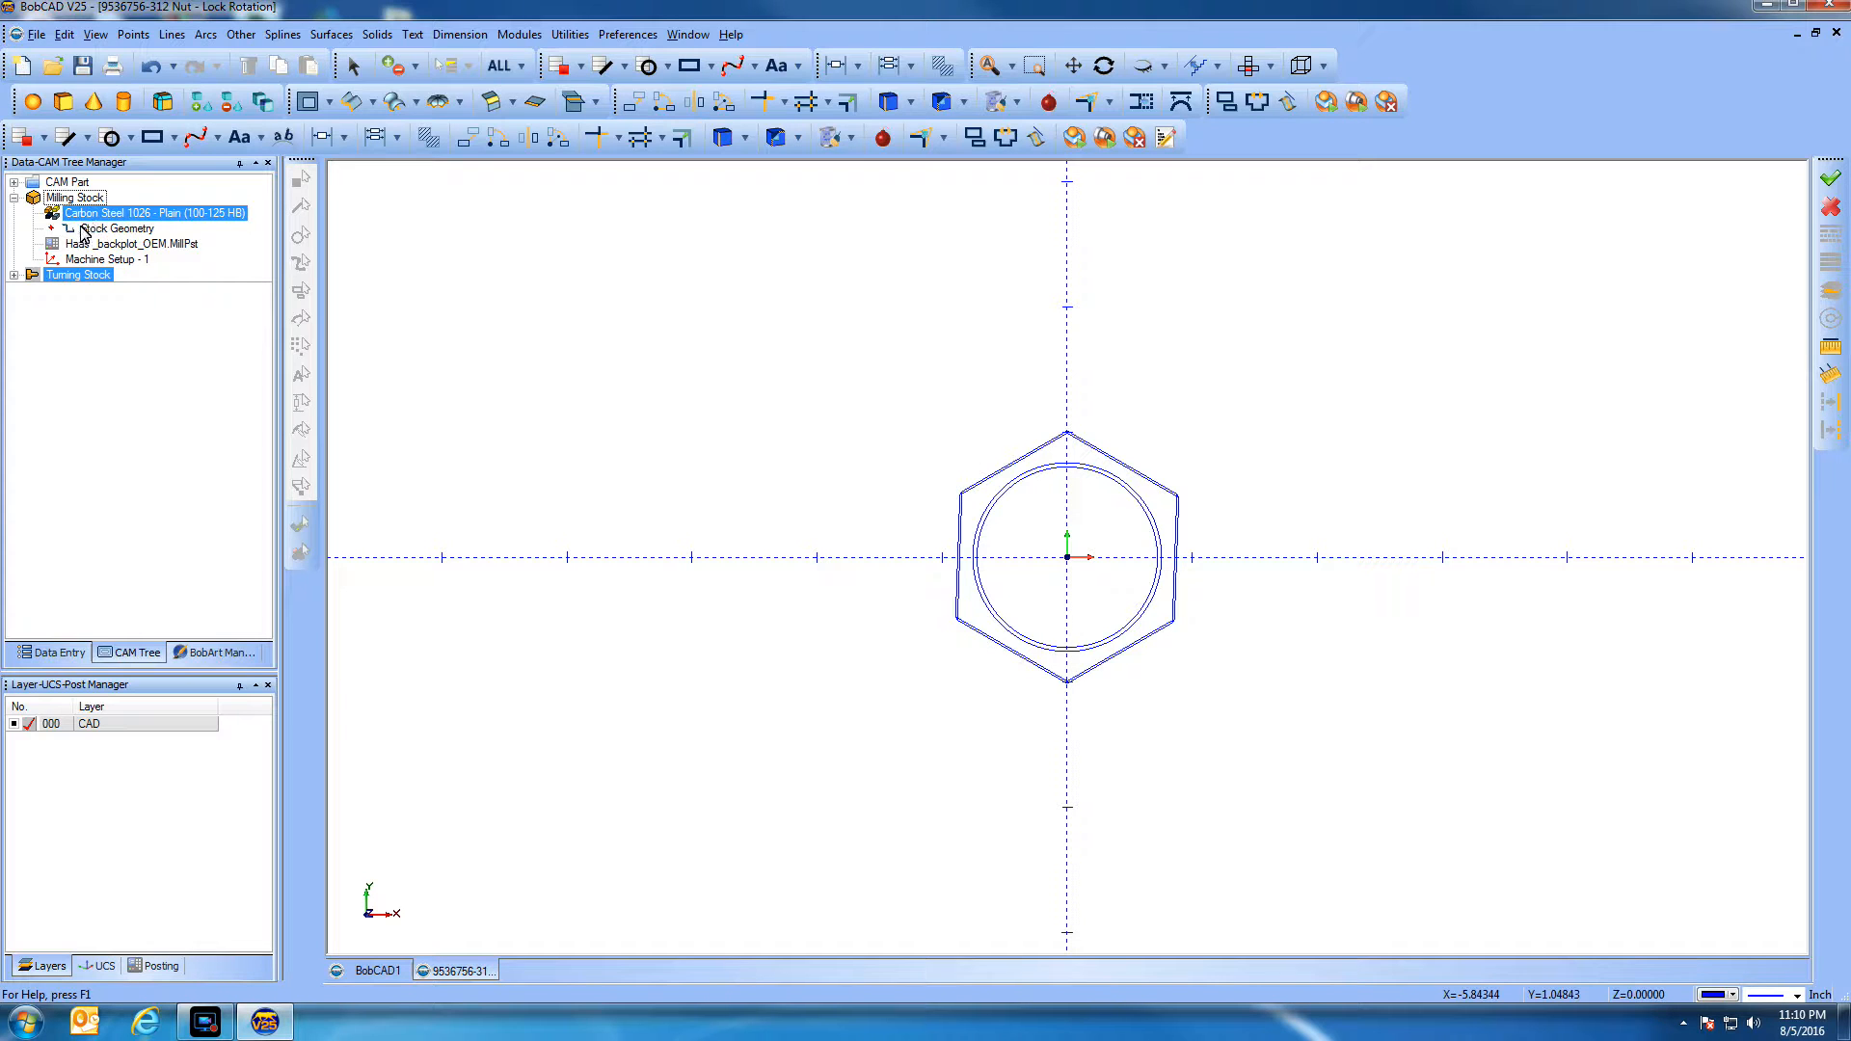
{"action": "left_click", "coordinate": [118, 244]}
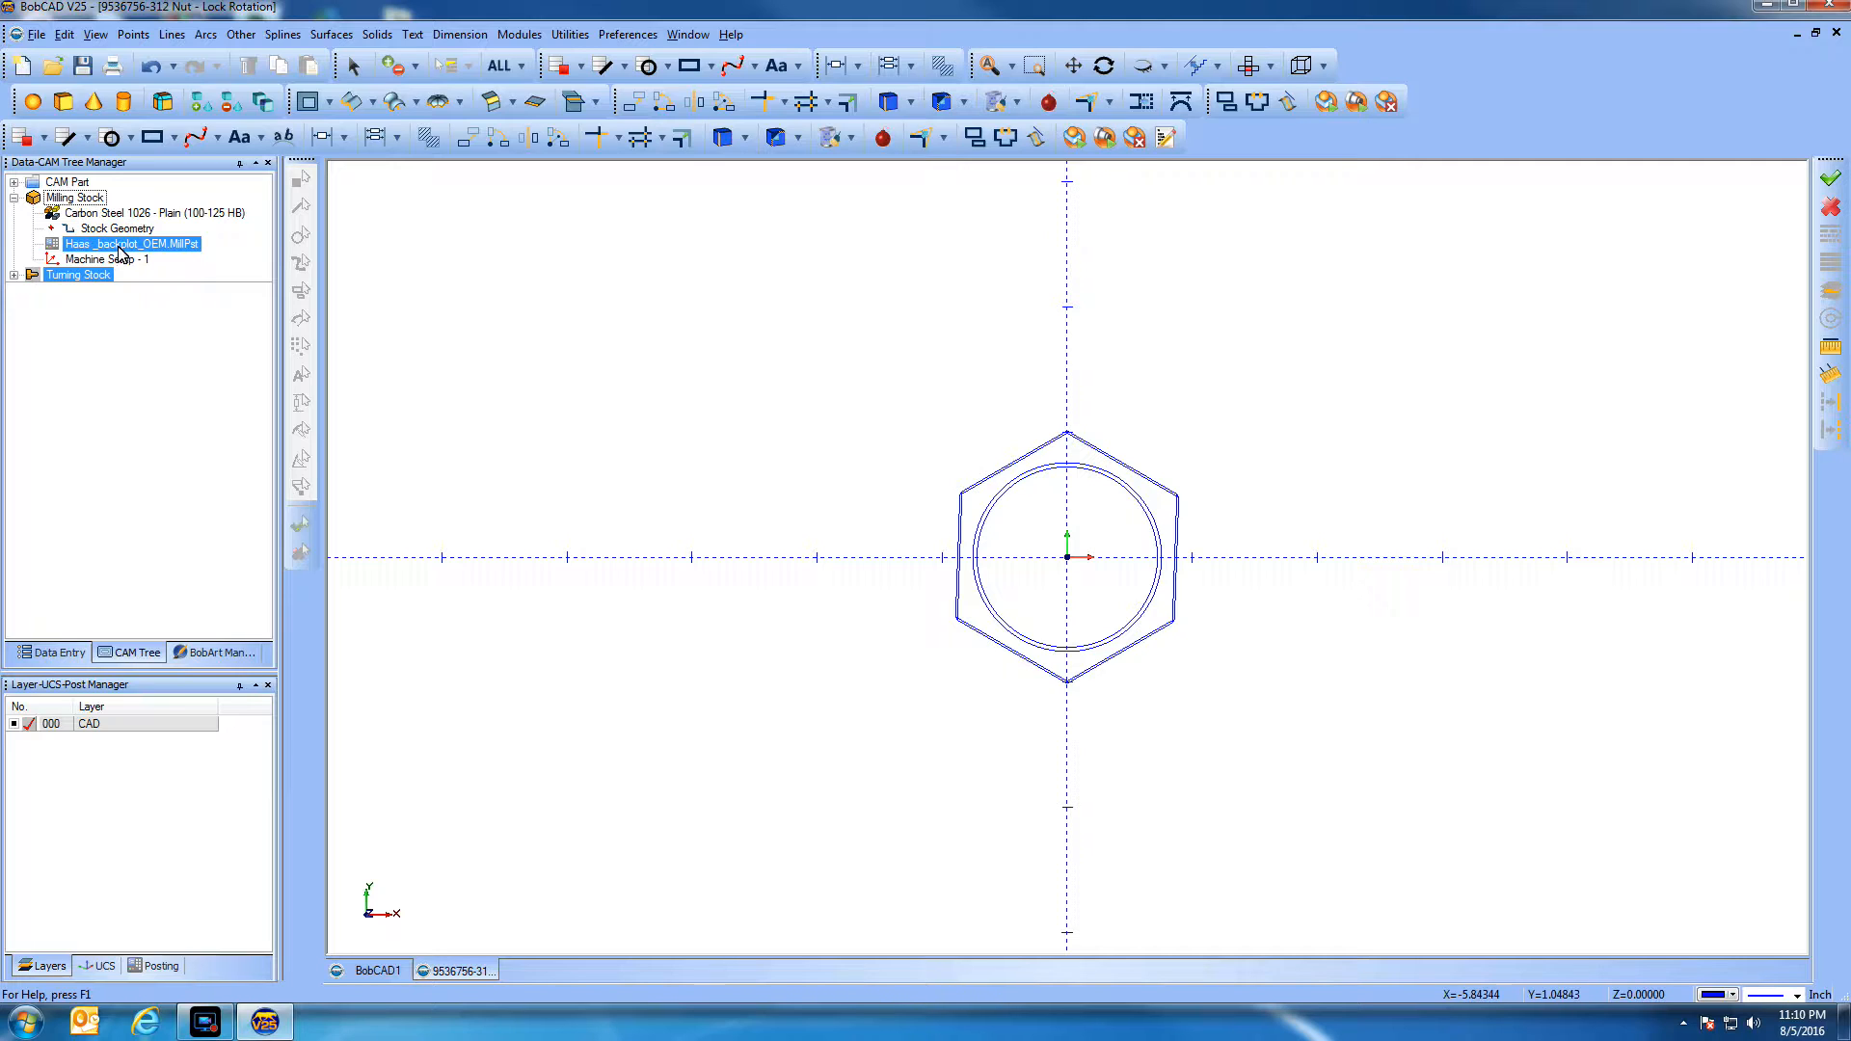
{"action": "left_click", "coordinate": [99, 213]}
{"action": "left_click", "coordinate": [83, 199]}
Define rectangular milling stock with entered dimensions, setting its height to 0.75 inch
{"action": "right_click", "coordinate": [82, 200]}
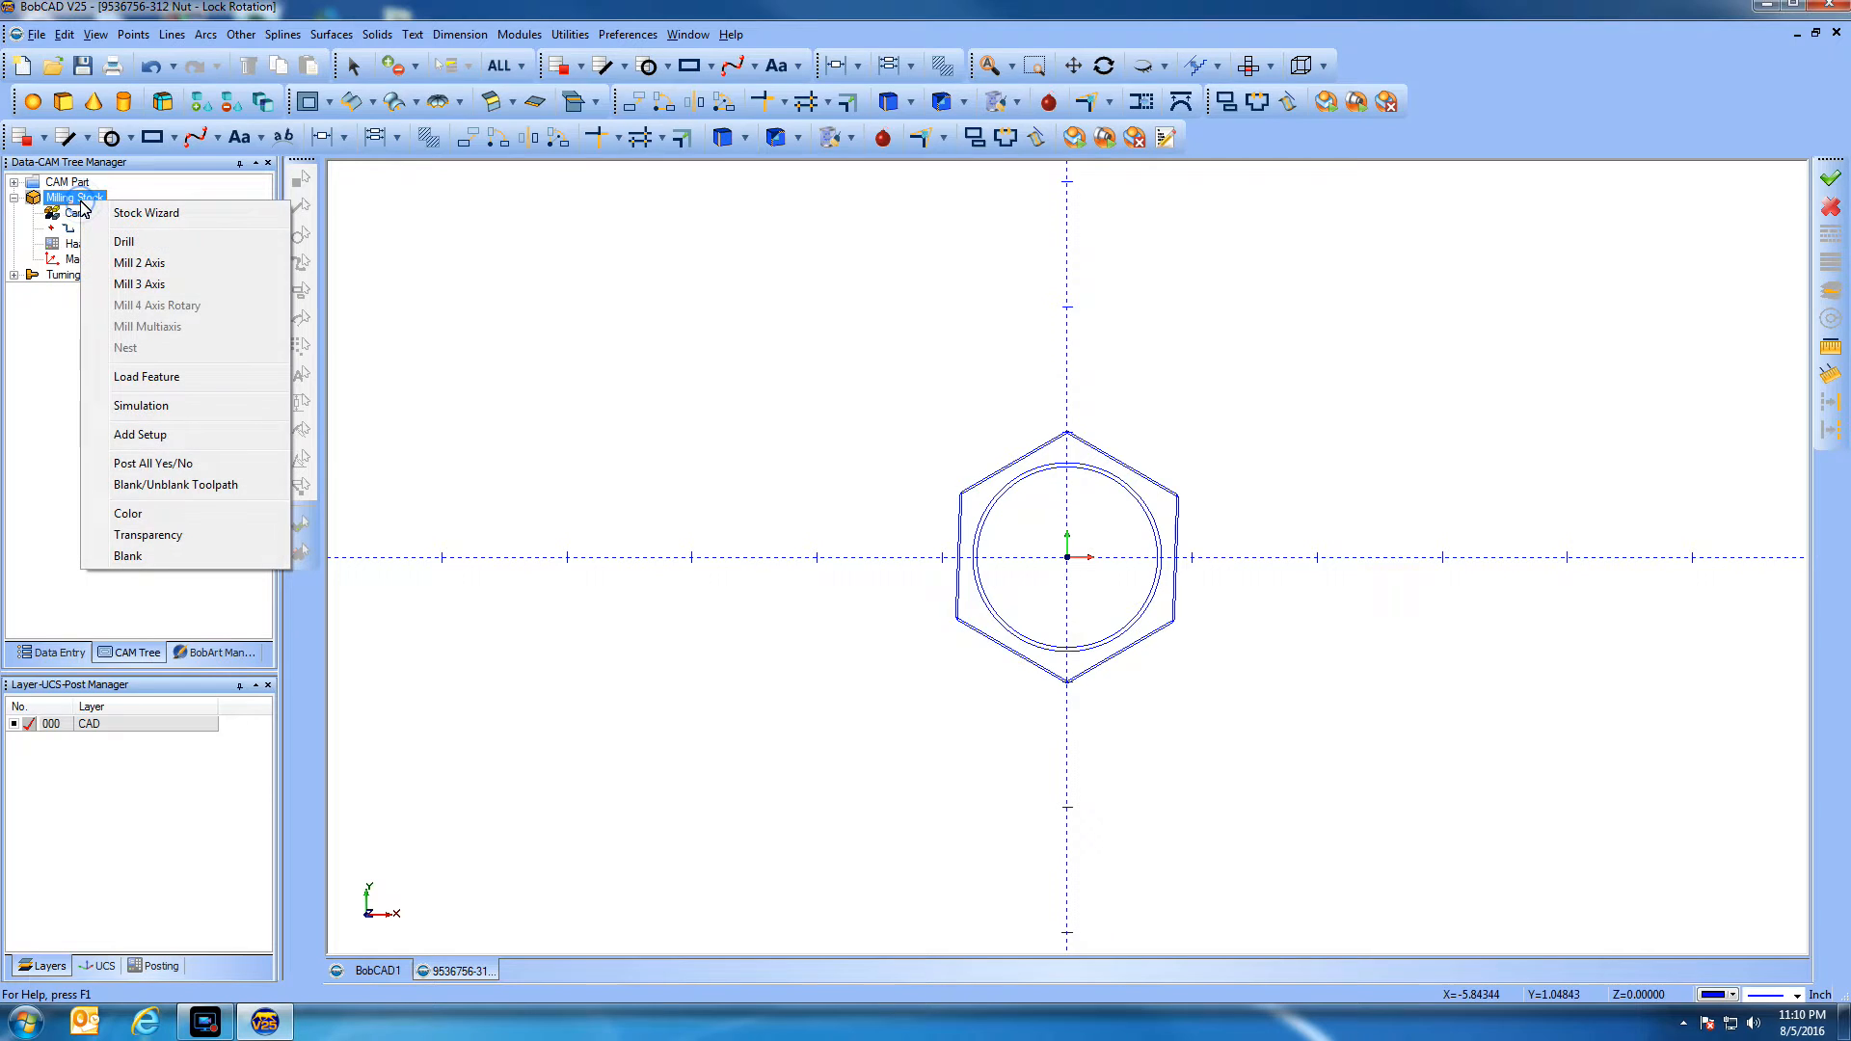
{"action": "left_click", "coordinate": [127, 213]}
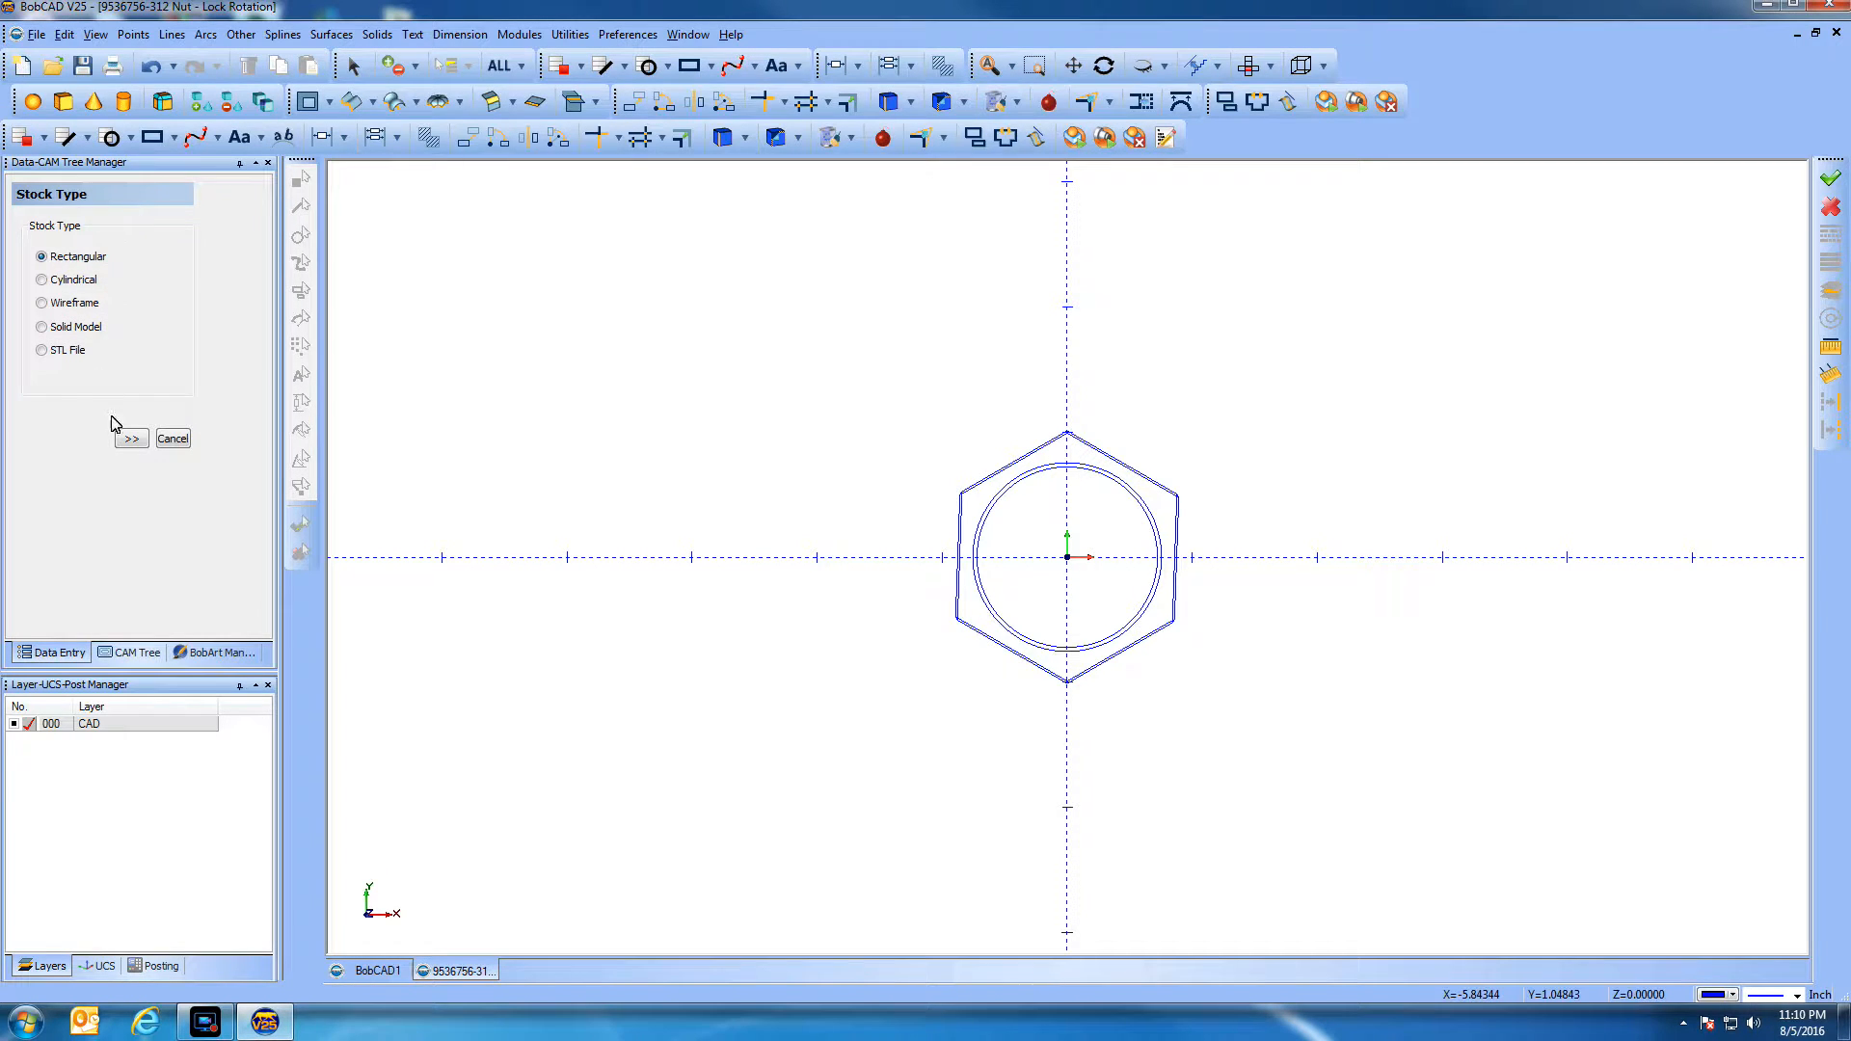
{"action": "left_click", "coordinate": [131, 441]}
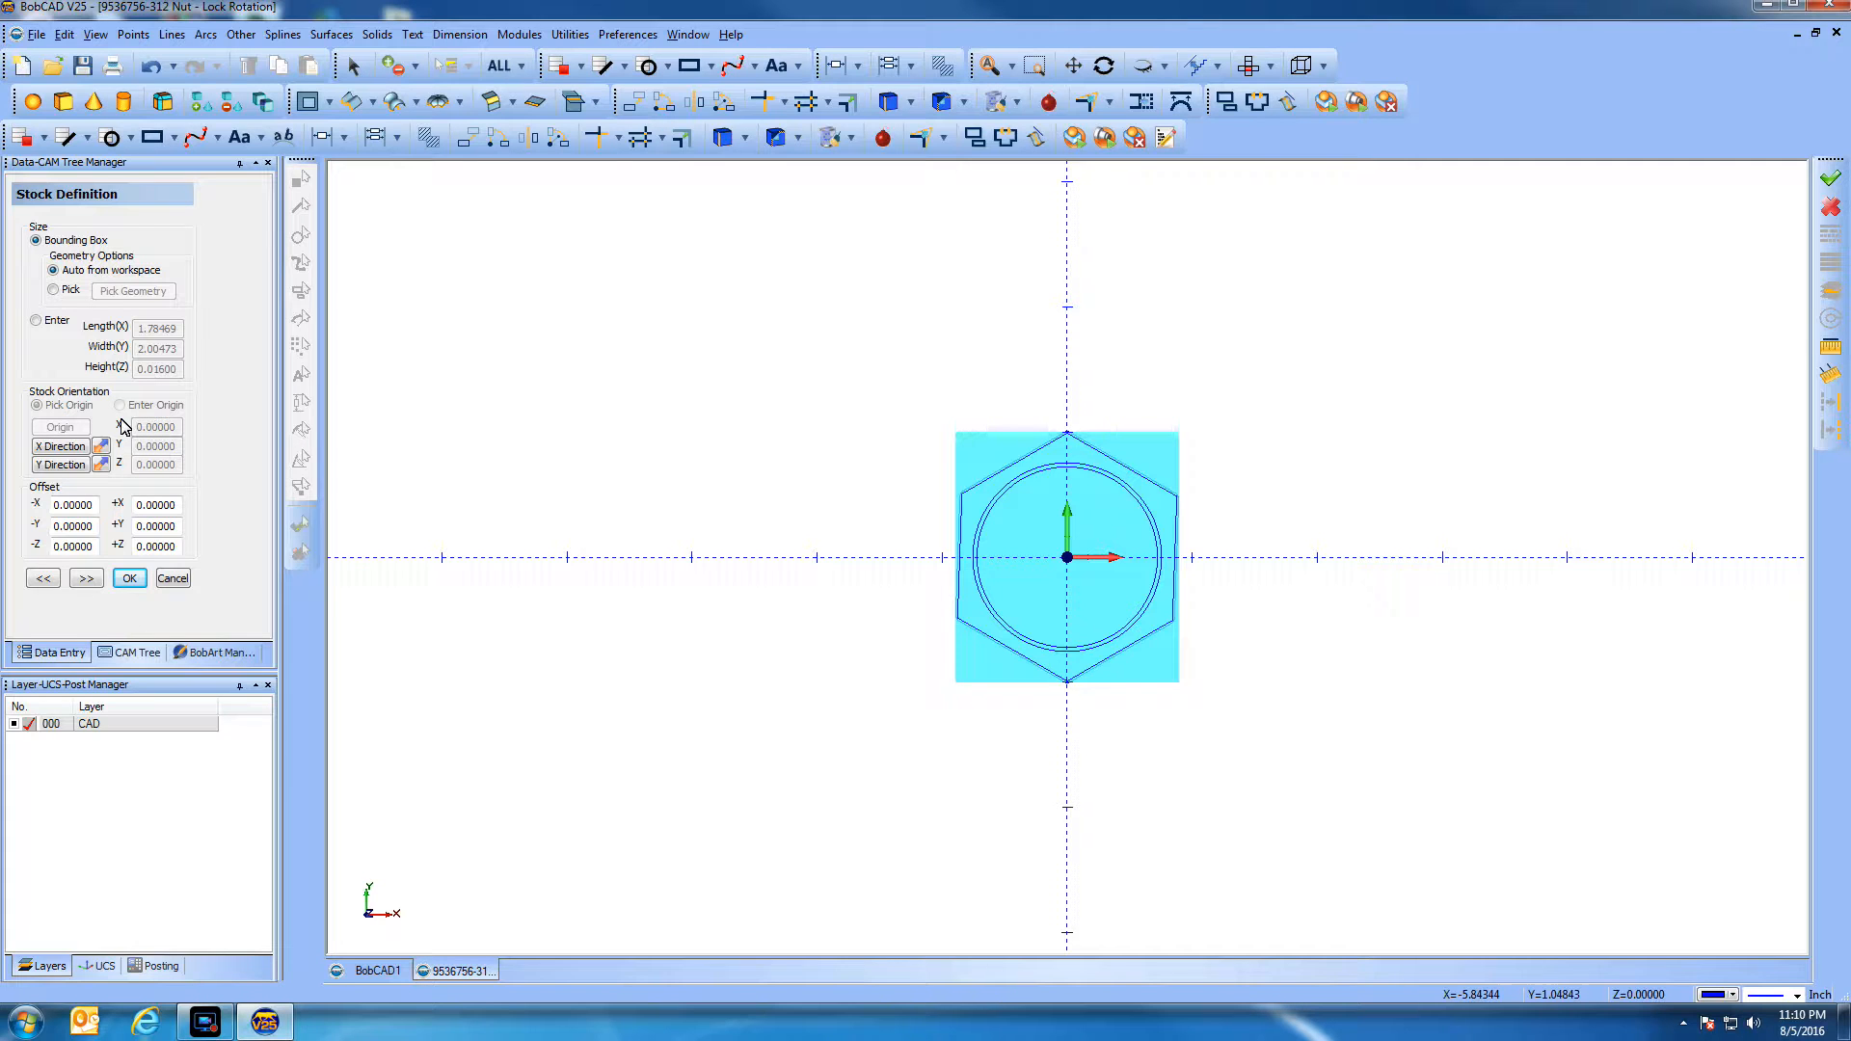
{"action": "left_click", "coordinate": [36, 320]}
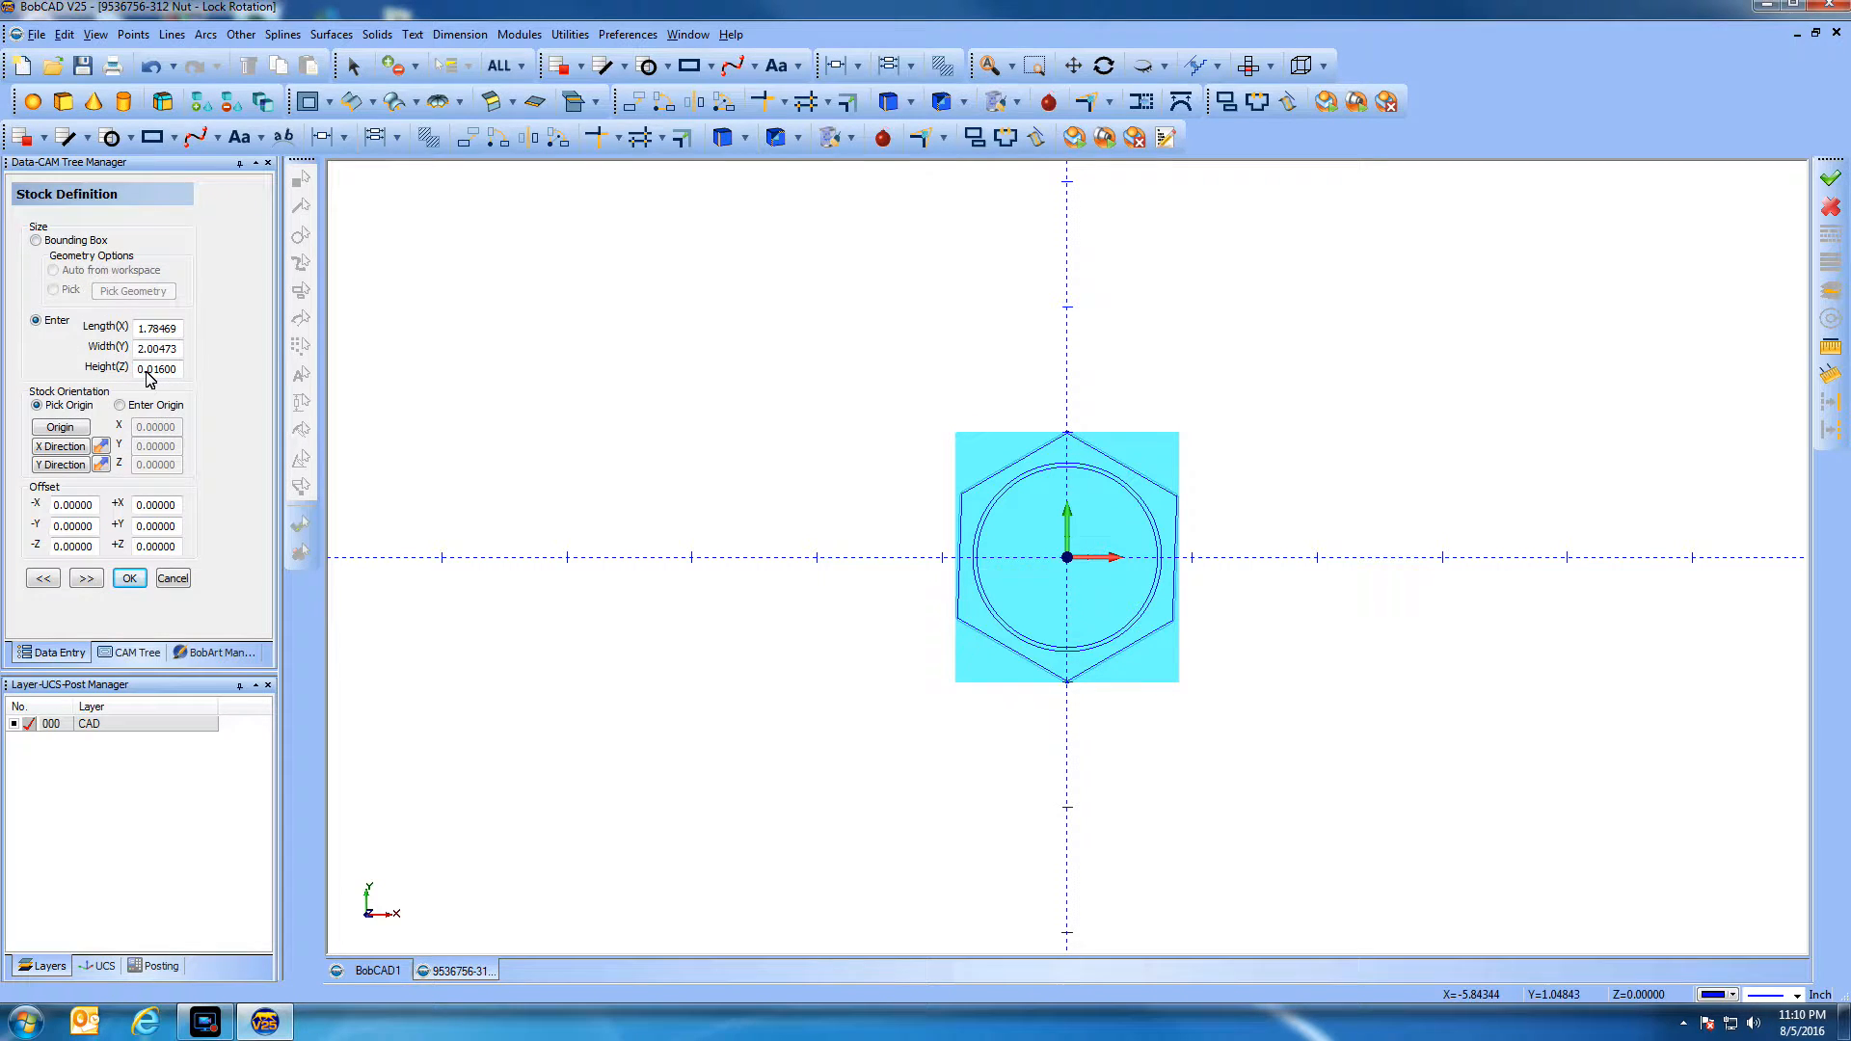
{"action": "left_click_drag", "start_coordinate": [149, 370], "coordinate": [280, 389]}
{"action": "type", "text": "75"}
{"action": "left_click", "coordinate": [129, 578]}
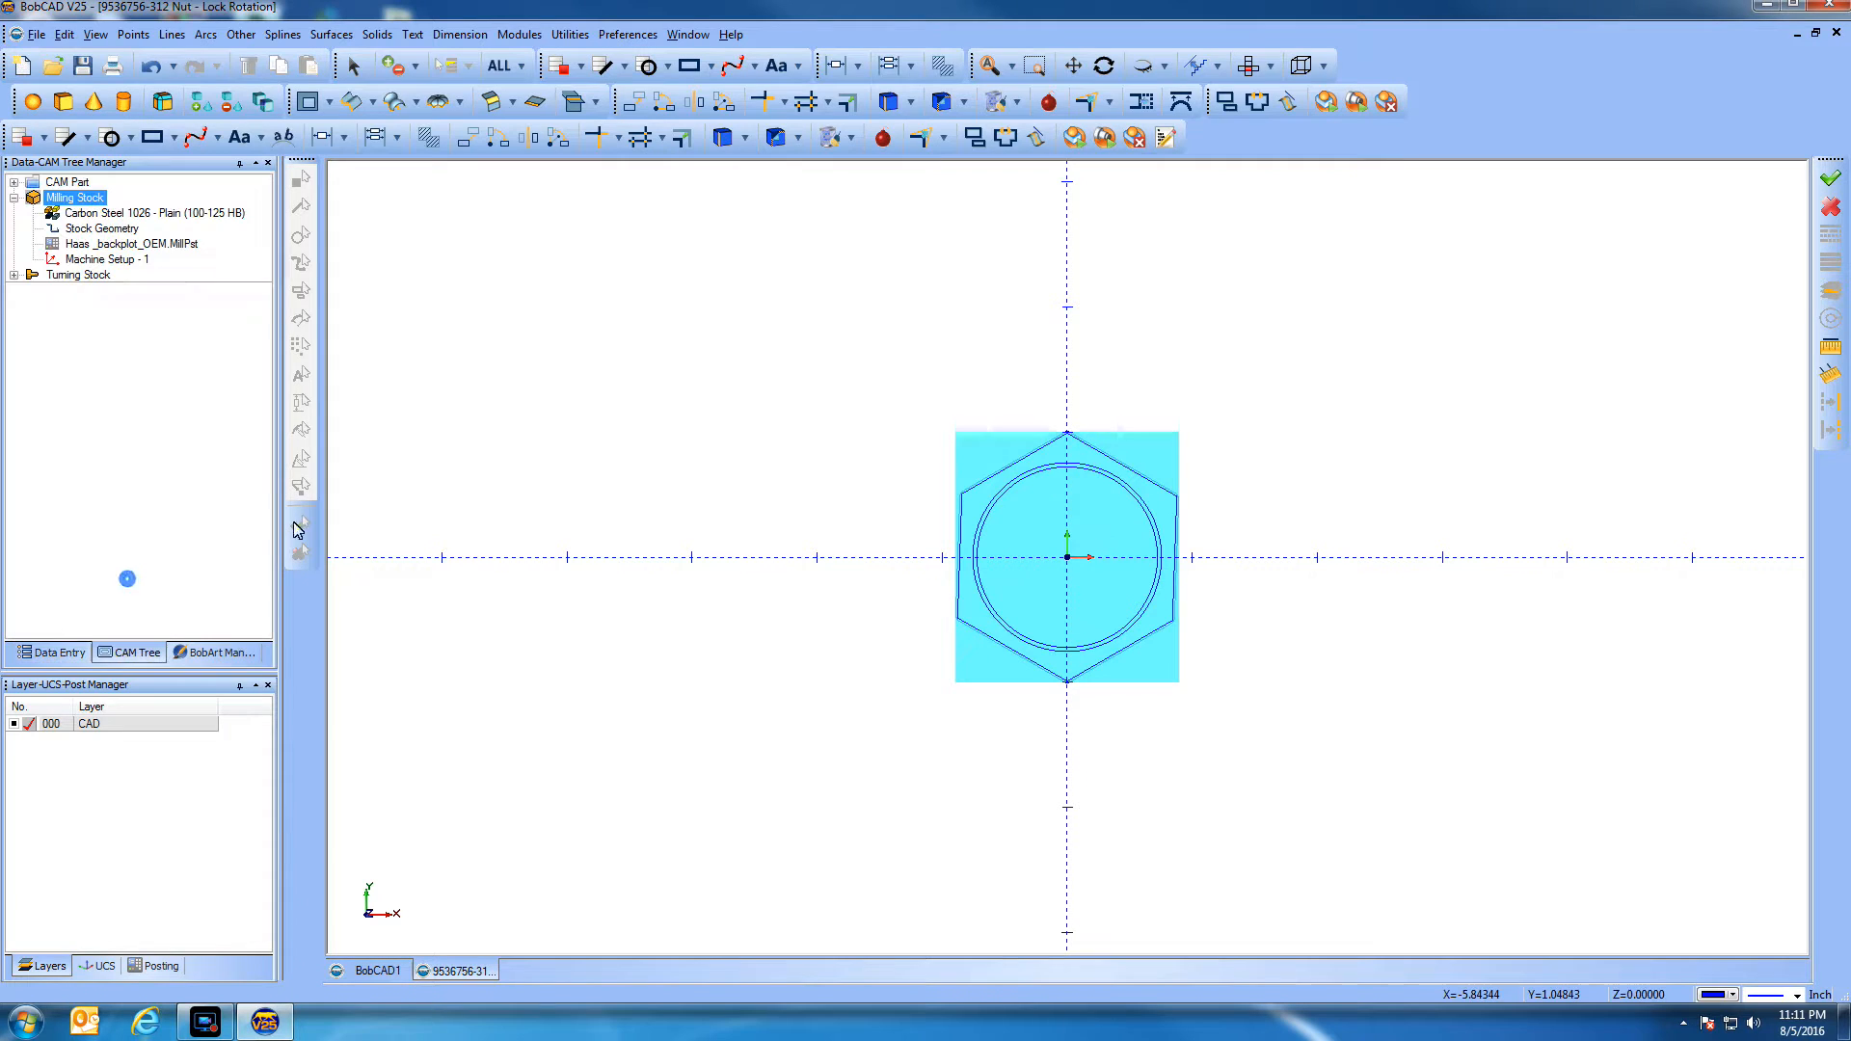
Inspect the stock block in 3D against the blanked nut solid, keep the solid blanked, and restore the top view
{"action": "left_click", "coordinate": [1105, 65]}
{"action": "left_click_drag", "start_coordinate": [1000, 348], "coordinate": [1032, 282]}
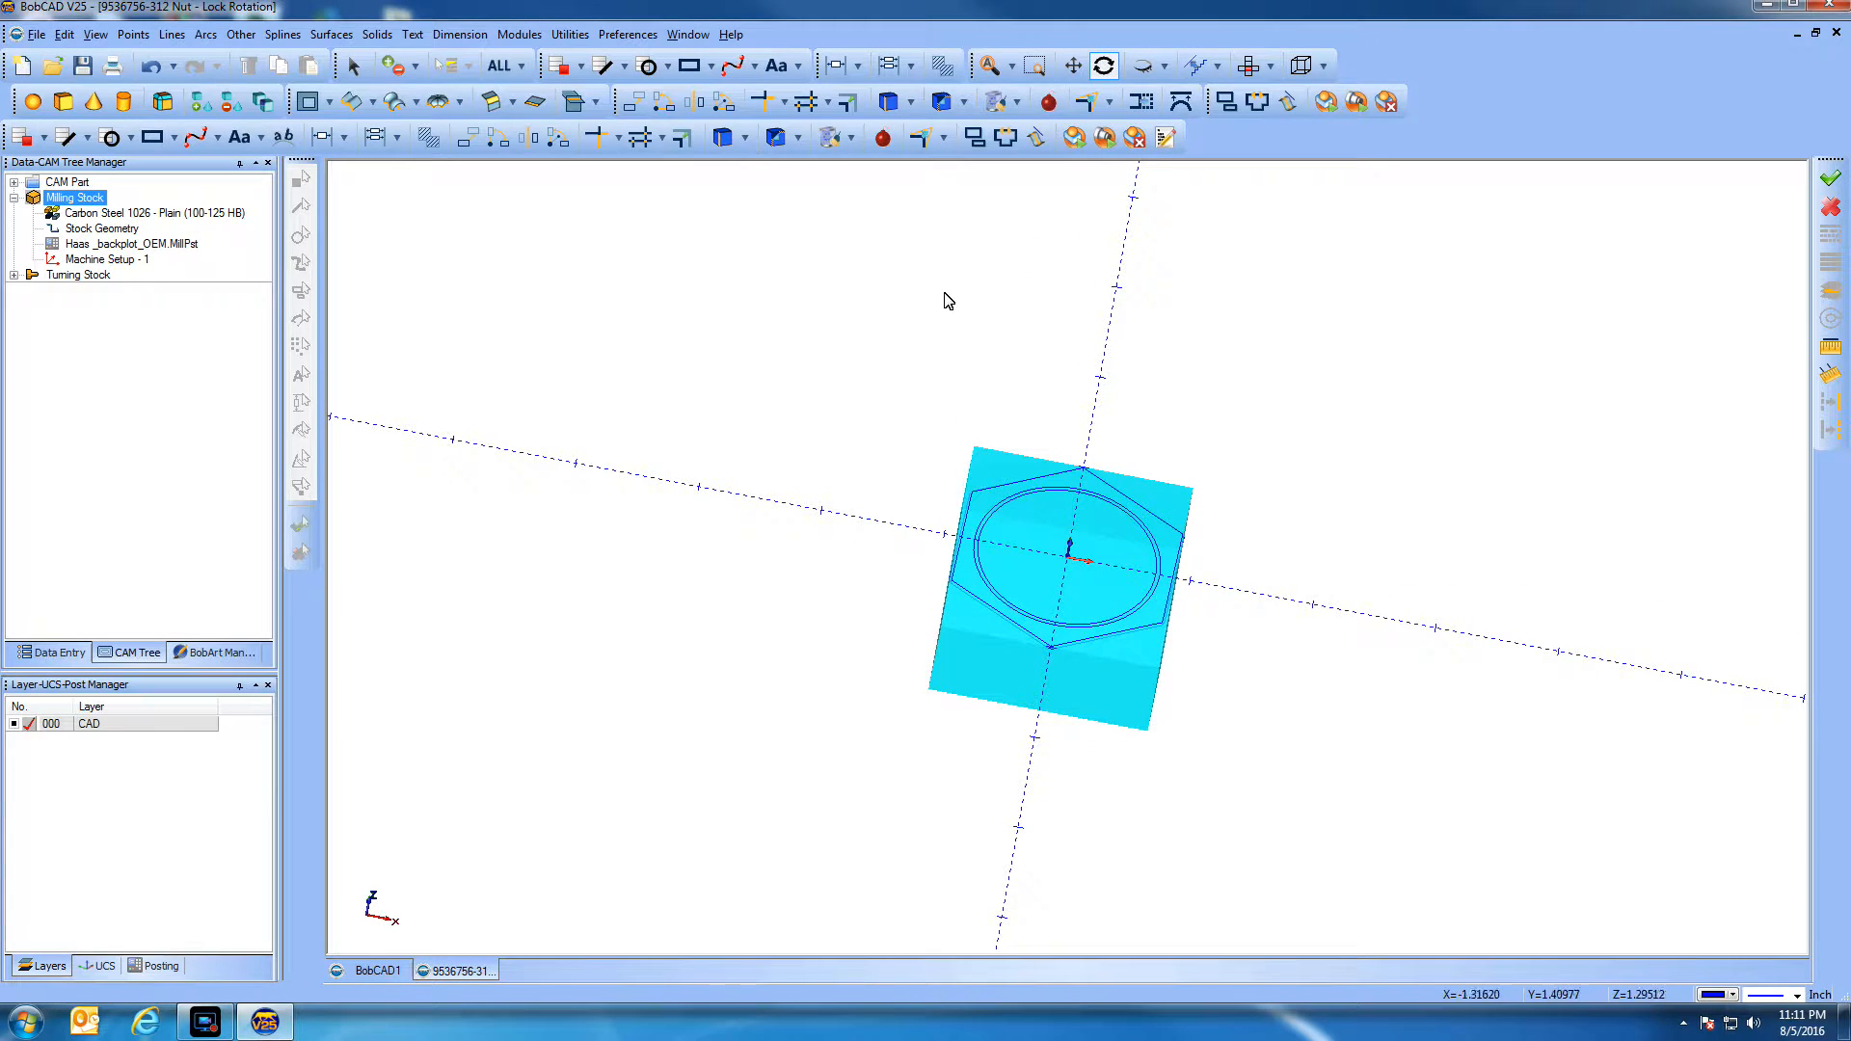
{"action": "key", "text": "Home"}
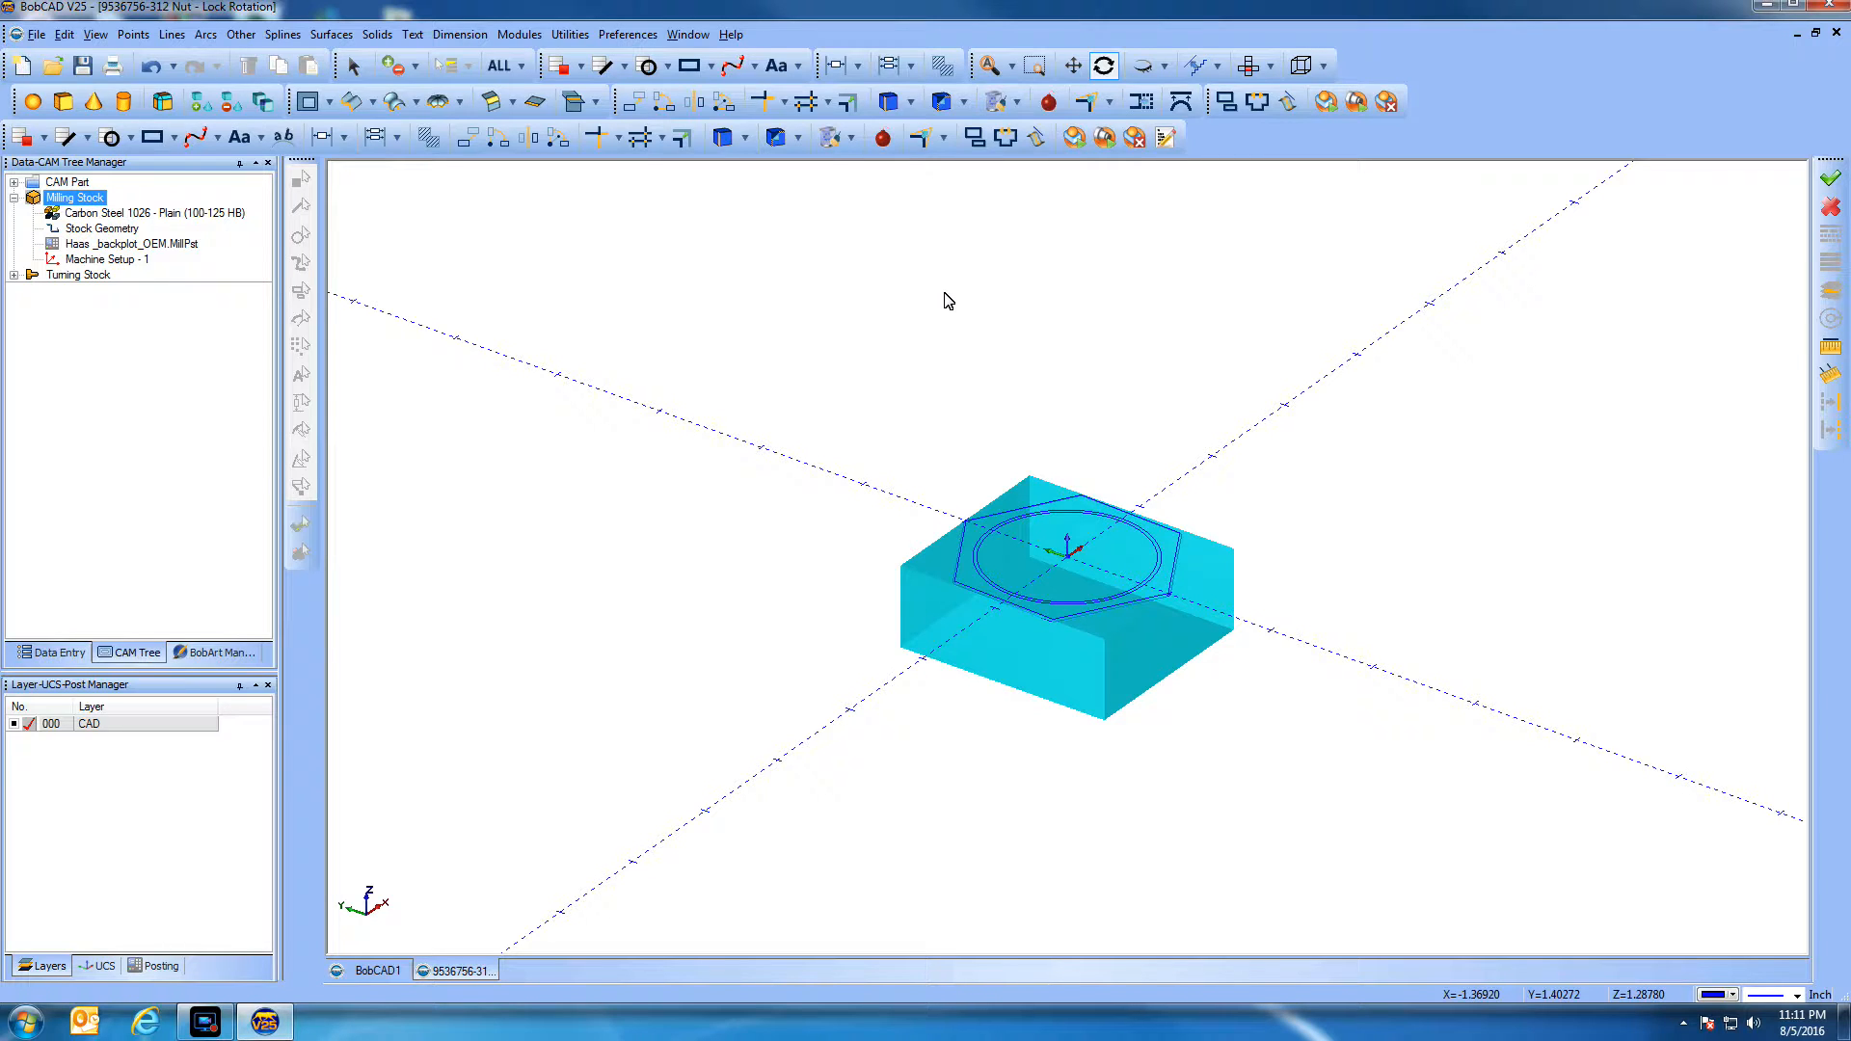
{"action": "left_click", "coordinate": [95, 35]}
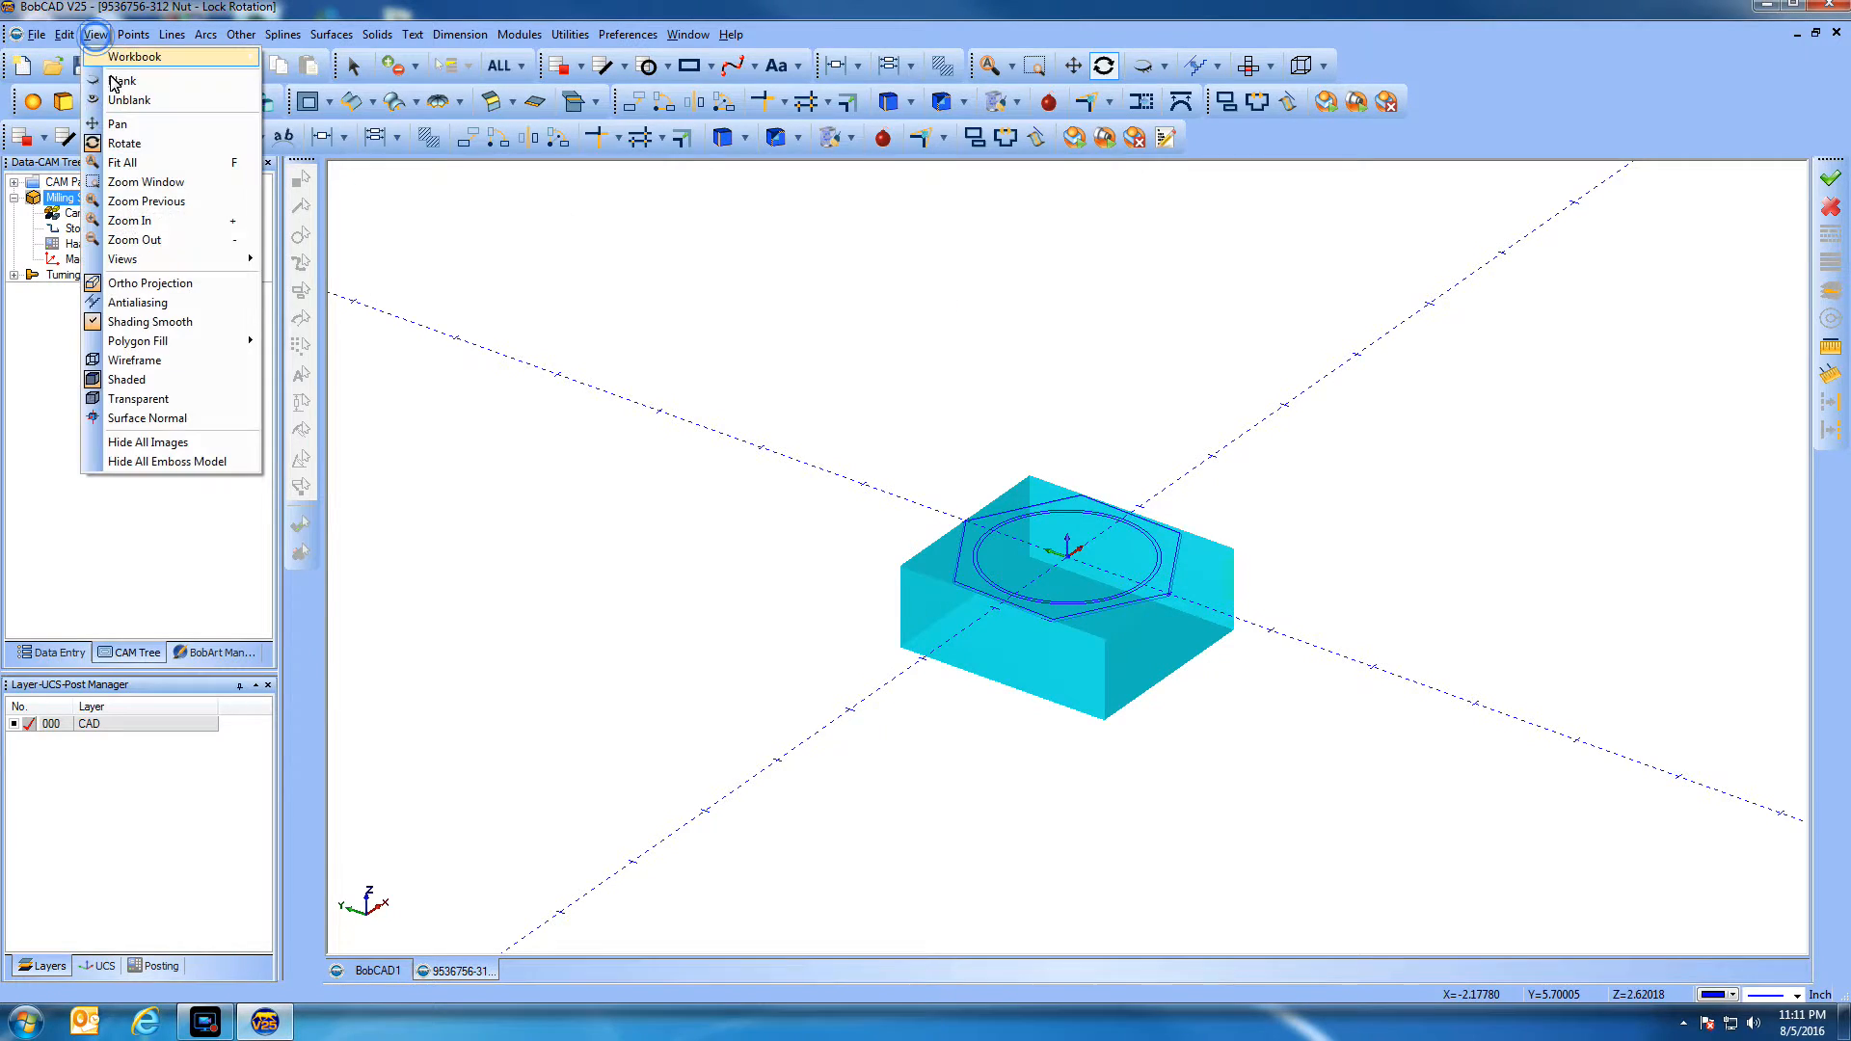
{"action": "left_click", "coordinate": [121, 99]}
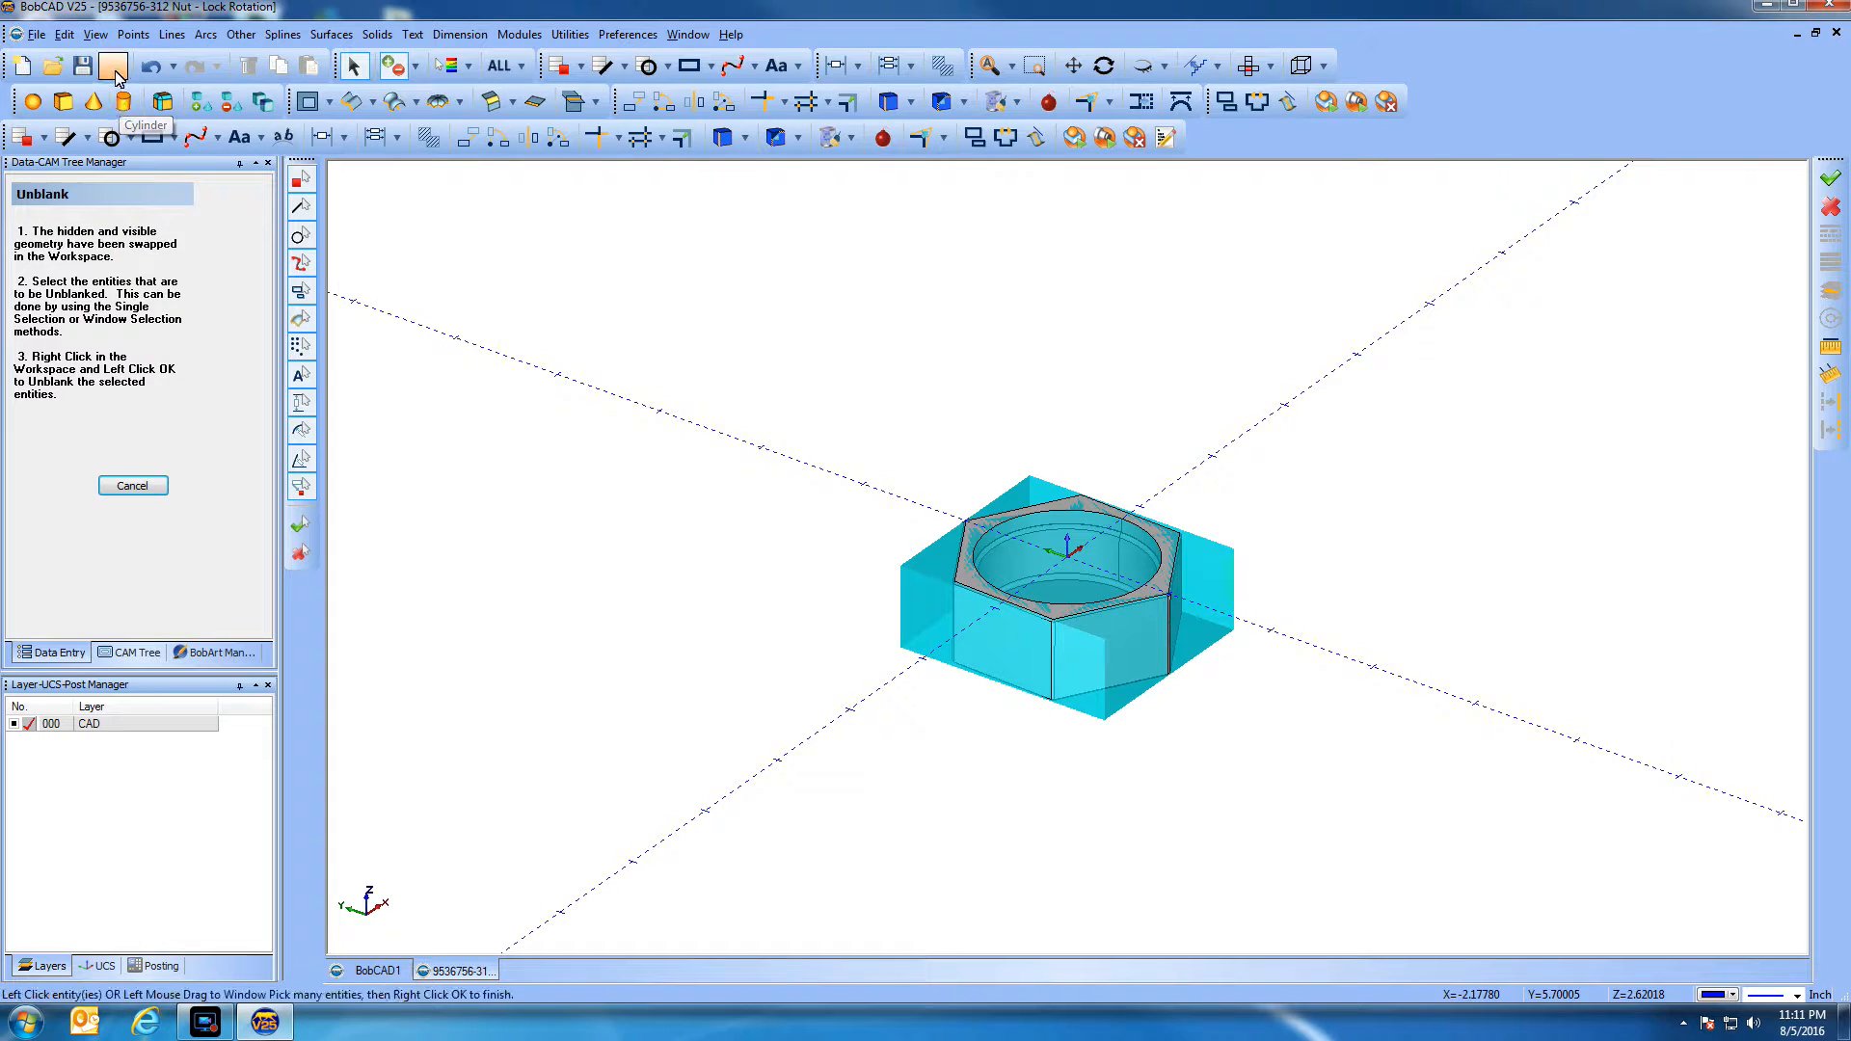
{"action": "left_click", "coordinate": [146, 490]}
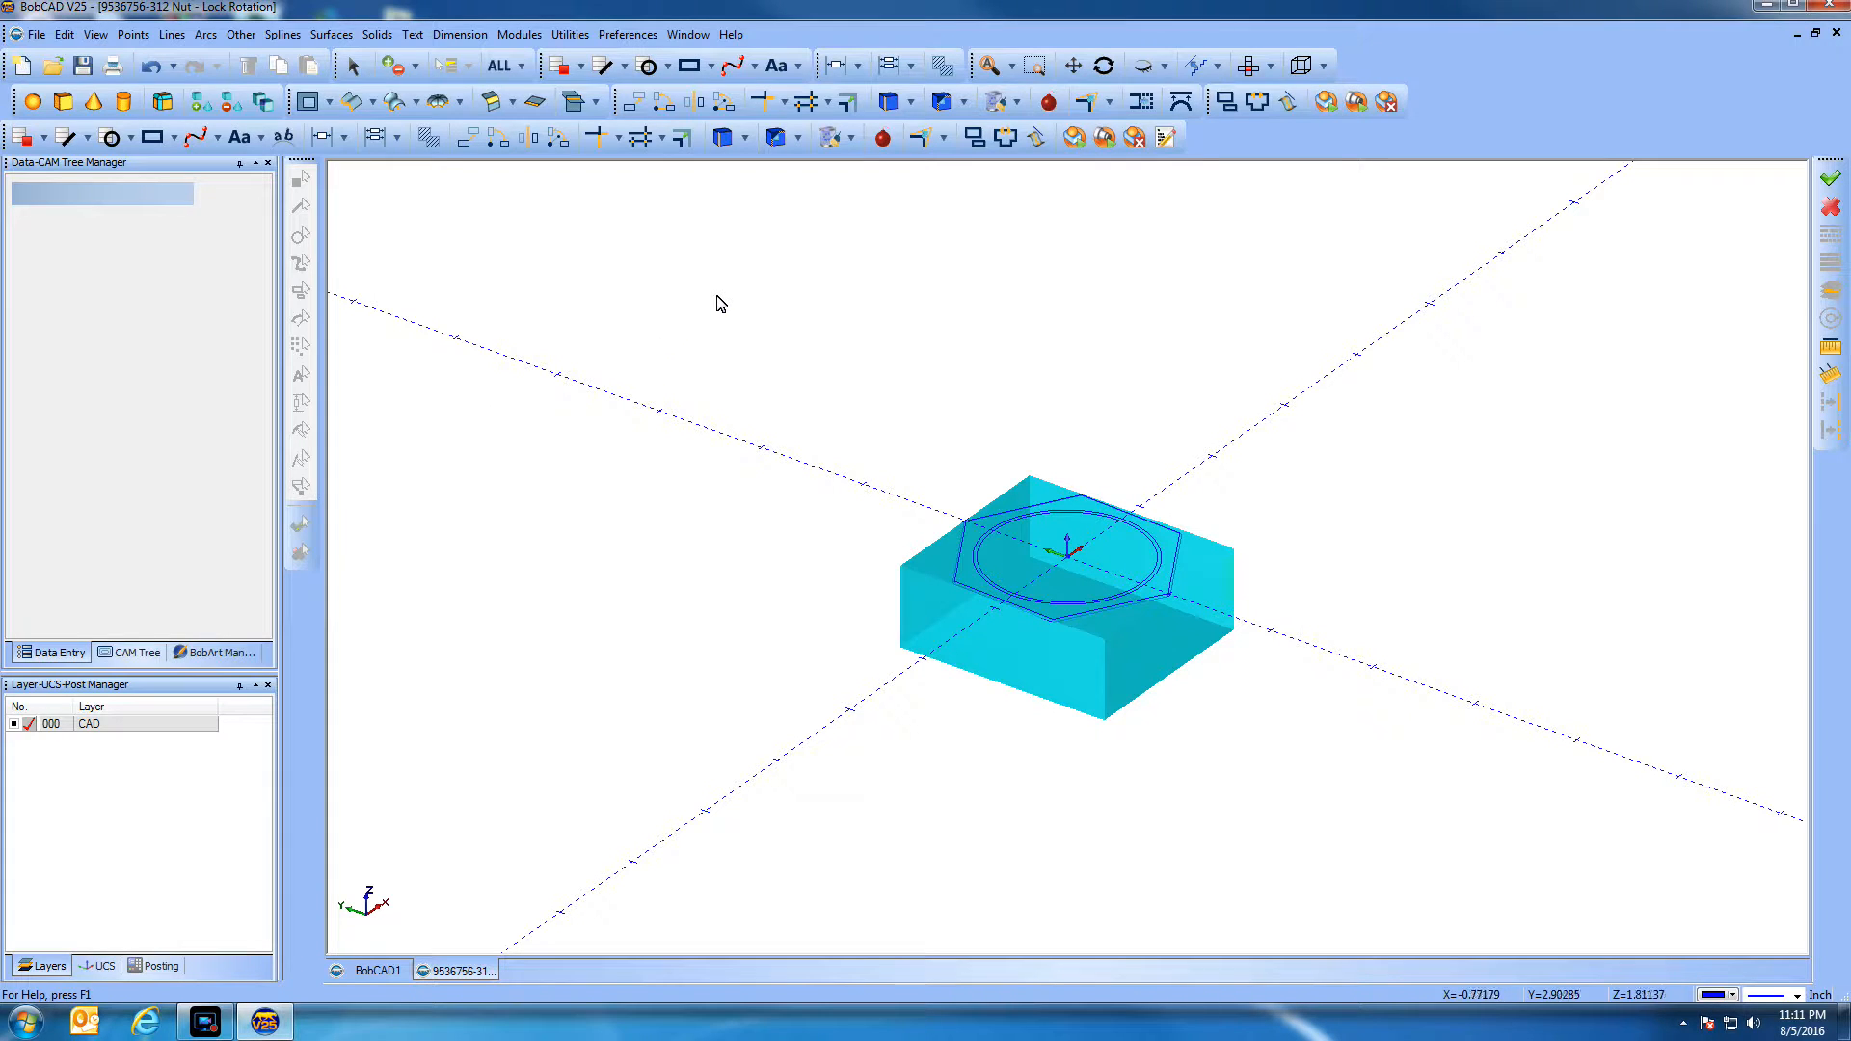
{"action": "right_click", "coordinate": [799, 283]}
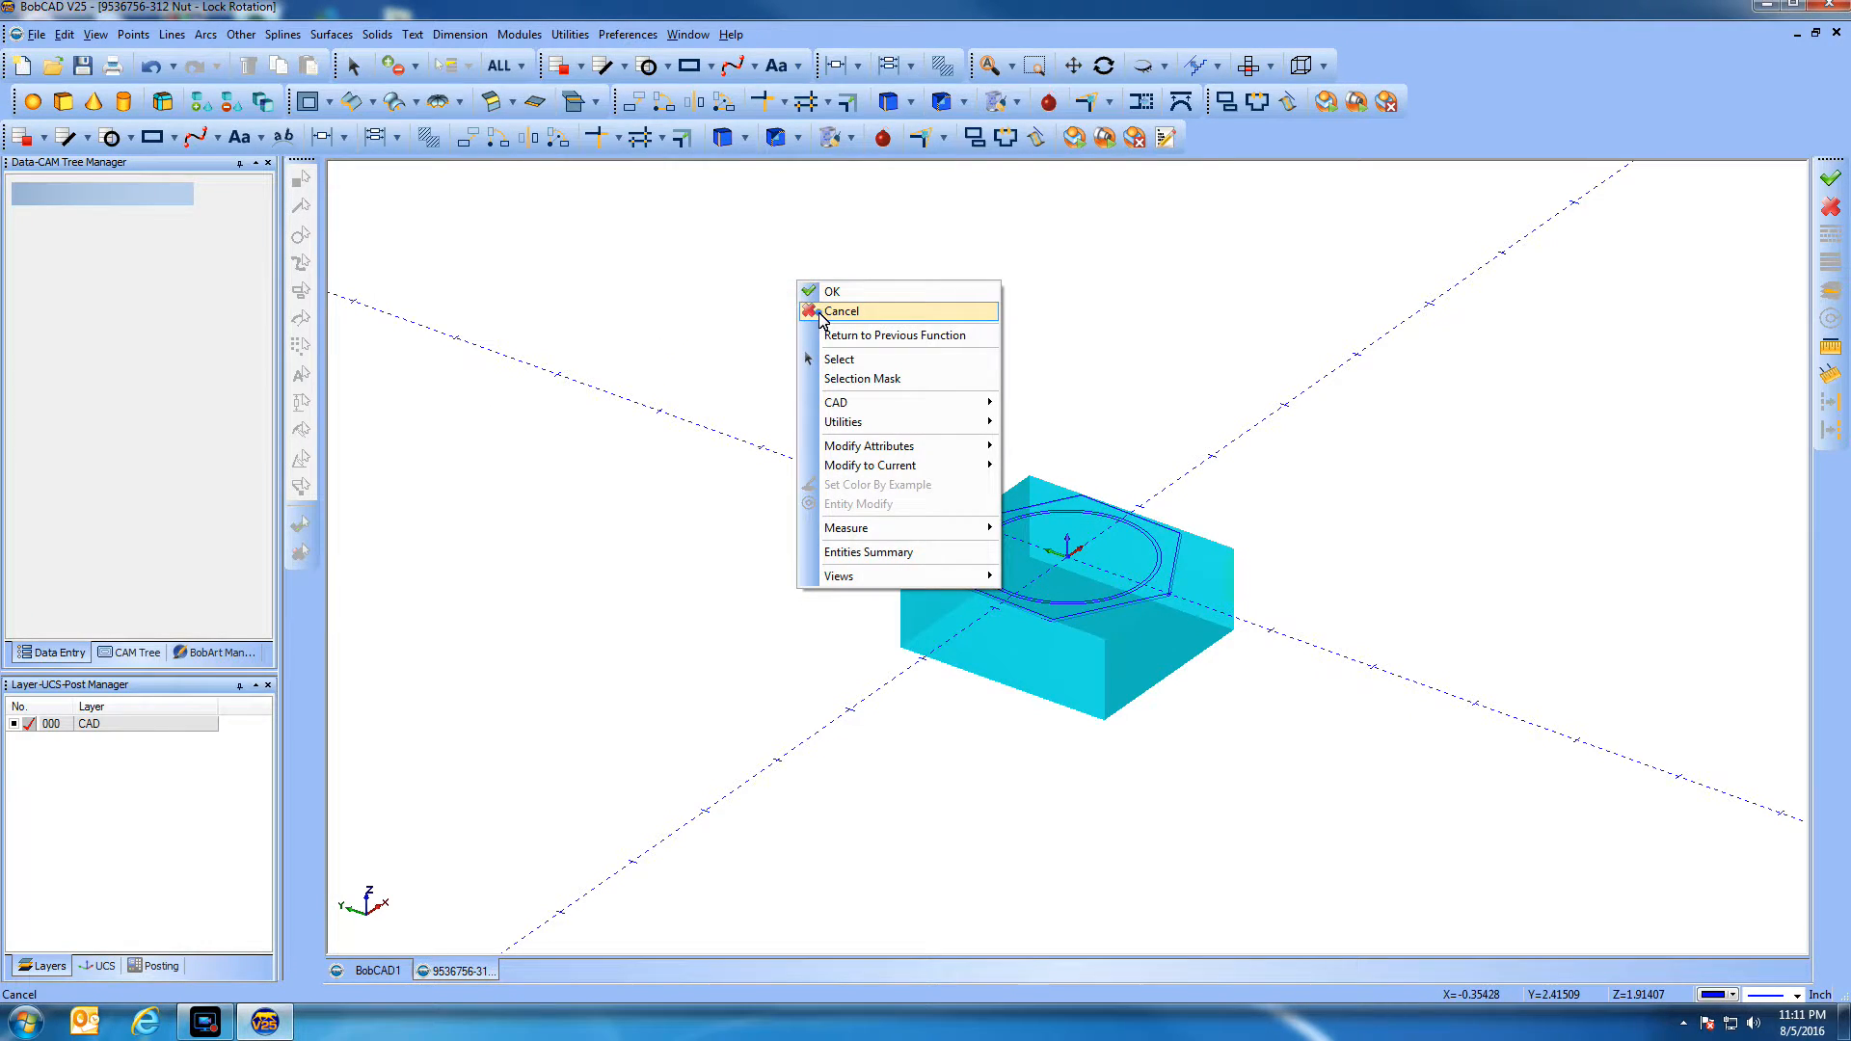
{"action": "left_click", "coordinate": [821, 311]}
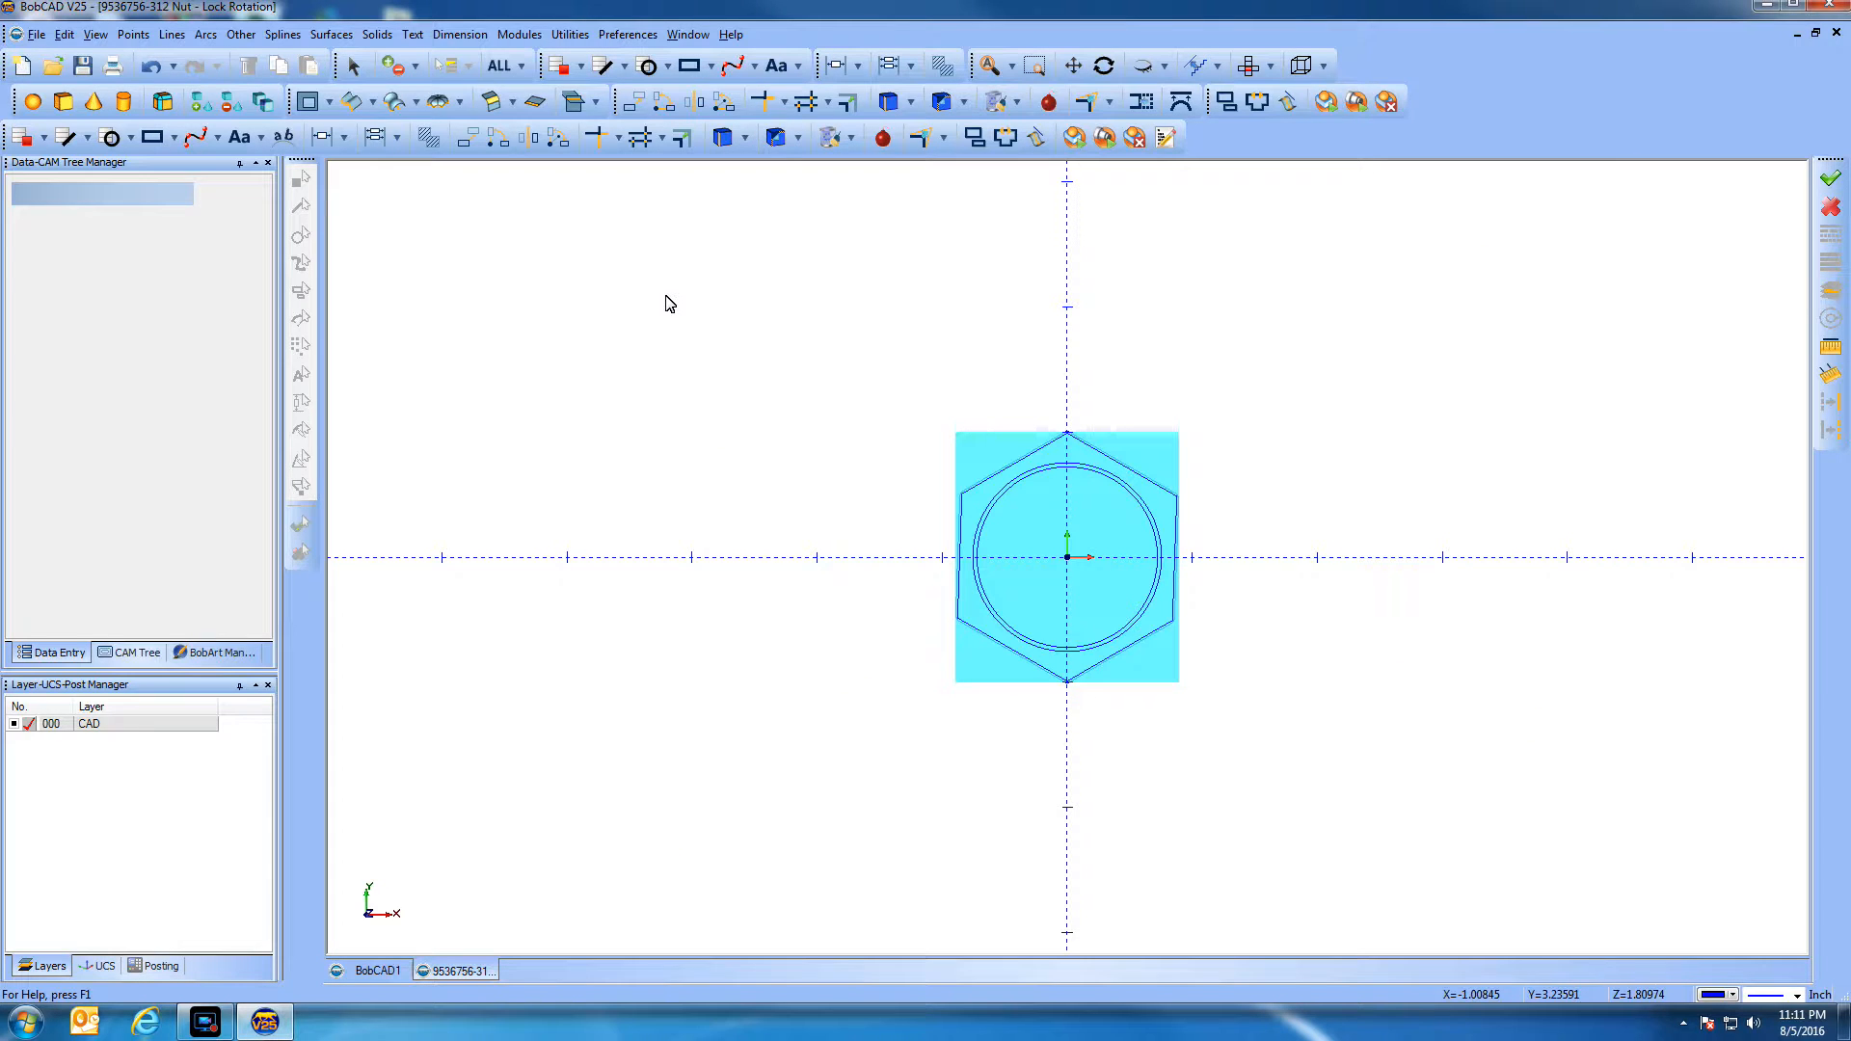
Blank the milling stock so only the wireframe geometry is displayed
{"action": "left_click", "coordinate": [127, 654]}
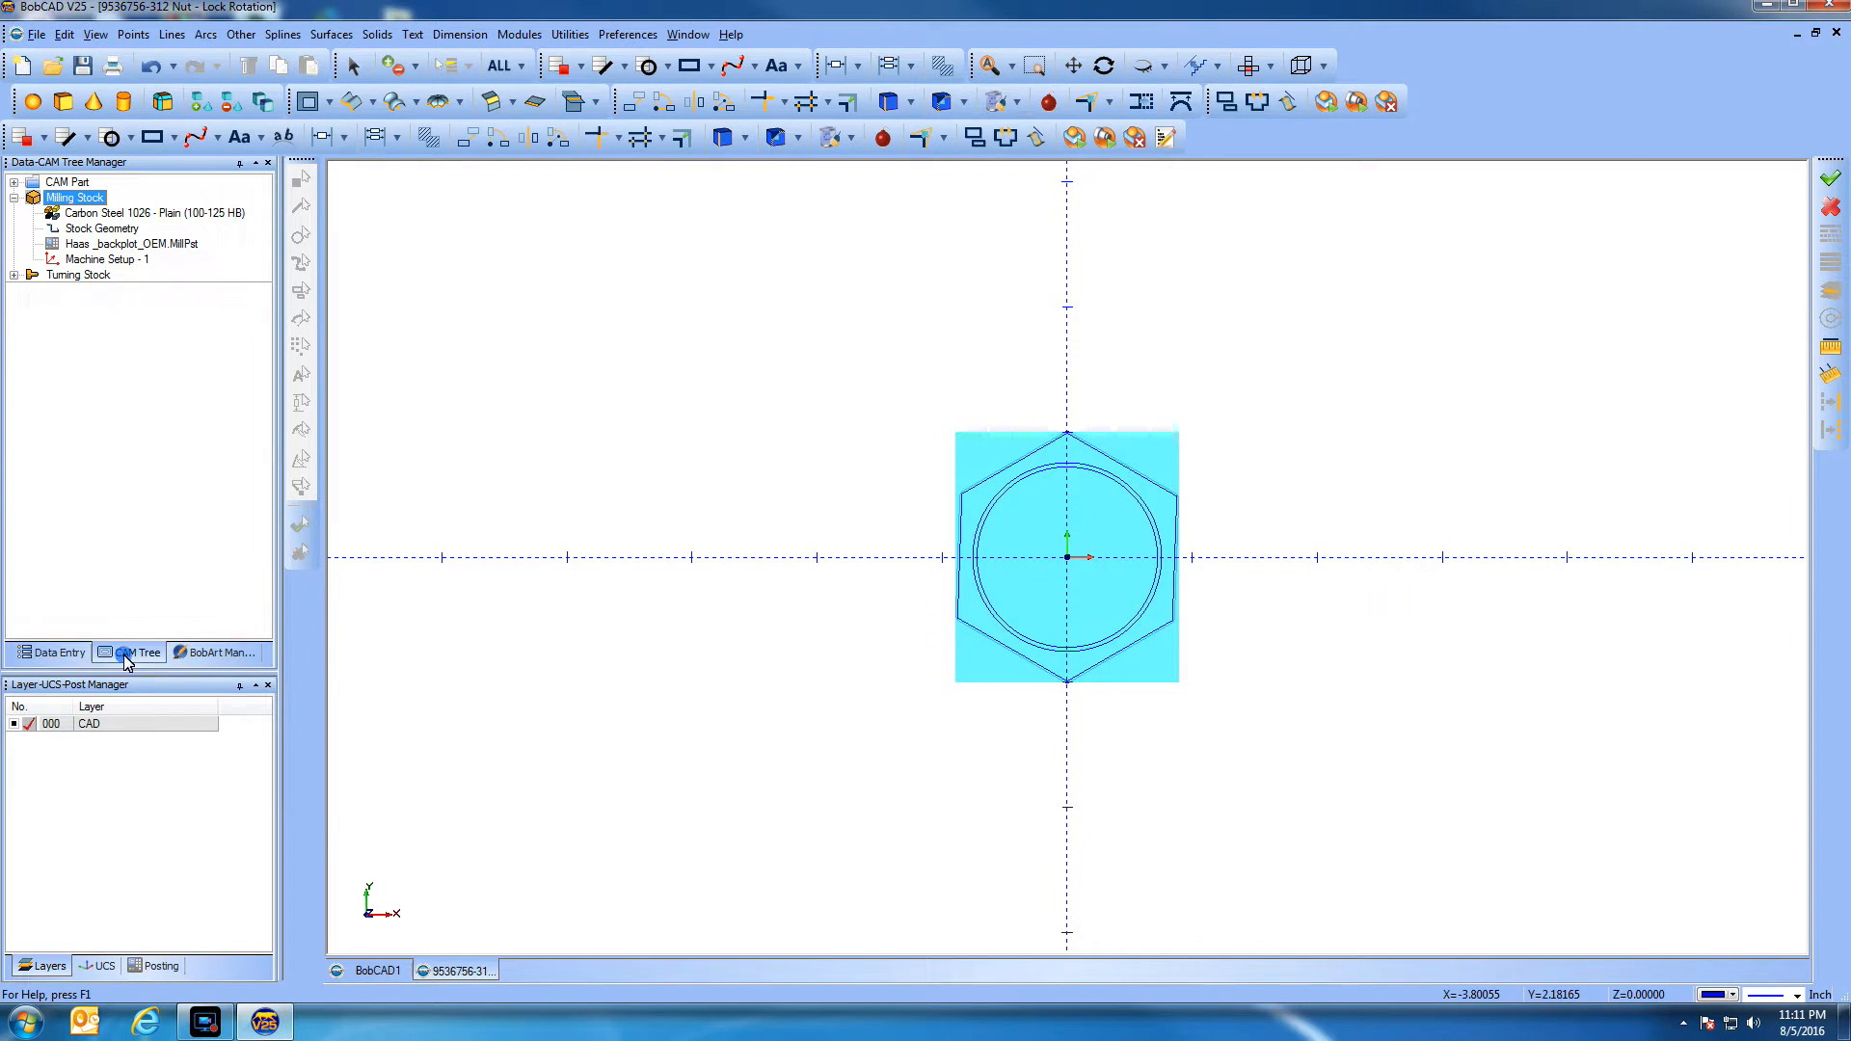
{"action": "right_click", "coordinate": [74, 203]}
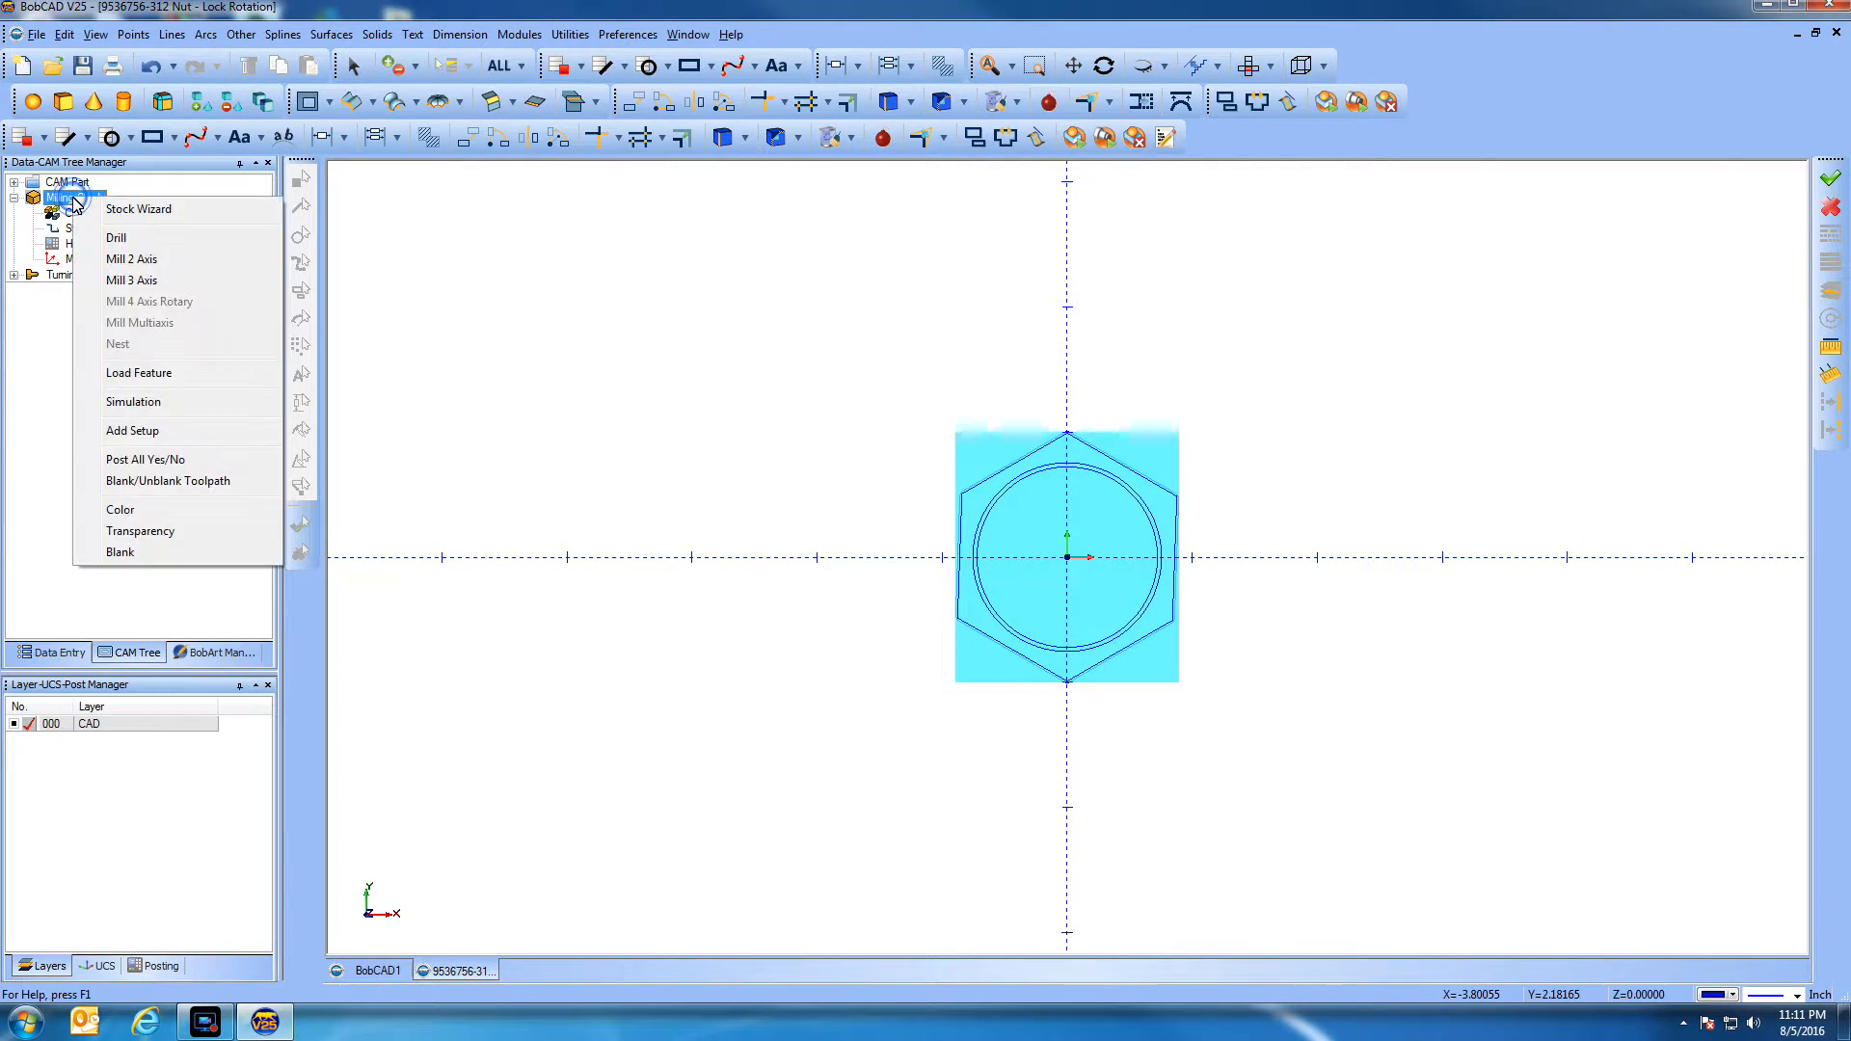
{"action": "left_click", "coordinate": [132, 556]}
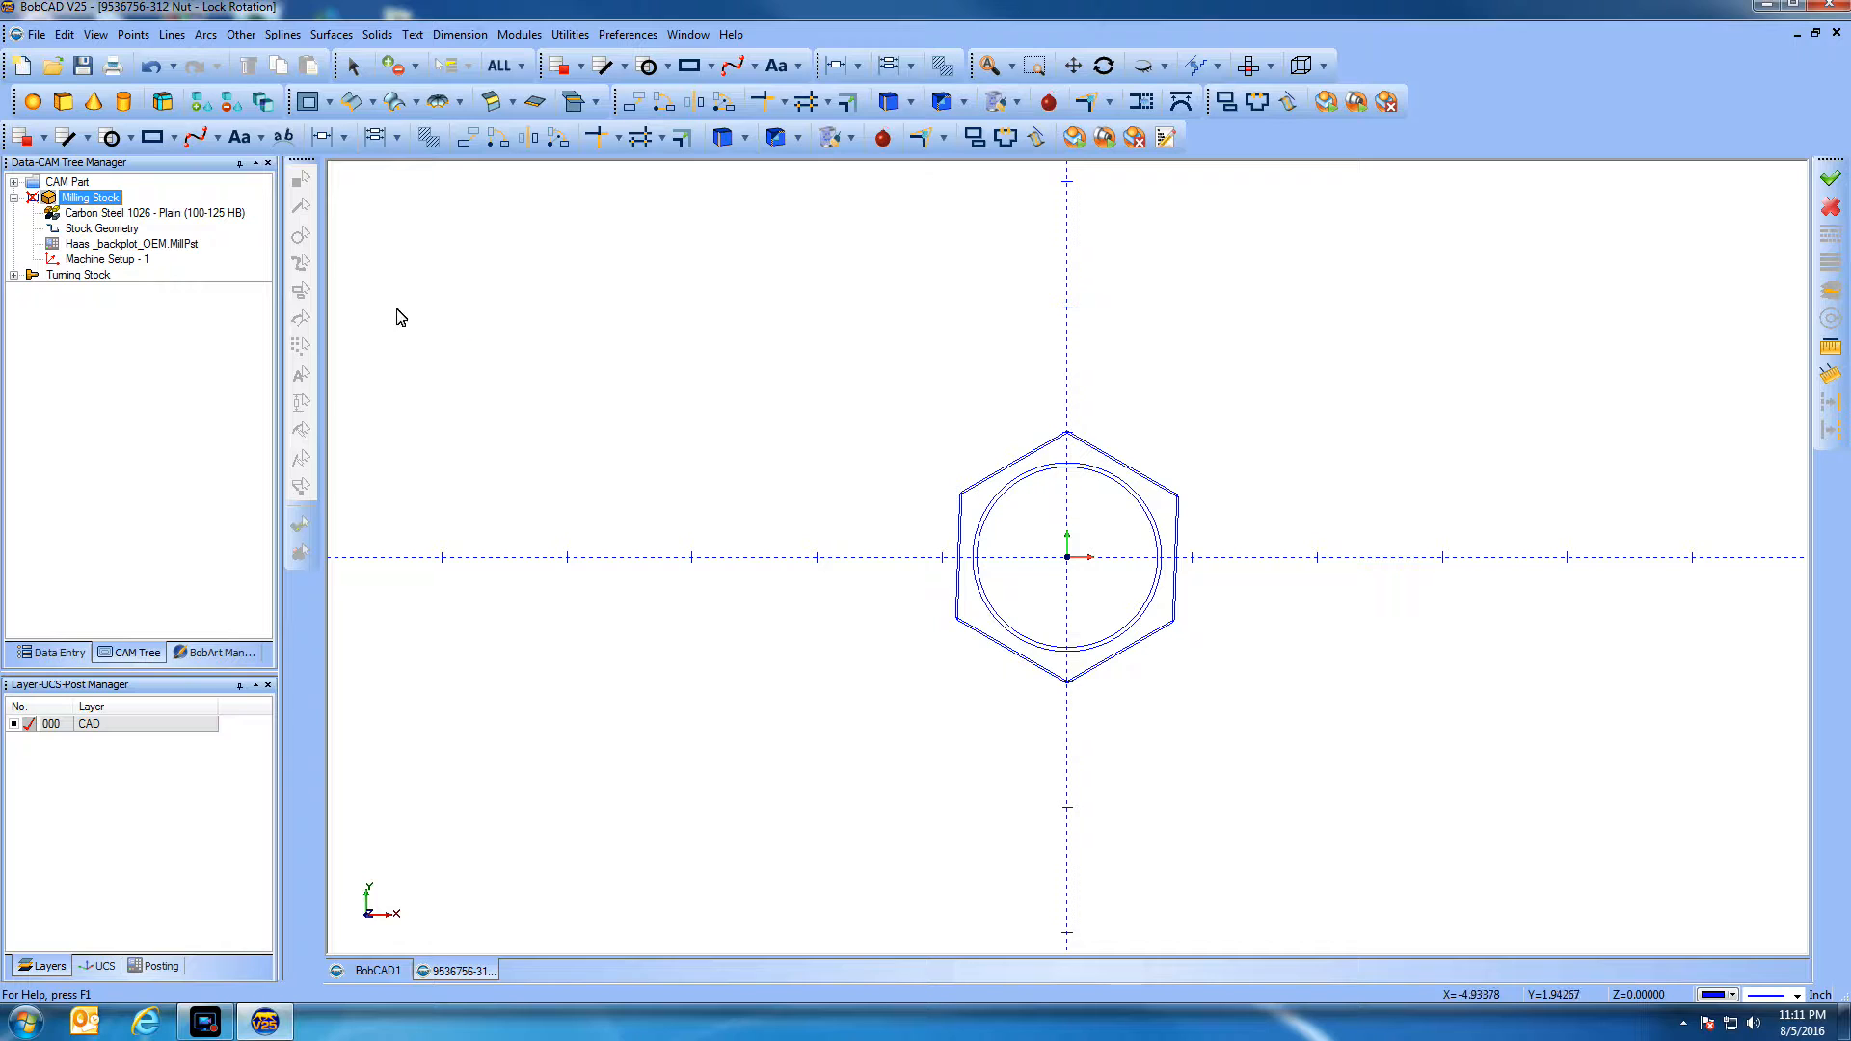
{"action": "left_click", "coordinate": [122, 261]}
{"action": "right_click", "coordinate": [122, 262]}
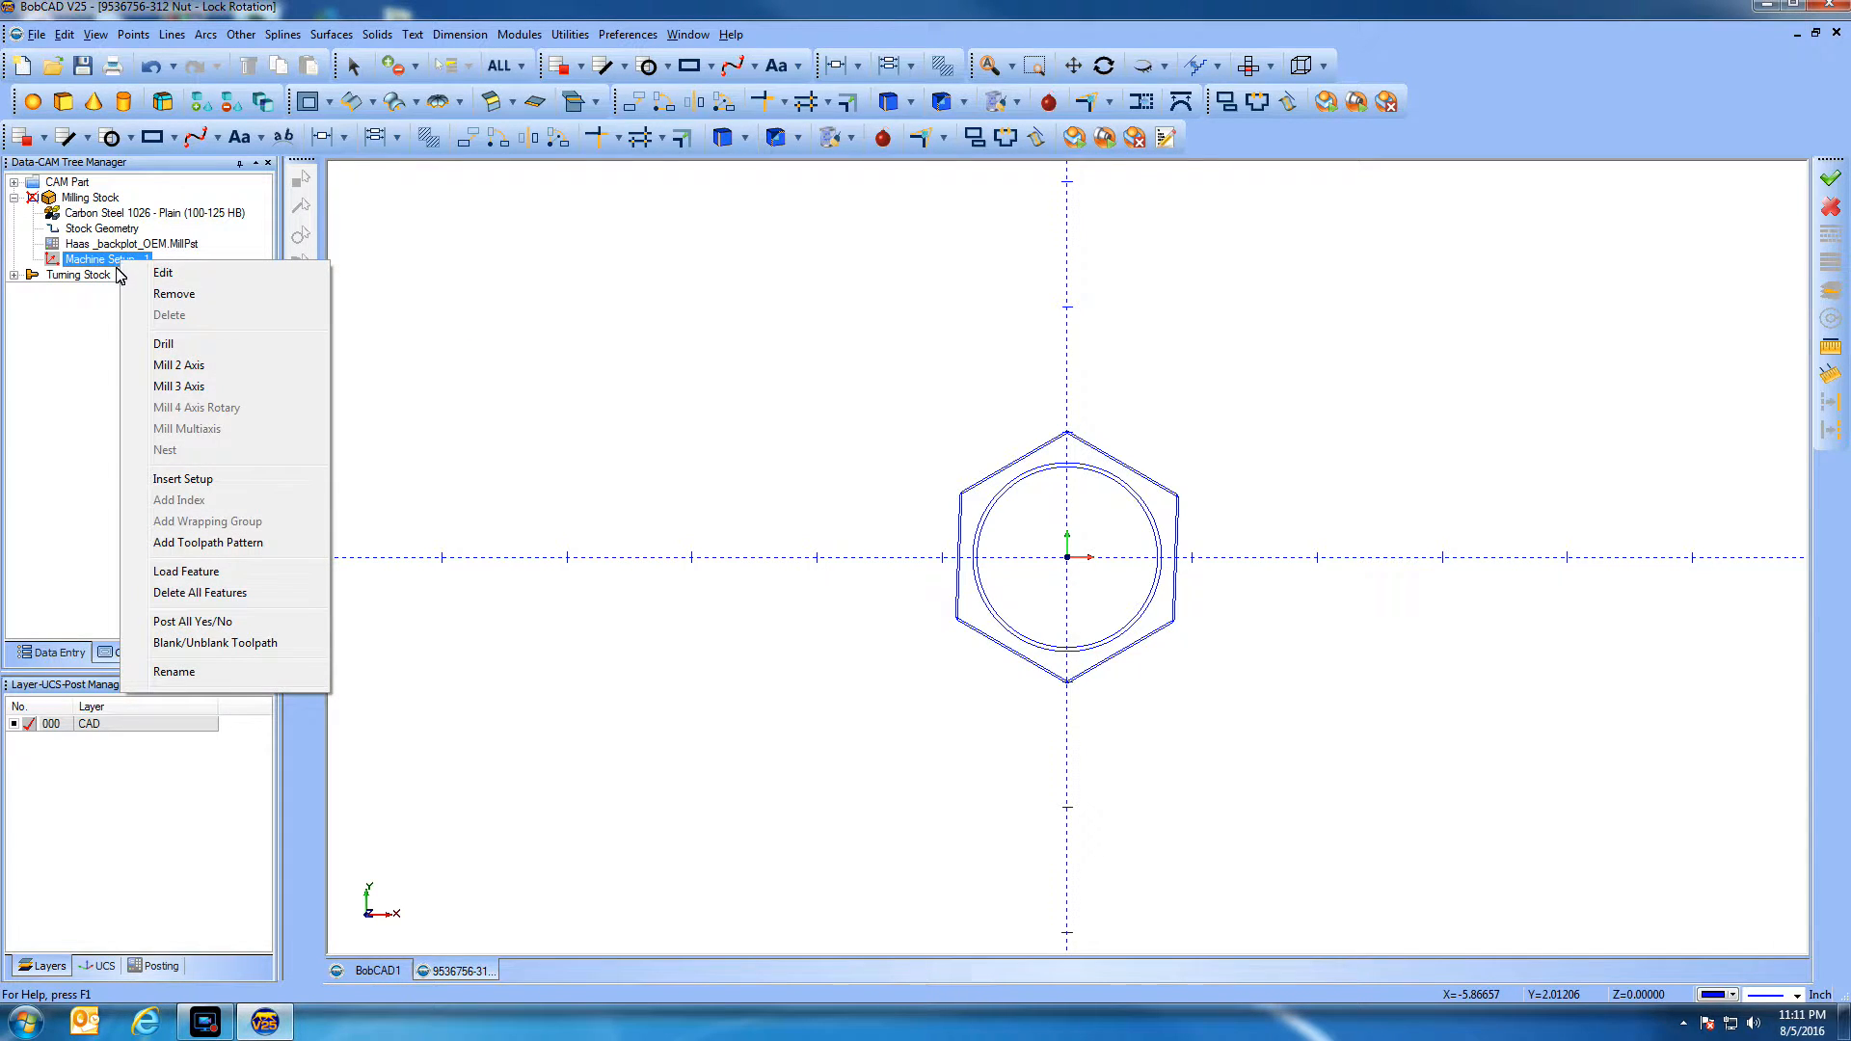
{"action": "left_click", "coordinate": [188, 371]}
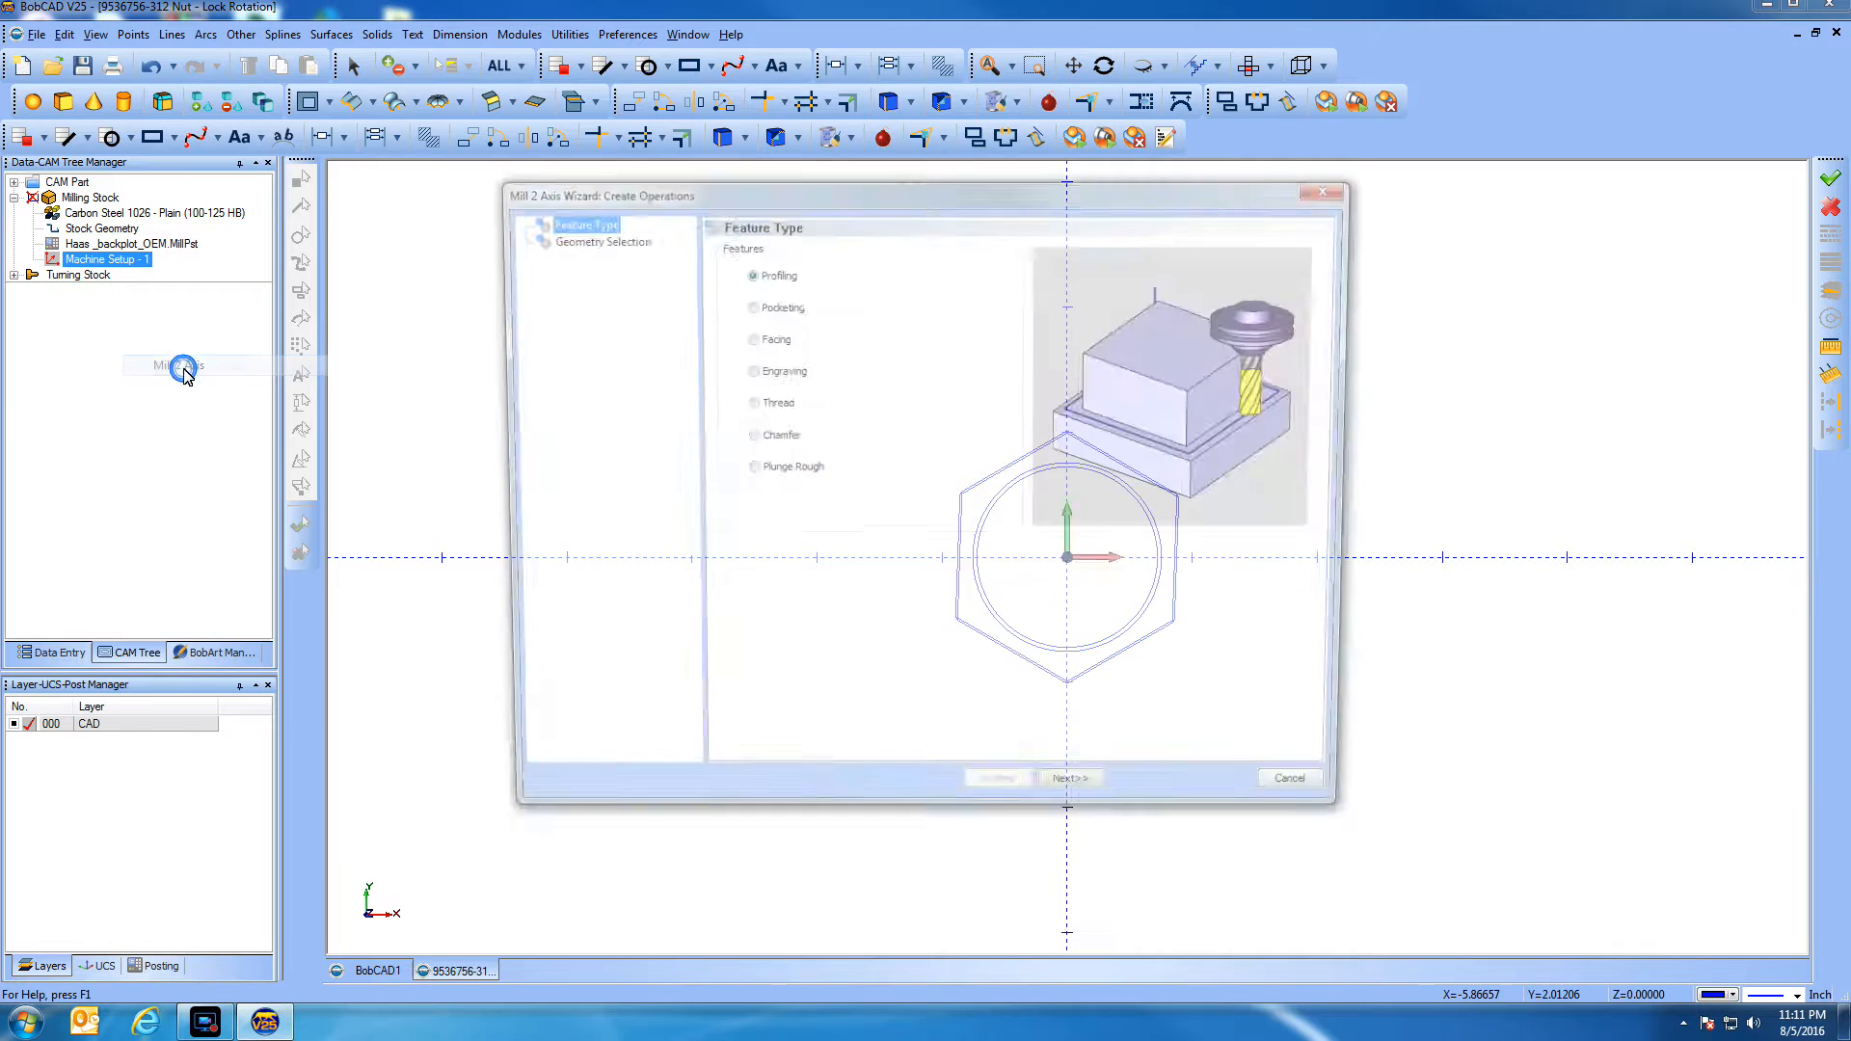
{"action": "left_click", "coordinate": [1313, 801]}
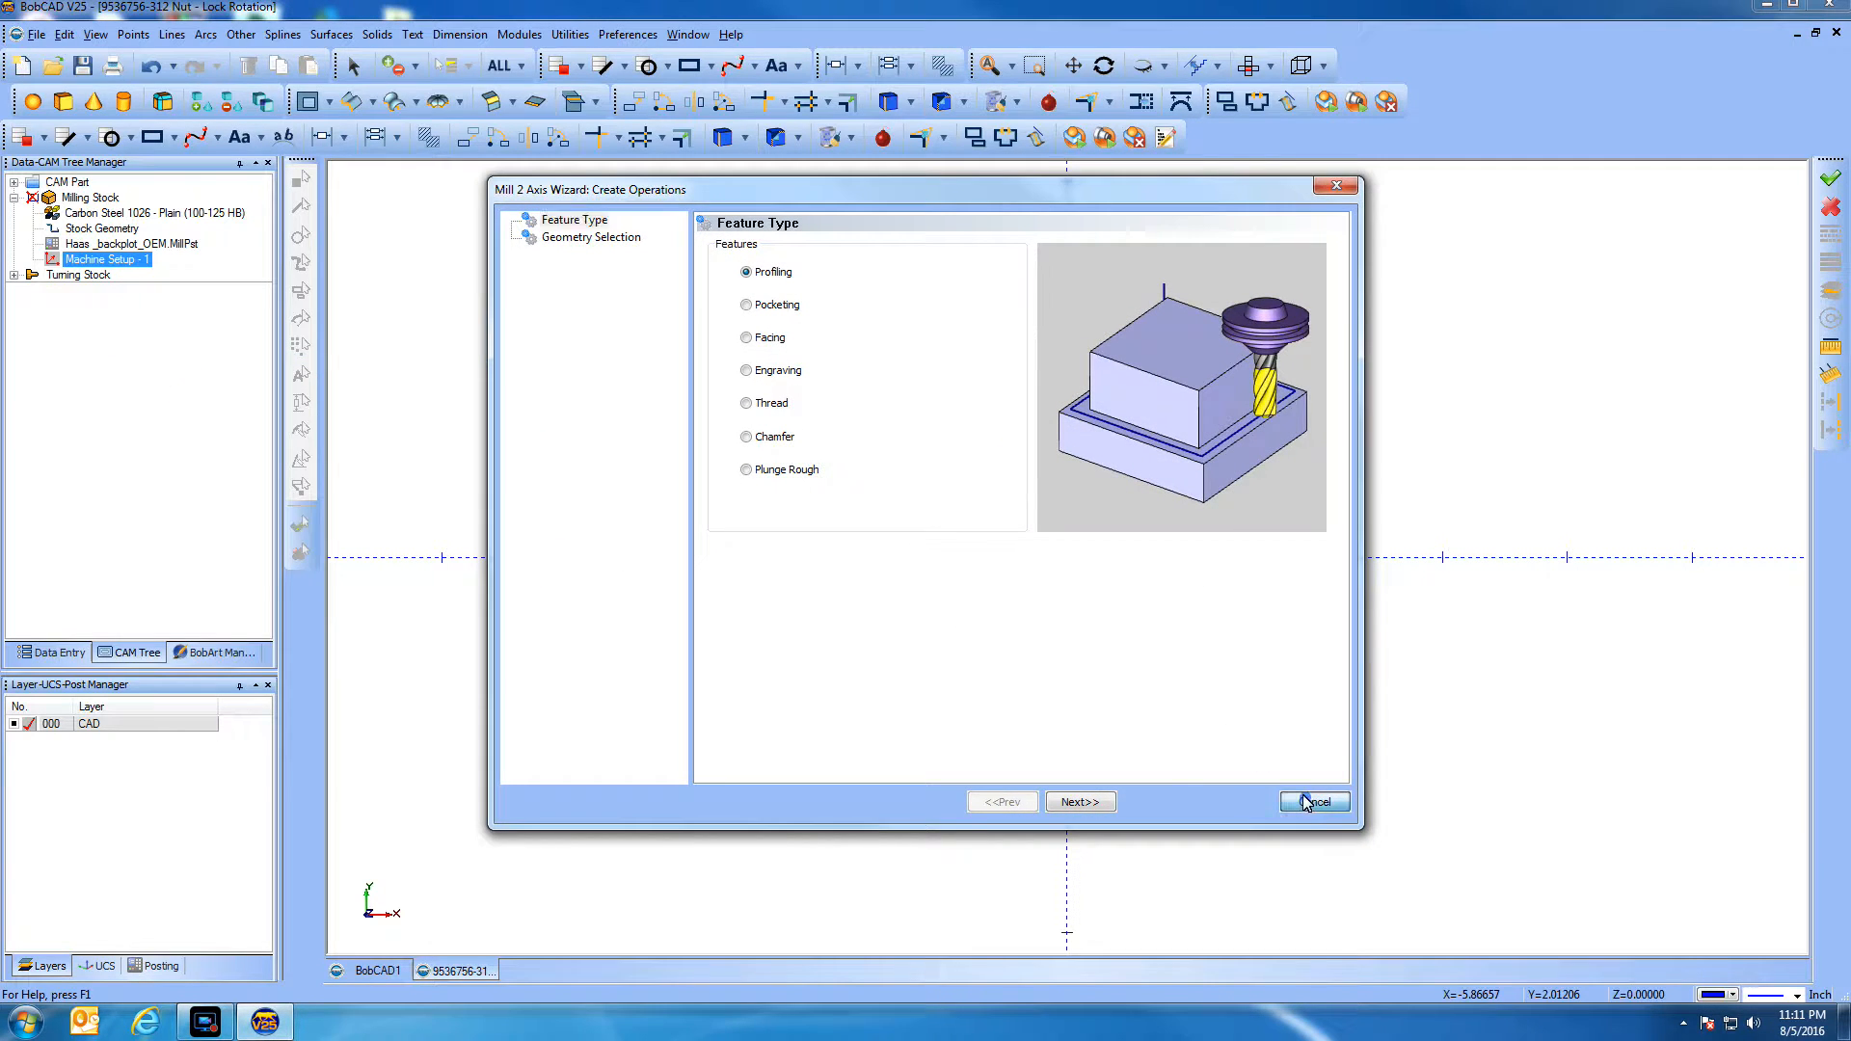
Create a full circle of 0.25 radius centred on the origin using arc coordinates
{"action": "left_click", "coordinate": [205, 34]}
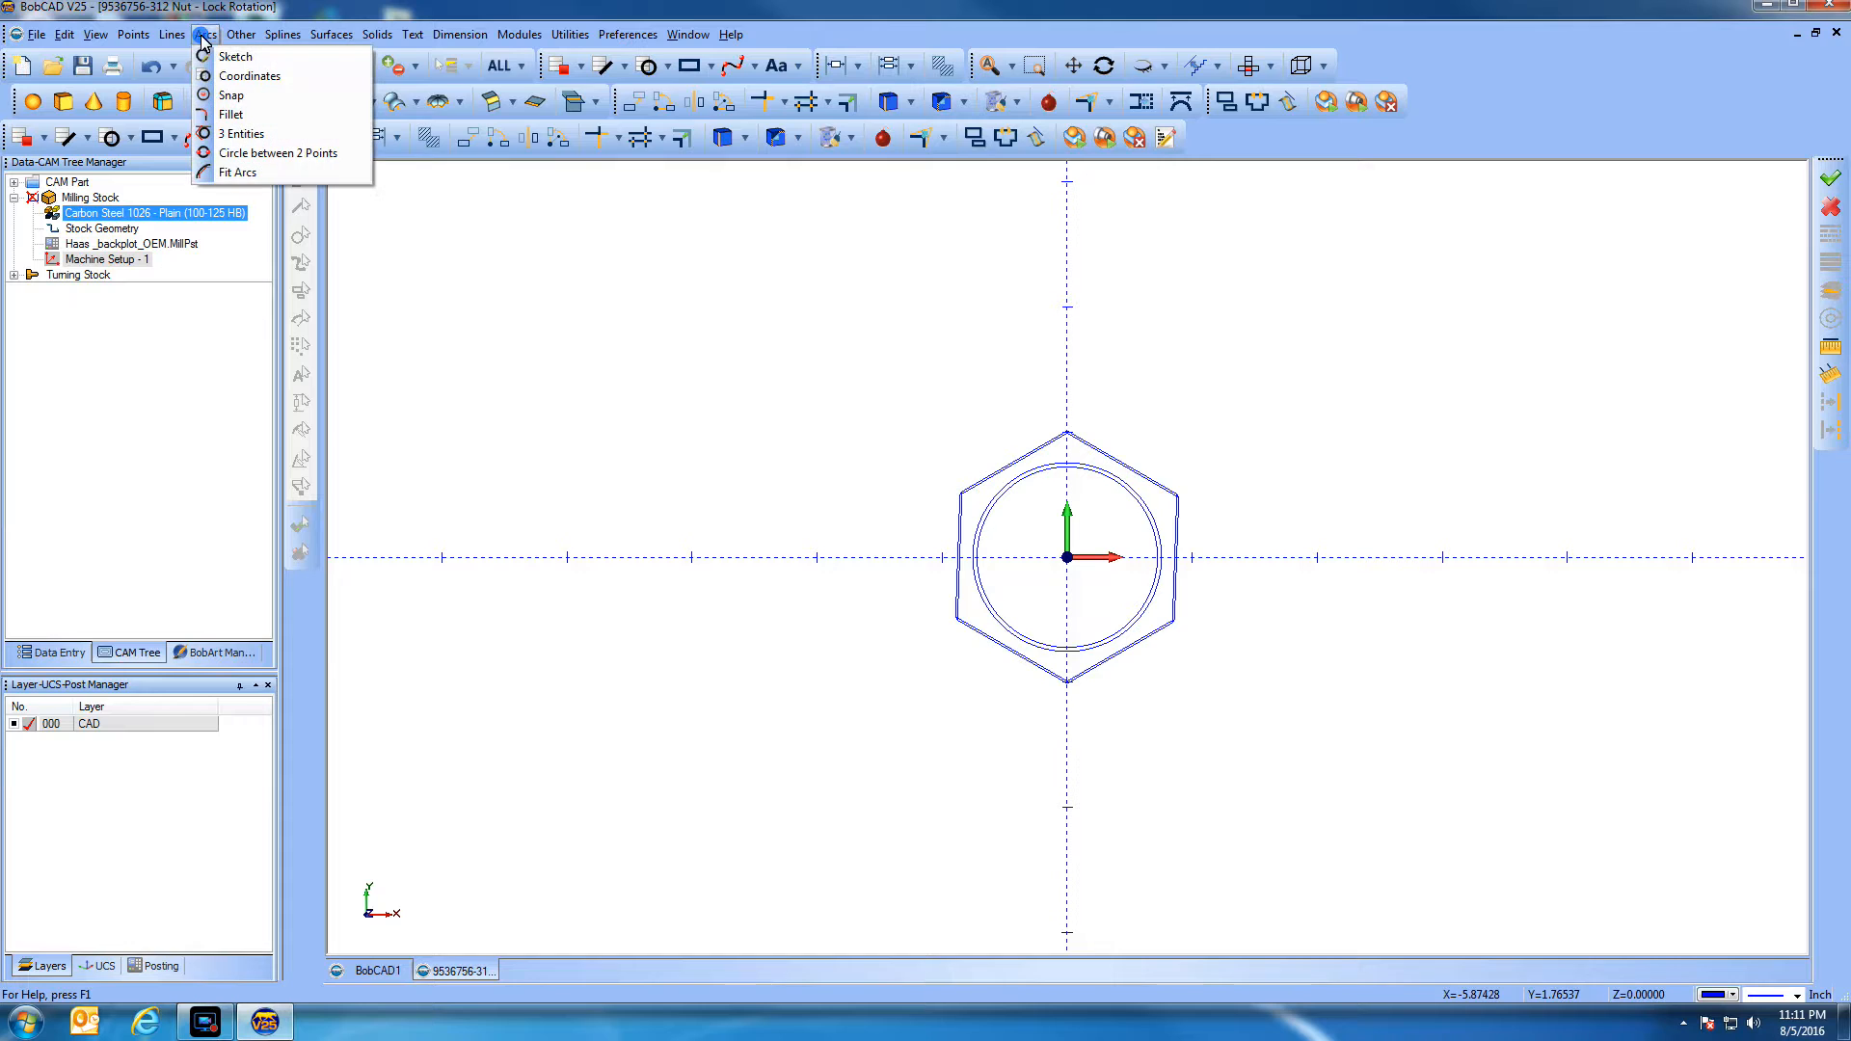
{"action": "left_click", "coordinate": [236, 75]}
{"action": "left_click_drag", "start_coordinate": [129, 292], "coordinate": [101, 292]}
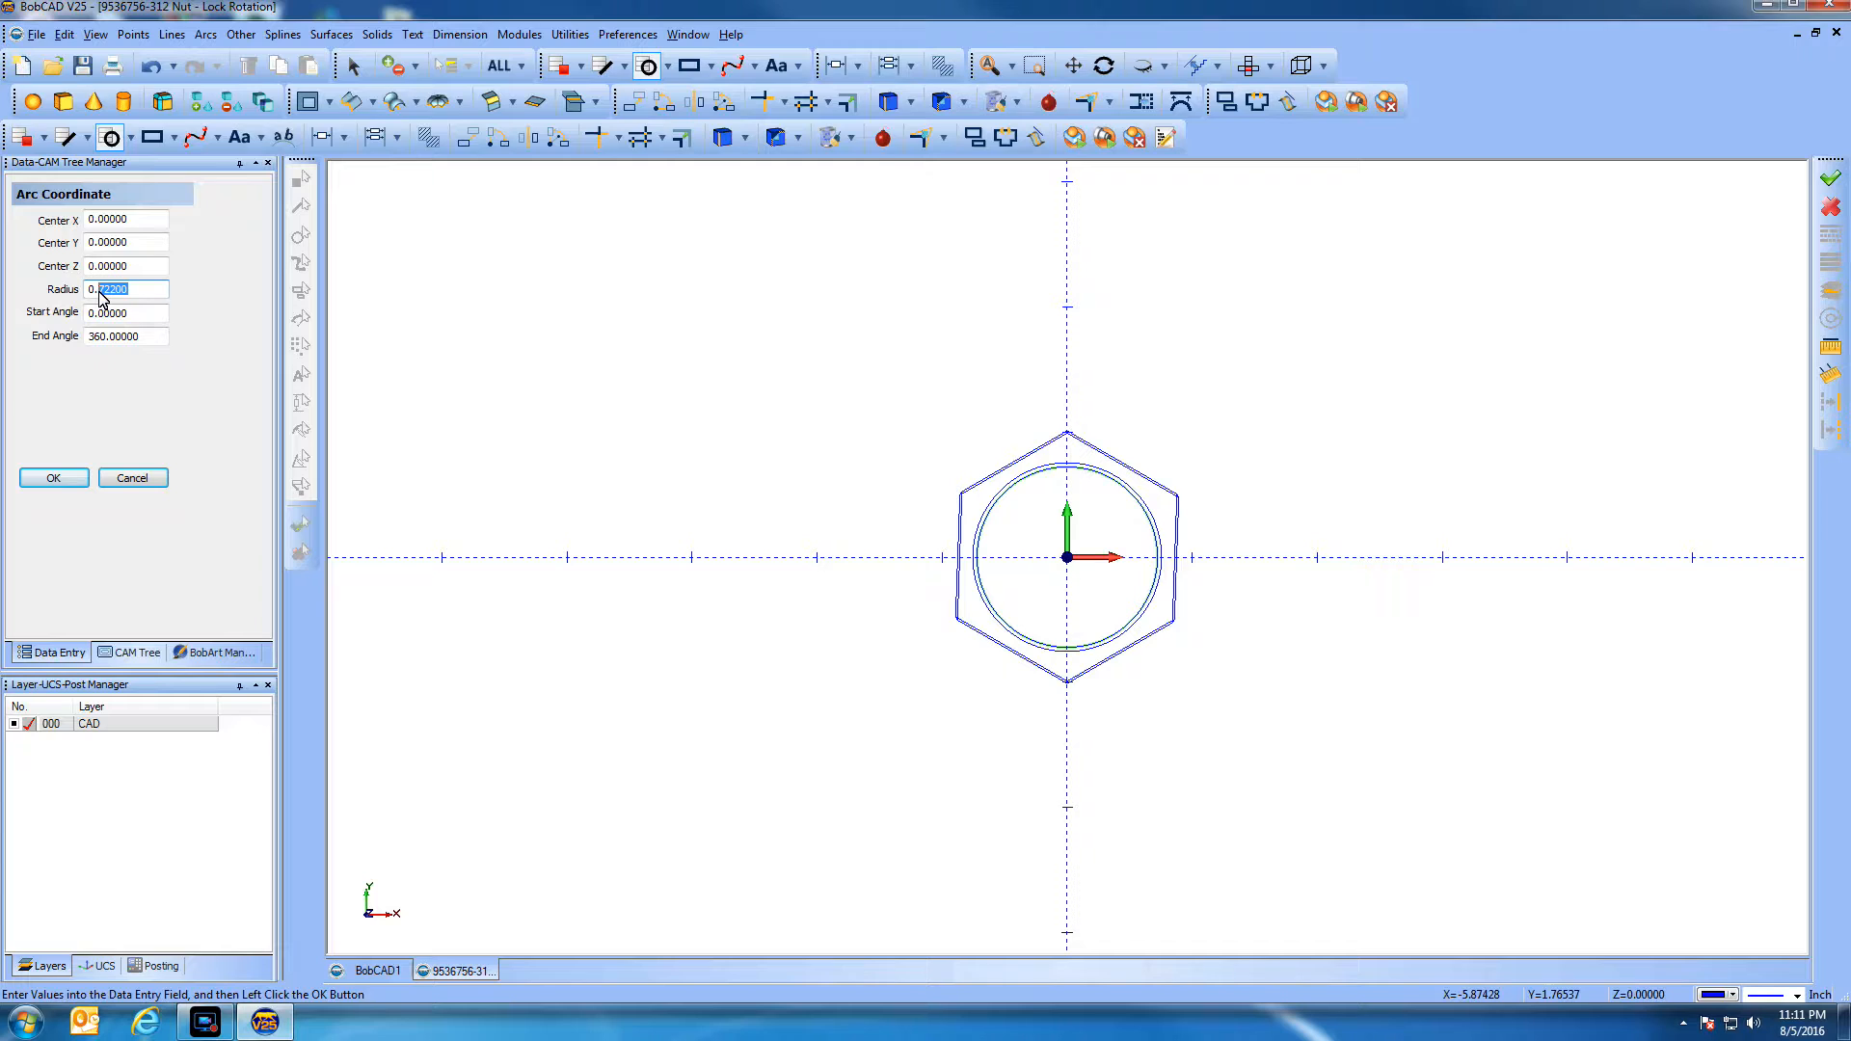
{"action": "type", "text": "2"}
{"action": "left_click", "coordinate": [53, 478]}
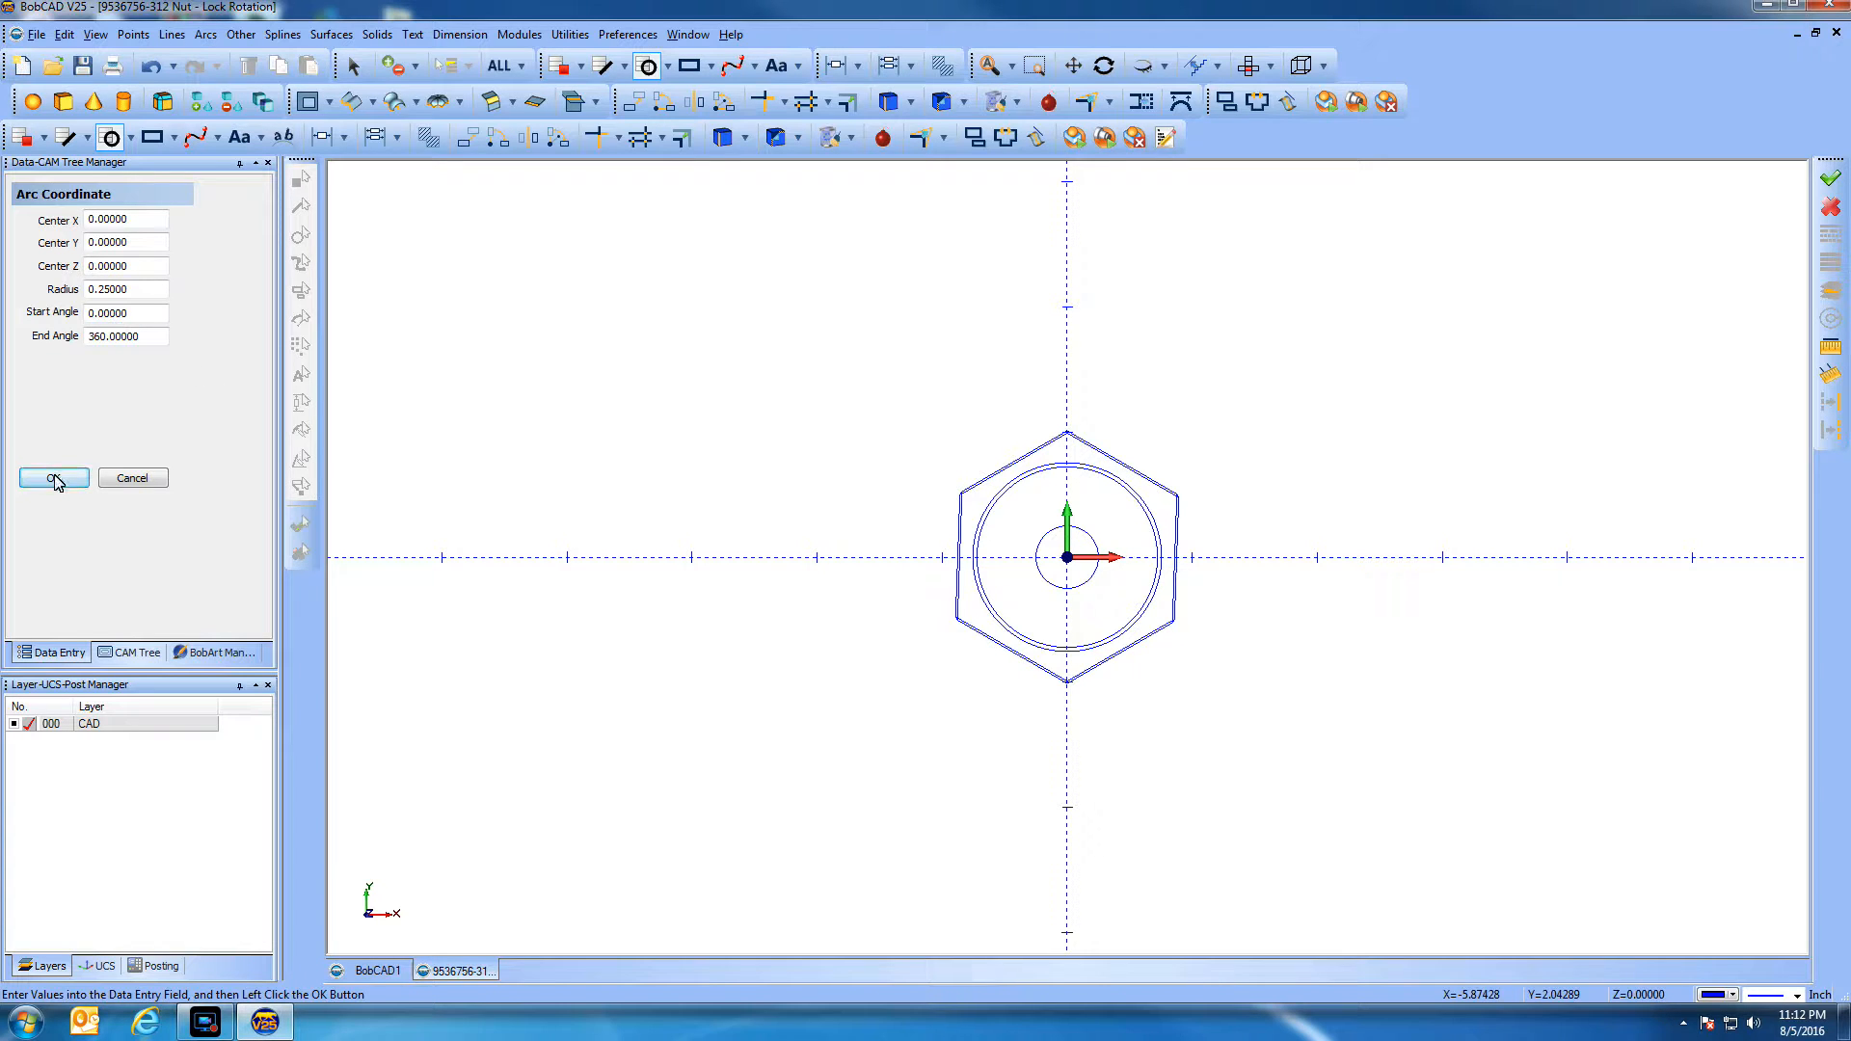
{"action": "left_click", "coordinate": [136, 478]}
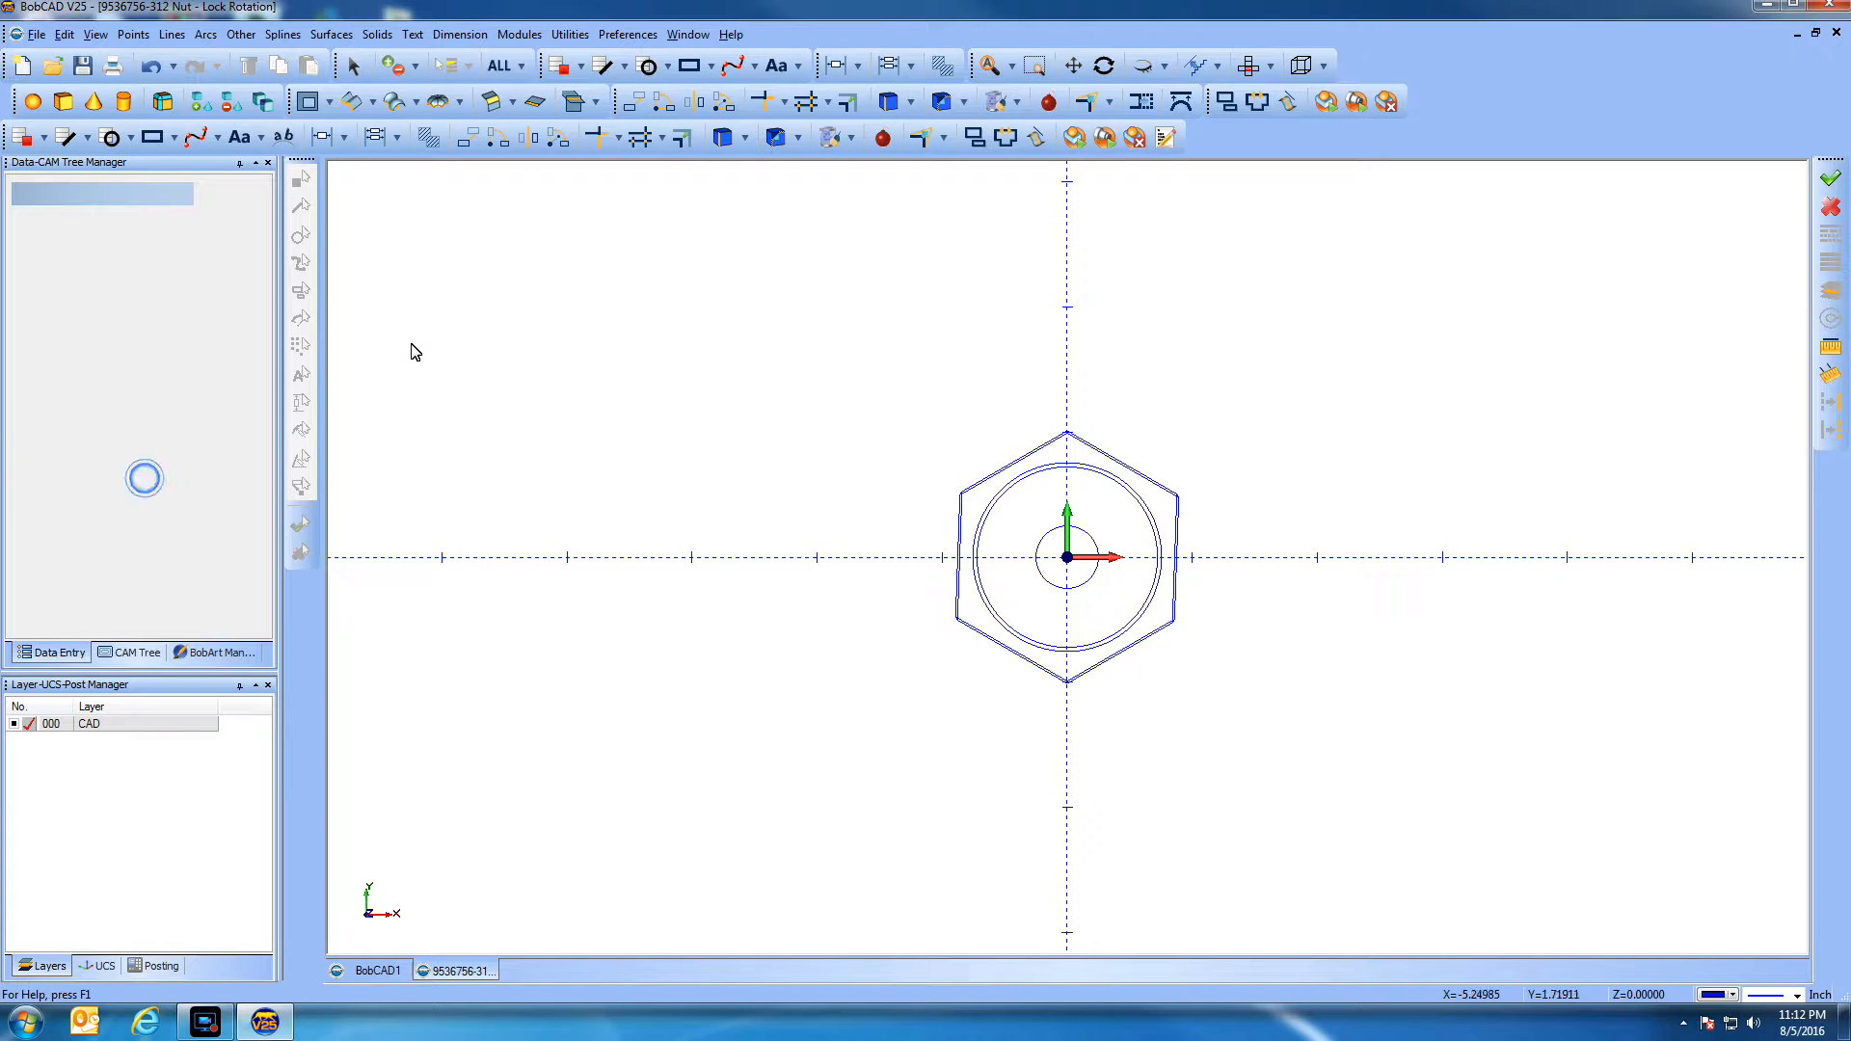
Start a 2-axis pocketing feature under Machine Setup - 1, proceeding to its geometry selection
{"action": "left_click", "coordinate": [125, 653]}
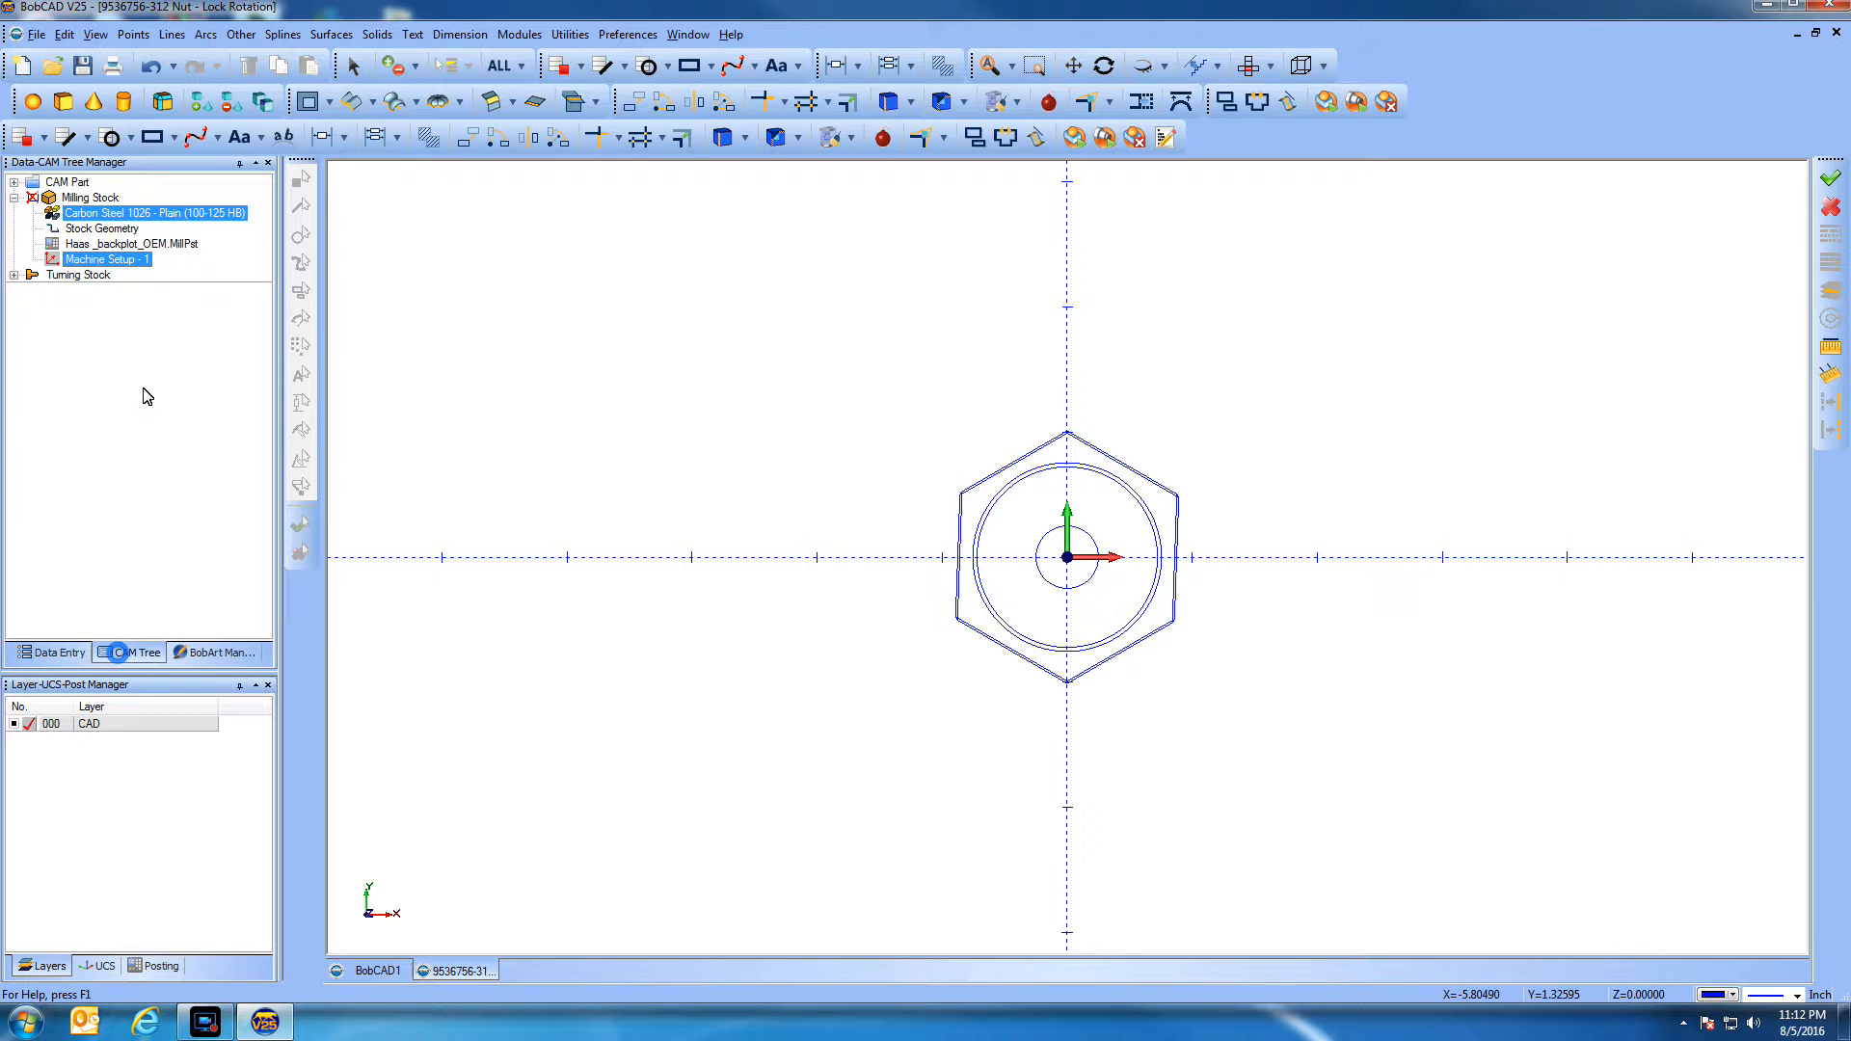
{"action": "left_click", "coordinate": [123, 265]}
{"action": "right_click", "coordinate": [122, 265]}
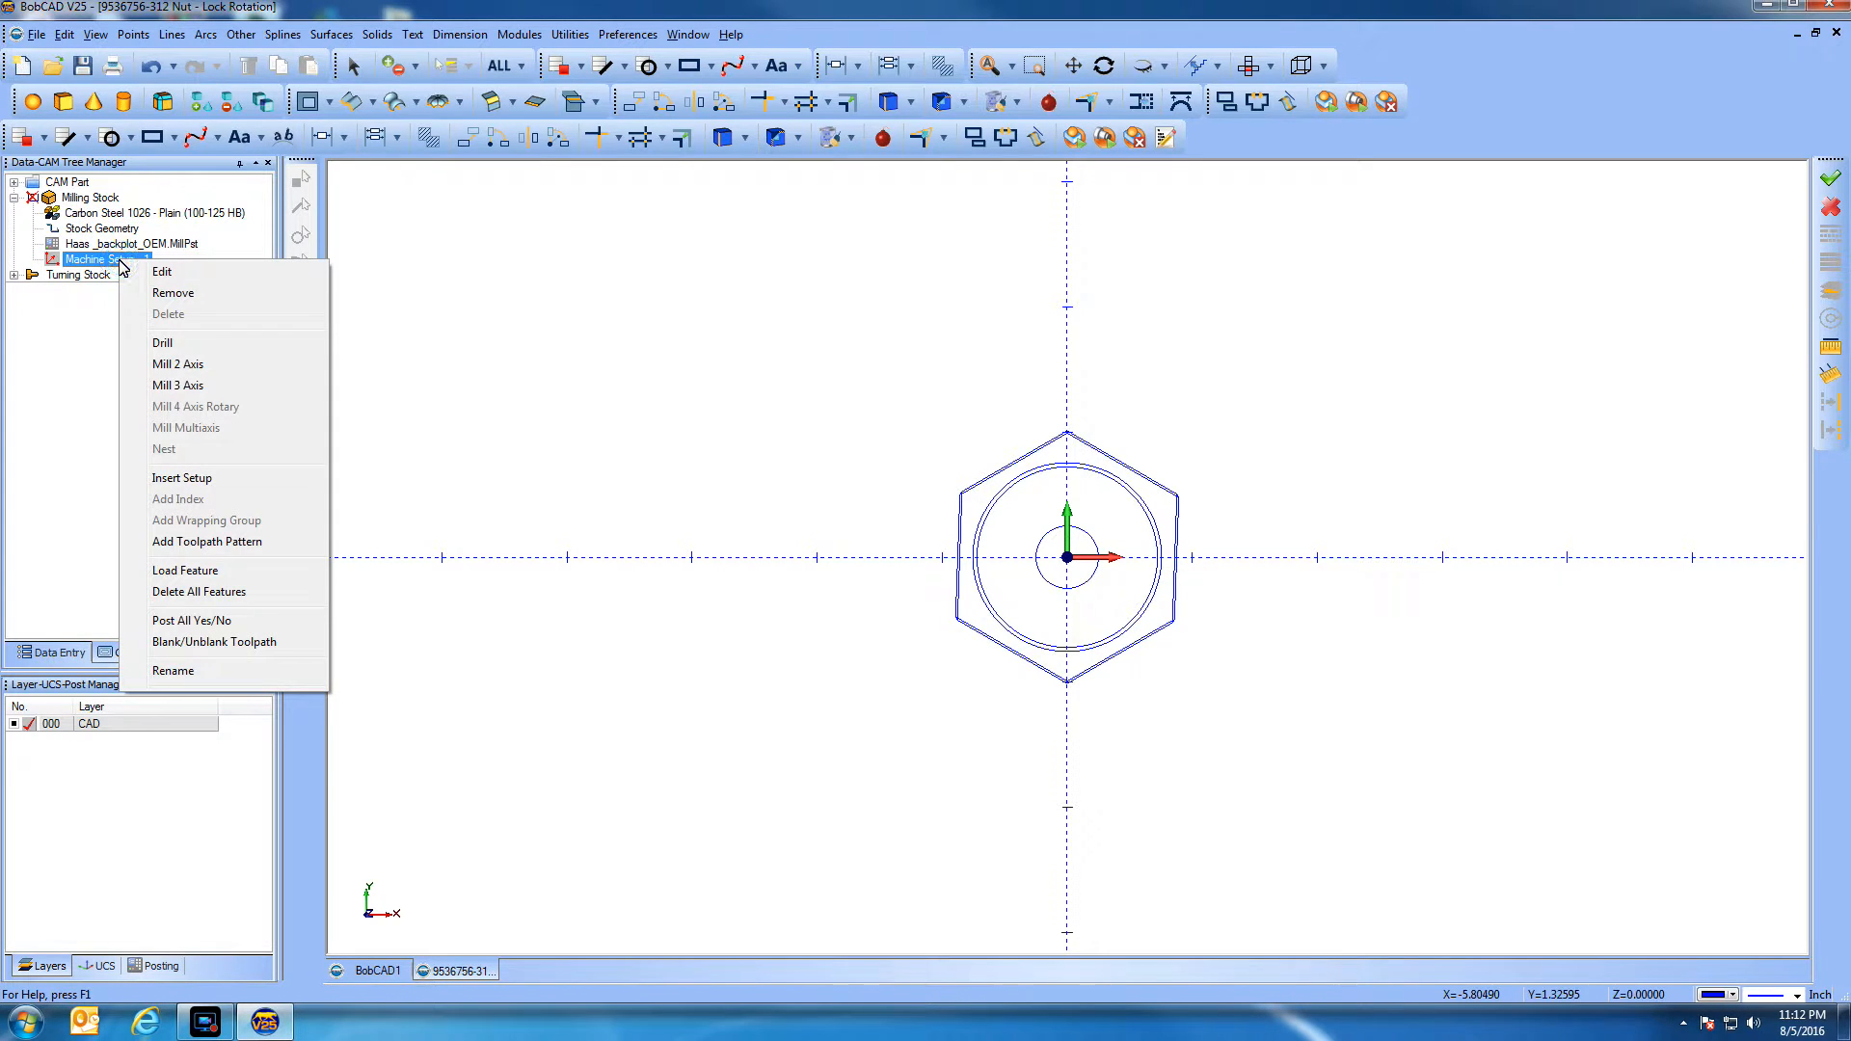
{"action": "left_click", "coordinate": [177, 366]}
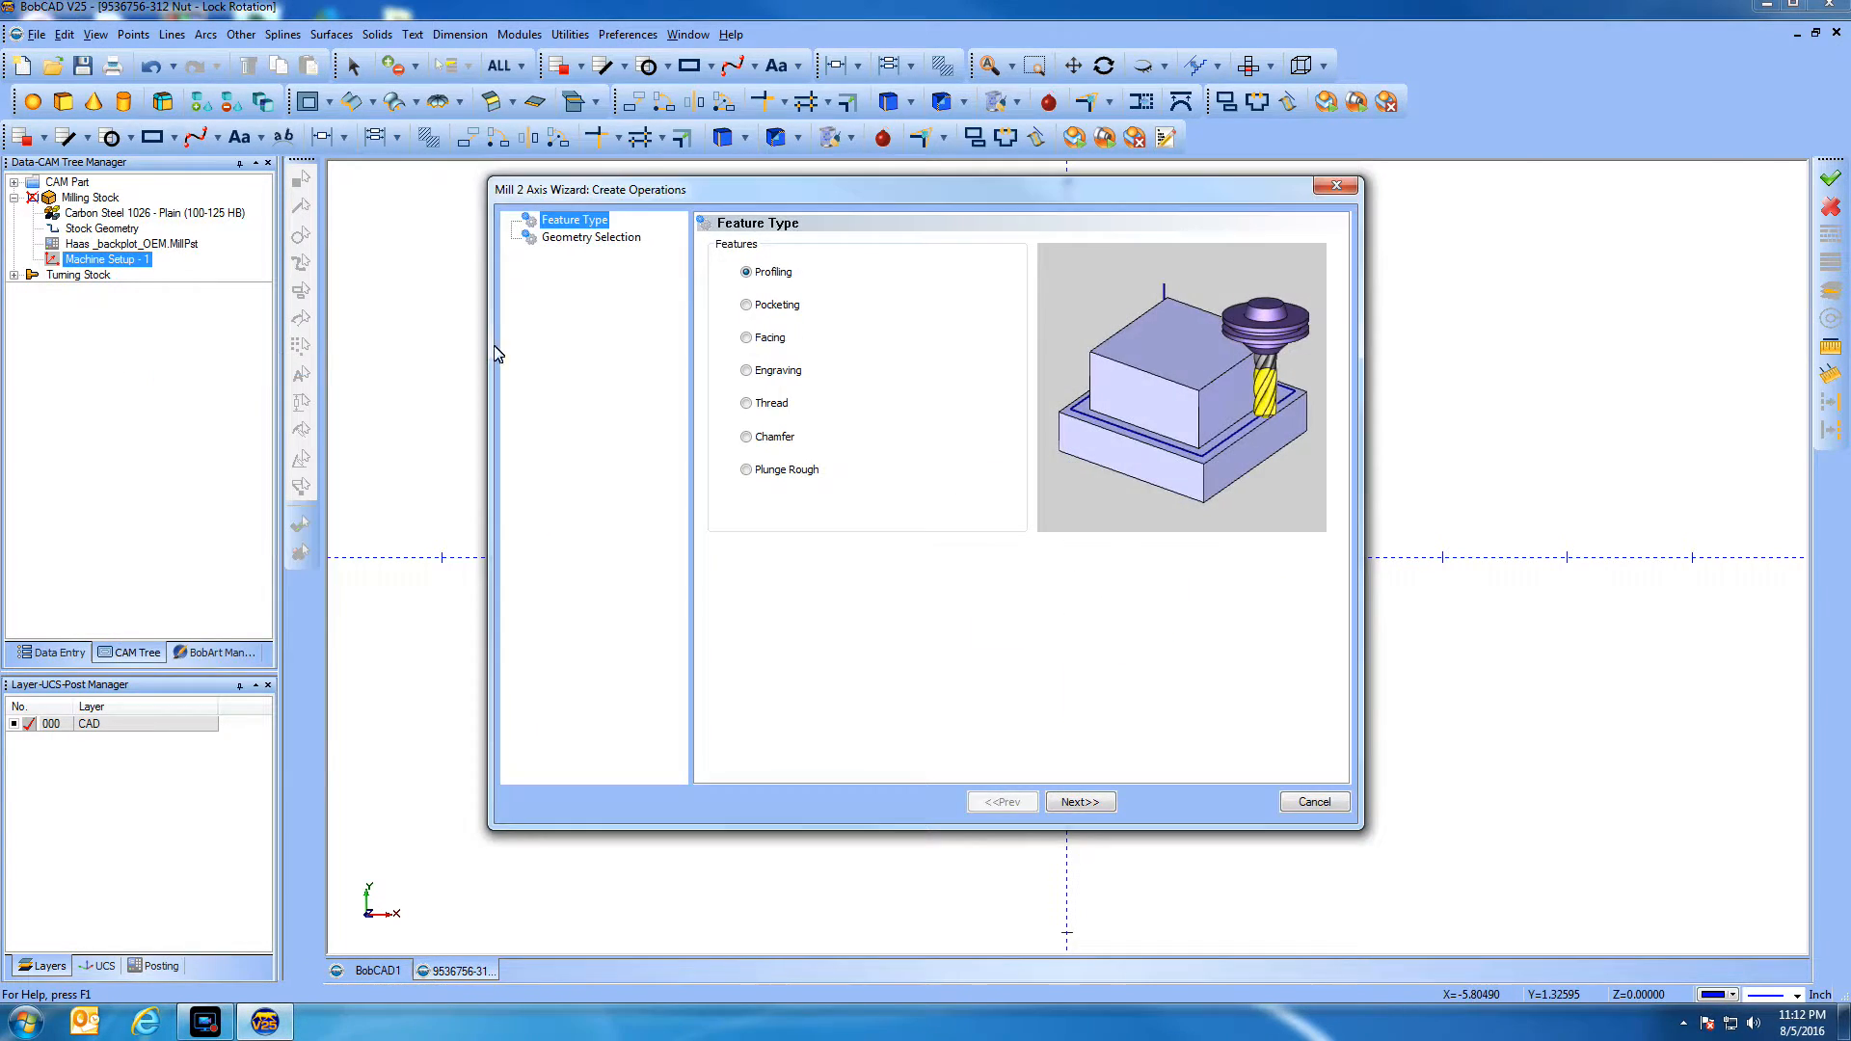
{"action": "left_click", "coordinate": [767, 307]}
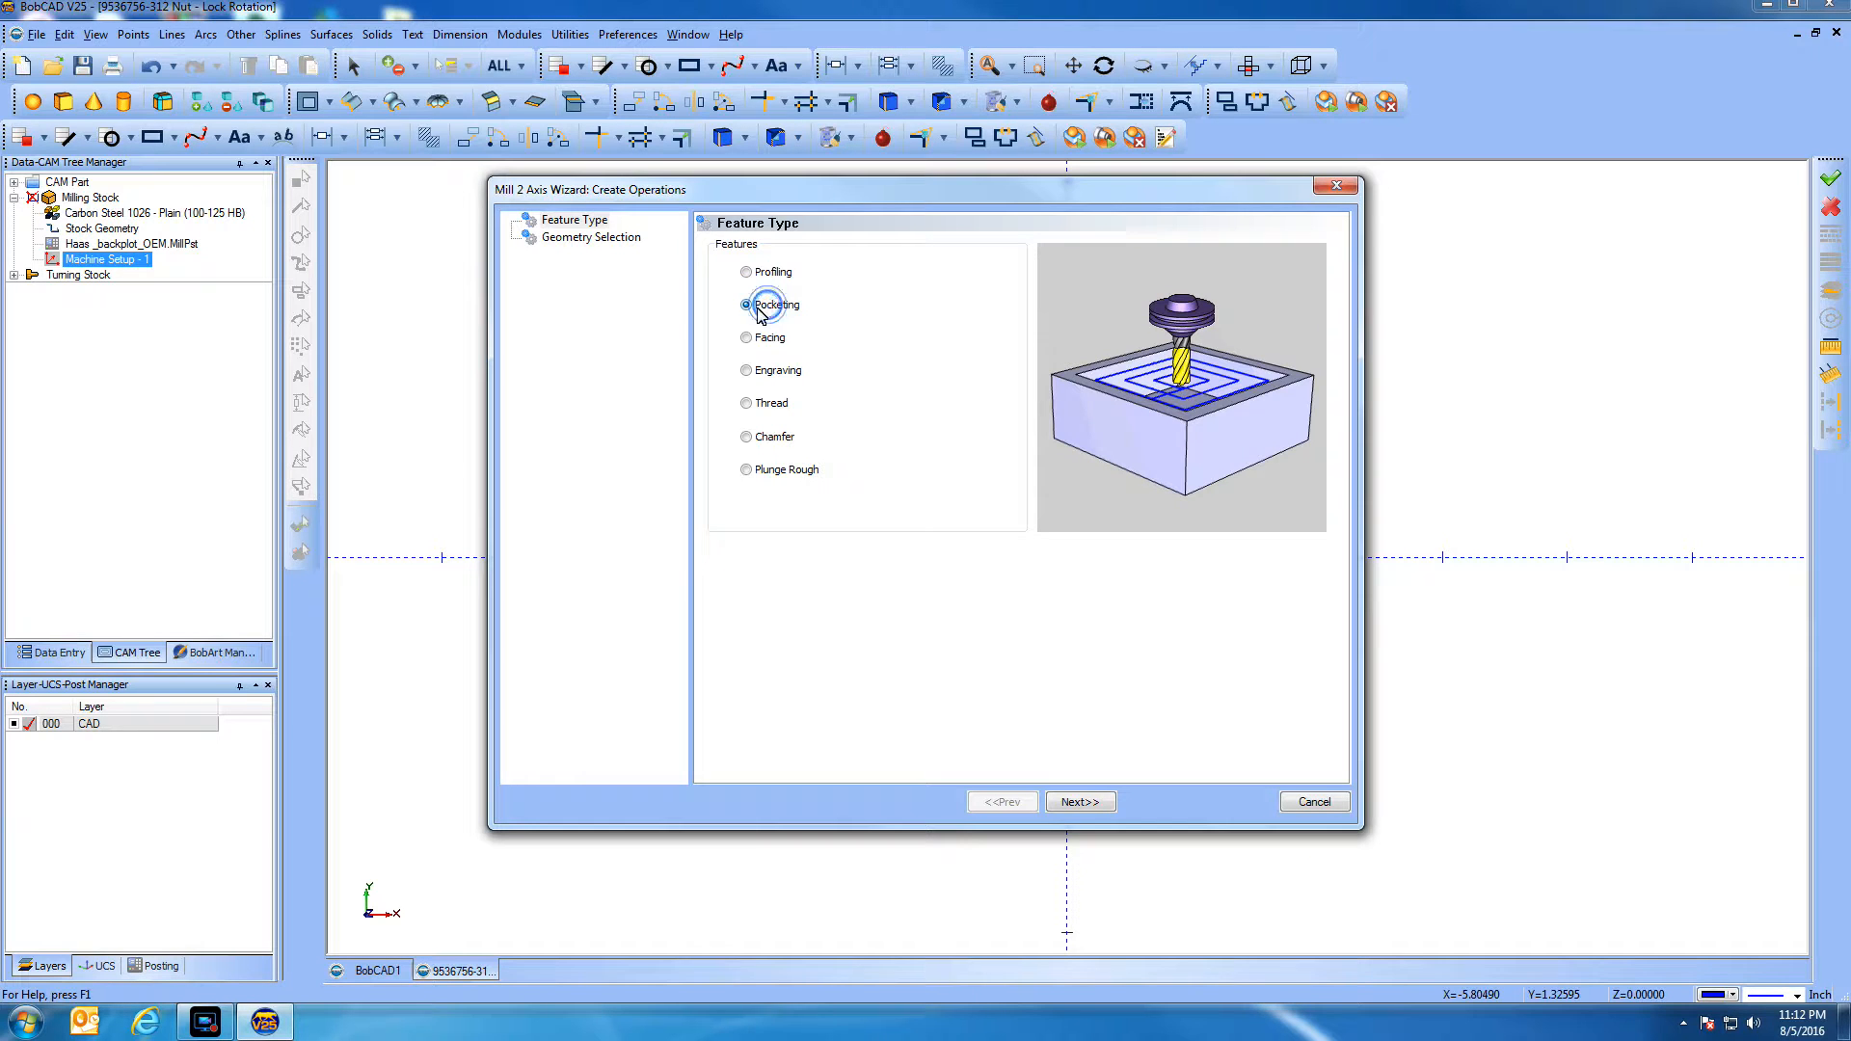
{"action": "left_click", "coordinate": [1078, 802]}
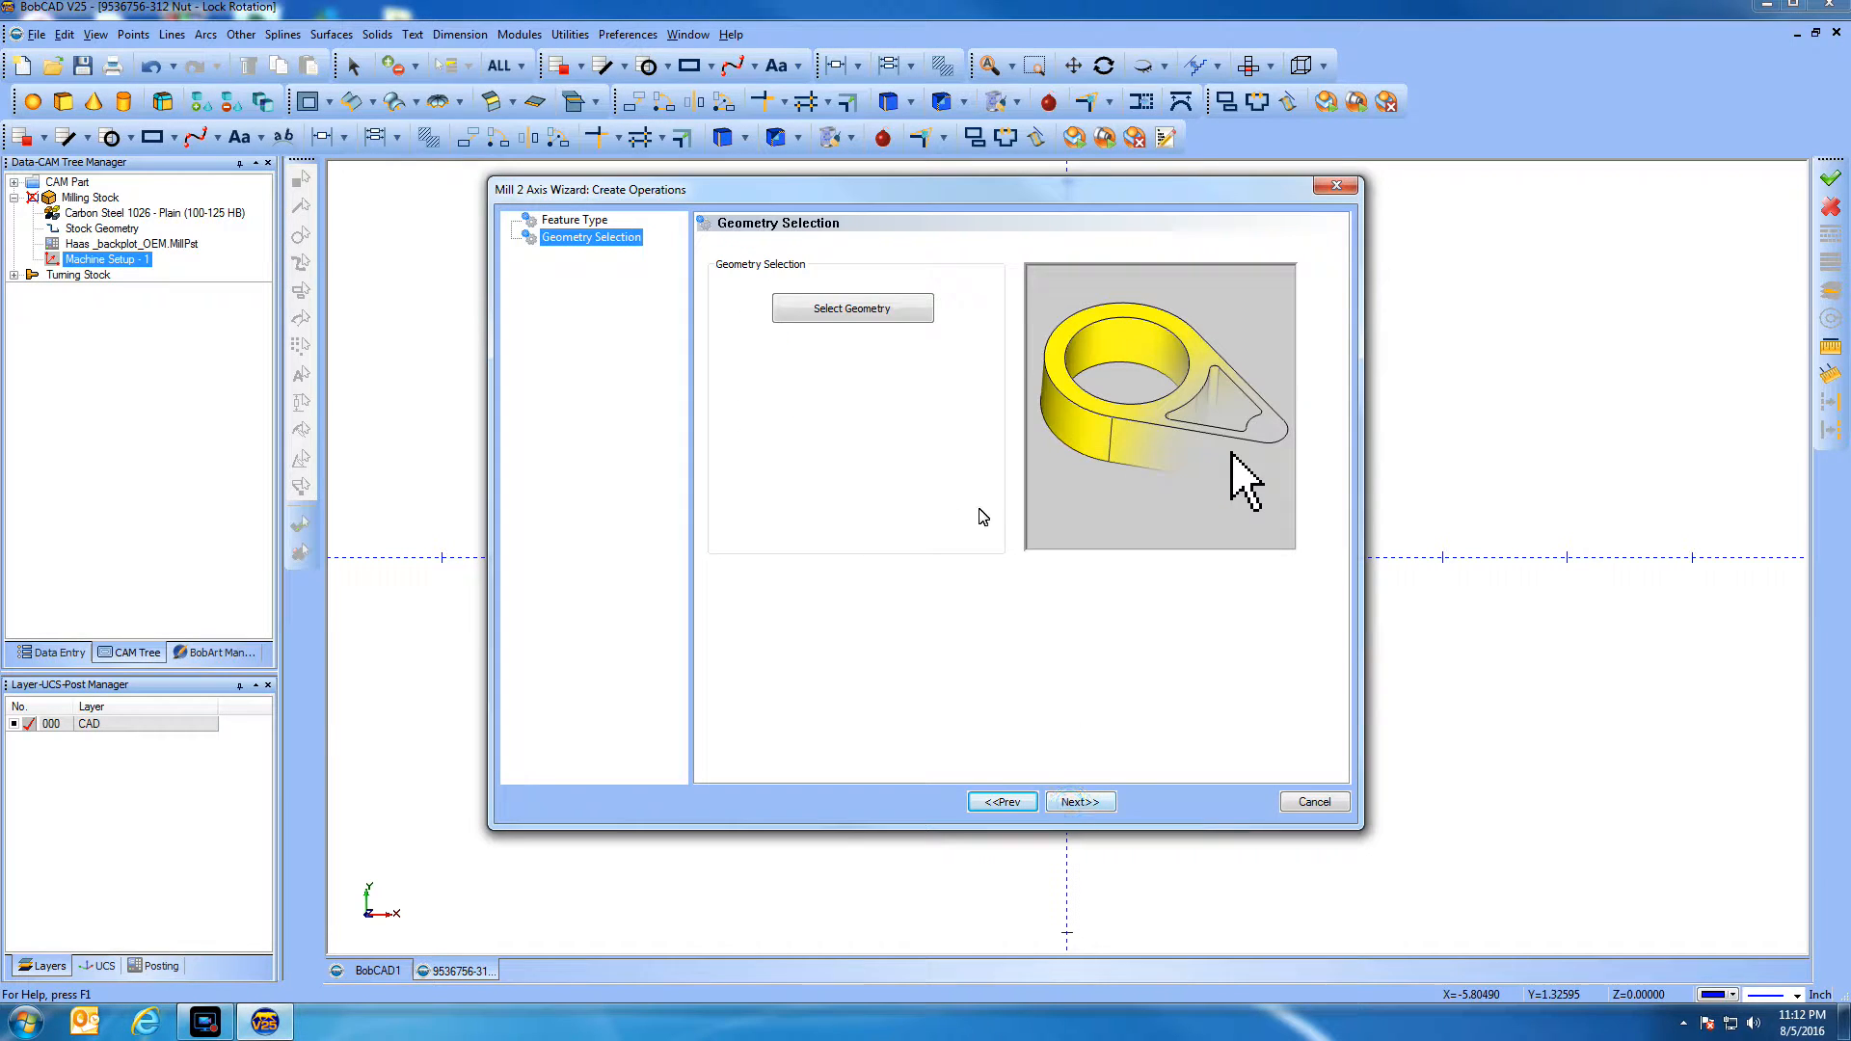
Select the nut's large inner bore circle as the pocket geometry and proceed to the feature parameters
{"action": "left_click", "coordinate": [880, 313]}
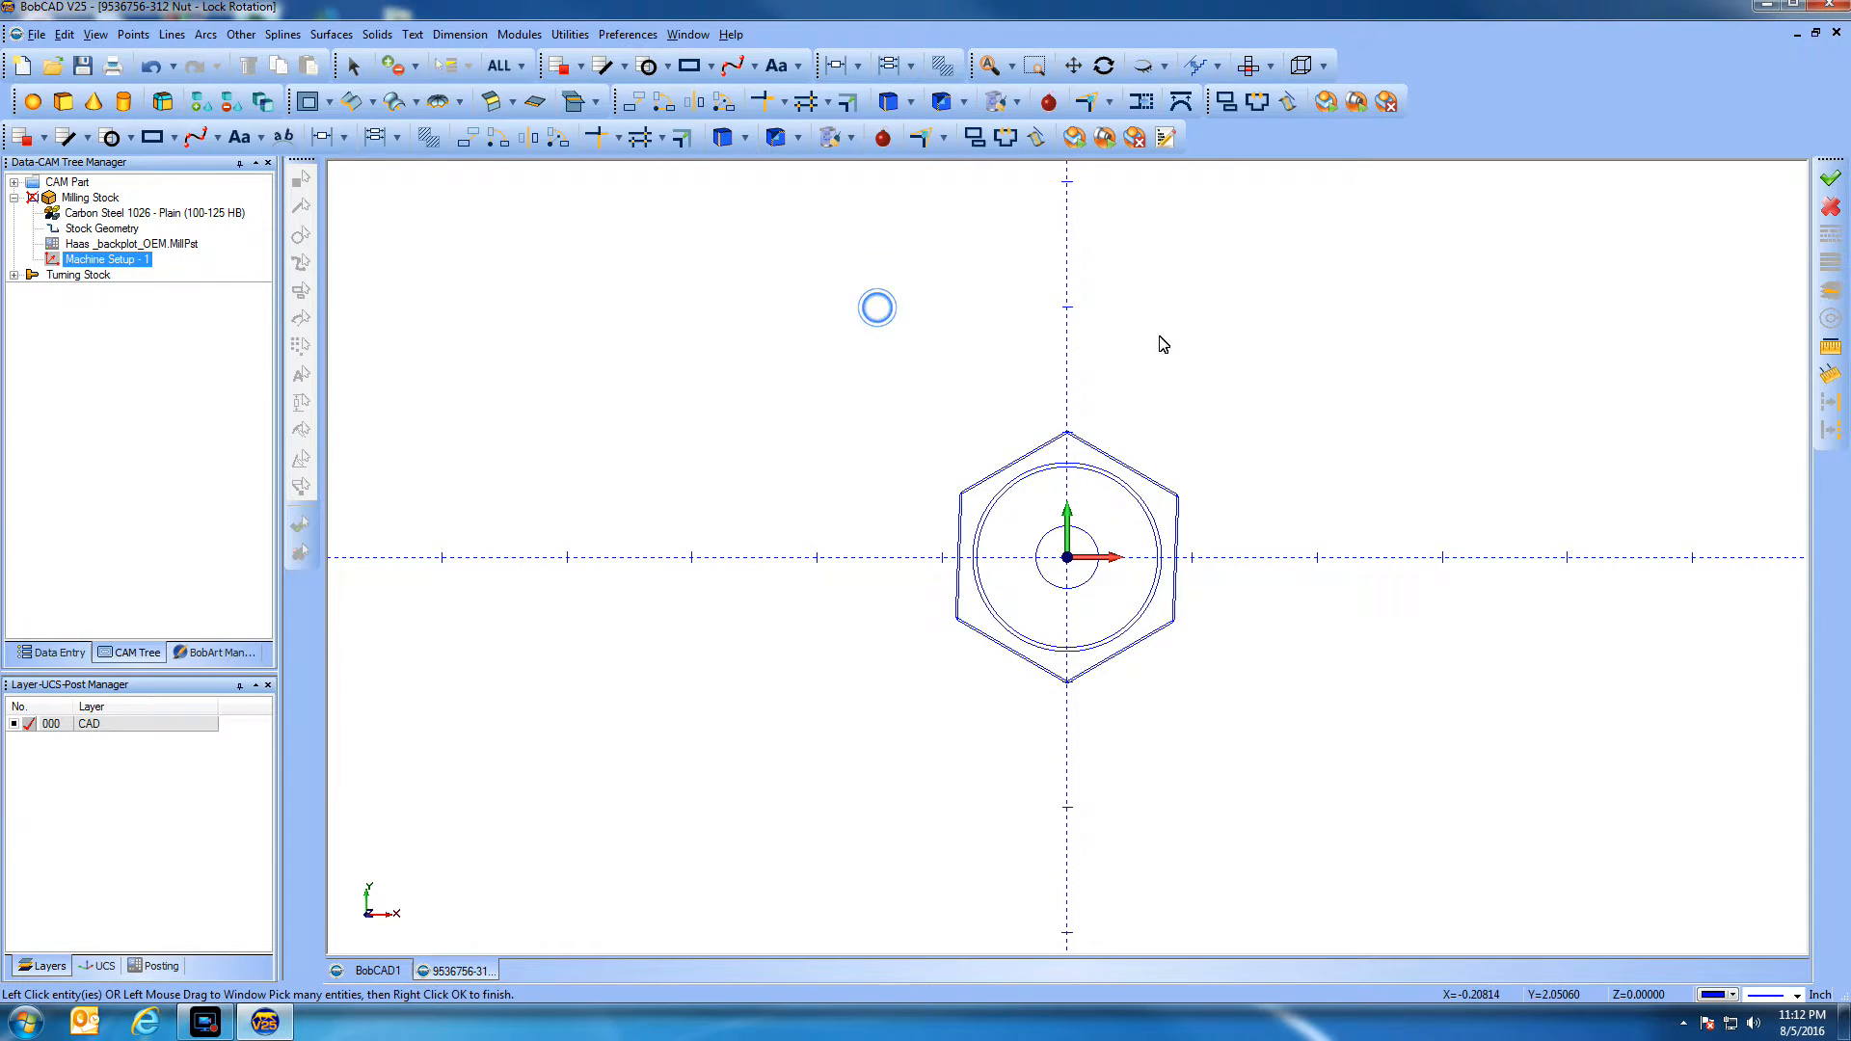
{"action": "left_click", "coordinate": [1111, 483]}
{"action": "right_click", "coordinate": [1226, 386]}
{"action": "left_click", "coordinate": [1250, 395]}
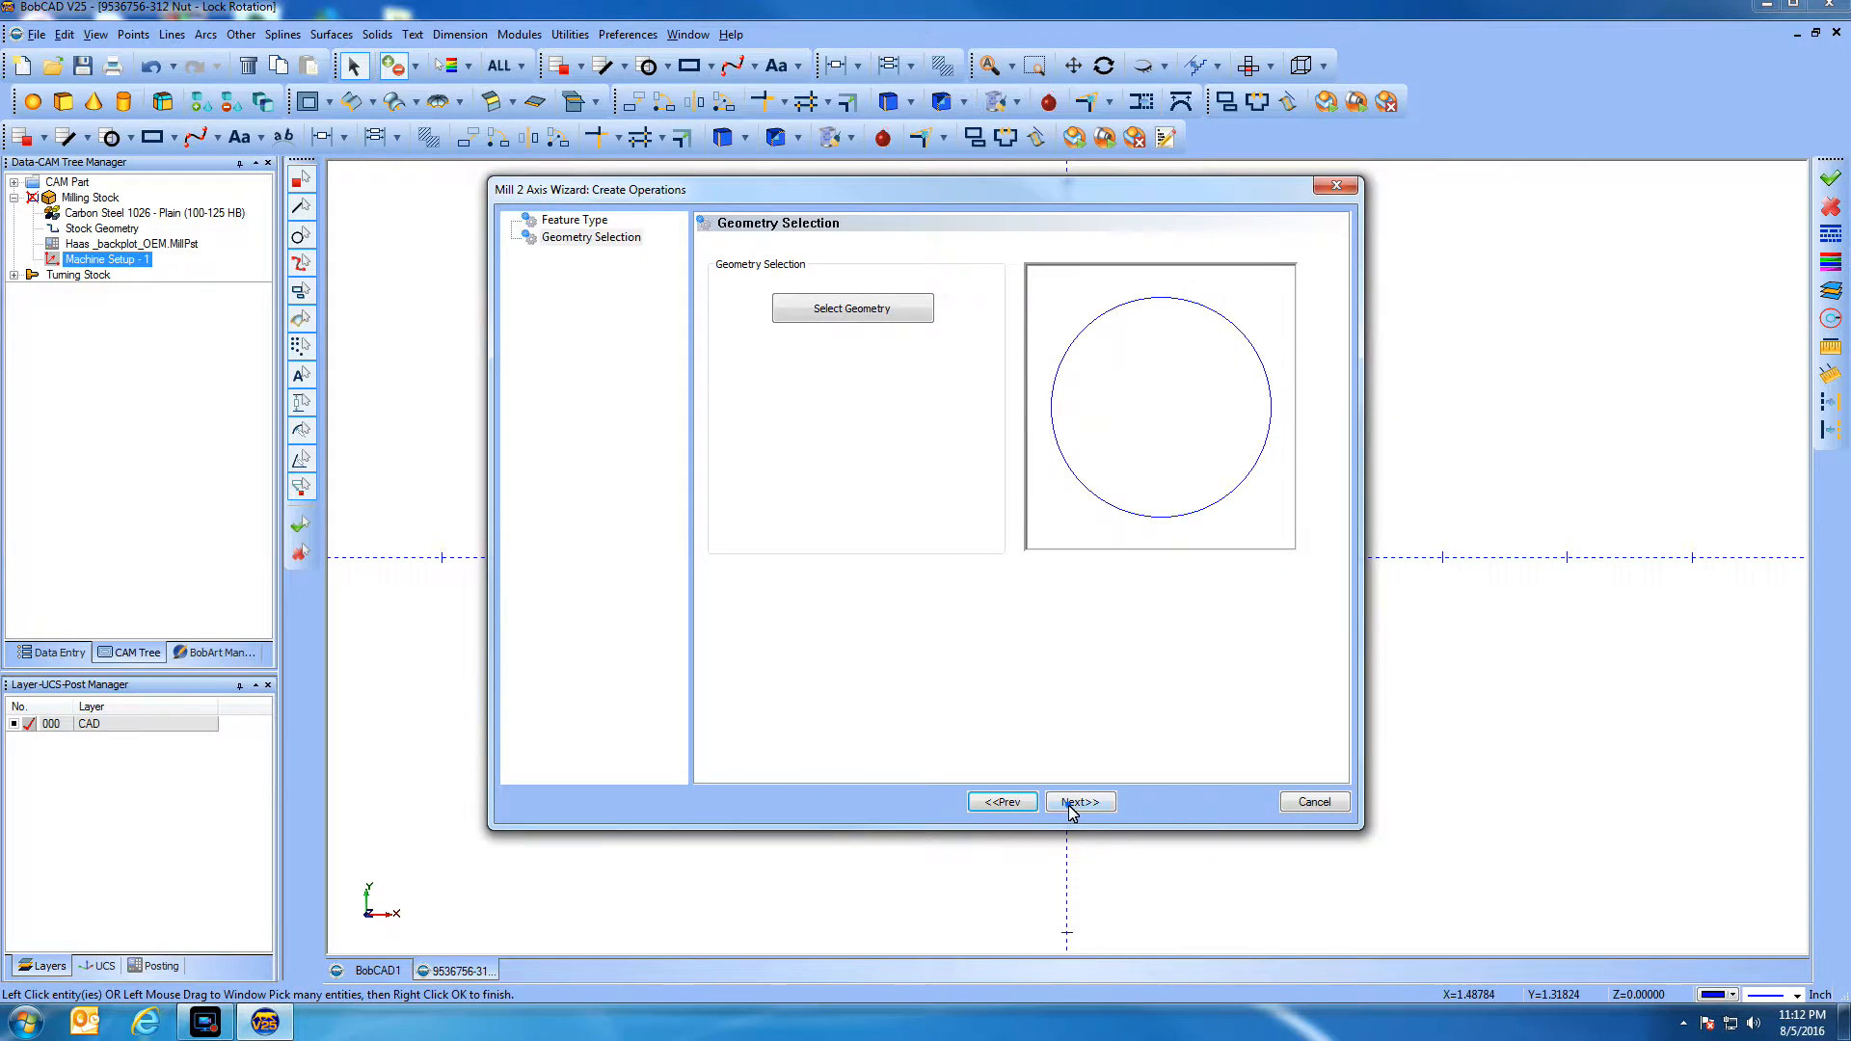
{"action": "left_click", "coordinate": [1066, 805]}
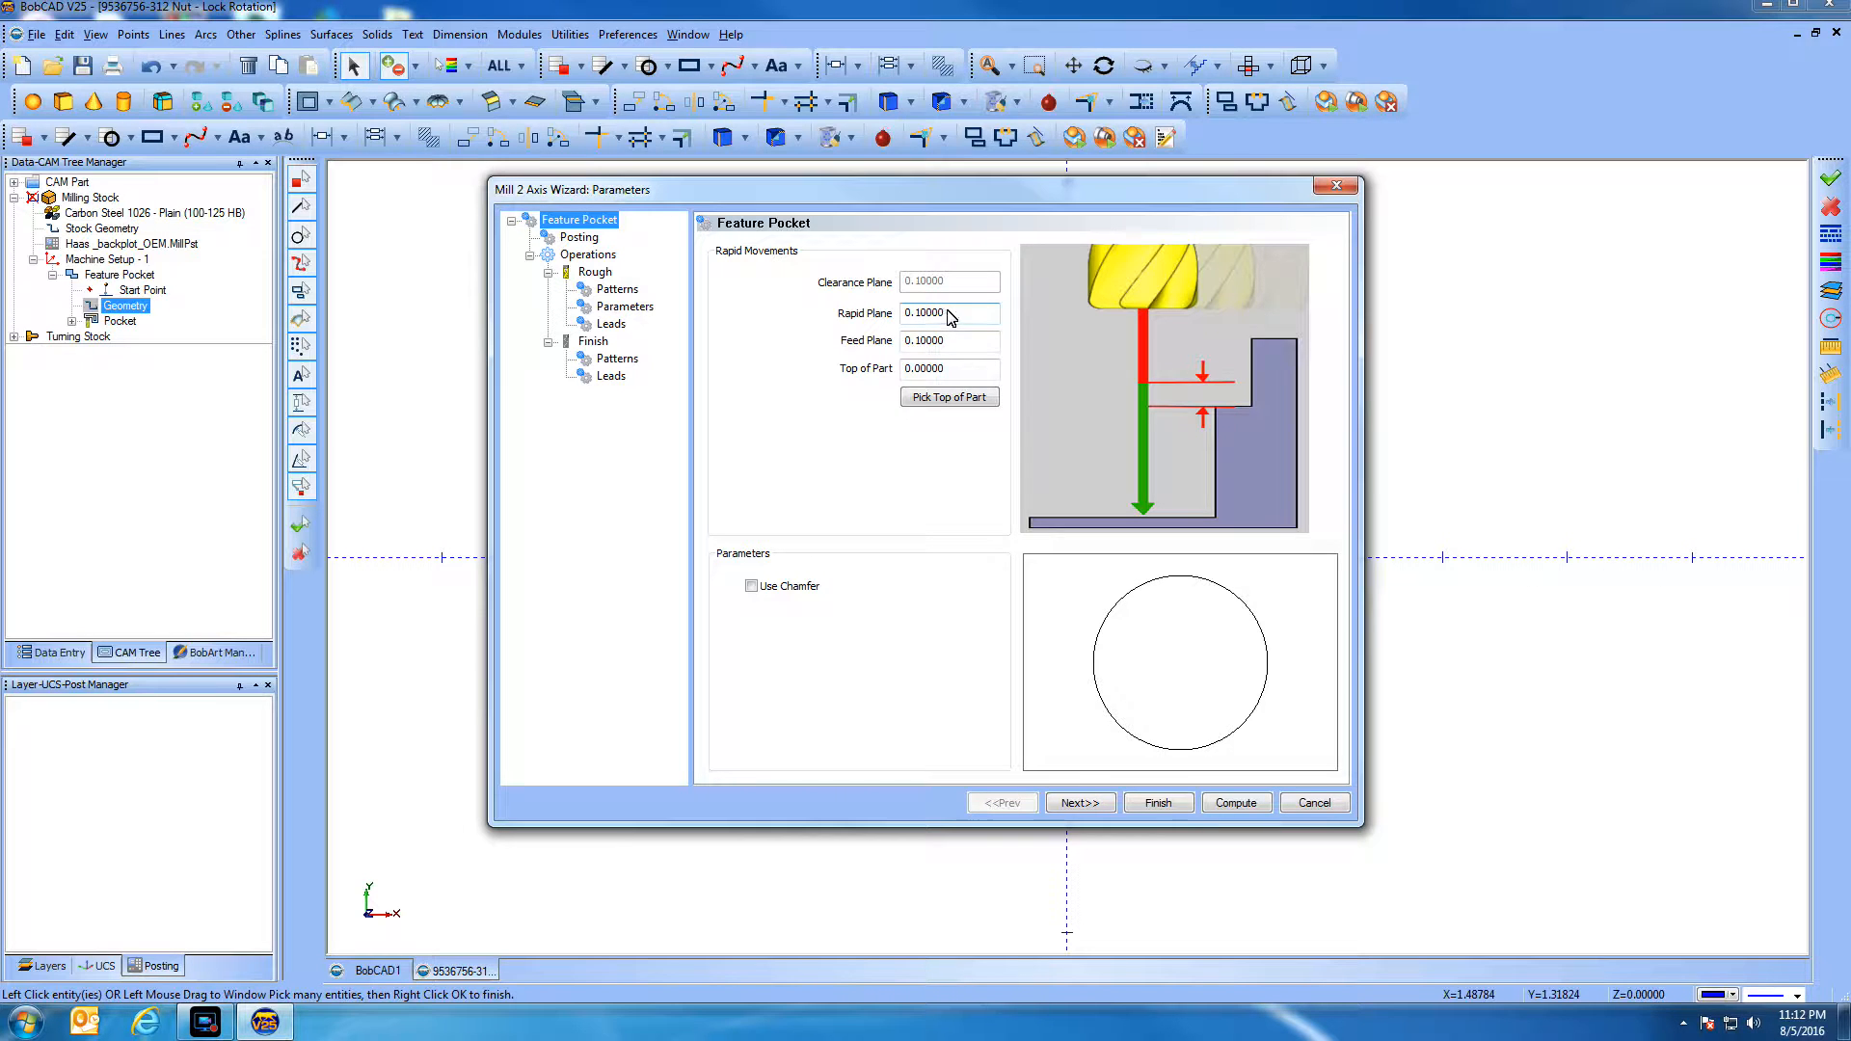
Review the pocket's feed plane, top of part and work offset, and accept the feature and posting settings
{"action": "left_click", "coordinate": [948, 344]}
{"action": "left_click", "coordinate": [952, 372]}
{"action": "left_click", "coordinate": [1071, 806]}
{"action": "left_click", "coordinate": [932, 293]}
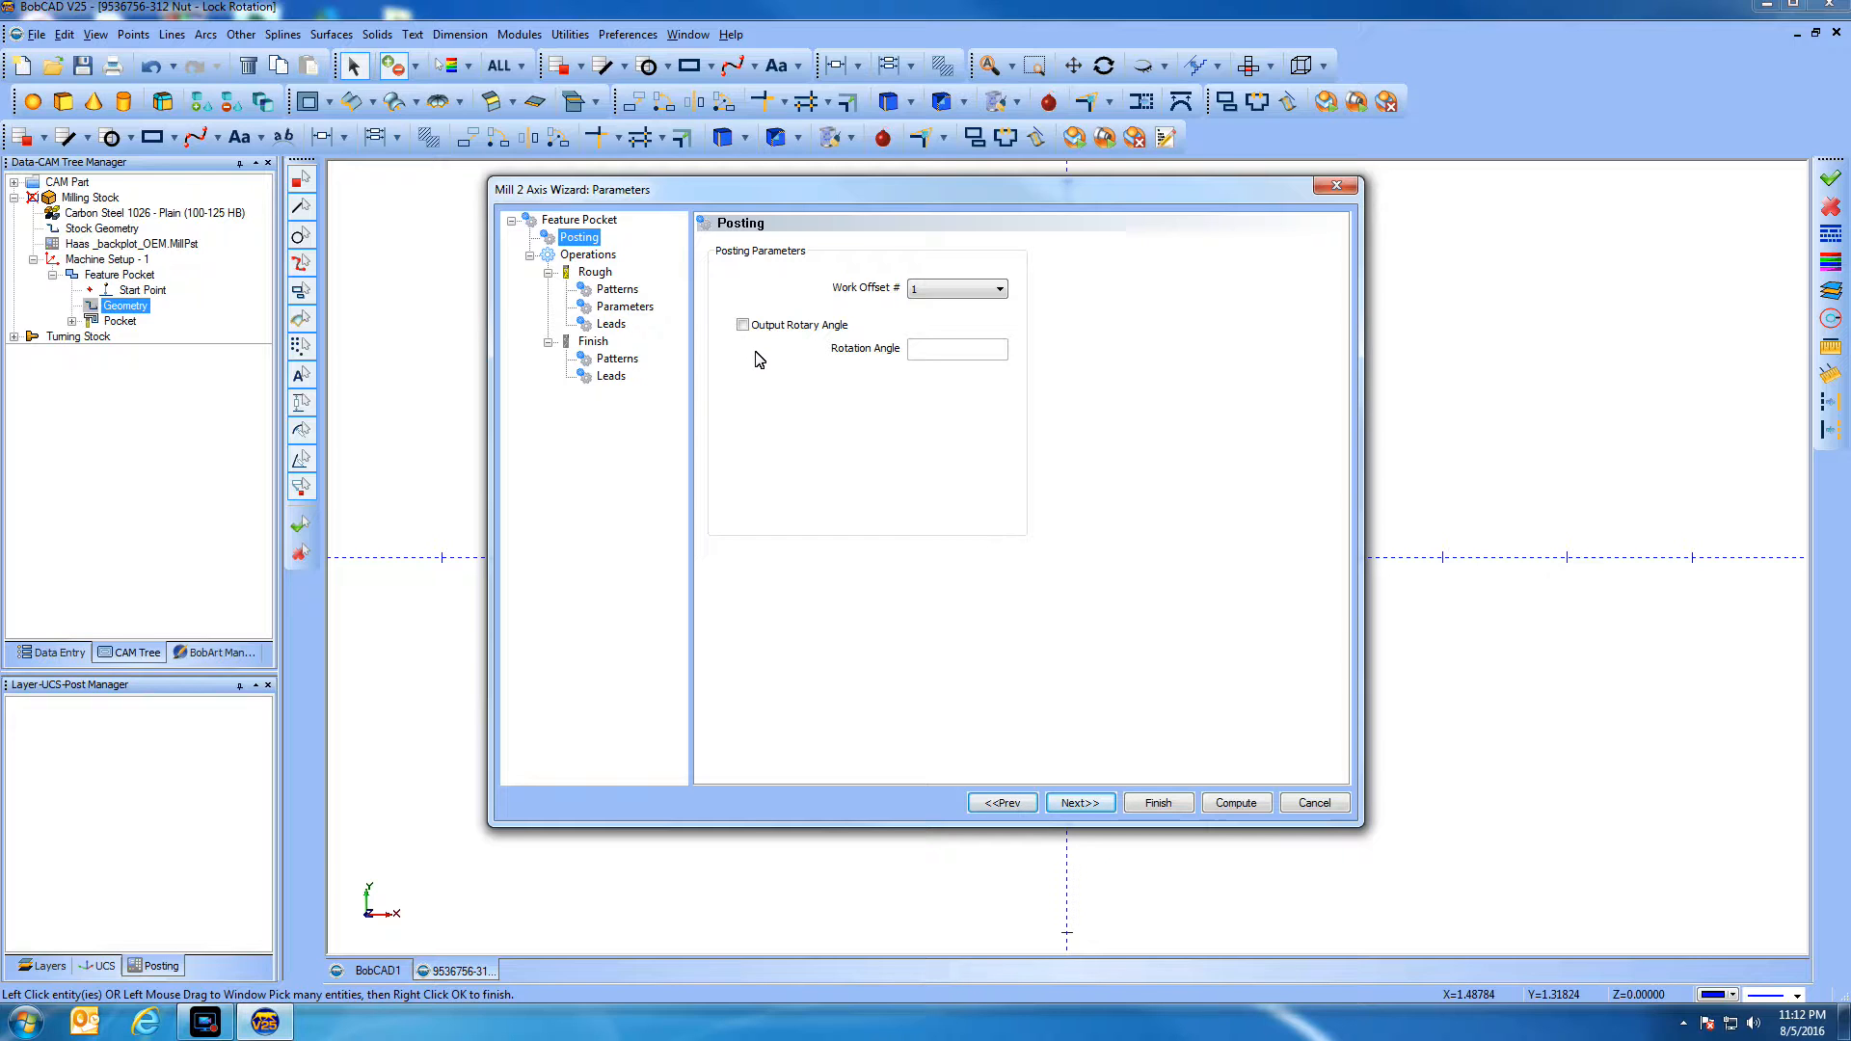
{"action": "left_click", "coordinate": [1077, 810]}
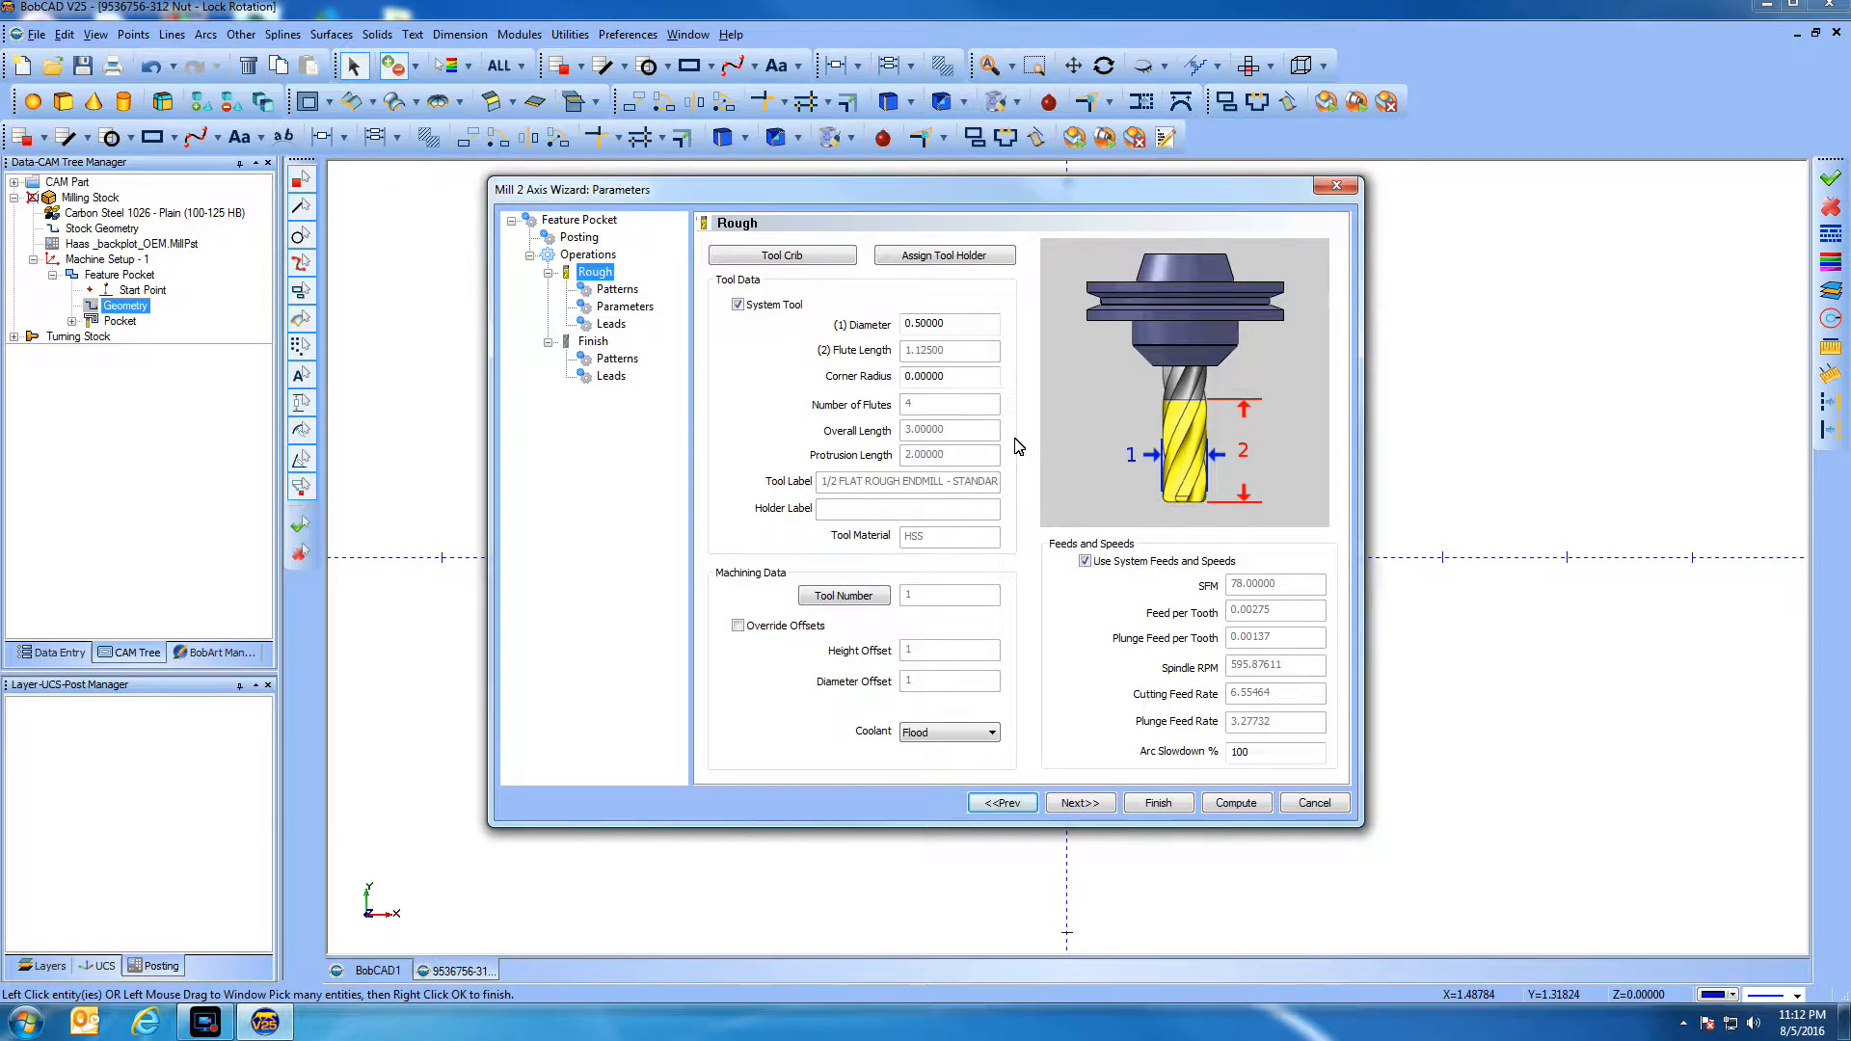
Add carbide tool 259, the HPHV 1/2 End Mill, from the tool library to the milling tool crib
{"action": "left_click", "coordinate": [784, 257]}
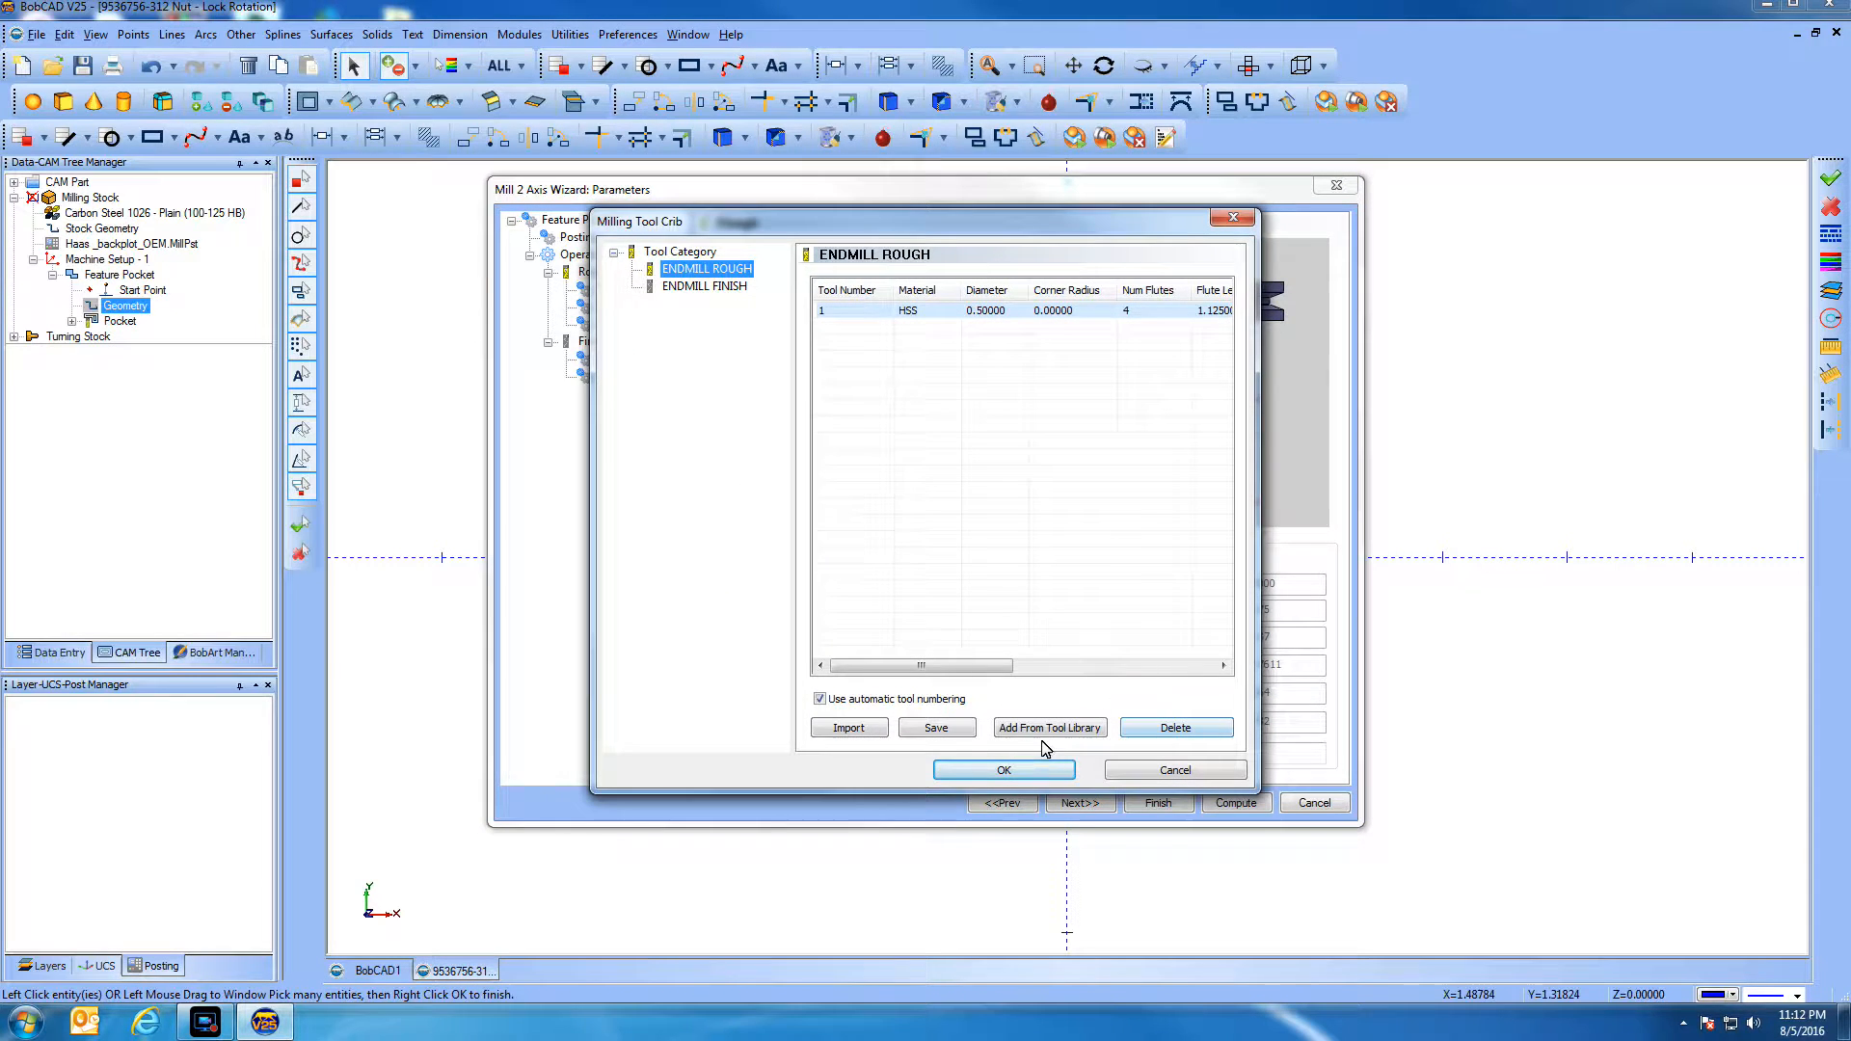
{"action": "left_click", "coordinate": [1037, 731]}
{"action": "left_click", "coordinate": [1348, 675]}
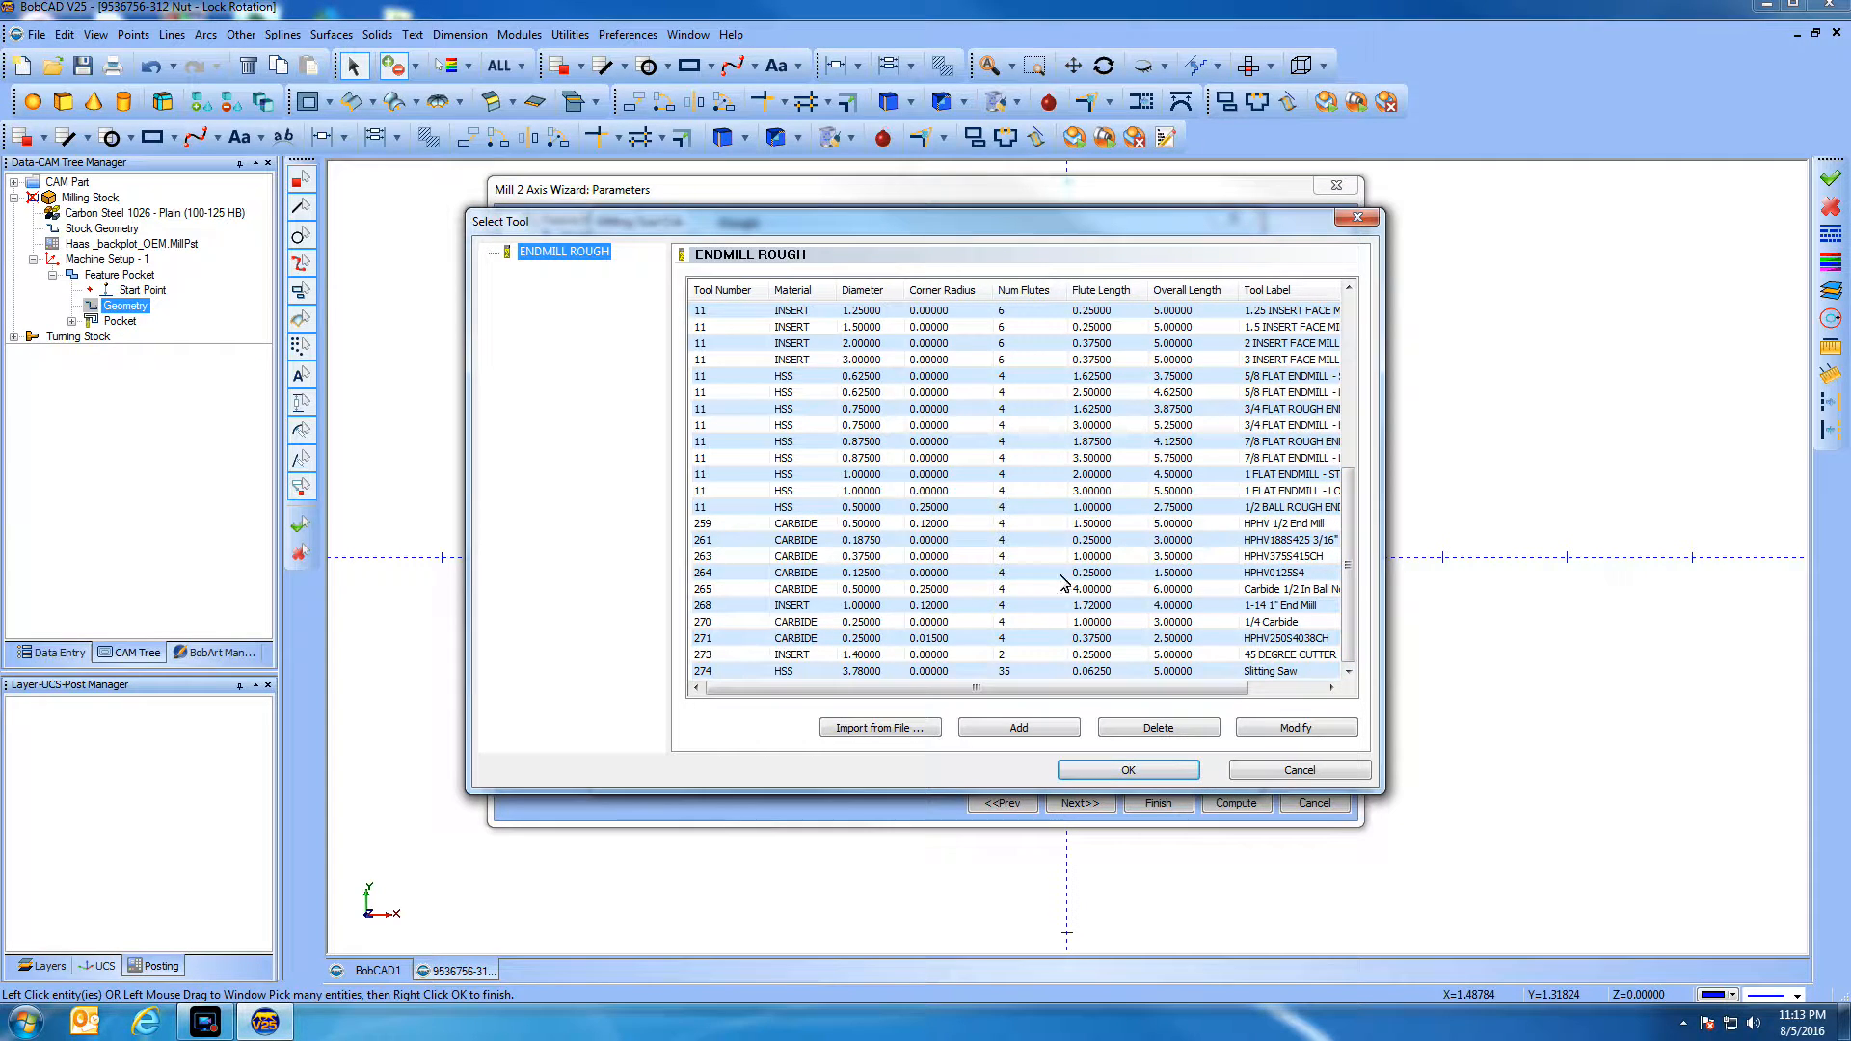
{"action": "left_click", "coordinate": [730, 526]}
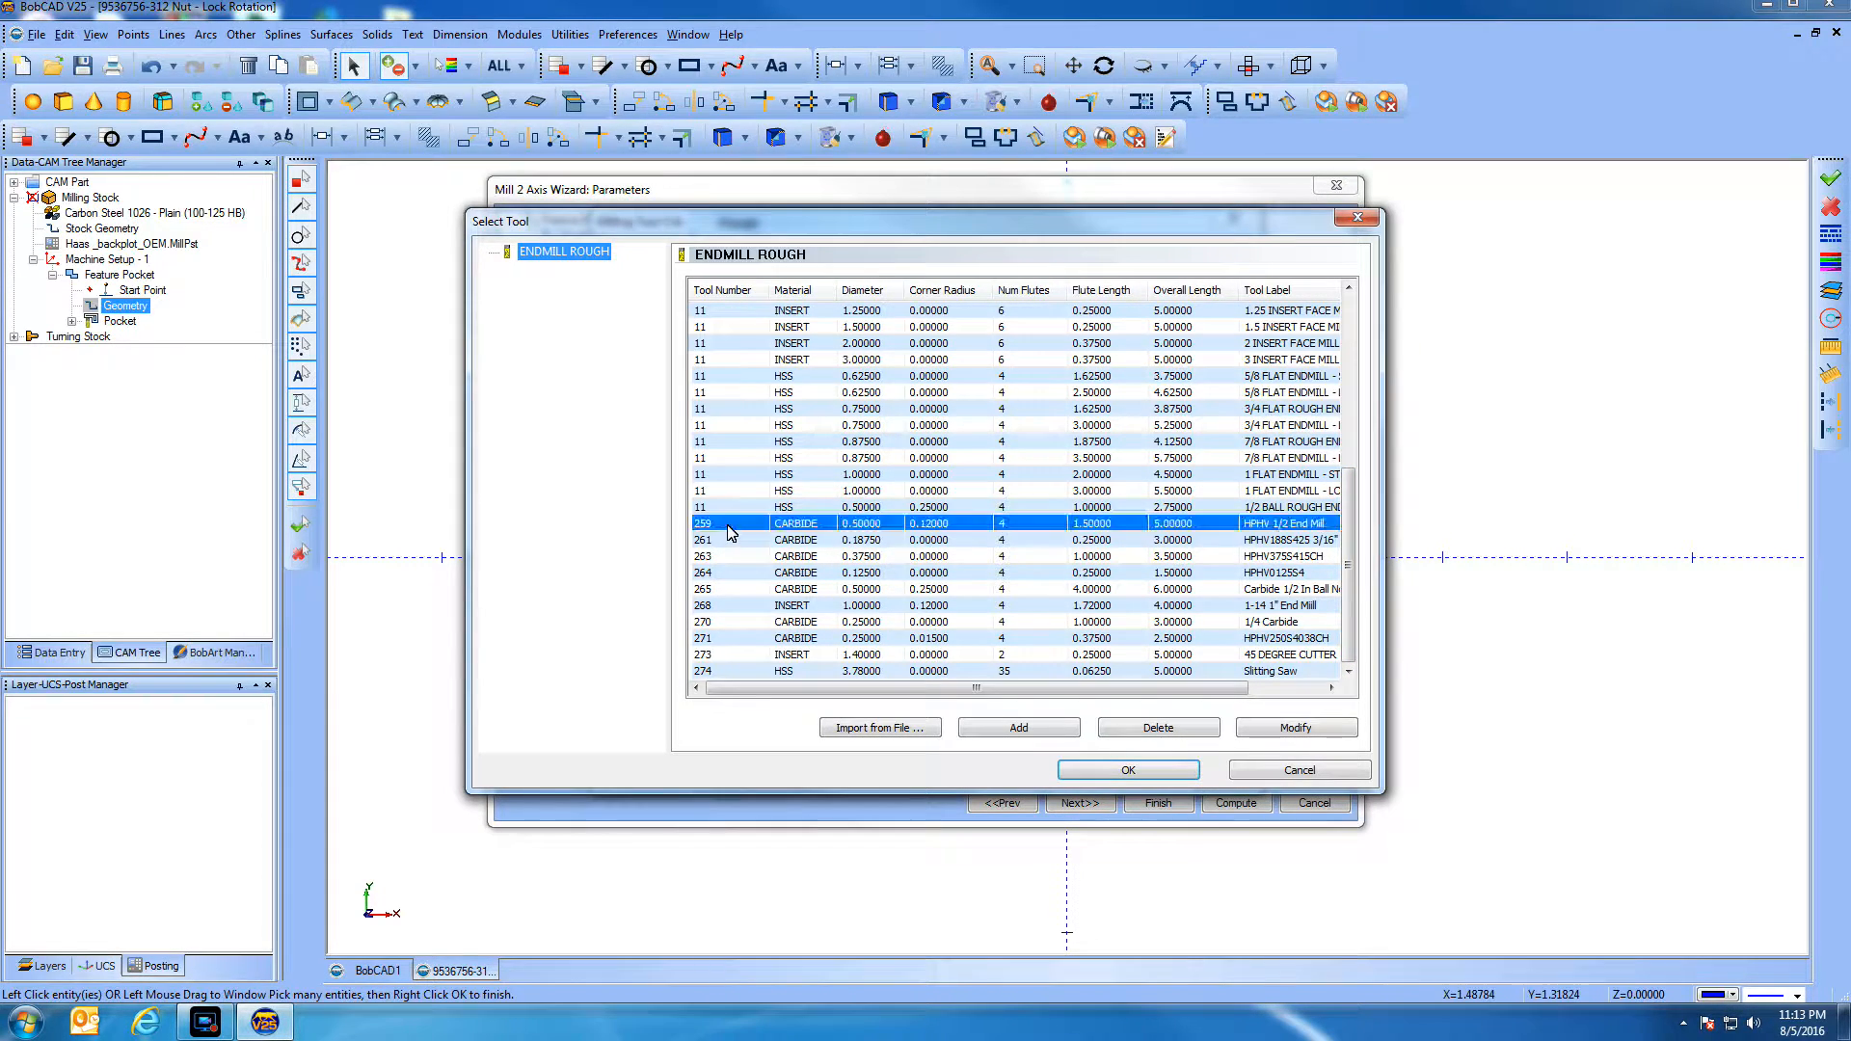
{"action": "left_click", "coordinate": [1133, 774]}
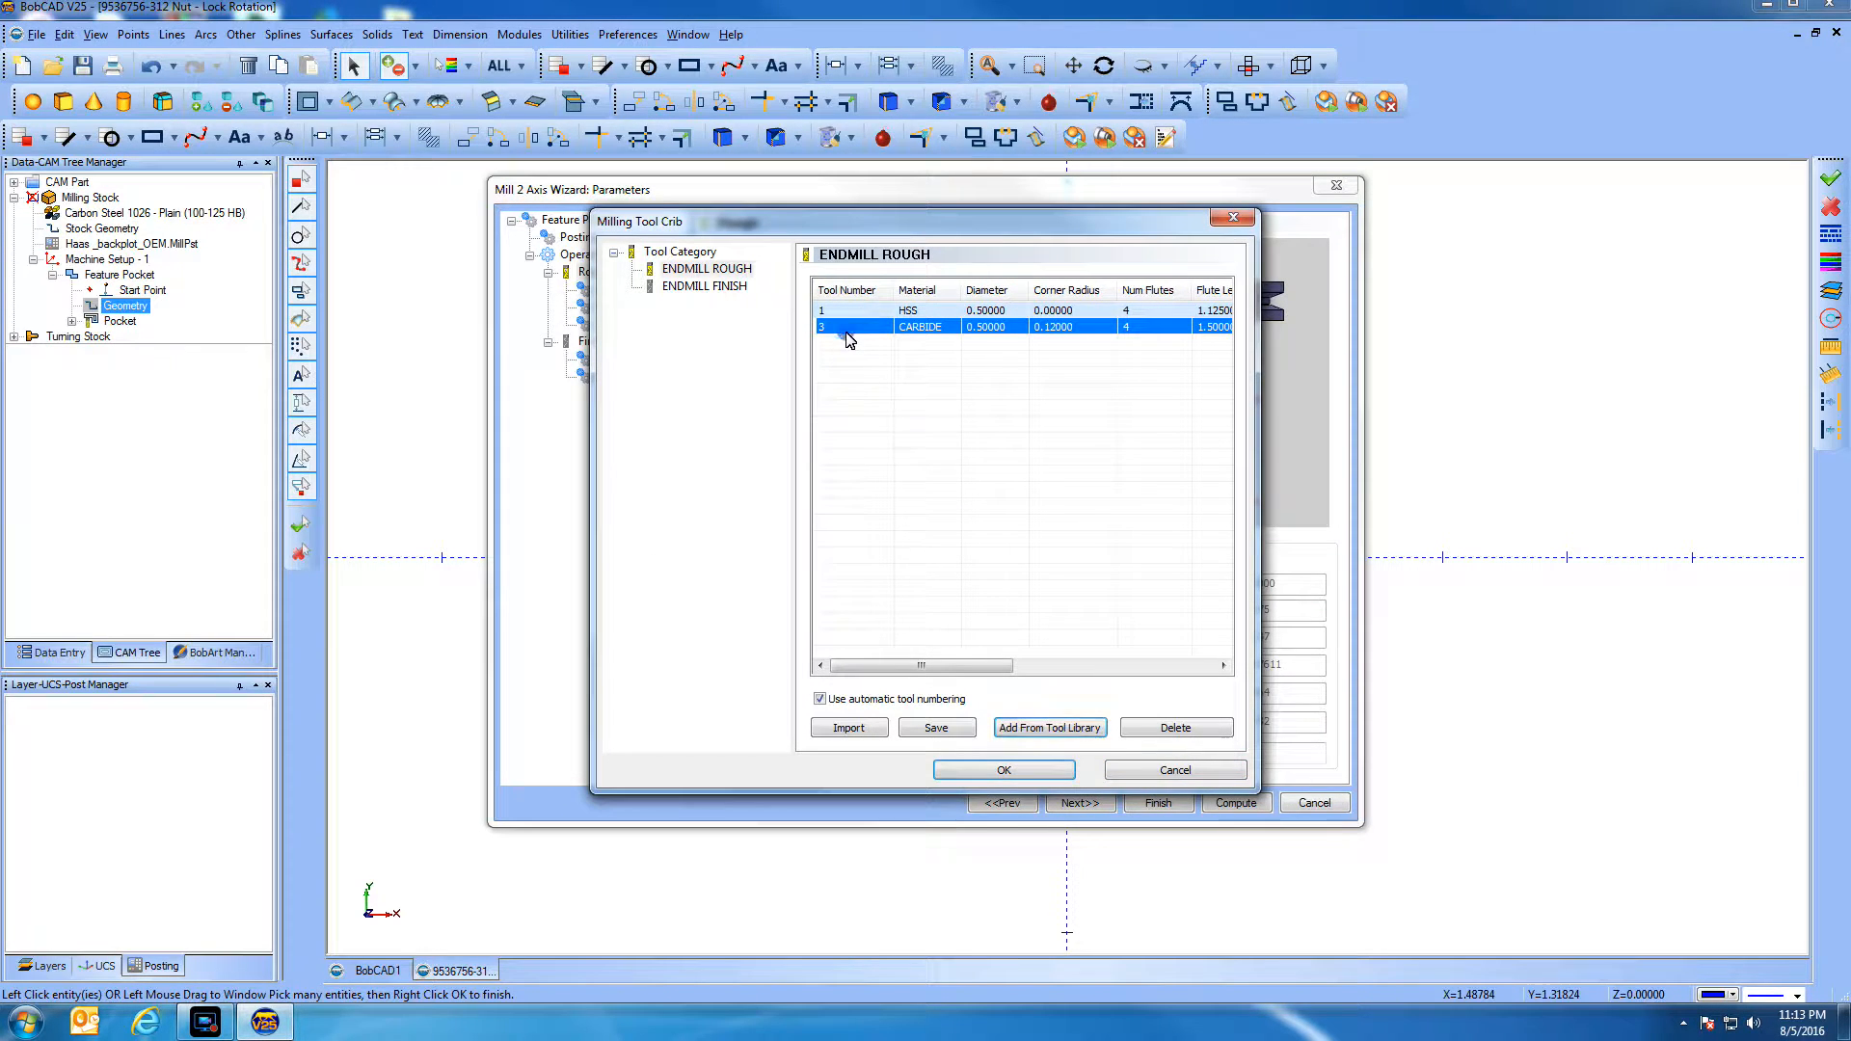
Turn off automatic tool numbering, renumber the carbide end mill as tool 3, and assign it to the roughing operation
{"action": "left_click", "coordinate": [819, 699]}
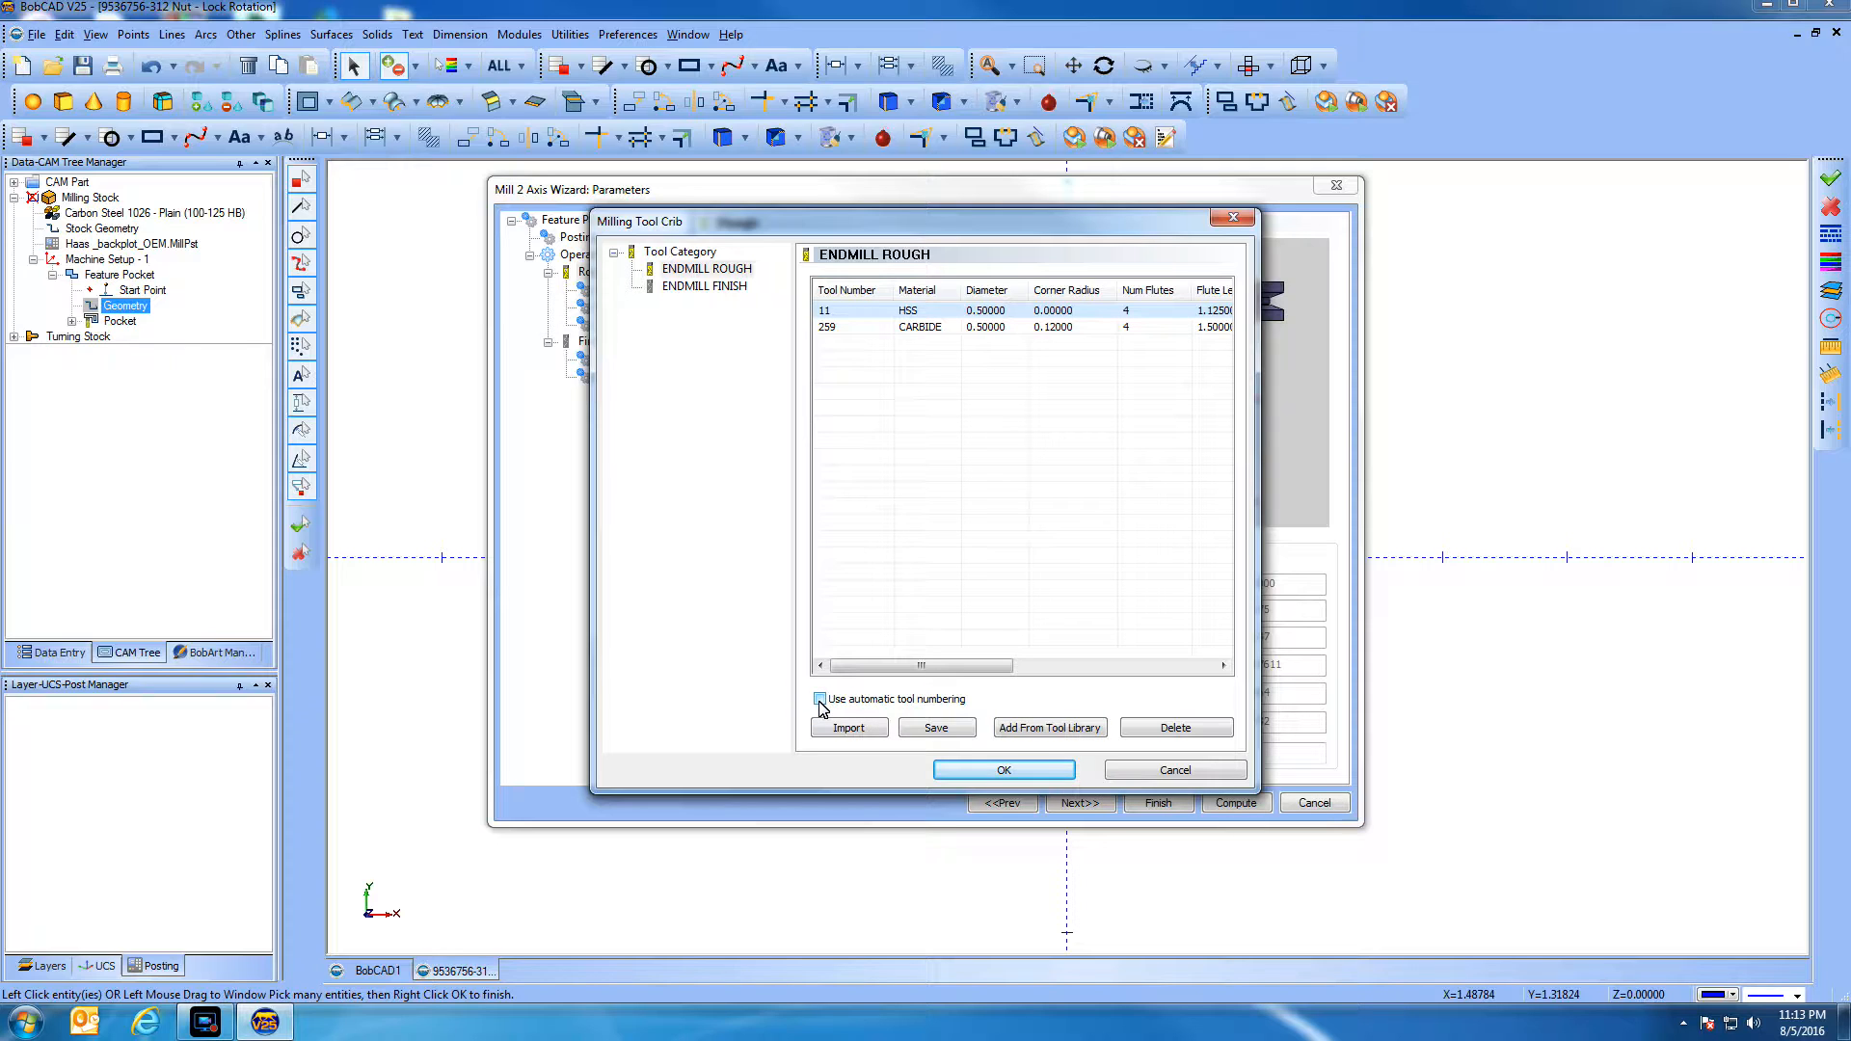
{"action": "left_click", "coordinate": [839, 332]}
{"action": "left_click", "coordinate": [839, 330]}
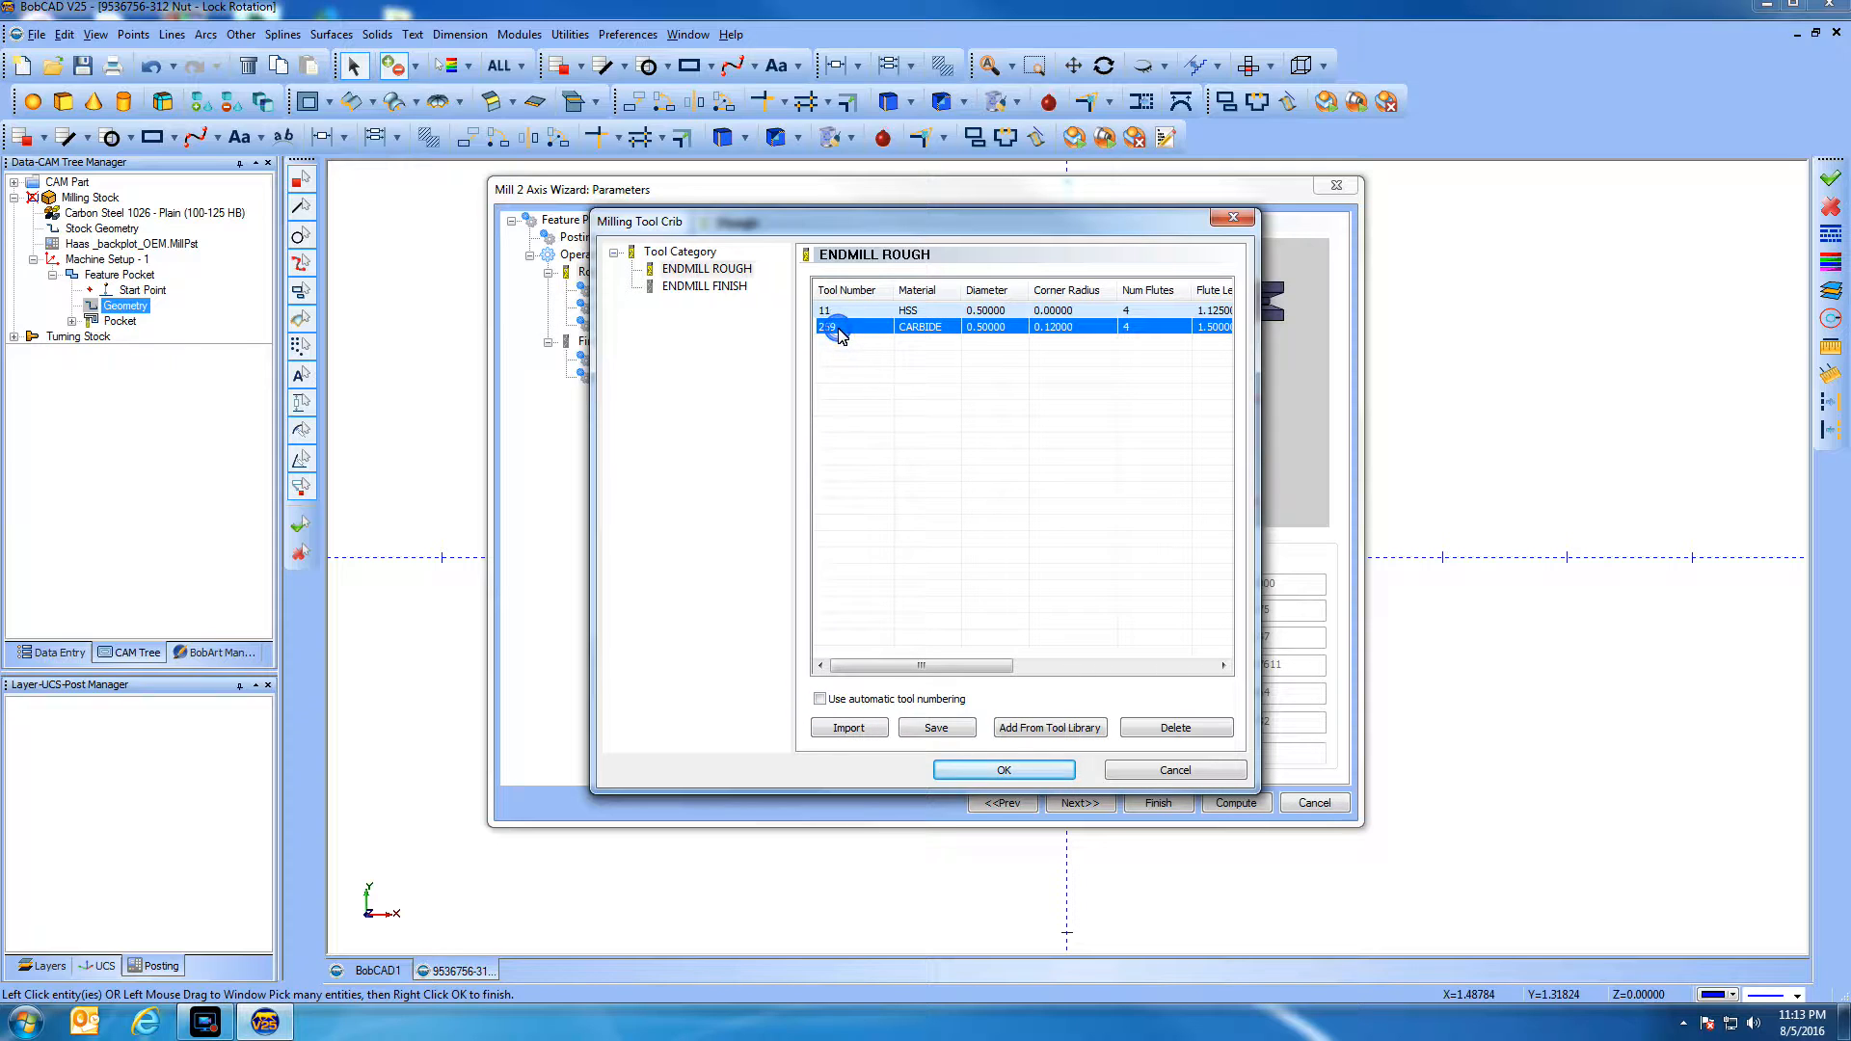
{"action": "type", "text": "3"}
{"action": "key", "text": "Return"}
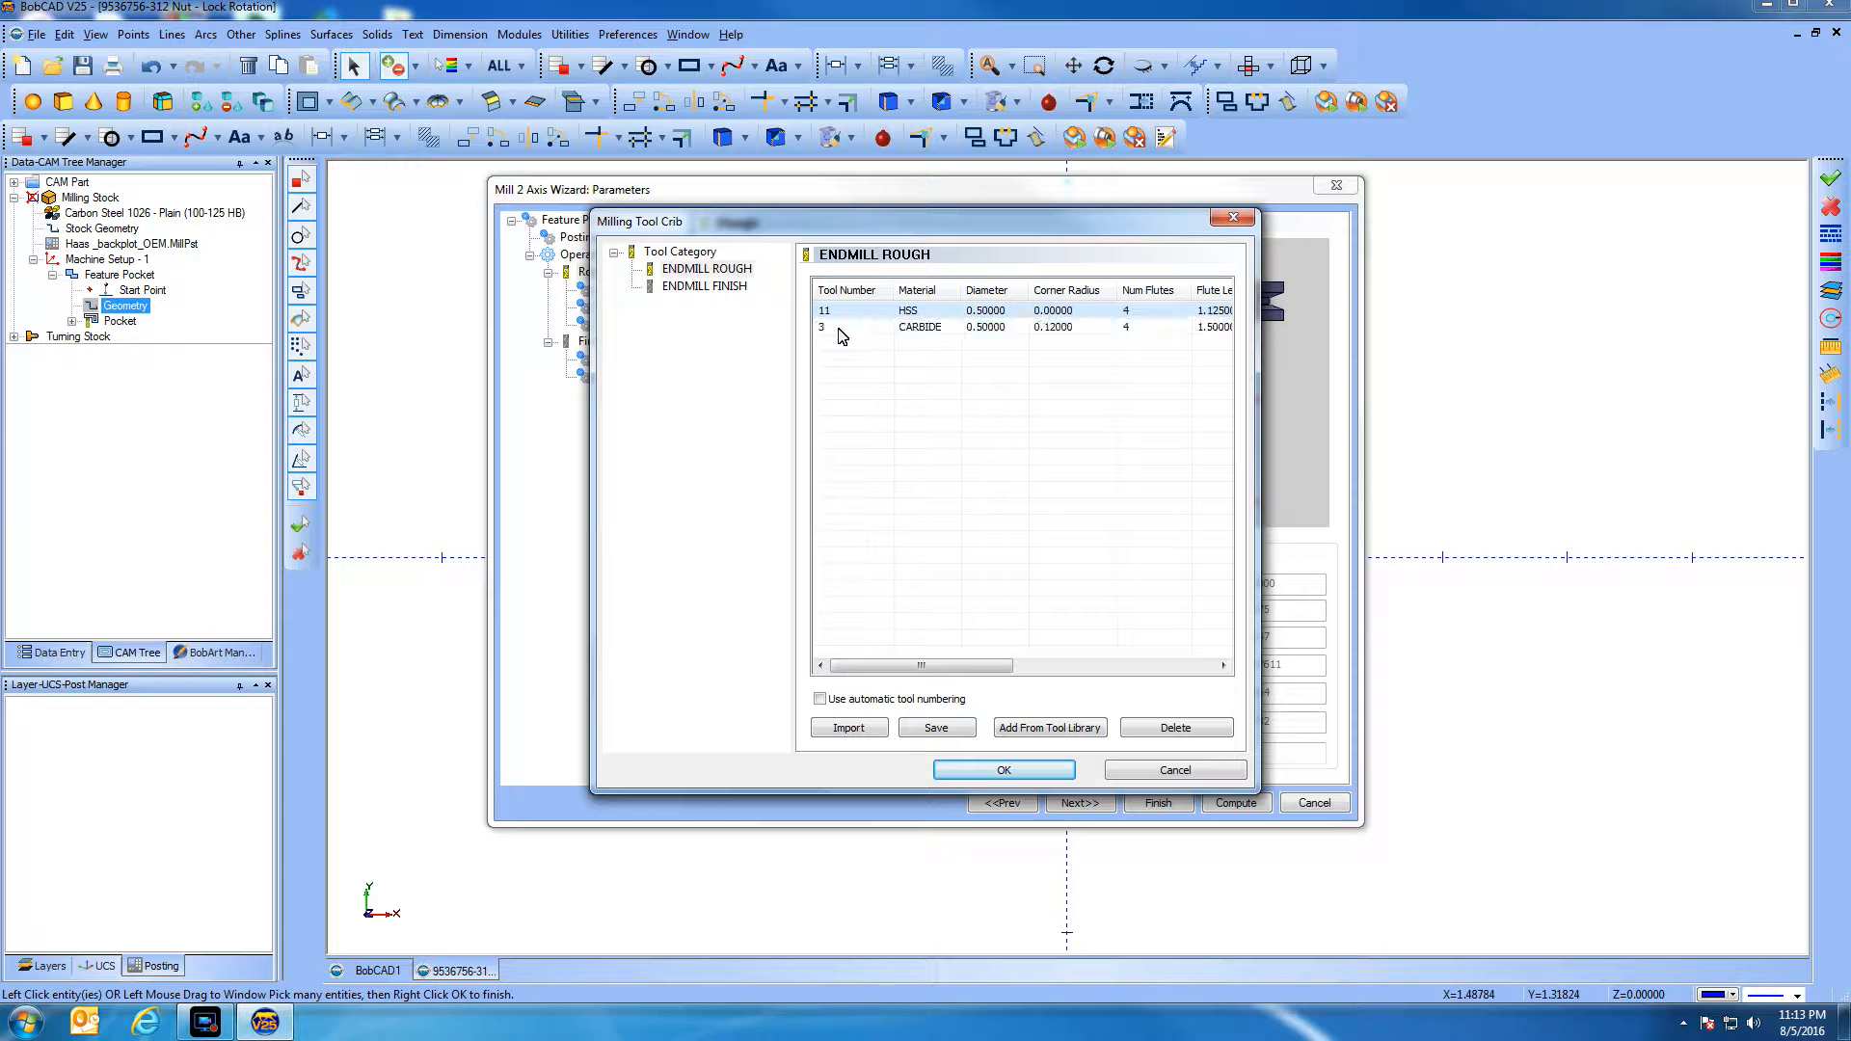
{"action": "left_click", "coordinate": [849, 329]}
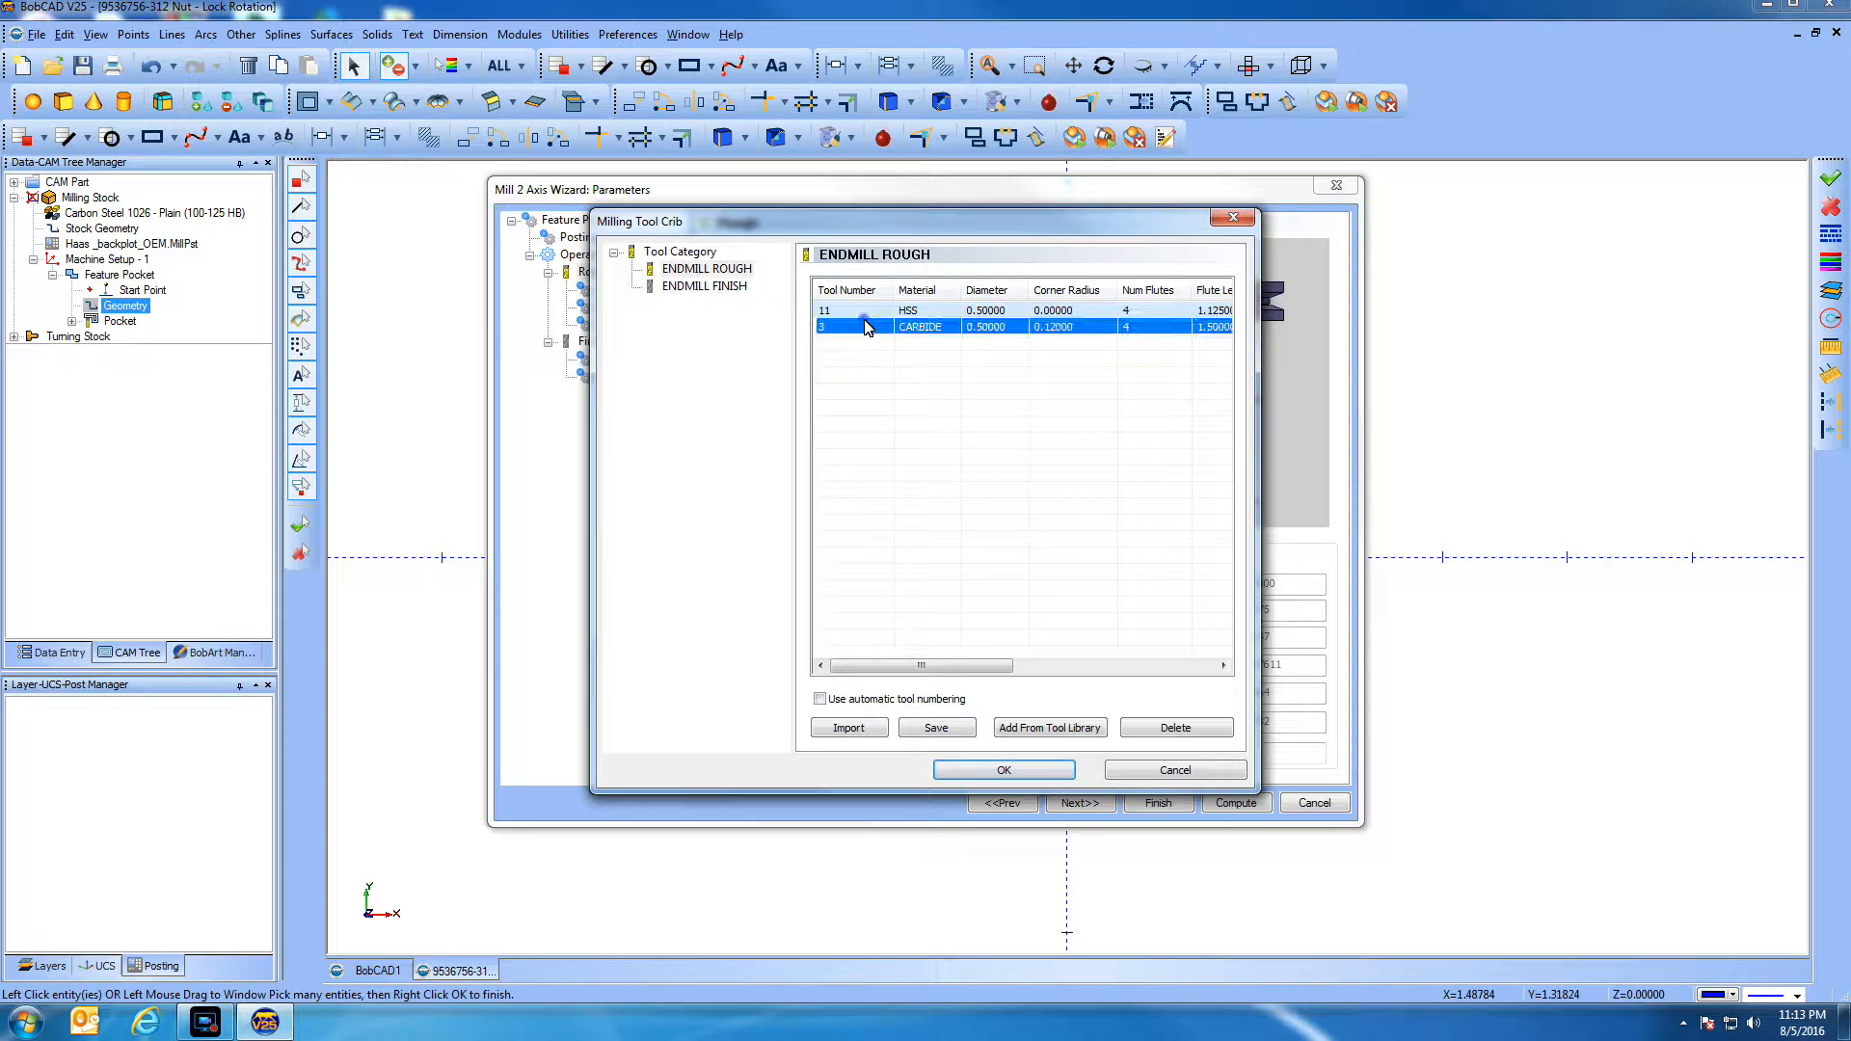
{"action": "left_click", "coordinate": [989, 777]}
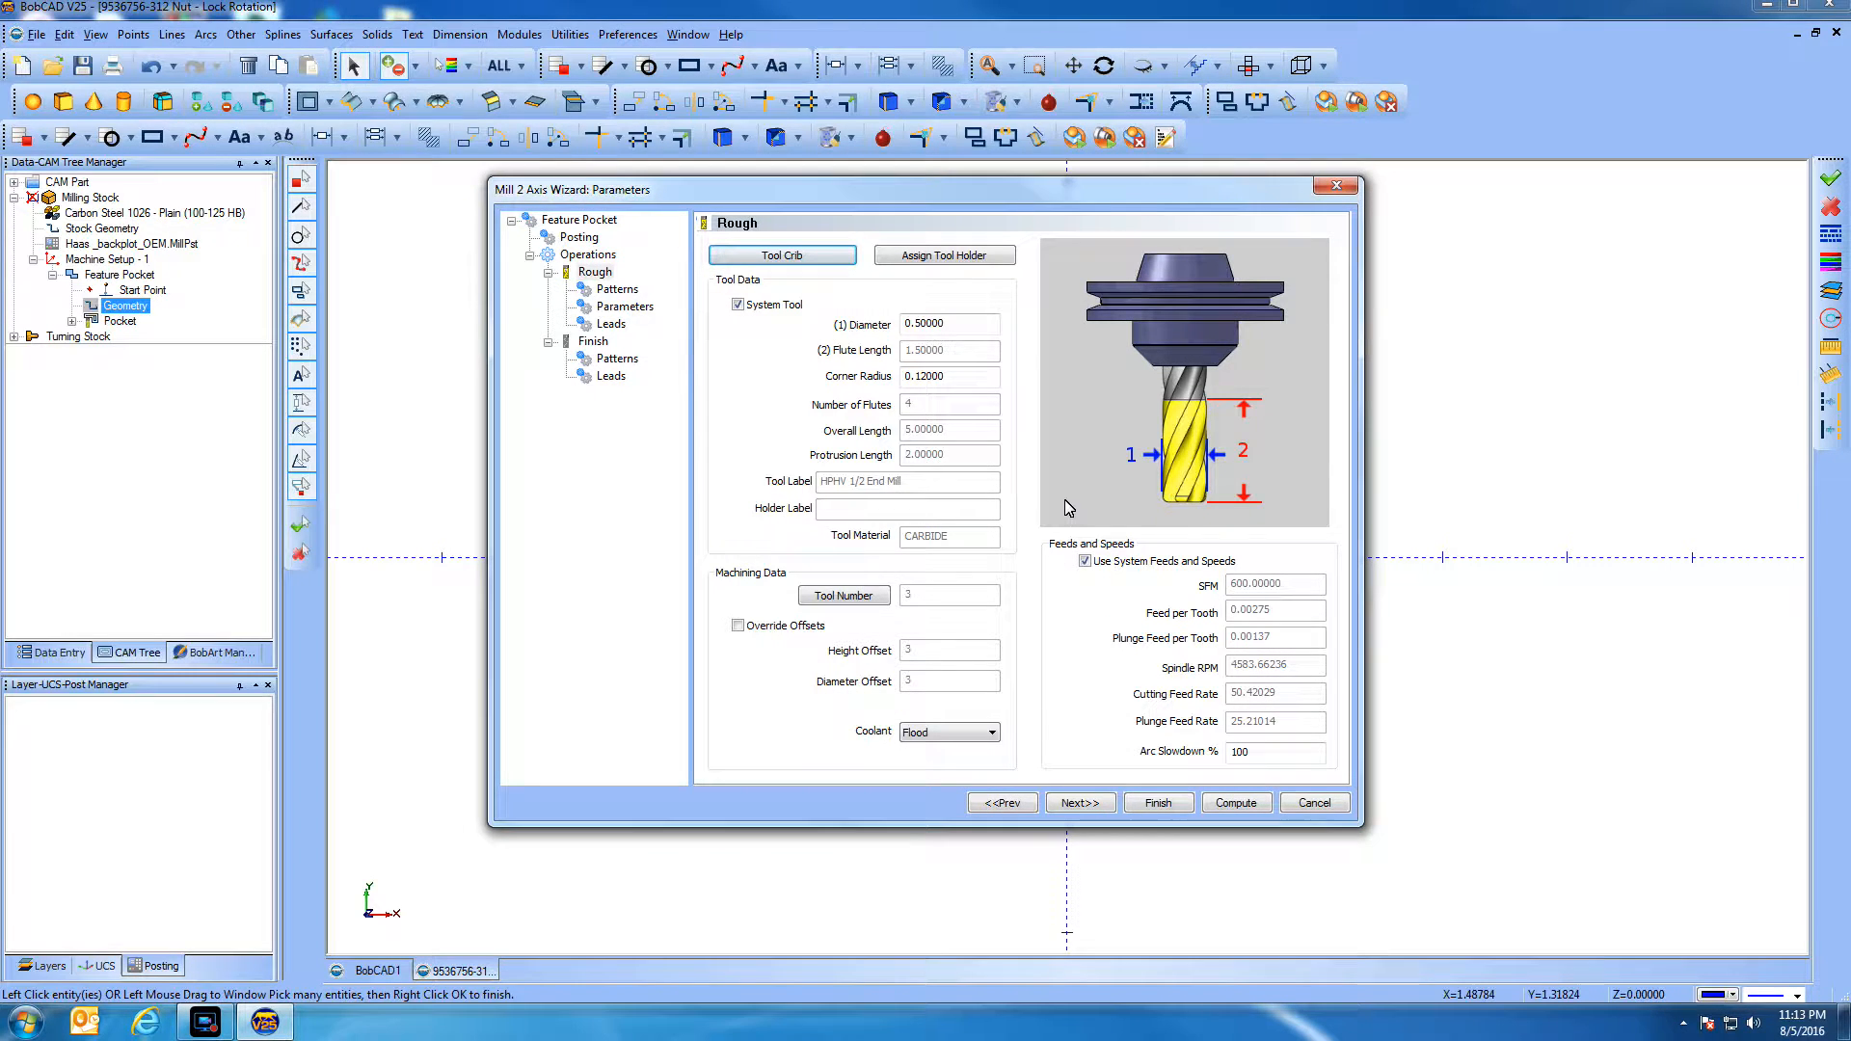
Override the system feeds and speeds for roughing with 490 SFM and a feed per tooth of 0.0015
{"action": "left_click", "coordinate": [1085, 562]}
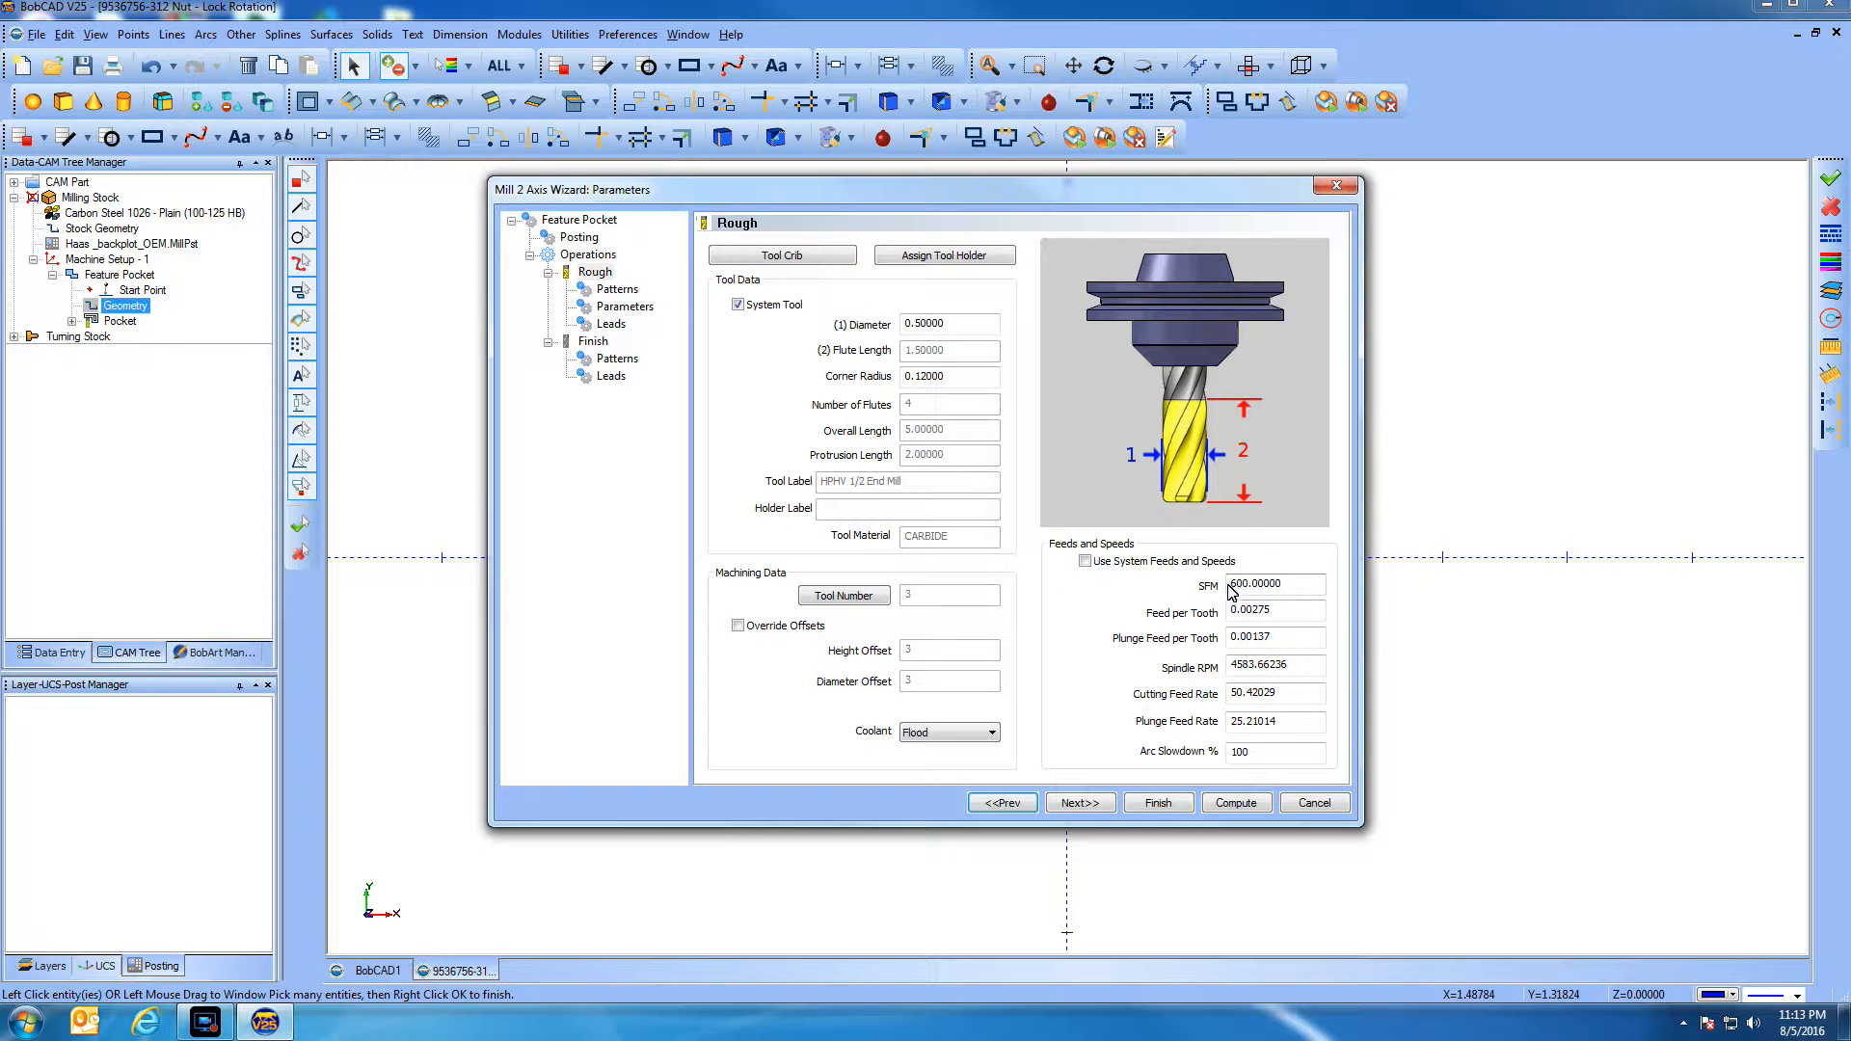
{"action": "left_click_drag", "start_coordinate": [1231, 586], "coordinate": [1352, 598]}
{"action": "type", "text": "490"}
{"action": "left_click_drag", "start_coordinate": [1250, 609], "coordinate": [1367, 620]}
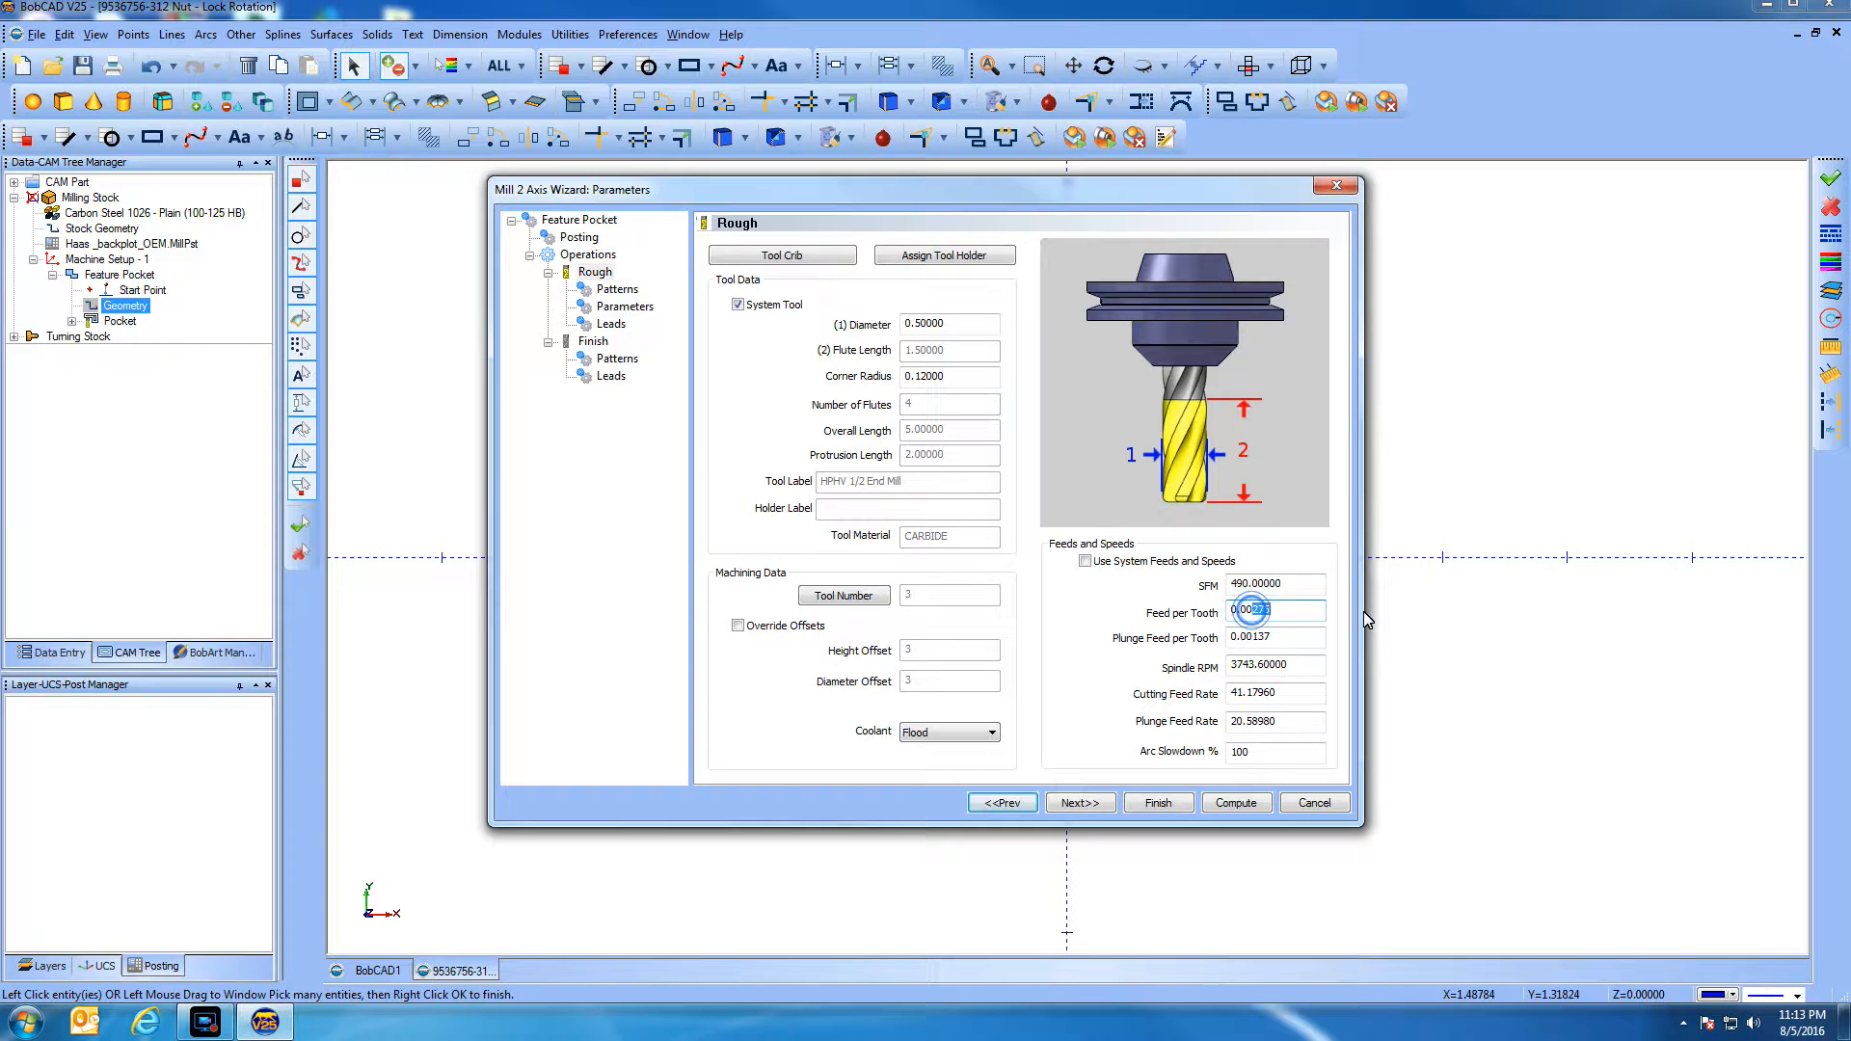
{"action": "type", "text": "15"}
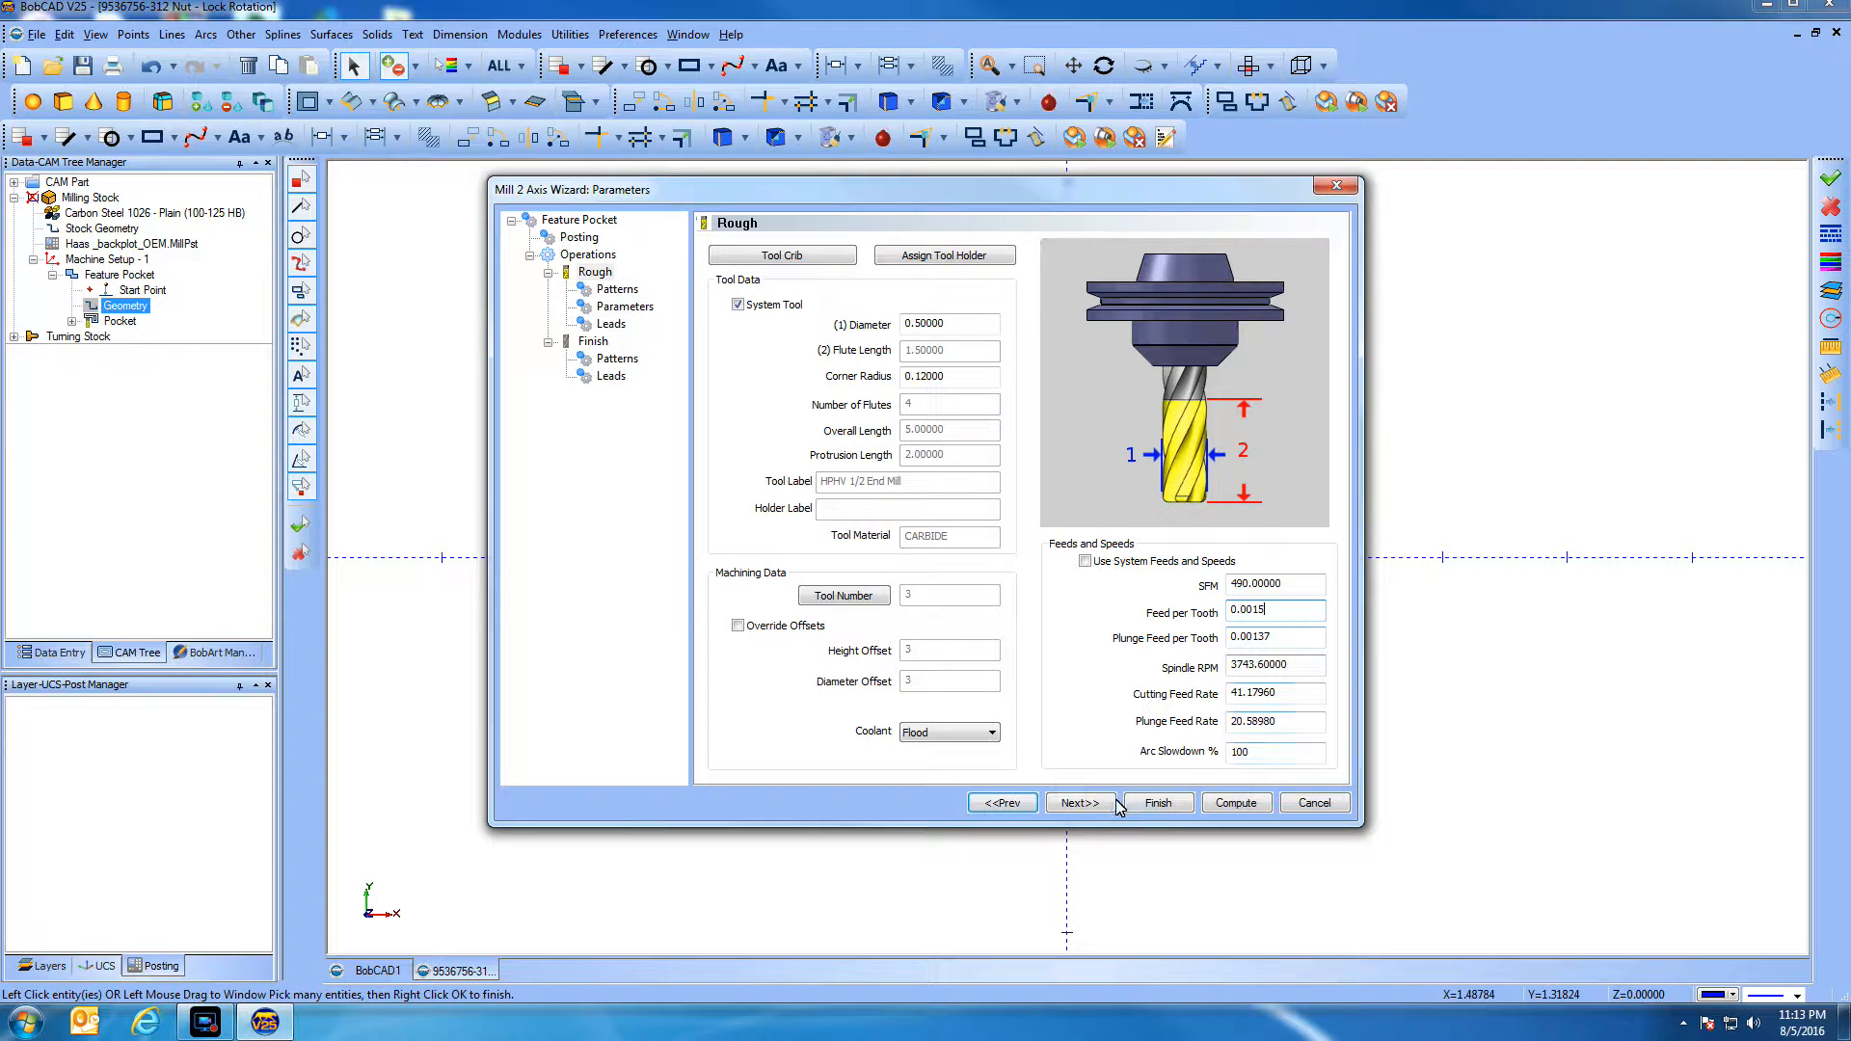
{"action": "left_click", "coordinate": [1067, 806]}
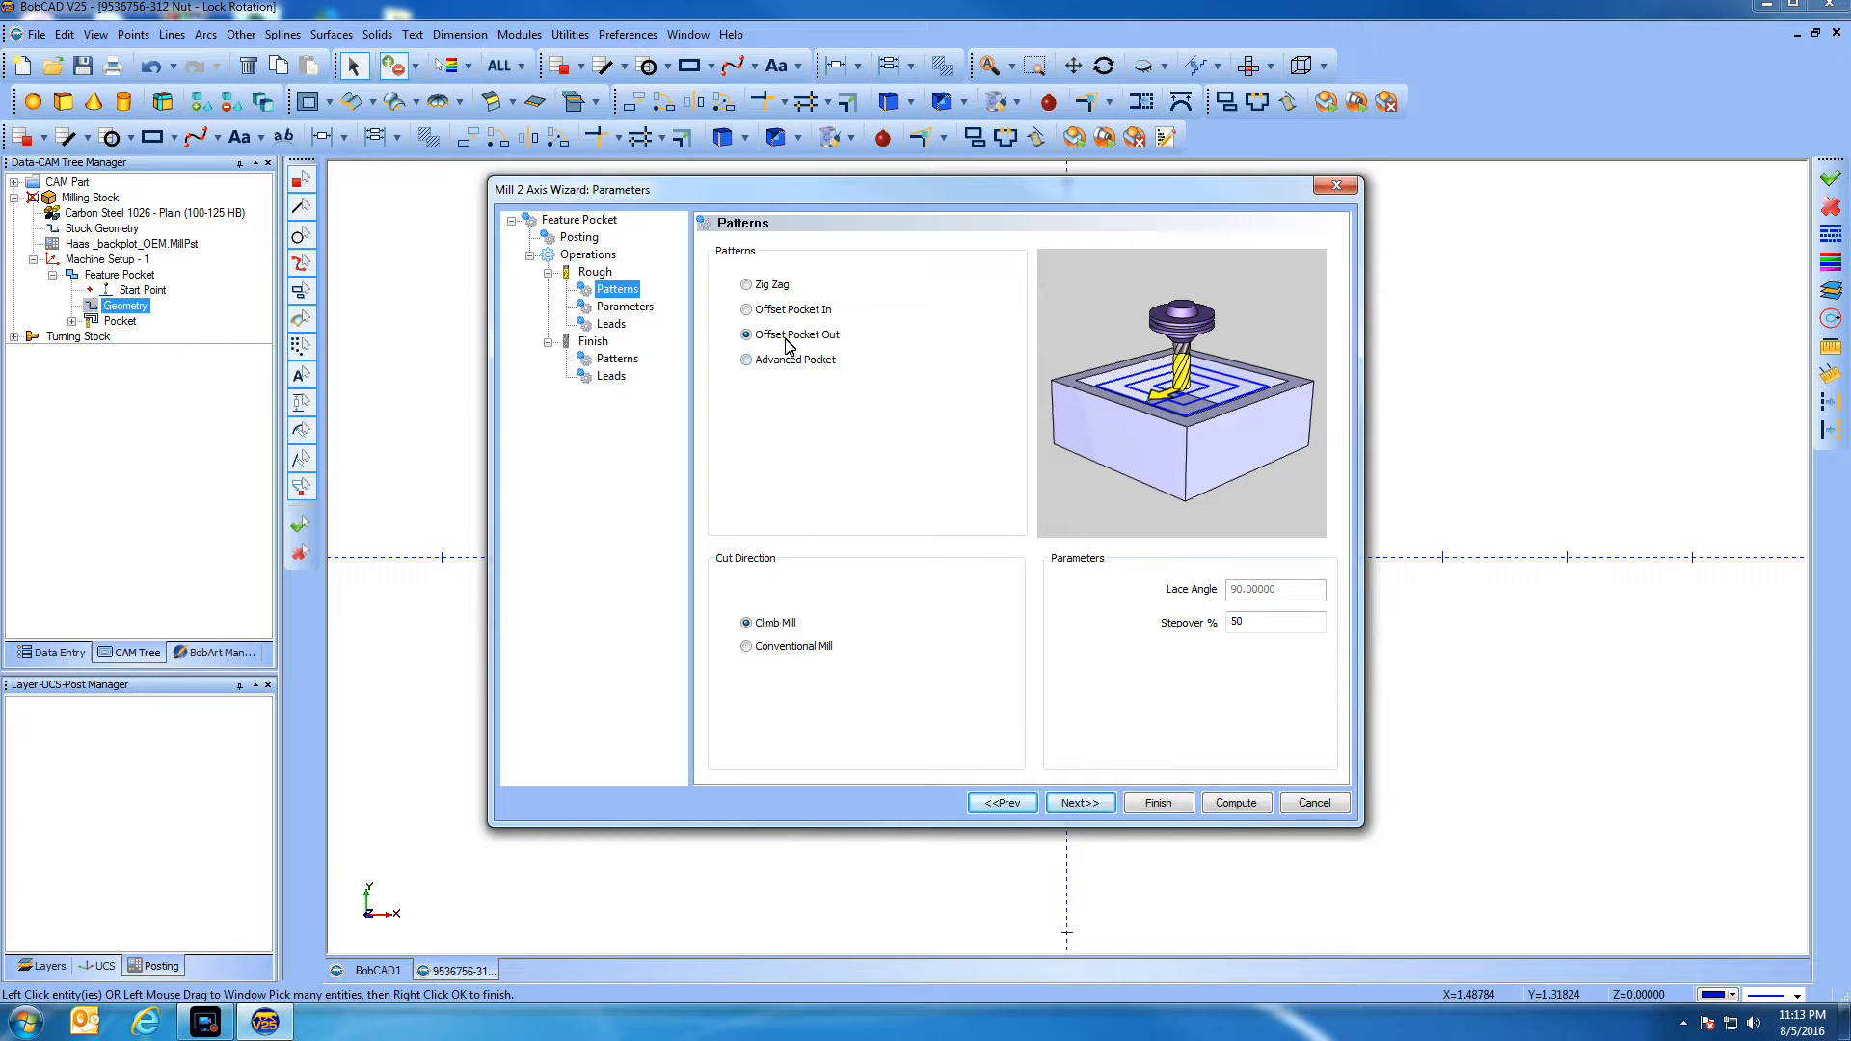
Set the roughing stepover to 40% while keeping the Offset Pocket Out pattern with climb milling
{"action": "left_click", "coordinate": [1247, 625]}
{"action": "left_click_drag", "start_coordinate": [1247, 625], "coordinate": [1234, 625]}
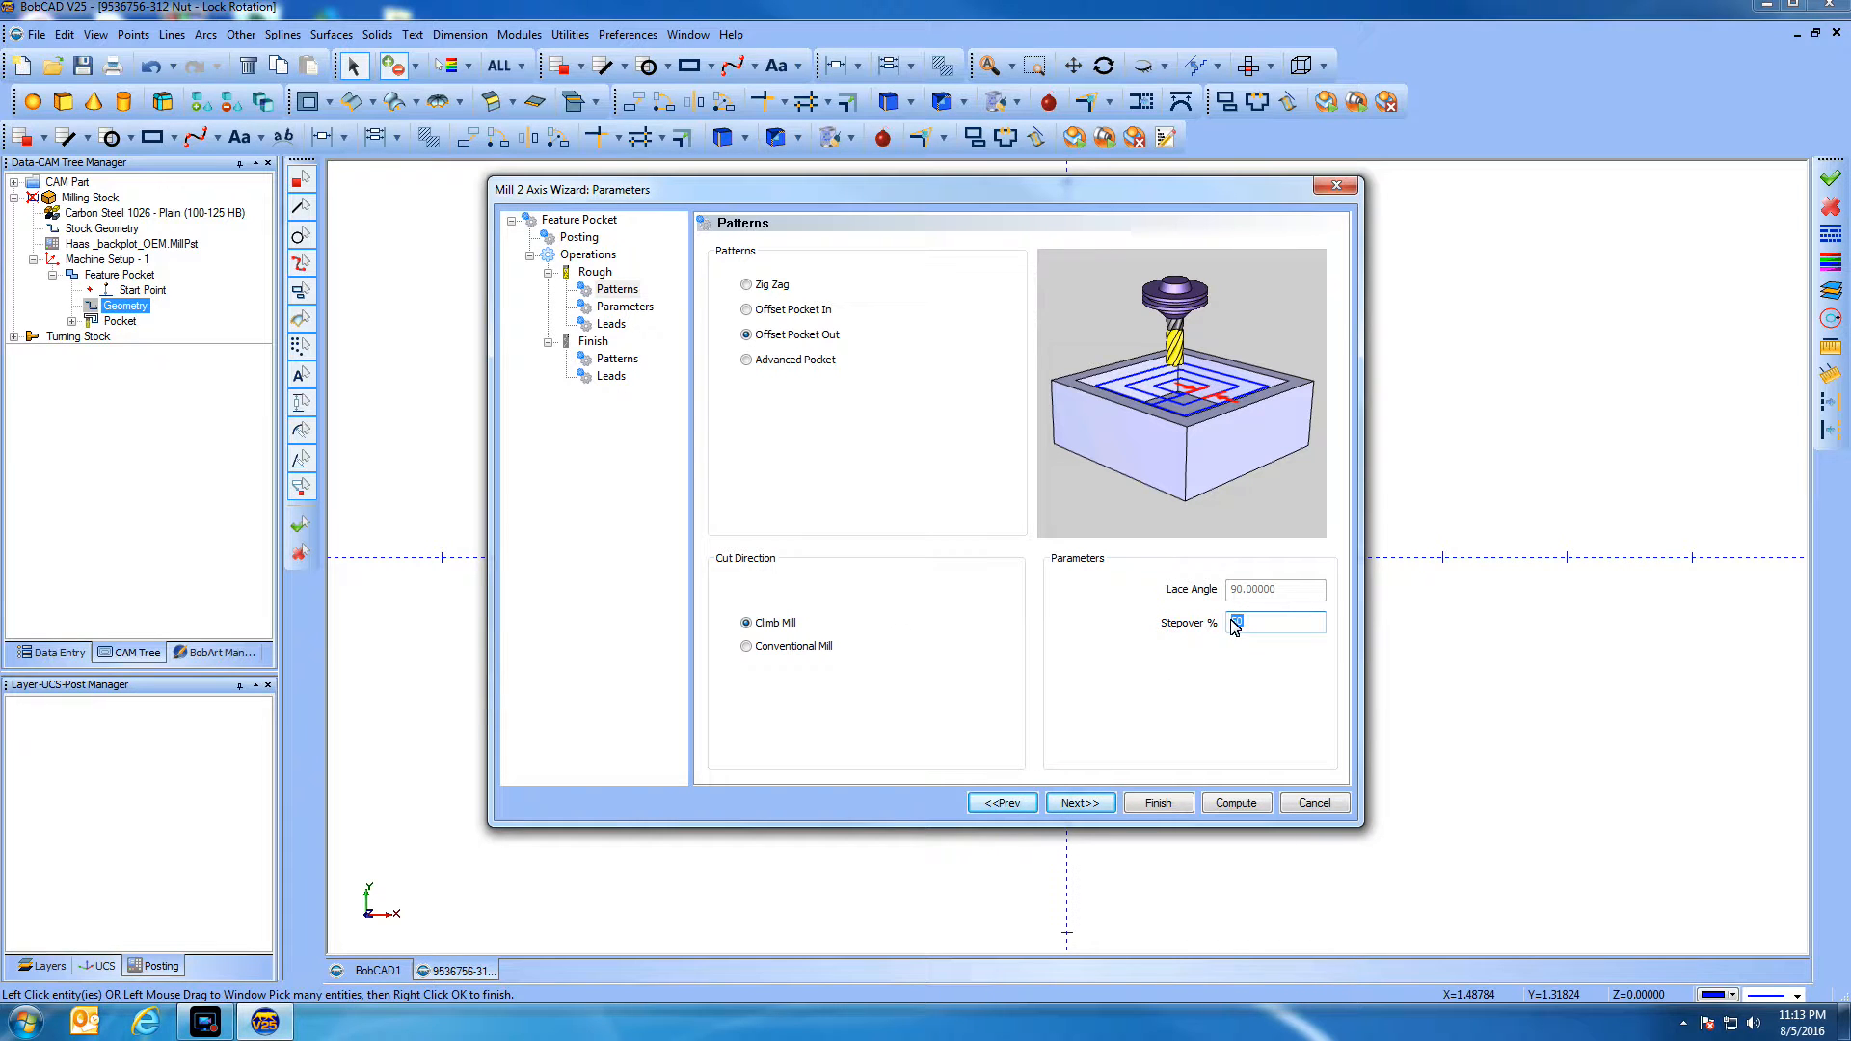
{"action": "type", "text": "40"}
{"action": "left_click", "coordinate": [1081, 804]}
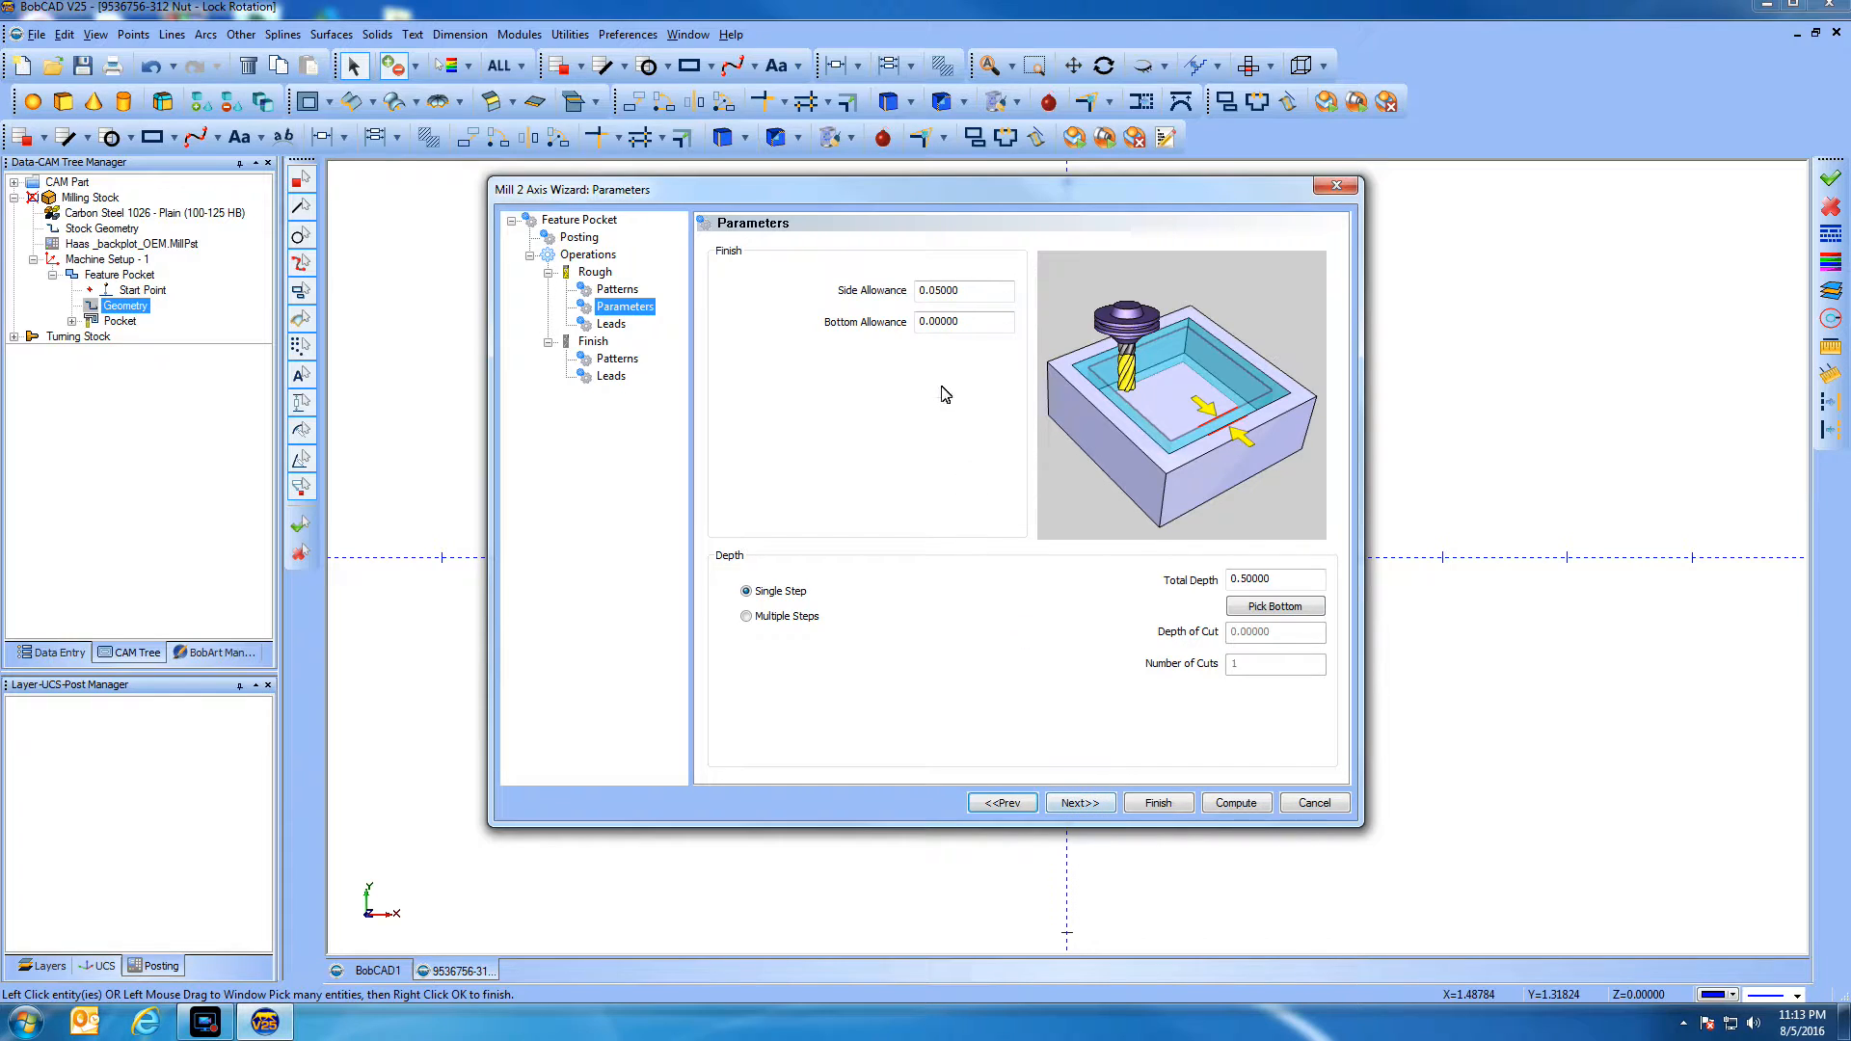
Set the roughing side allowance to 0.01 and use multiple even depth steps with a 0.01 depth of cut
{"action": "left_click_drag", "start_coordinate": [935, 290], "coordinate": [995, 296]}
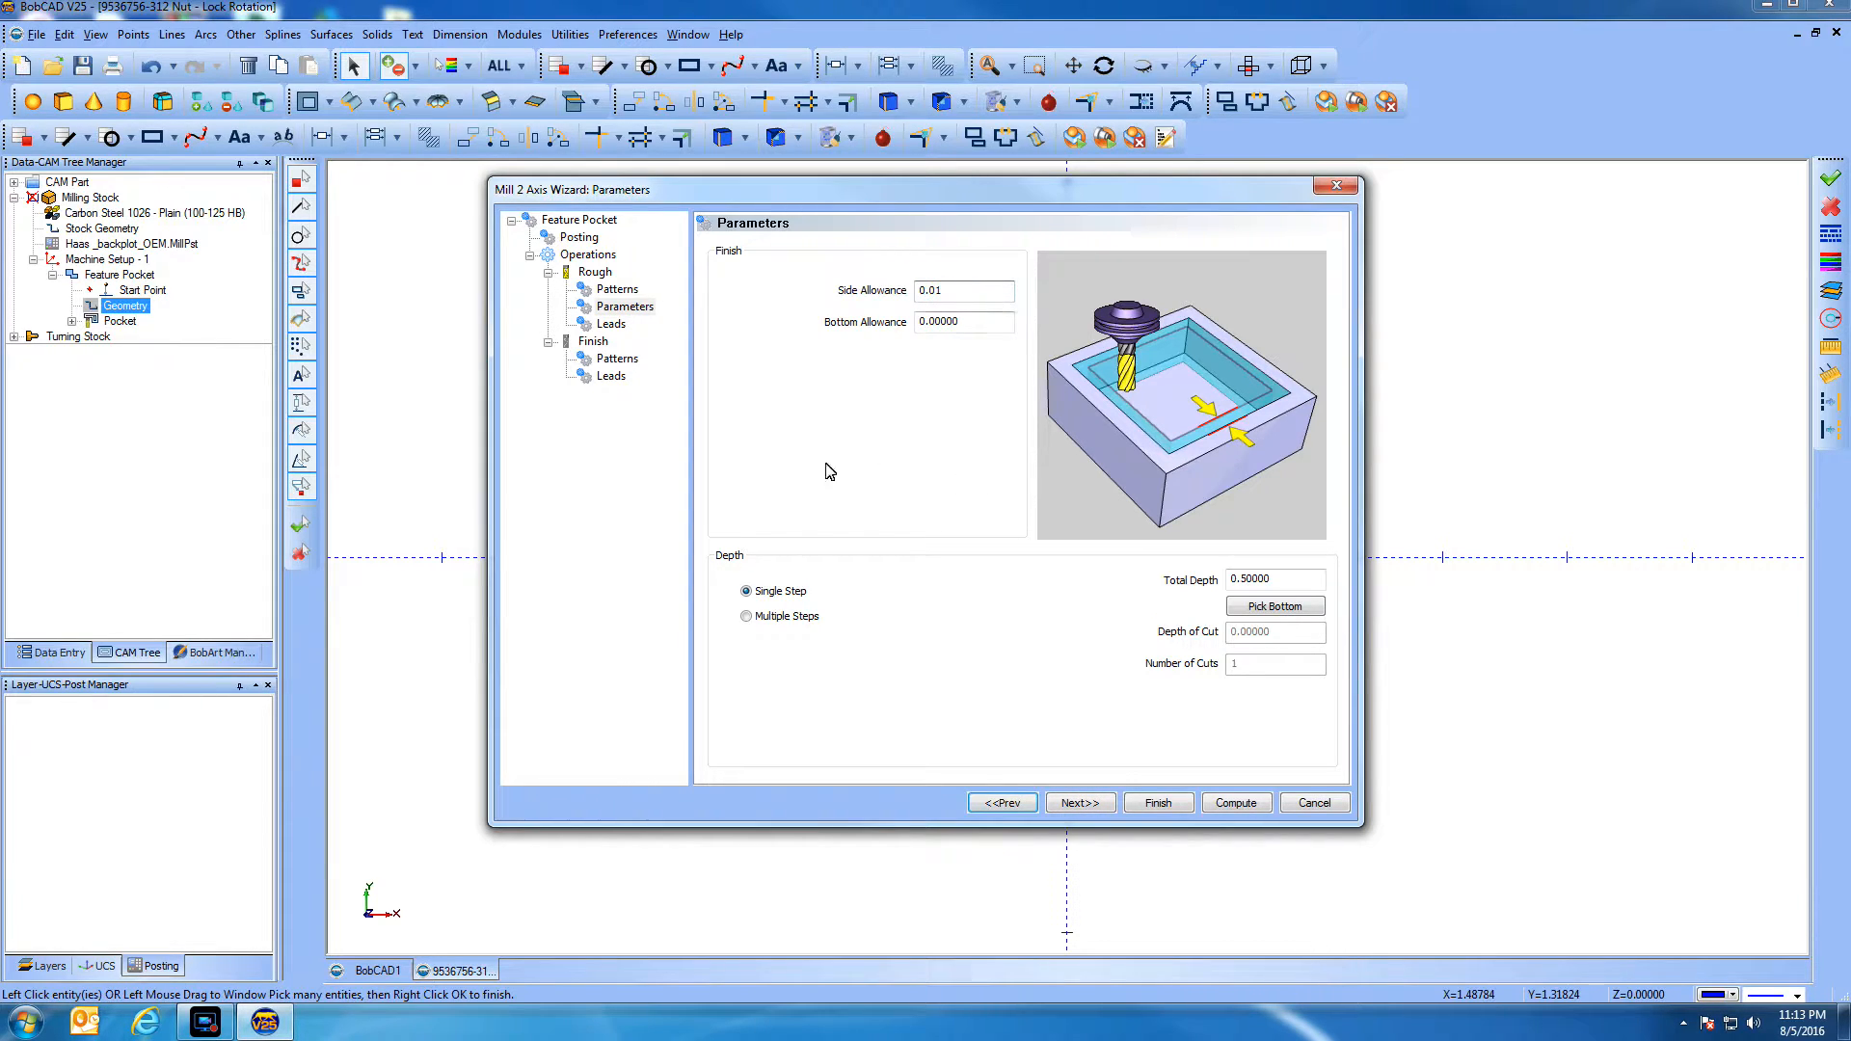
{"action": "left_click", "coordinate": [747, 617]}
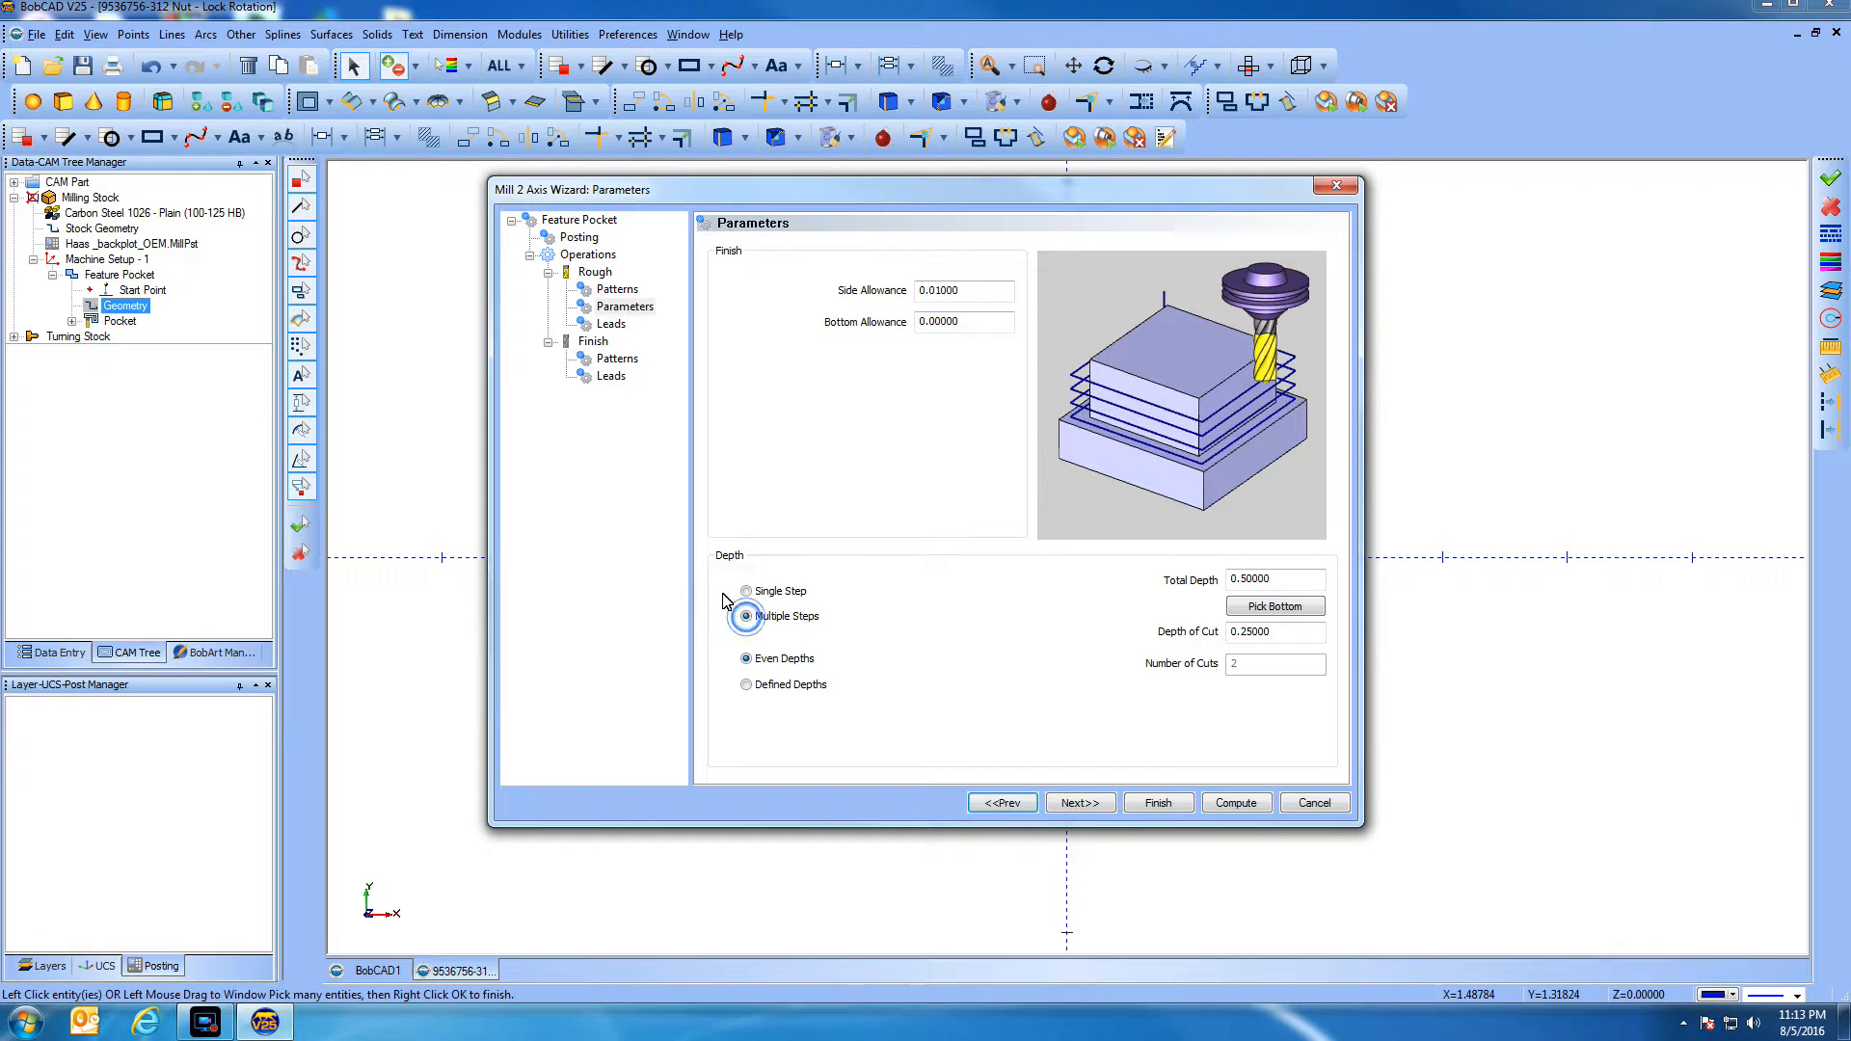
{"action": "left_click_drag", "start_coordinate": [1243, 636], "coordinate": [1346, 651]}
{"action": "type", "text": "01"}
Set the pocket's total depth to 0.625, recheck the depth of cut, and proceed to the roughing leads
{"action": "left_click", "coordinate": [1289, 585]}
{"action": "left_click", "coordinate": [1252, 640]}
{"action": "left_click_drag", "start_coordinate": [1241, 582], "coordinate": [1361, 590]}
{"action": "type", "text": "625"}
{"action": "left_click_drag", "start_coordinate": [1246, 632], "coordinate": [1351, 627]}
{"action": "left_click", "coordinate": [1286, 579]}
{"action": "left_click", "coordinate": [1072, 803]}
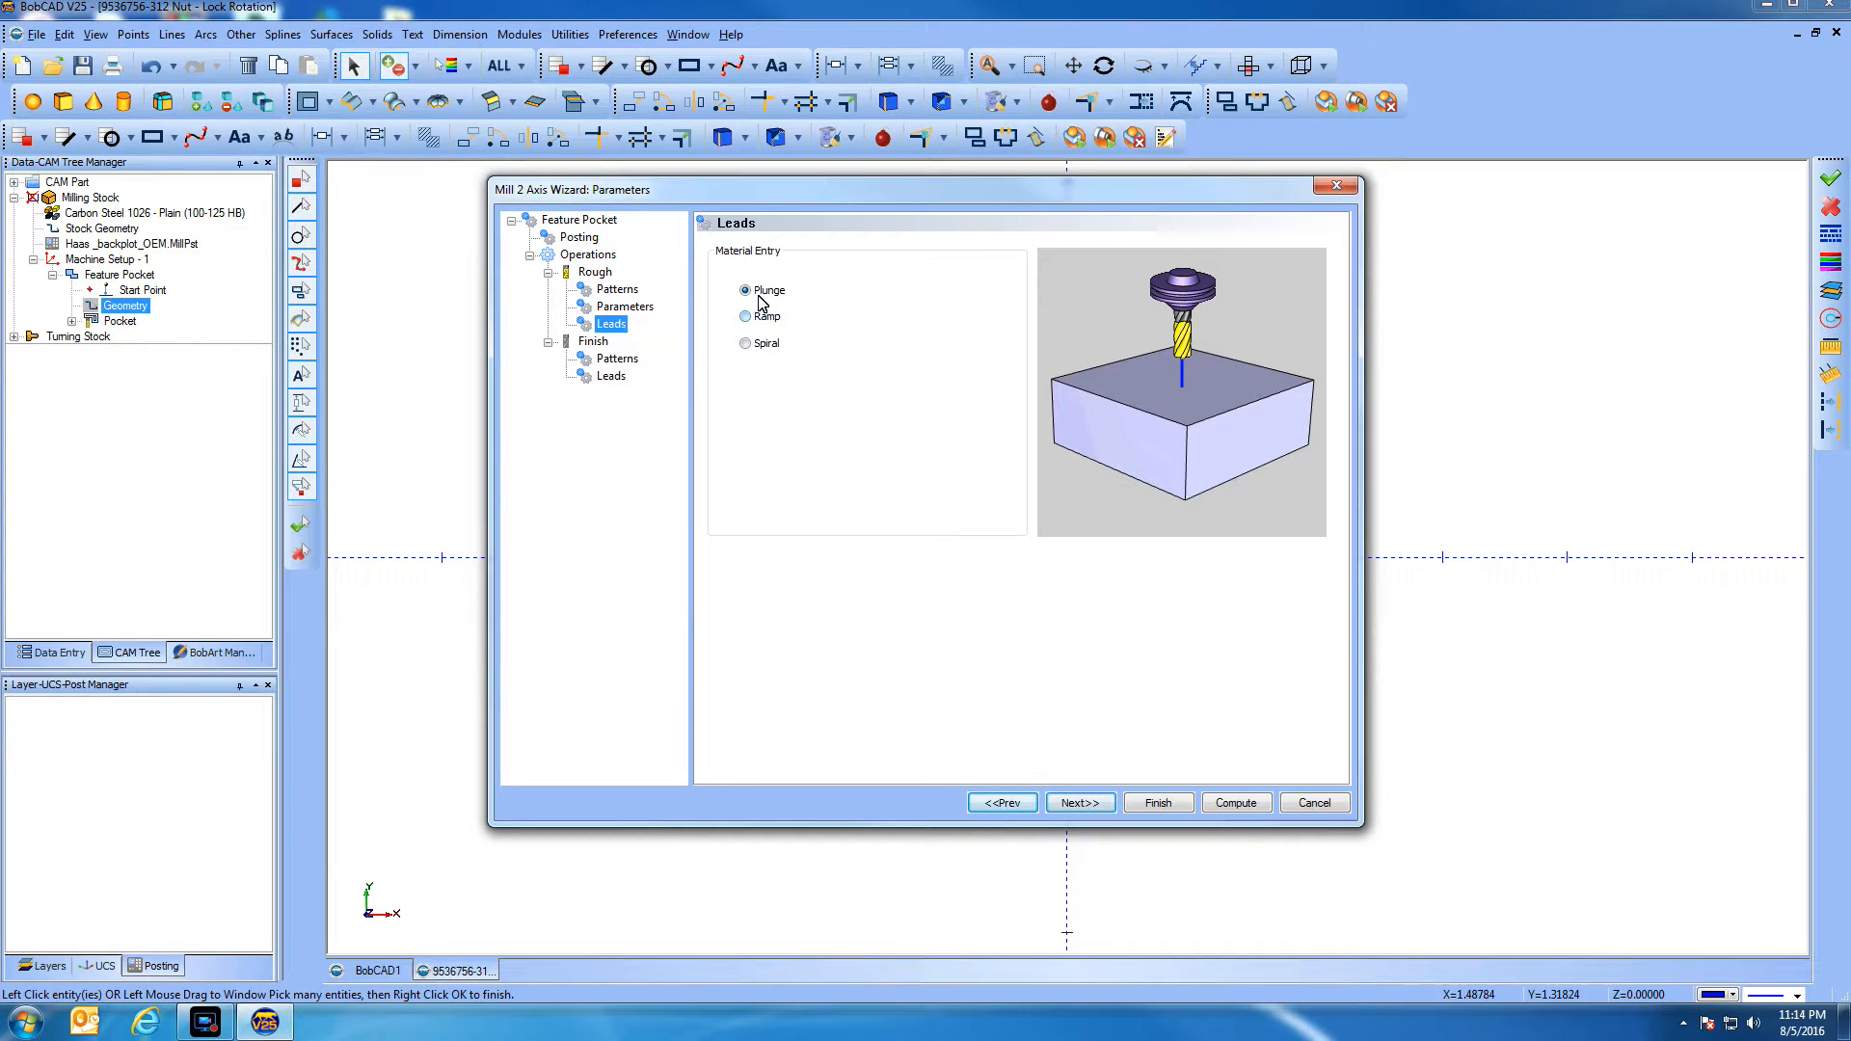
Compute the pocket with its finishing tool diameter set to 0, and blank the pocket toolpath
{"action": "left_click", "coordinate": [1081, 804]}
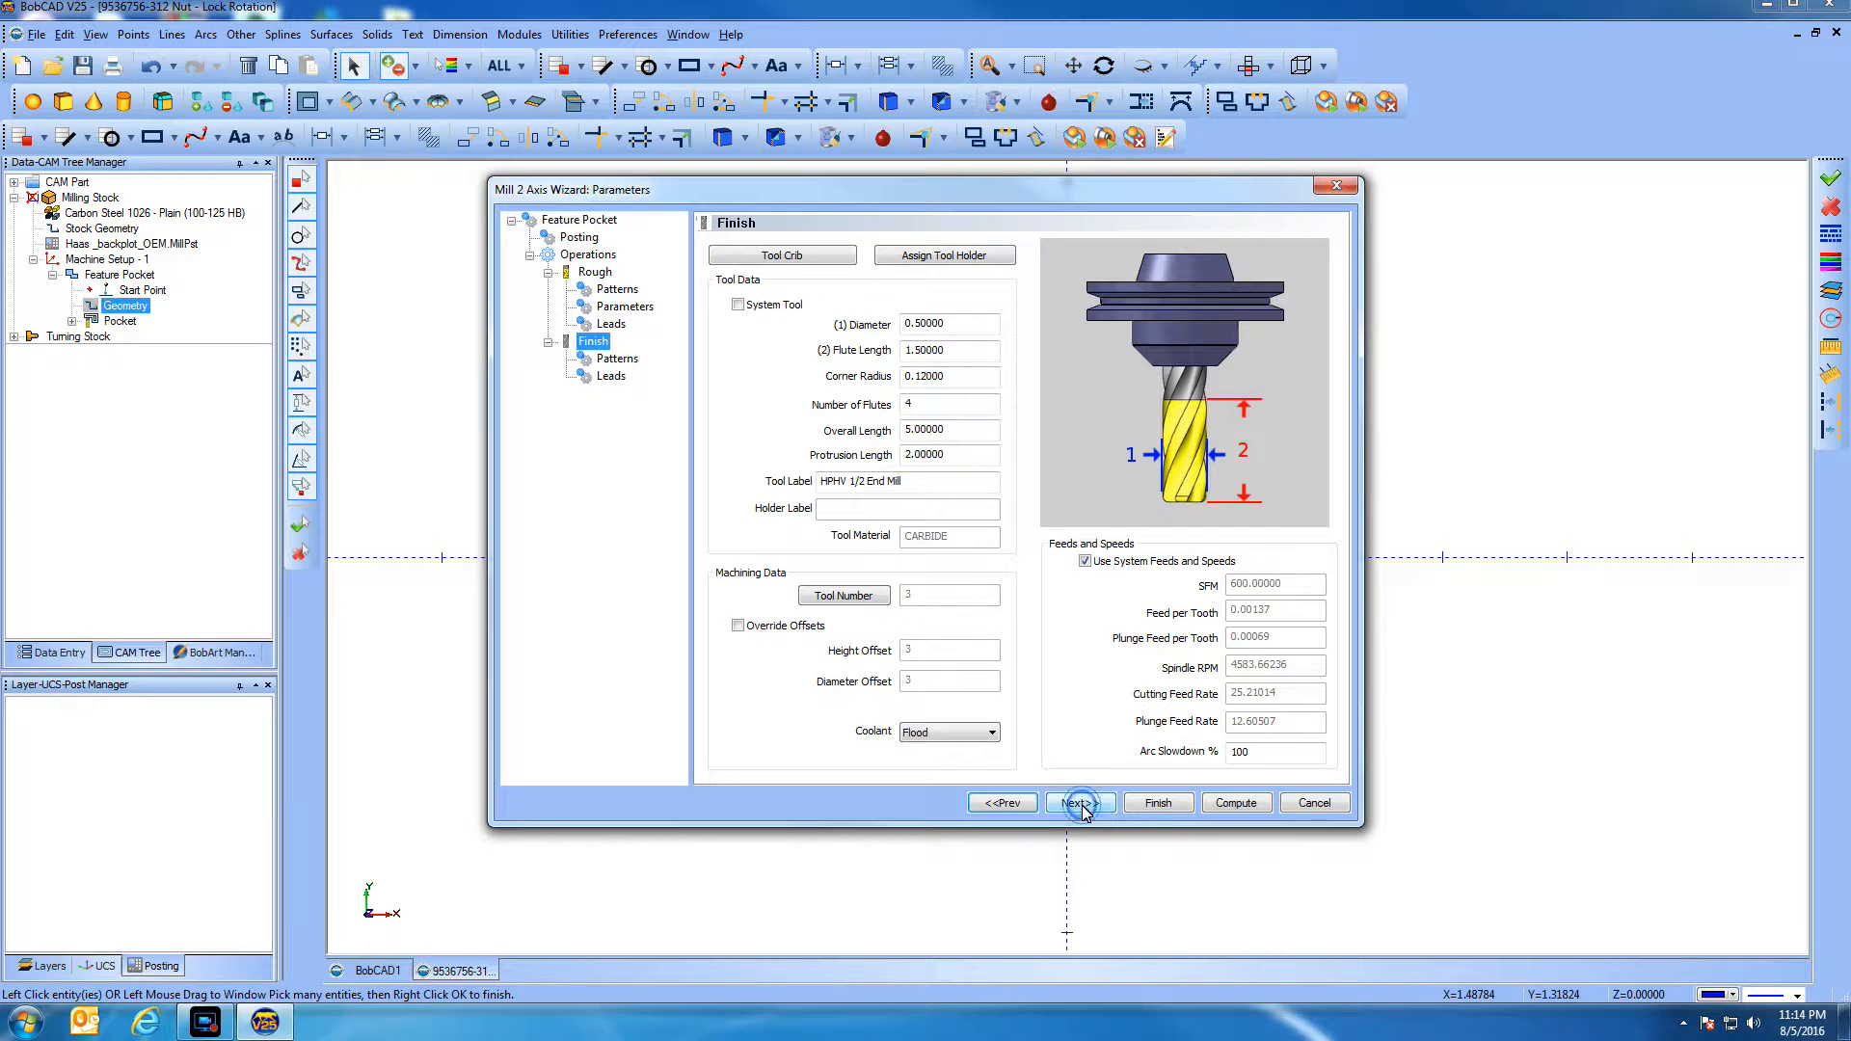
{"action": "double_click", "coordinate": [957, 325]}
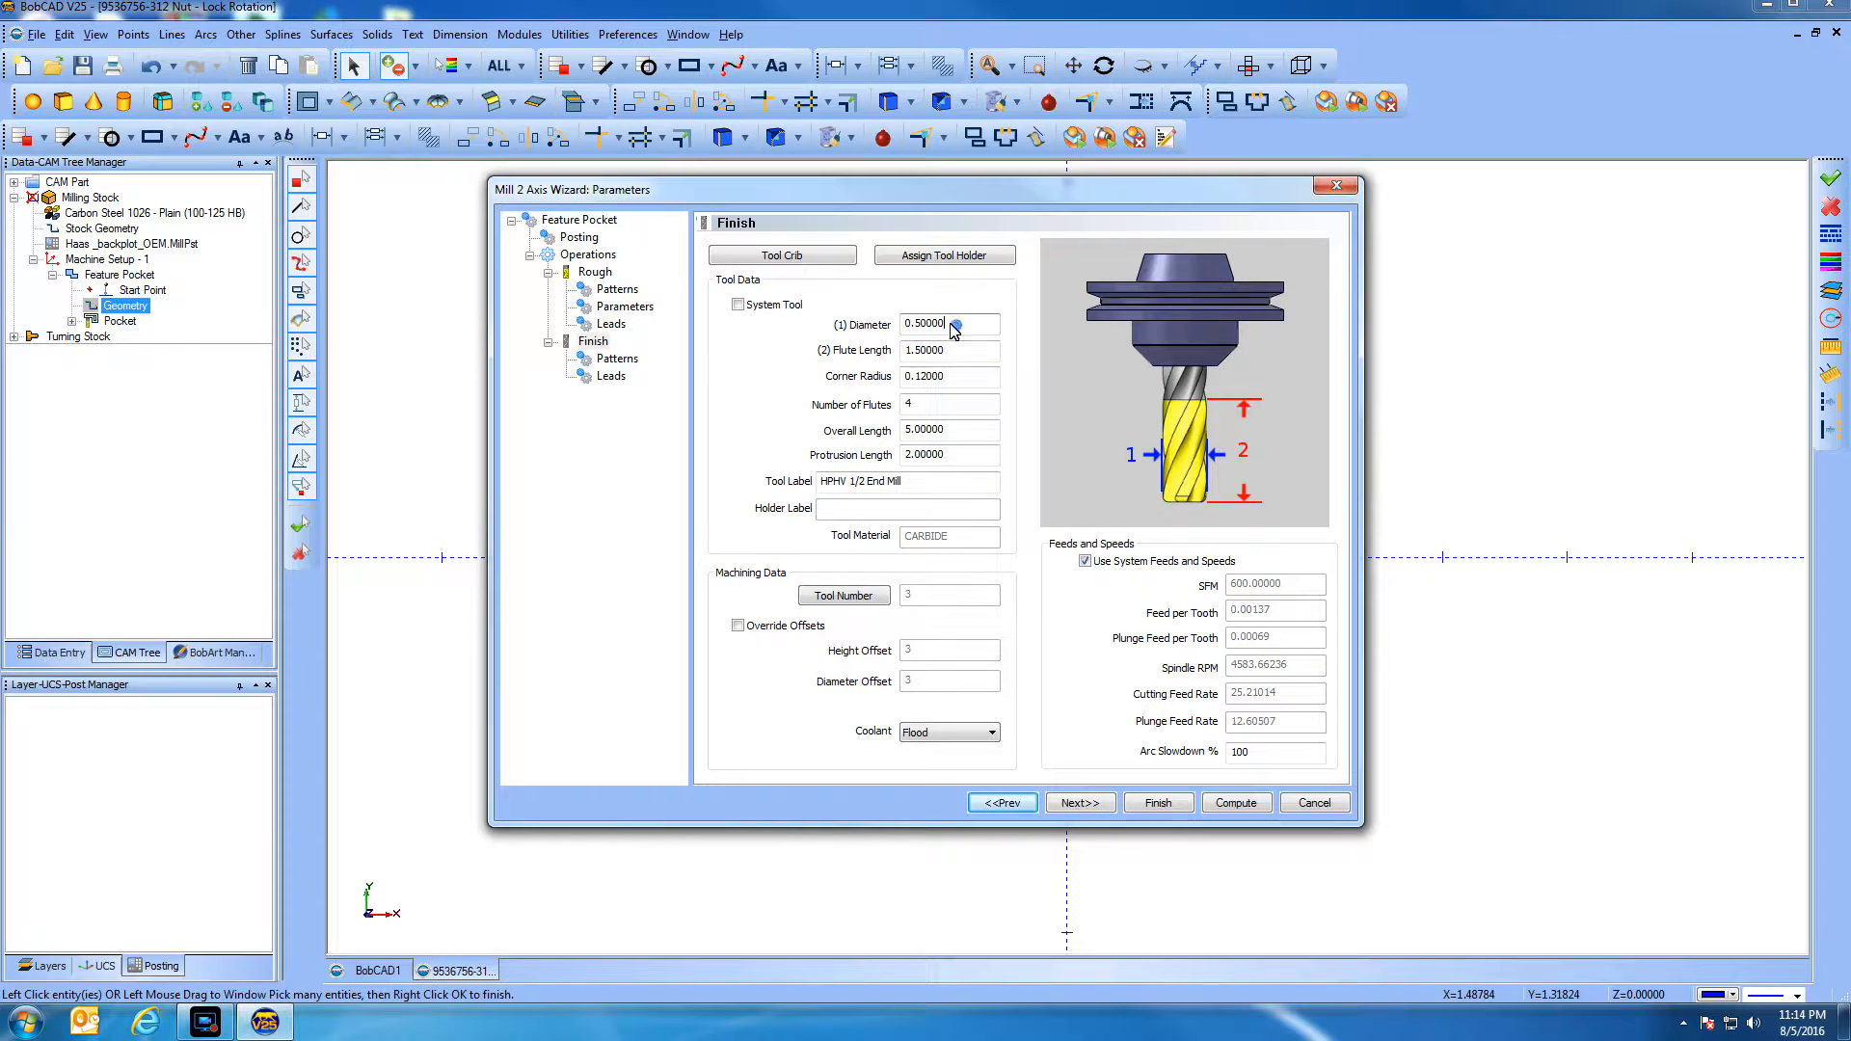
{"action": "type", "text": "0"}
{"action": "left_click", "coordinate": [951, 349]}
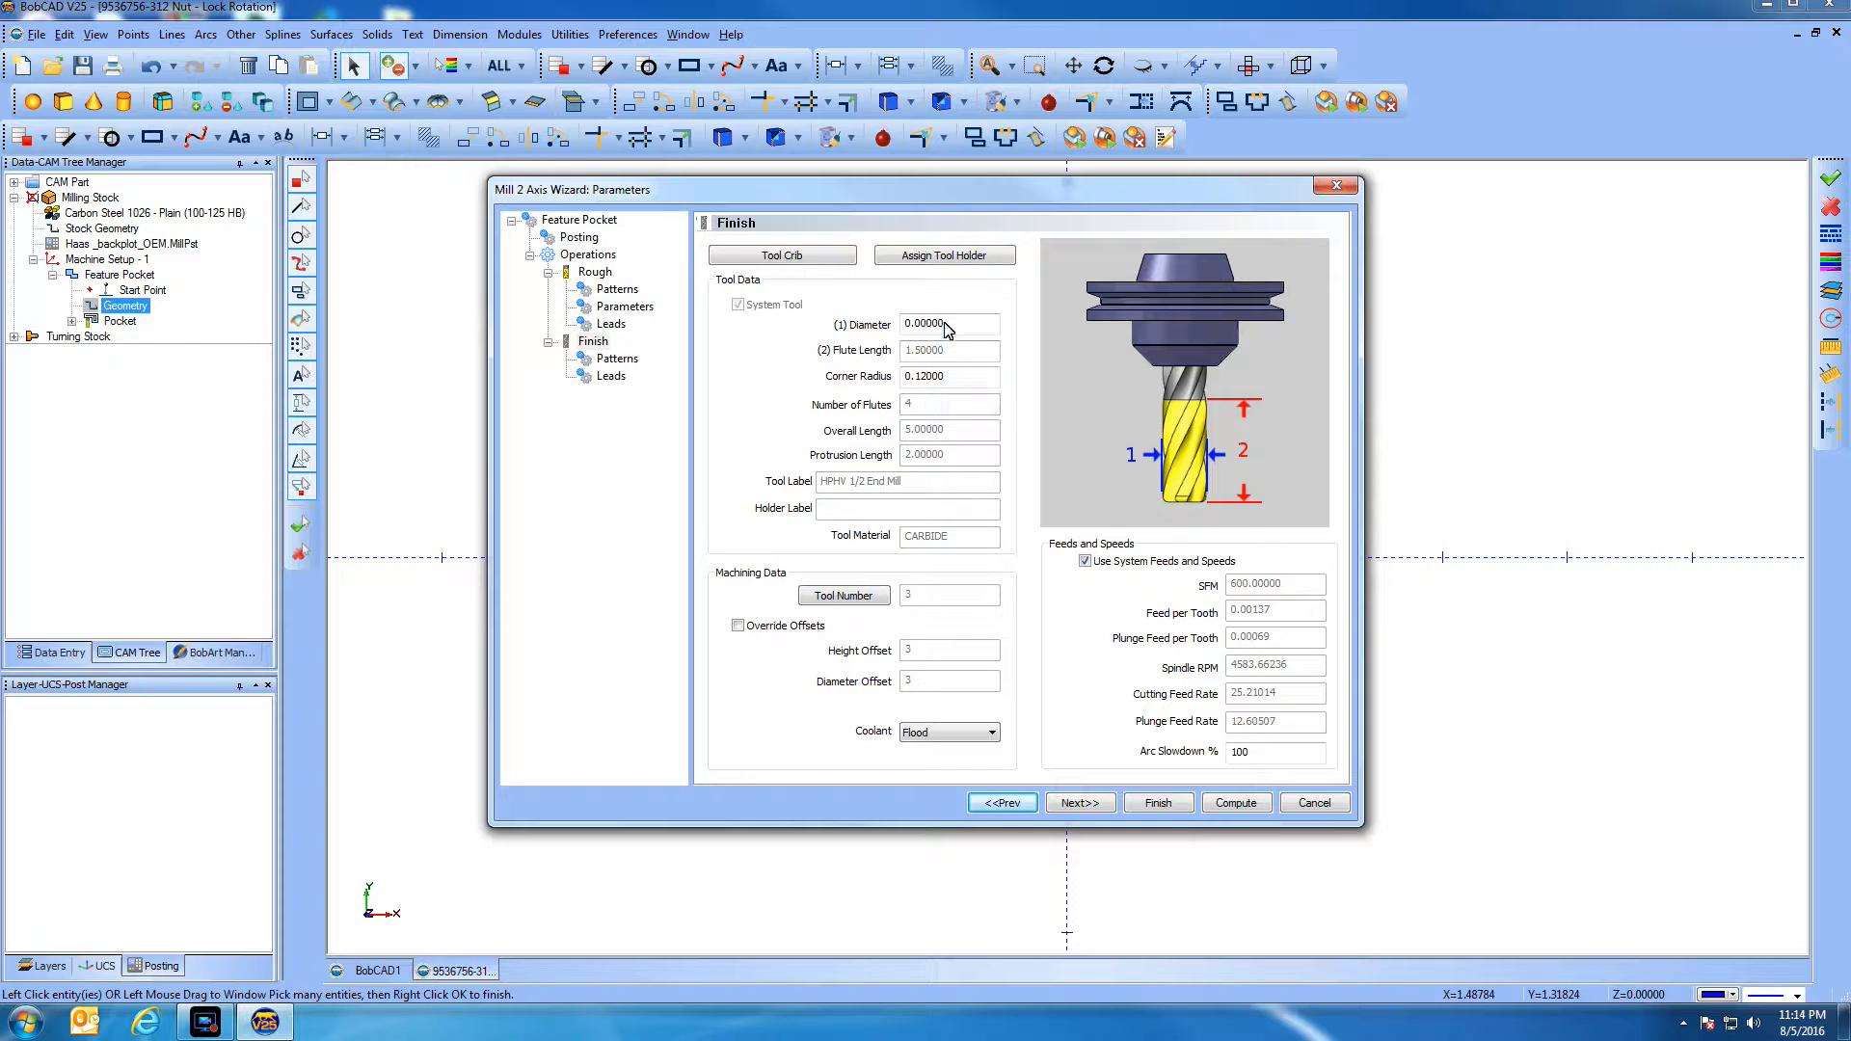
{"action": "left_click", "coordinate": [1236, 804]}
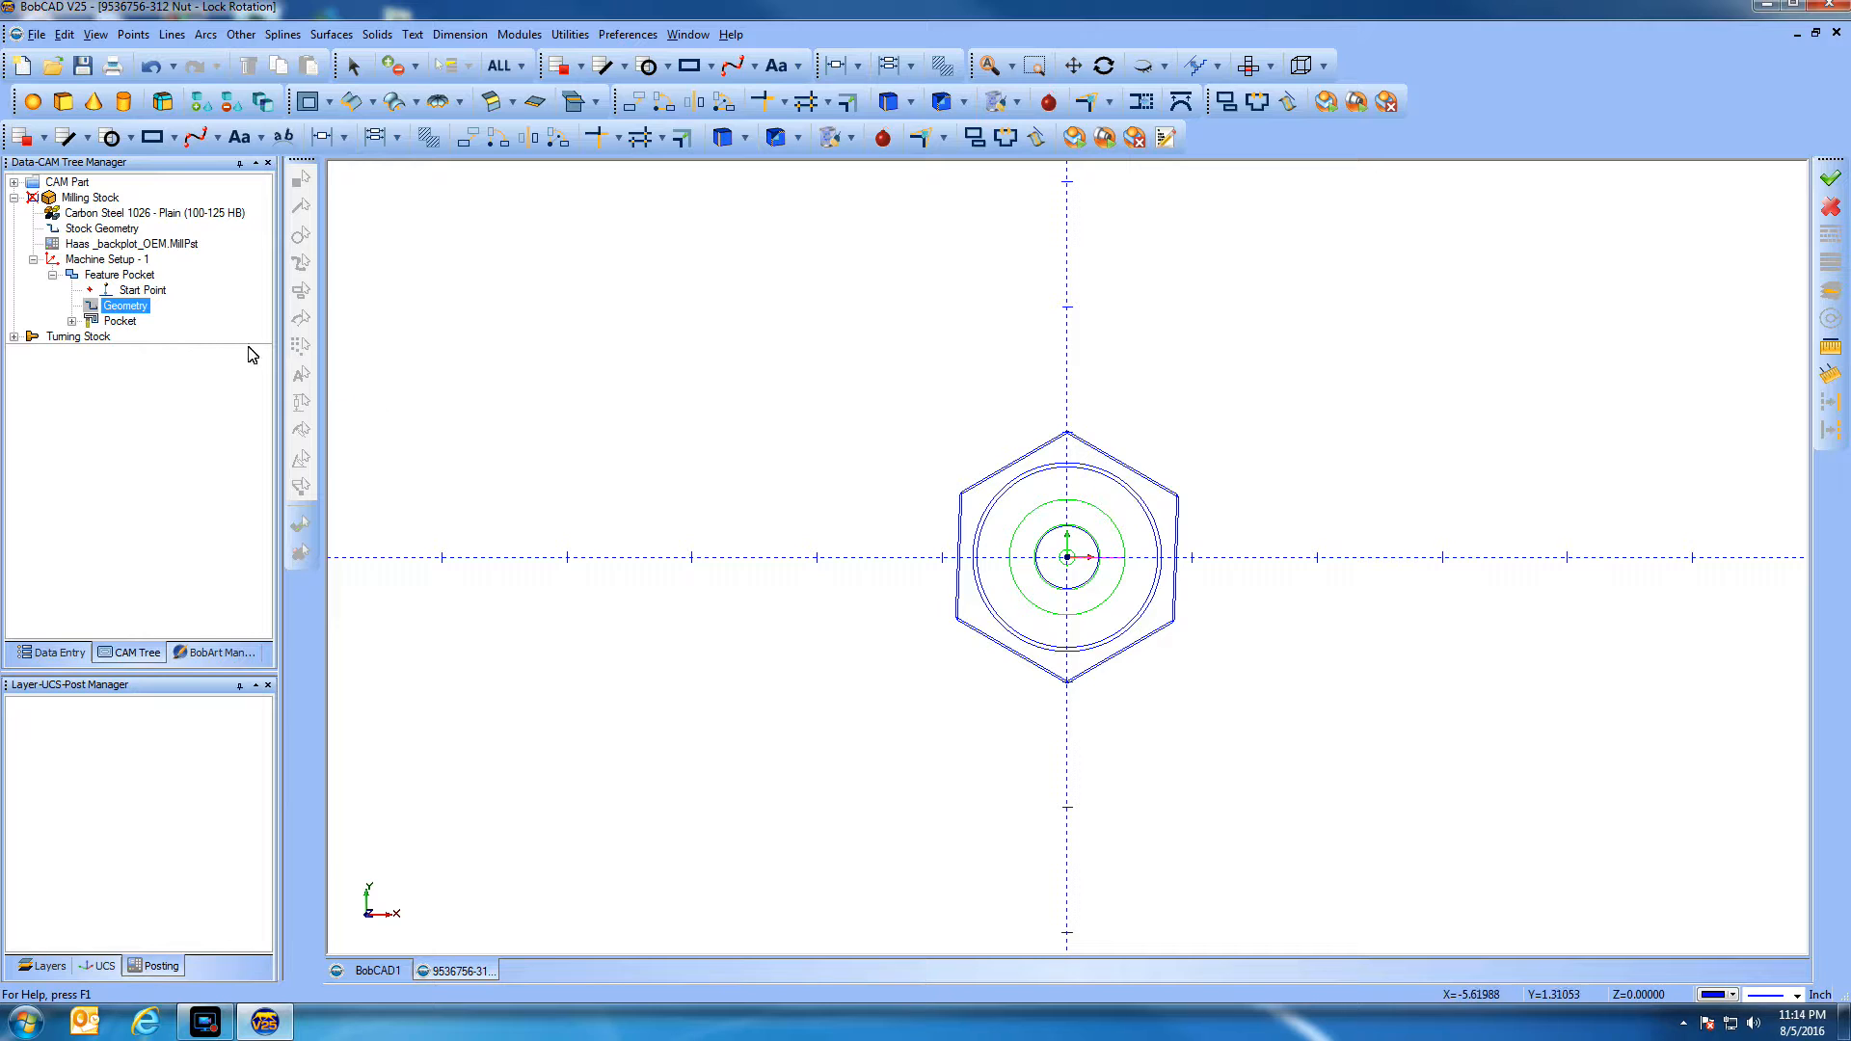
{"action": "right_click", "coordinate": [122, 322]}
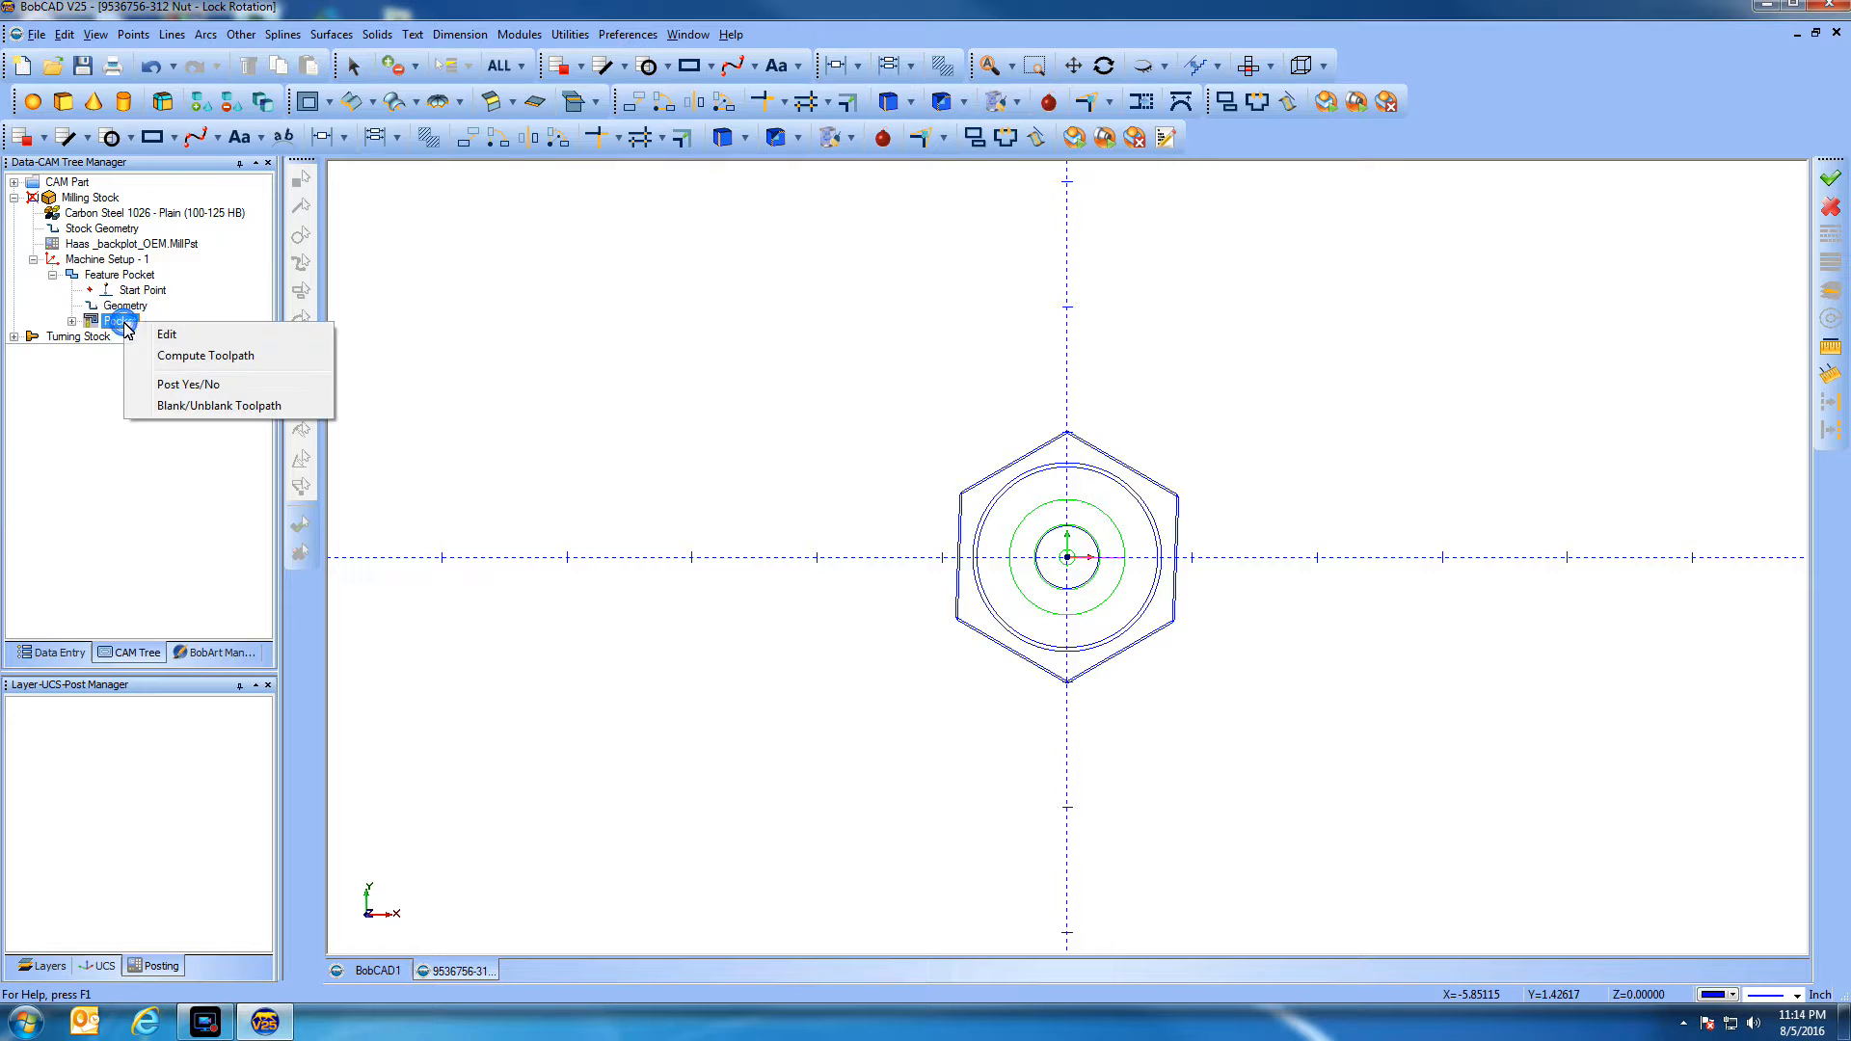
{"action": "left_click", "coordinate": [171, 406]}
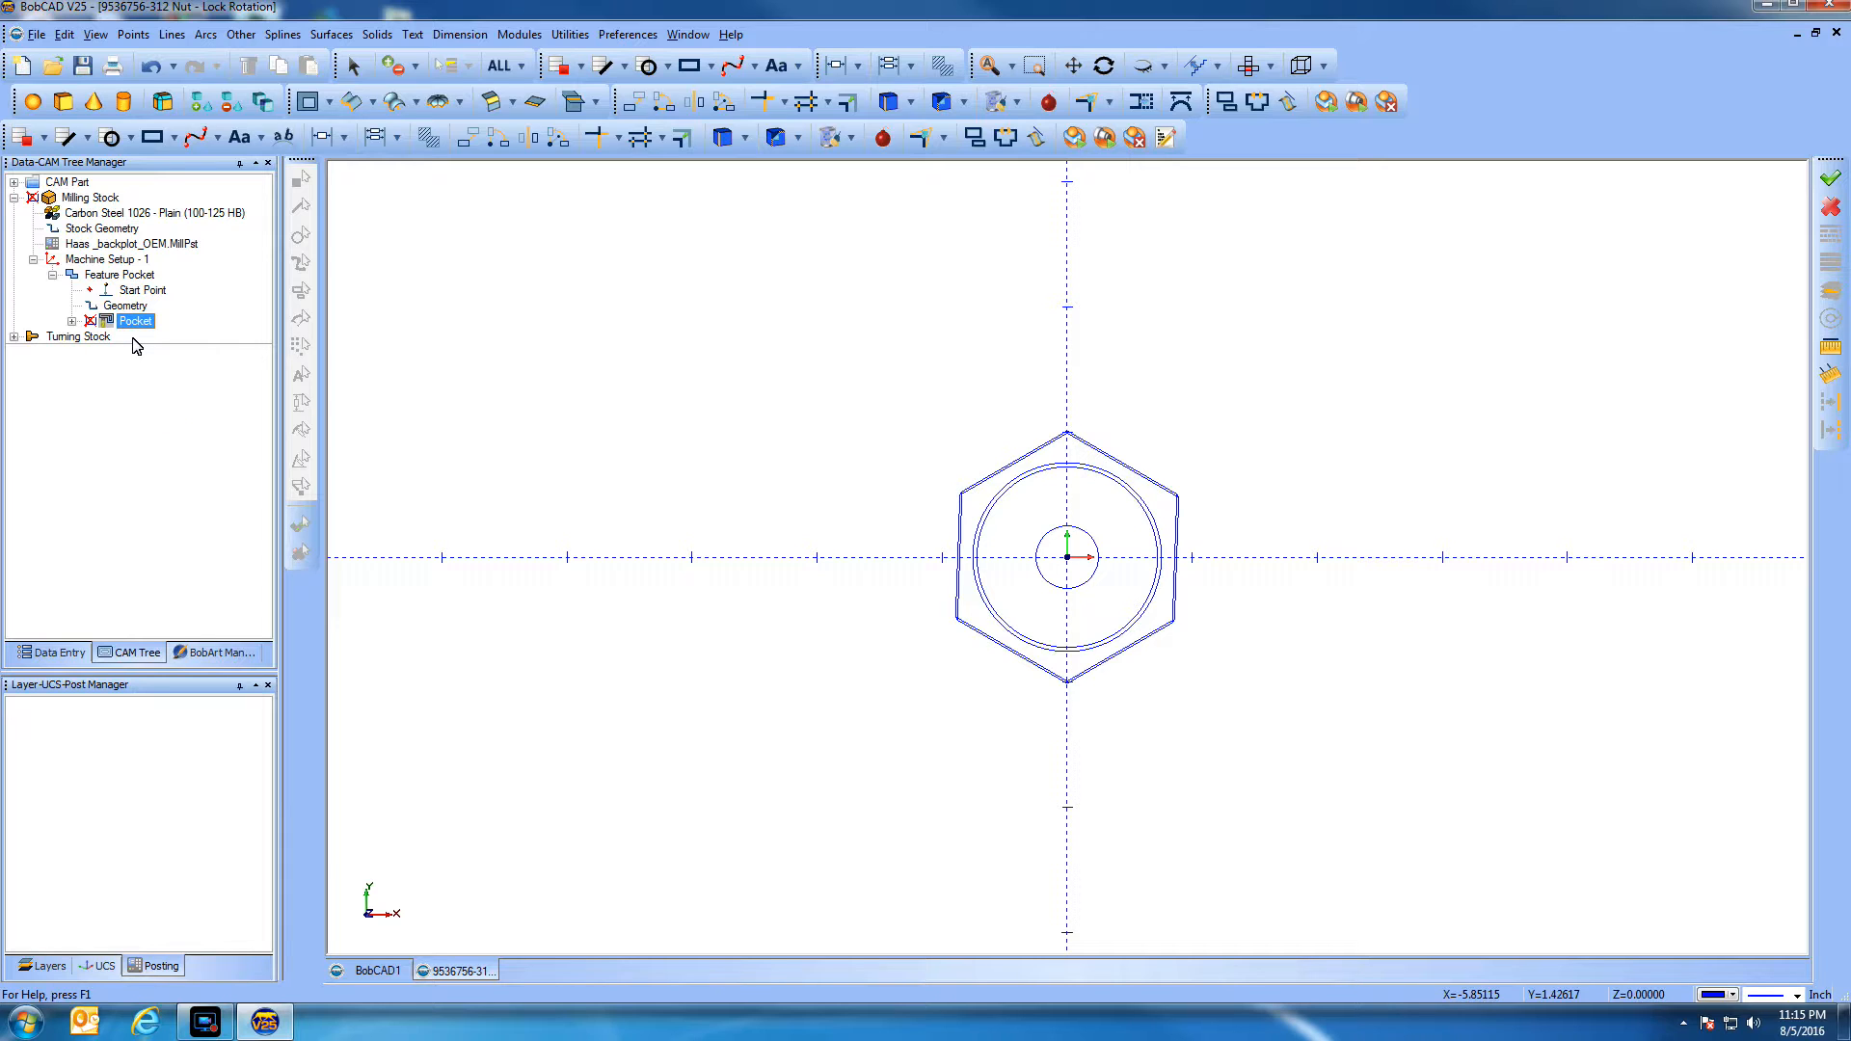
Create a 2-axis Profiling feature in Machine Setup - 1 using the inner of the nut's two large concentric circles
{"action": "right_click", "coordinate": [122, 260]}
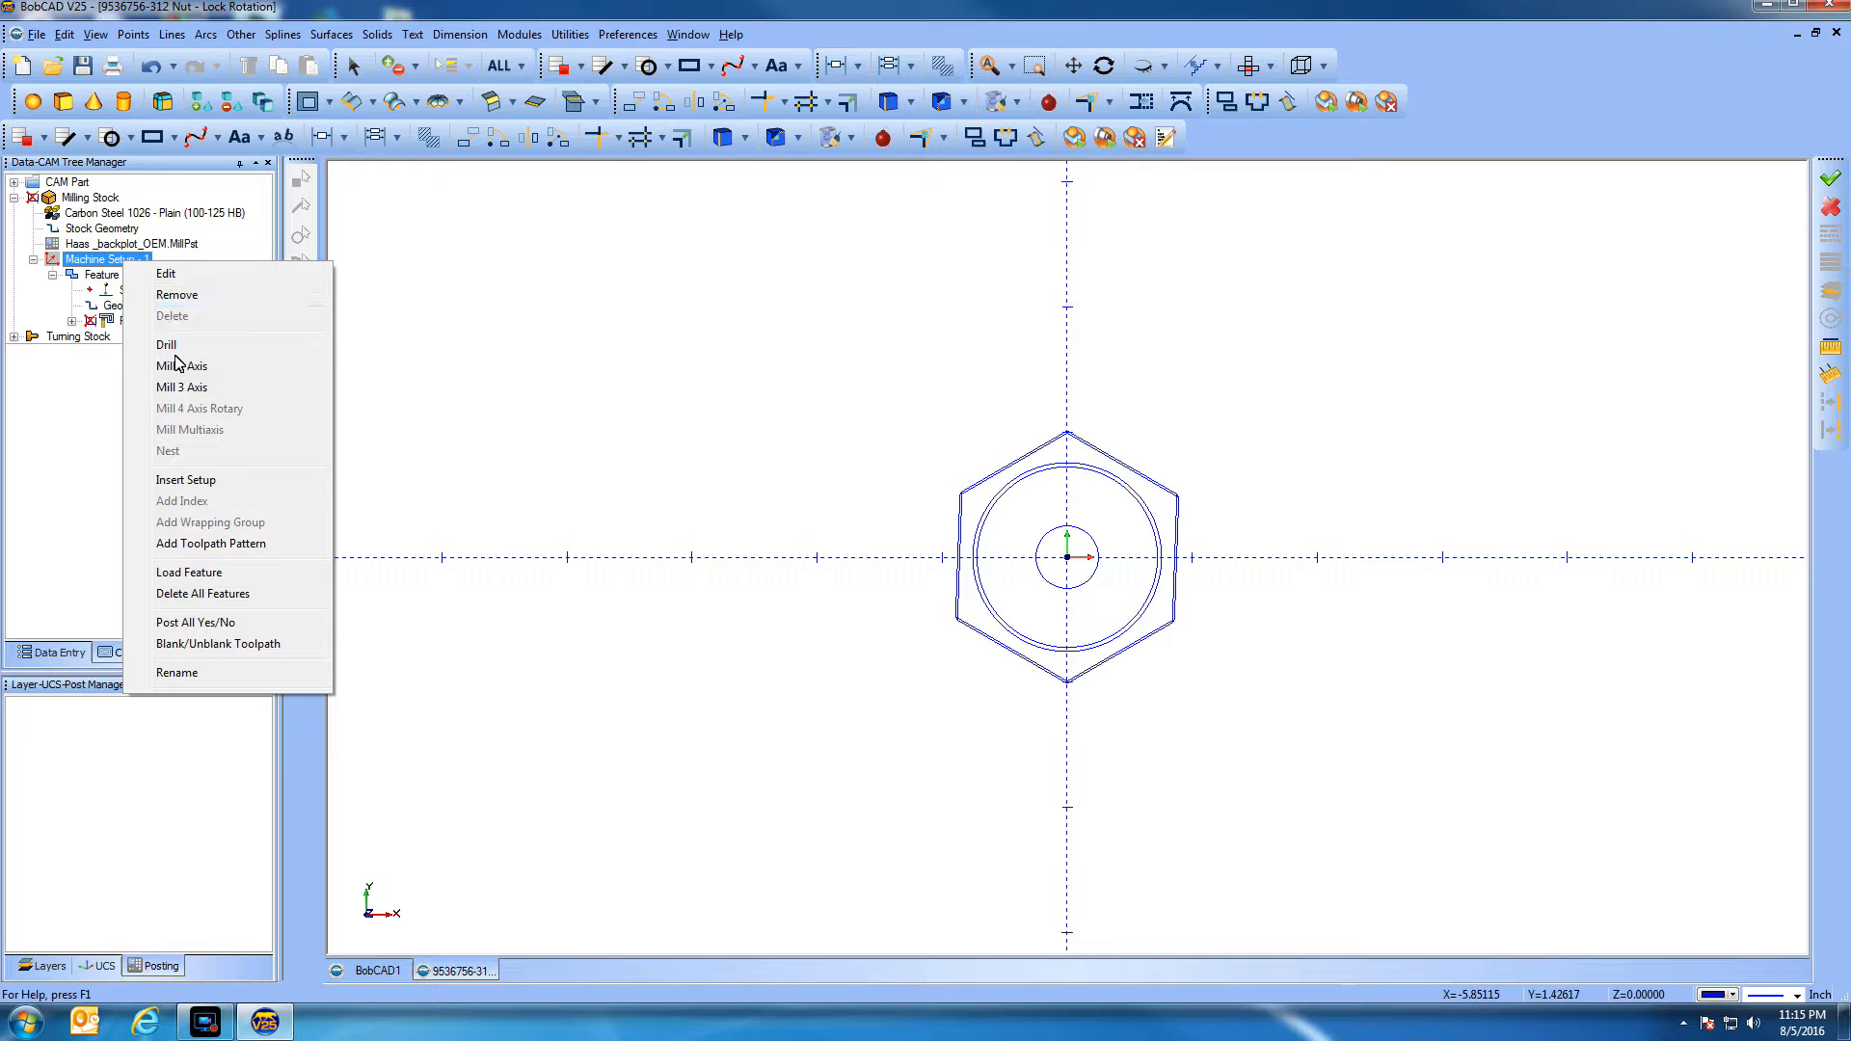
{"action": "left_click", "coordinate": [182, 367]}
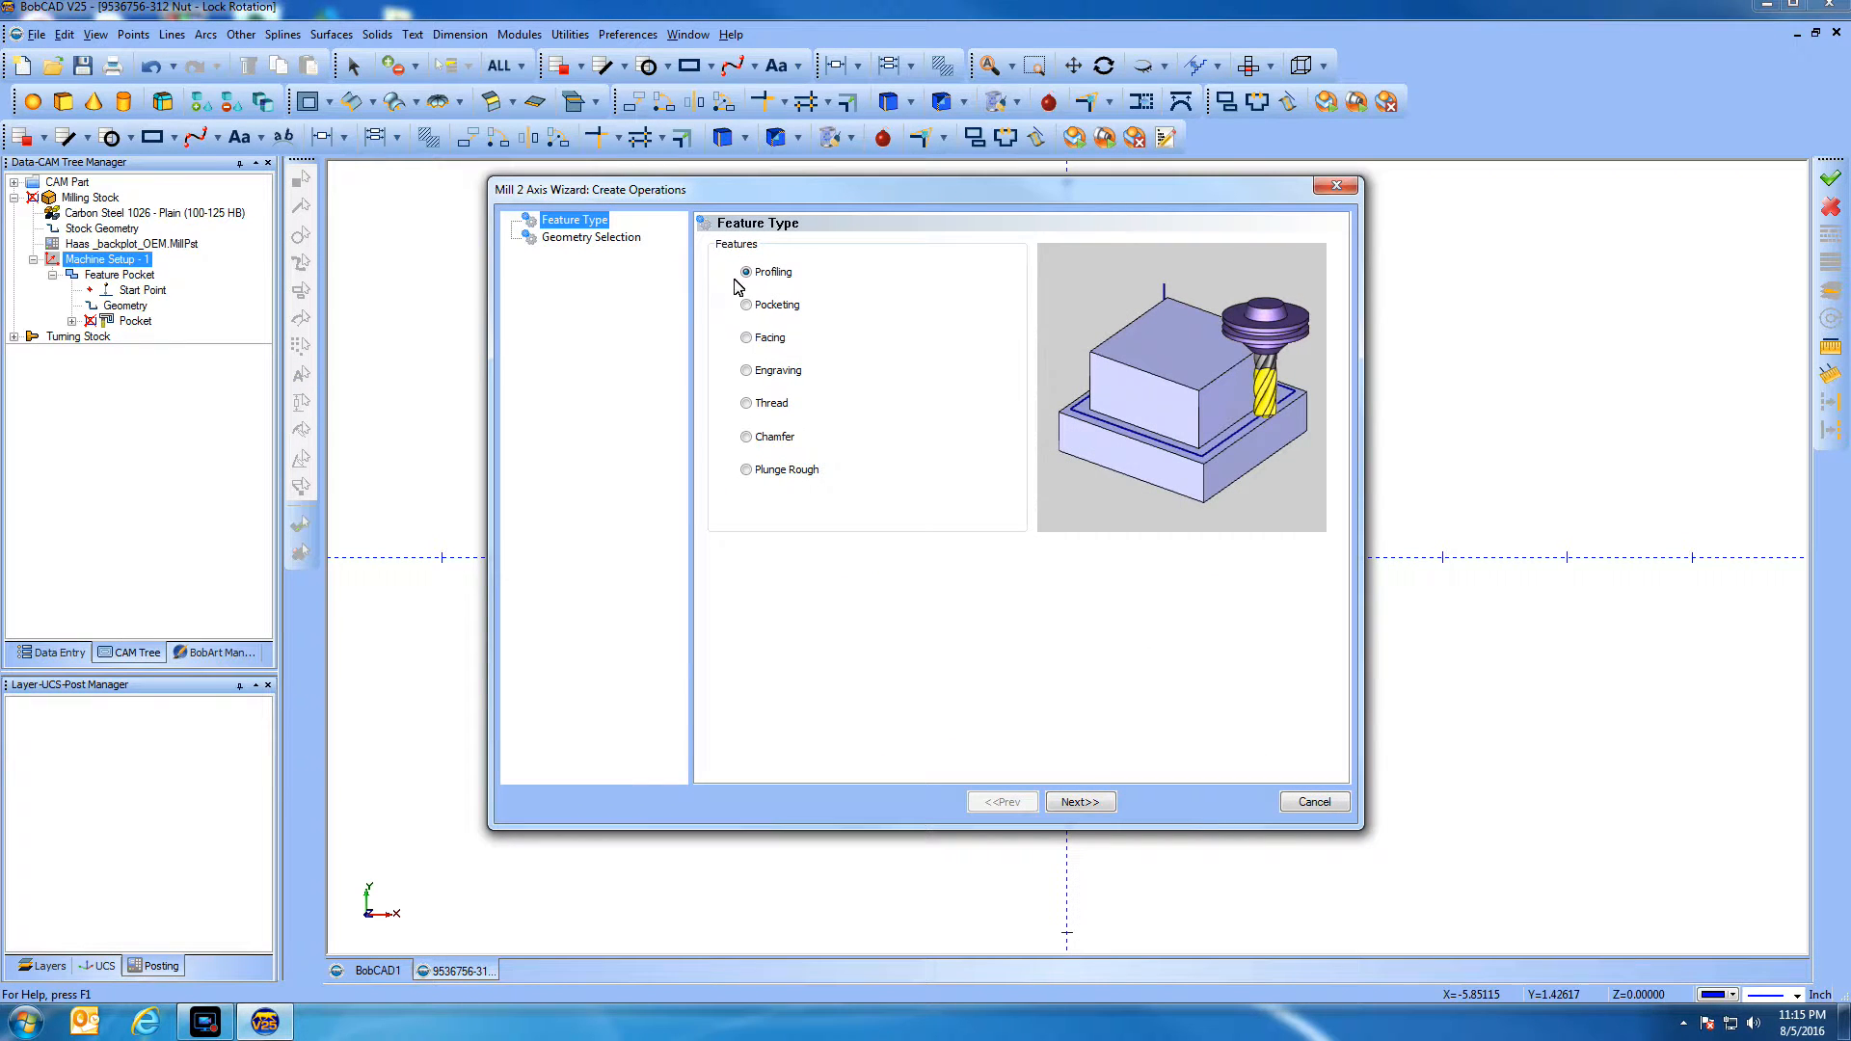
{"action": "left_click", "coordinate": [1080, 801]}
{"action": "left_click", "coordinate": [880, 307]}
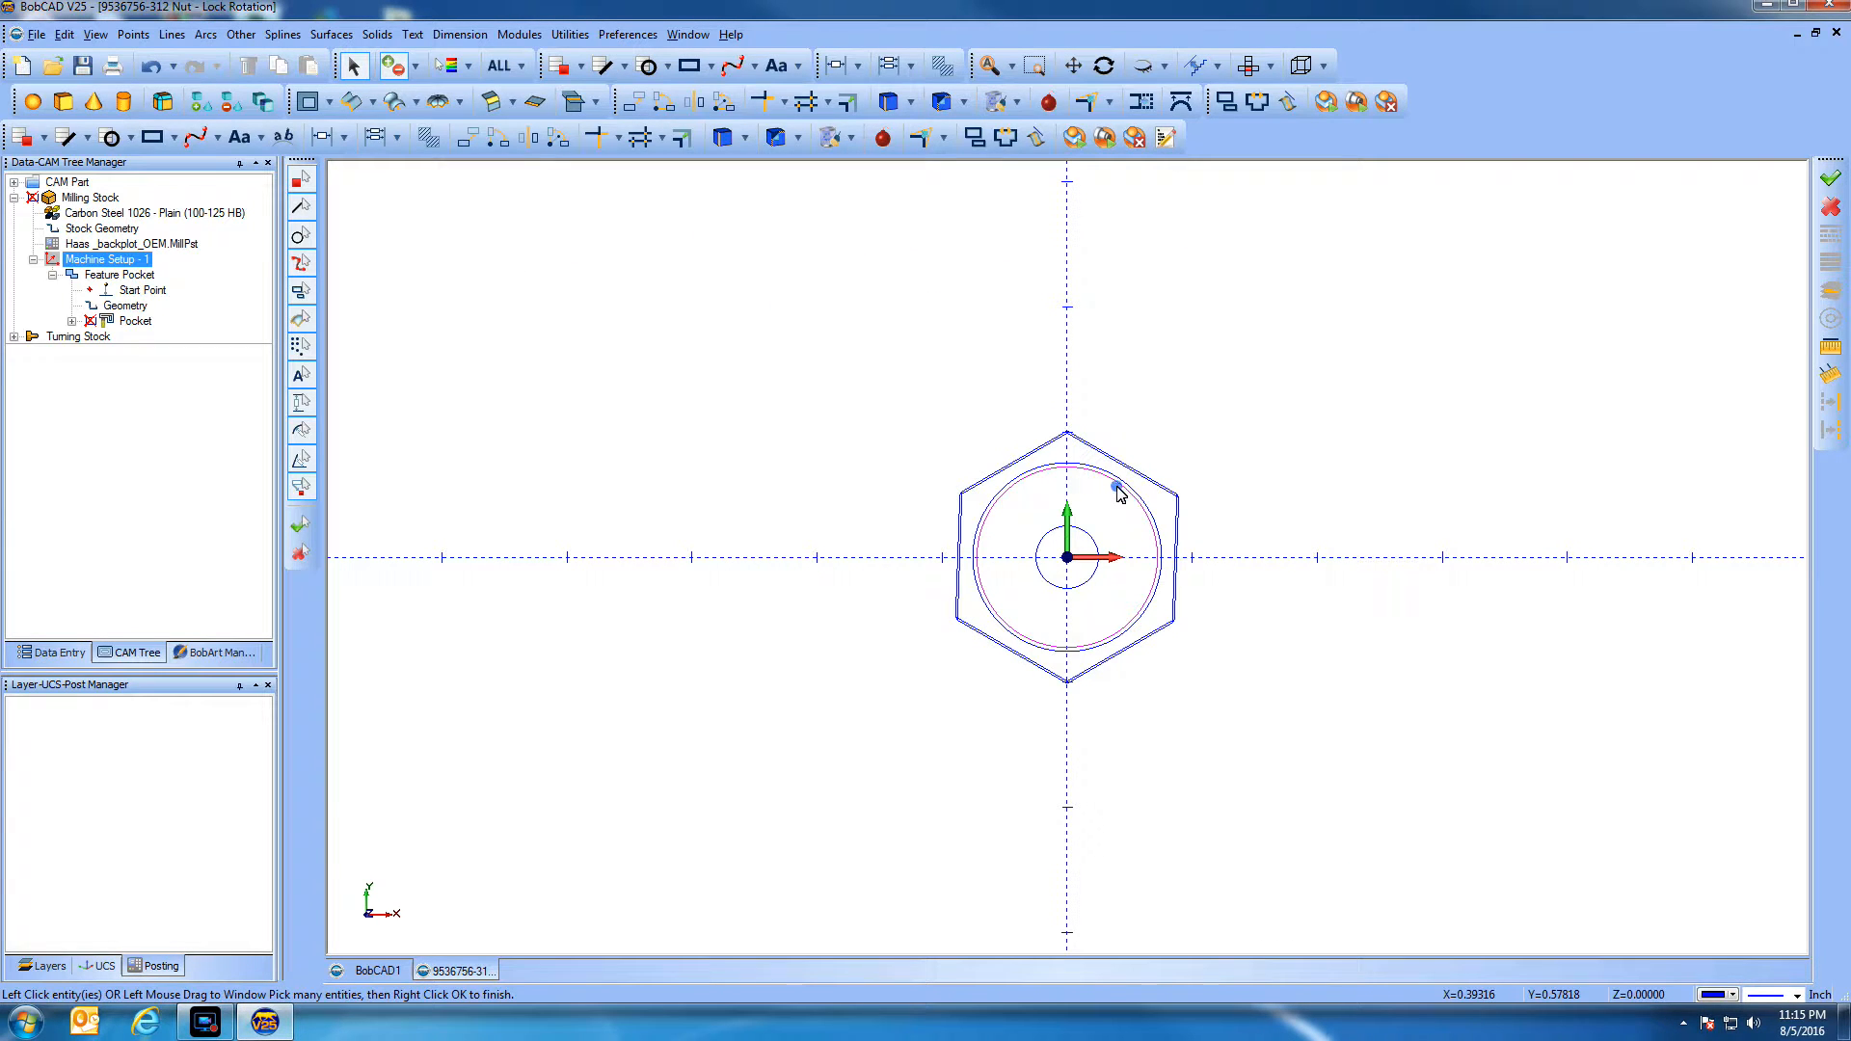
{"action": "left_click", "coordinate": [1118, 491]}
{"action": "right_click", "coordinate": [1220, 412]}
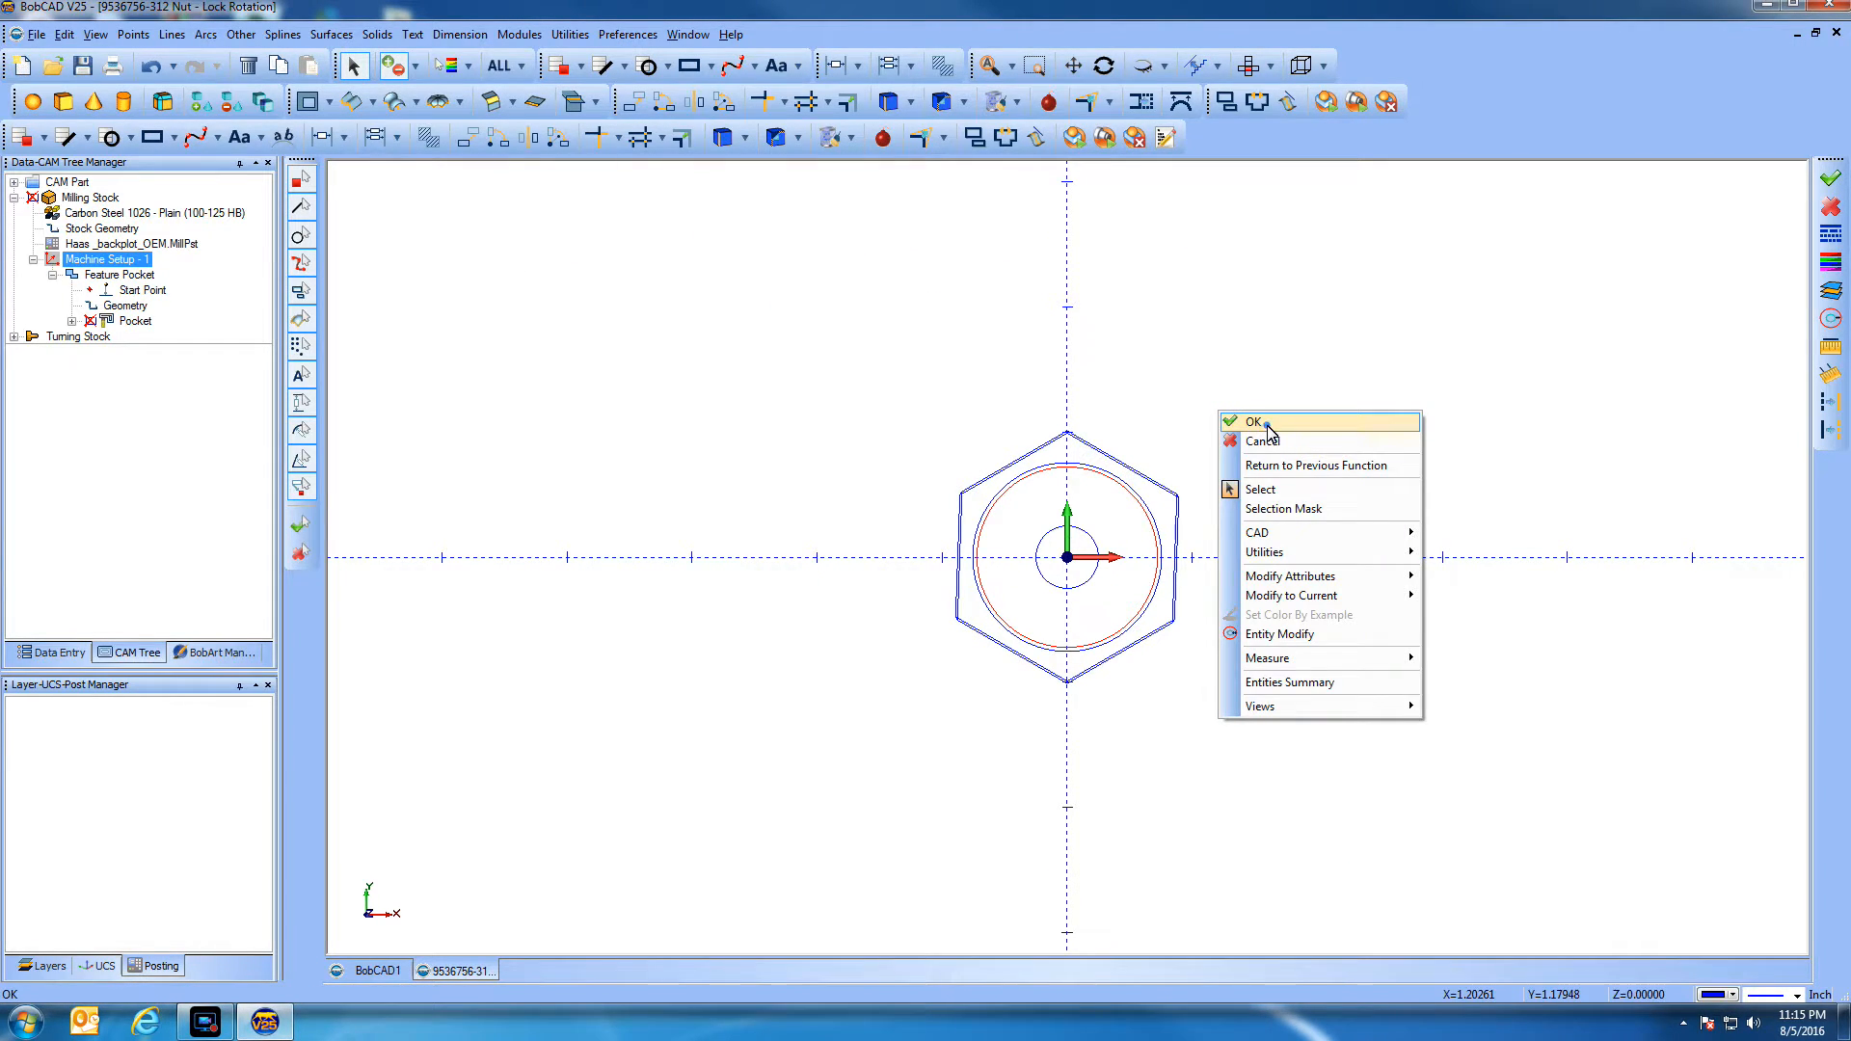
{"action": "left_click", "coordinate": [1266, 424]}
{"action": "left_click", "coordinate": [1078, 804]}
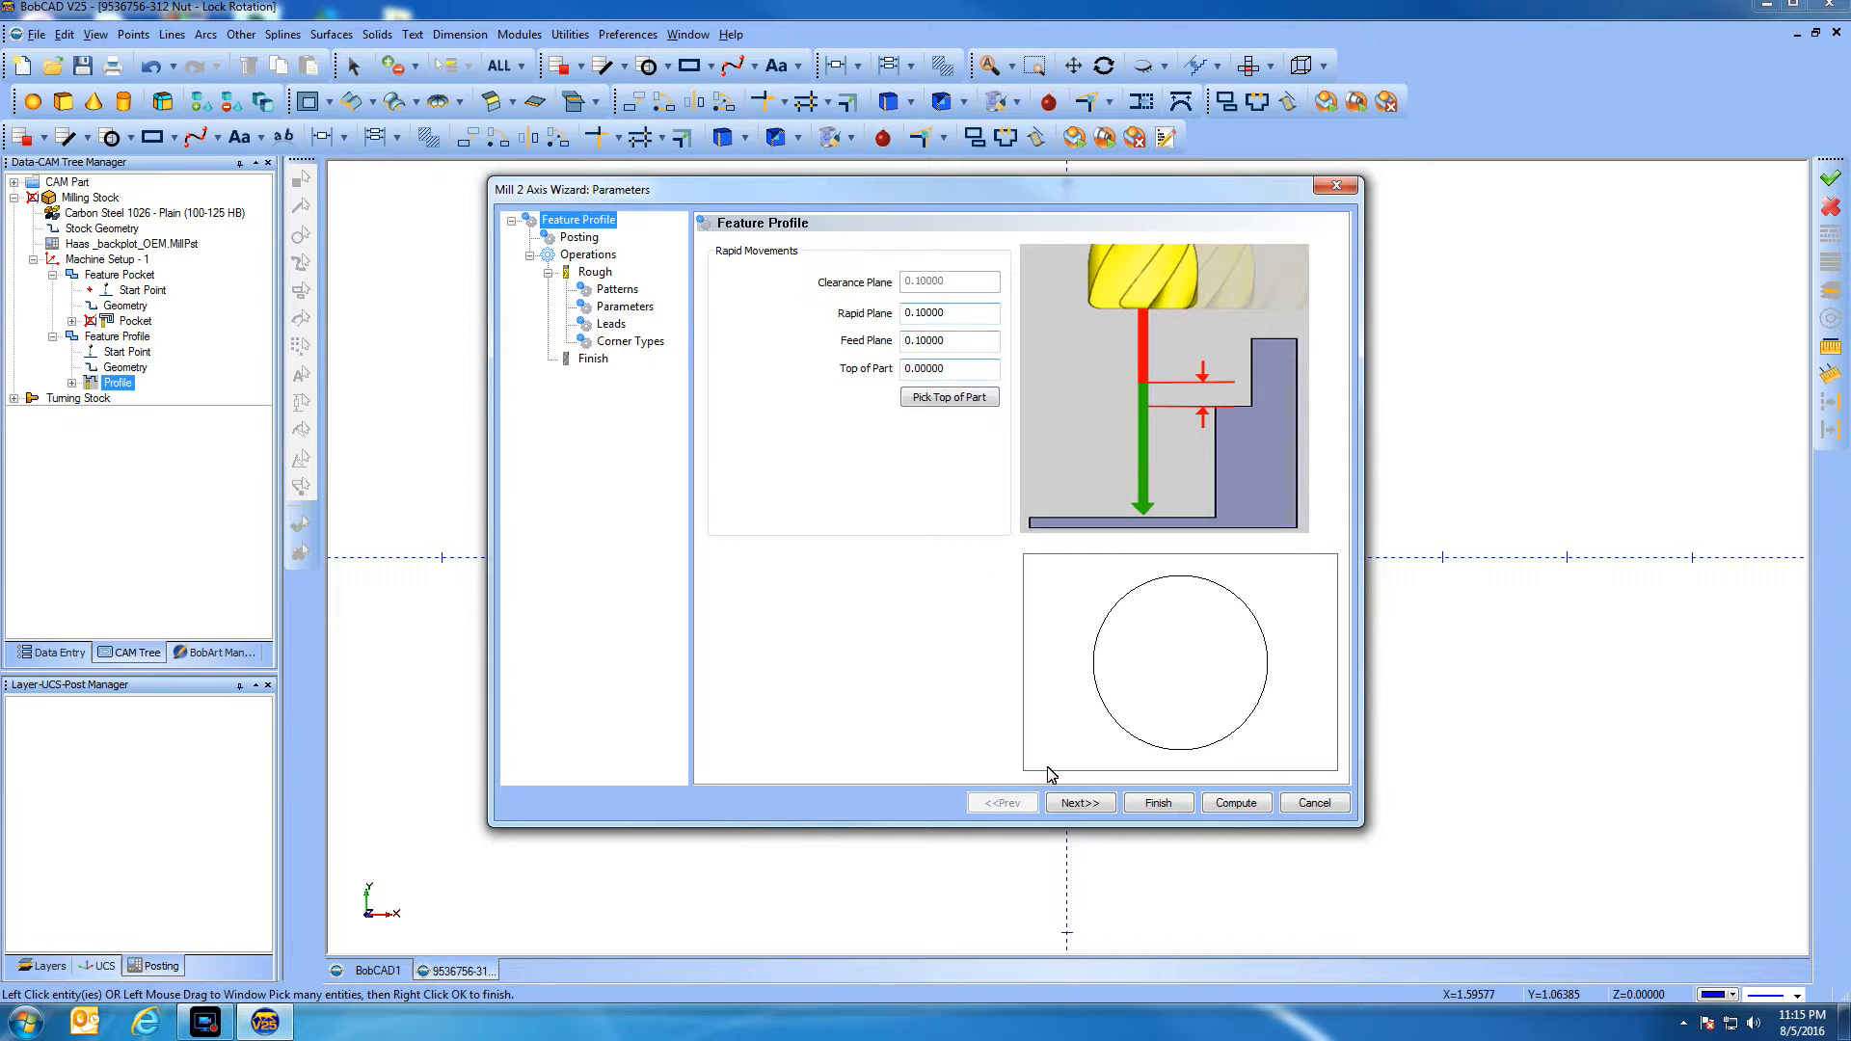
Override the profile roughing feeds and speeds with 490 SFM and a feed per tooth of 0.0015
{"action": "left_click", "coordinate": [1068, 804]}
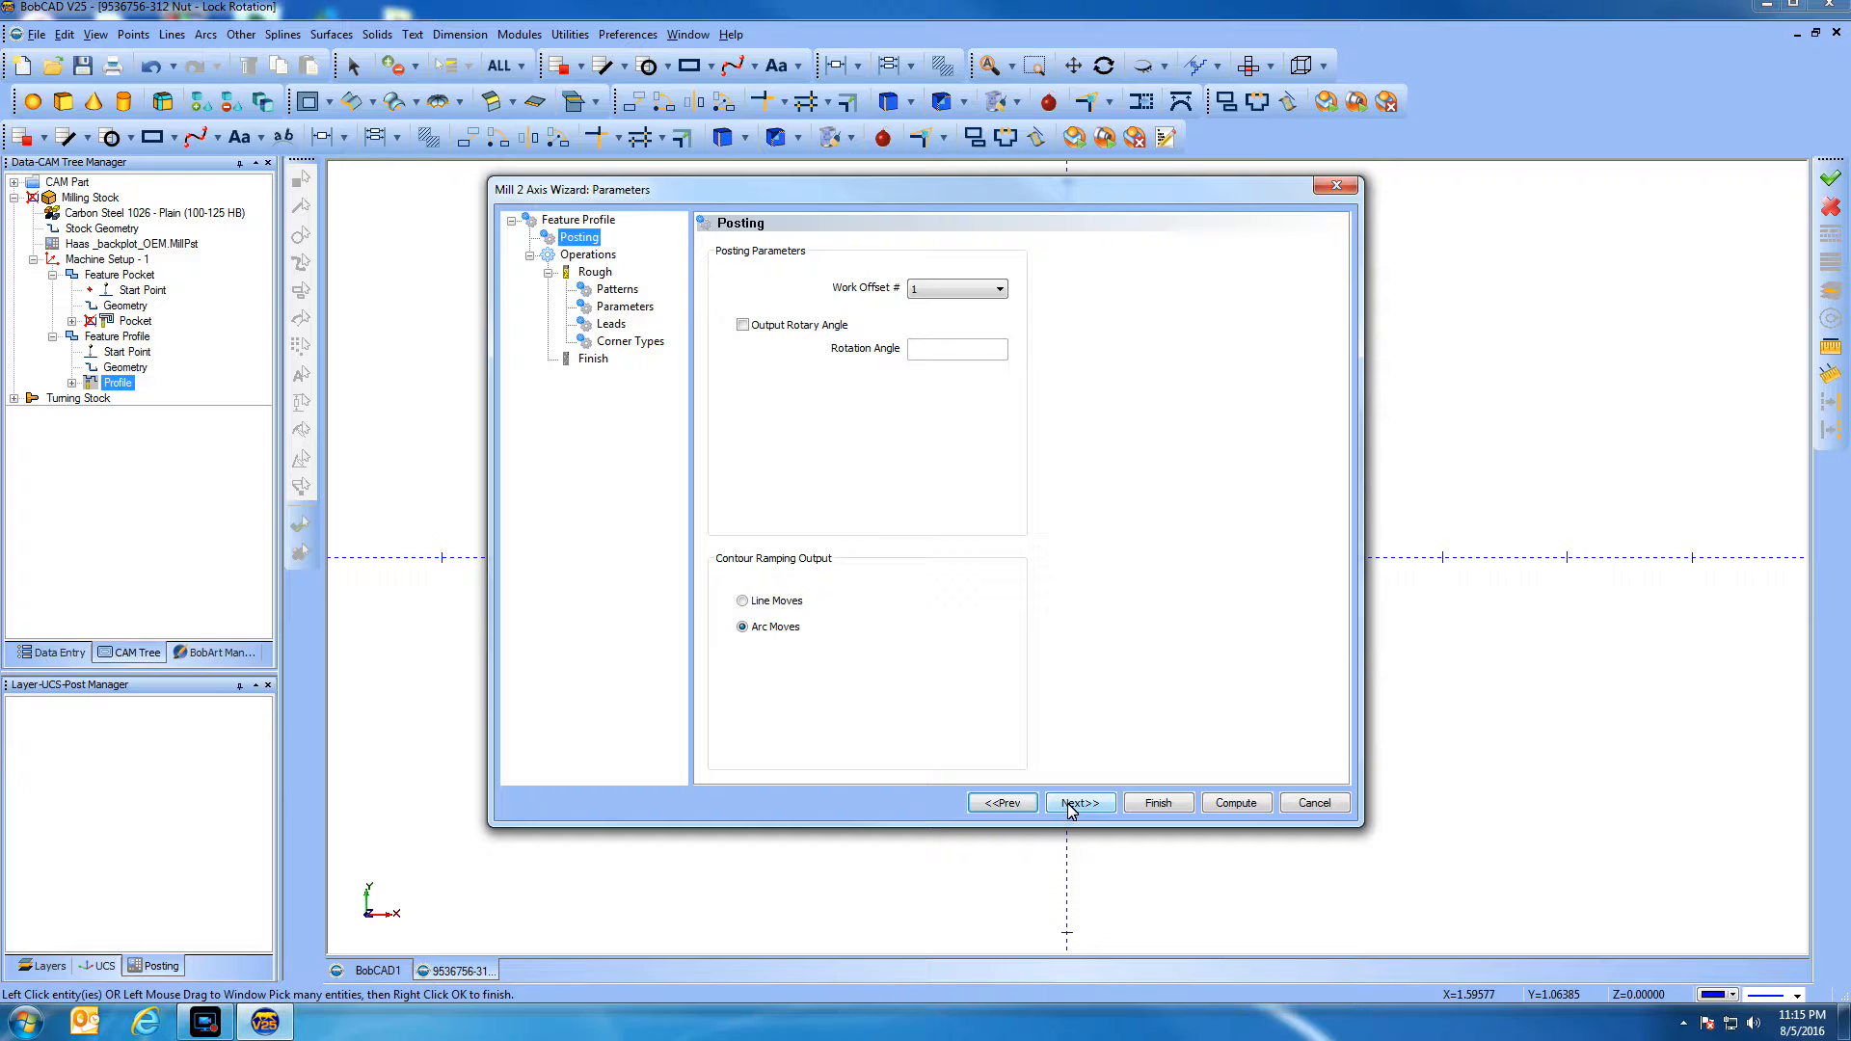
{"action": "left_click", "coordinate": [1070, 804]}
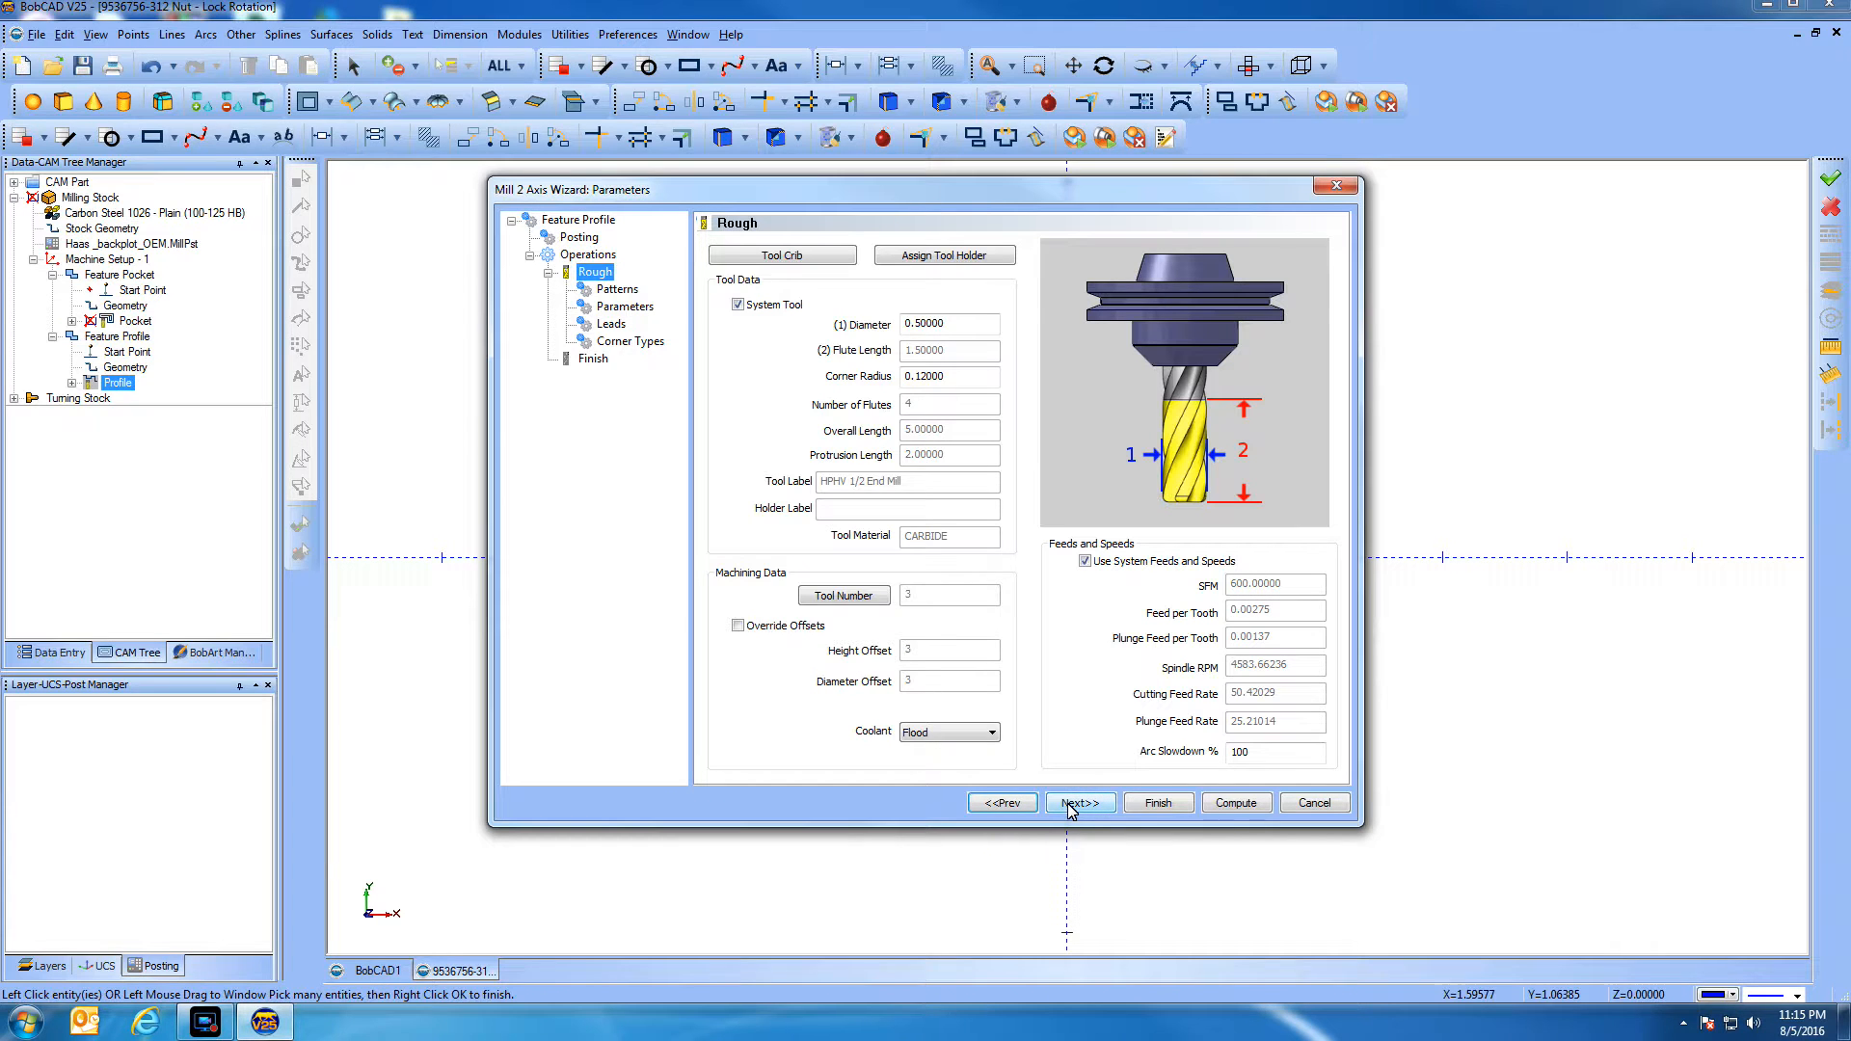
{"action": "left_click", "coordinate": [1084, 561]}
{"action": "left_click_drag", "start_coordinate": [1293, 584], "coordinate": [1225, 586]}
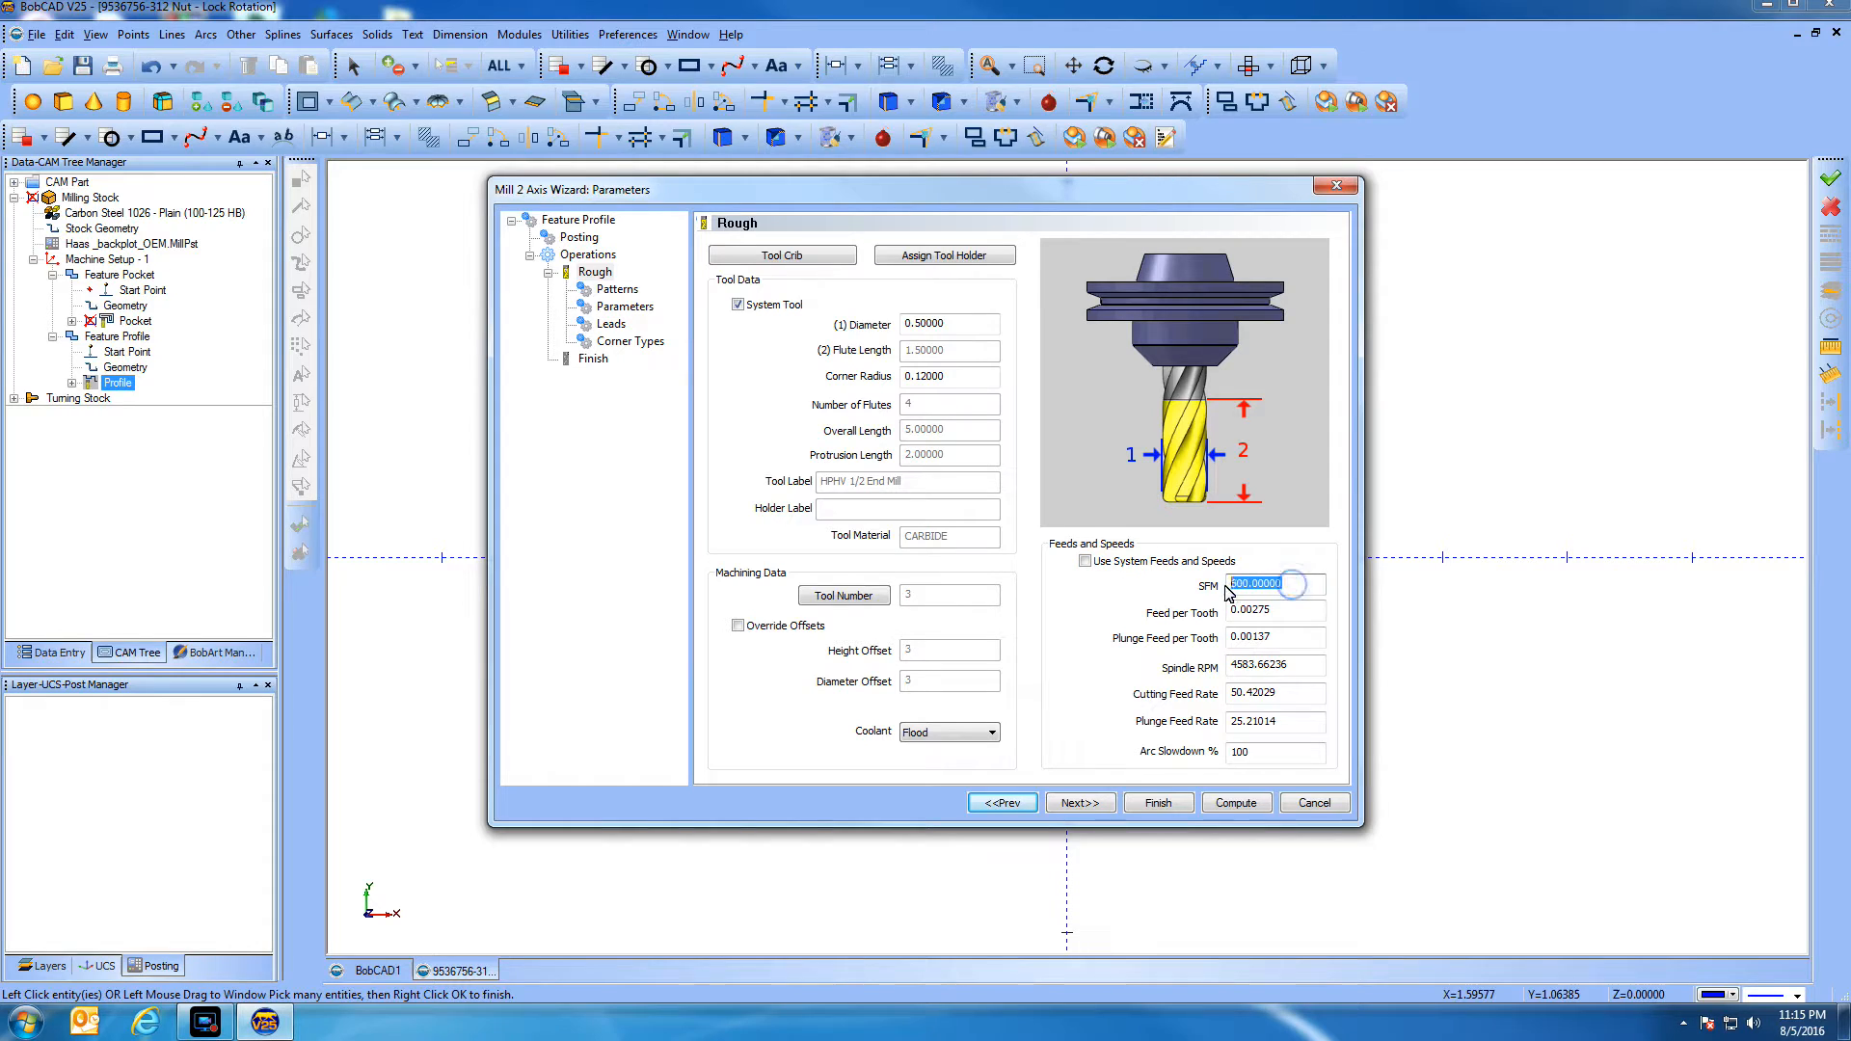
{"action": "type", "text": "490"}
{"action": "left_click_drag", "start_coordinate": [1252, 609], "coordinate": [1306, 617]}
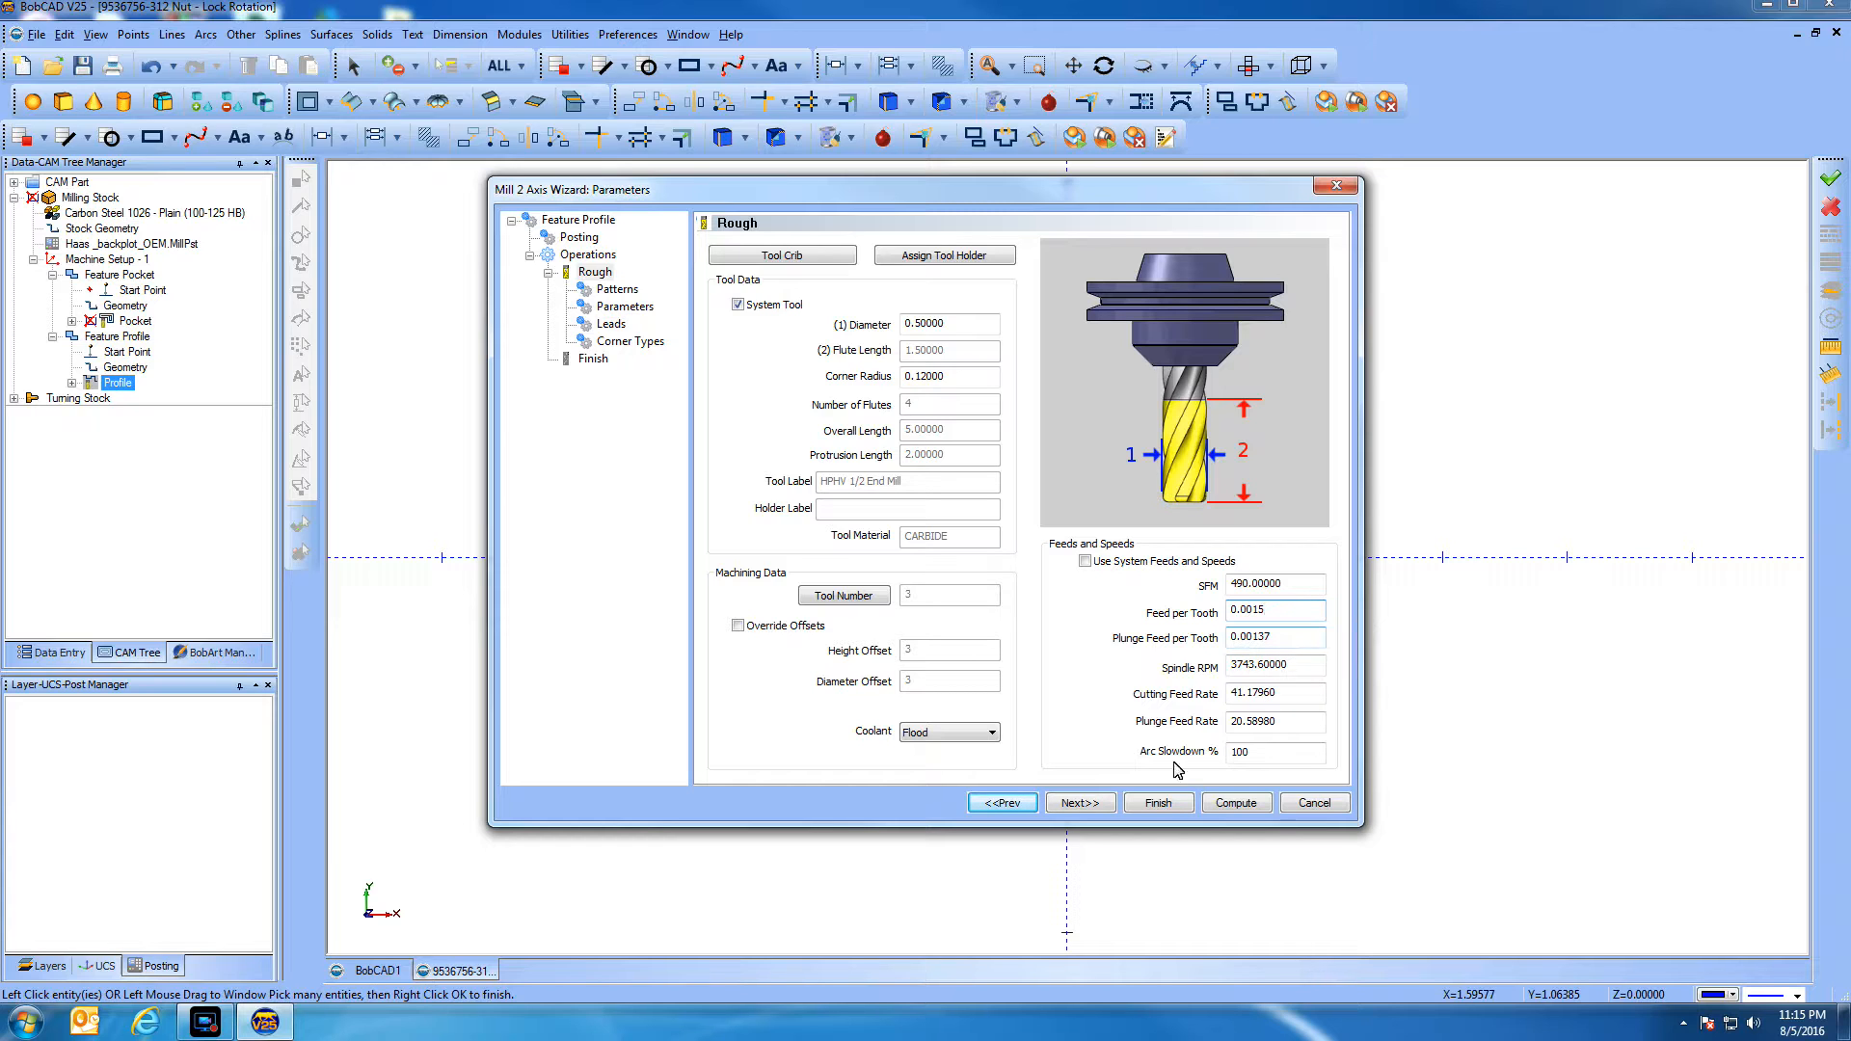
Keep the Standard pattern with left system compensation and set the profile's single-step total depth to 0.625
{"action": "left_click", "coordinate": [1078, 805]}
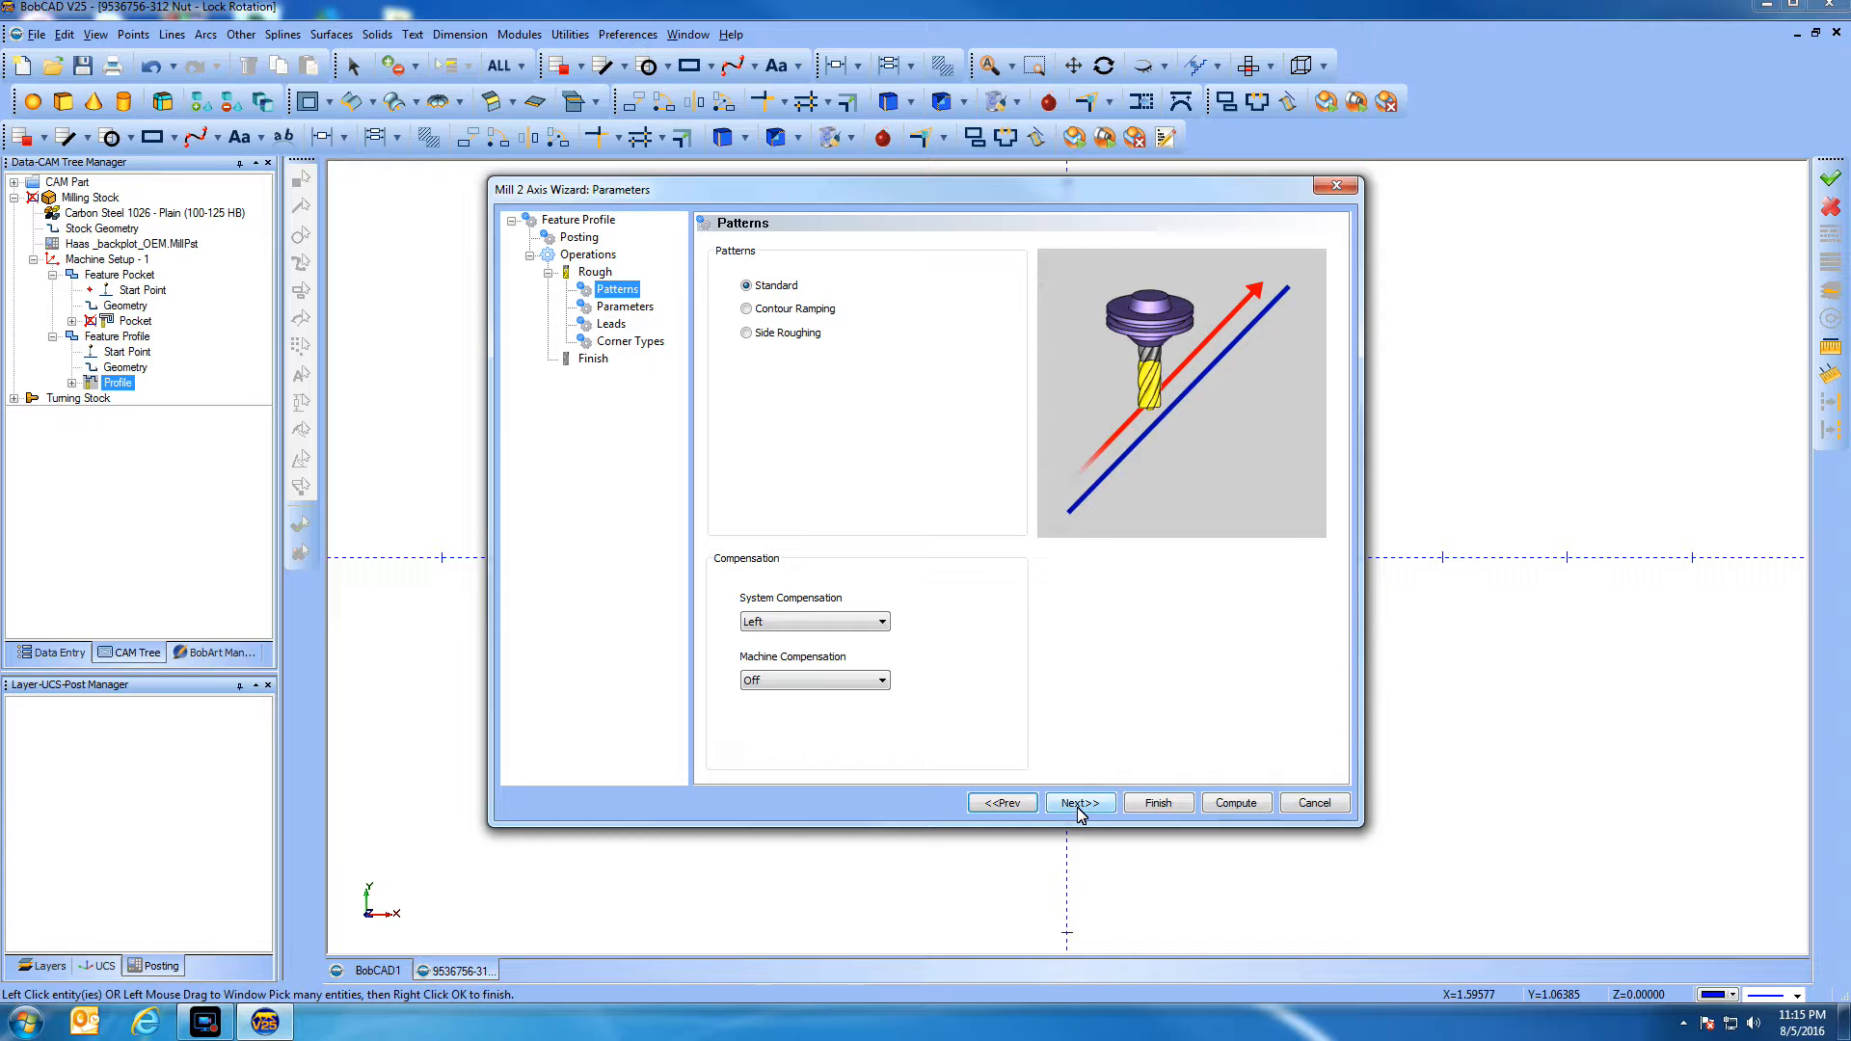
{"action": "left_click", "coordinate": [1078, 808]}
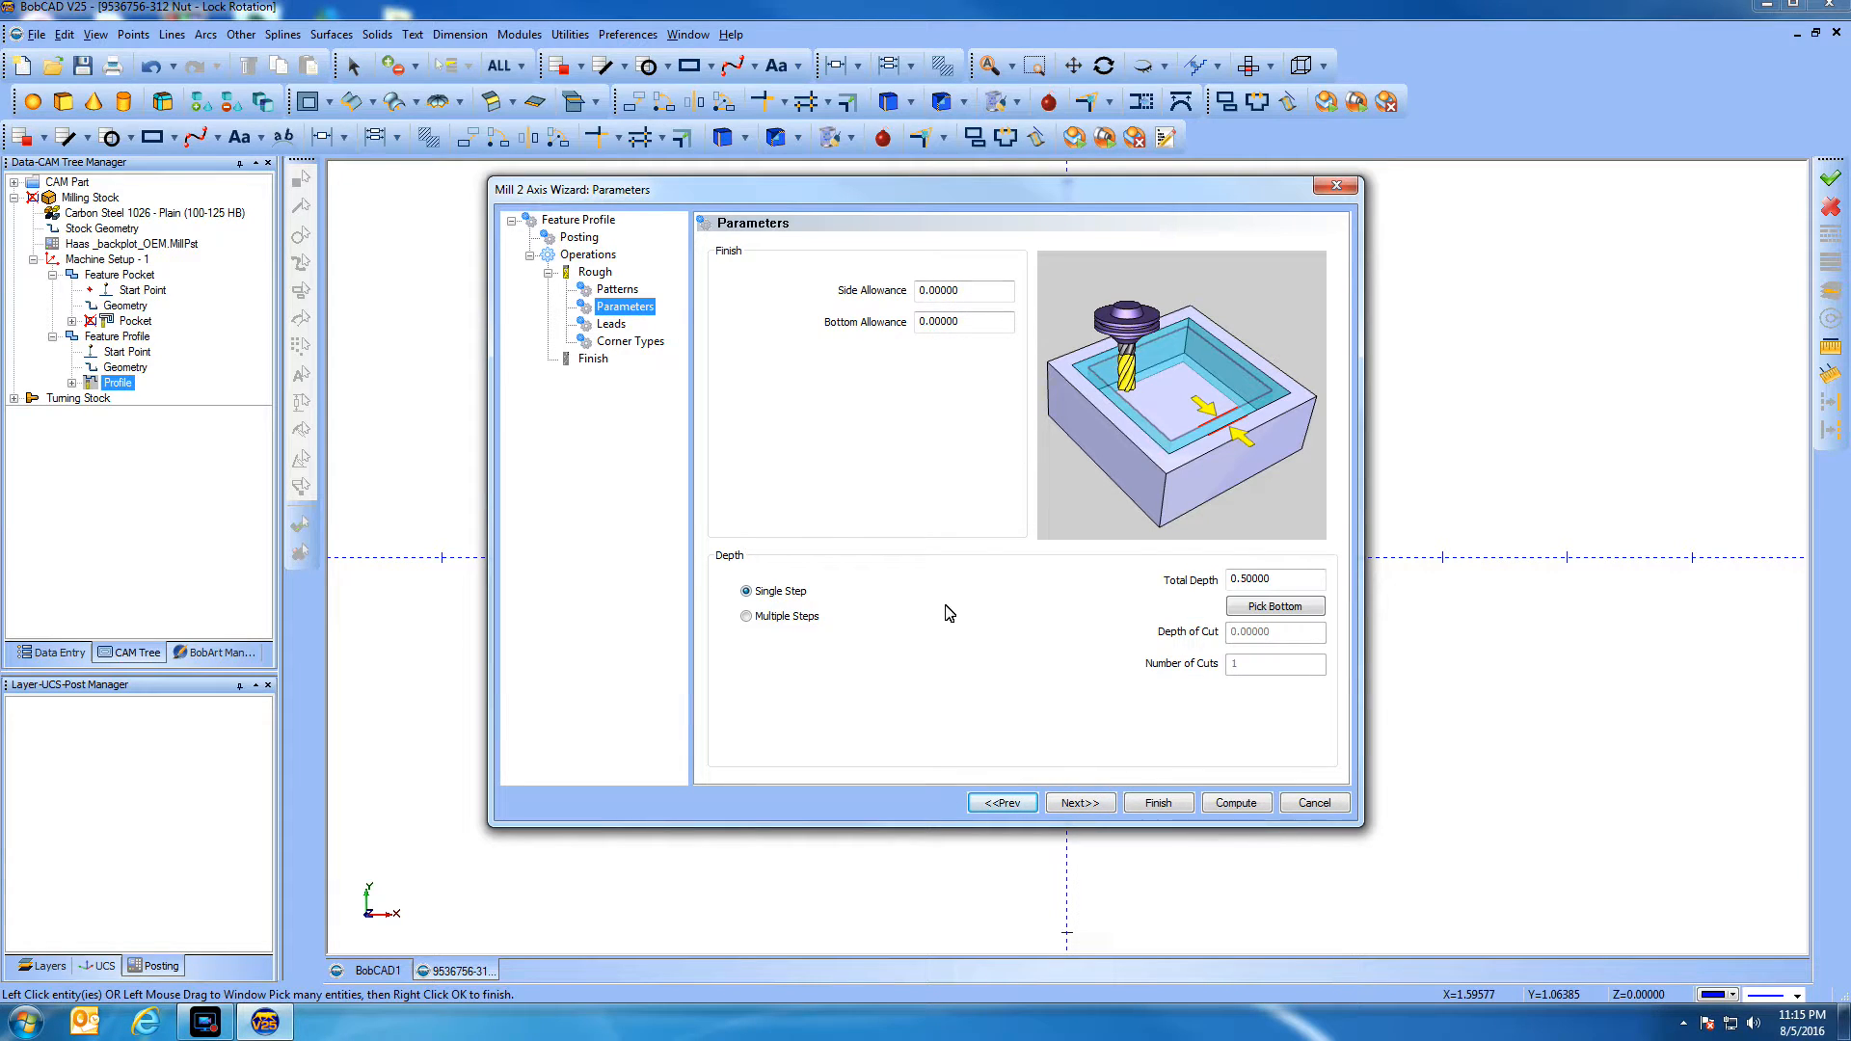
{"action": "left_click_drag", "start_coordinate": [1241, 578], "coordinate": [1340, 586]}
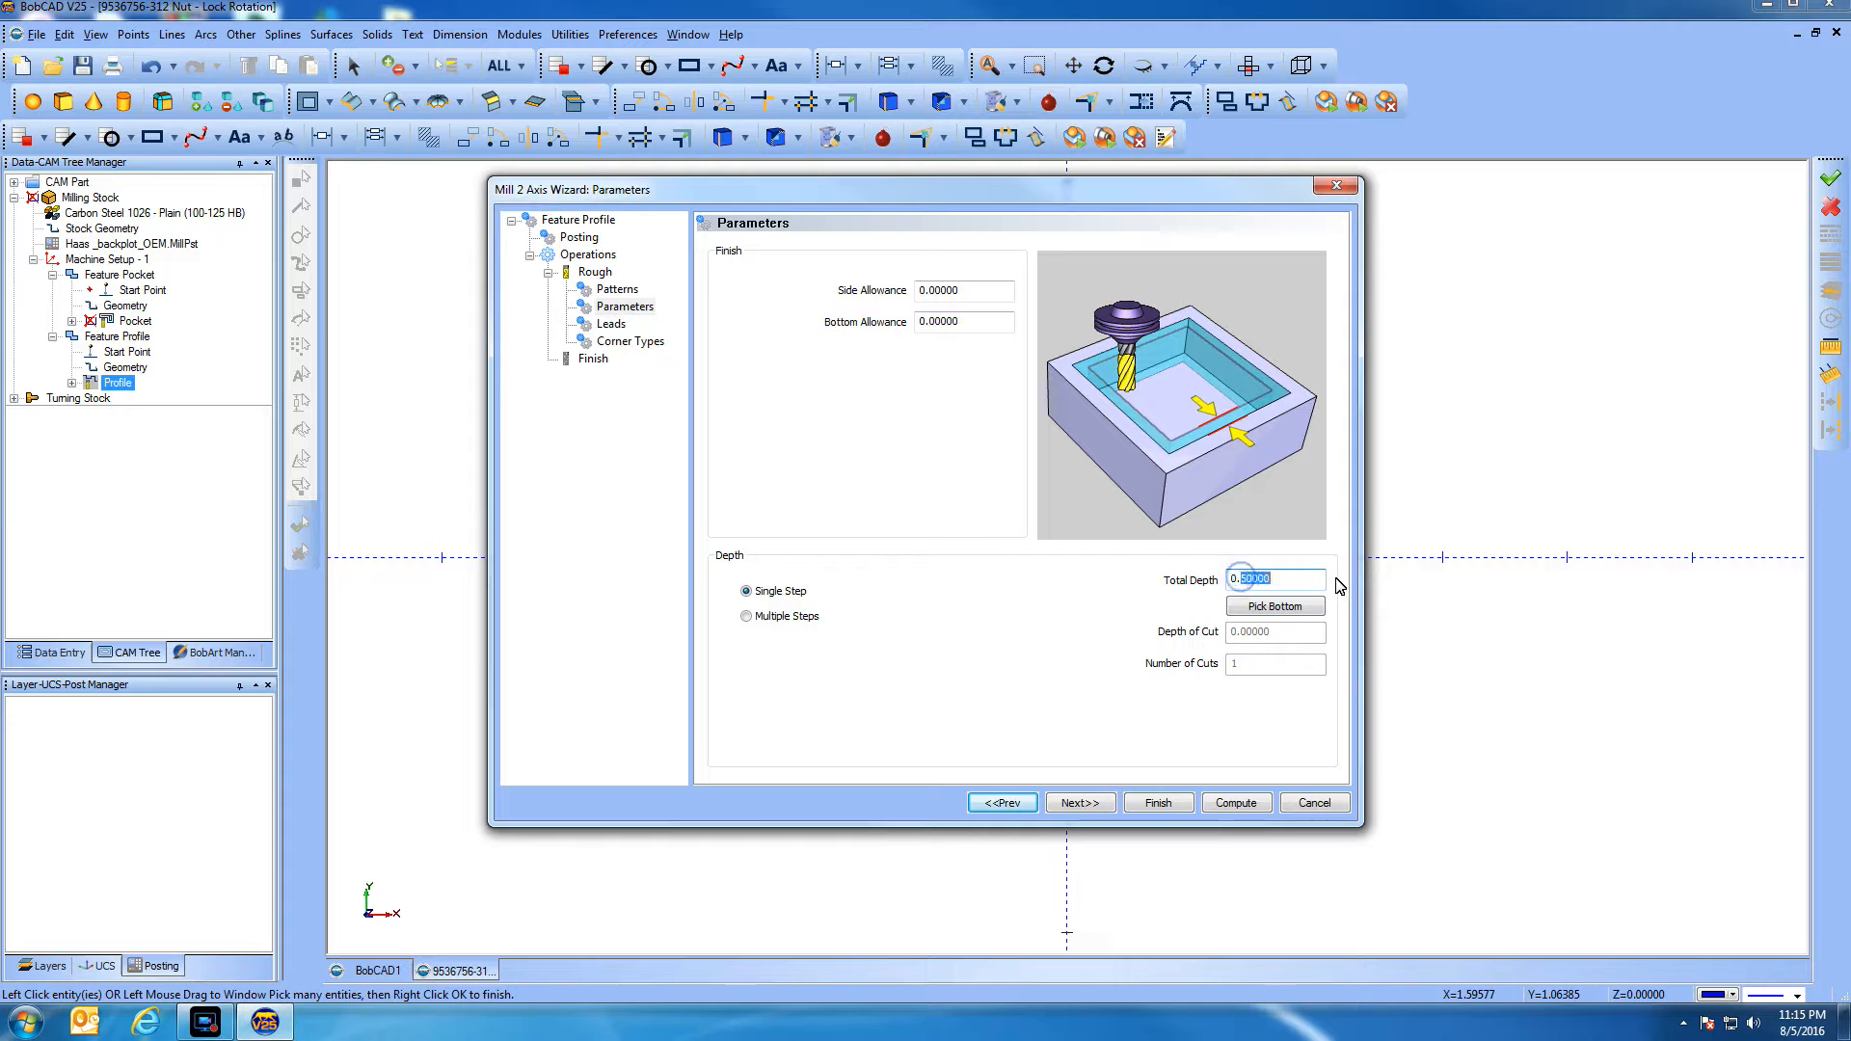
{"action": "type", "text": "625"}
Use a plunge entry with a circular lead-in for the profile roughing and compute the toolpath
{"action": "left_click", "coordinate": [1080, 804]}
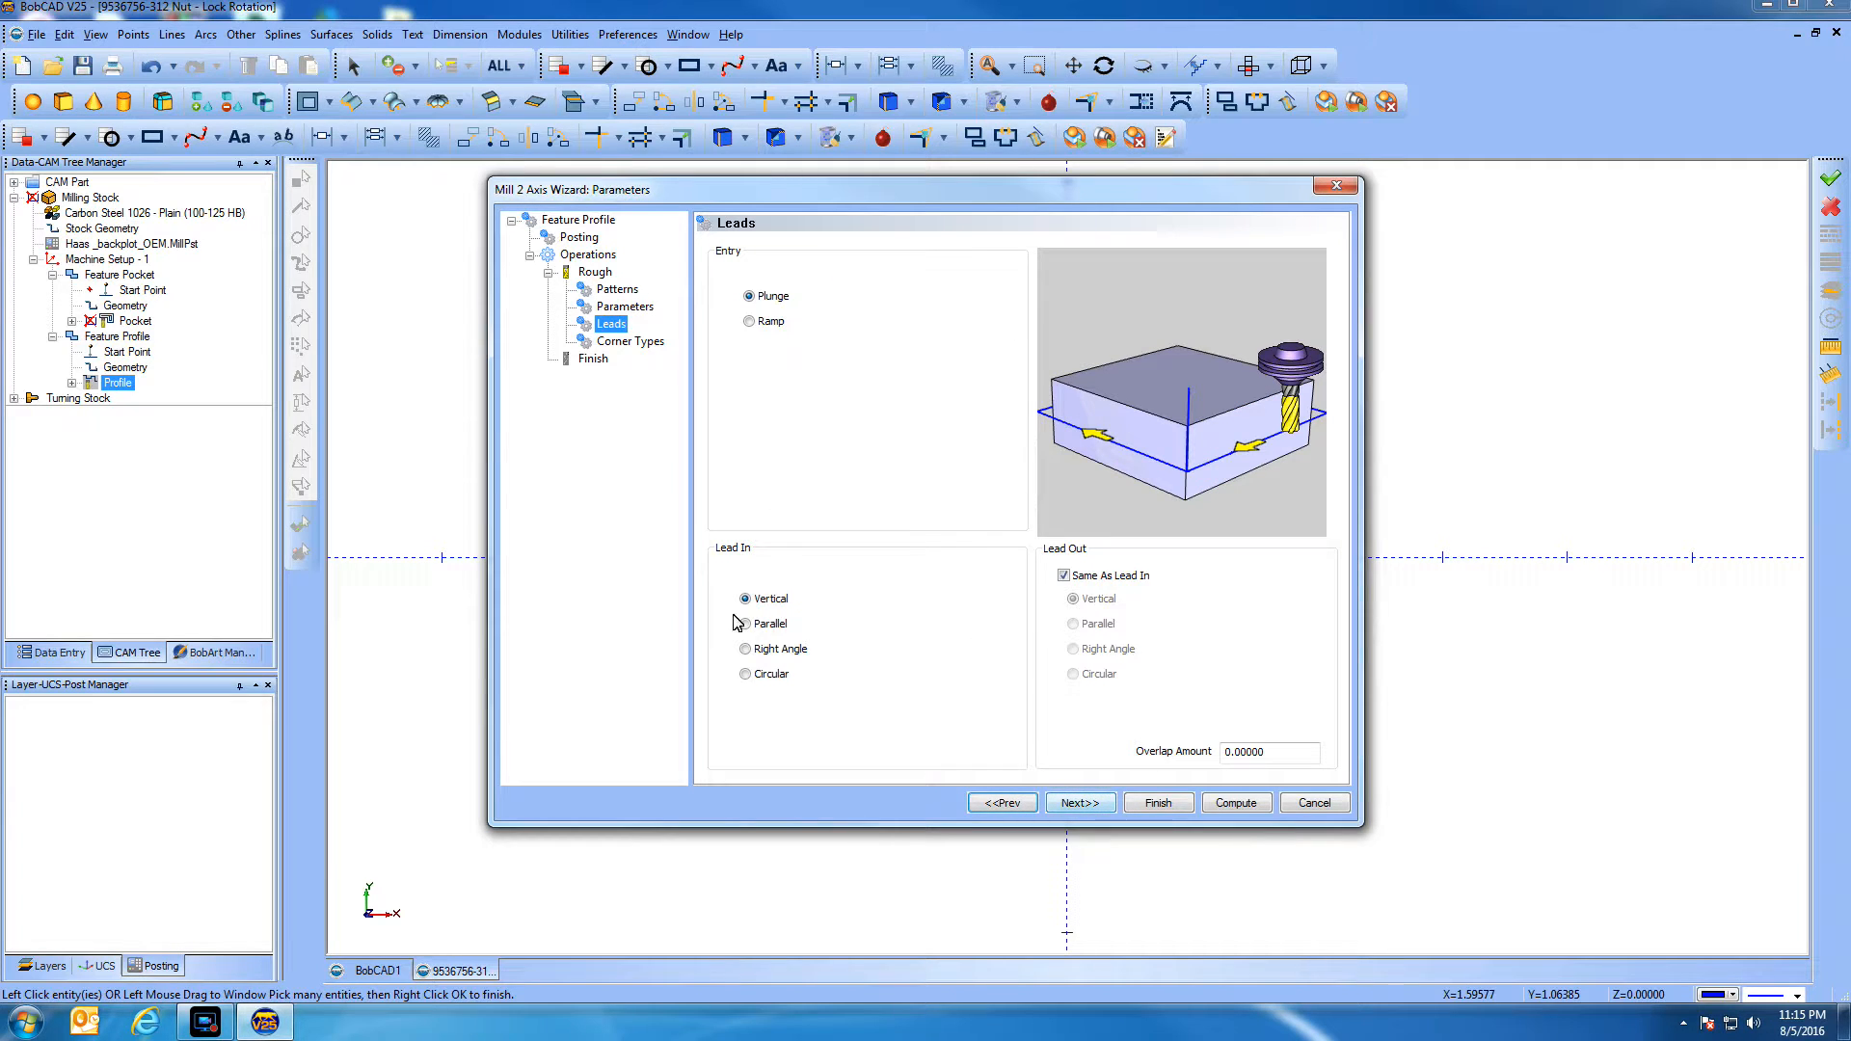
{"action": "left_click", "coordinate": [745, 674]}
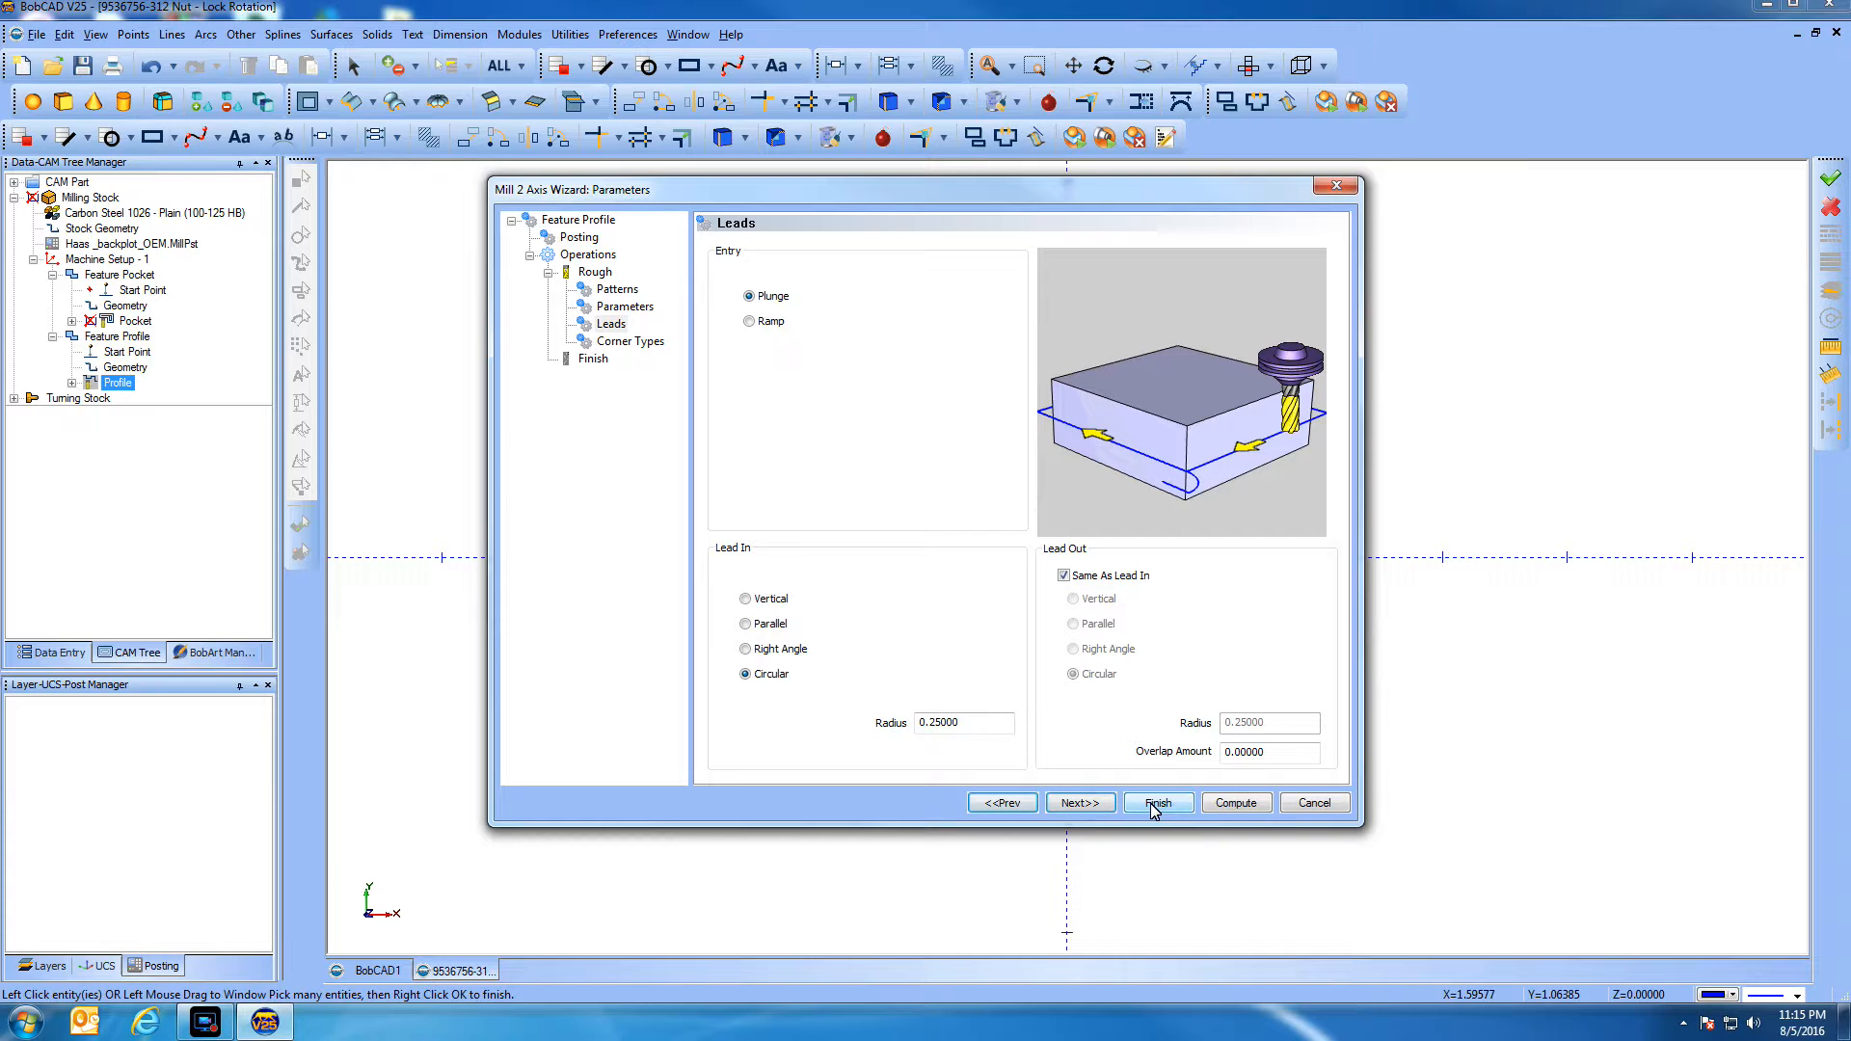
{"action": "left_click", "coordinate": [1234, 803]}
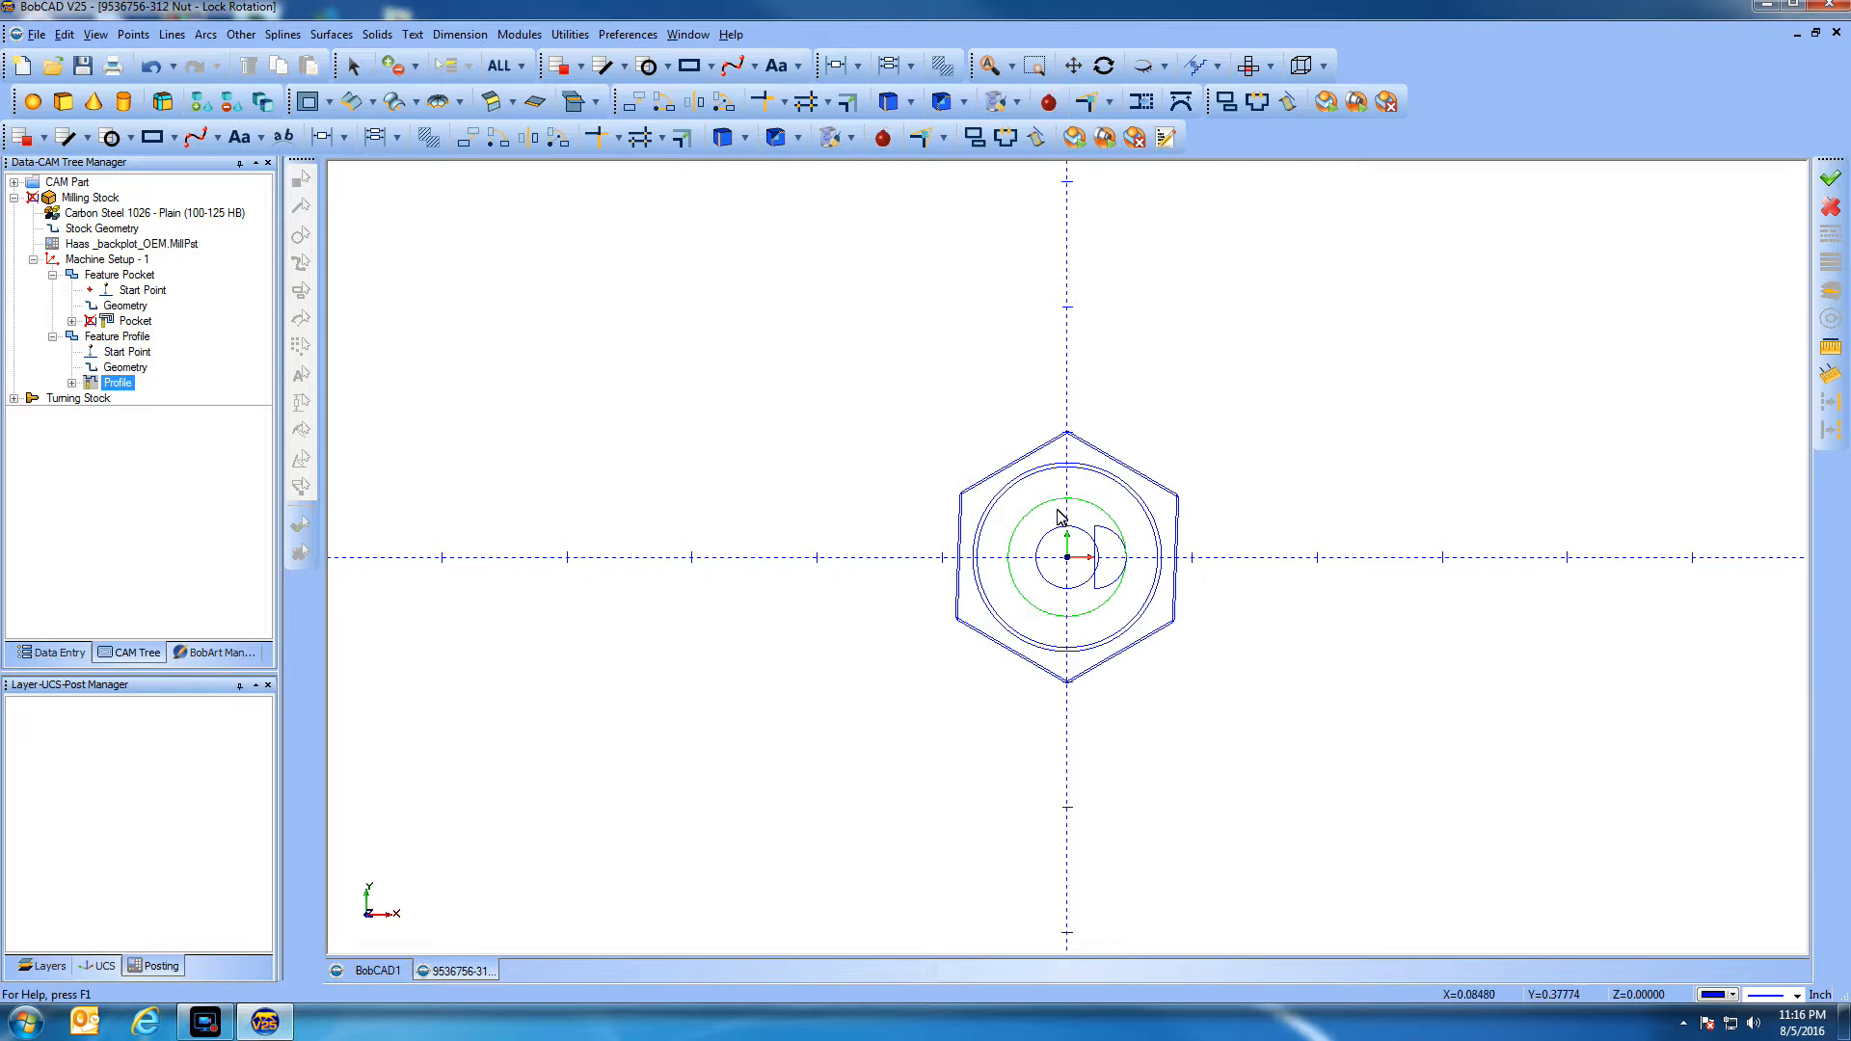
Examine the depth and circular leads of the profile toolpath in 3D and return to the top view
{"action": "right_click", "coordinate": [1293, 400]}
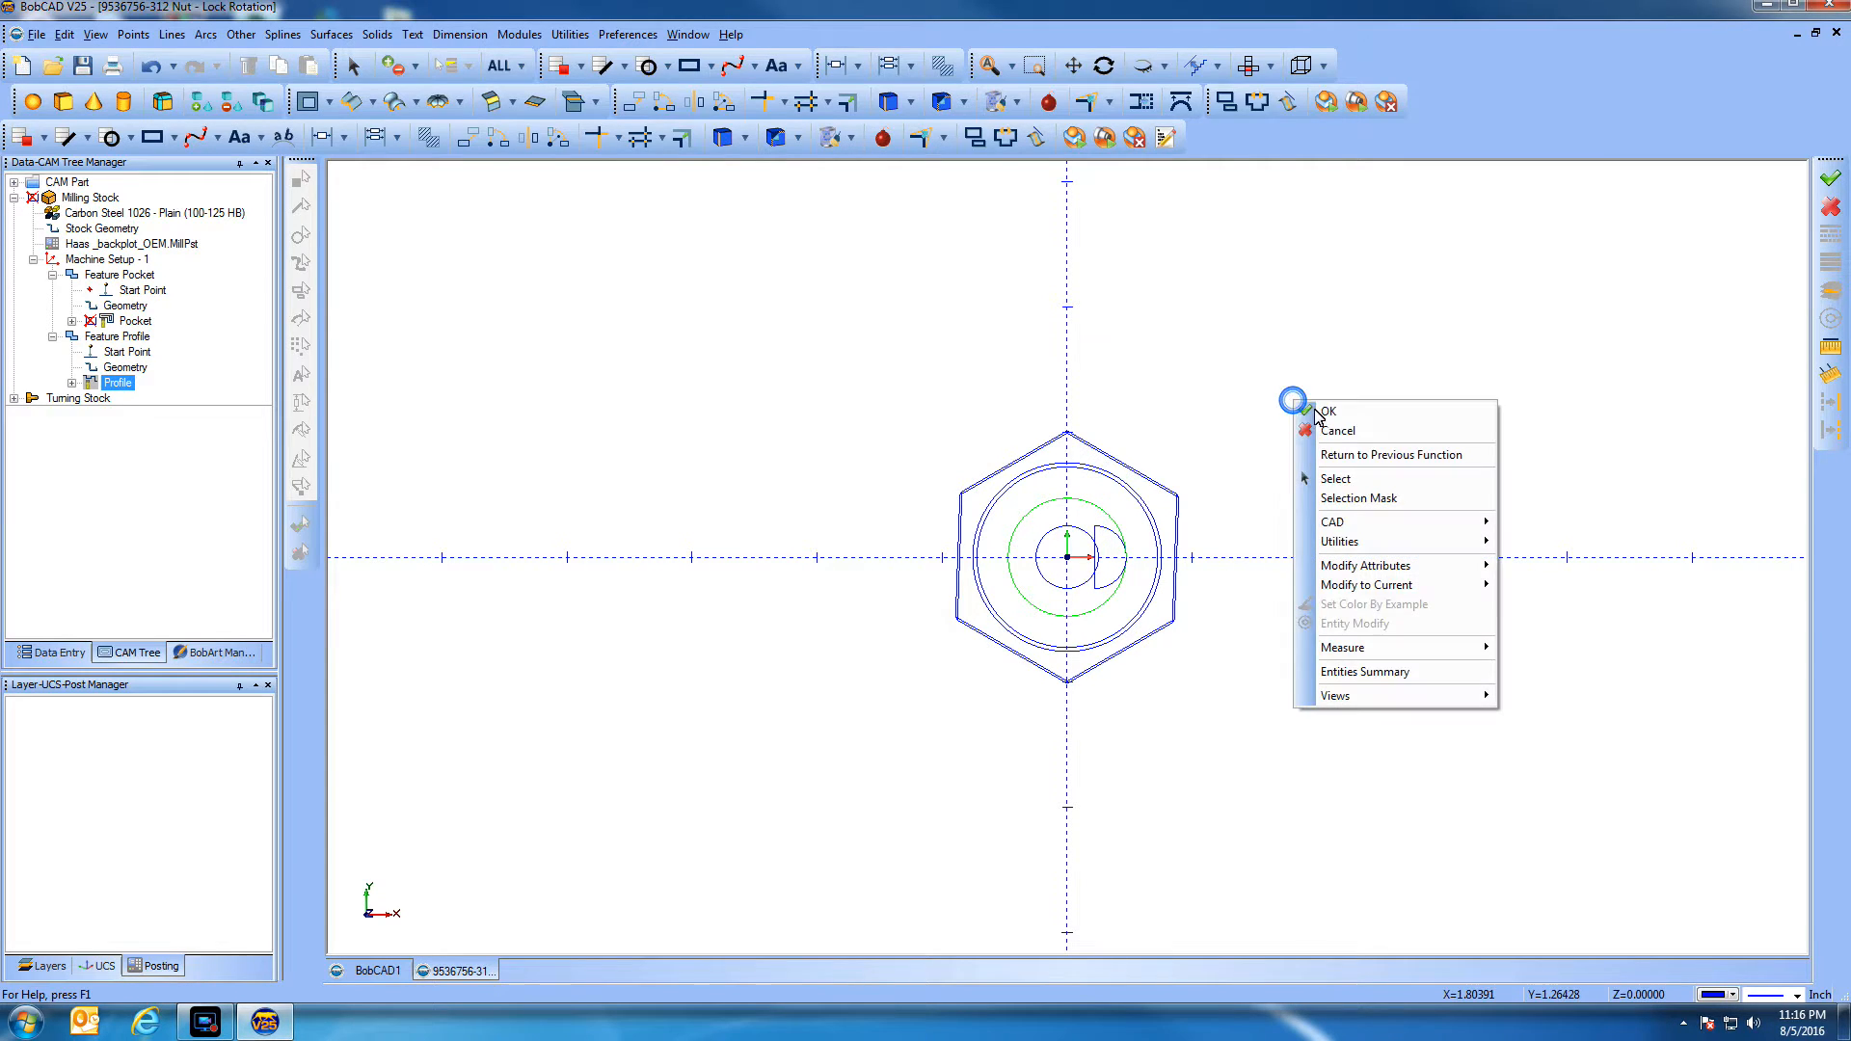
{"action": "left_click", "coordinate": [1354, 362]}
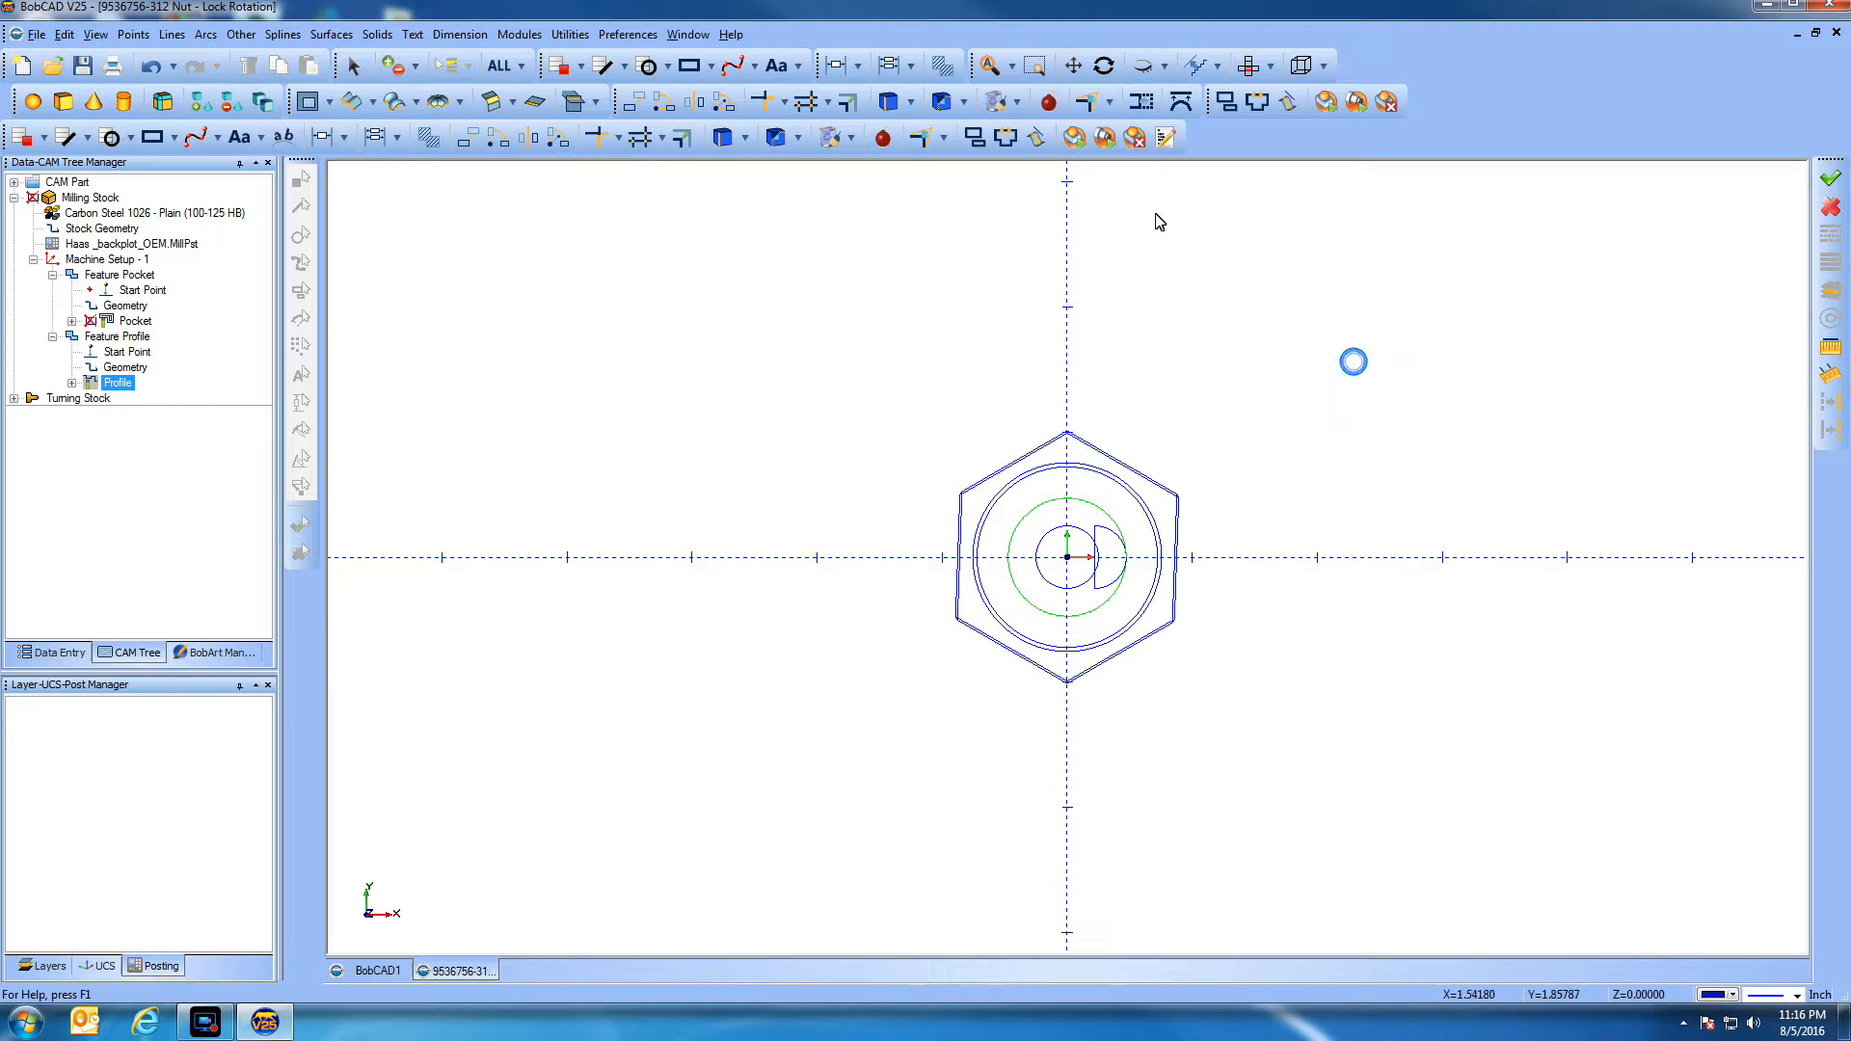
{"action": "left_click", "coordinate": [1104, 65]}
{"action": "left_click_drag", "start_coordinate": [1127, 363], "coordinate": [1144, 259]}
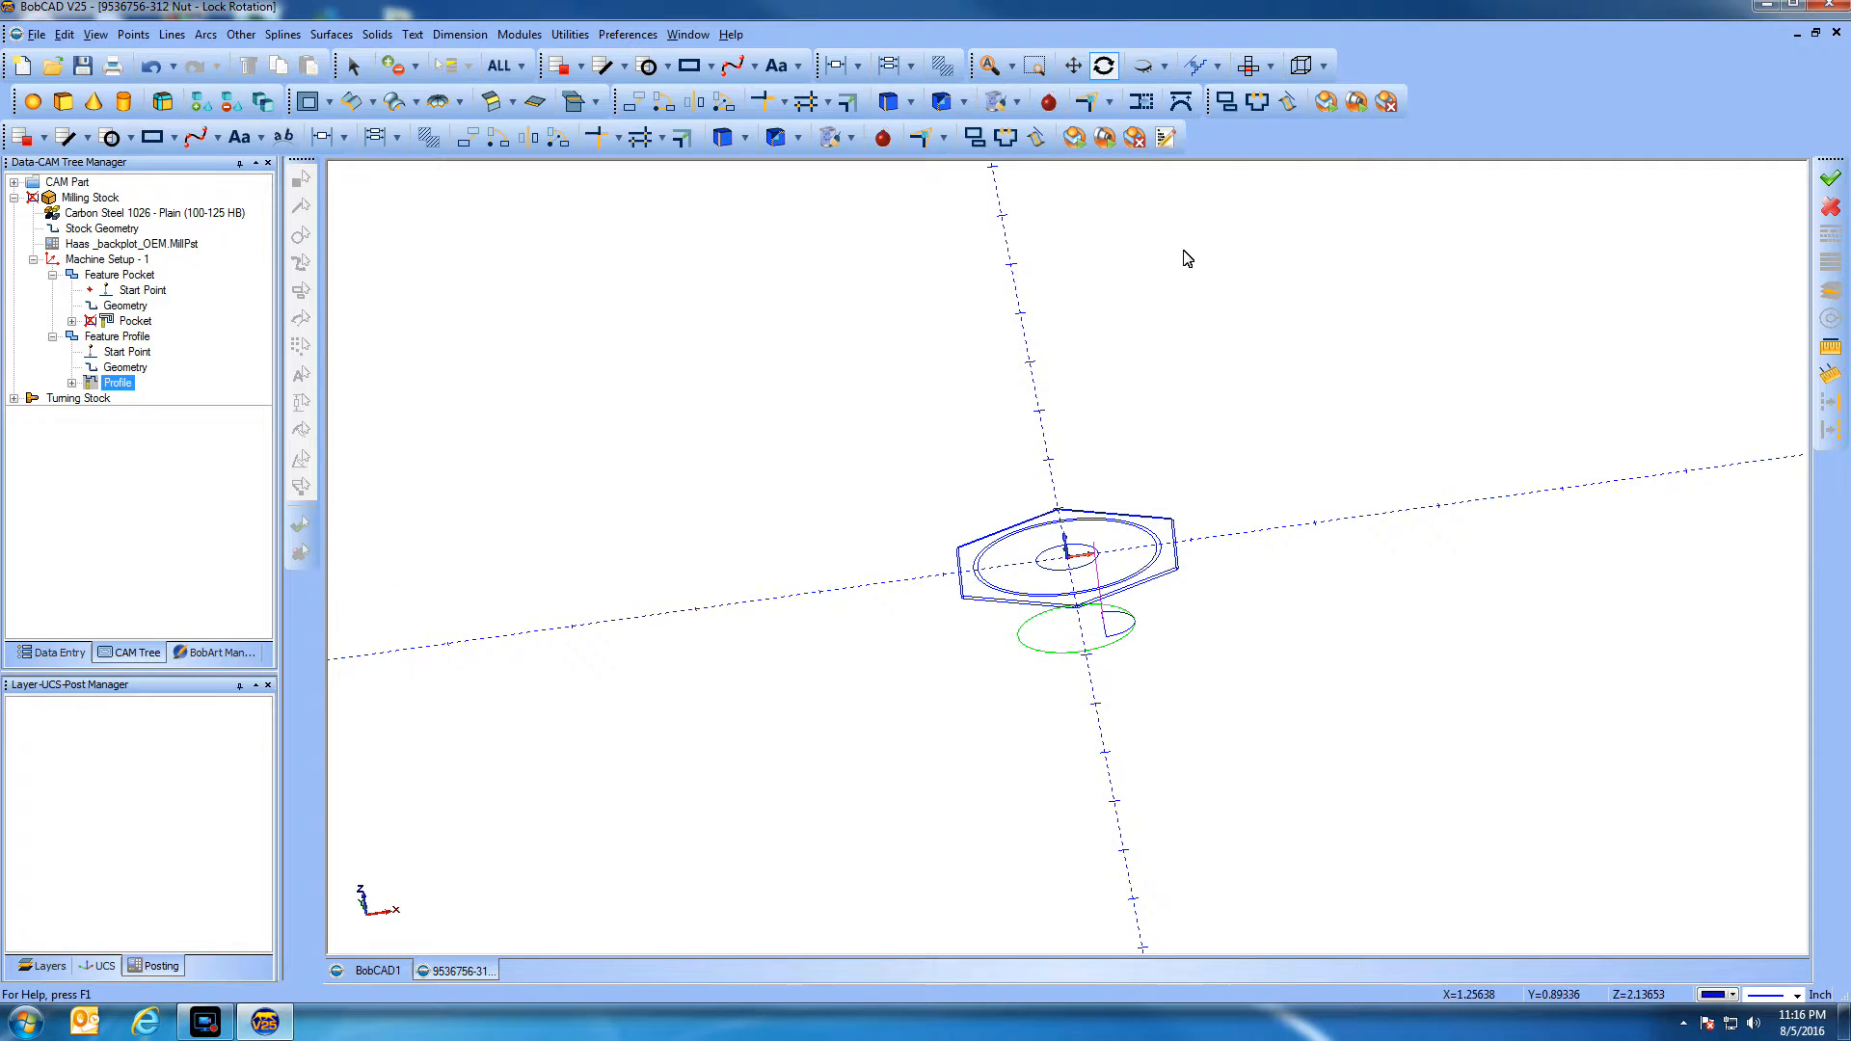
{"action": "mouse_move", "coordinate": [1123, 400]}
{"action": "left_mouse_down"}
{"action": "mouse_move", "coordinate": [1128, 364]}
{"action": "mouse_move", "coordinate": [1131, 385]}
{"action": "left_mouse_up"}
{"action": "key", "text": "Escape"}
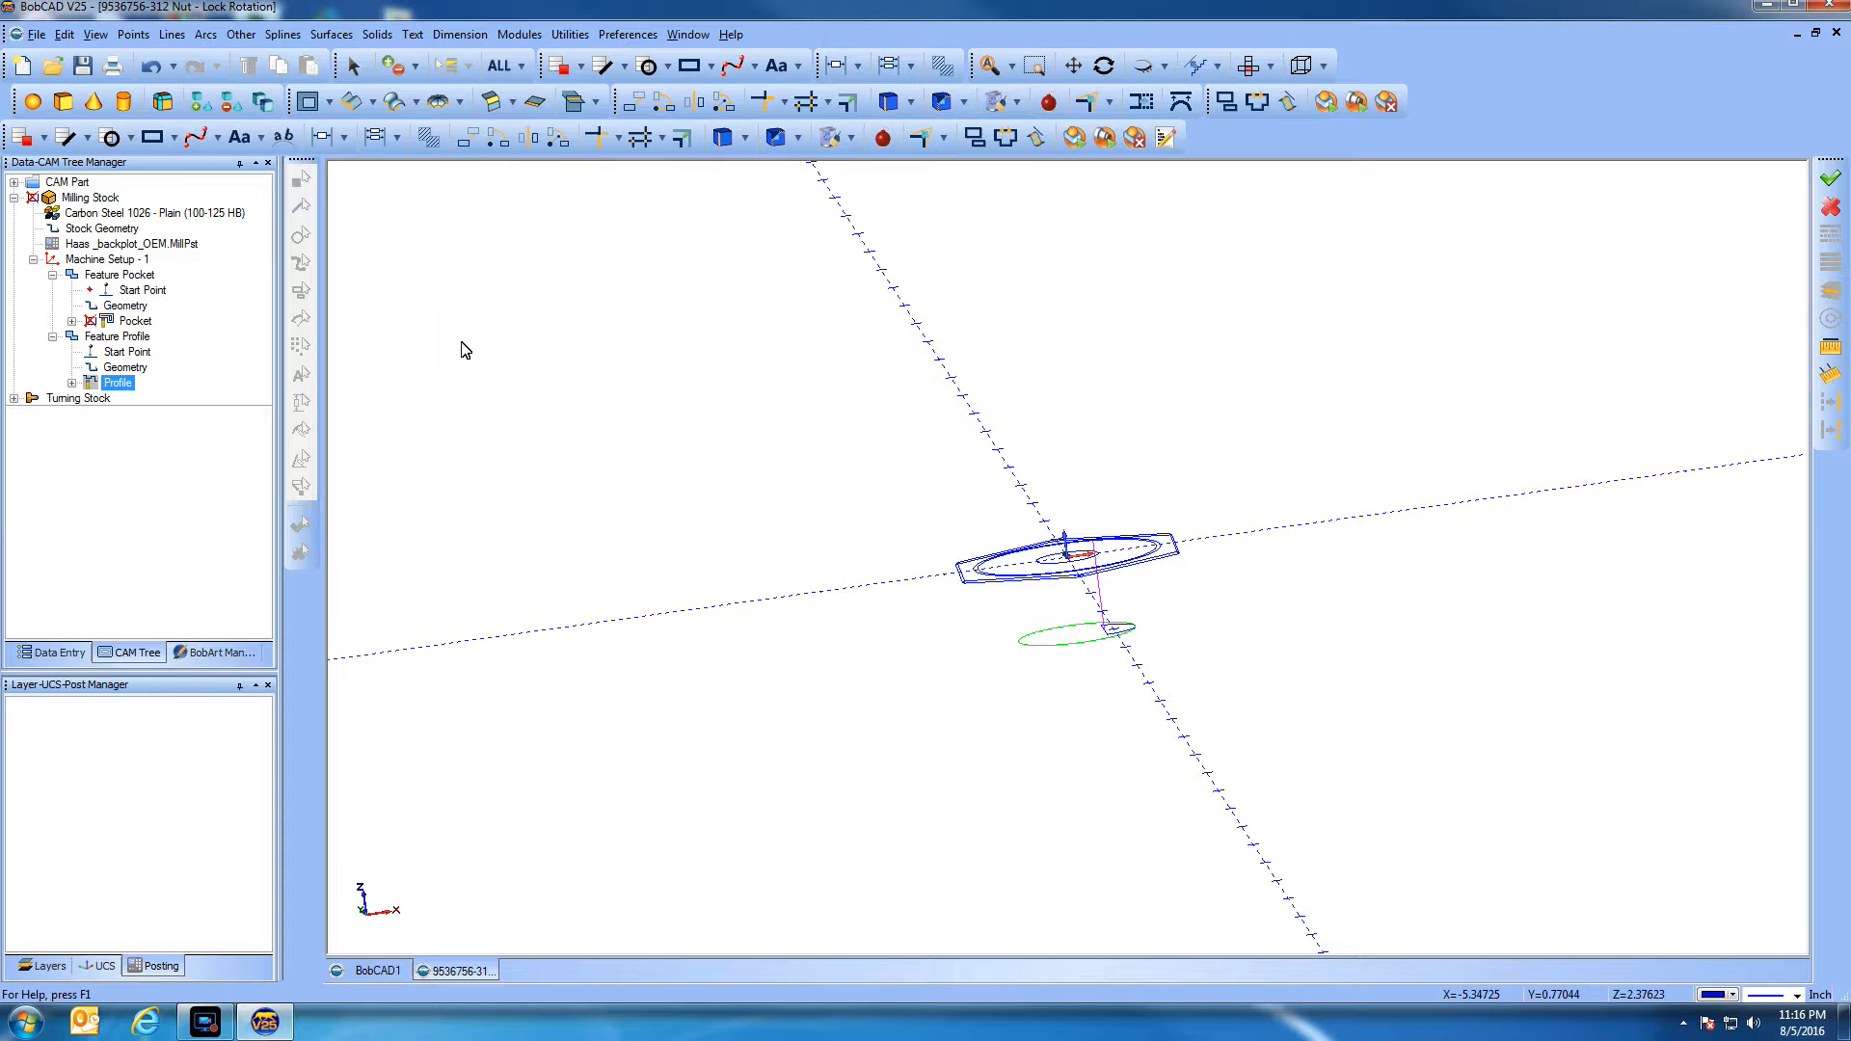
{"action": "right_click", "coordinate": [644, 353]}
{"action": "left_click", "coordinate": [678, 391]}
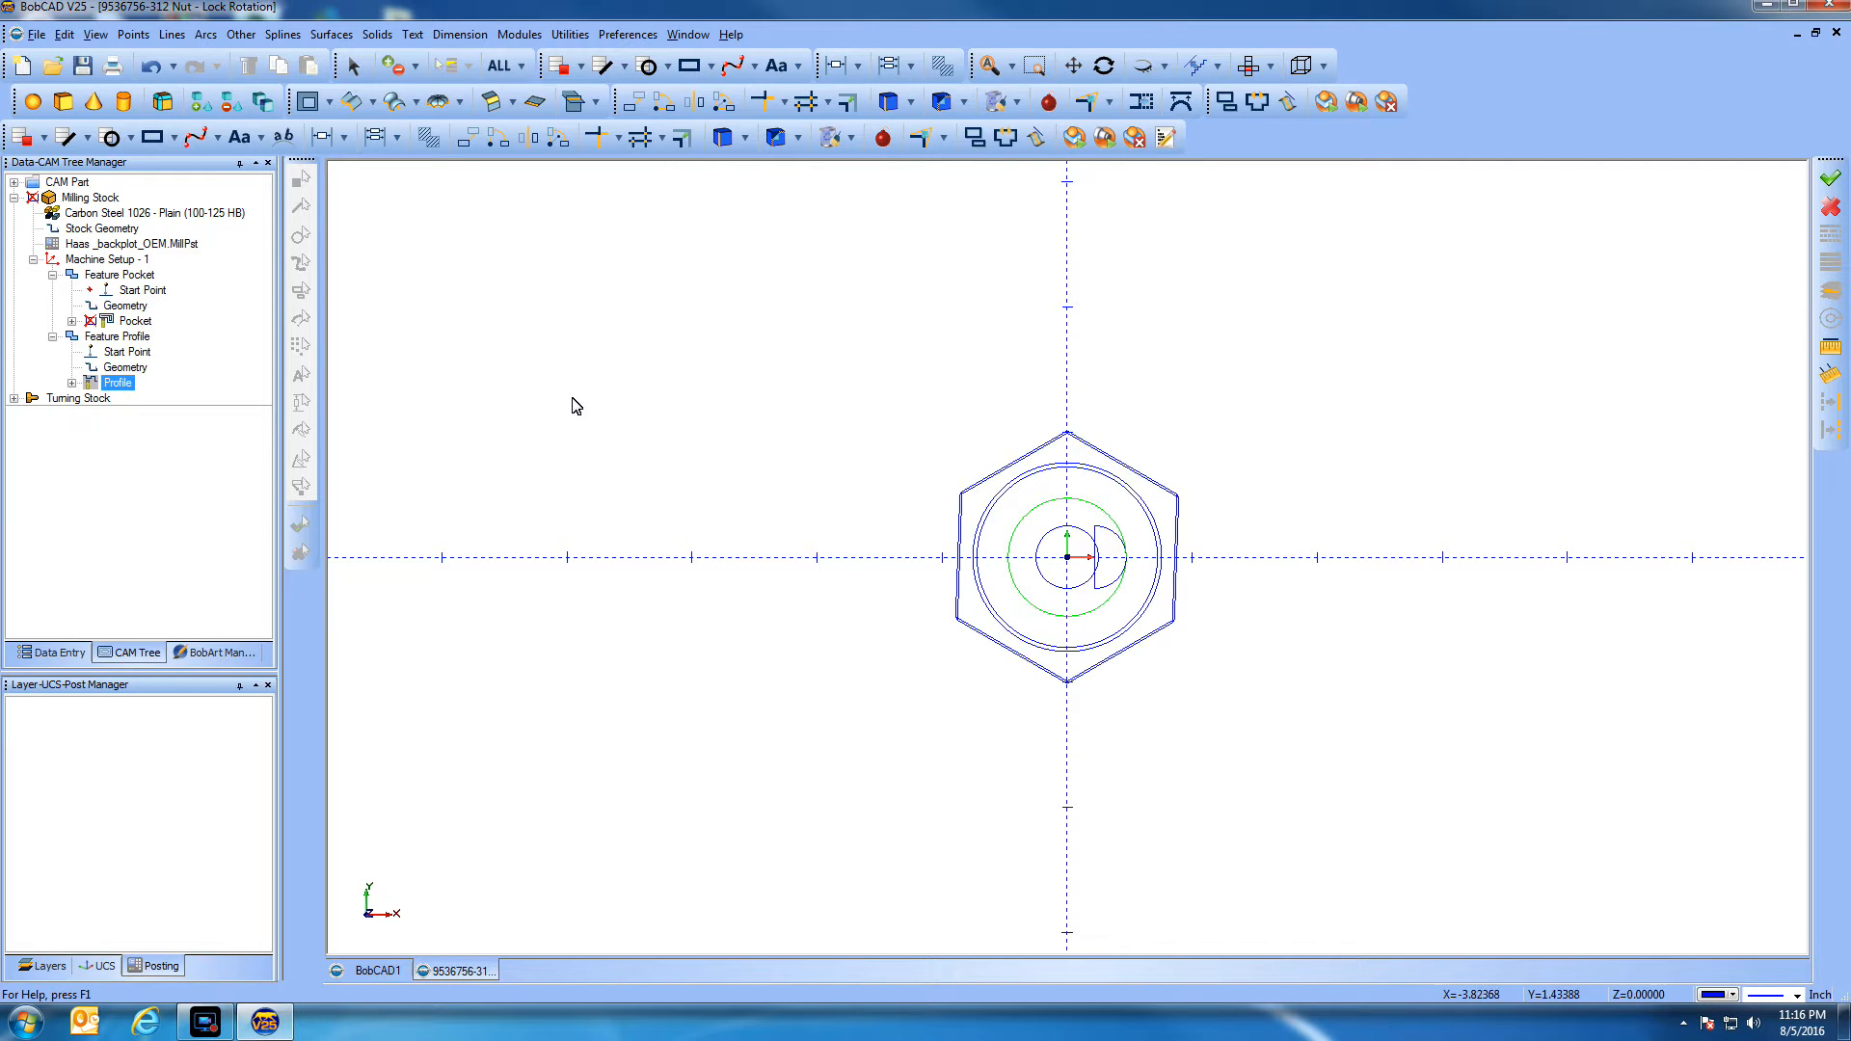
Blank the profile toolpath and start a 2-axis Thread feature in Machine Setup - 1
{"action": "right_click", "coordinate": [128, 395]}
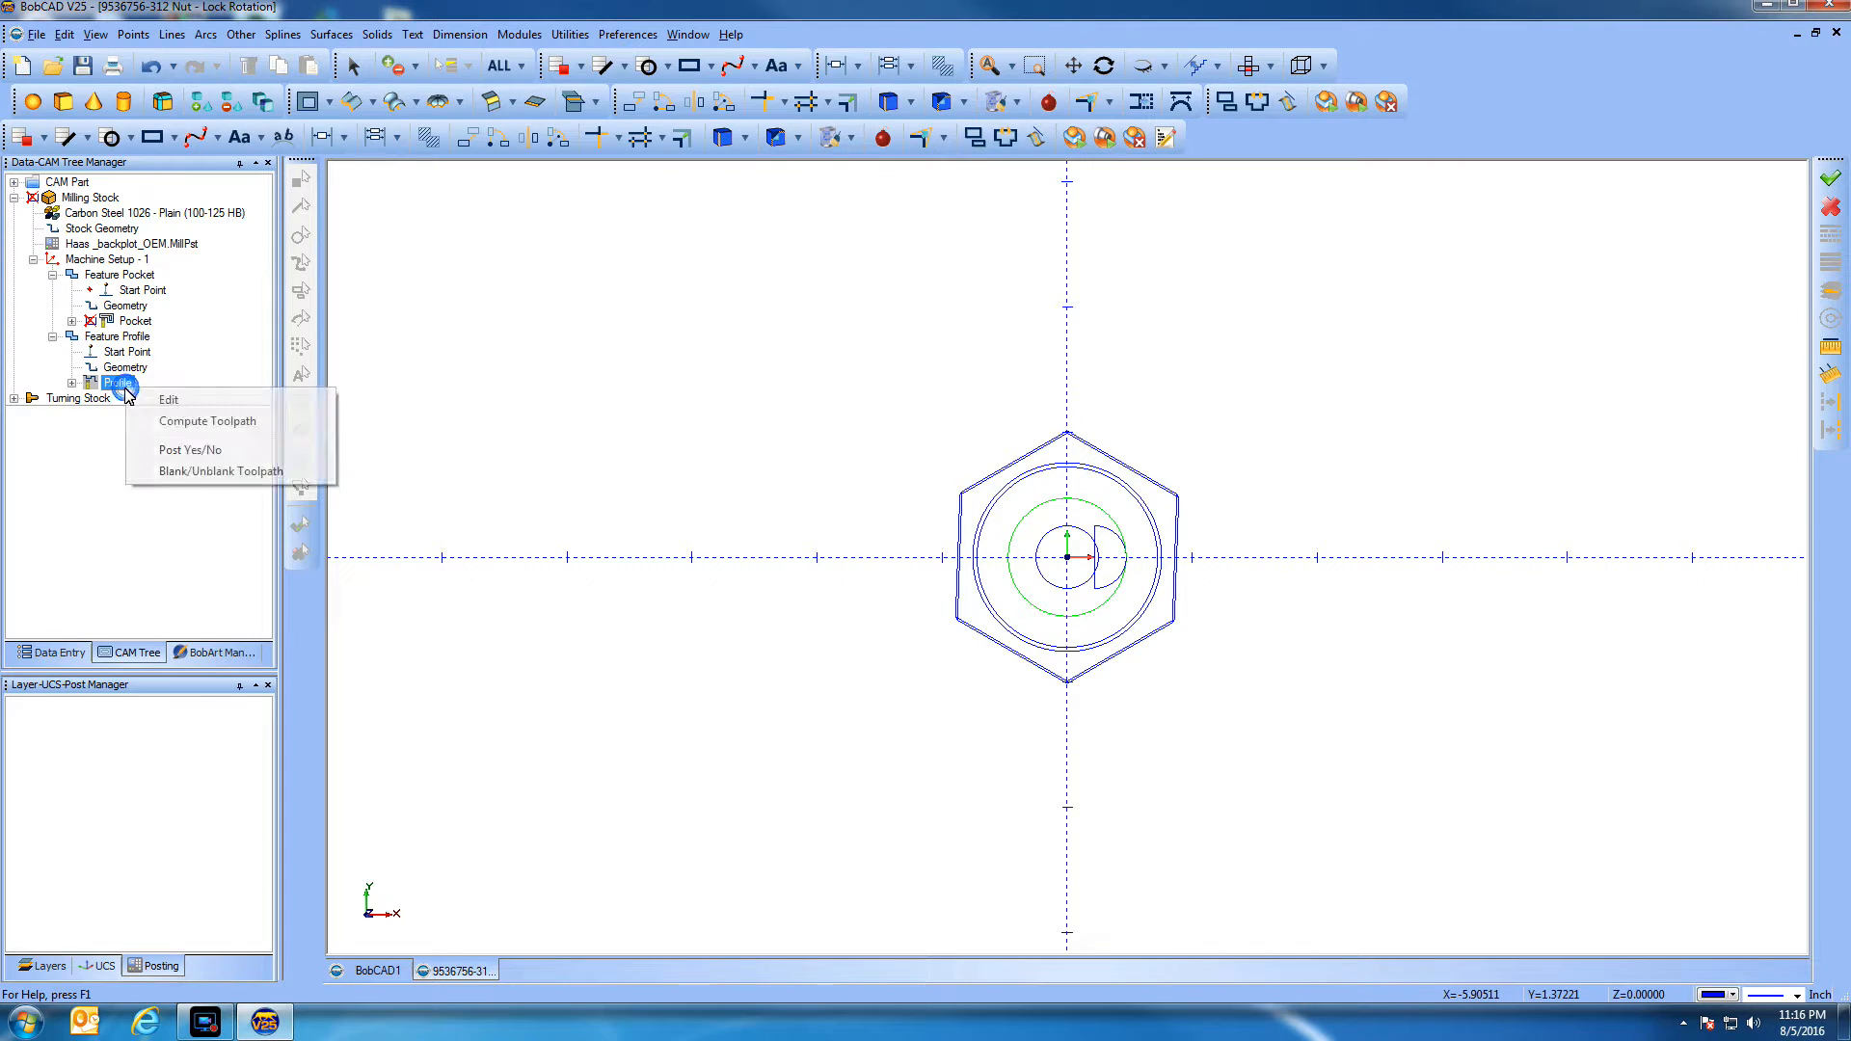
{"action": "left_click", "coordinate": [170, 470]}
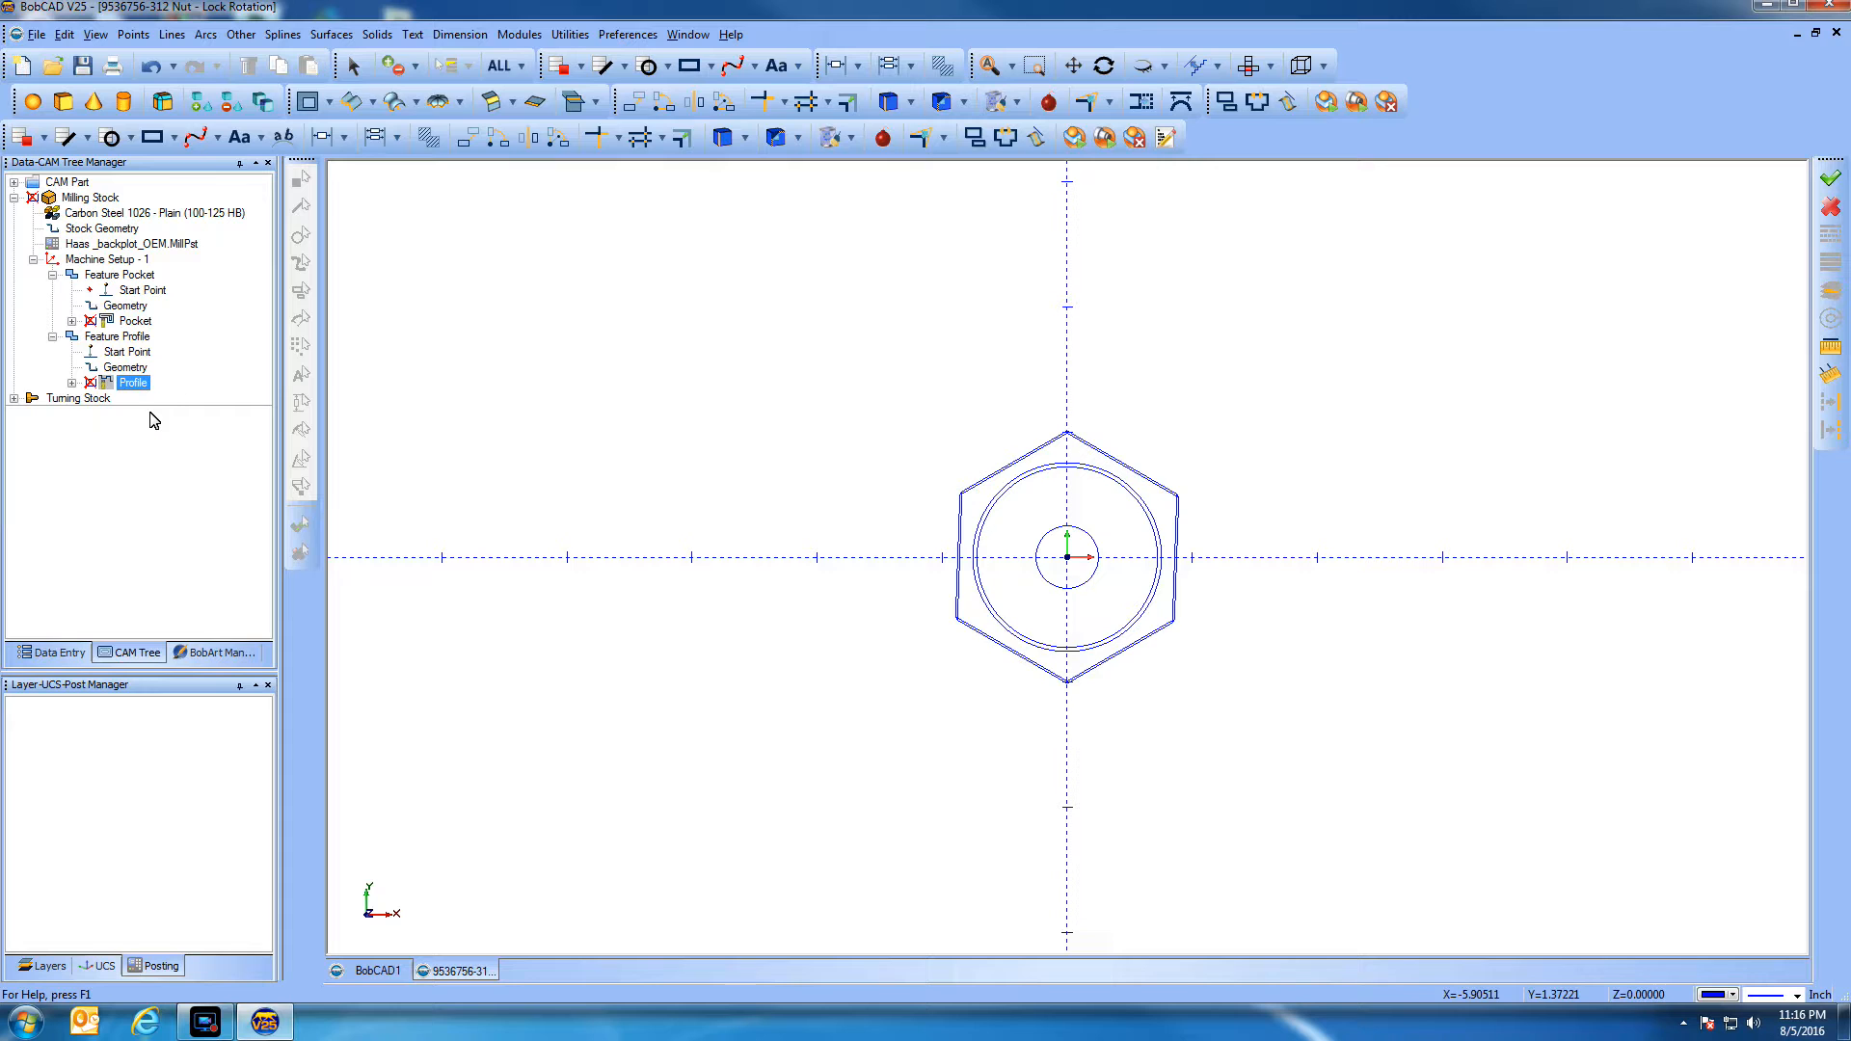
{"action": "left_click", "coordinate": [93, 262]}
{"action": "right_click", "coordinate": [93, 262]}
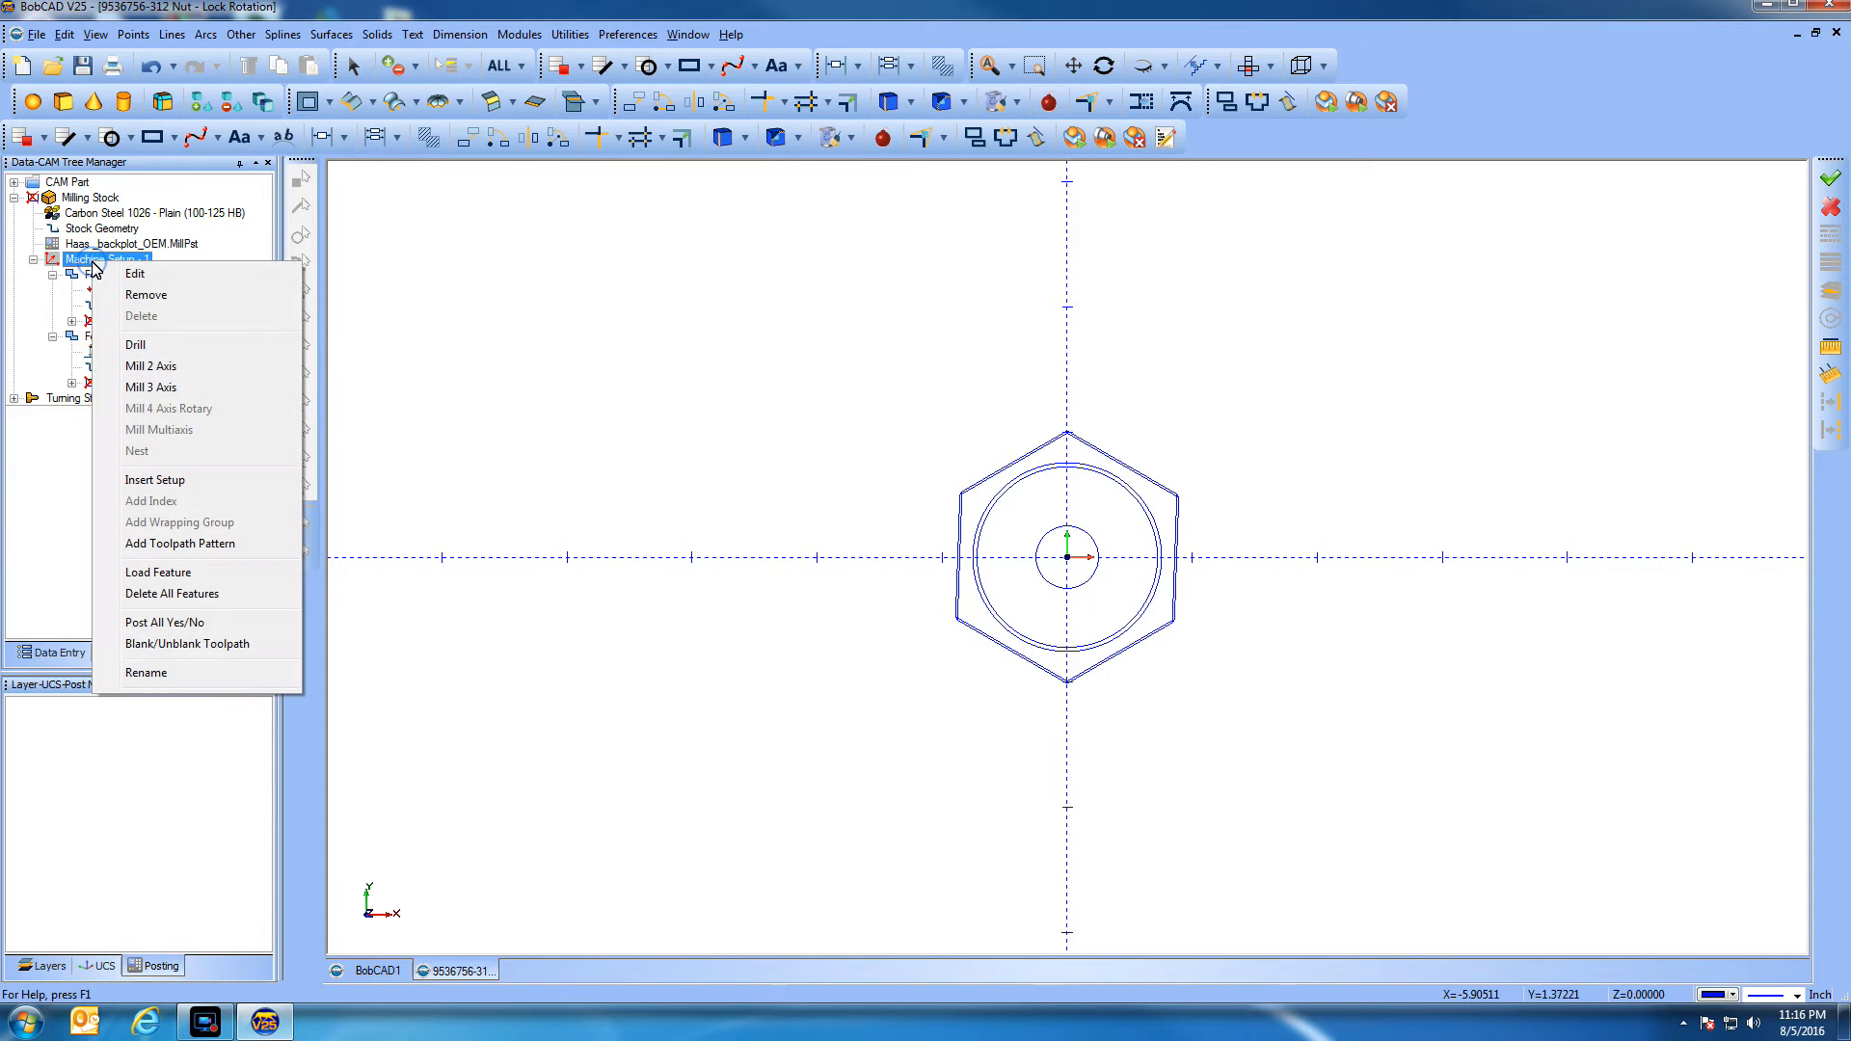
{"action": "left_click", "coordinate": [143, 367]}
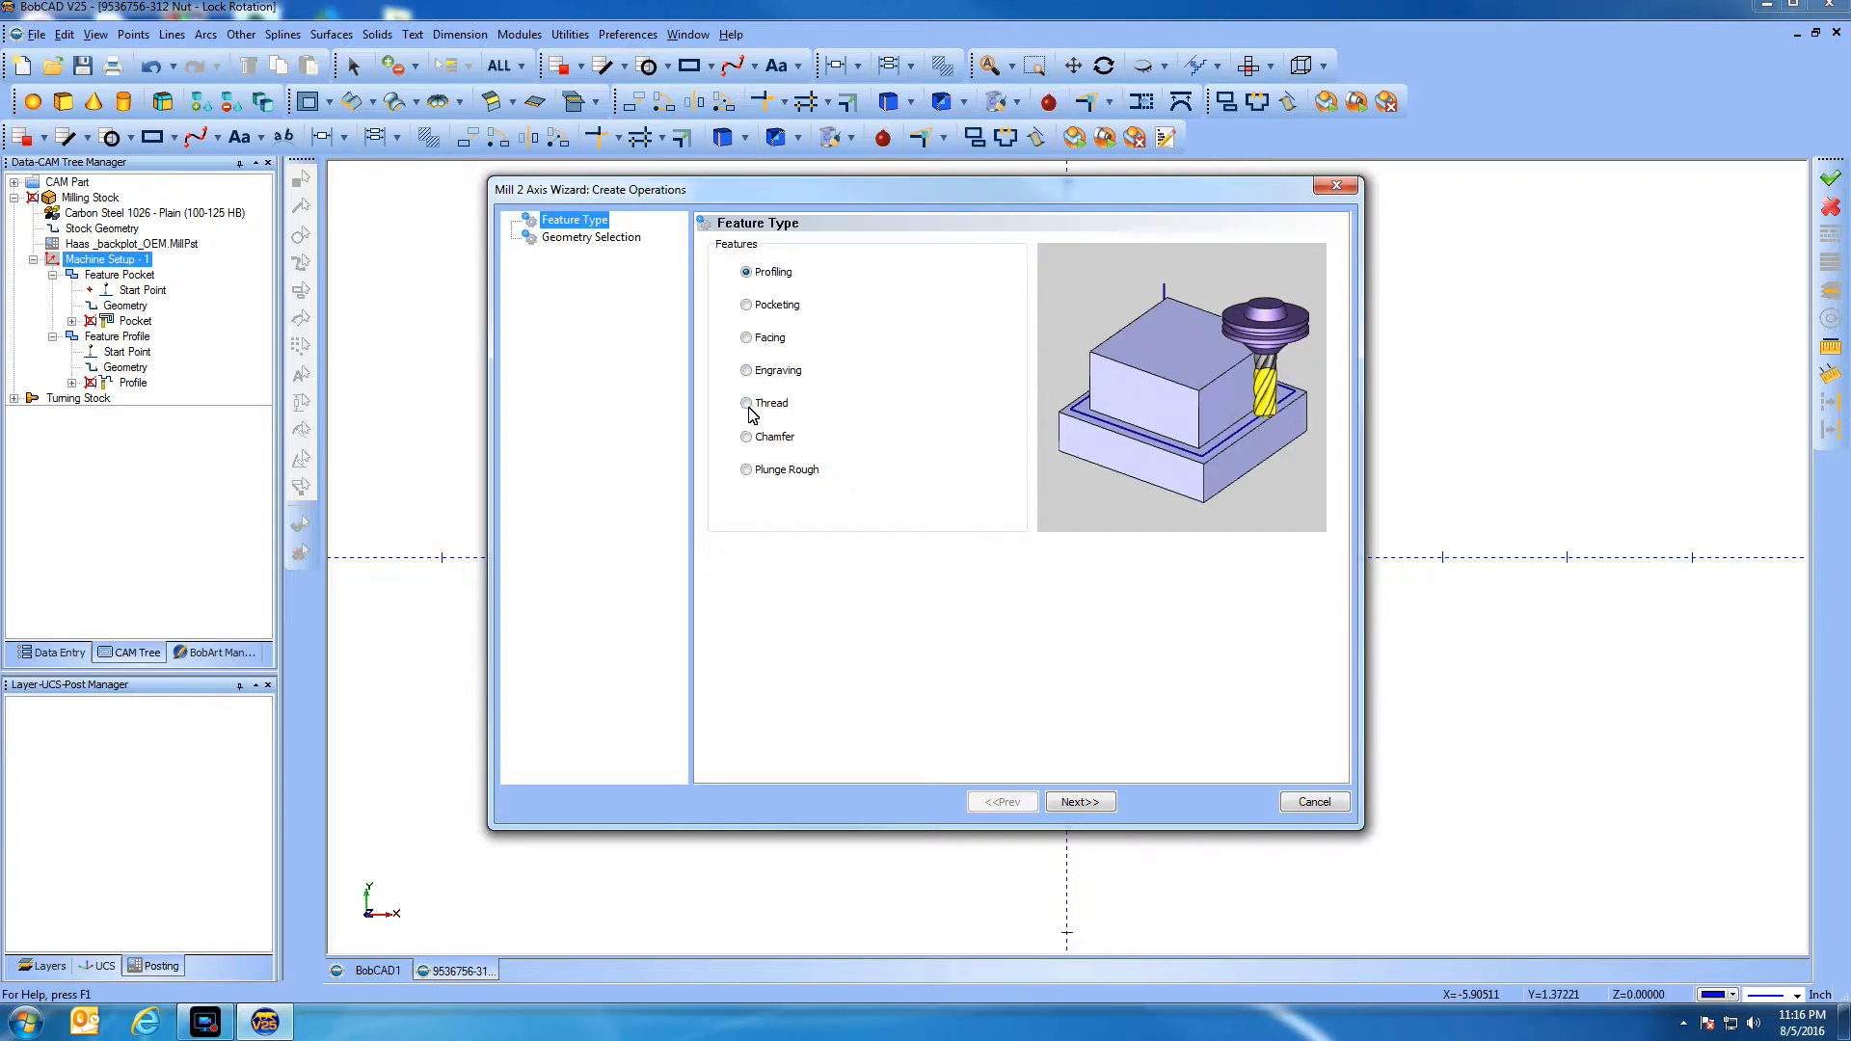
{"action": "left_click", "coordinate": [747, 405]}
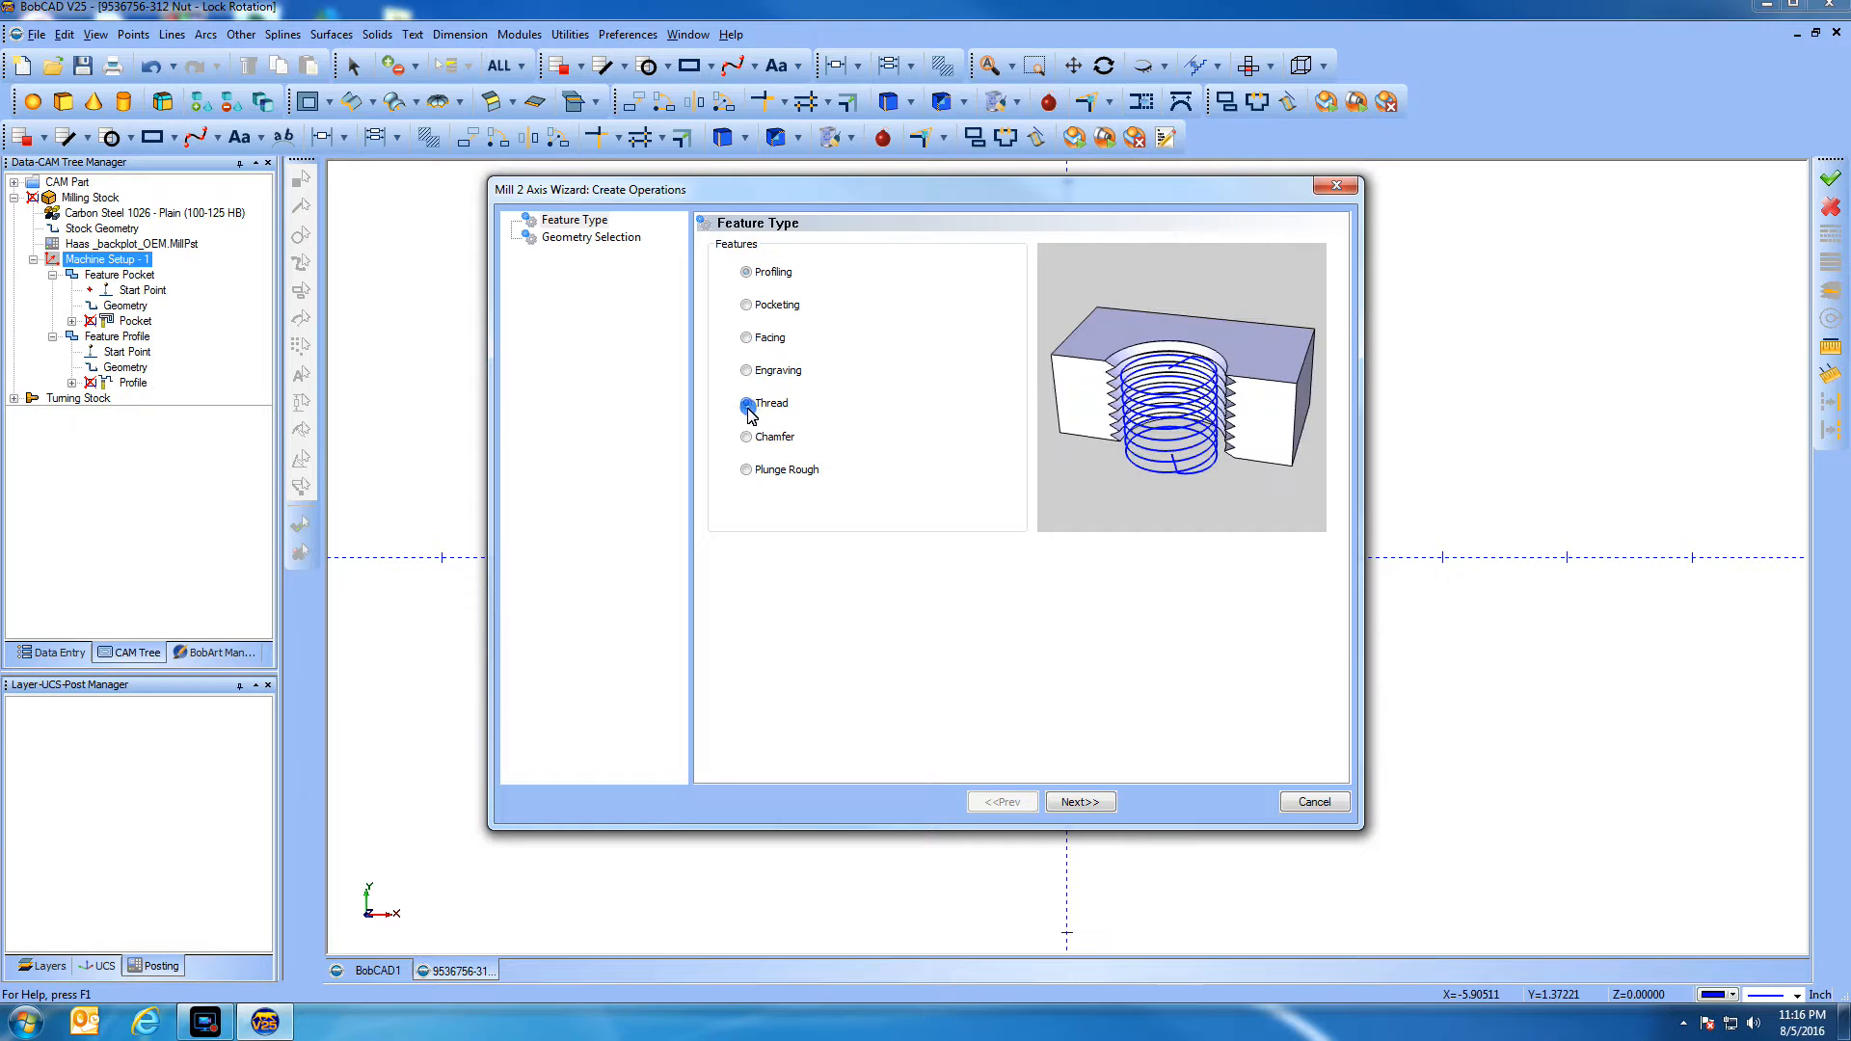
{"action": "left_click", "coordinate": [1075, 808]}
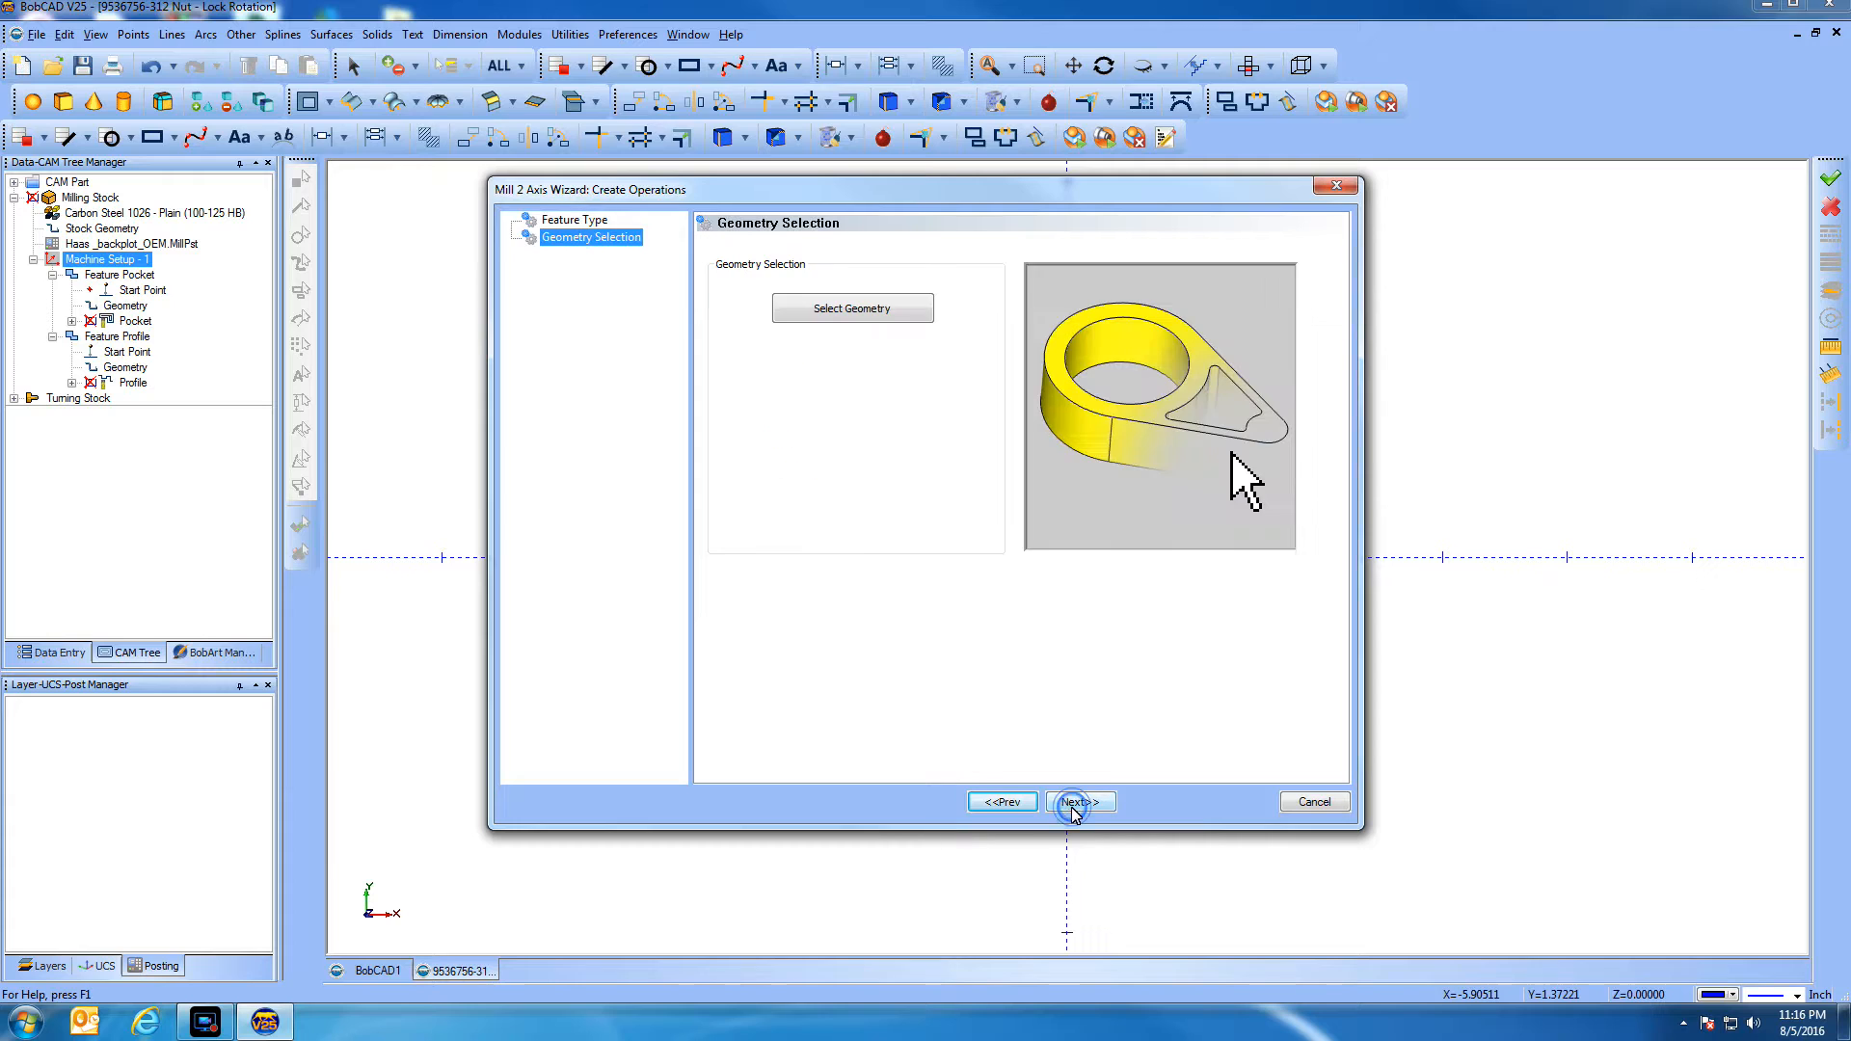
Select the center point at the part origin as the thread feature's geometry
{"action": "left_click", "coordinate": [893, 323]}
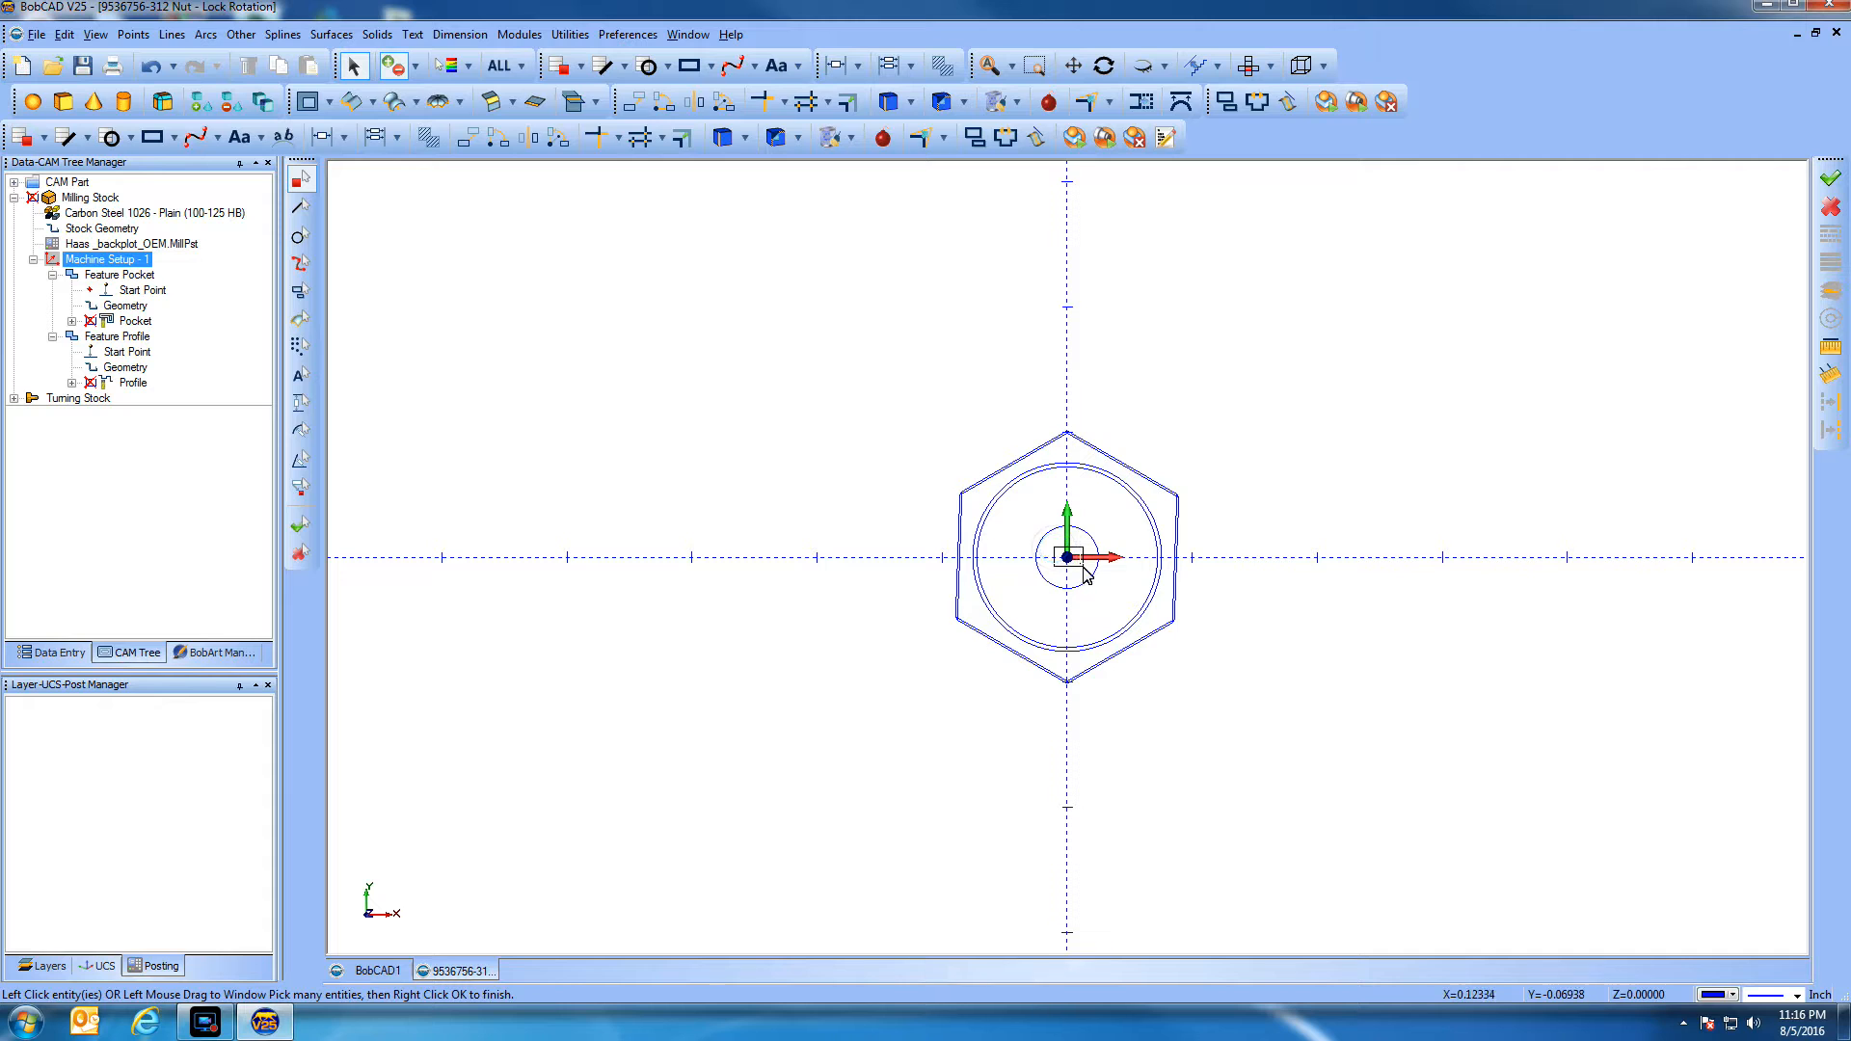
{"action": "right_click", "coordinate": [1210, 353]}
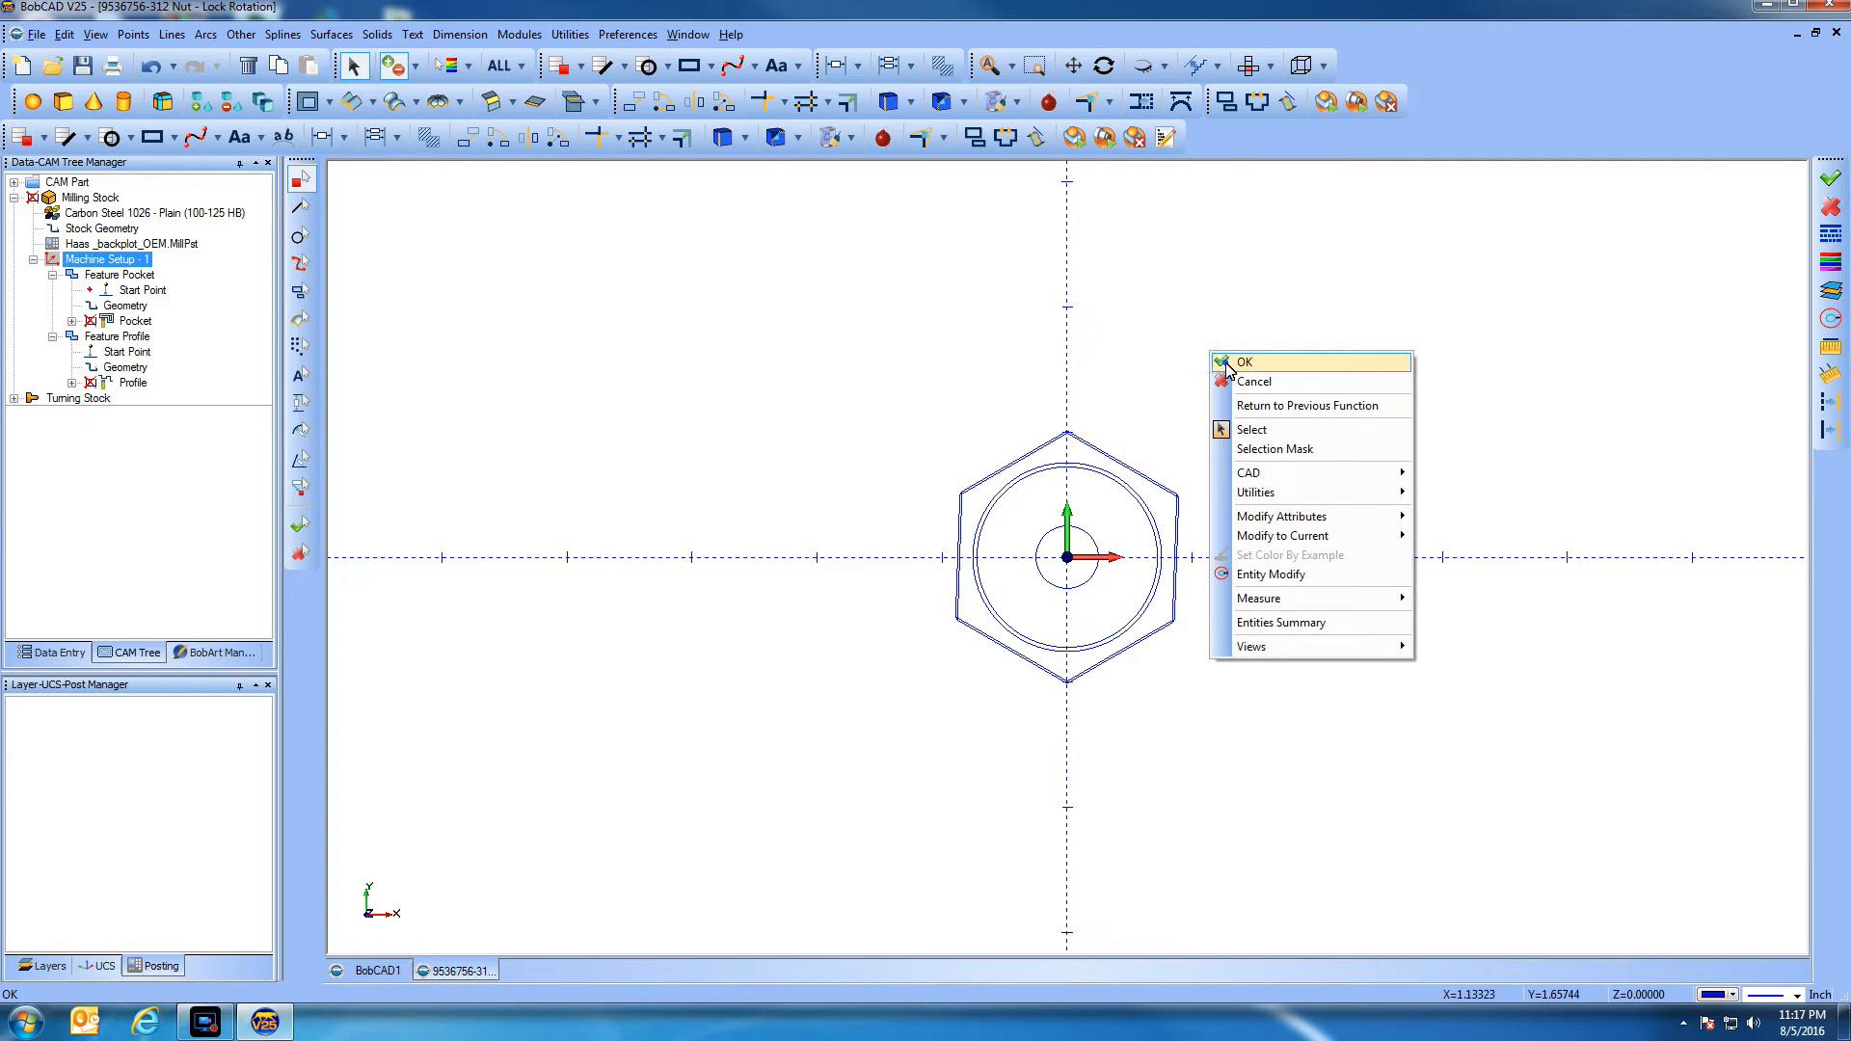
{"action": "left_click", "coordinate": [1225, 361]}
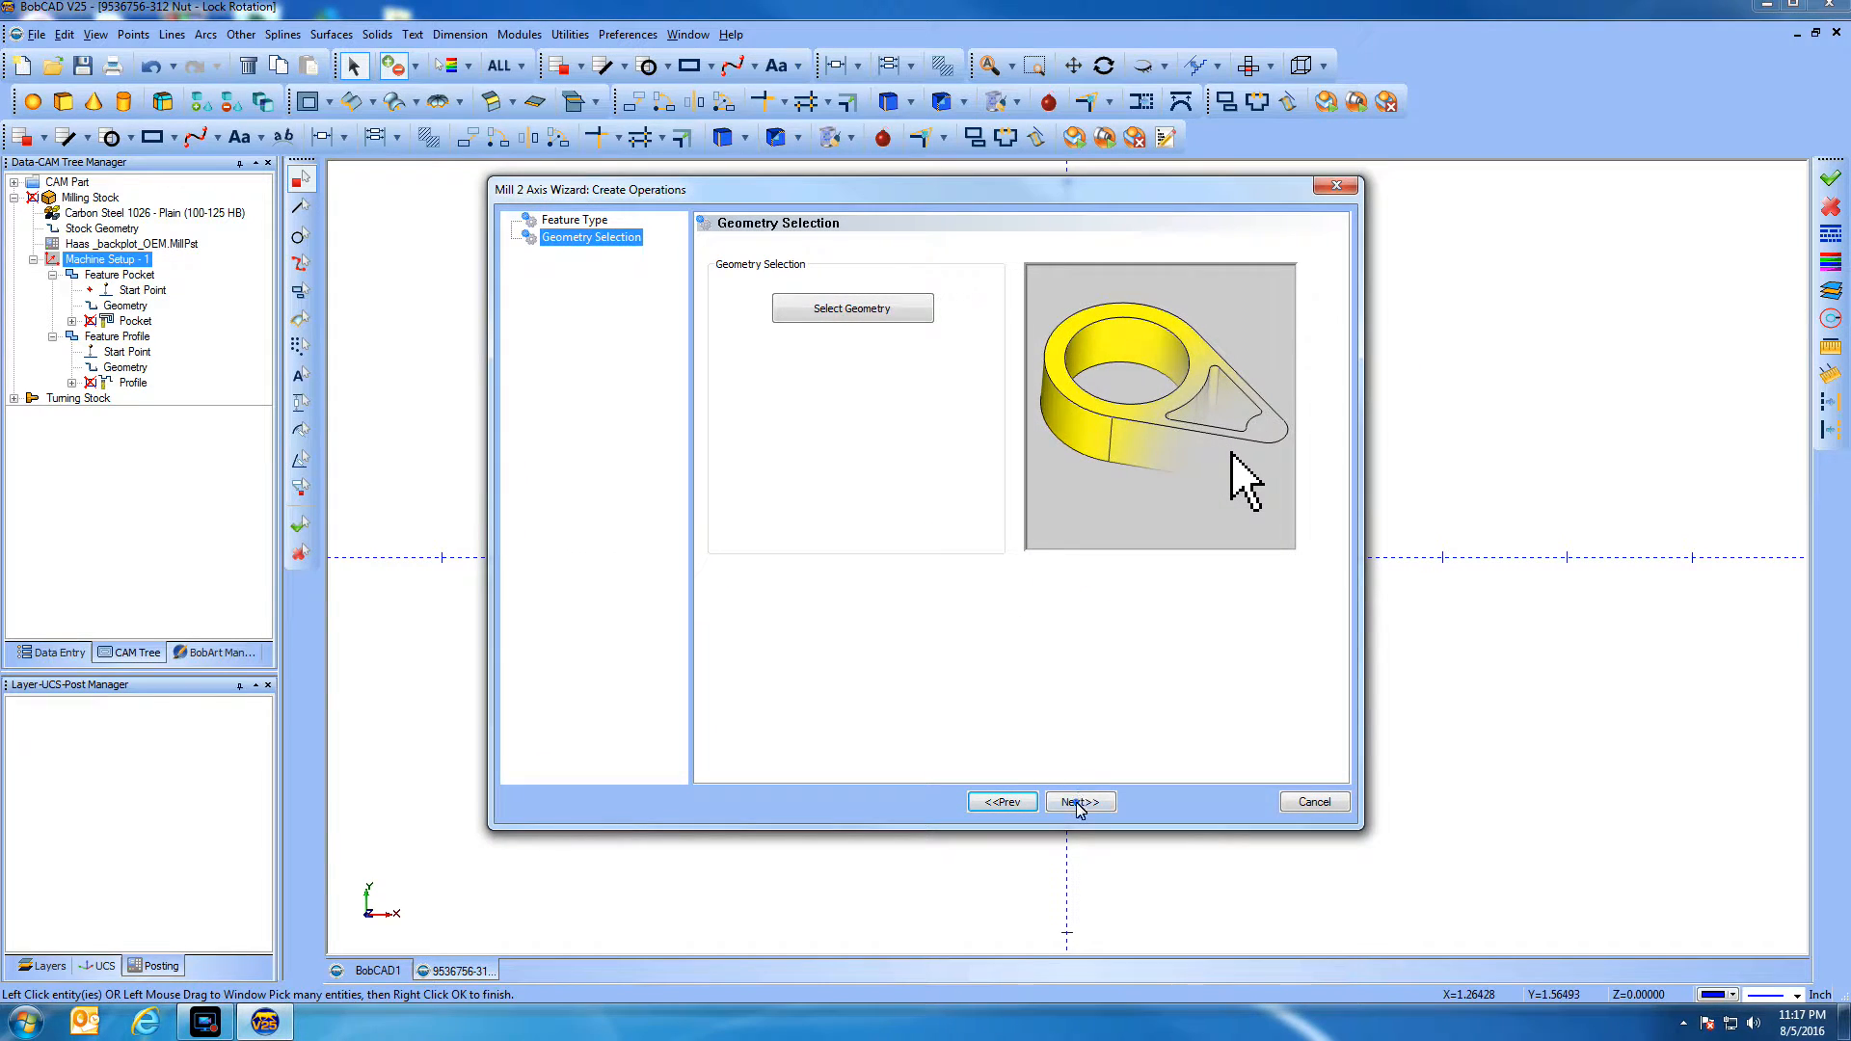
Add the carbide 5/8-18 UN thread mill from the tool library to the thread feature's tool crib
{"action": "left_click", "coordinate": [1076, 804]}
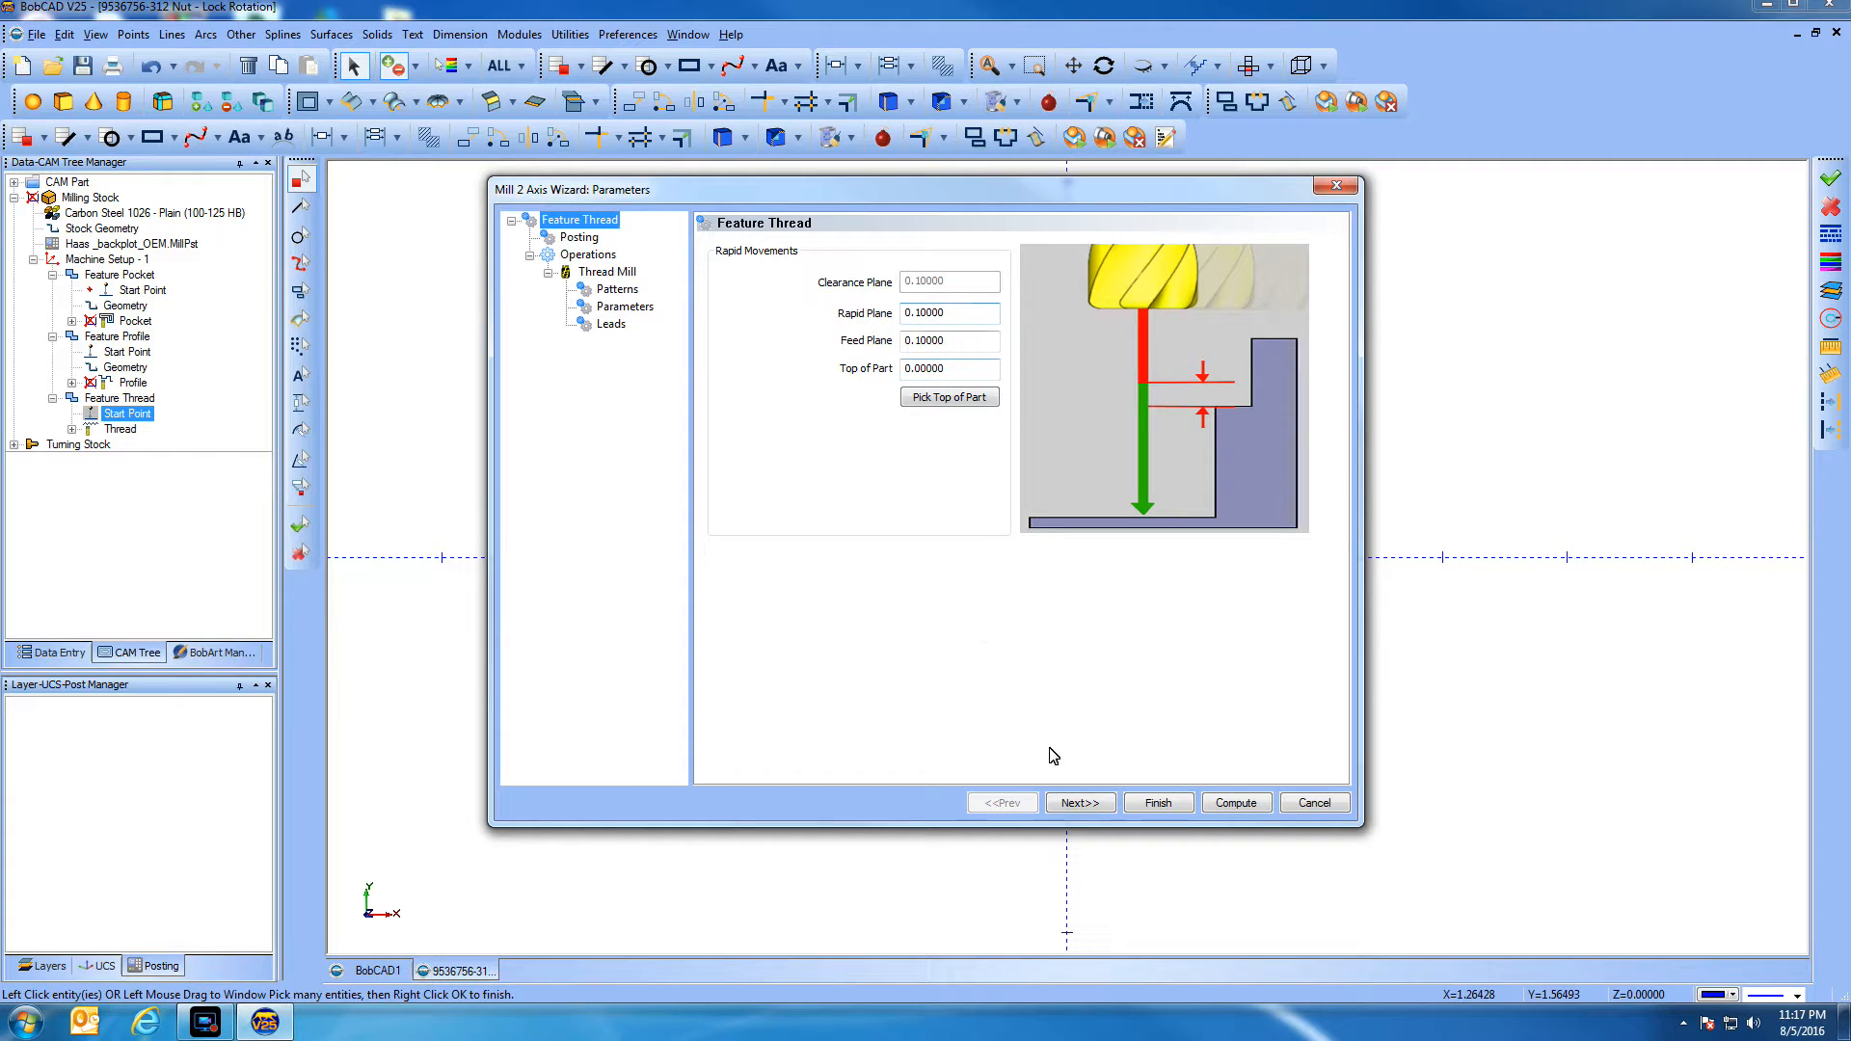
{"action": "left_click", "coordinate": [1081, 804]}
{"action": "left_click", "coordinate": [1081, 804]}
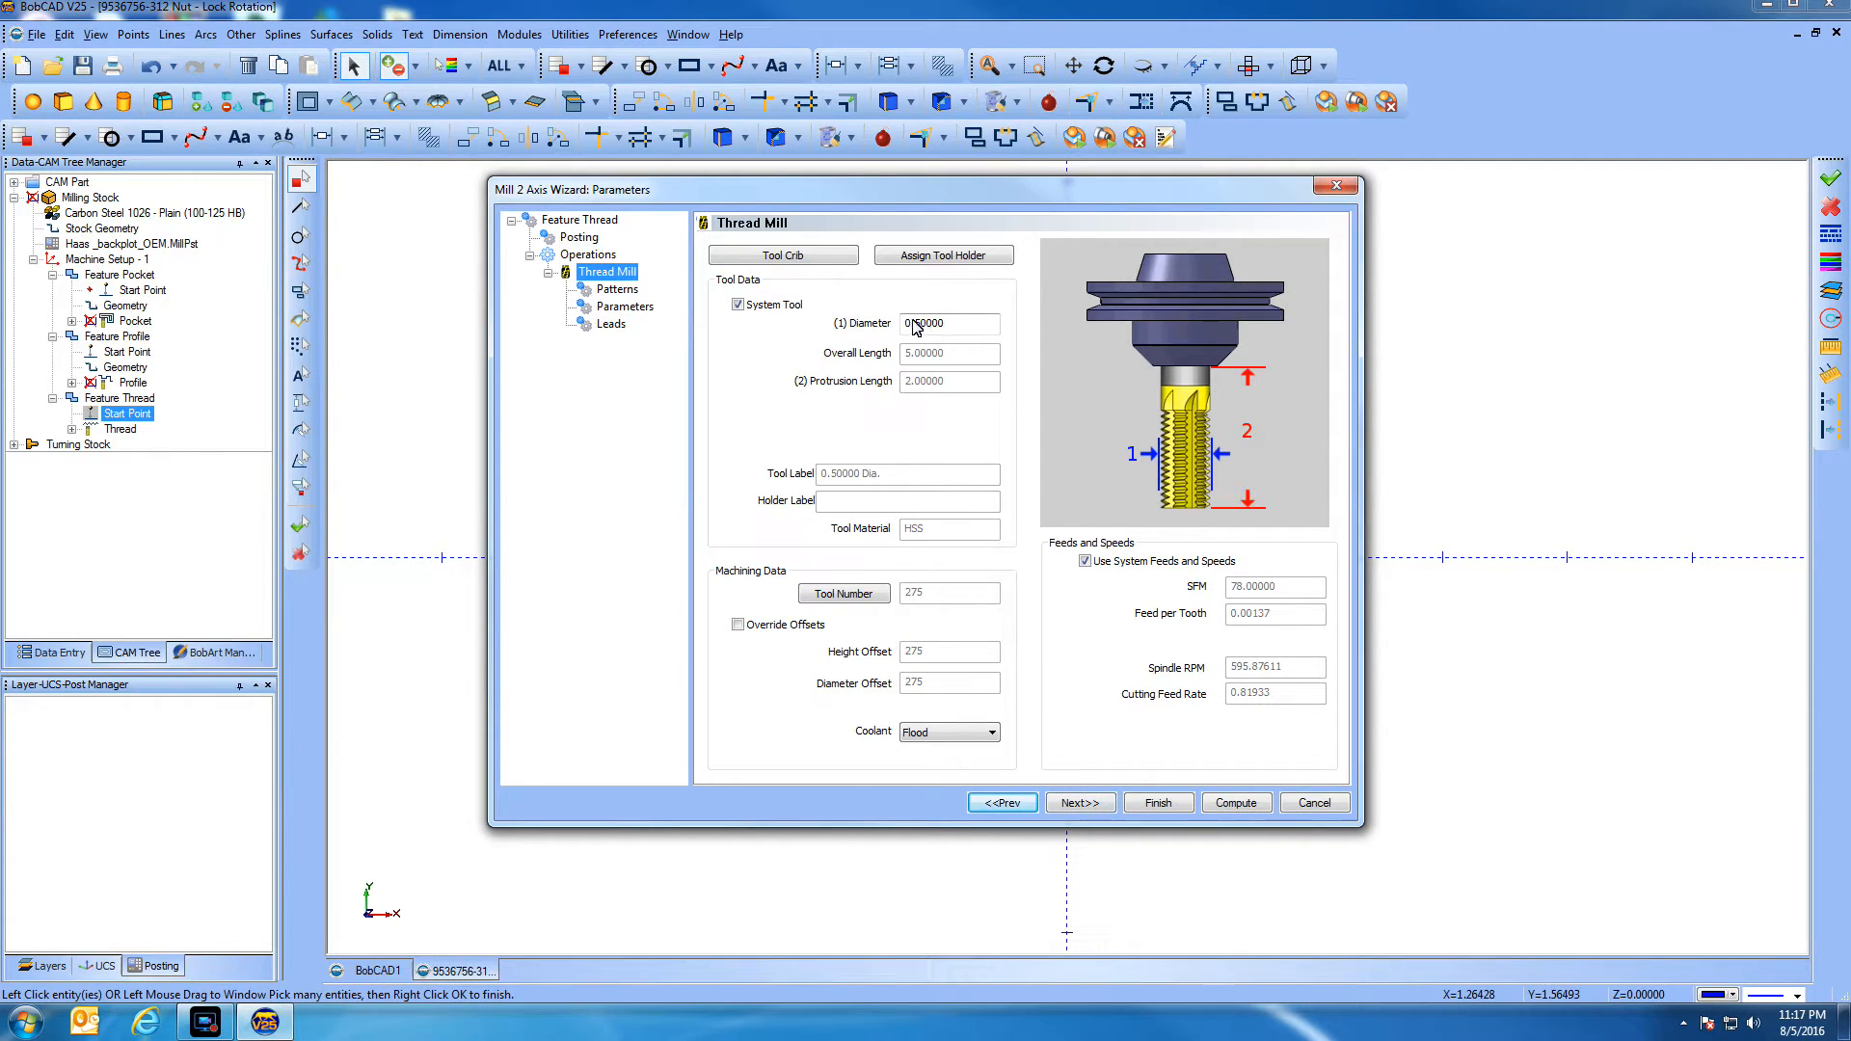
{"action": "left_click", "coordinate": [797, 256]}
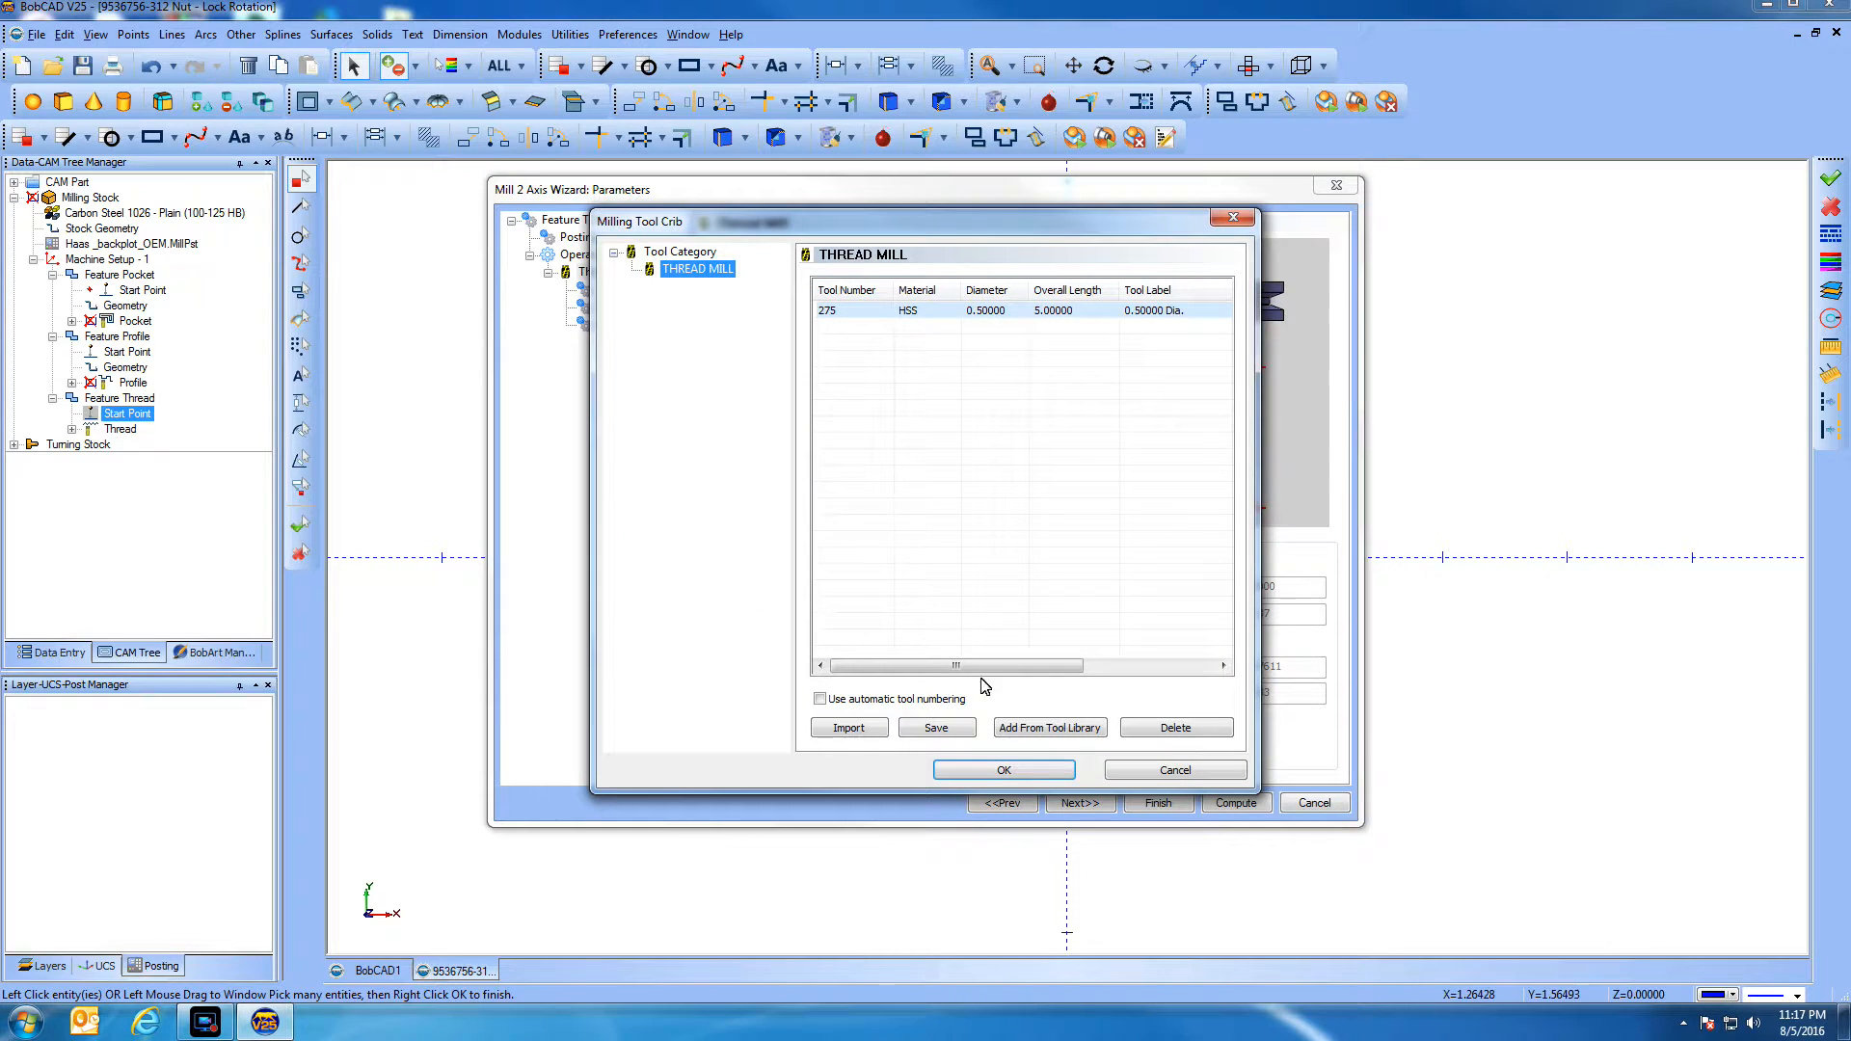
{"action": "left_click", "coordinate": [1027, 730]}
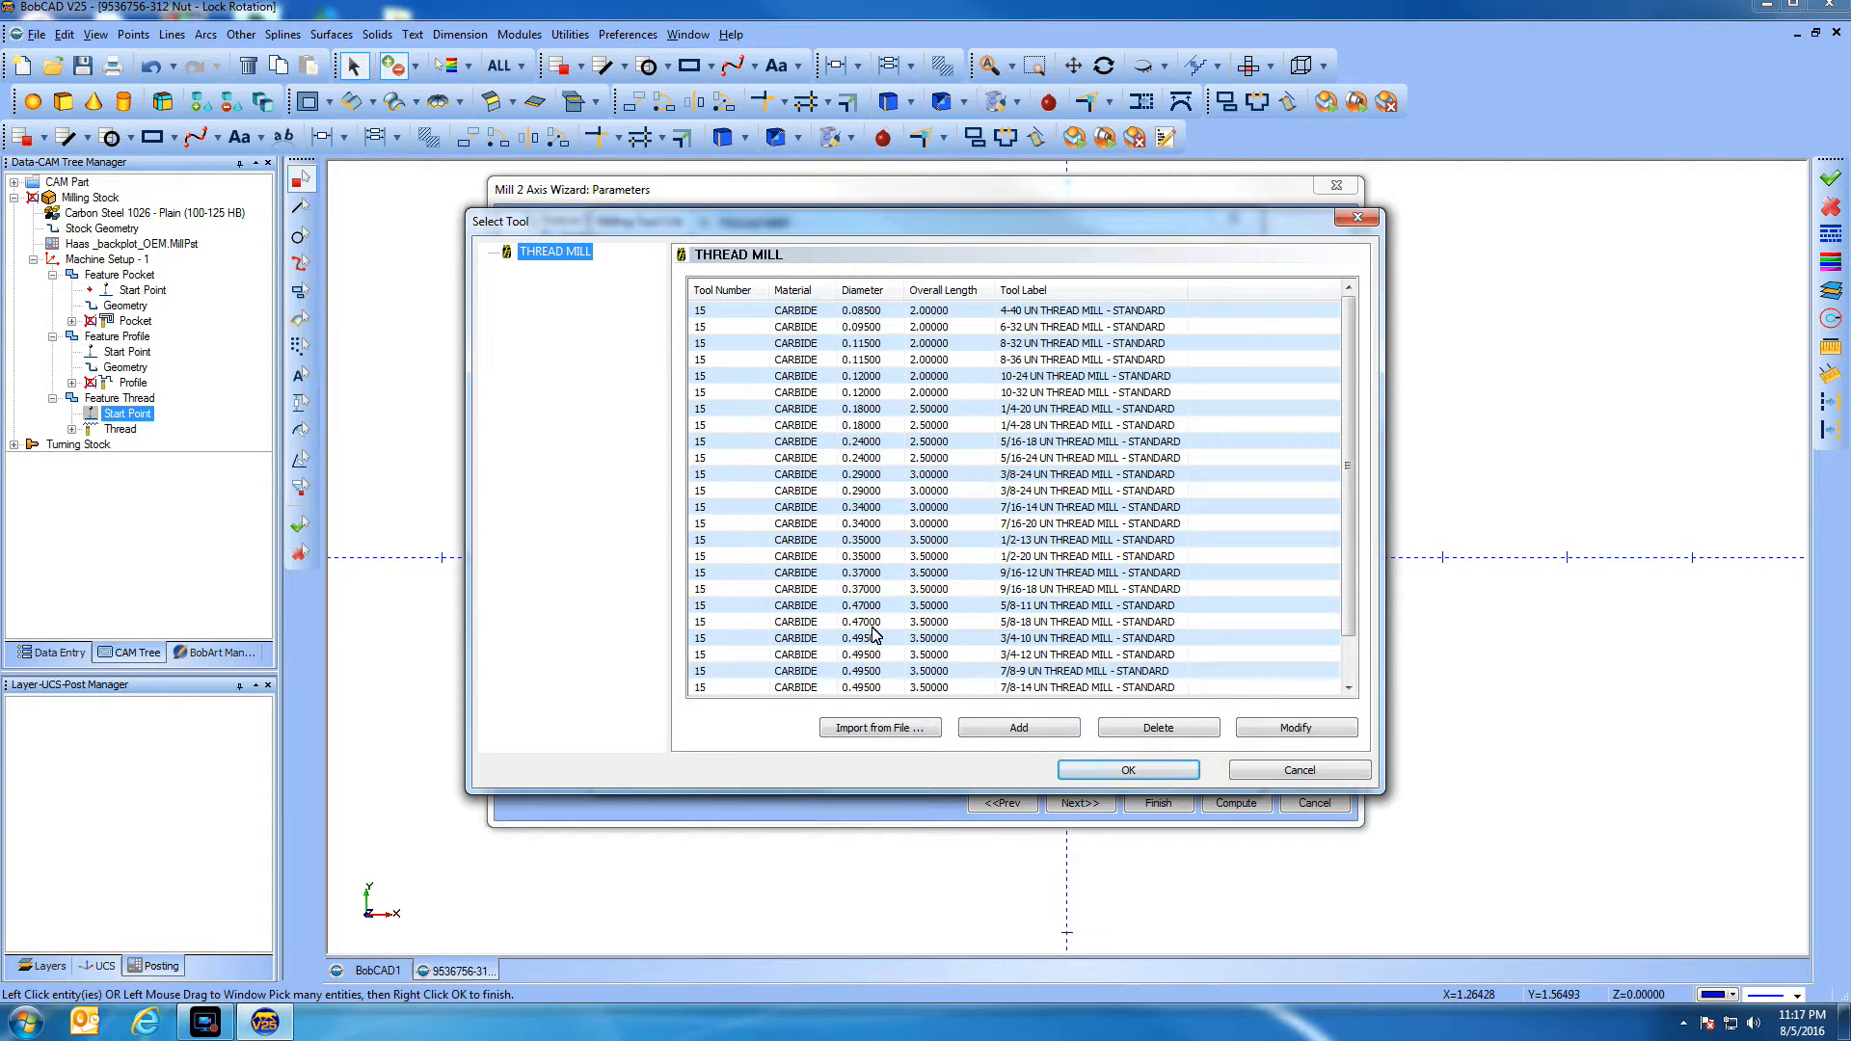
{"action": "left_click", "coordinate": [722, 623]}
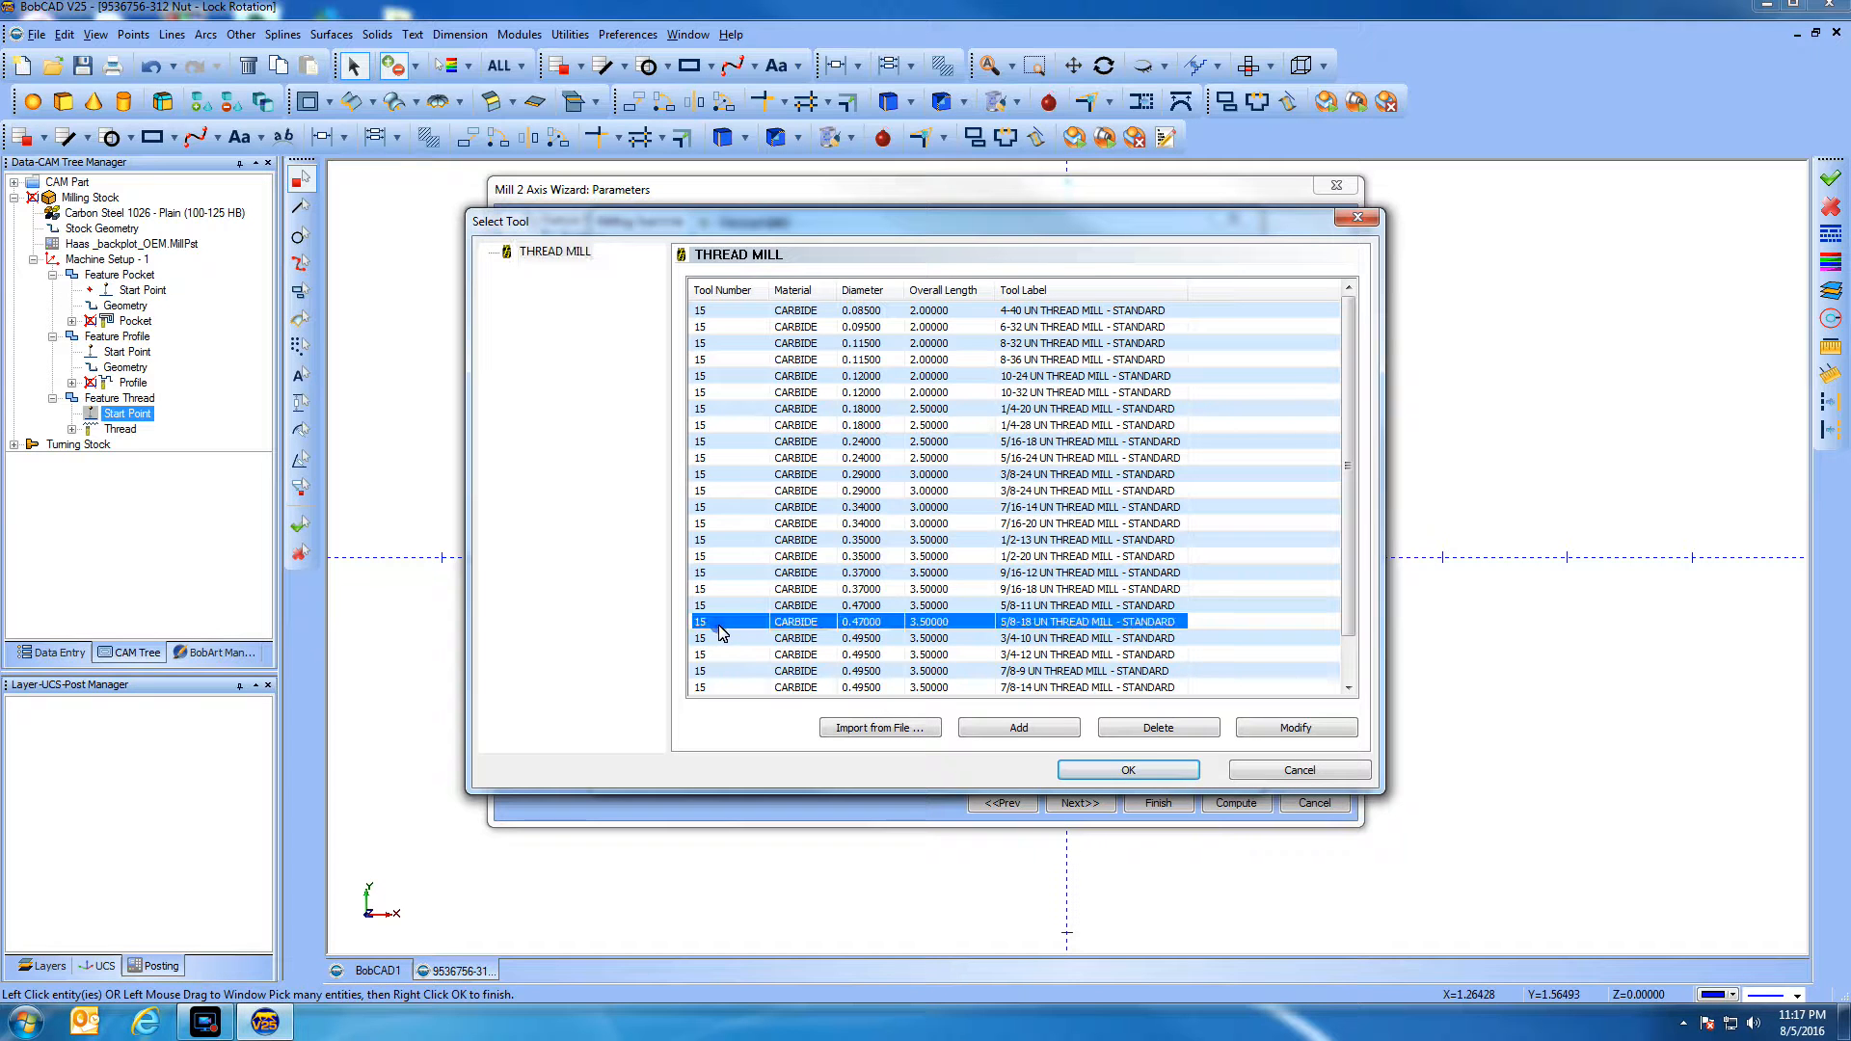
{"action": "left_click", "coordinate": [1075, 774]}
Assign tool number 4 to the 5/8-18 UN thread mill and use it for the thread operation
{"action": "left_click", "coordinate": [836, 329]}
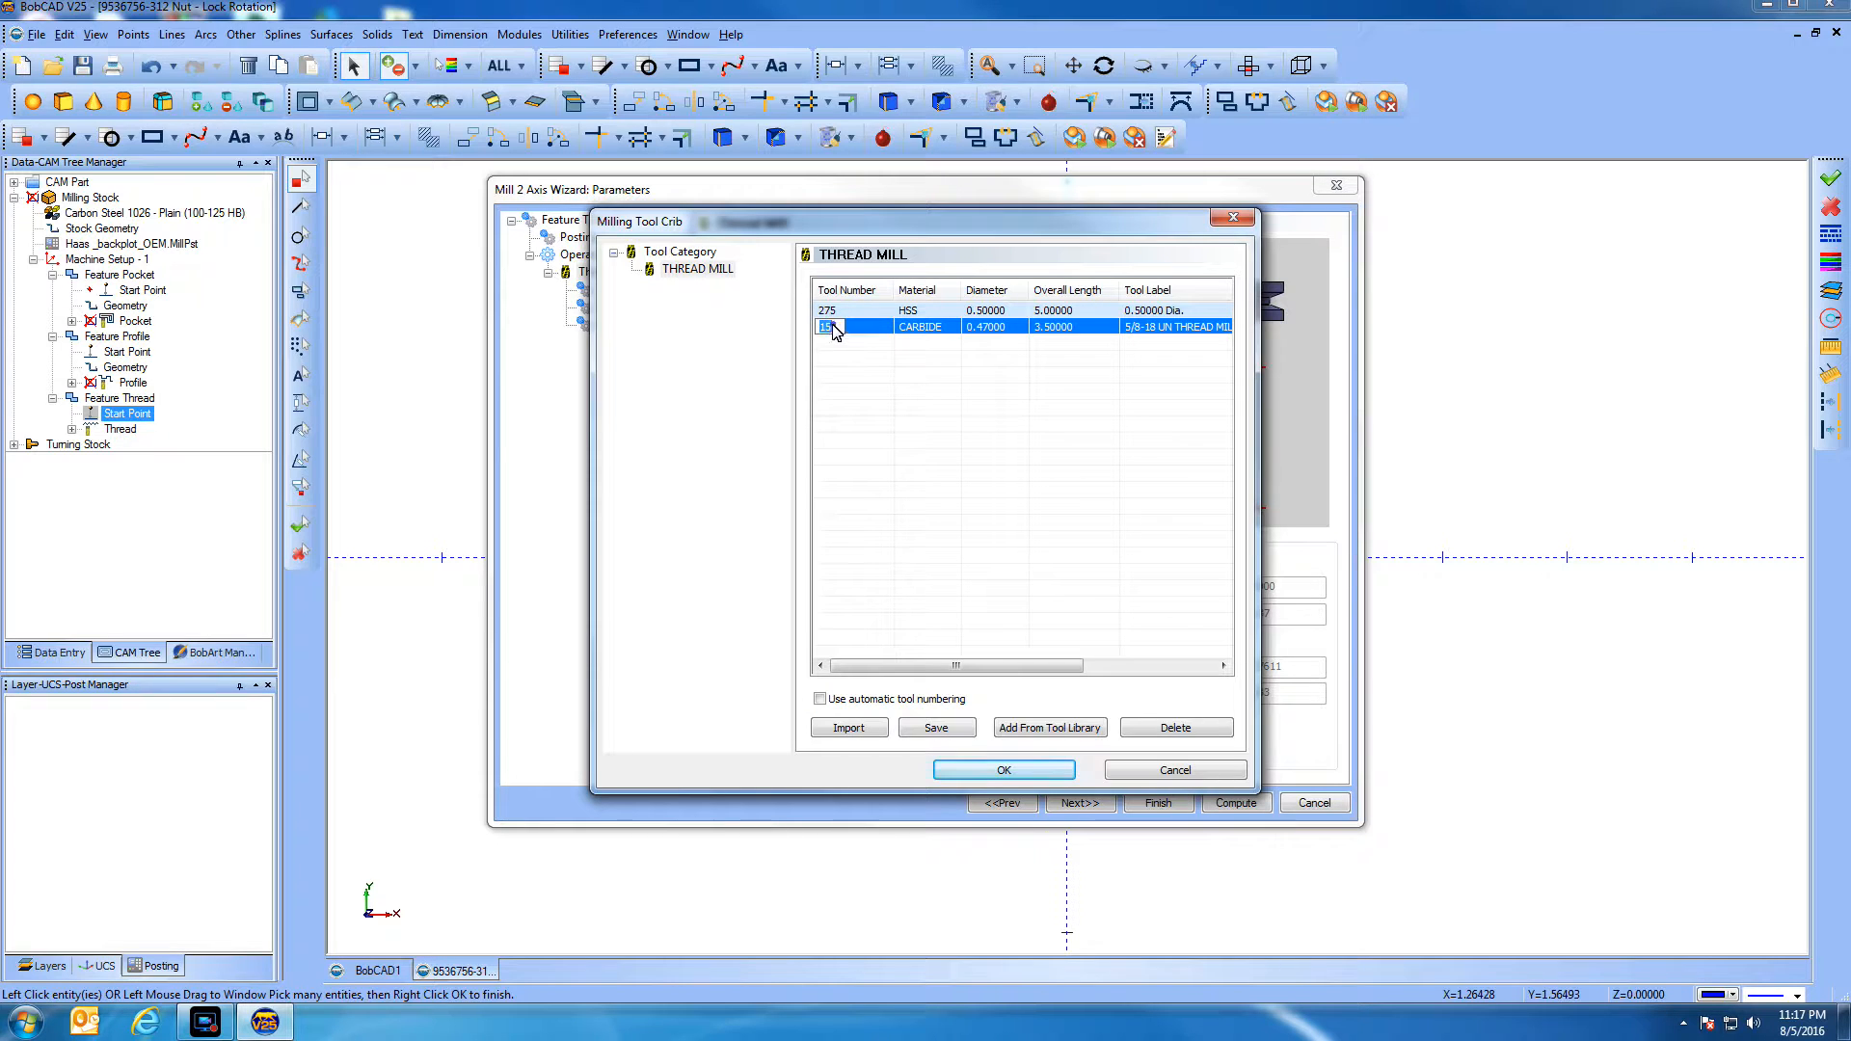
{"action": "type", "text": "4"}
{"action": "left_click", "coordinate": [826, 330]}
{"action": "left_click", "coordinate": [979, 773]}
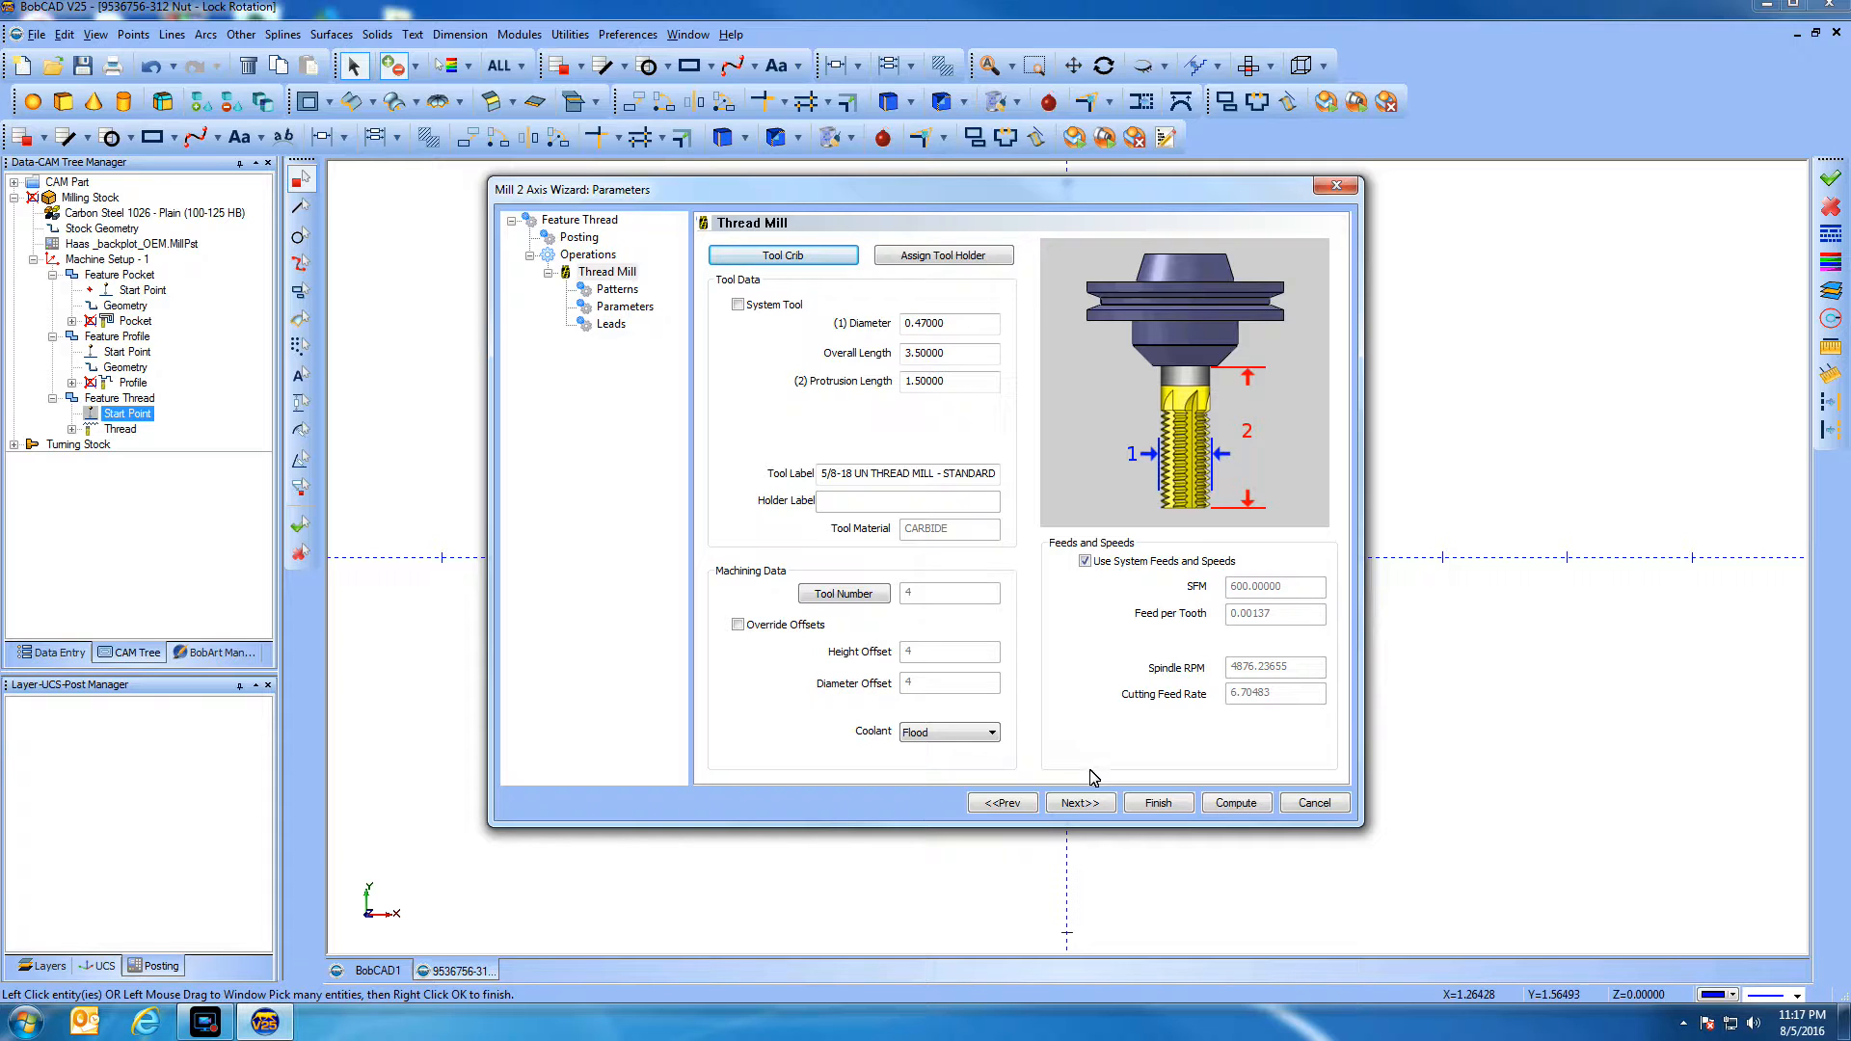
Set the thread milling pattern to Bottom Up and the thread type to Inside
{"action": "left_click", "coordinate": [1078, 803]}
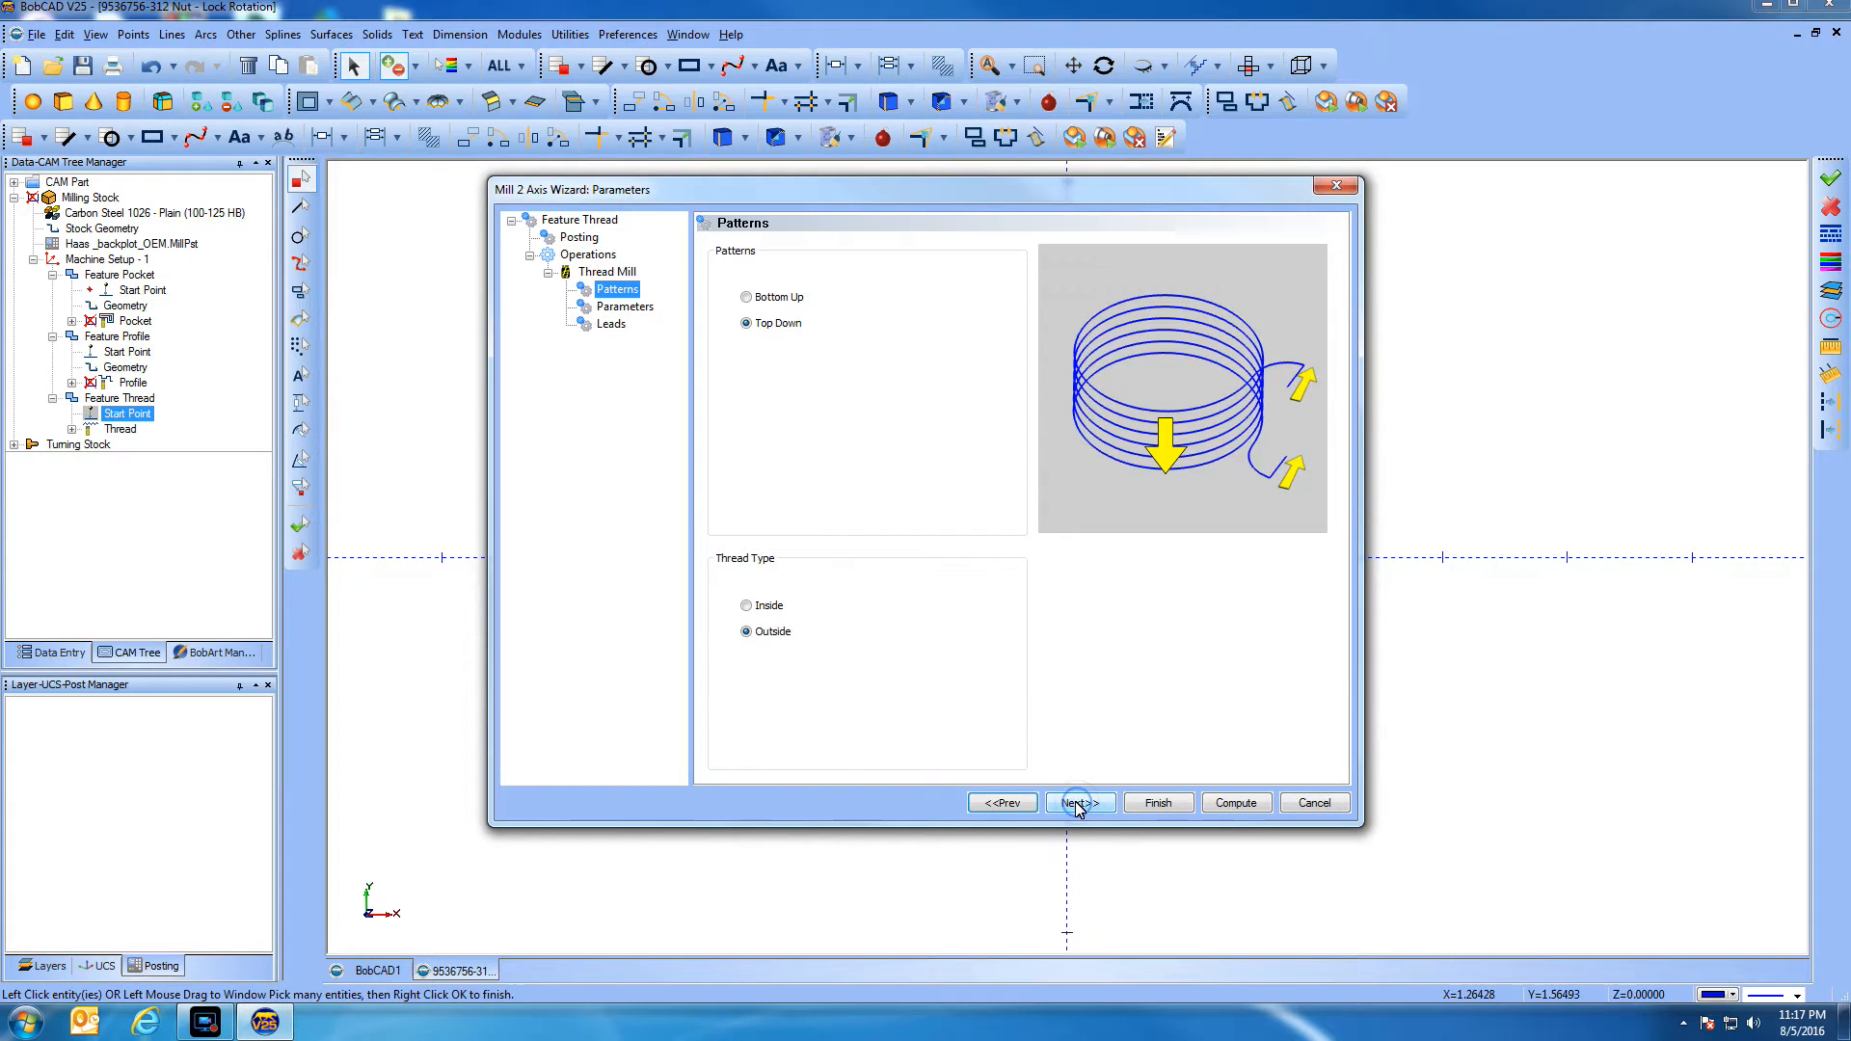
{"action": "left_click", "coordinate": [747, 298]}
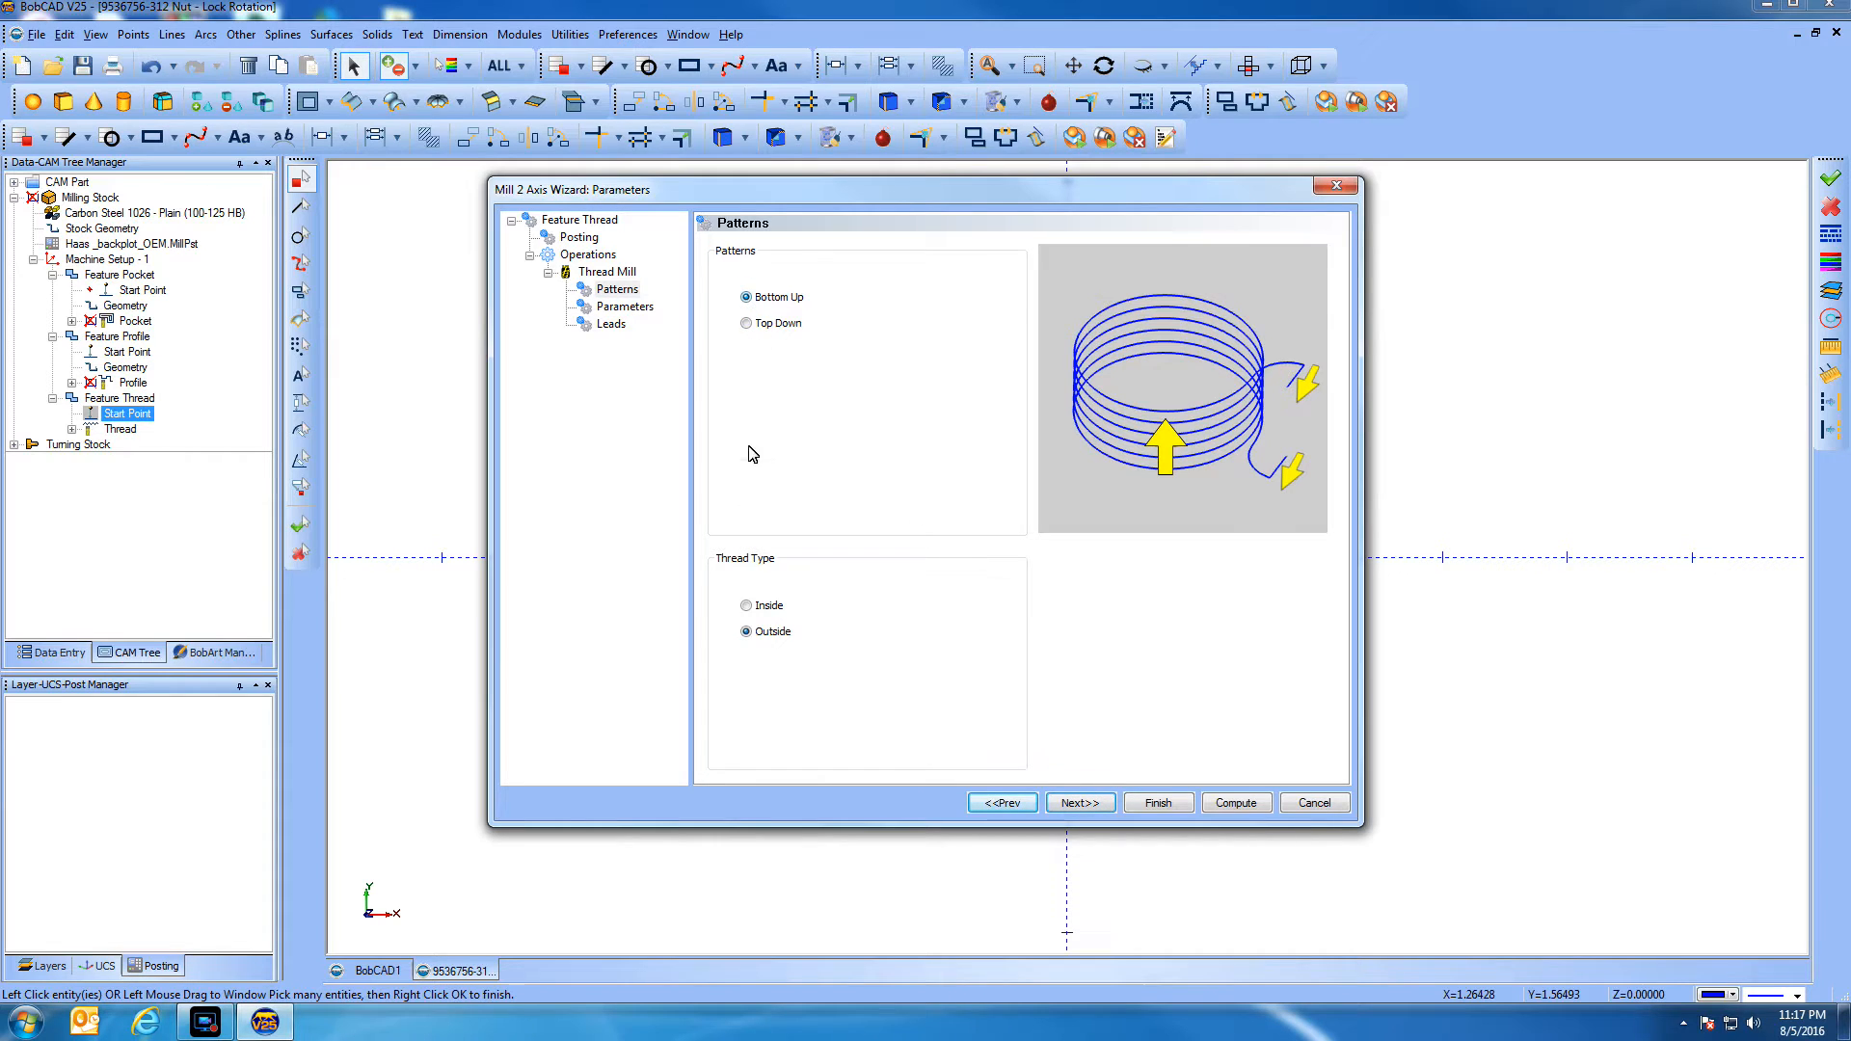
{"action": "left_click", "coordinate": [748, 606]}
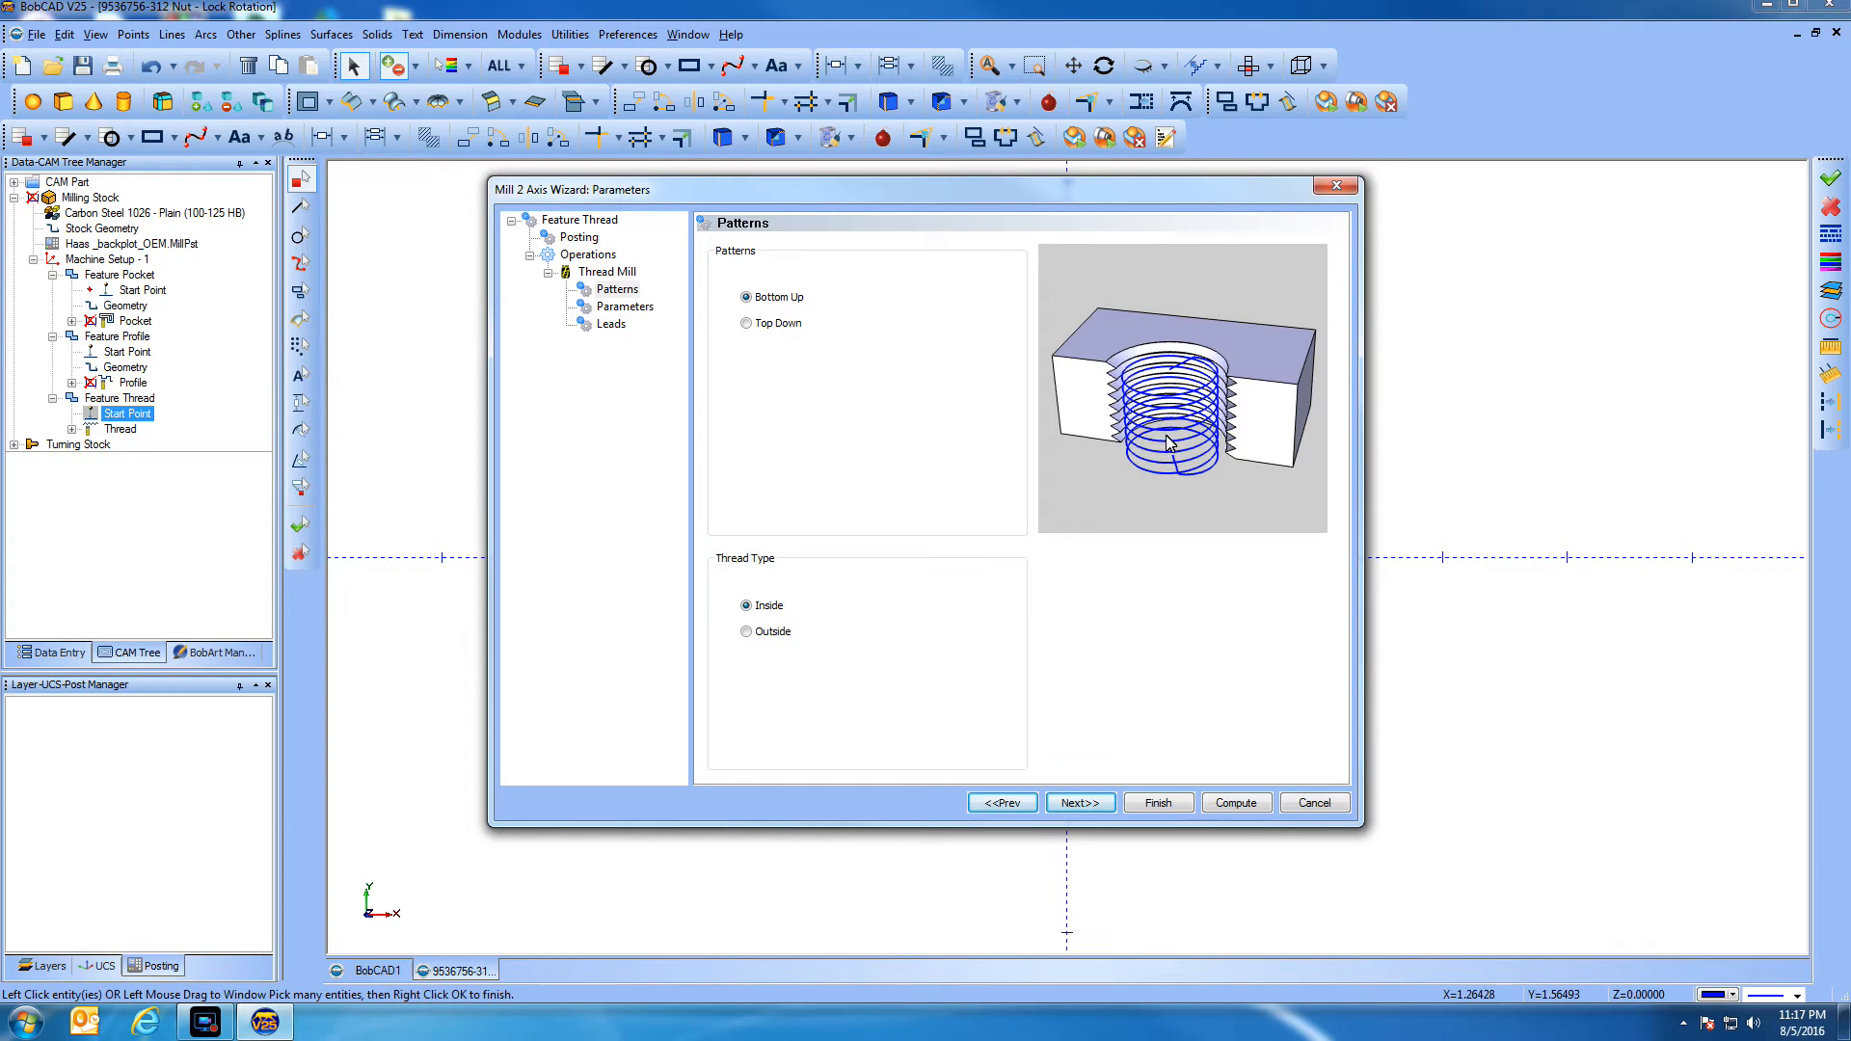
Set the thread diameter to 1.5, the thread height to 0.044 and the depth to 0.620
{"action": "left_click", "coordinate": [1082, 803]}
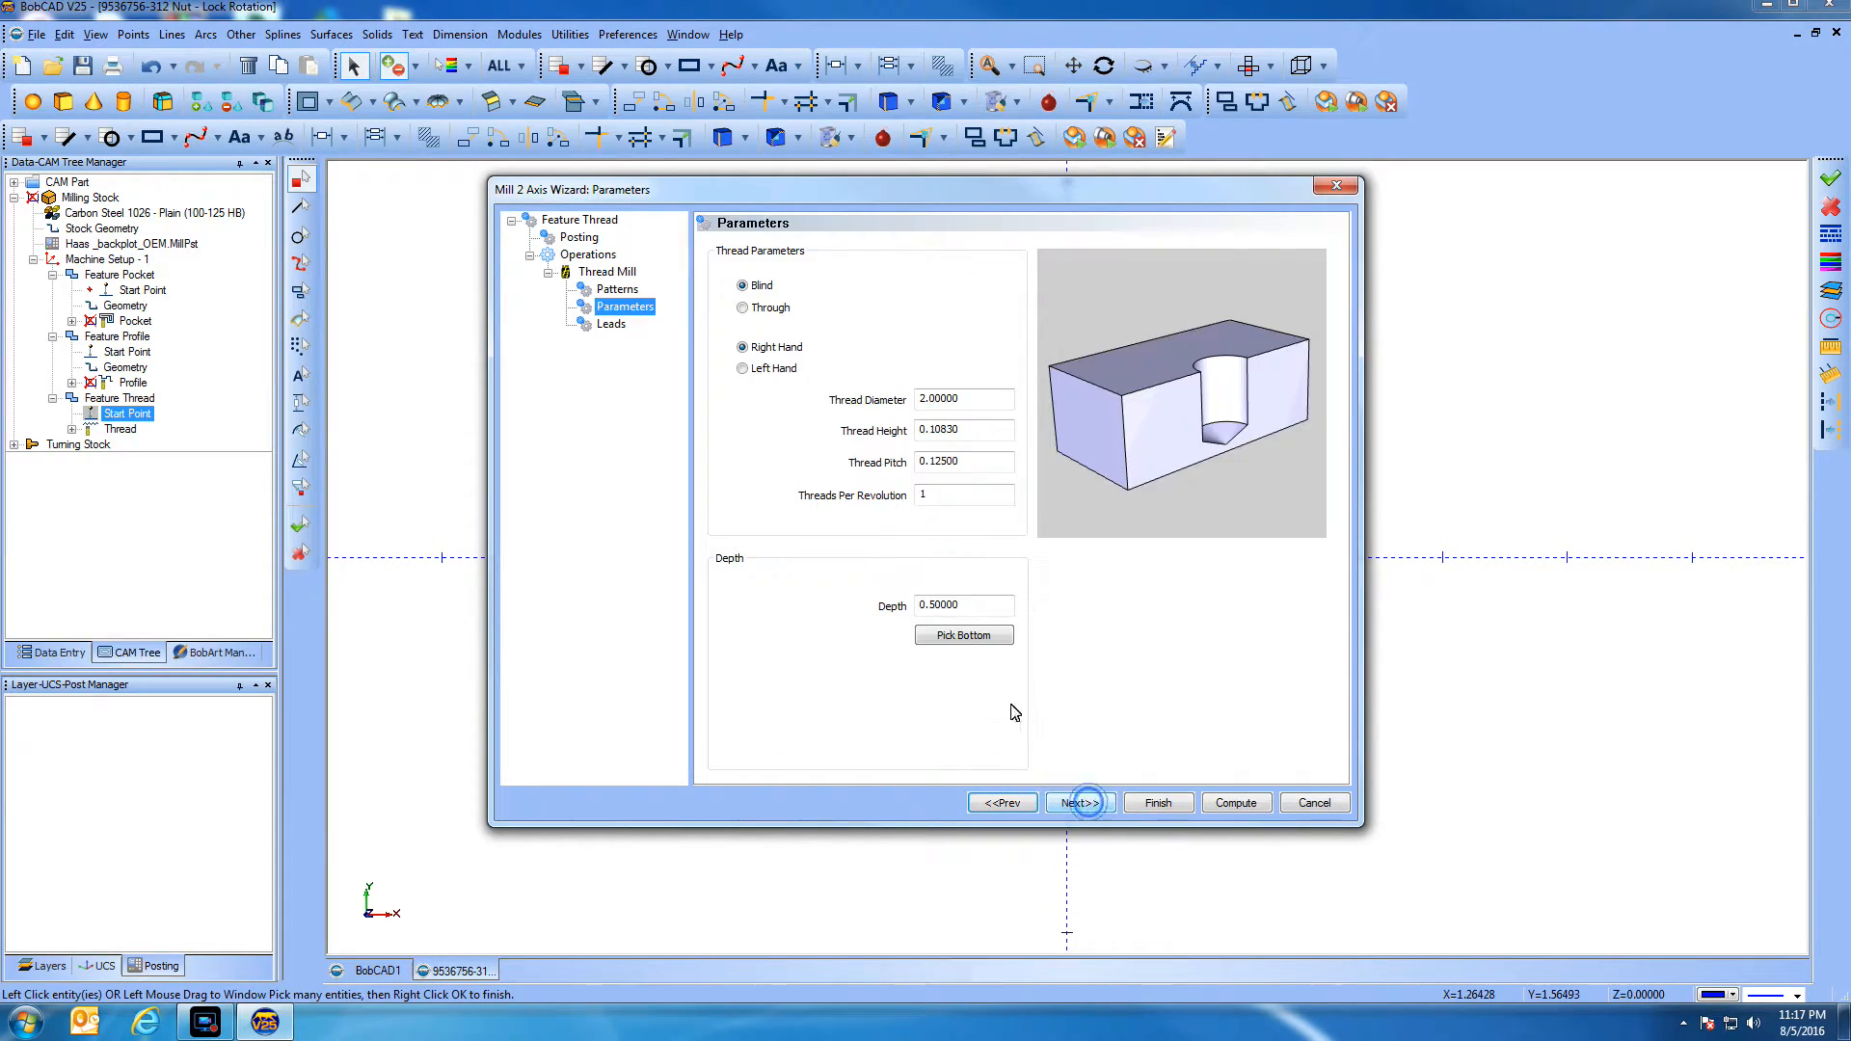
{"action": "left_click", "coordinate": [959, 399]}
{"action": "key", "text": "BackSpace"}
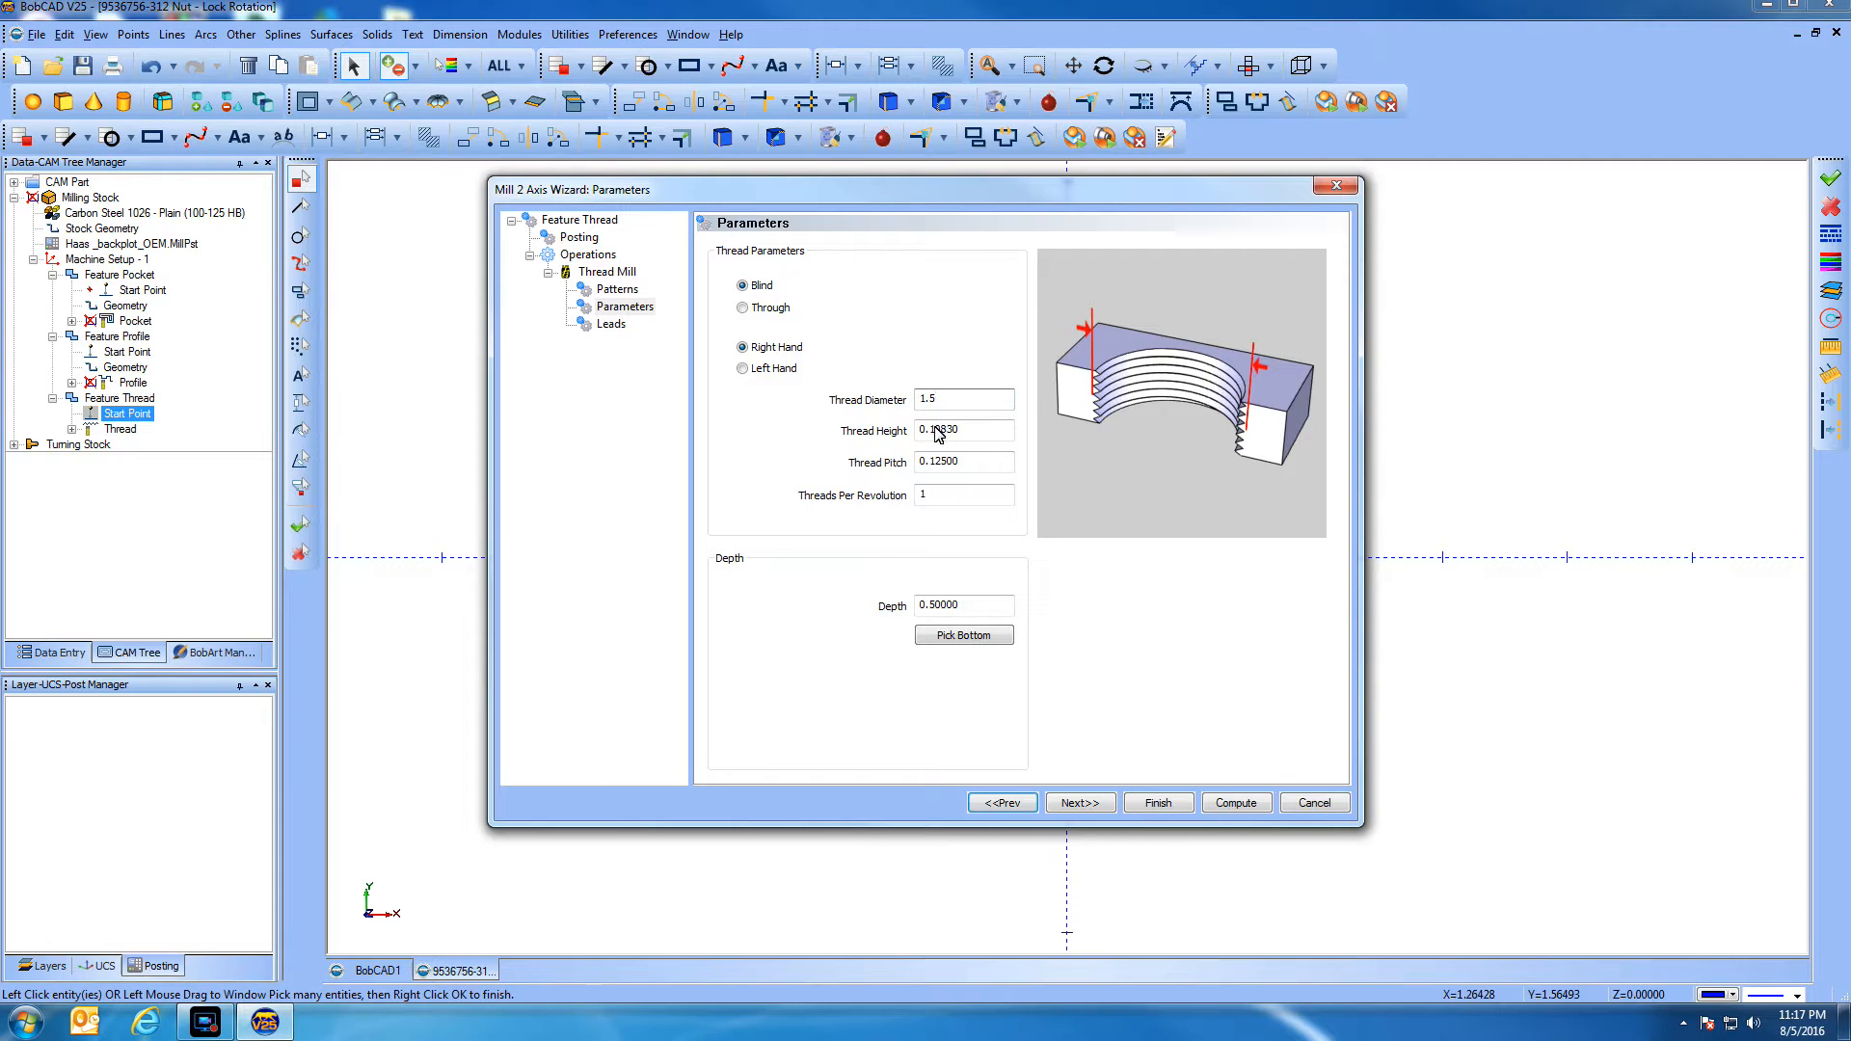
{"action": "double_click", "coordinate": [935, 431]}
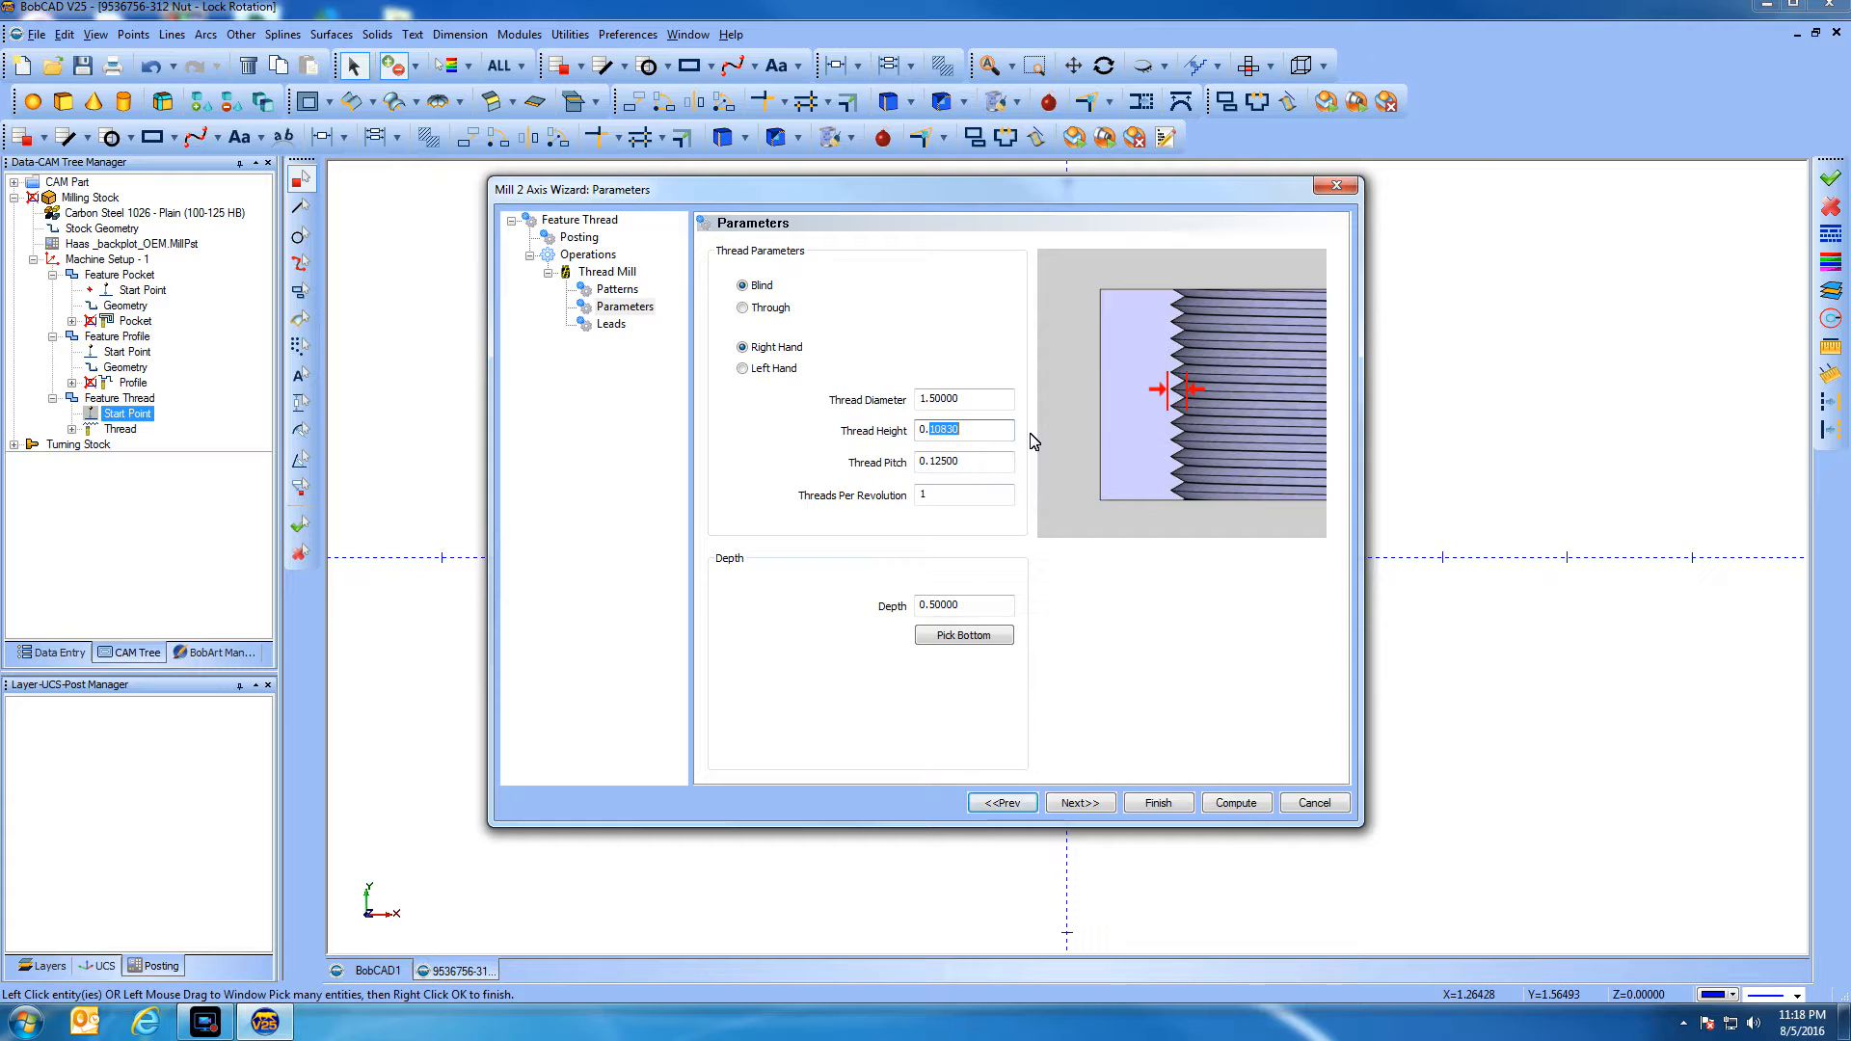
{"action": "type", "text": ".044"}
{"action": "left_click", "coordinate": [984, 467]}
{"action": "double_click", "coordinate": [932, 605]}
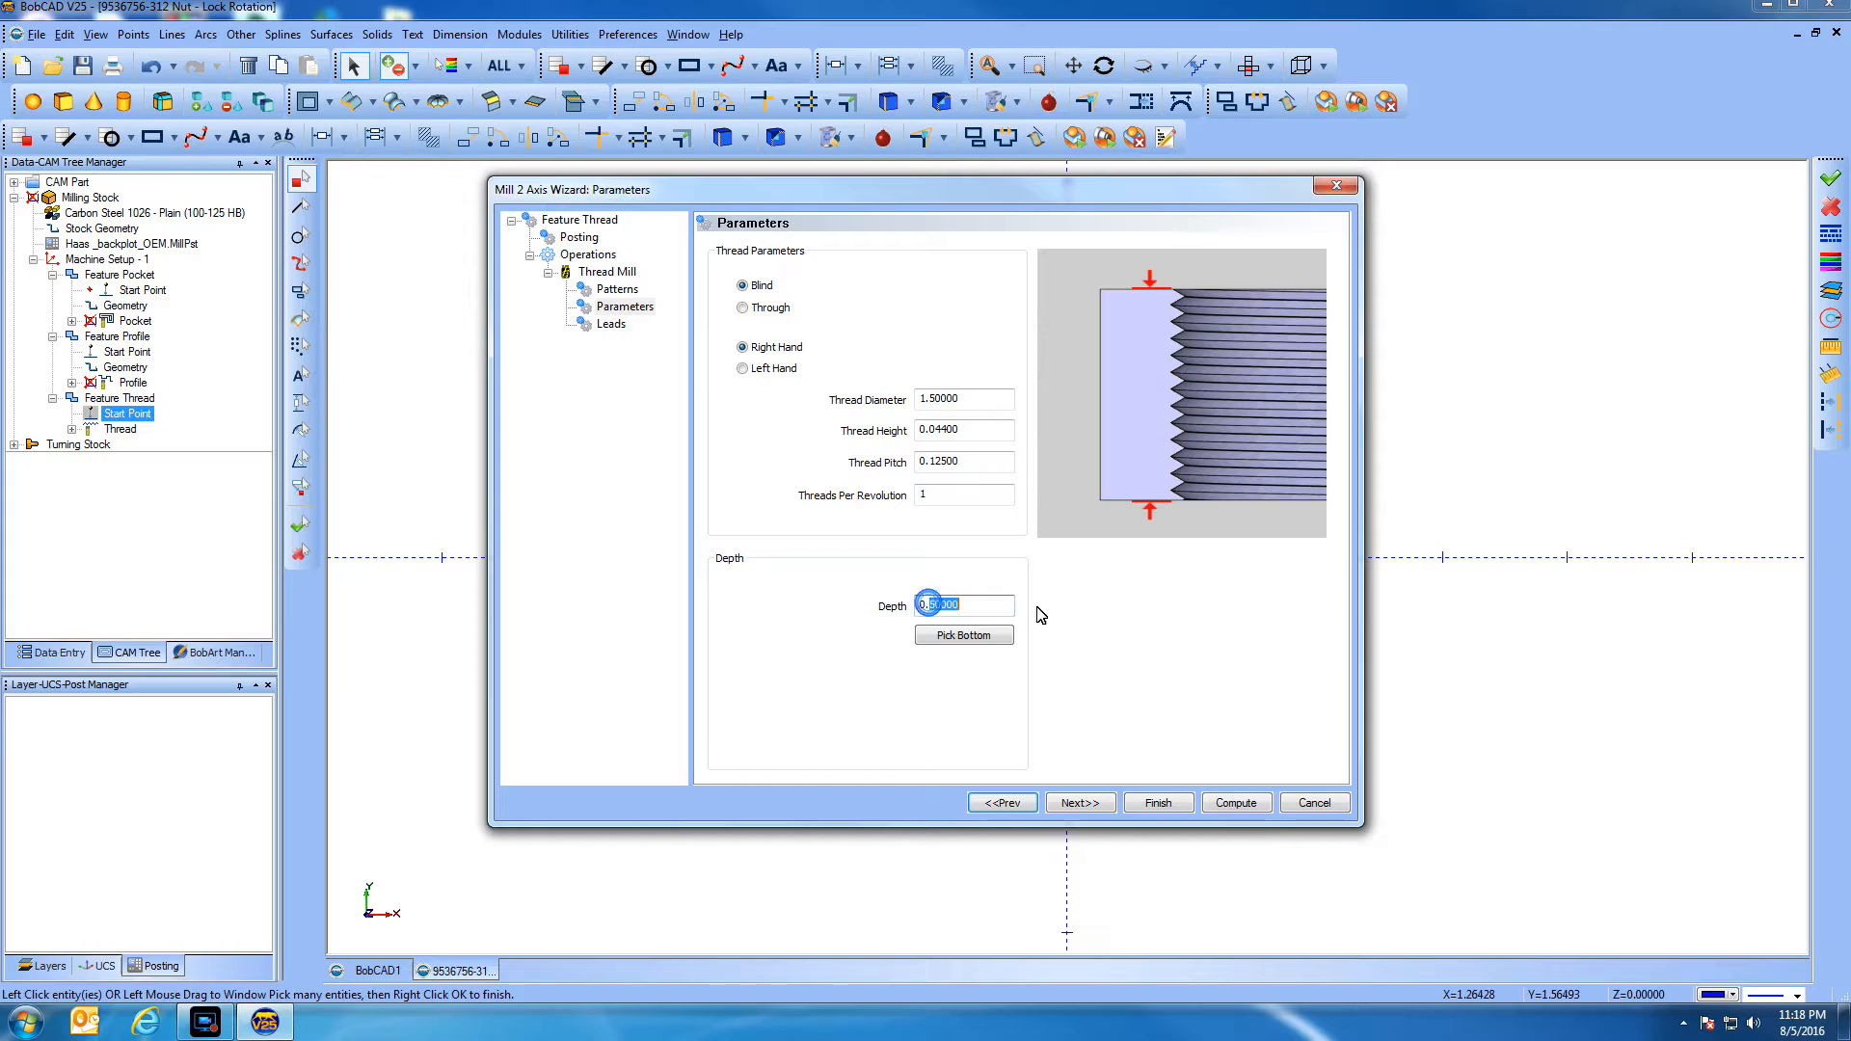
{"action": "type", "text": "620"}
Set the circular lead-in radius to 0.25 and compute the thread toolpath
{"action": "left_click", "coordinate": [1084, 804]}
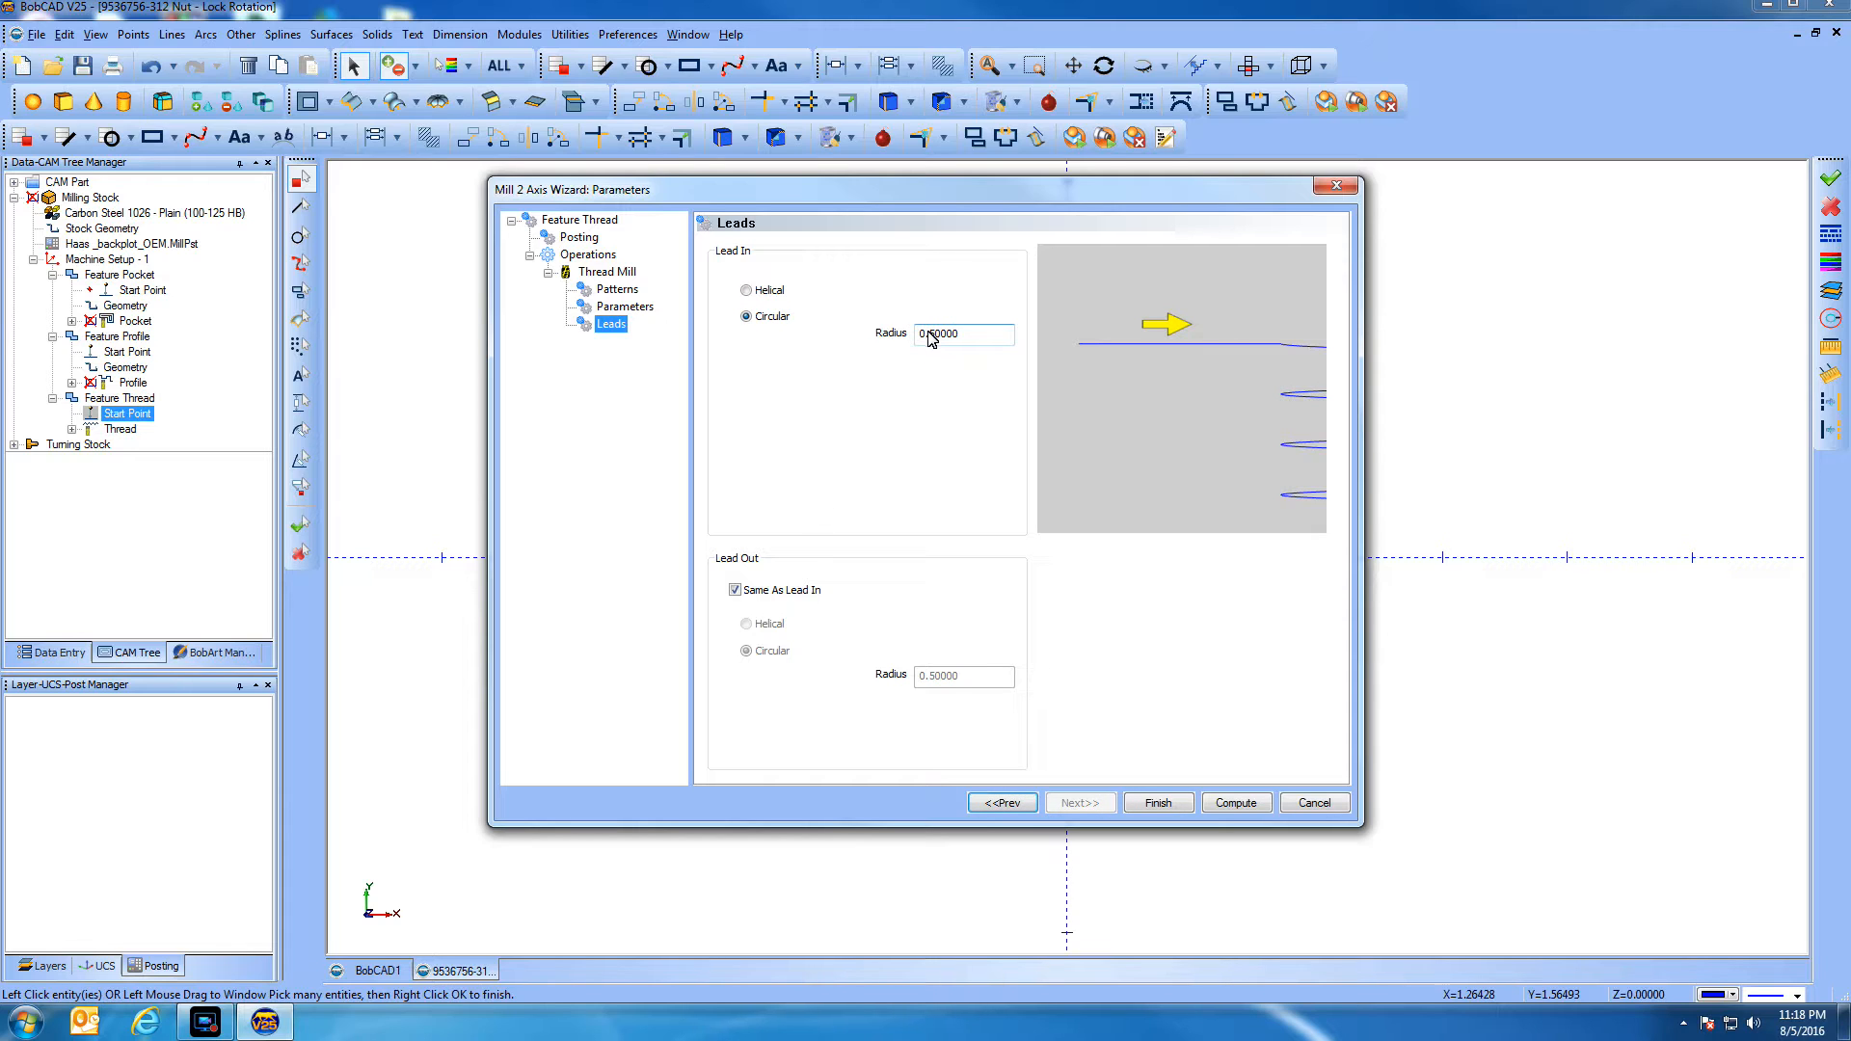
{"action": "left_click_drag", "start_coordinate": [931, 336], "coordinate": [1013, 346]}
{"action": "type", "text": "25"}
{"action": "left_click", "coordinate": [1225, 806]}
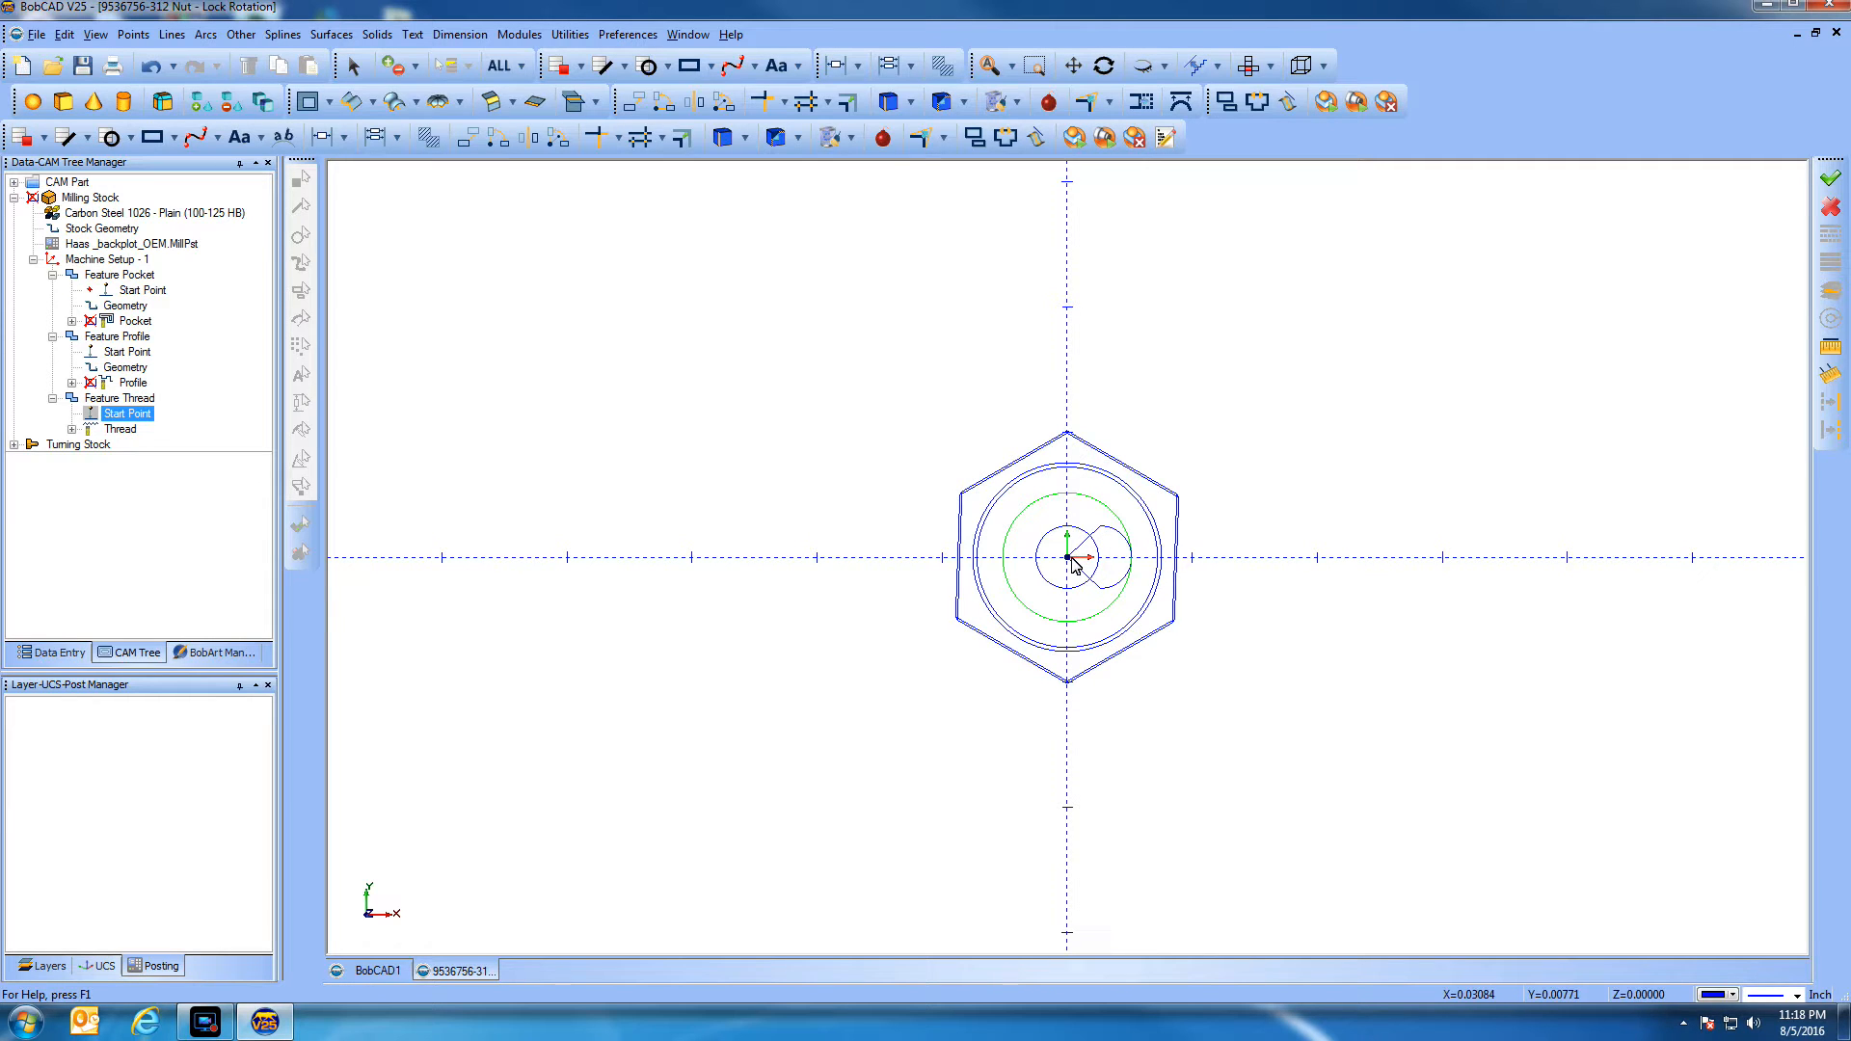
Examine the helical thread toolpath and its leads up close in 3D
{"action": "right_click", "coordinate": [1291, 398]}
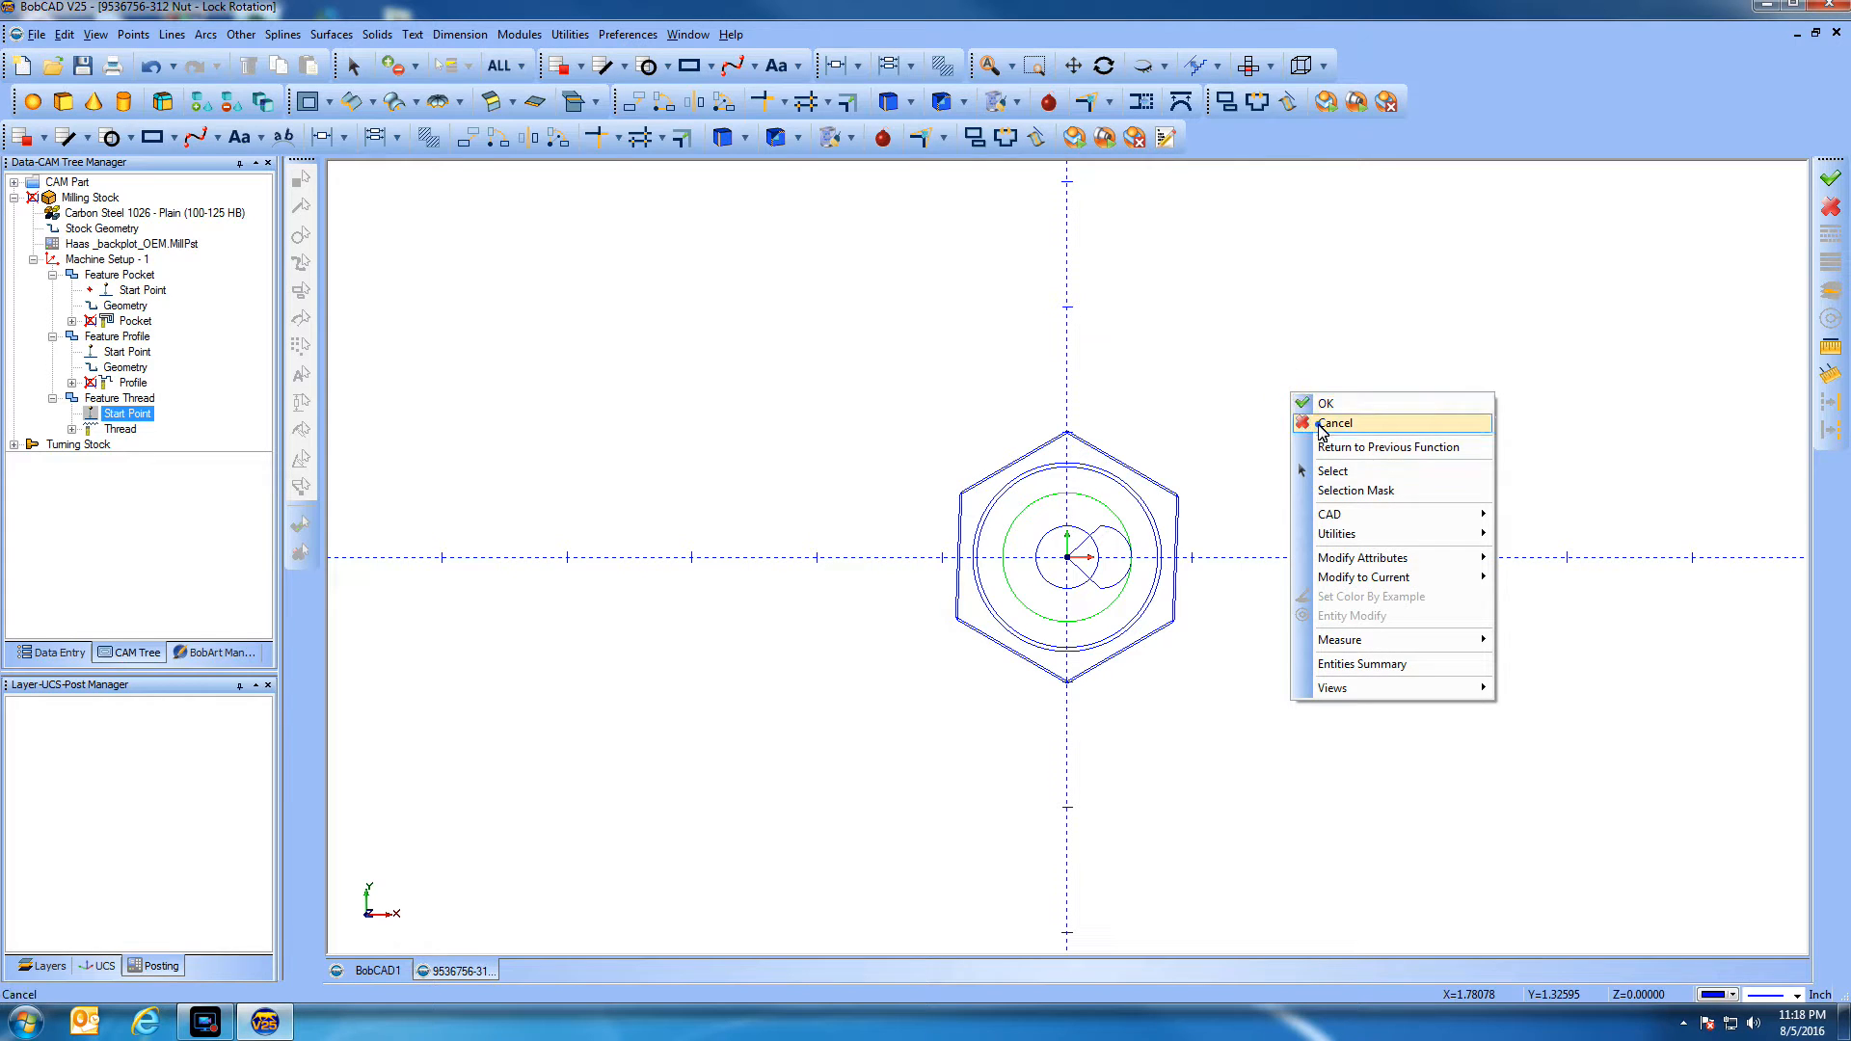
{"action": "left_click", "coordinate": [1315, 421]}
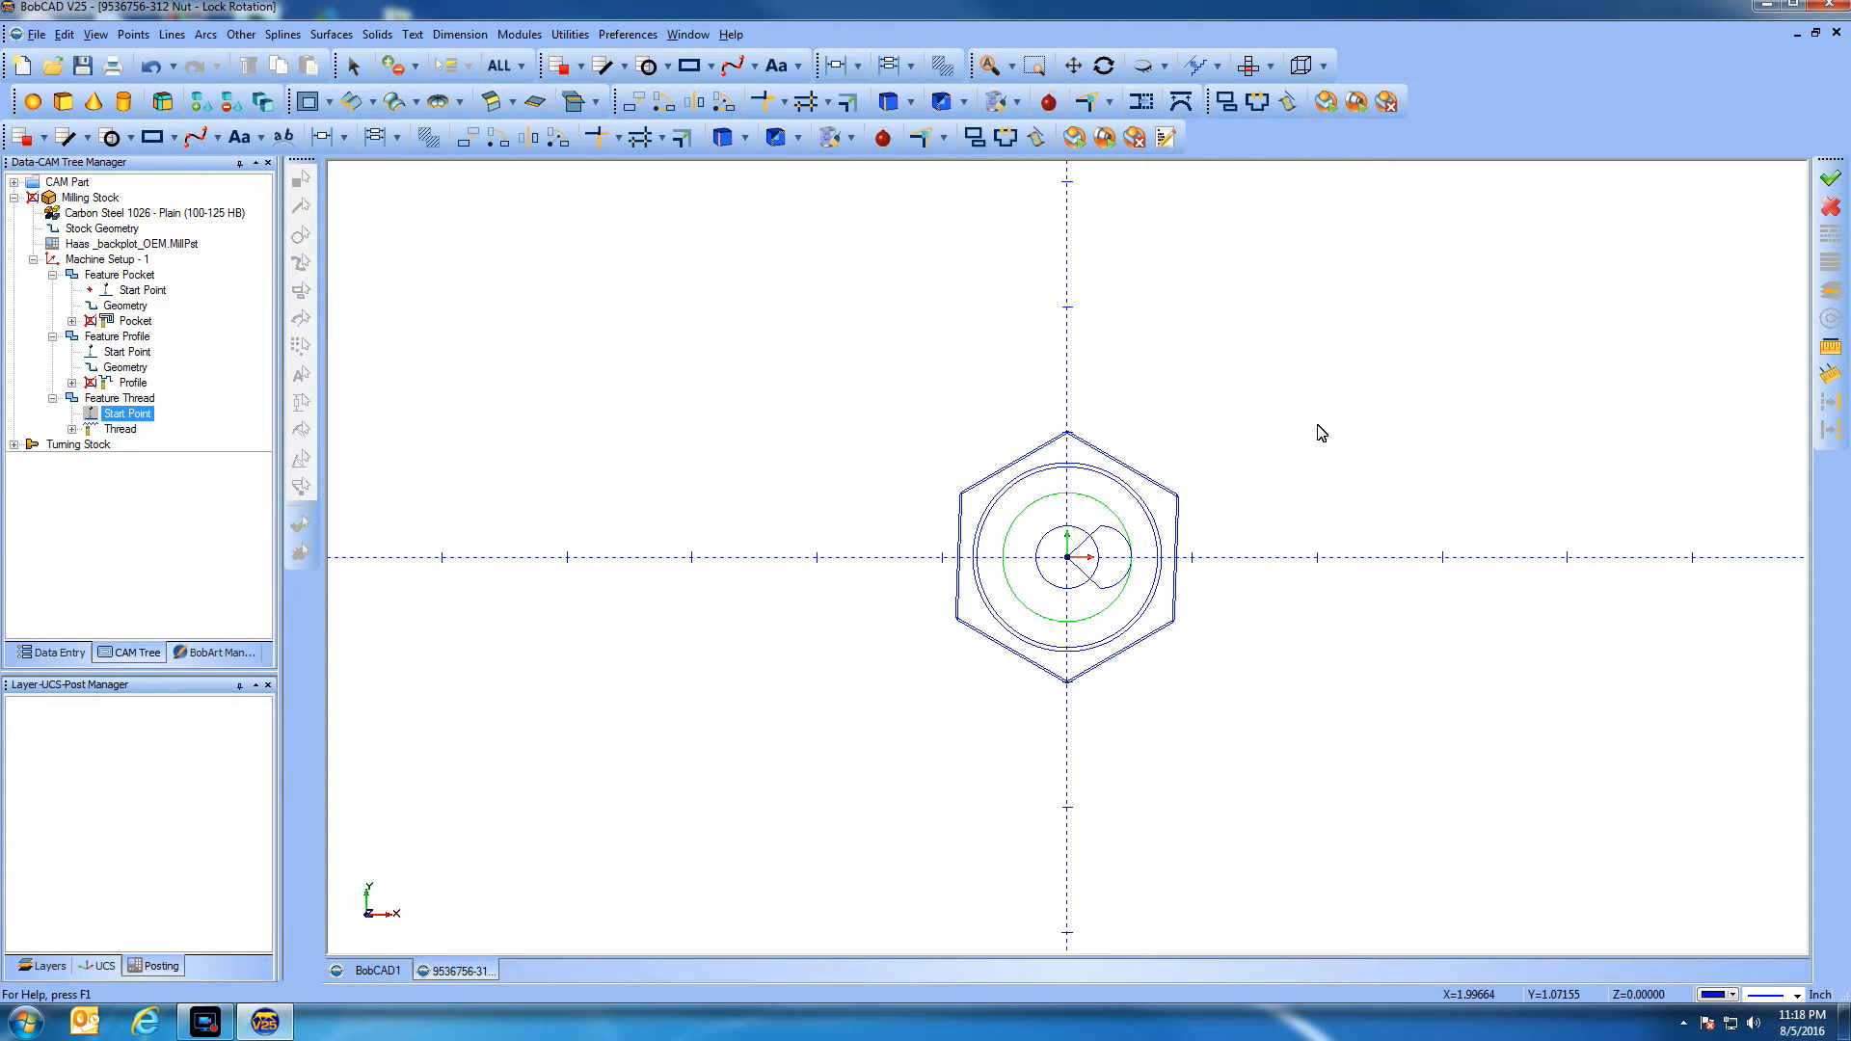
{"action": "key", "text": "Home"}
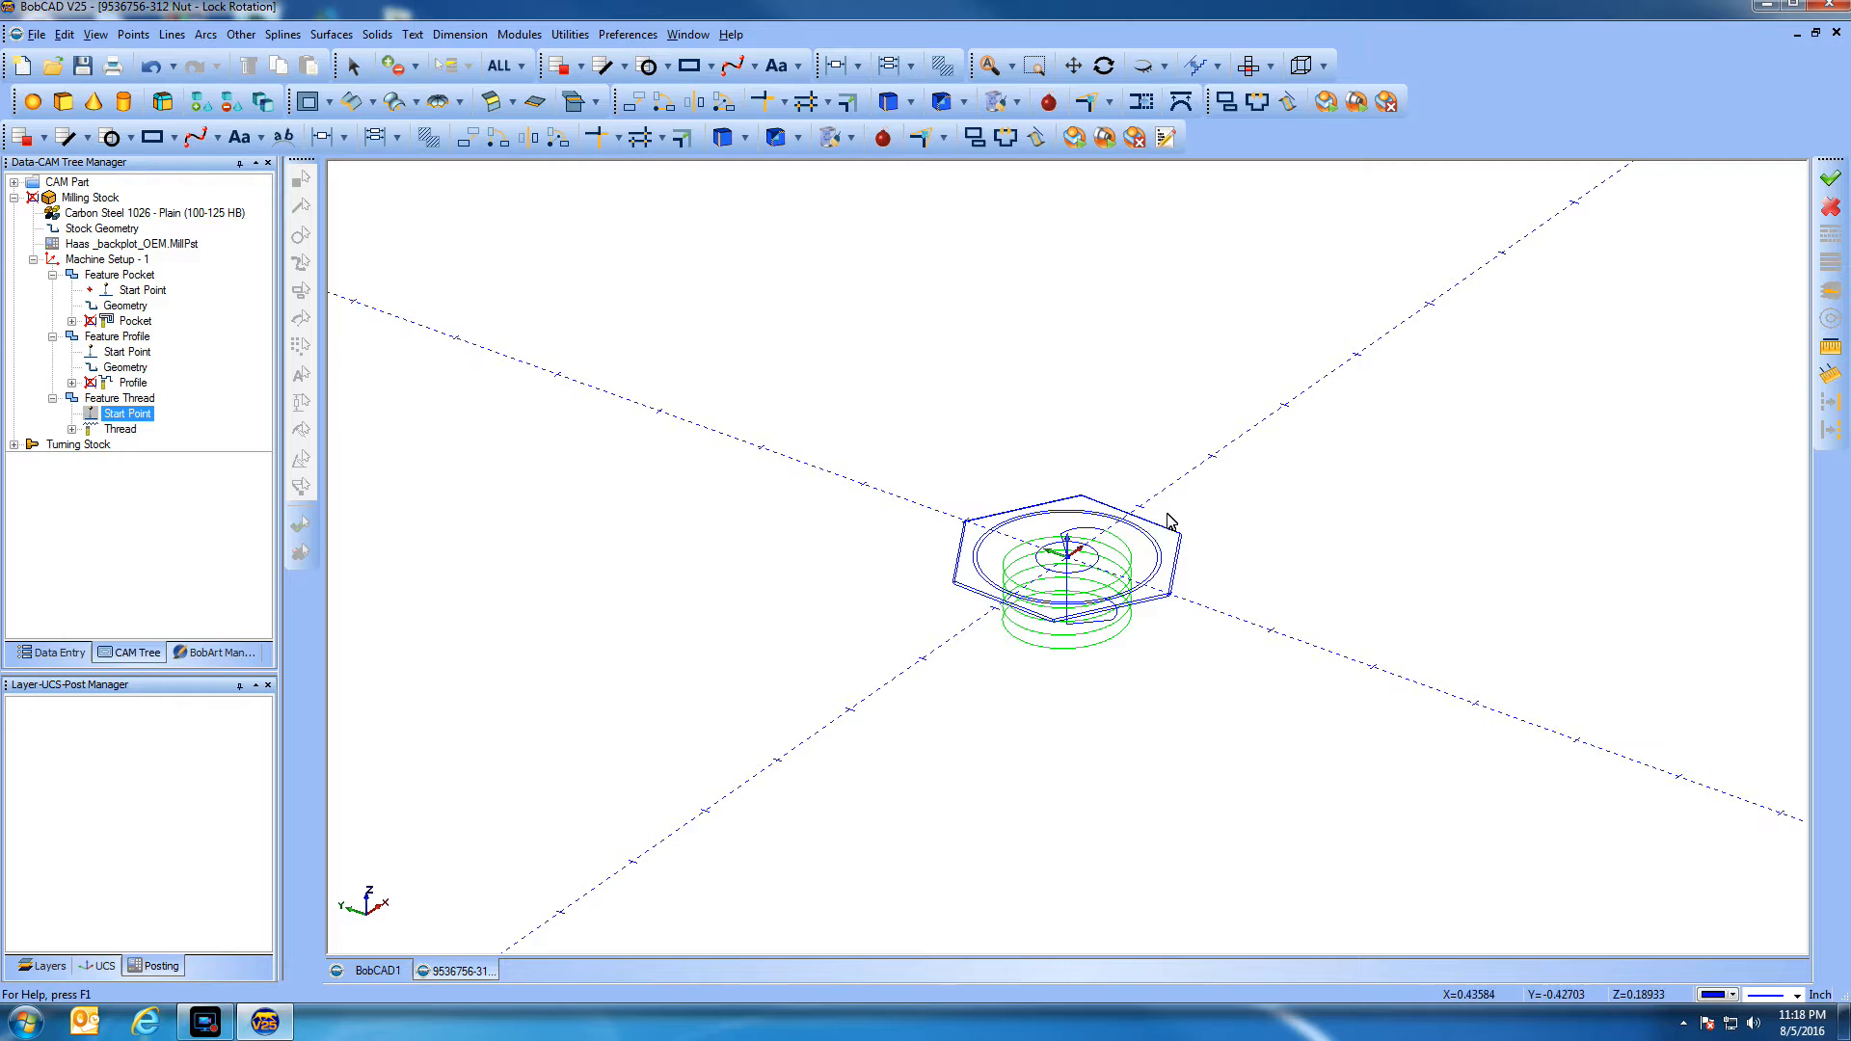
{"action": "left_click", "coordinate": [1034, 66]}
{"action": "left_click_drag", "start_coordinate": [895, 416], "coordinate": [1230, 709]}
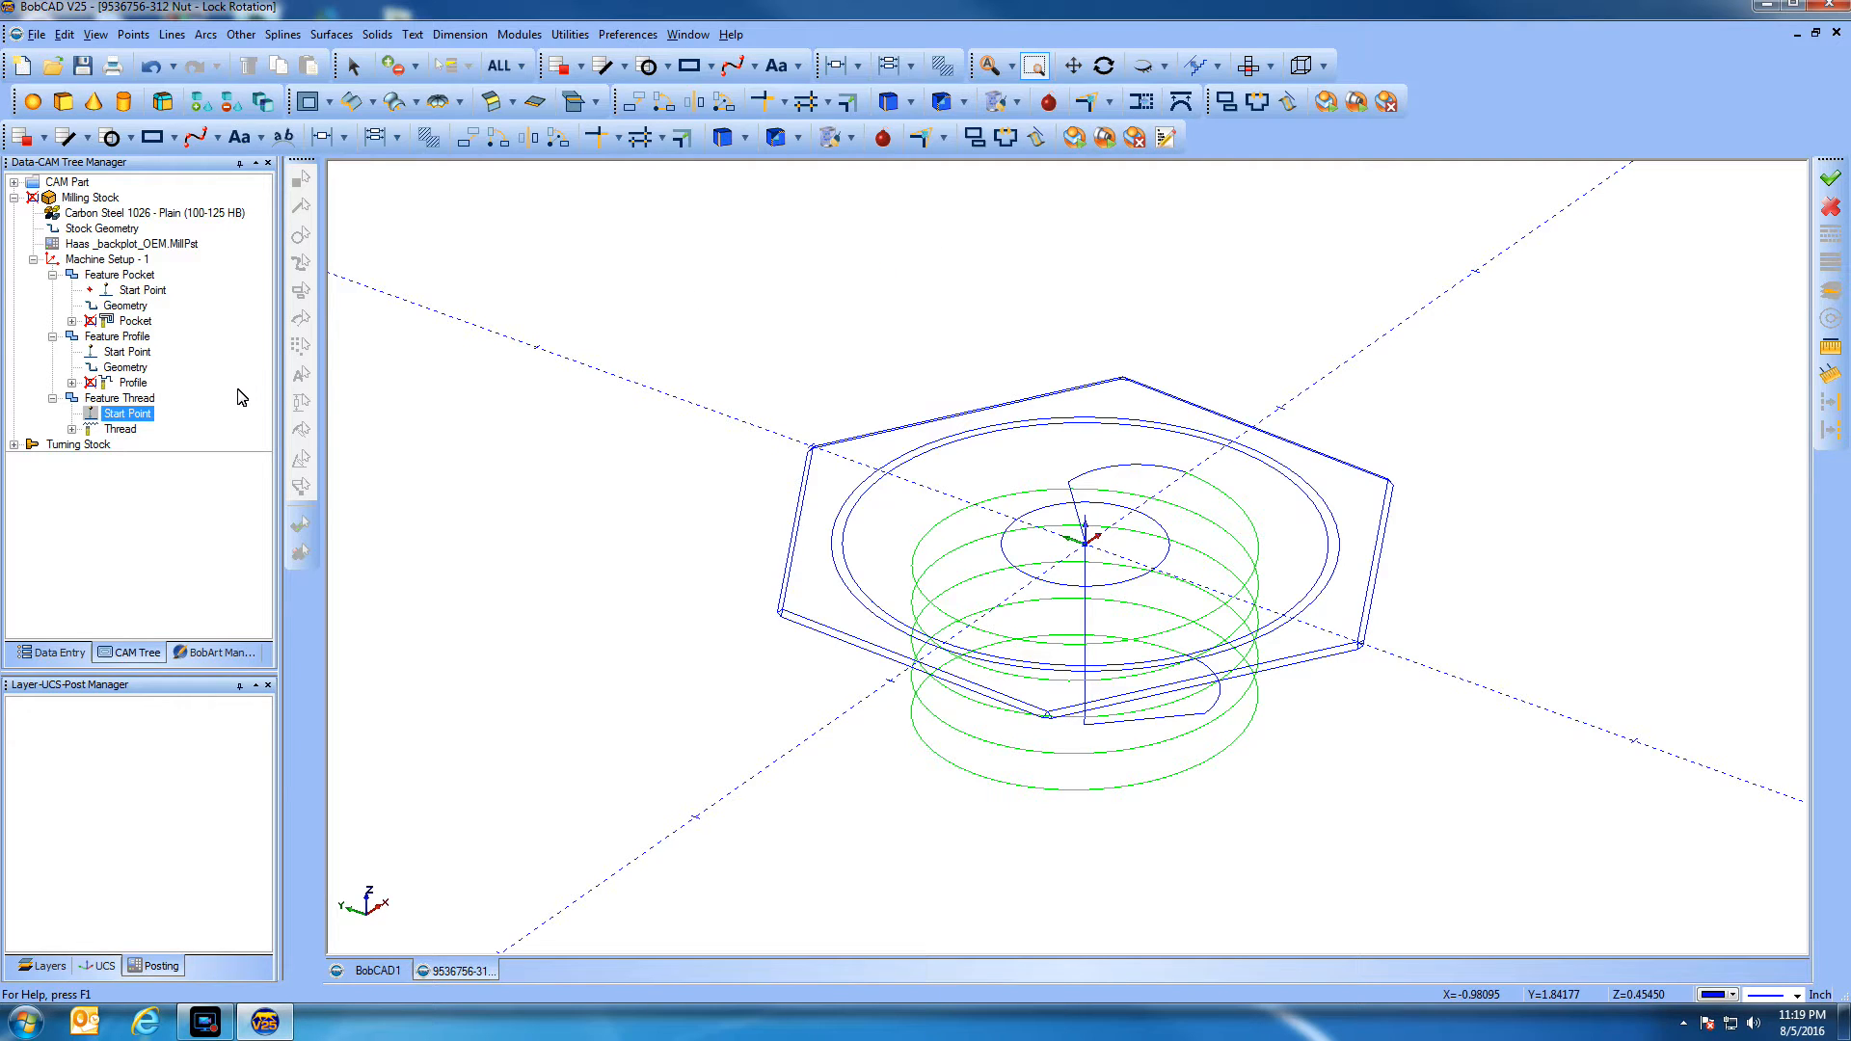
{"action": "left_click", "coordinate": [453, 331]}
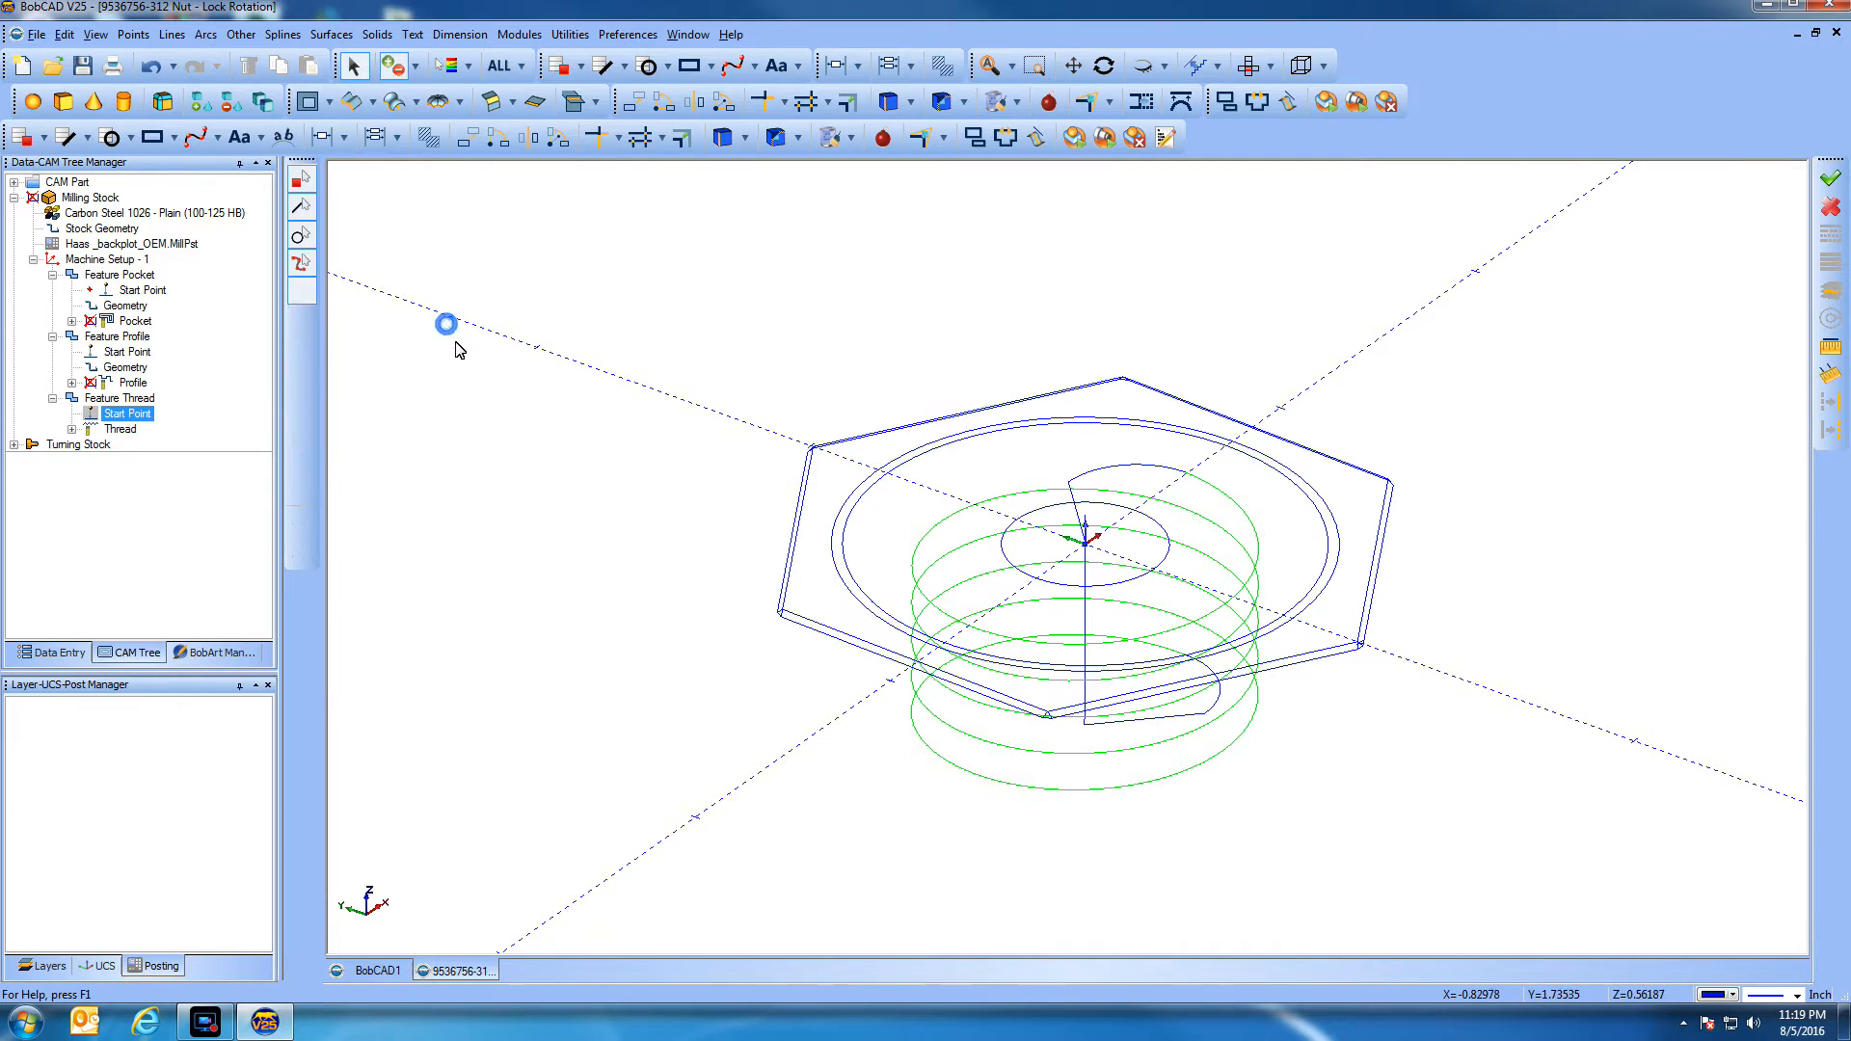
{"action": "right_click", "coordinate": [457, 349]}
{"action": "left_click", "coordinate": [476, 381]}
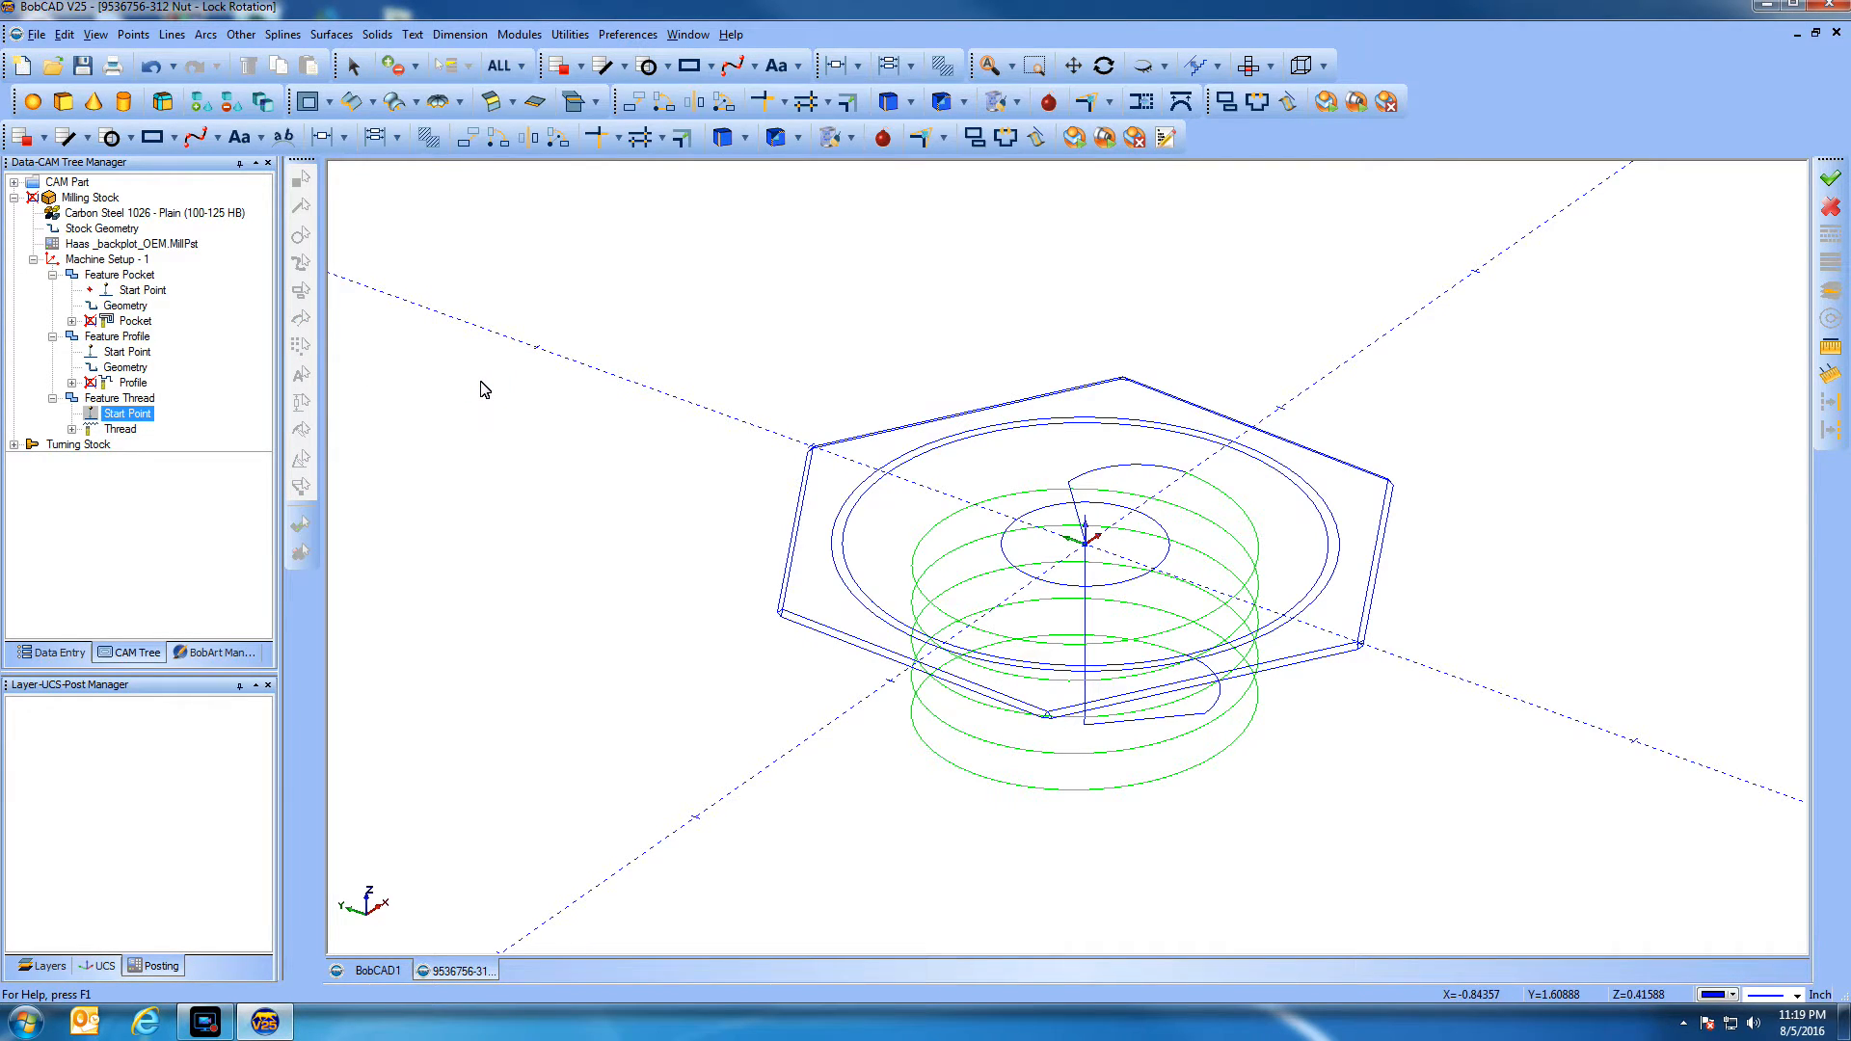
Blank the thread toolpath in the top view
{"action": "left_click", "coordinate": [120, 430]}
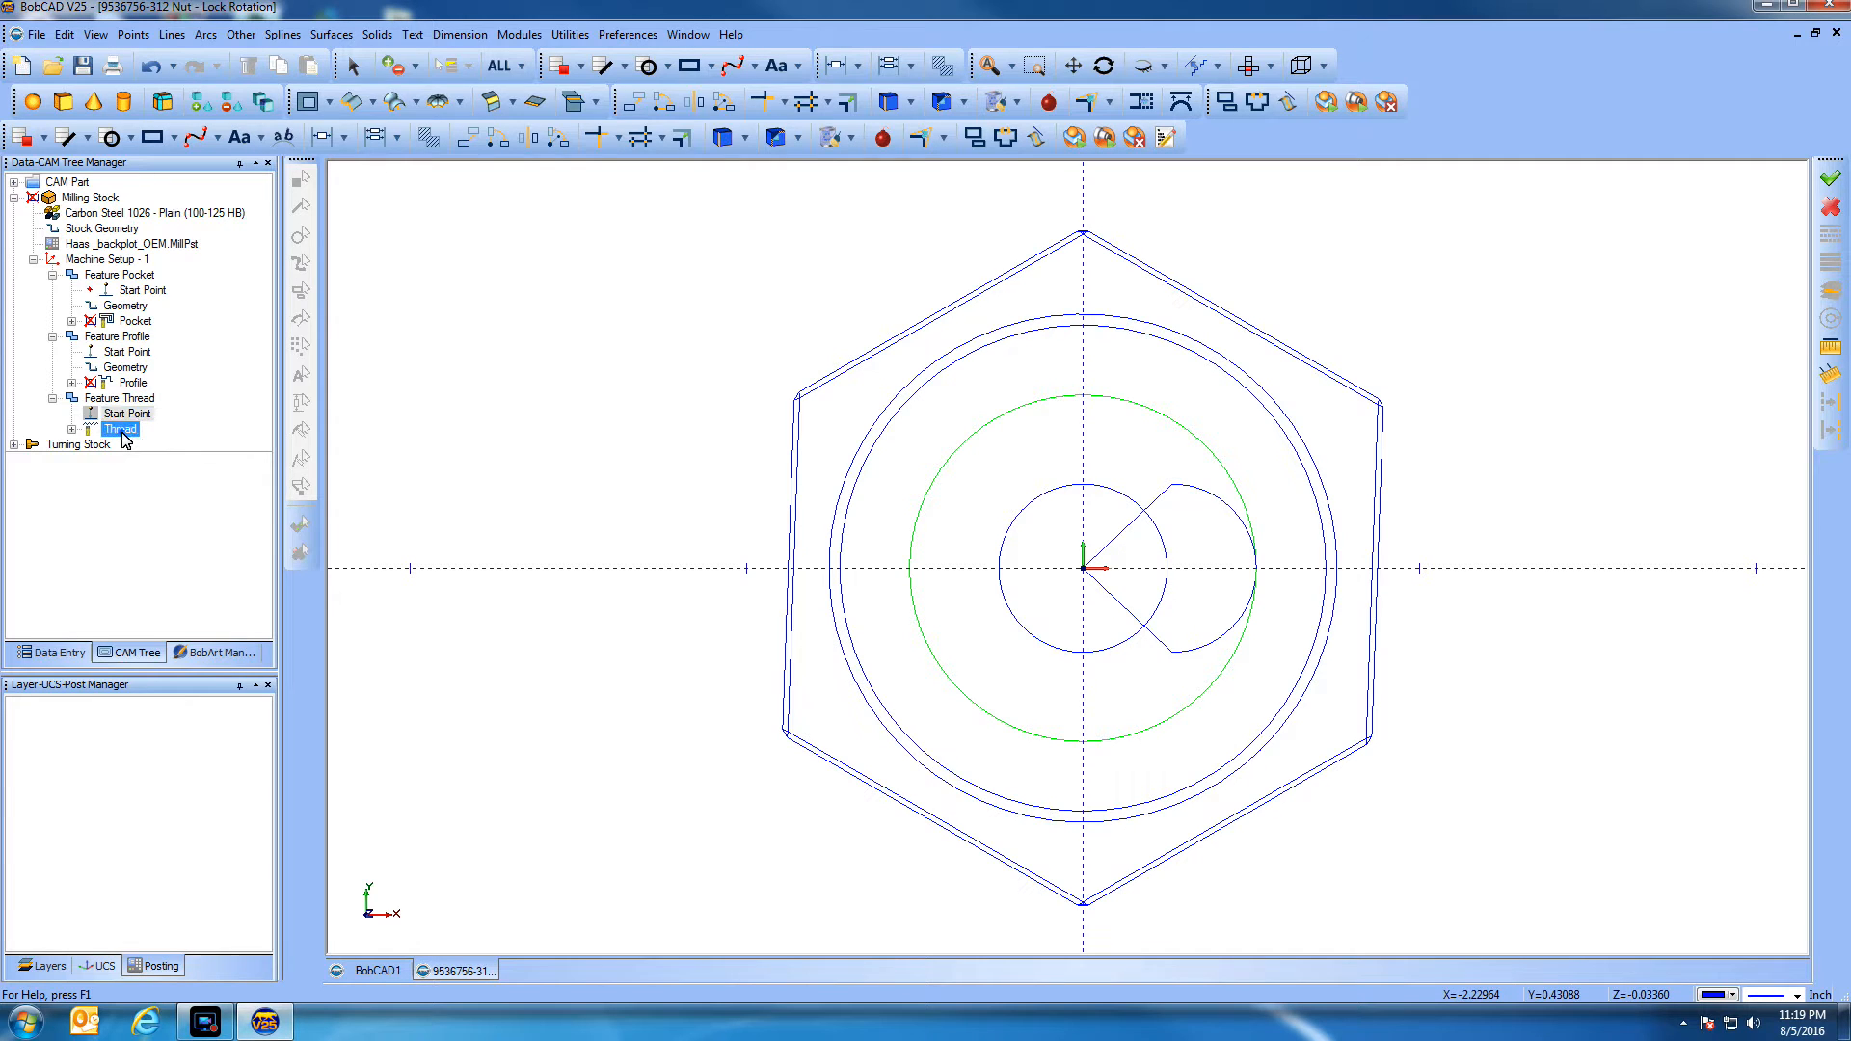
{"action": "right_click", "coordinate": [123, 434]}
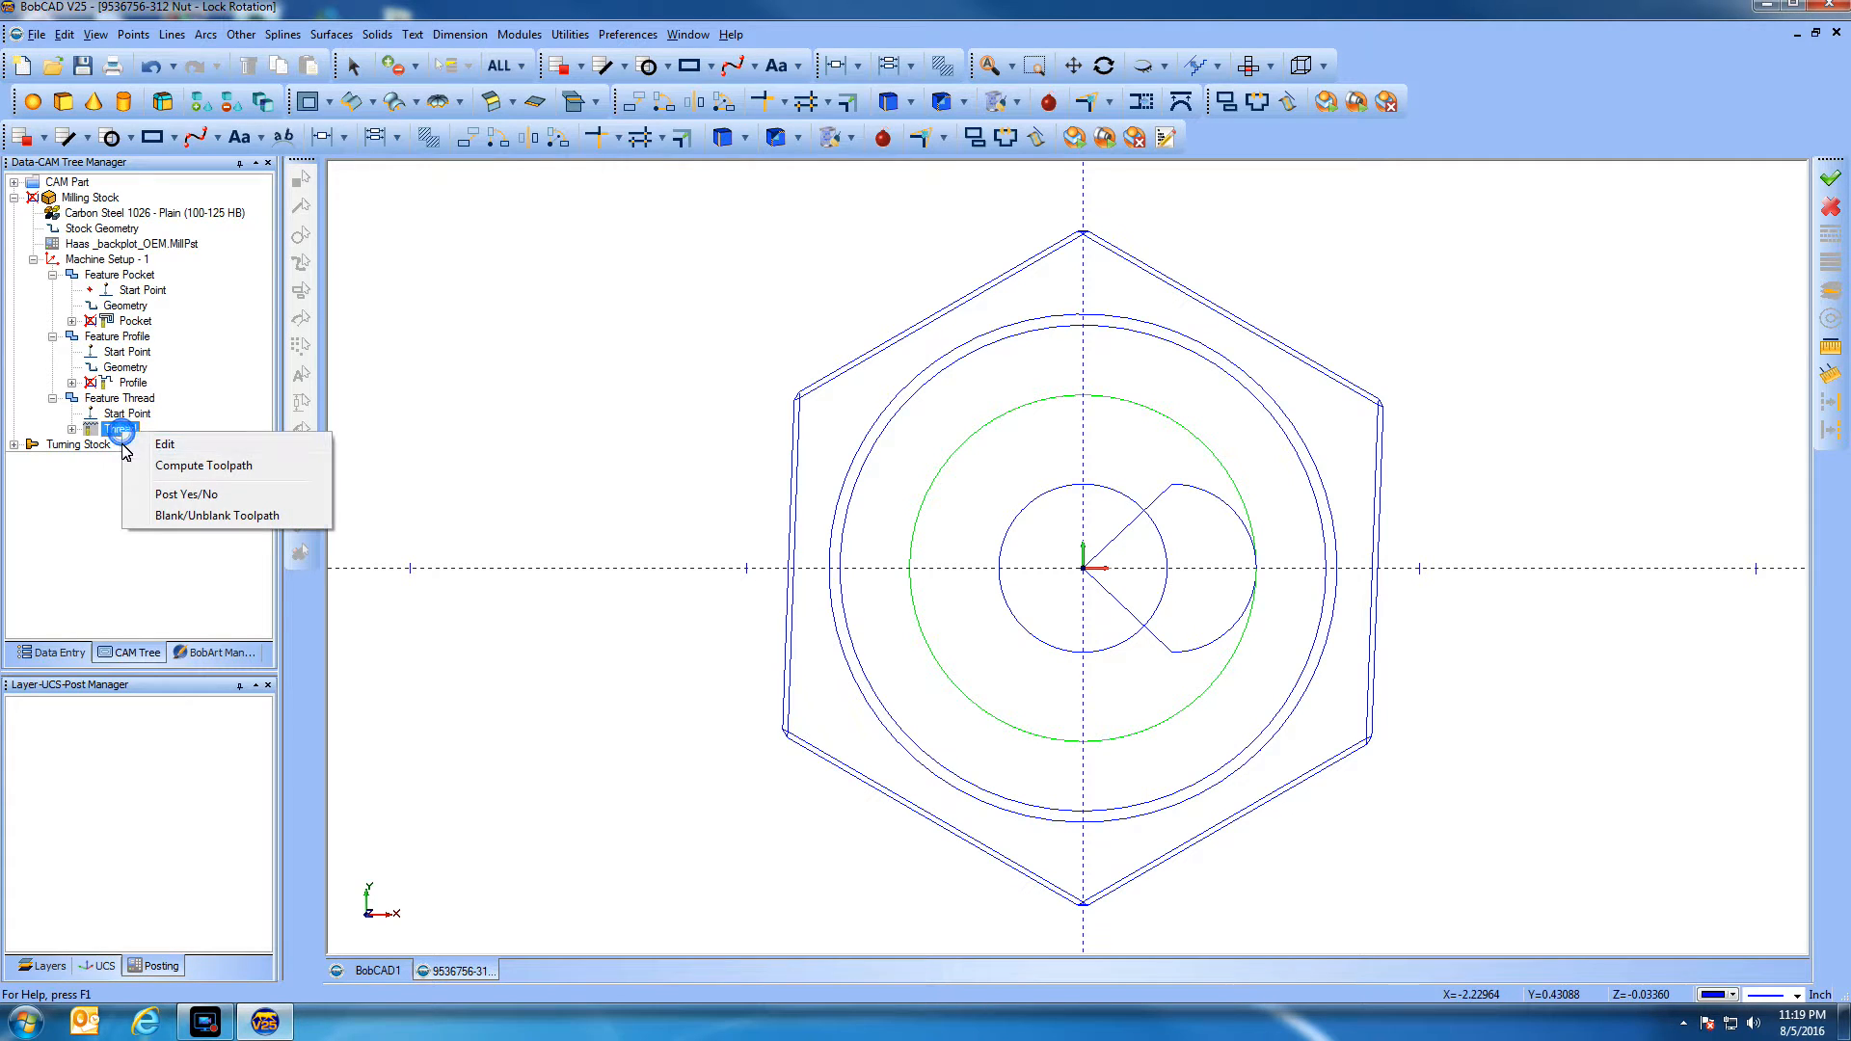
{"action": "left_click", "coordinate": [164, 517]}
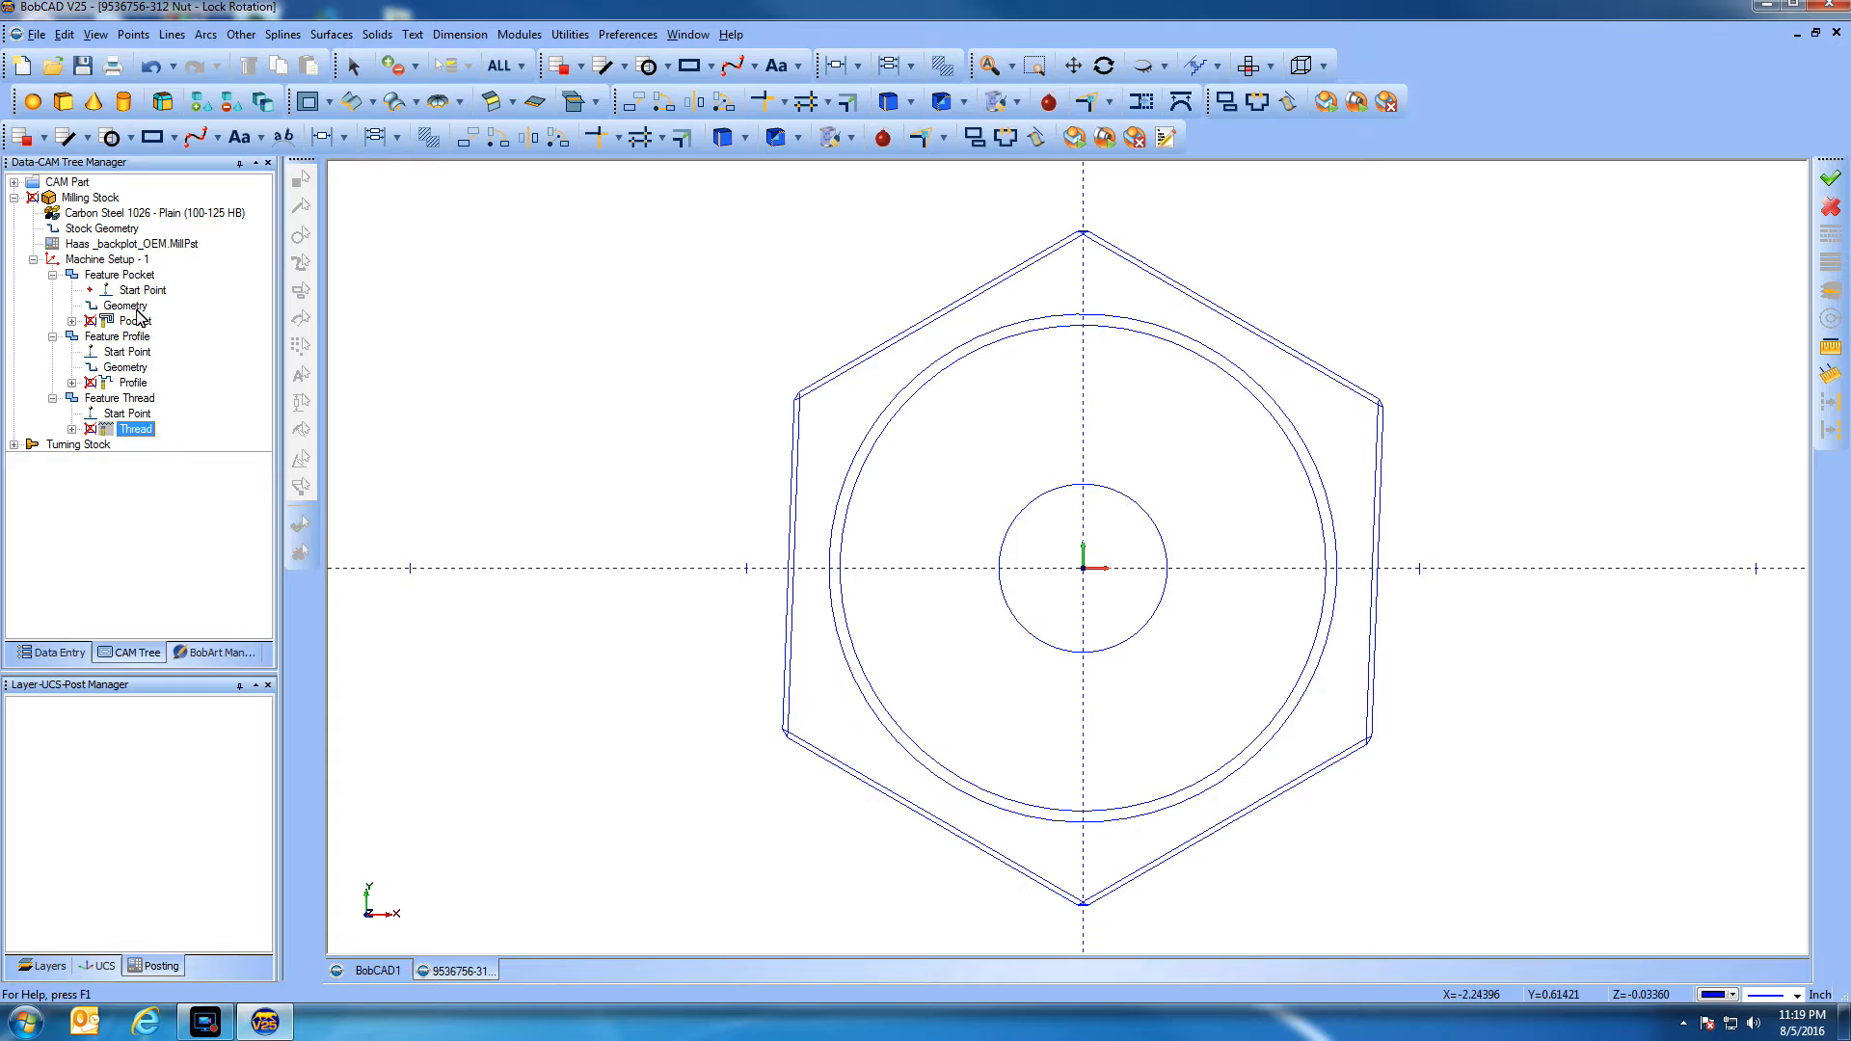
Start a 2-axis Profiling feature in Machine Setup - 1 with the larger of the two closely spaced bore circles as its geometry
{"action": "right_click", "coordinate": [115, 266]}
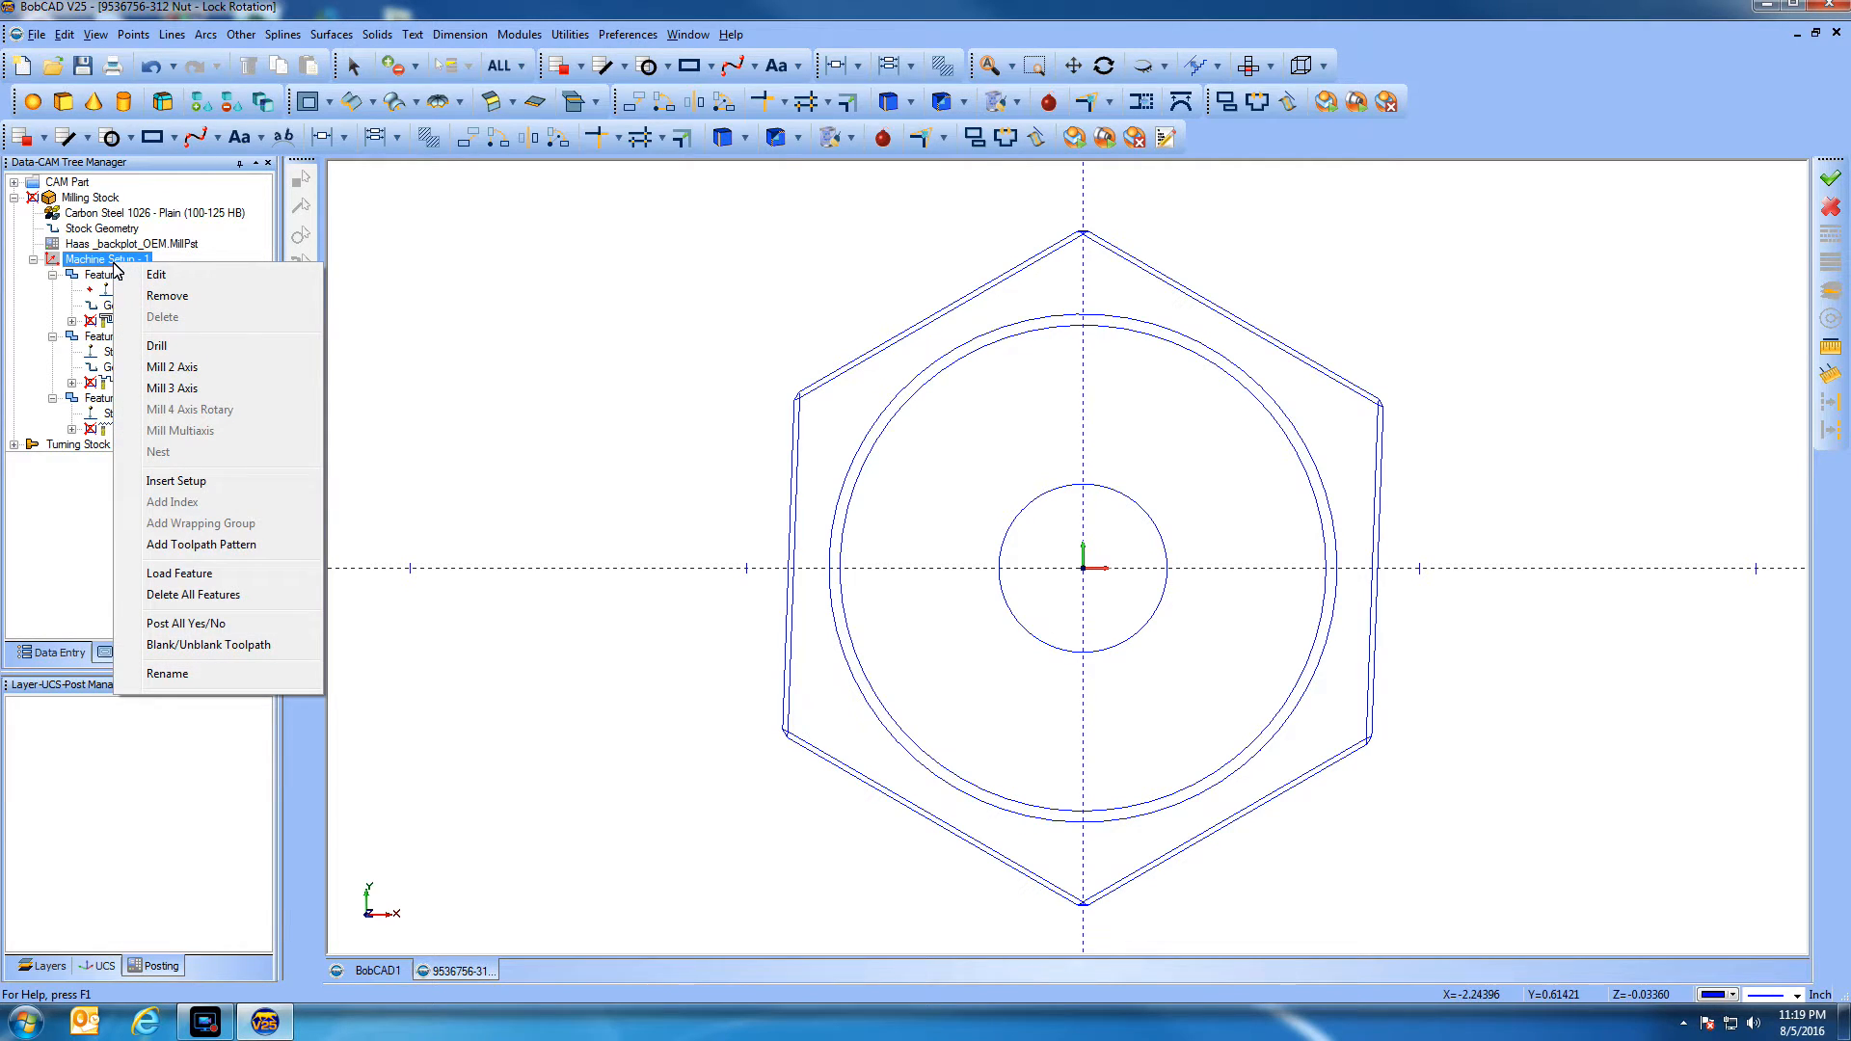
{"action": "left_click", "coordinate": [162, 367]}
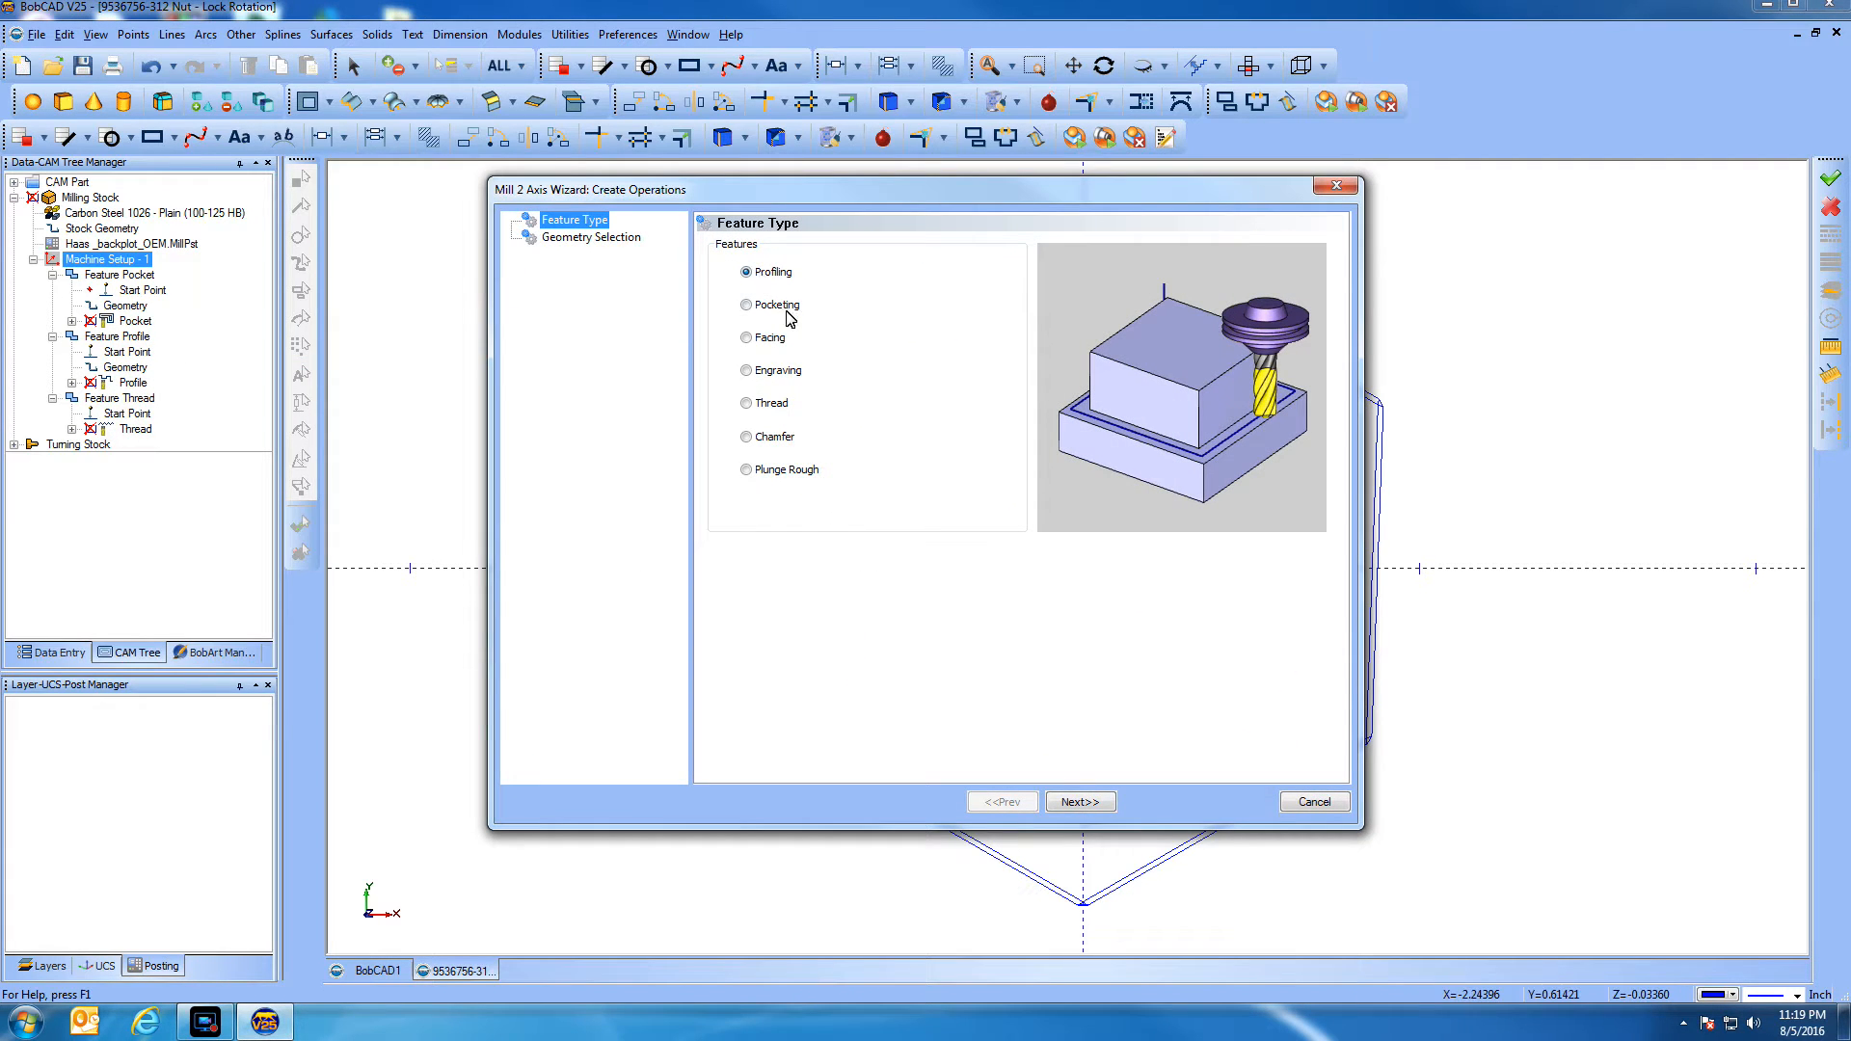
{"action": "left_click", "coordinate": [1076, 802]}
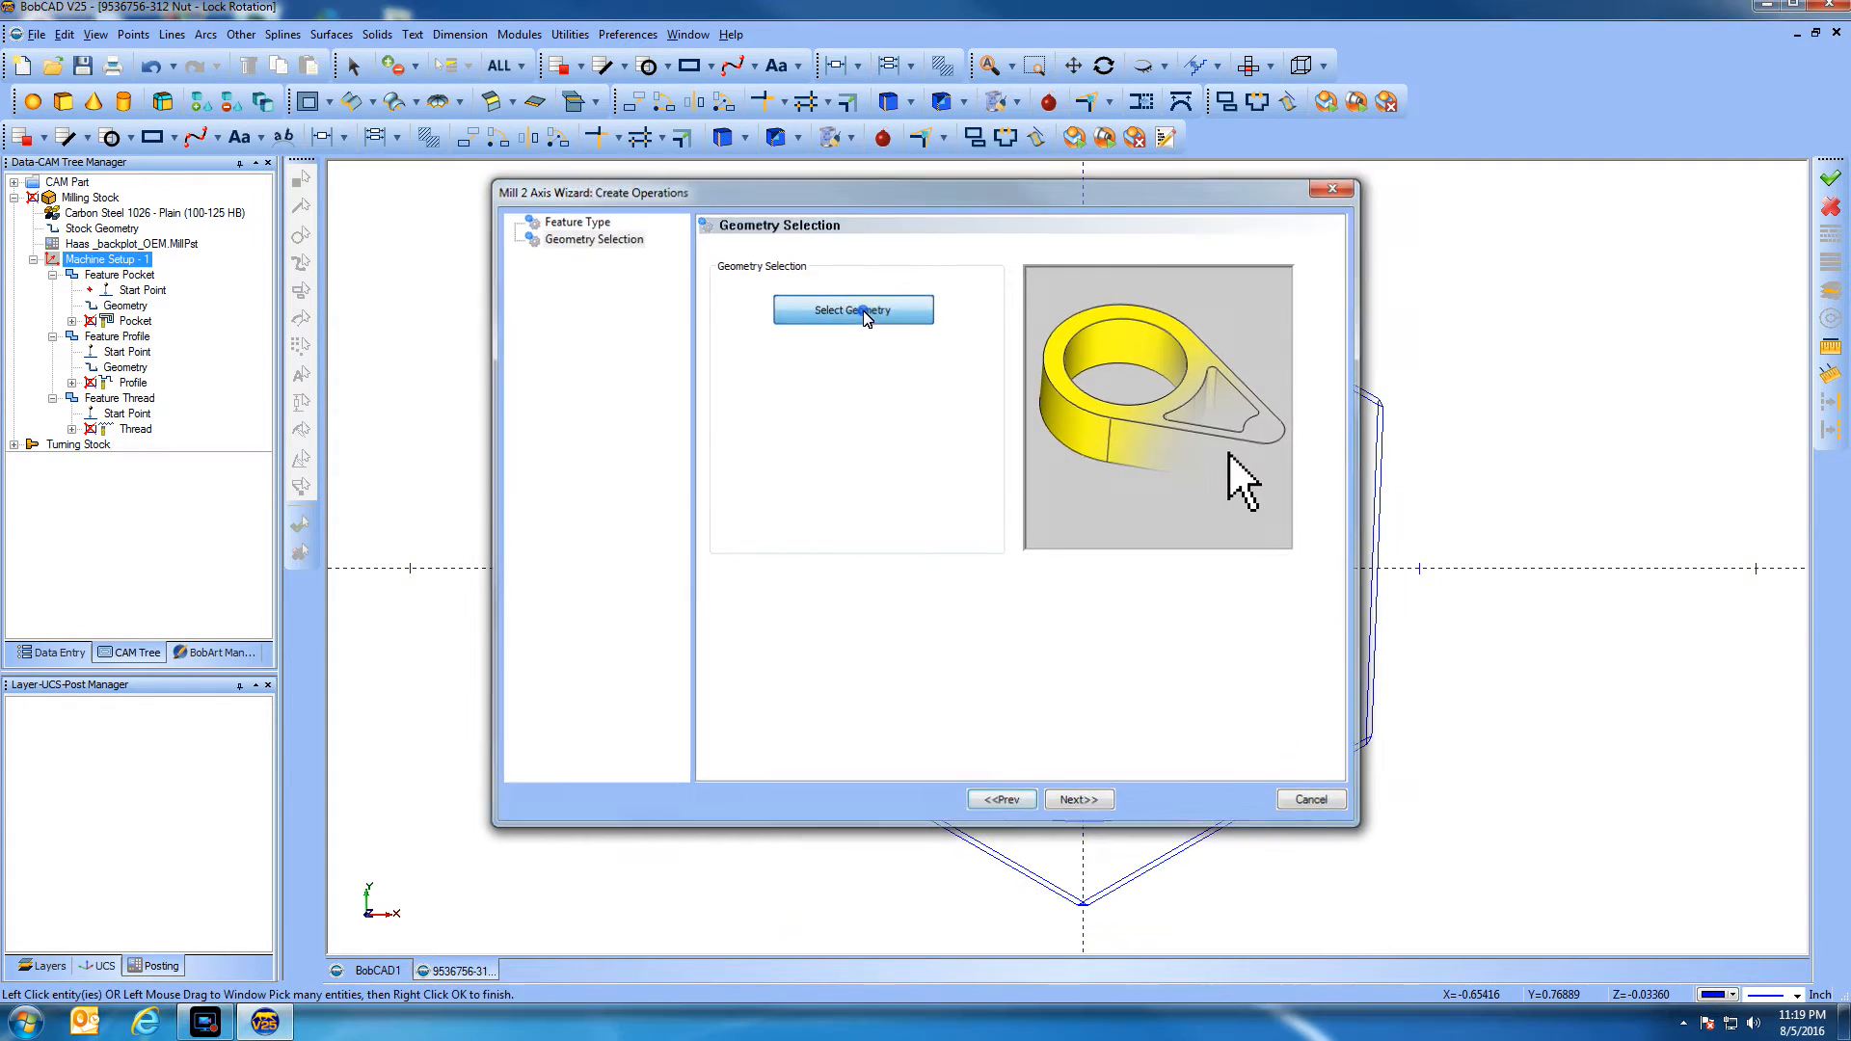
{"action": "left_click", "coordinate": [852, 309]}
{"action": "left_click", "coordinate": [1231, 370]}
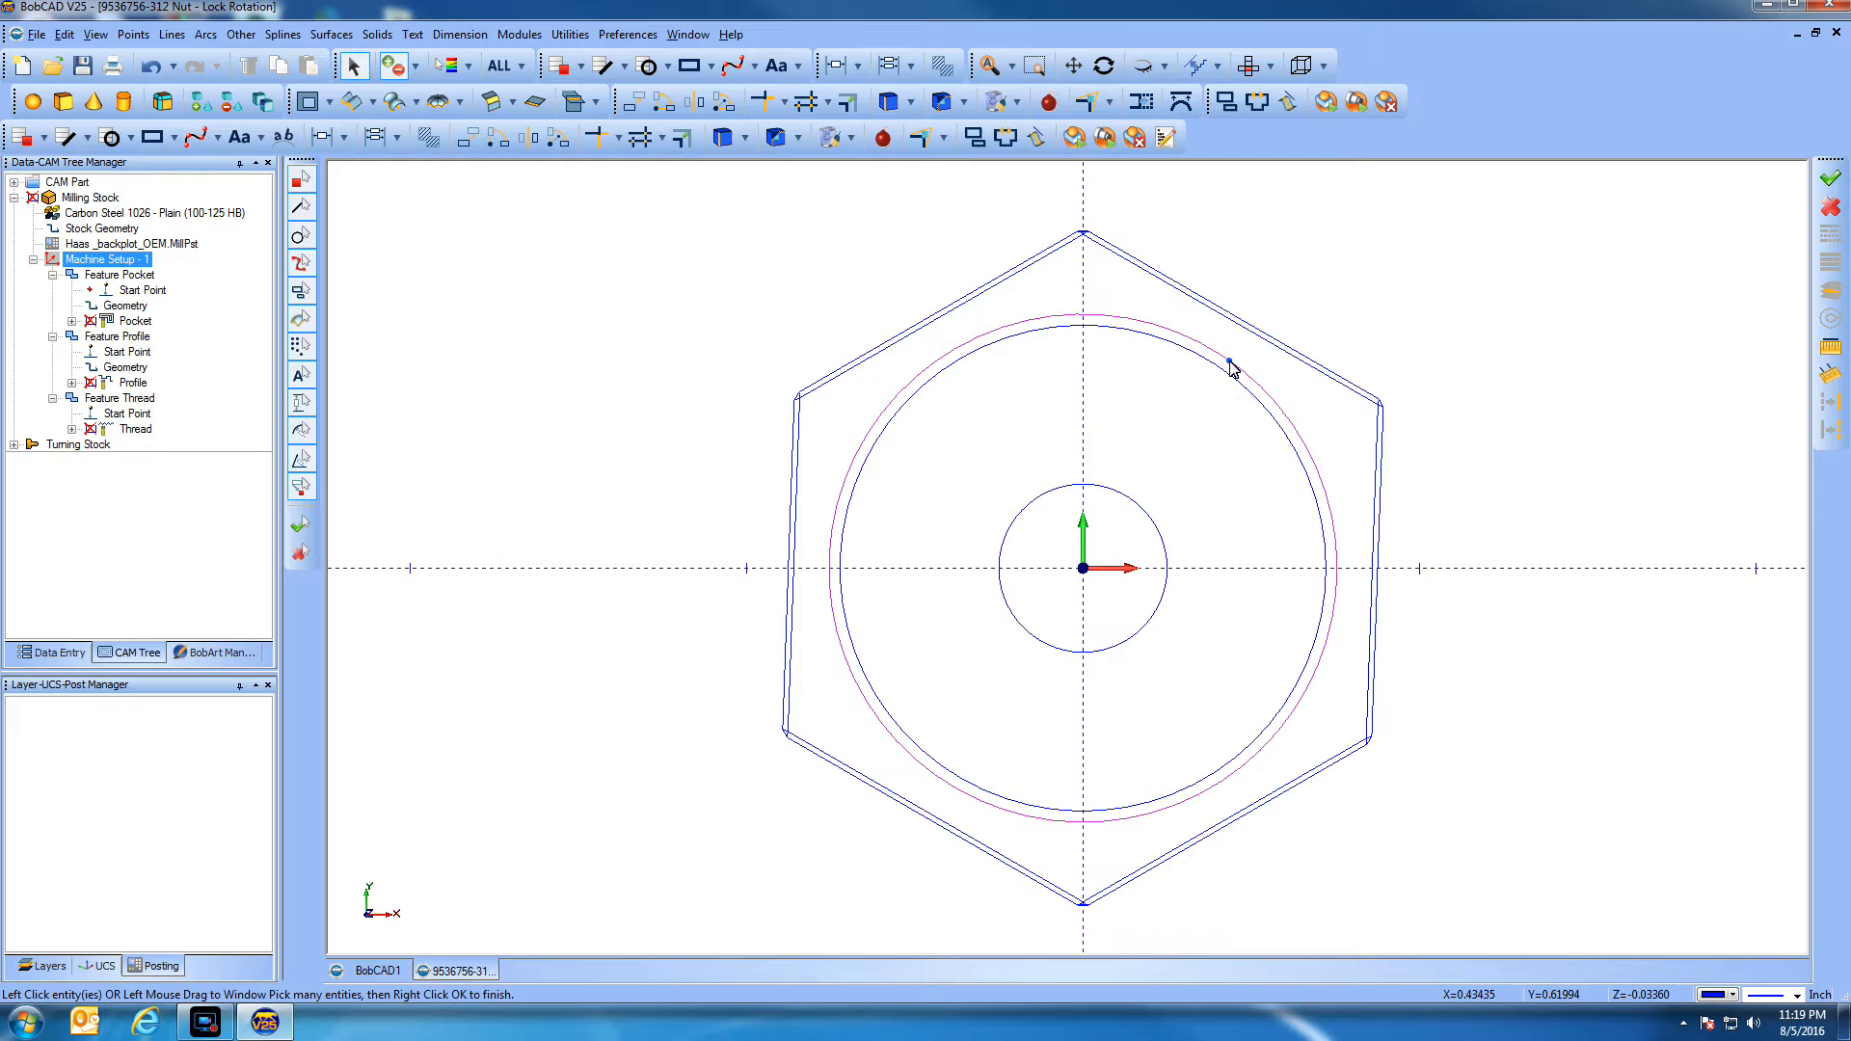
{"action": "left_click", "coordinate": [1230, 367]}
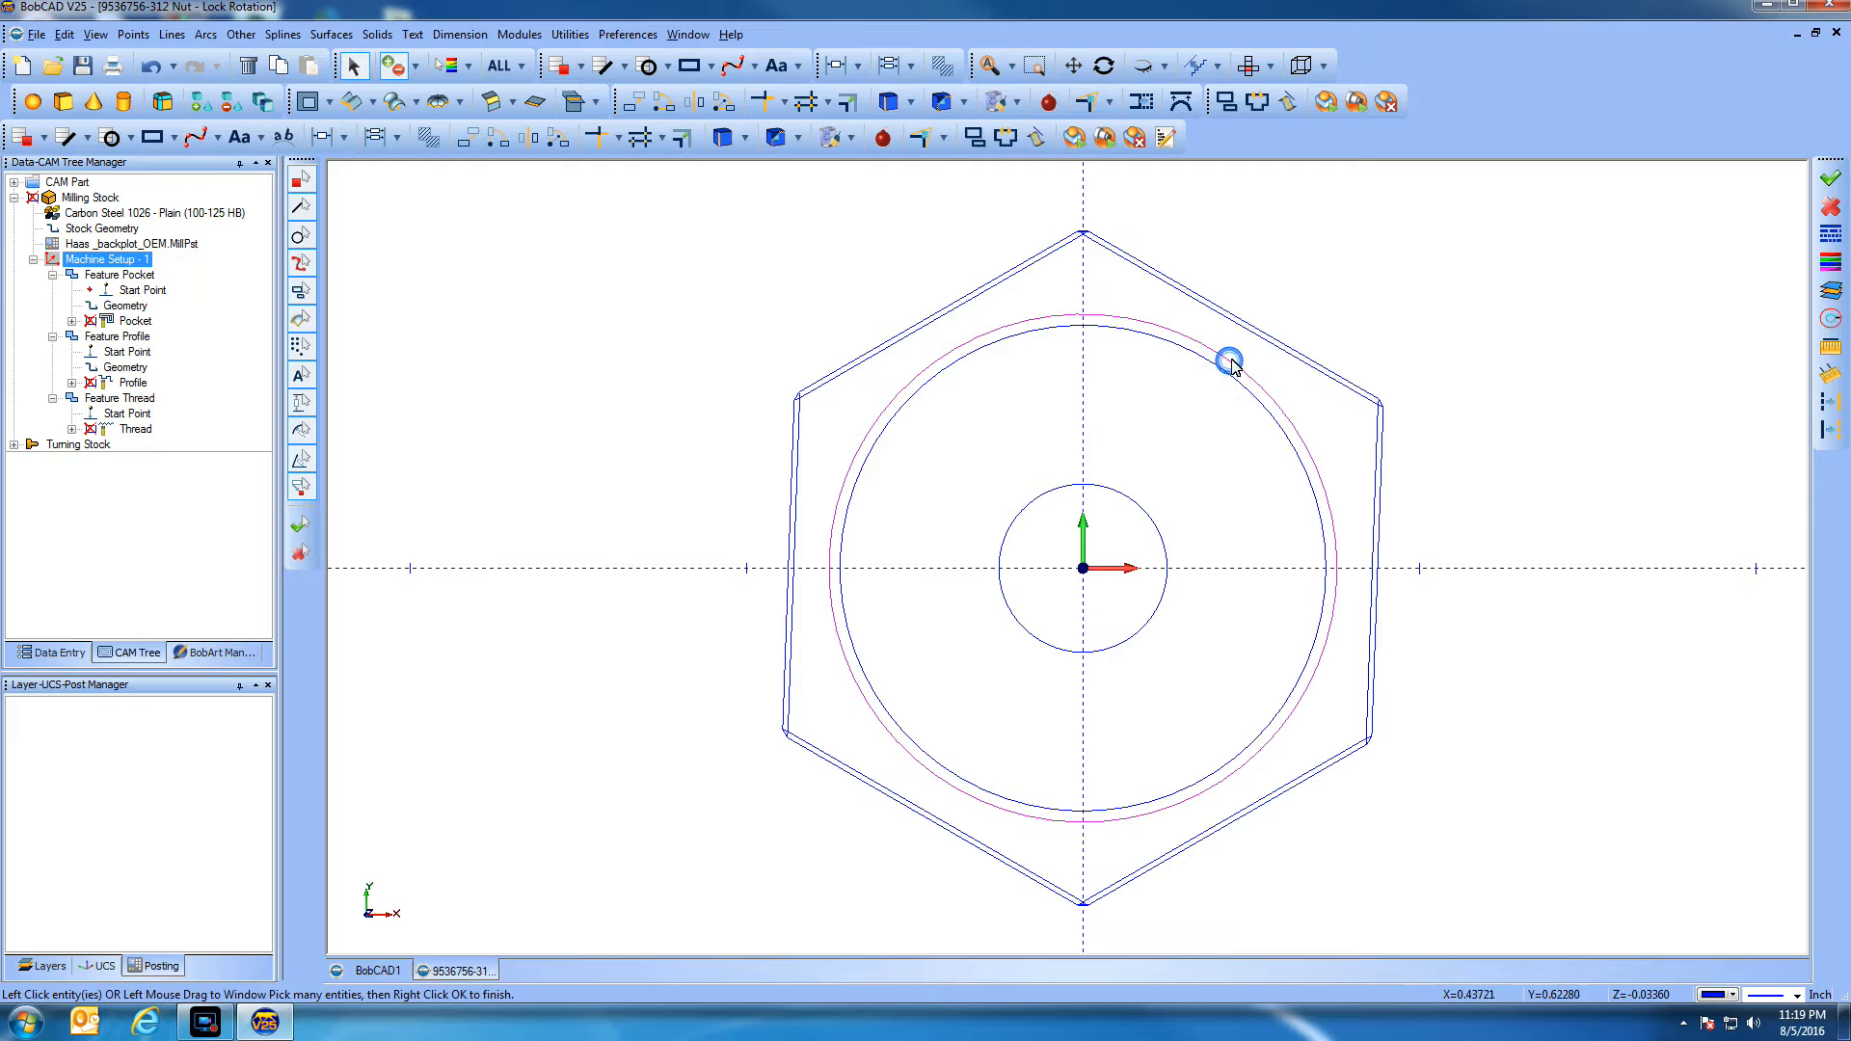
{"action": "right_click", "coordinate": [1354, 275]}
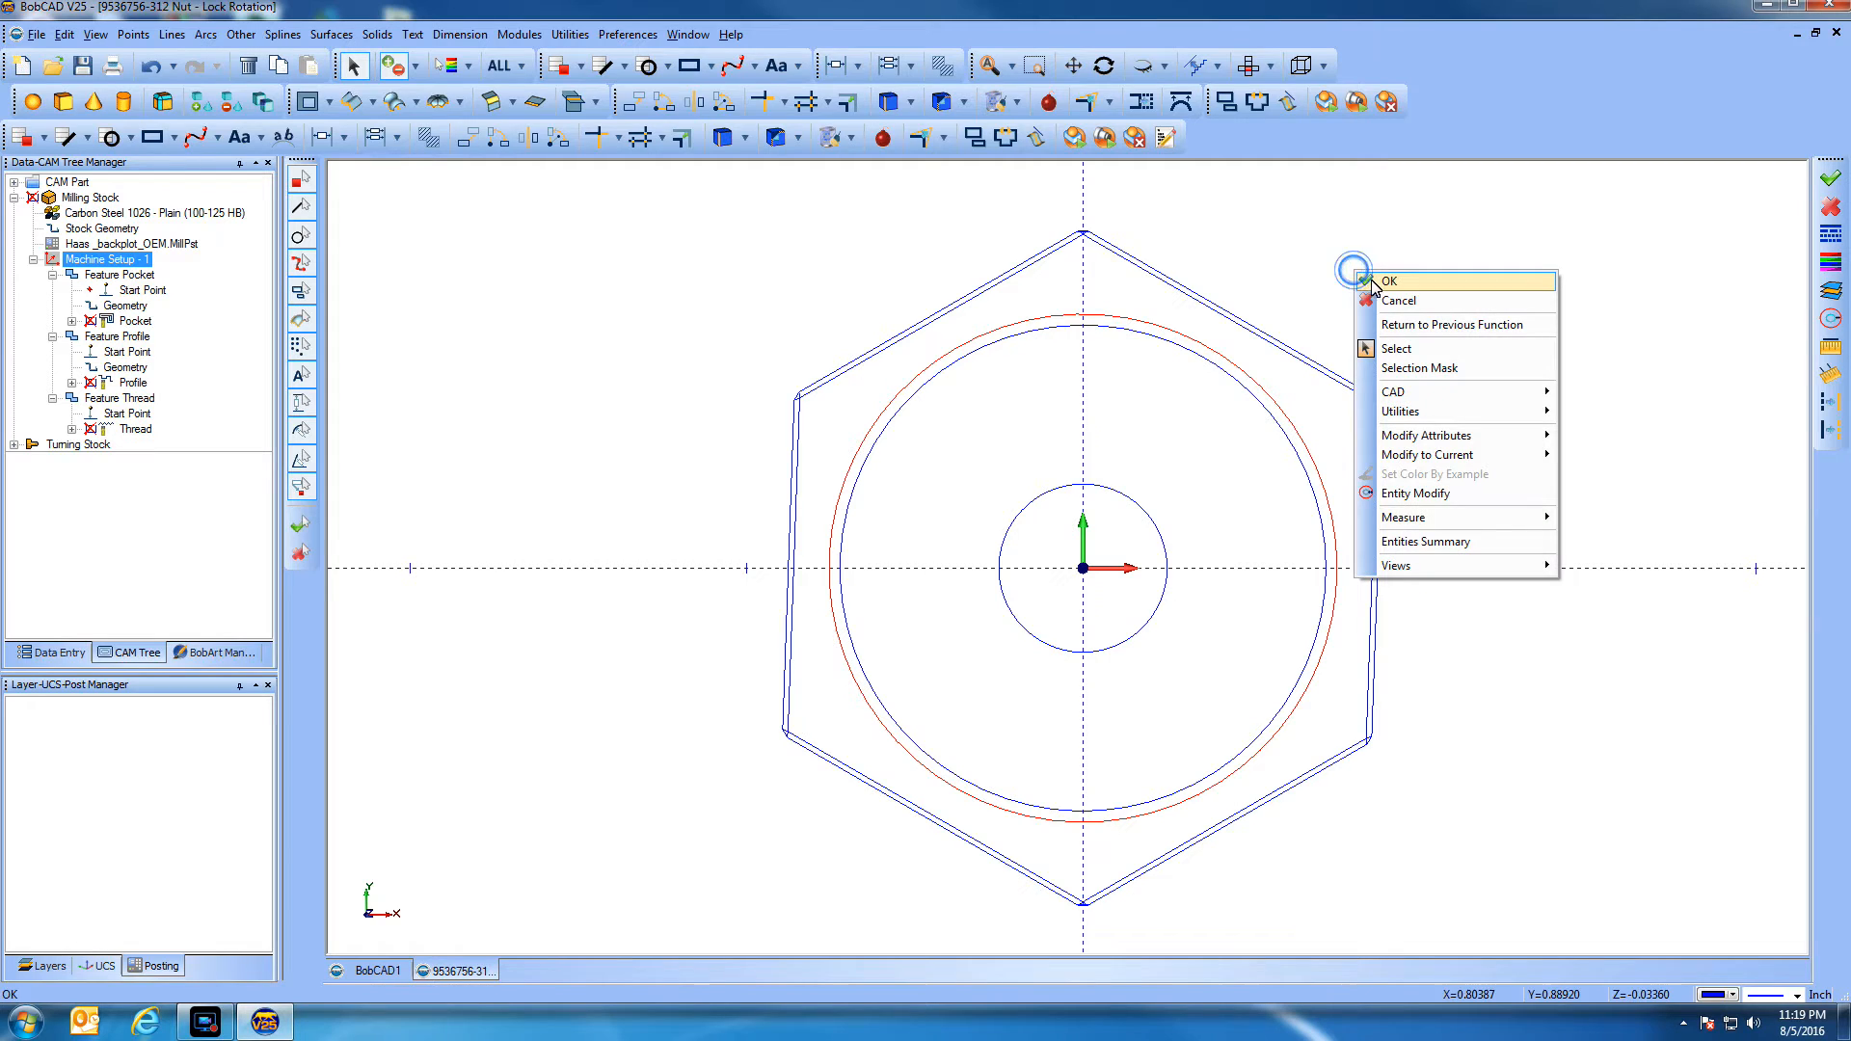
{"action": "left_click", "coordinate": [1397, 281]}
Turn off system feeds and speeds for the profile roughing, and set SFM to 490 and feed per tooth to 0.0015
{"action": "left_click", "coordinate": [1079, 802]}
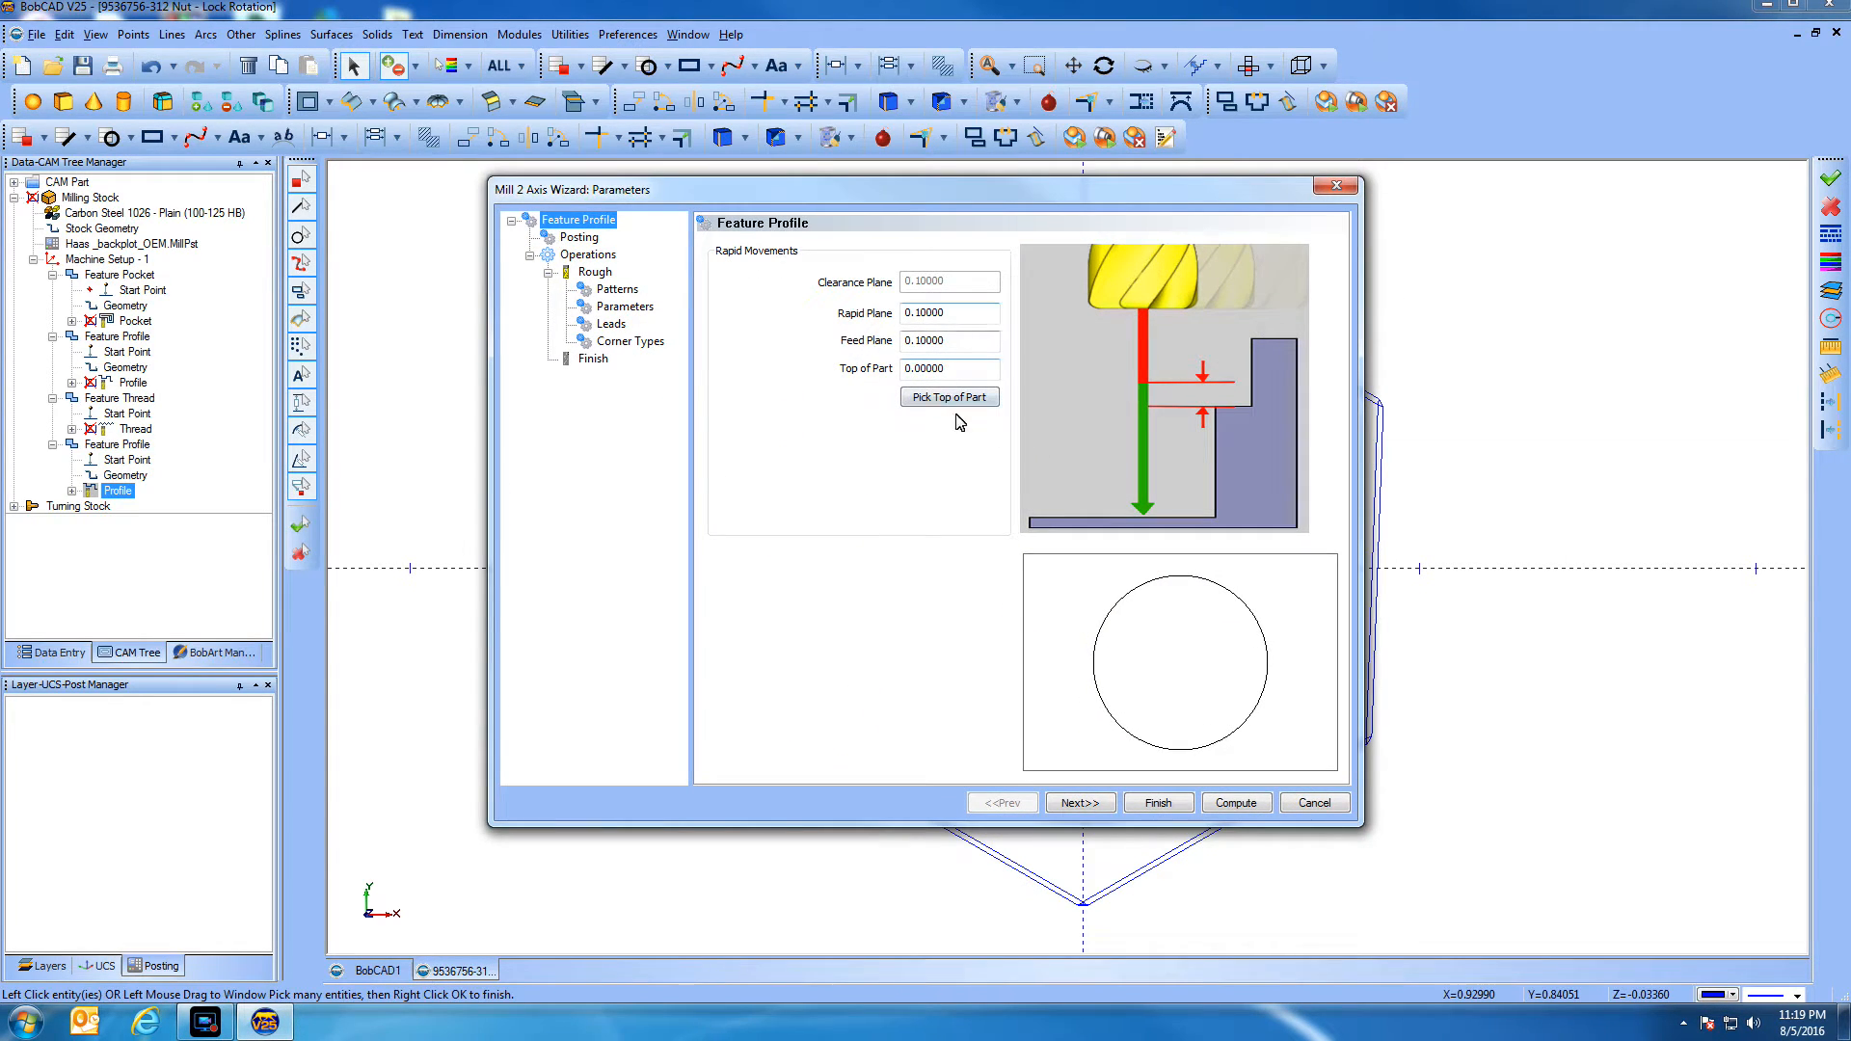
{"action": "left_click", "coordinate": [1077, 804]}
{"action": "left_click", "coordinate": [1077, 804]}
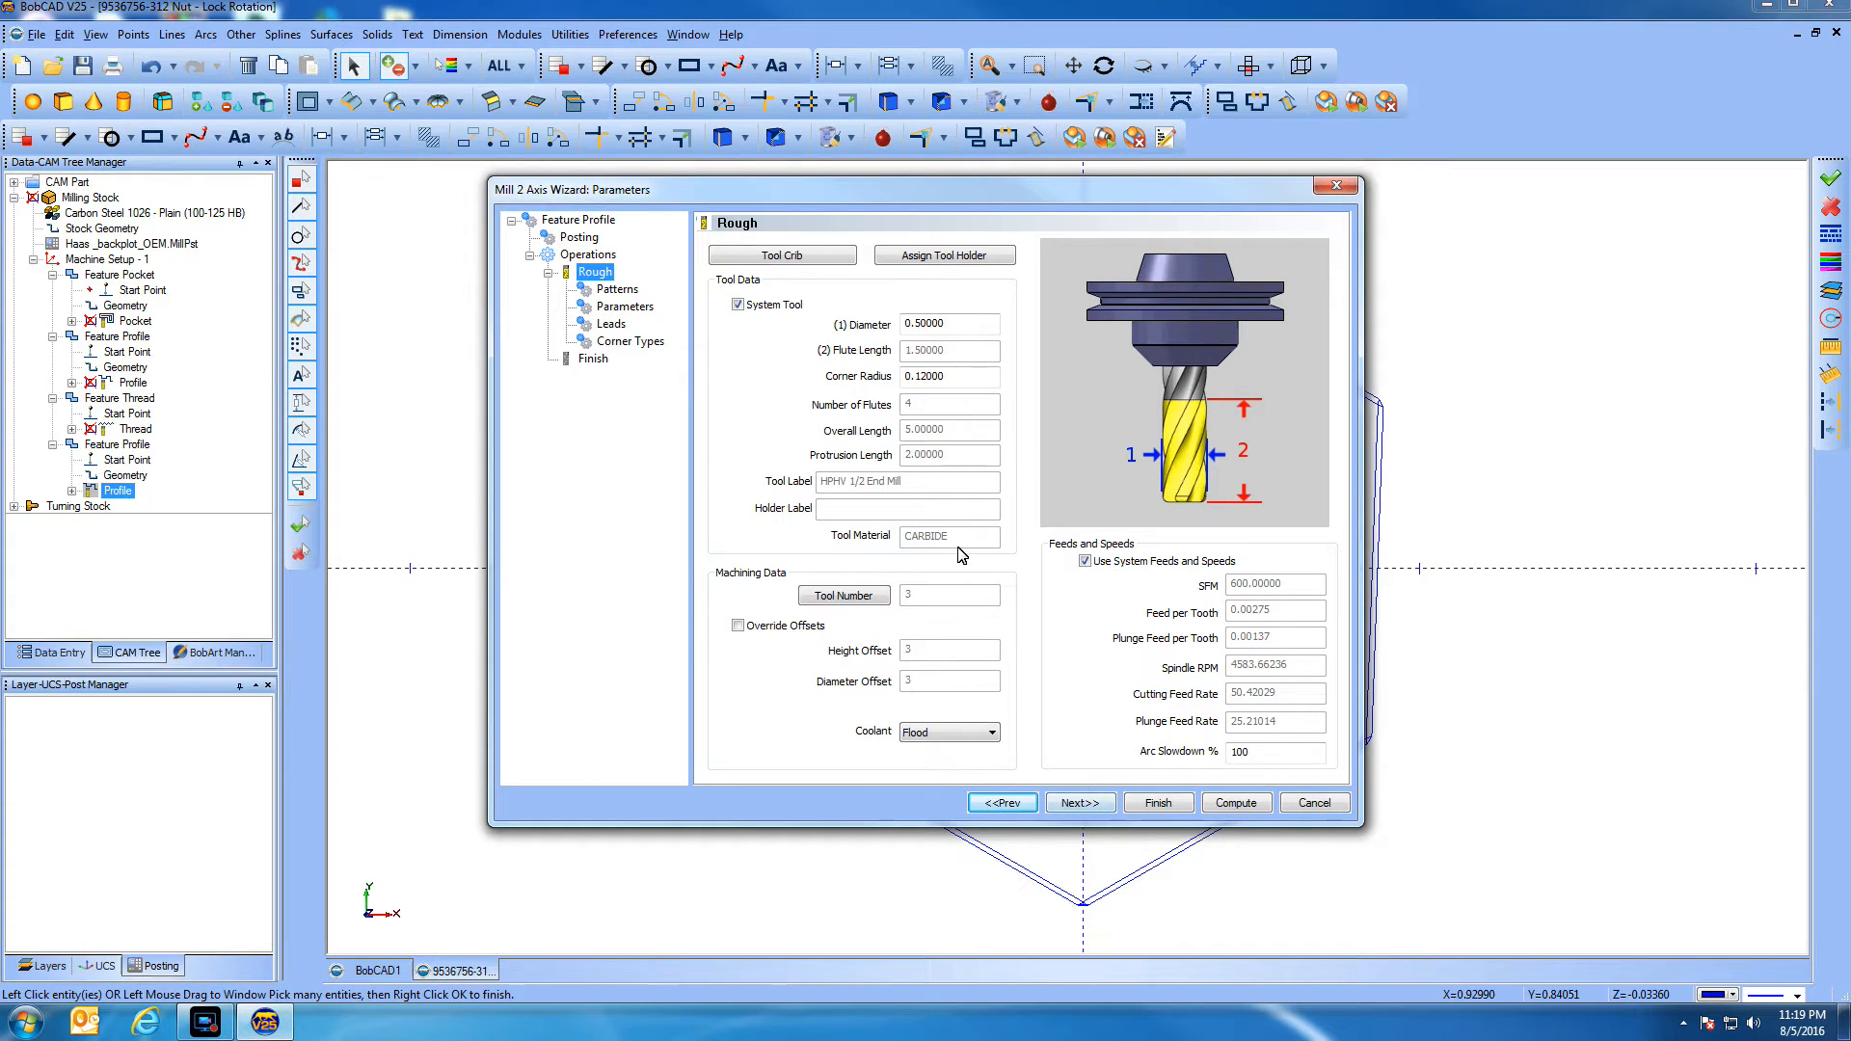
{"action": "left_click", "coordinate": [1086, 561]}
{"action": "left_click_drag", "start_coordinate": [1291, 584], "coordinate": [1213, 585]}
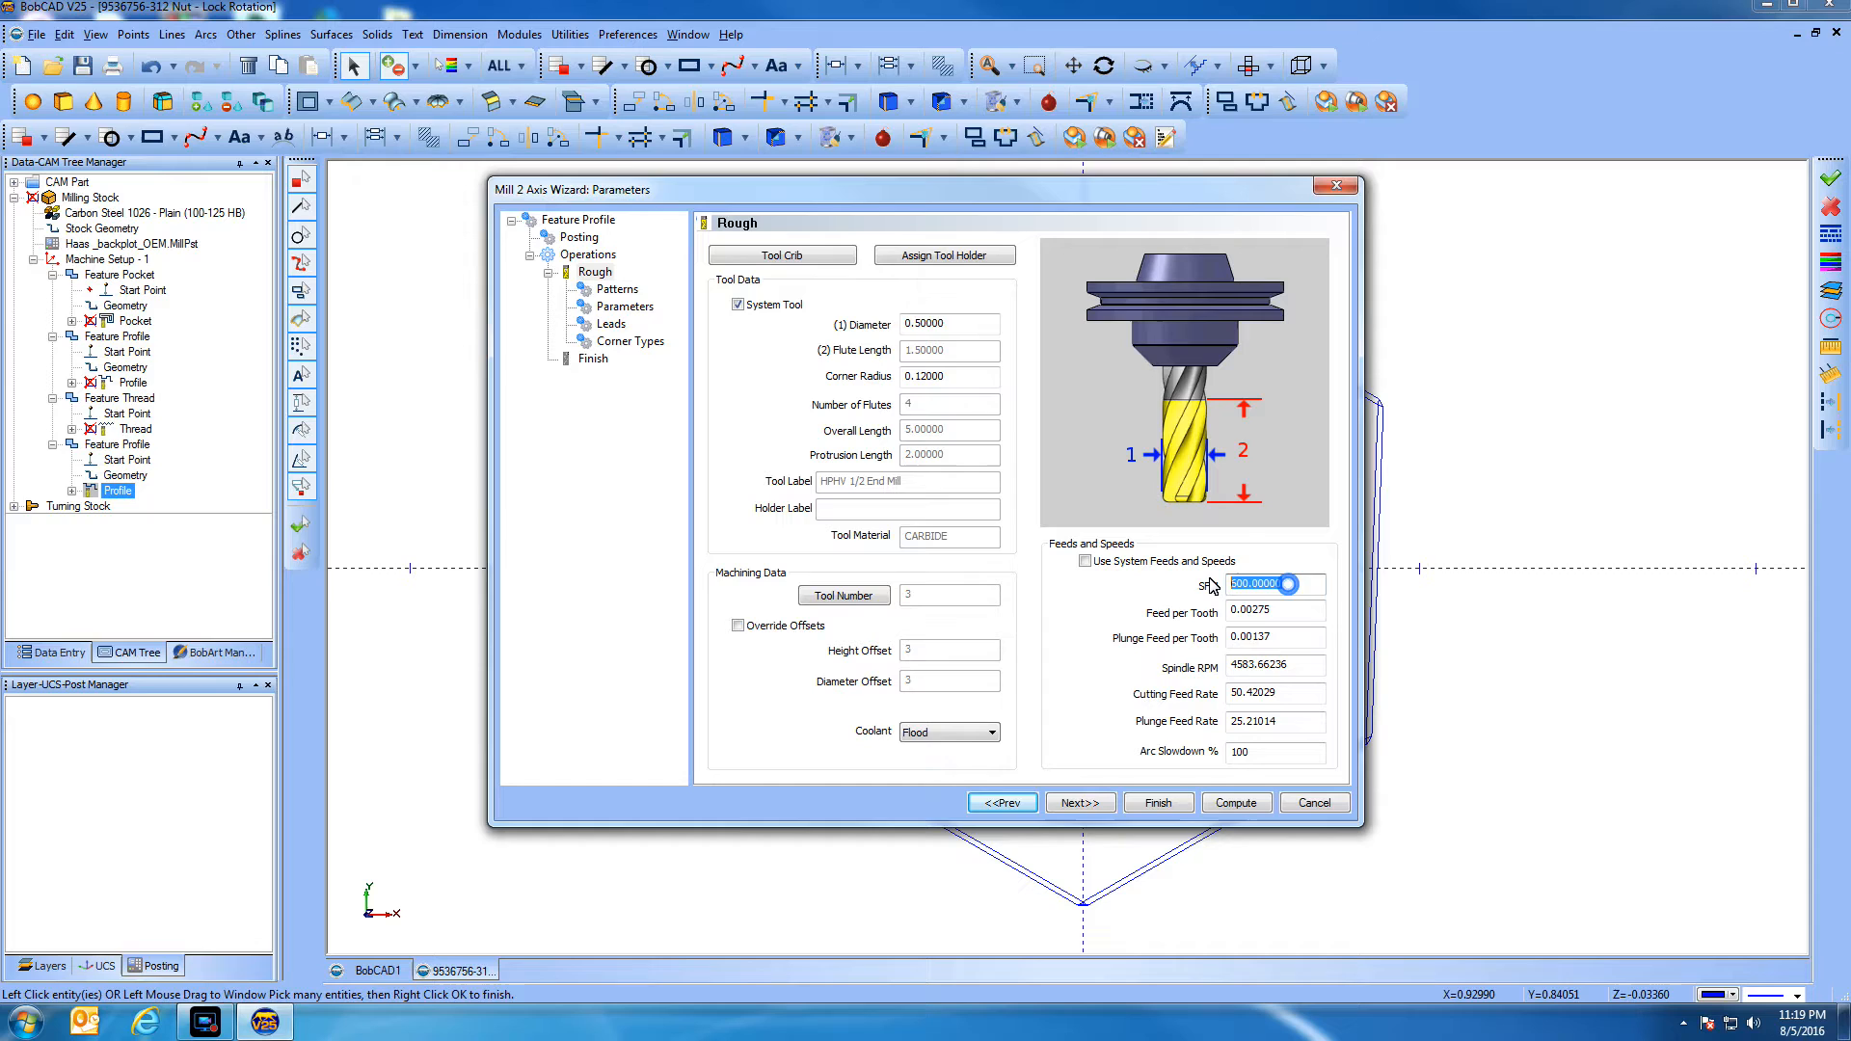
{"action": "type", "text": "4"}
{"action": "left_click_drag", "start_coordinate": [1252, 610], "coordinate": [1321, 618]}
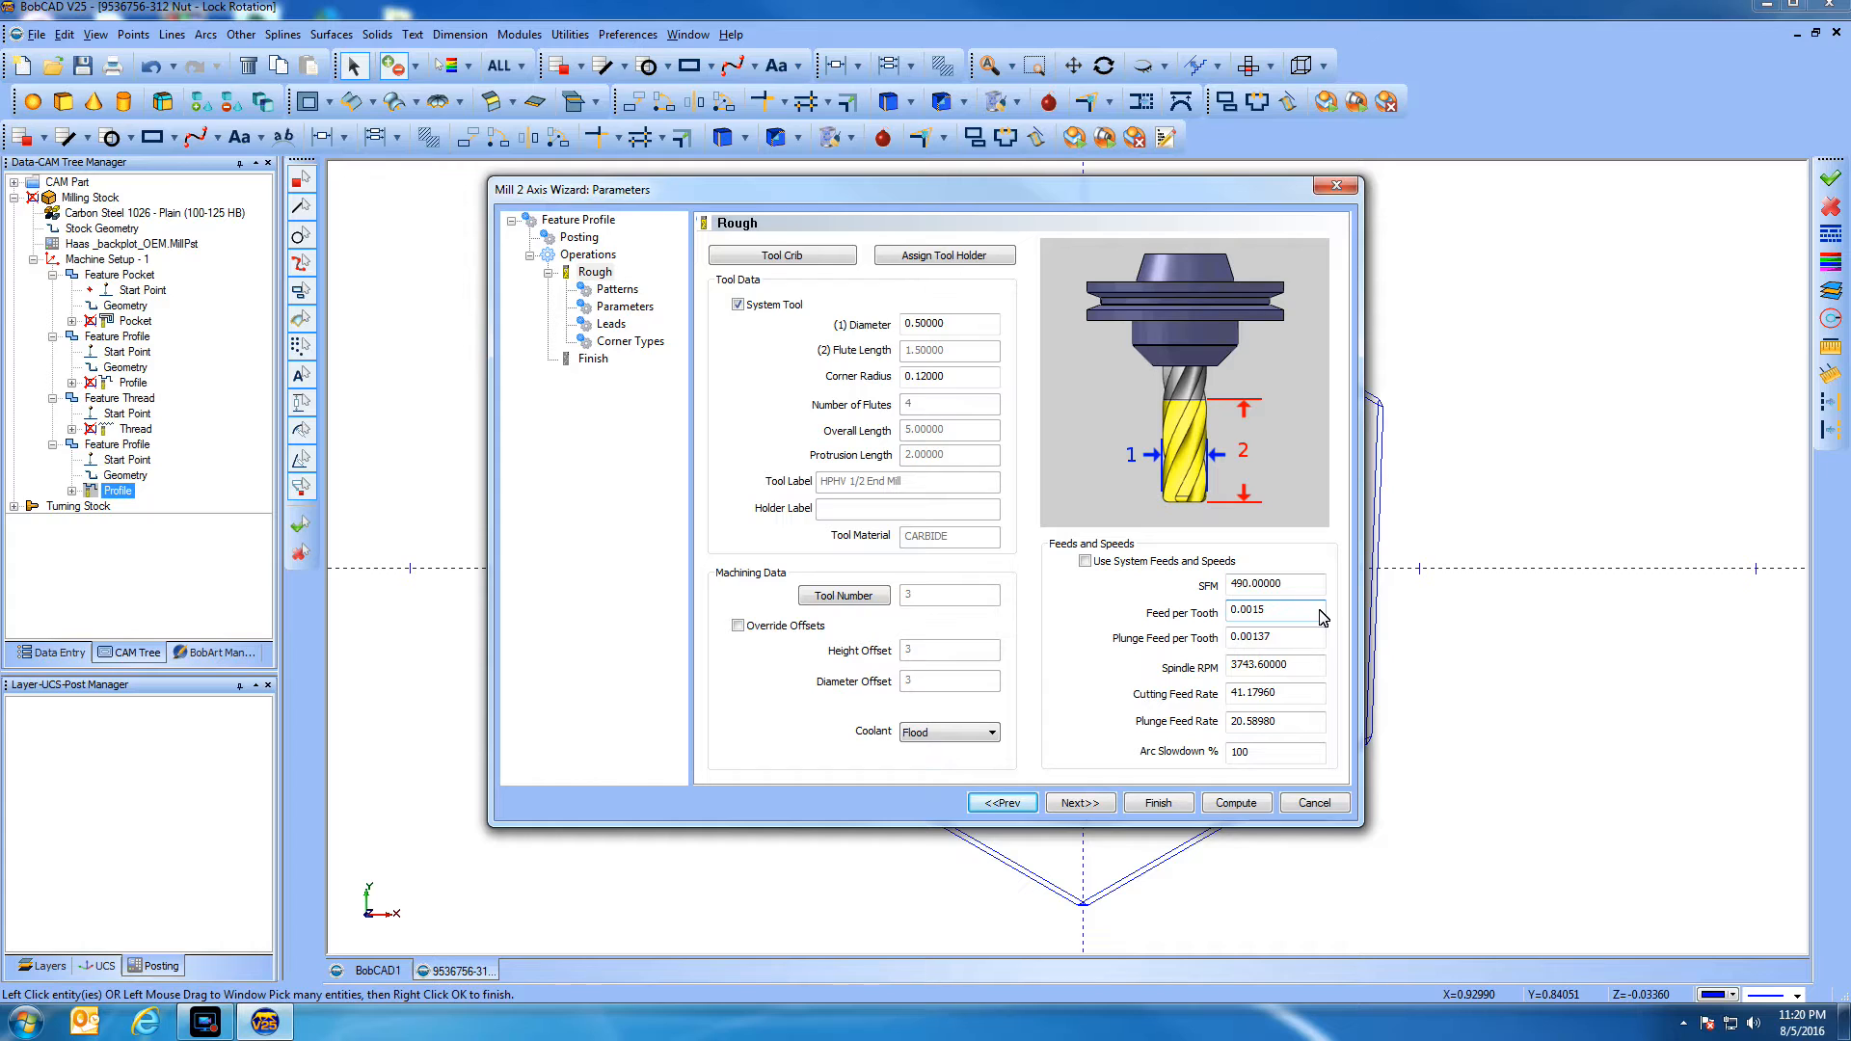
Set the profile roughing depth to multiple steps with a total depth of 0.0625, and enter a new depth of cut
{"action": "left_click", "coordinate": [1076, 804]}
{"action": "left_click", "coordinate": [1076, 804]}
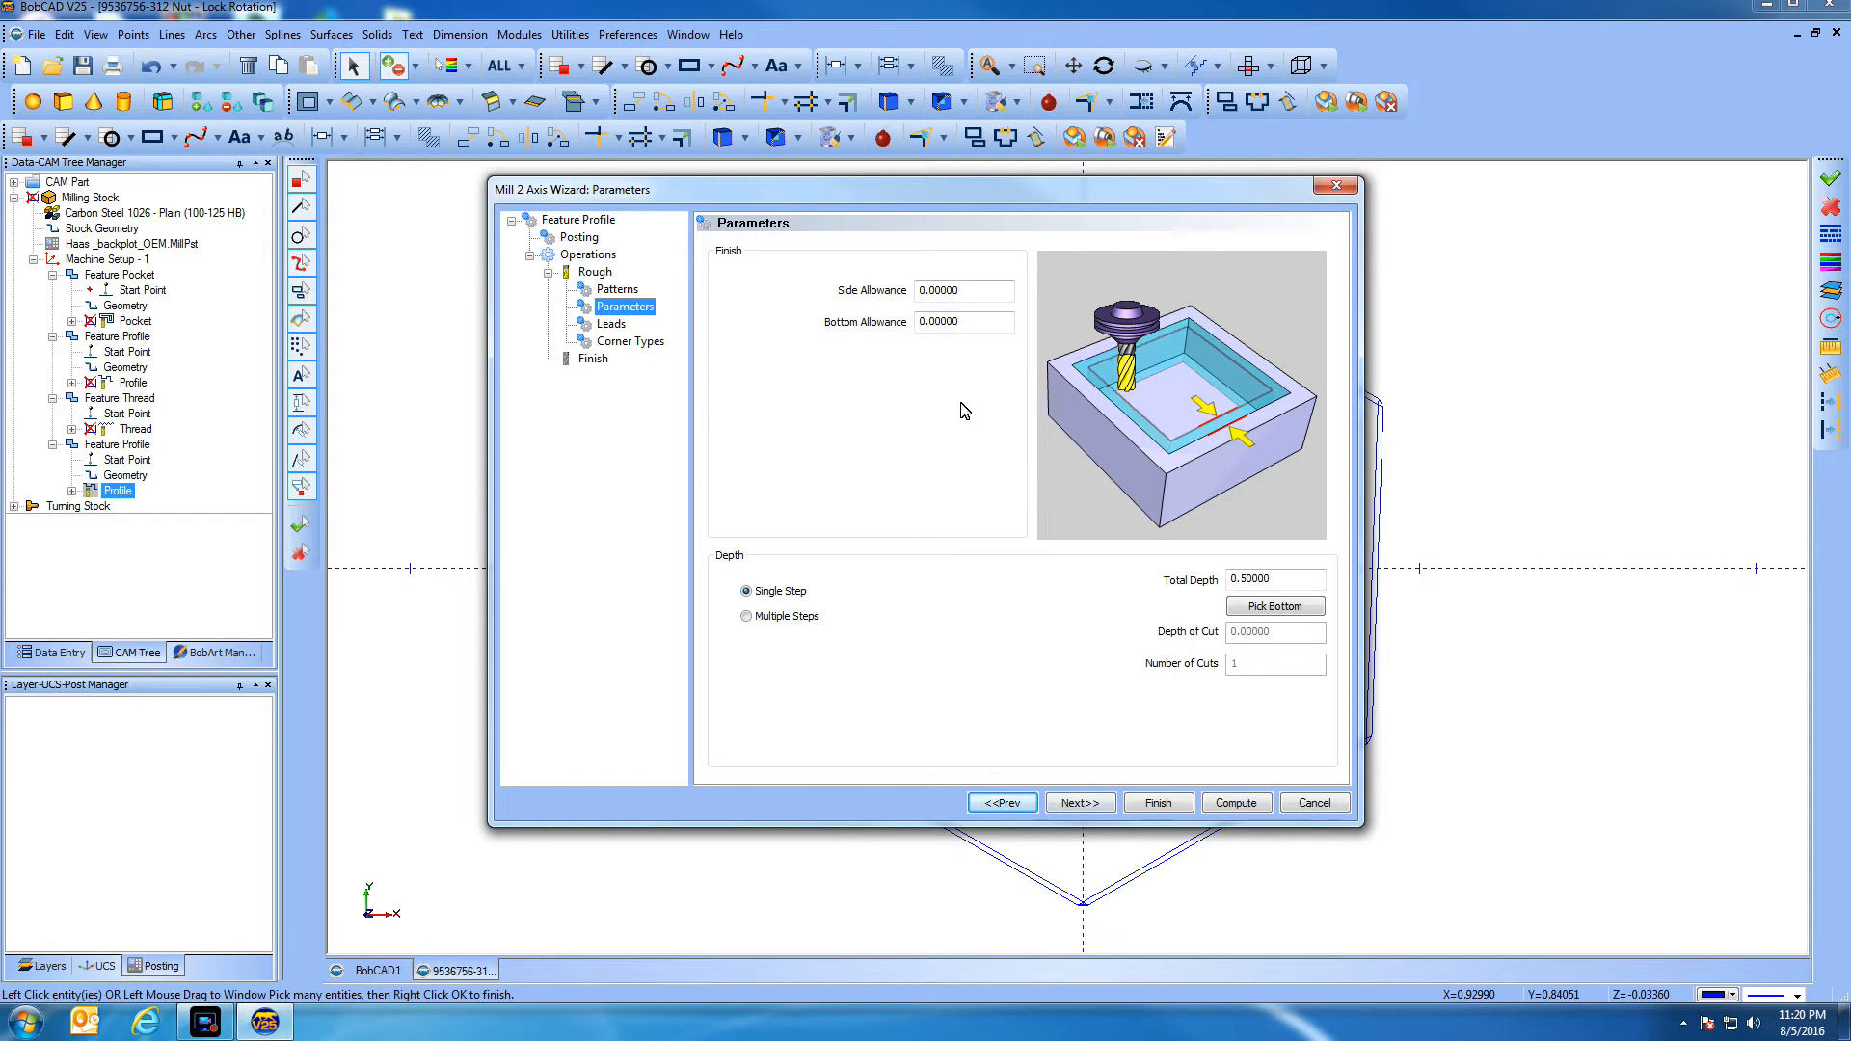
{"action": "left_click", "coordinate": [749, 618]}
{"action": "left_click_drag", "start_coordinate": [1242, 580], "coordinate": [1392, 581]}
{"action": "type", "text": "0.0625"}
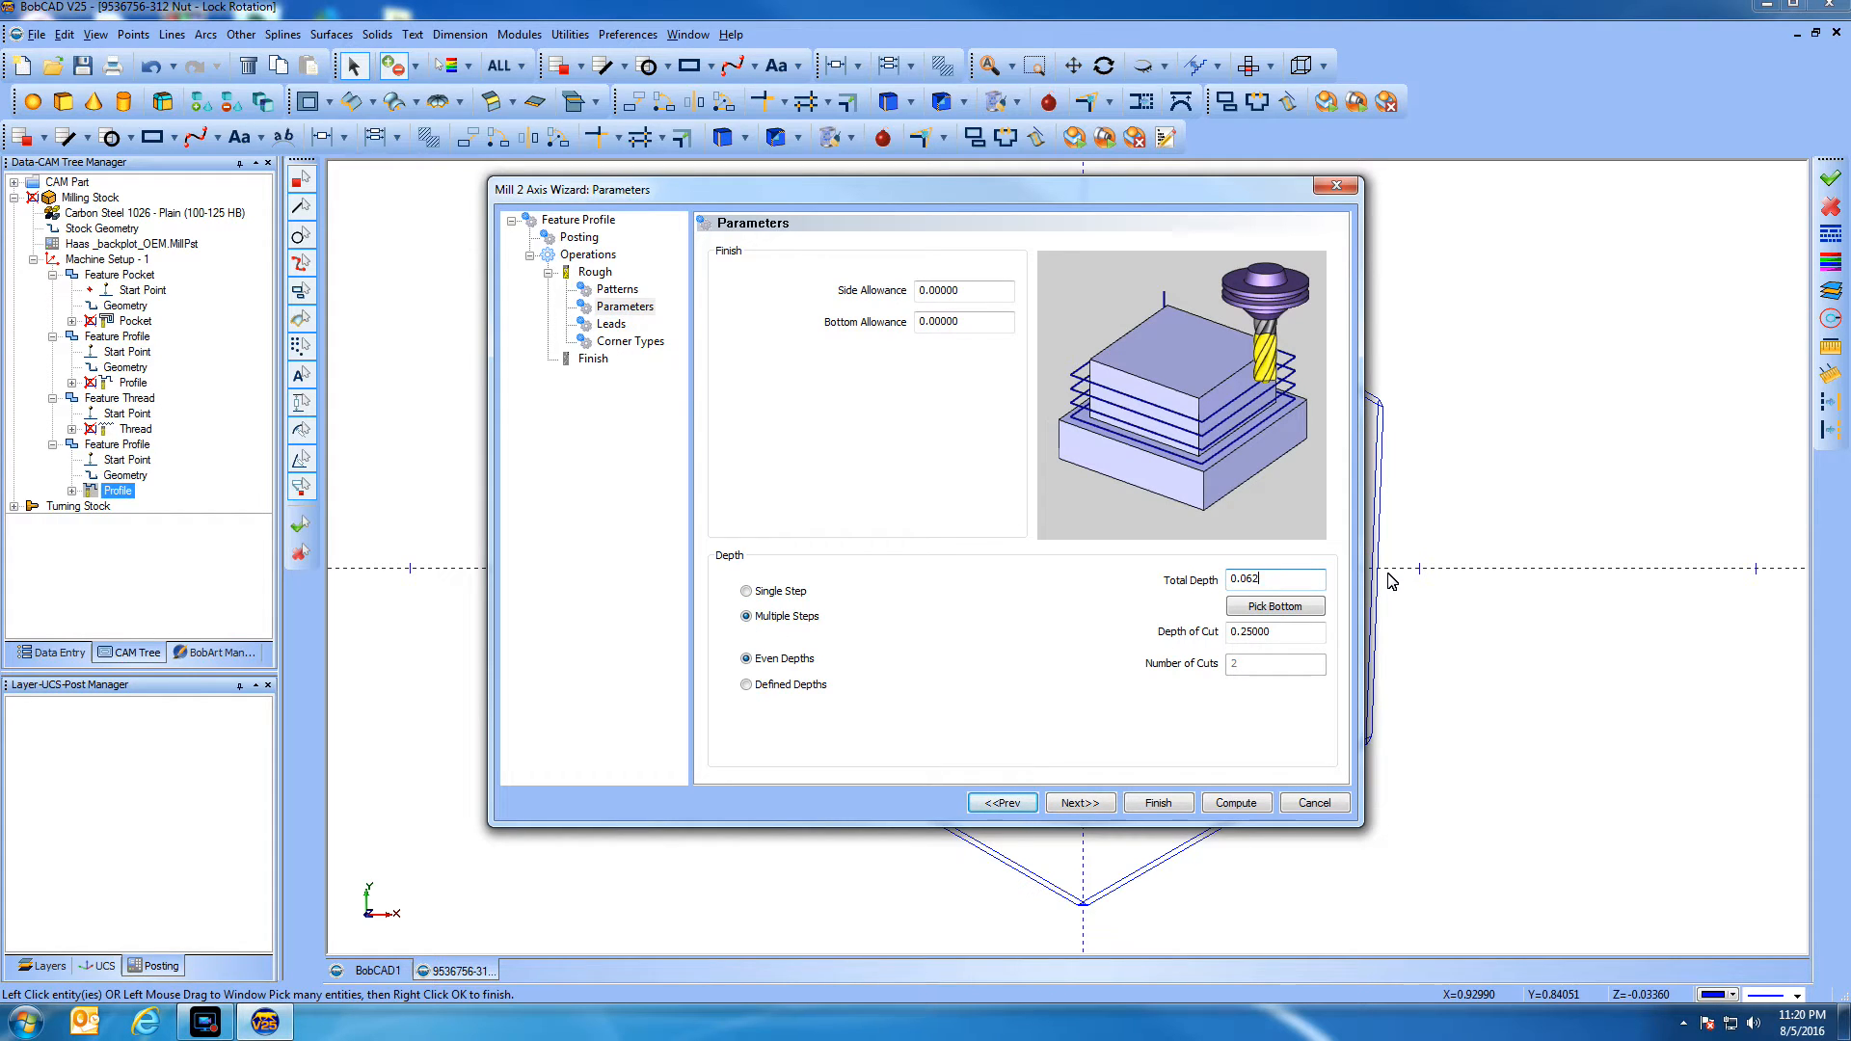
{"action": "left_click", "coordinate": [1244, 632]}
{"action": "left_click", "coordinate": [747, 616]}
{"action": "left_click_drag", "start_coordinate": [1245, 632], "coordinate": [1331, 641]}
{"action": "type", "text": "35"}
{"action": "left_click", "coordinate": [1274, 580]}
{"action": "left_click", "coordinate": [1074, 808]}
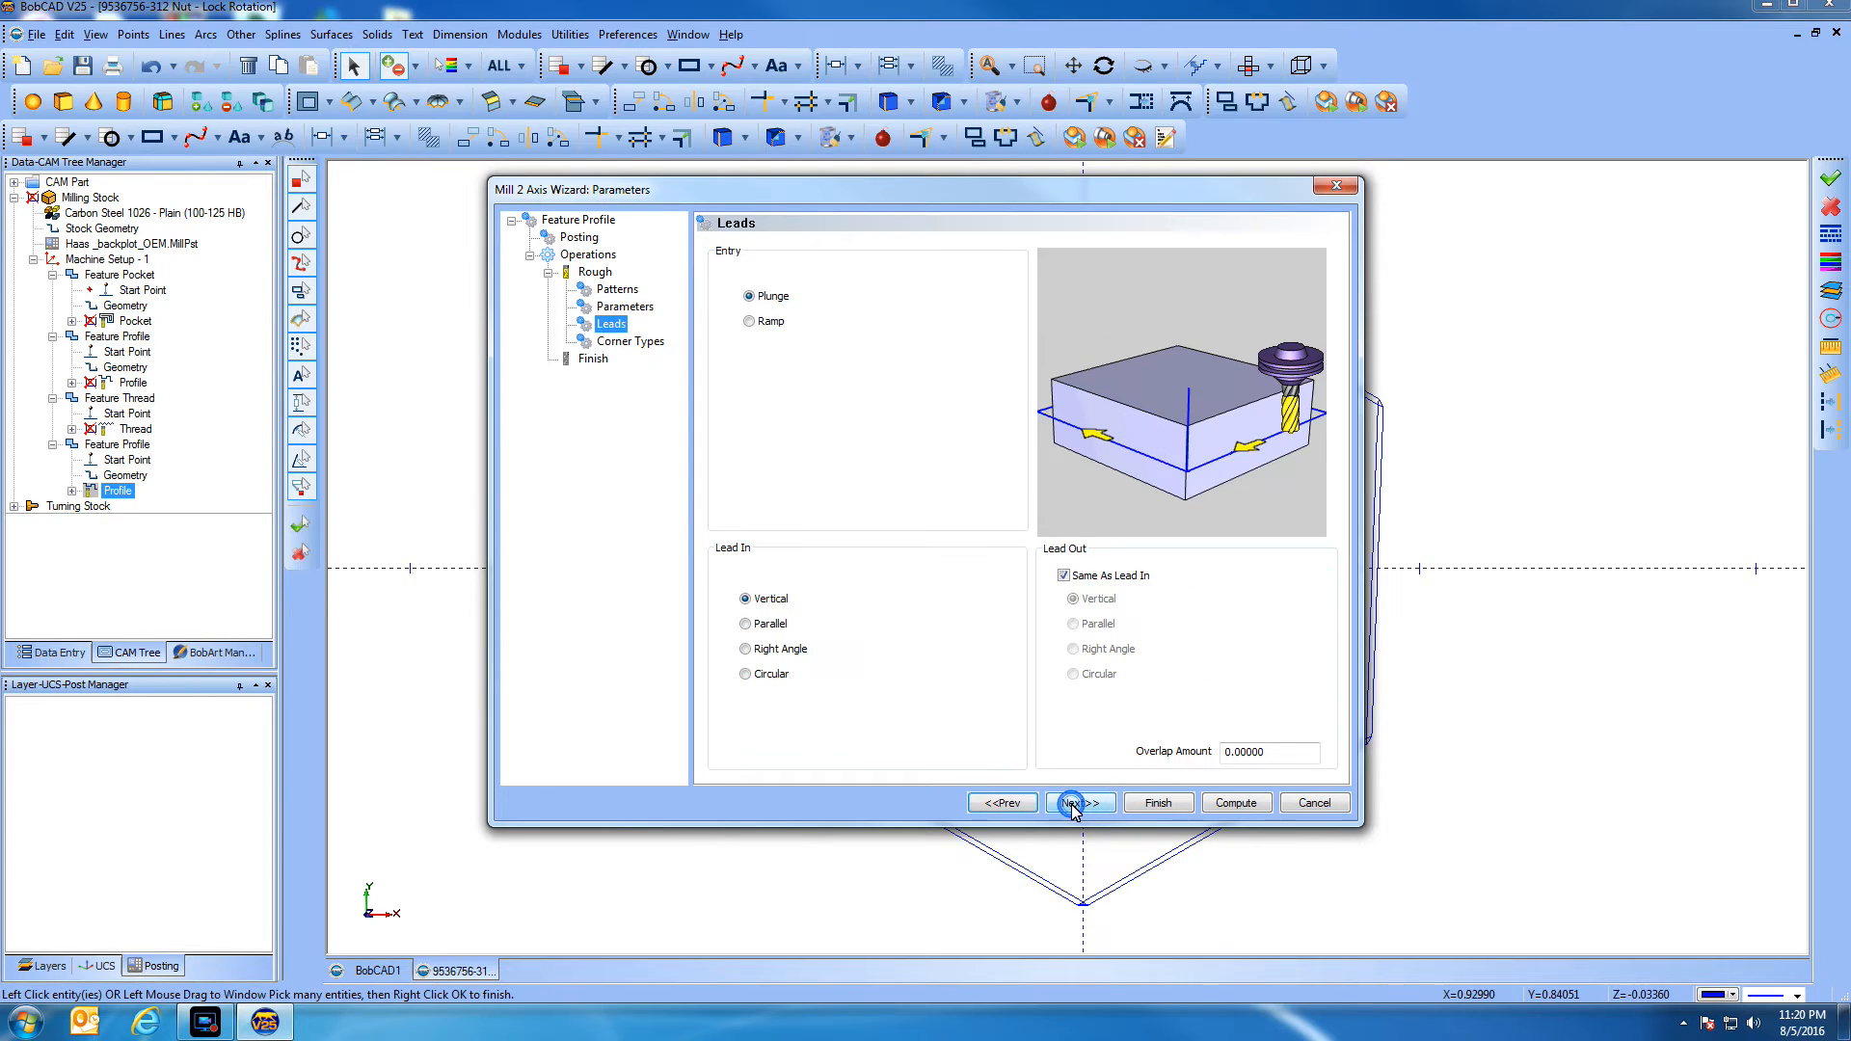
Use circular lead-in and lead-out with a 0.25 radius and sharp corners for the profile, and compute its toolpath
{"action": "left_click", "coordinate": [746, 674]}
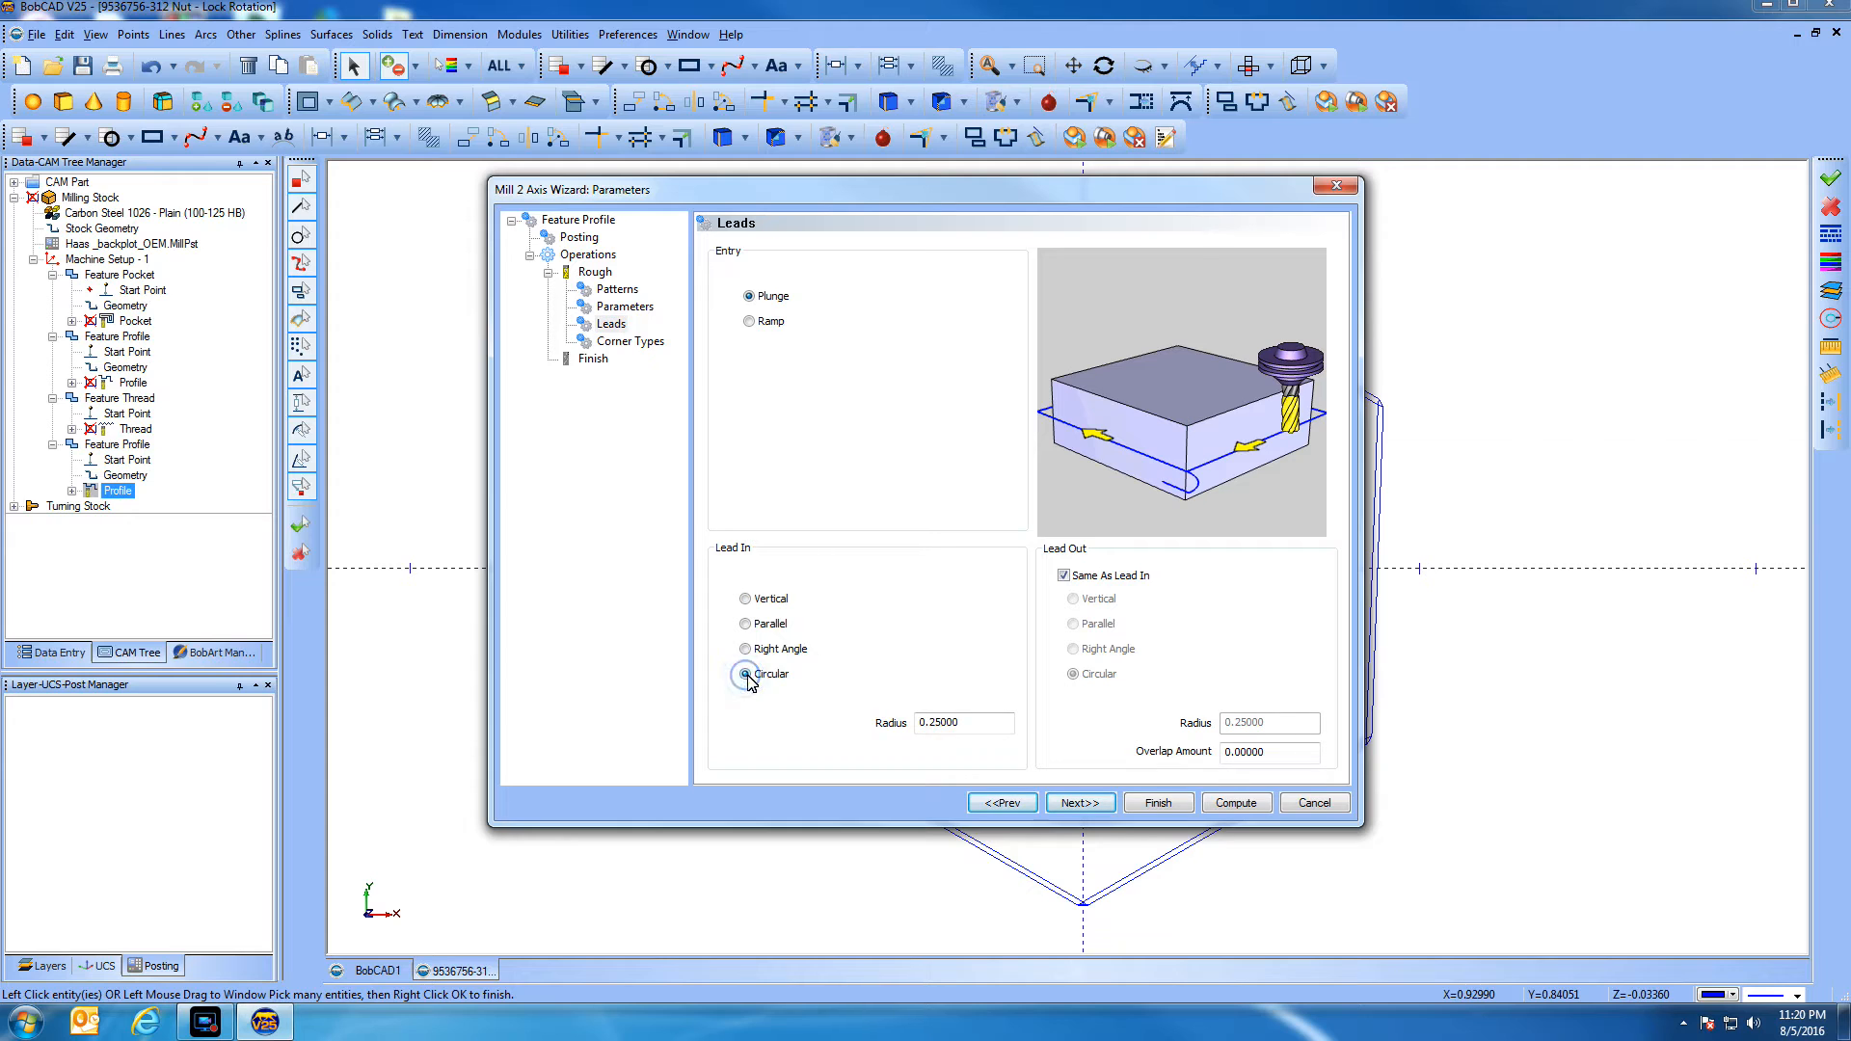
{"action": "left_click", "coordinate": [1080, 805]}
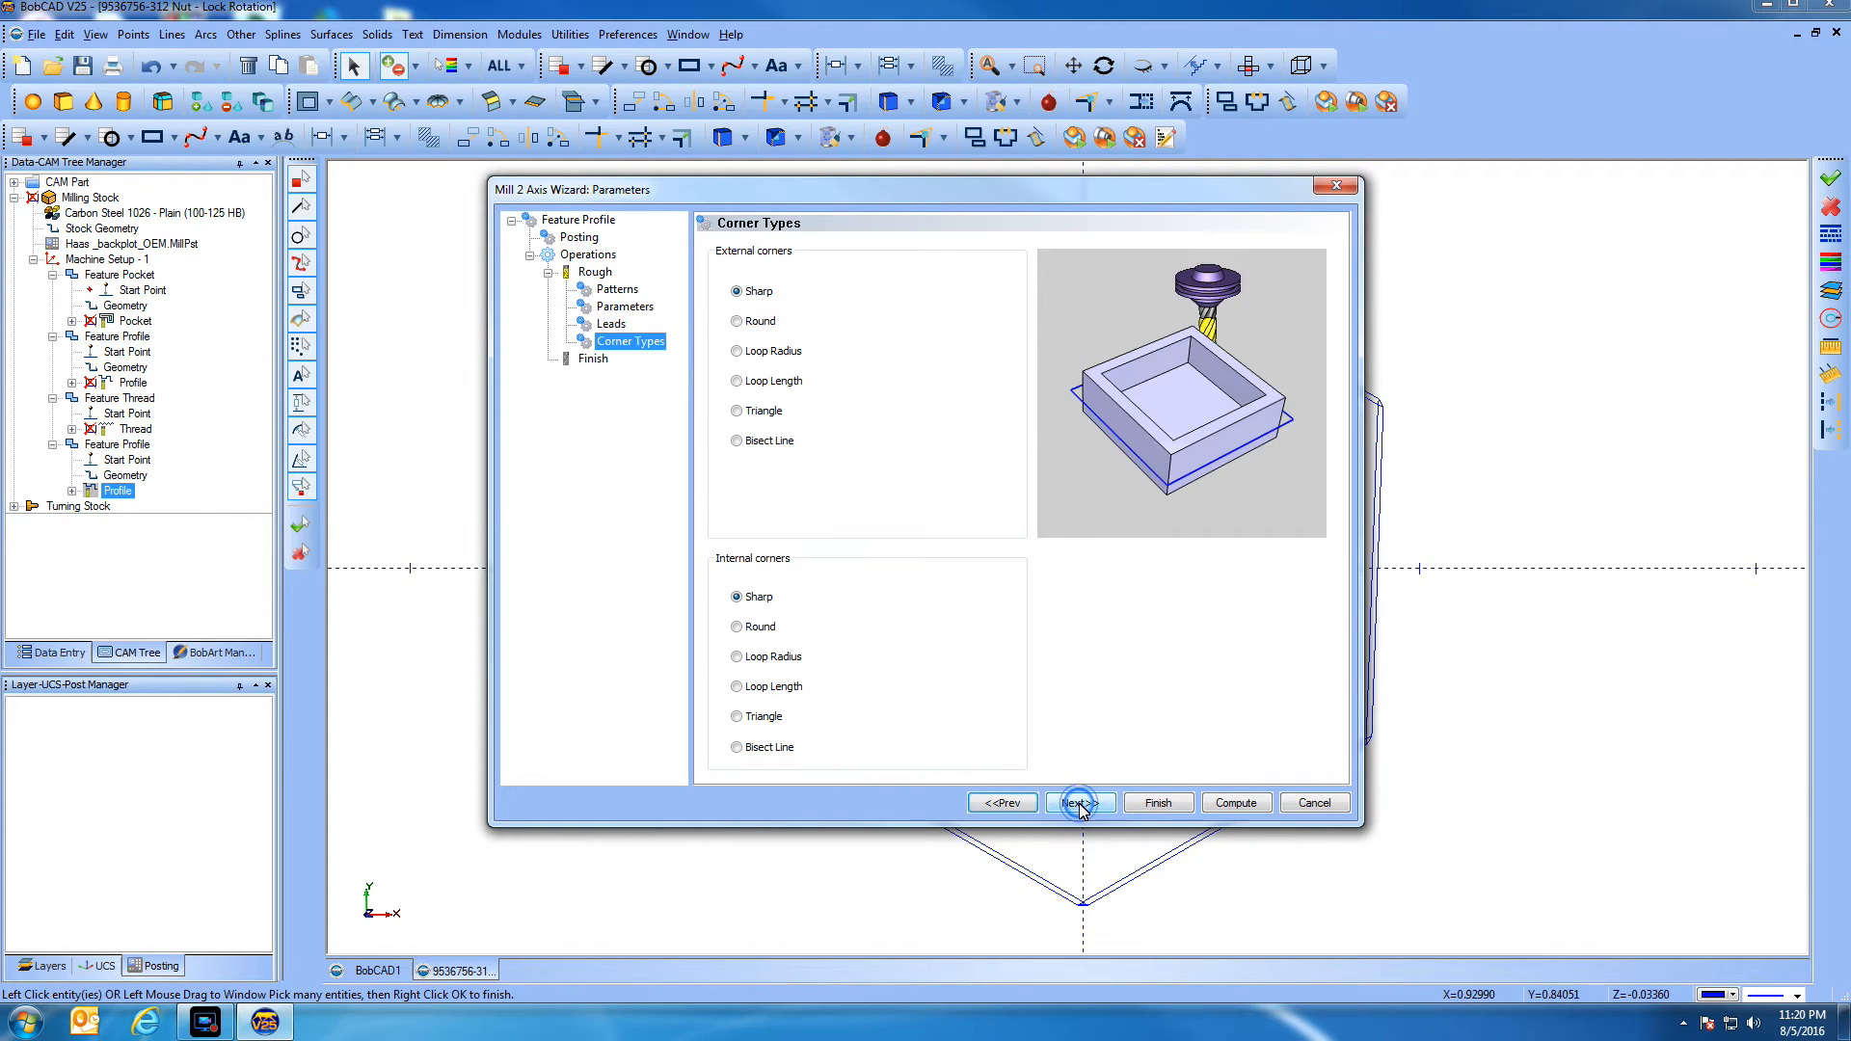
{"action": "left_click", "coordinate": [1080, 804]}
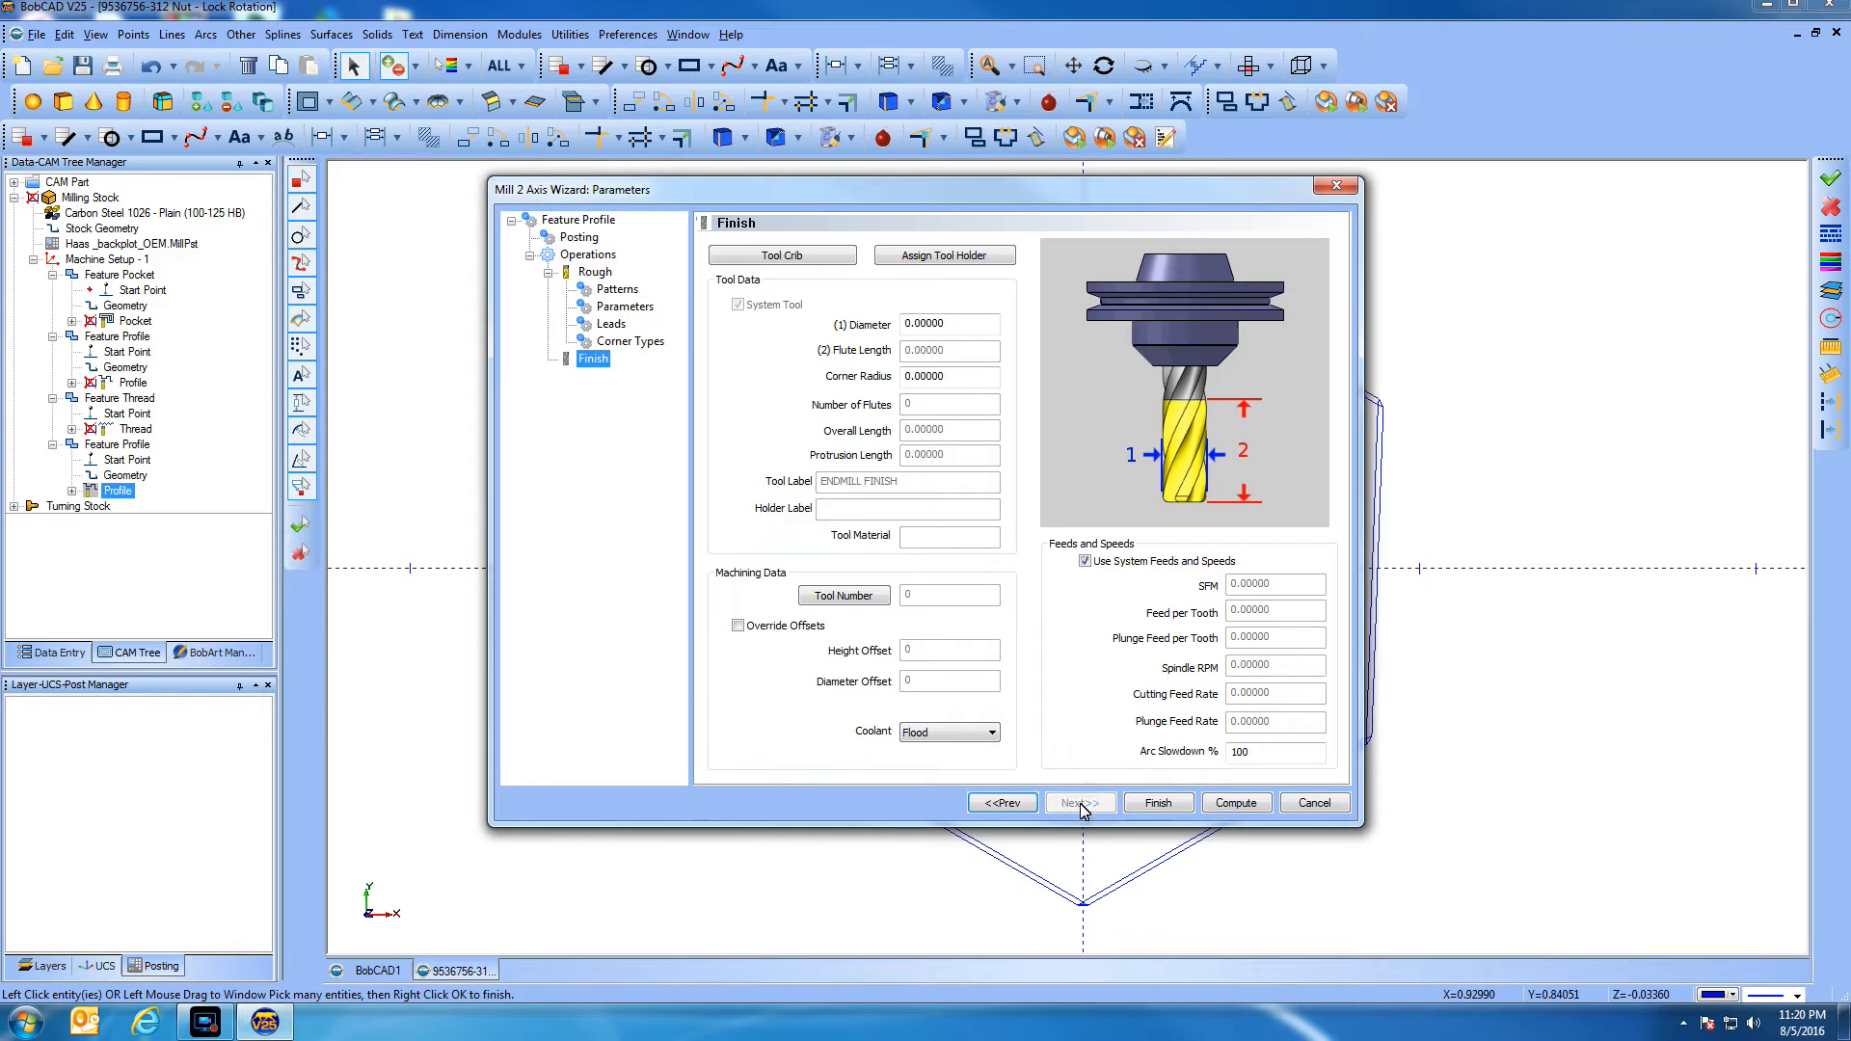
{"action": "left_click", "coordinate": [1238, 805]}
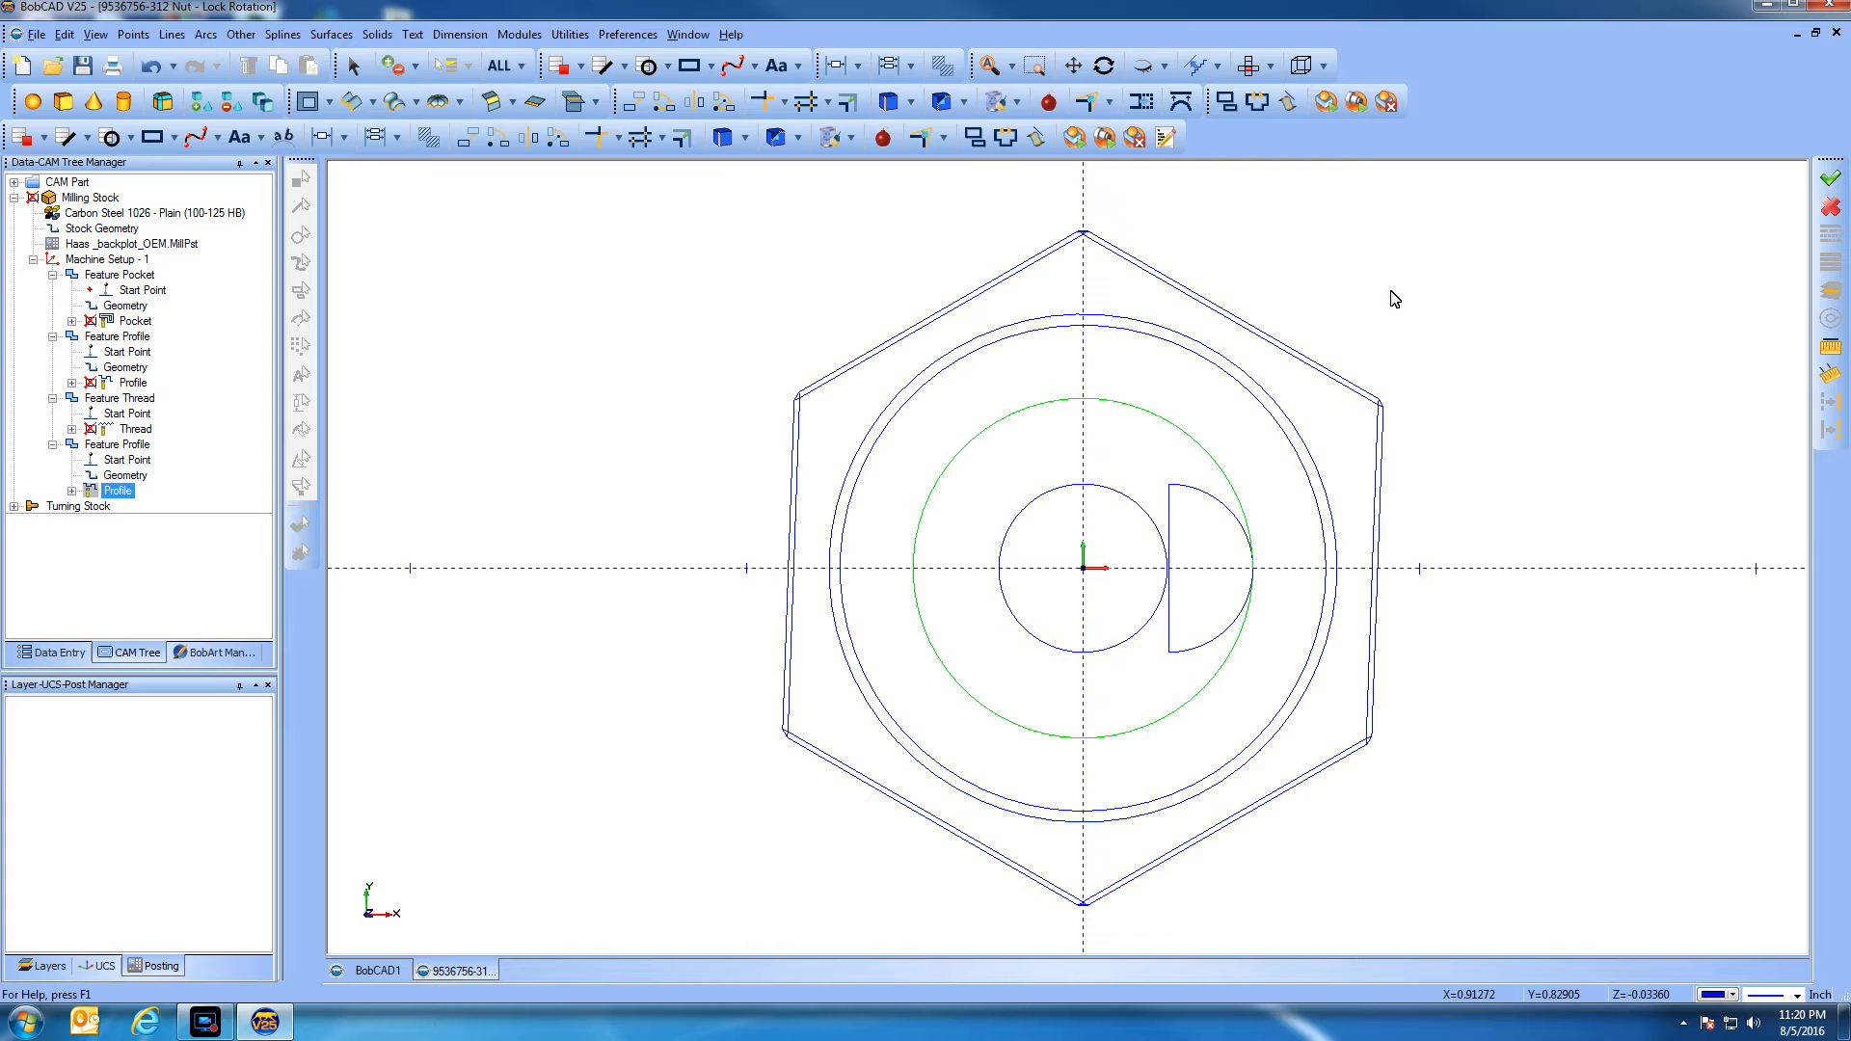
Examine the new profile toolpath in an isometric view, and return to the top view
{"action": "key", "text": "Home"}
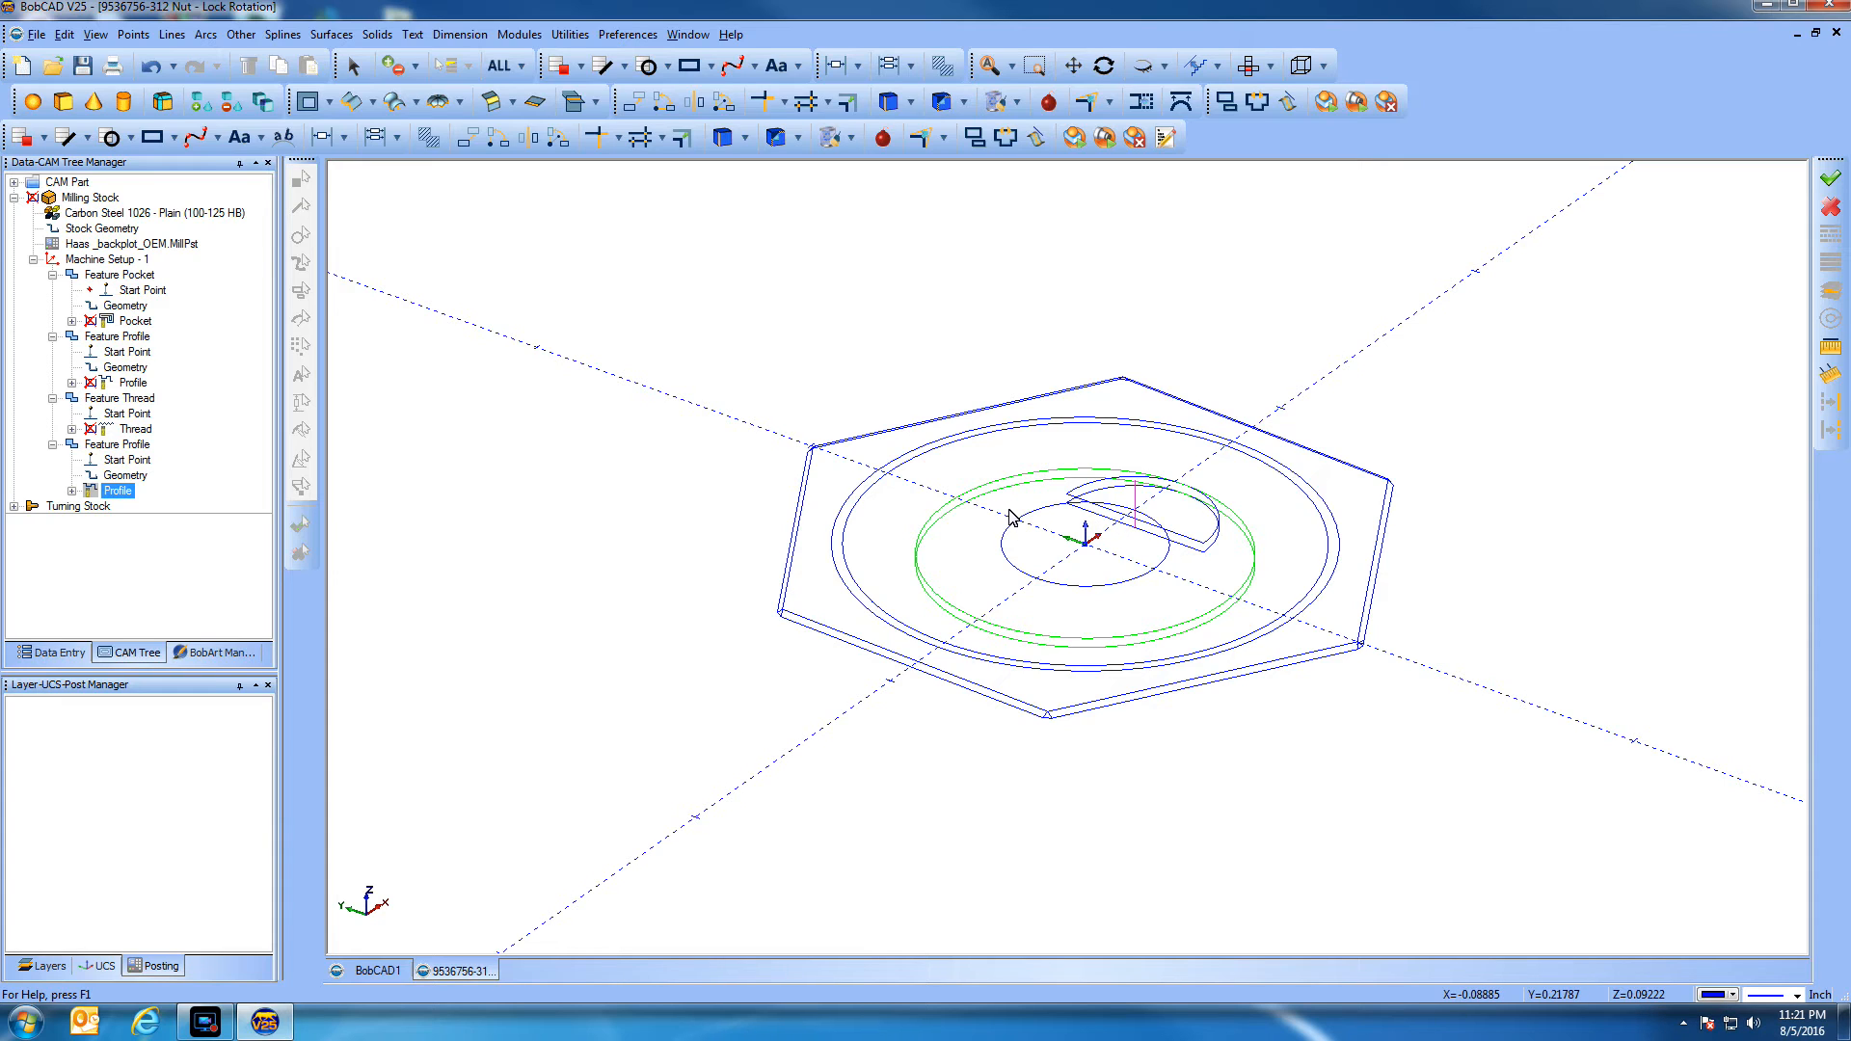
{"action": "right_click", "coordinate": [641, 468]}
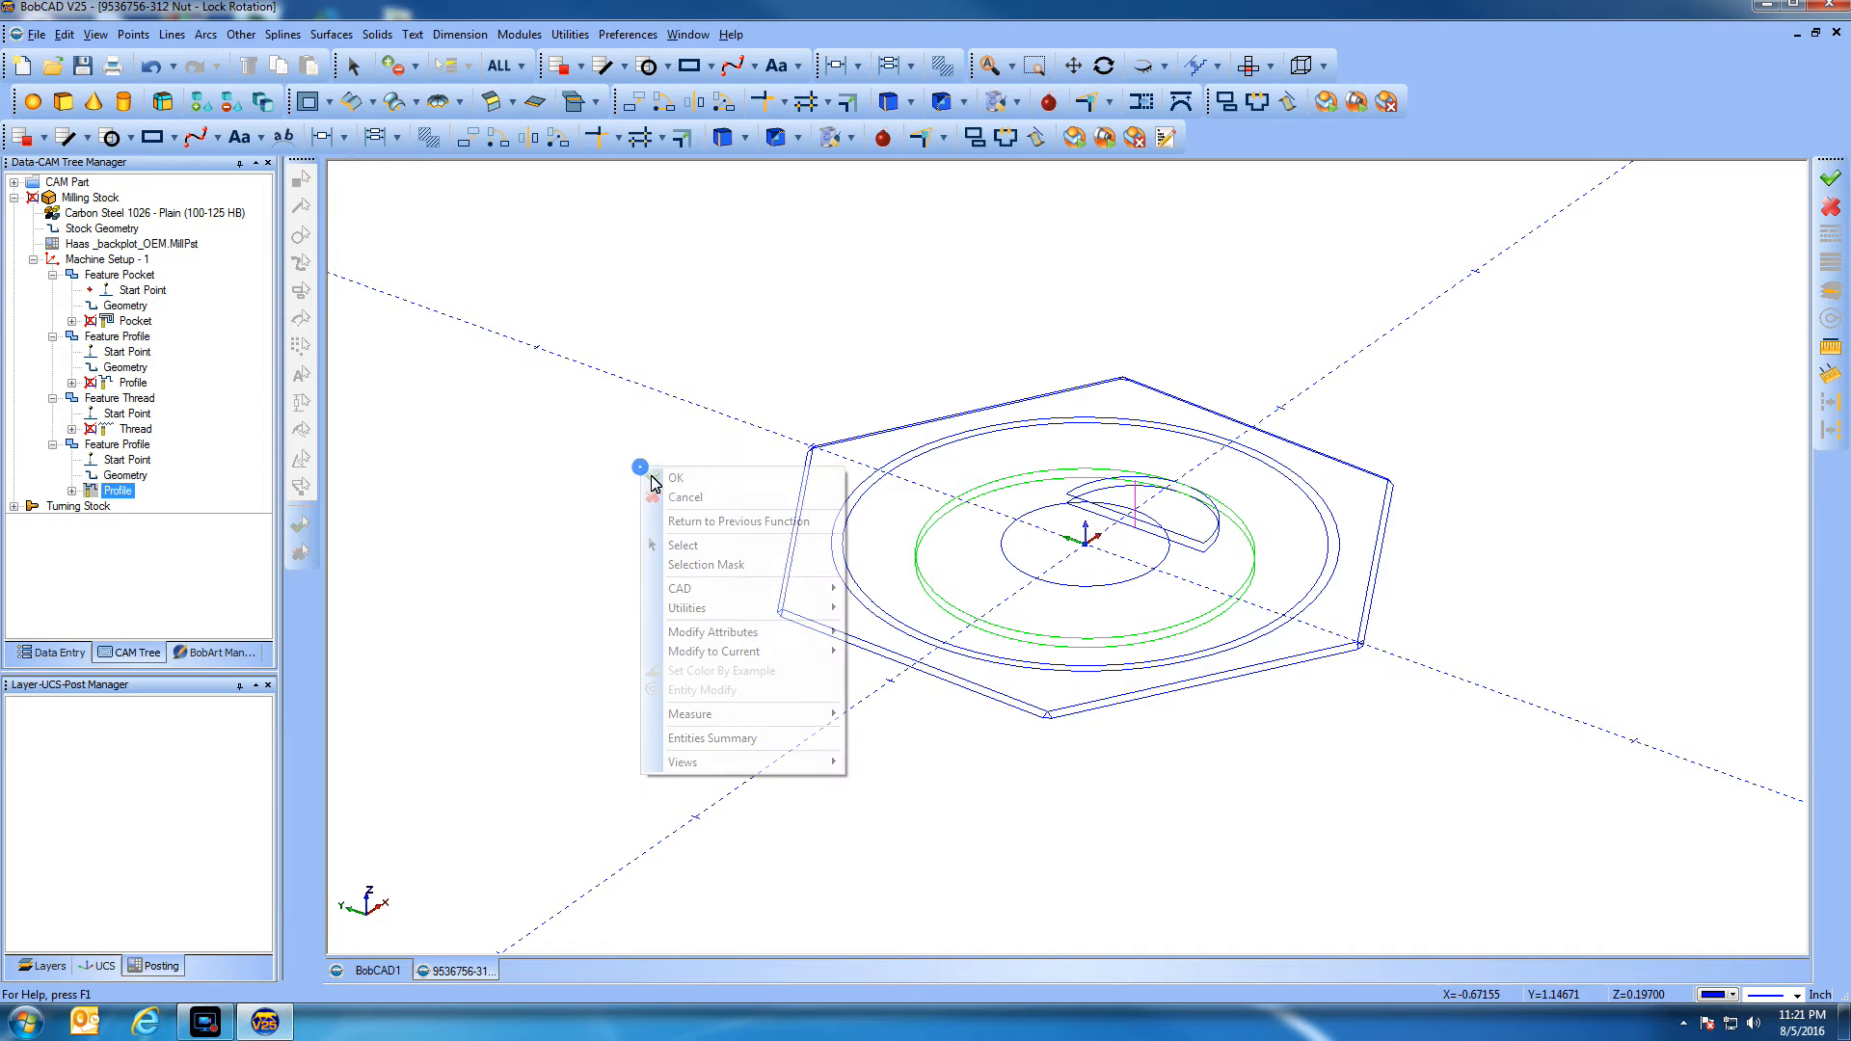
{"action": "left_click", "coordinate": [682, 497]}
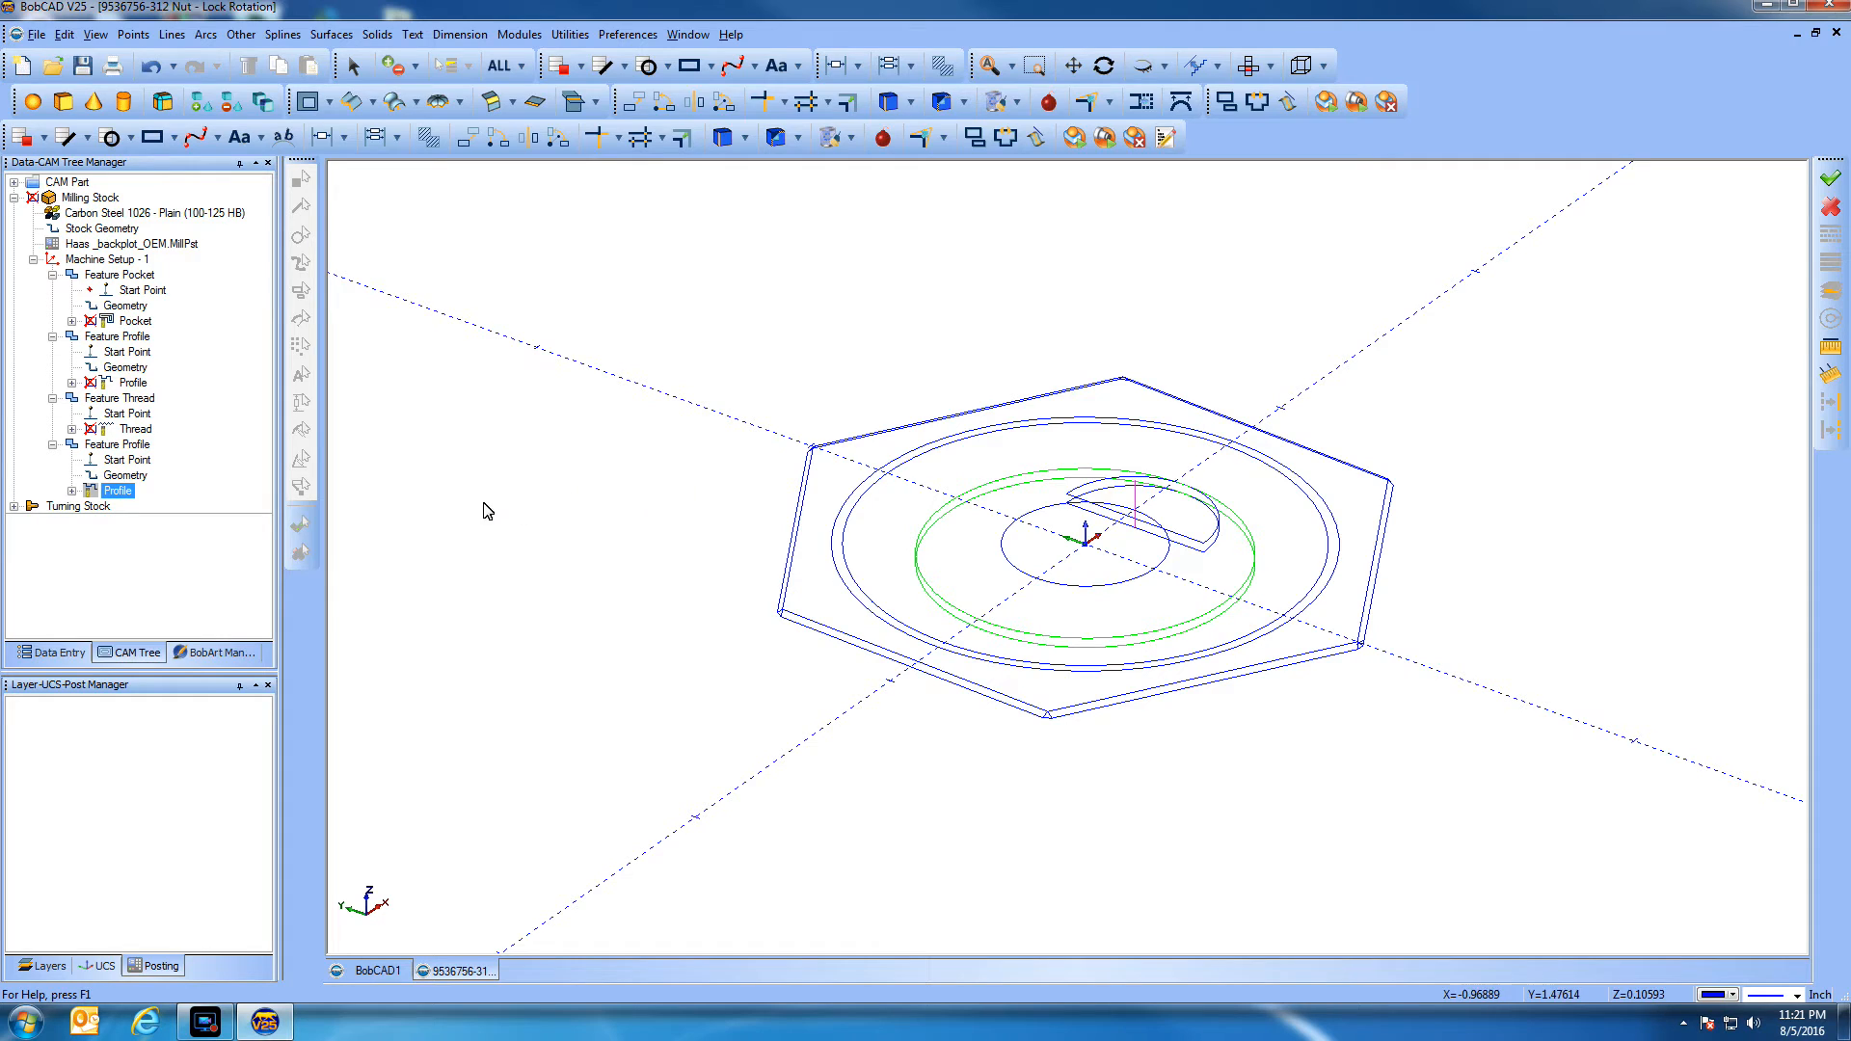
{"action": "key", "text": "Up"}
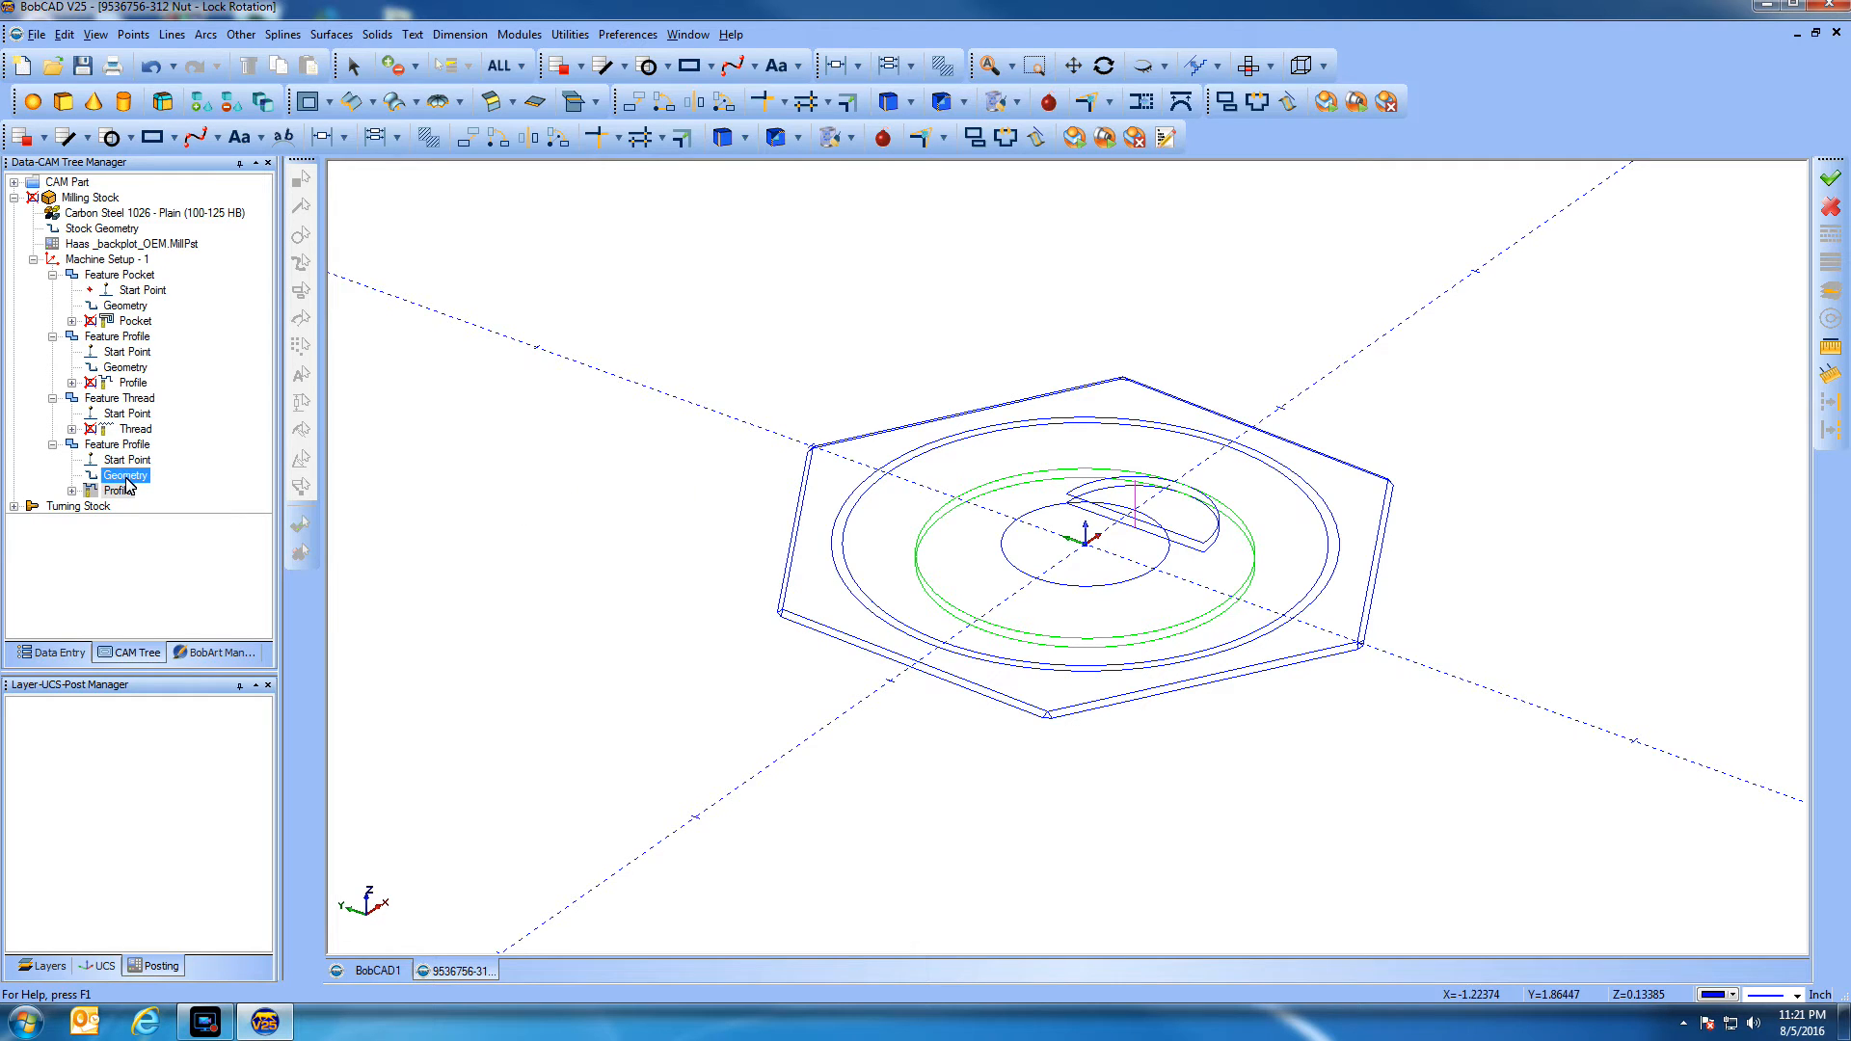
{"action": "right_click", "coordinate": [433, 380]}
{"action": "left_click", "coordinate": [463, 413]}
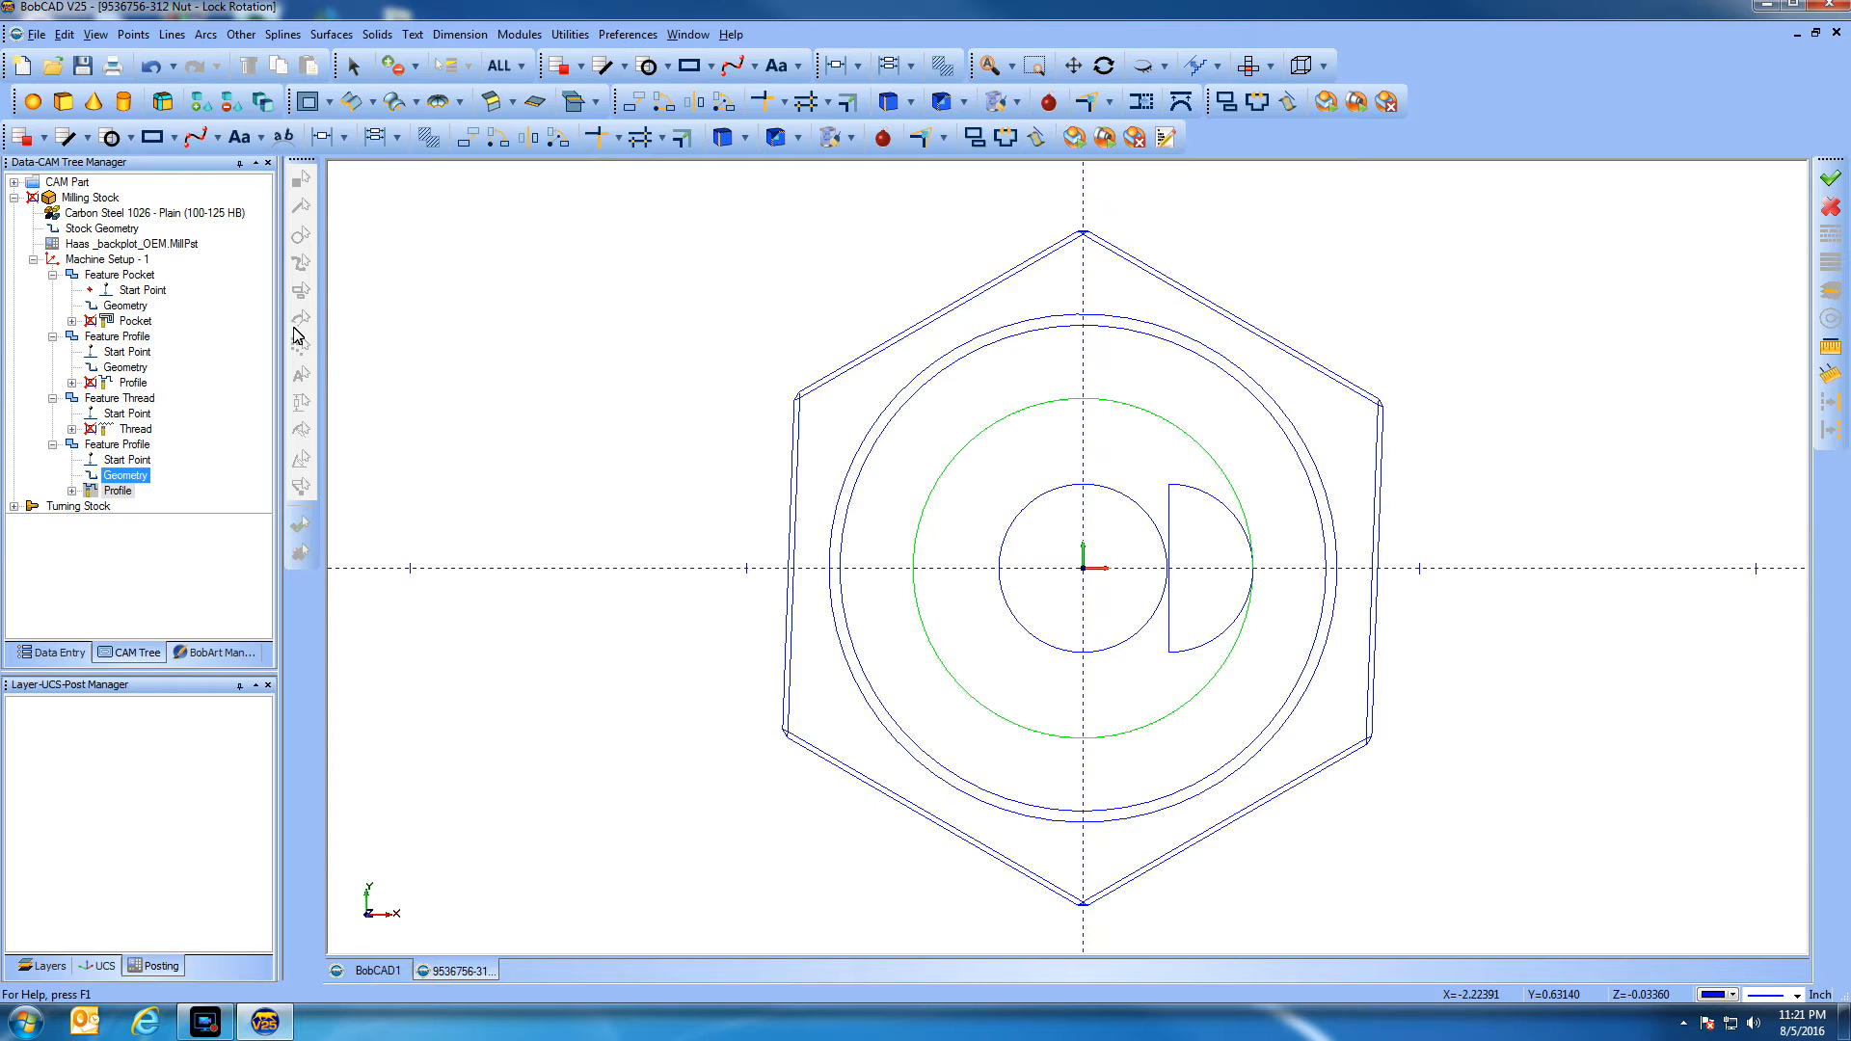
Unblank the thread, first profile and pocket toolpaths so that all milling toolpaths are displayed
{"action": "left_click", "coordinate": [127, 352]}
{"action": "left_click", "coordinate": [100, 428]}
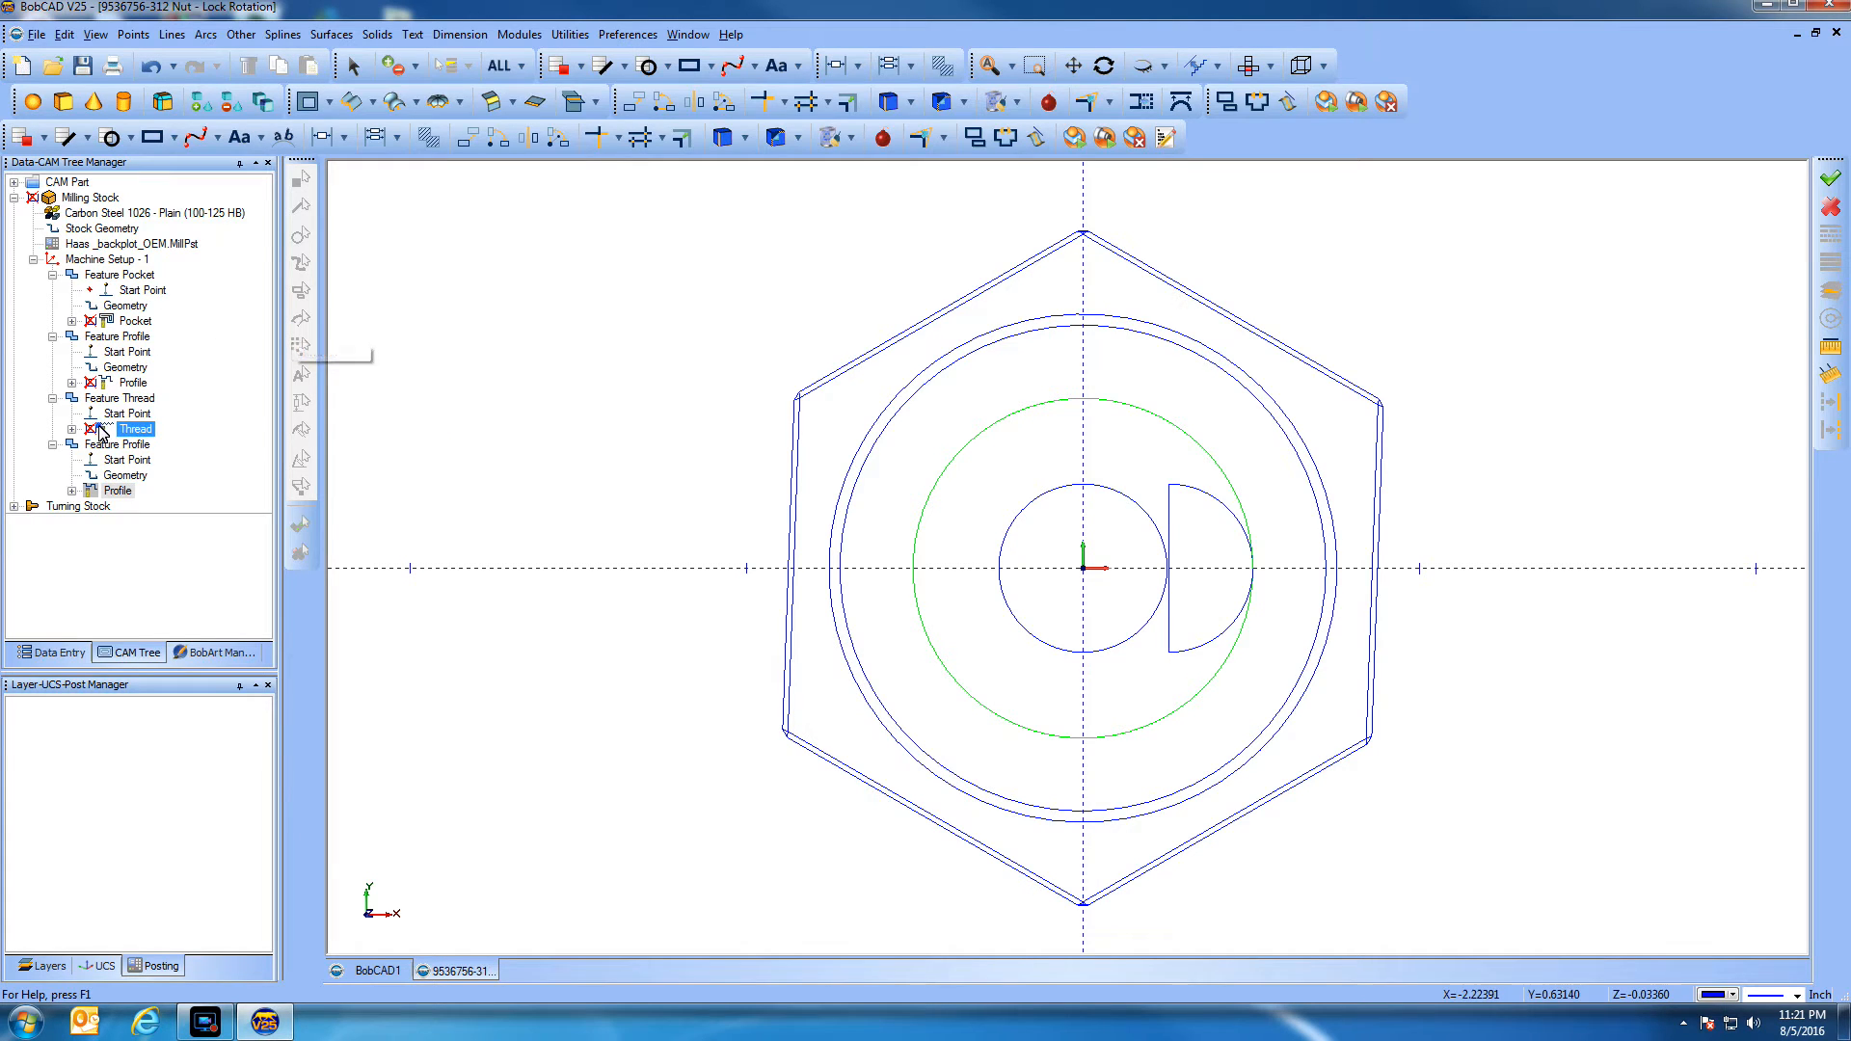
{"action": "right_click", "coordinate": [100, 428]}
{"action": "left_click", "coordinate": [194, 508]}
{"action": "left_click", "coordinate": [133, 383]}
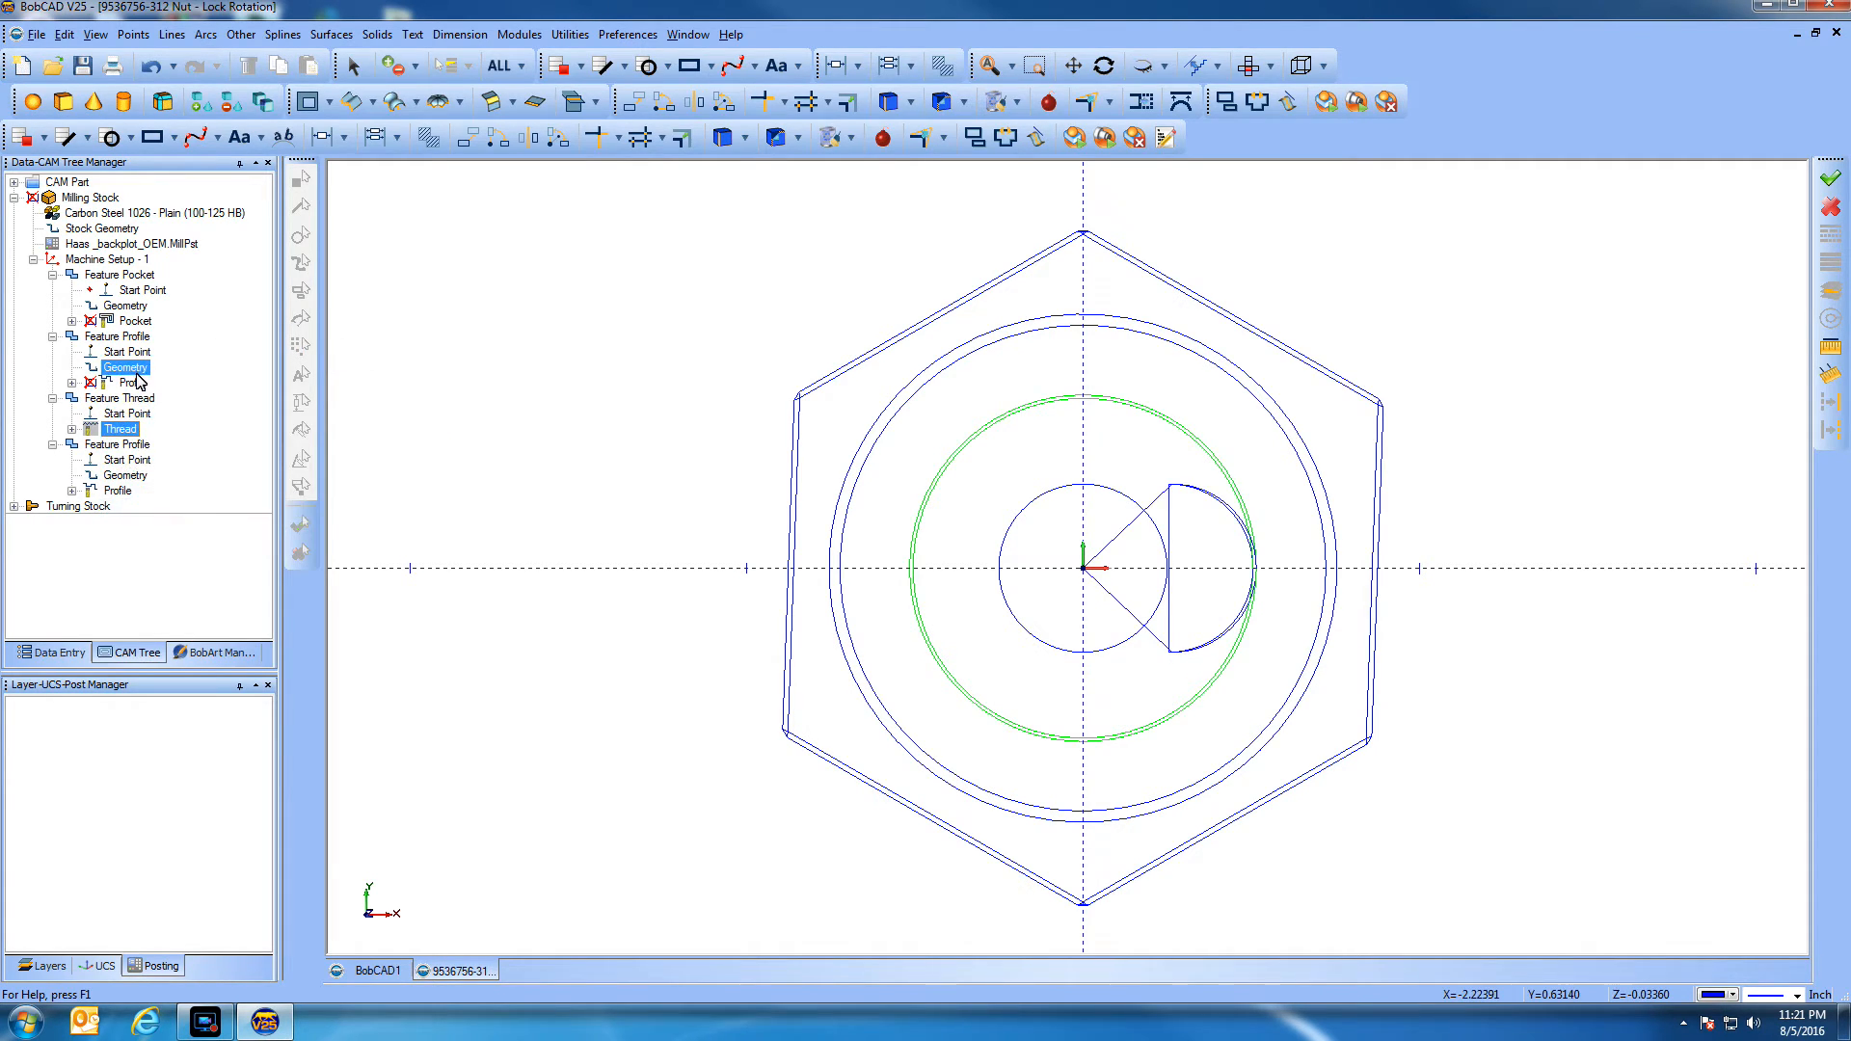
{"action": "right_click", "coordinate": [135, 383]}
{"action": "left_click", "coordinate": [212, 470]}
{"action": "left_click", "coordinate": [135, 321]}
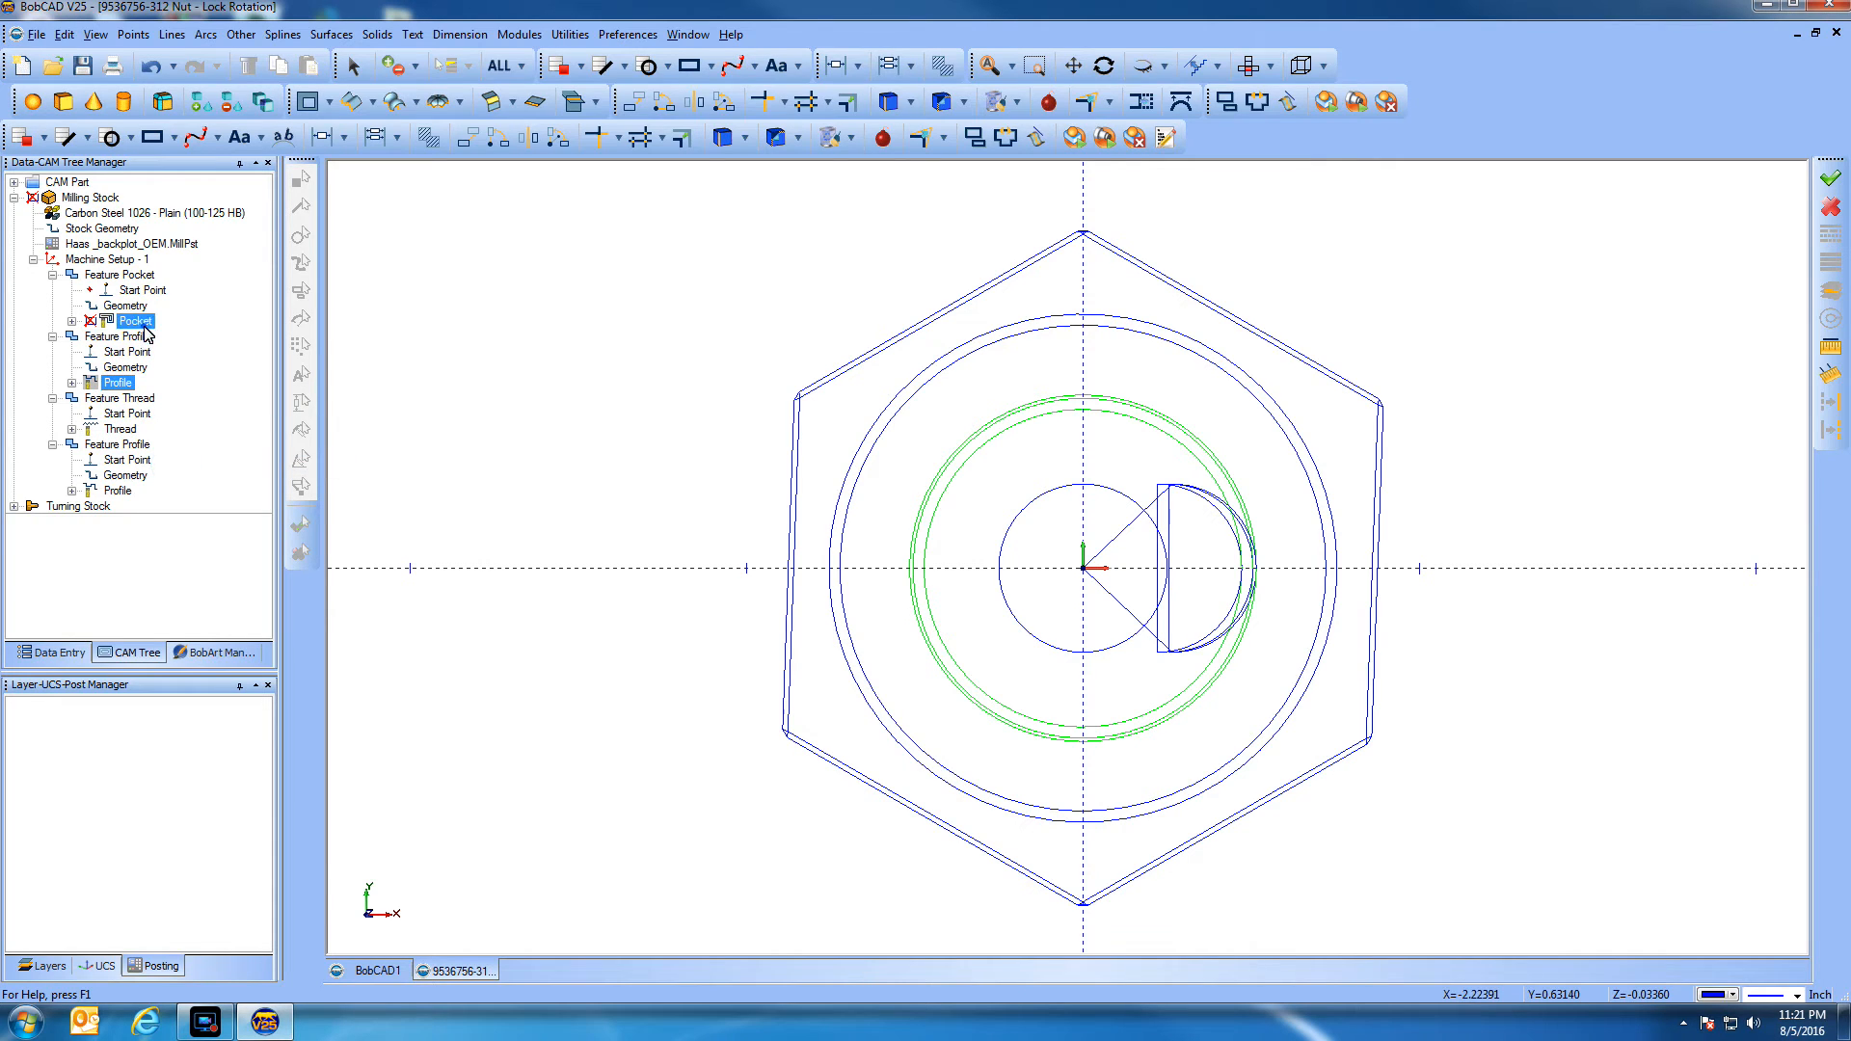
{"action": "right_click", "coordinate": [135, 321]}
{"action": "left_click", "coordinate": [195, 410]}
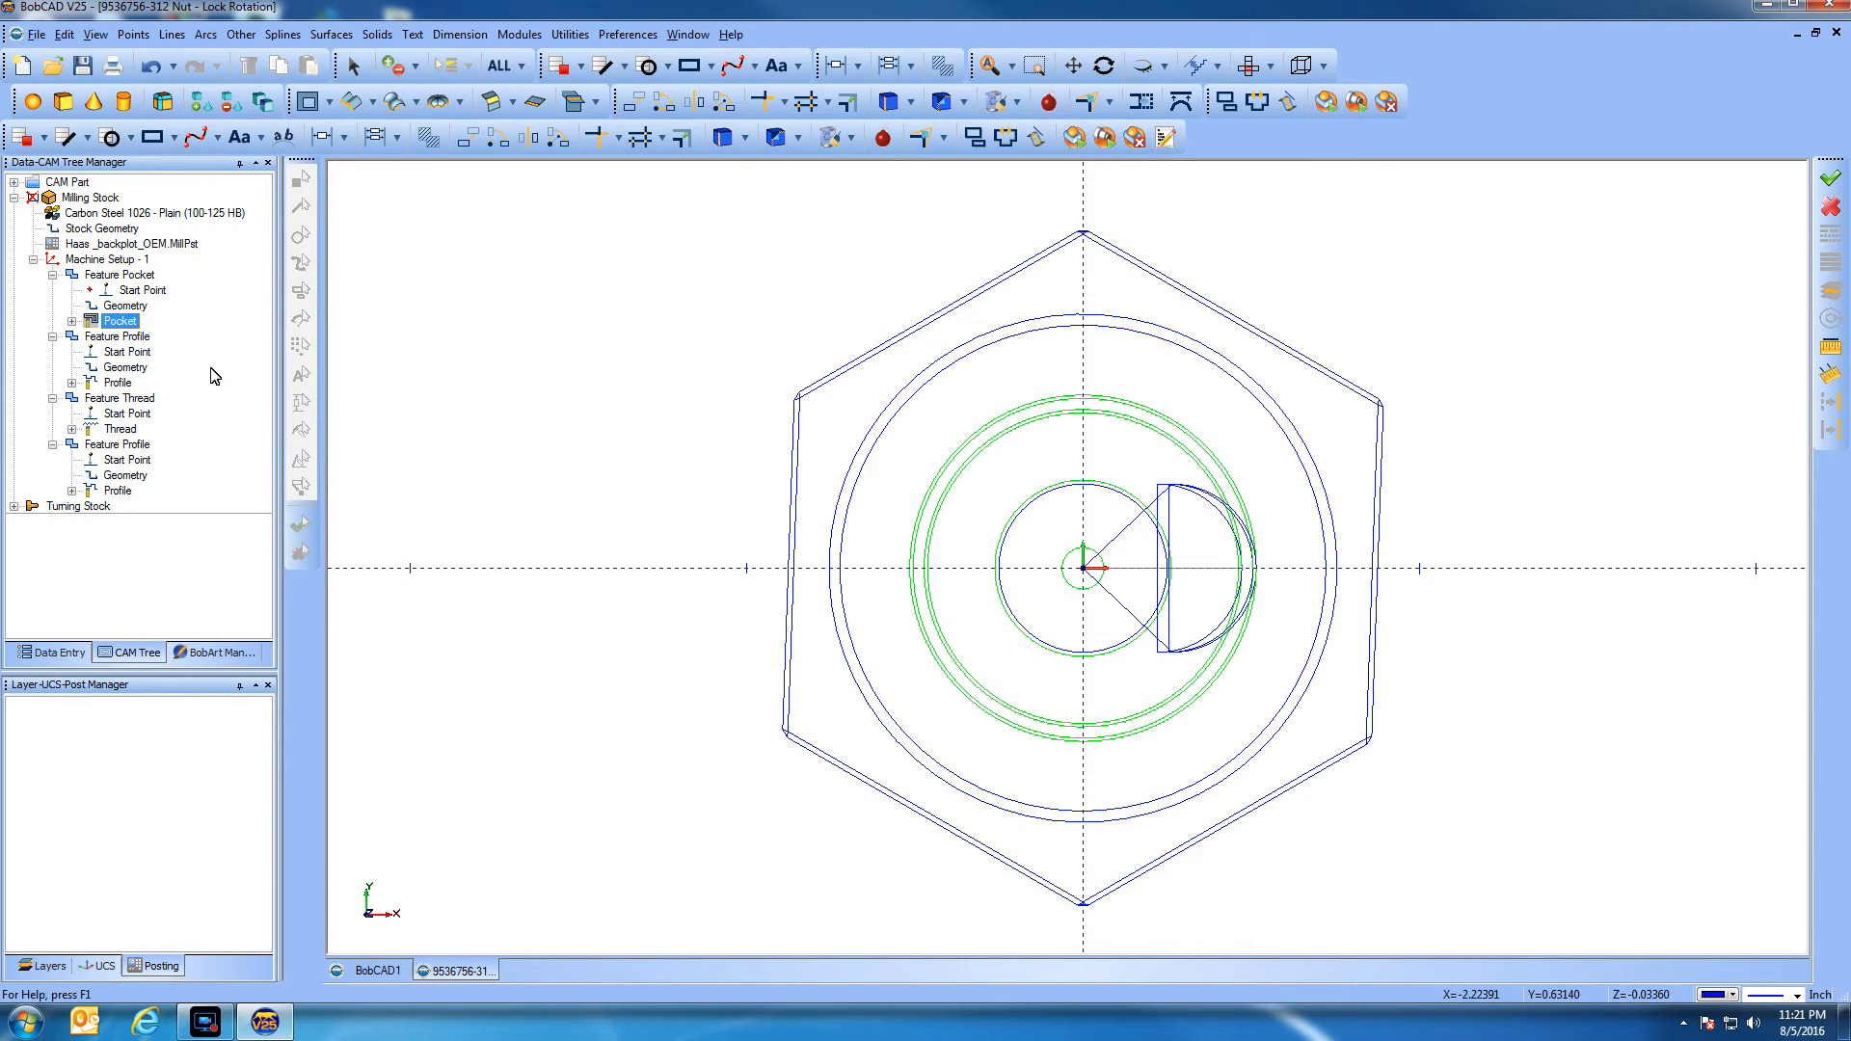
Post the NC program for the milling operations with the Haas post processor
{"action": "left_click", "coordinate": [20, 190]}
{"action": "left_click", "coordinate": [14, 182]}
{"action": "left_click", "coordinate": [92, 196]}
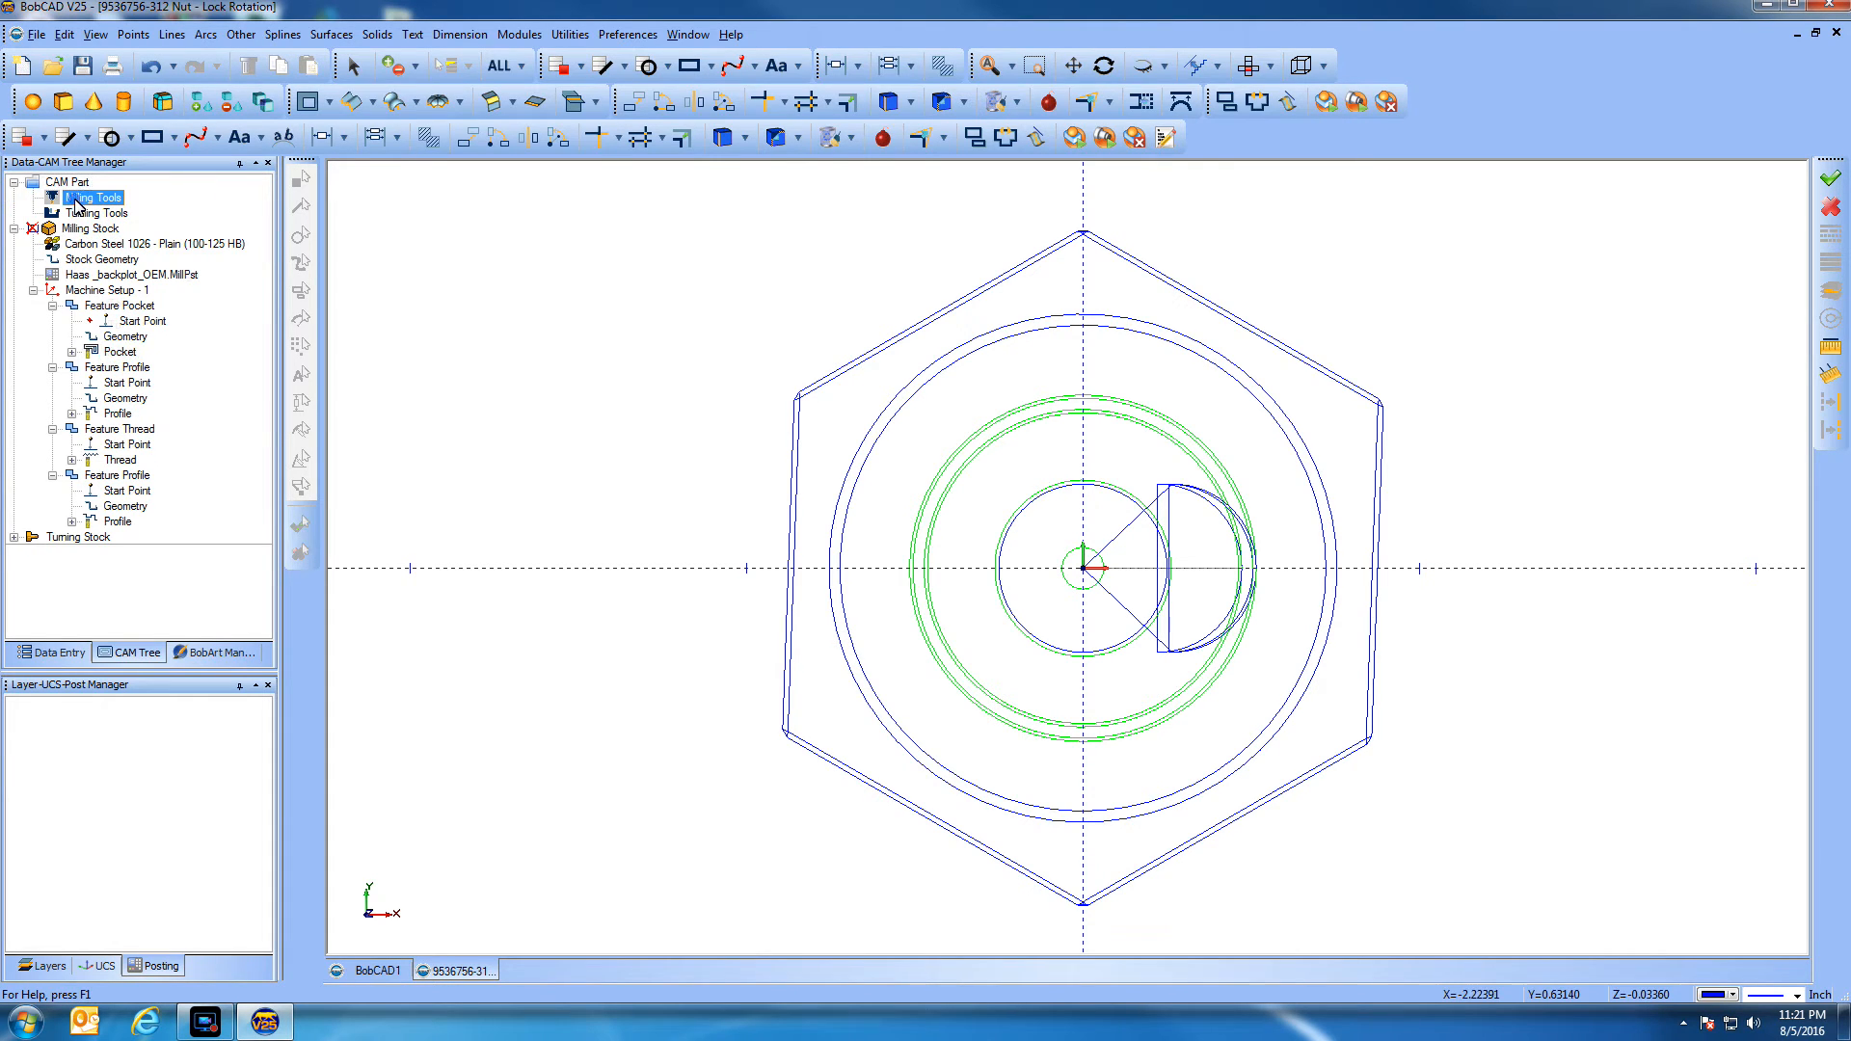
{"action": "right_click", "coordinate": [87, 200]}
{"action": "left_click", "coordinate": [147, 215]}
{"action": "right_click", "coordinate": [113, 197]}
{"action": "left_click", "coordinate": [155, 231]}
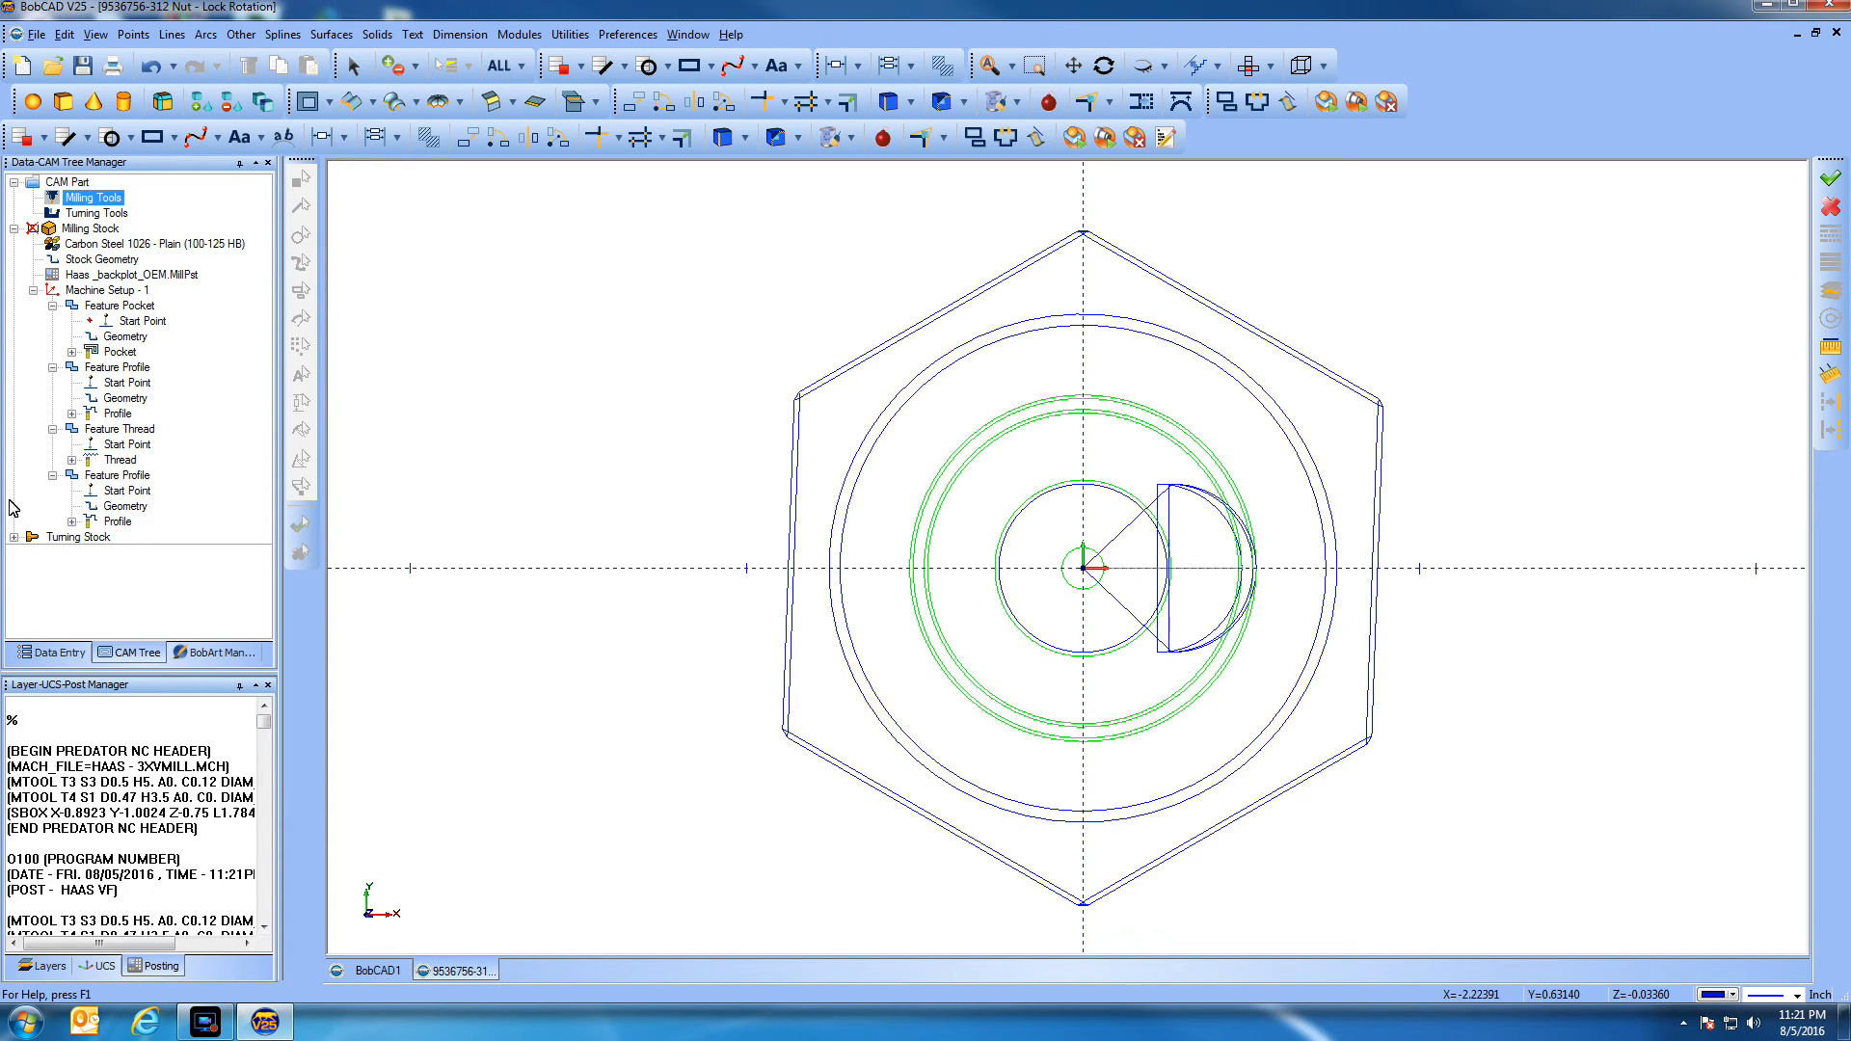
Review the posted G-code in the Predator CNC Editor, and close the editor
{"action": "left_click", "coordinate": [138, 276]}
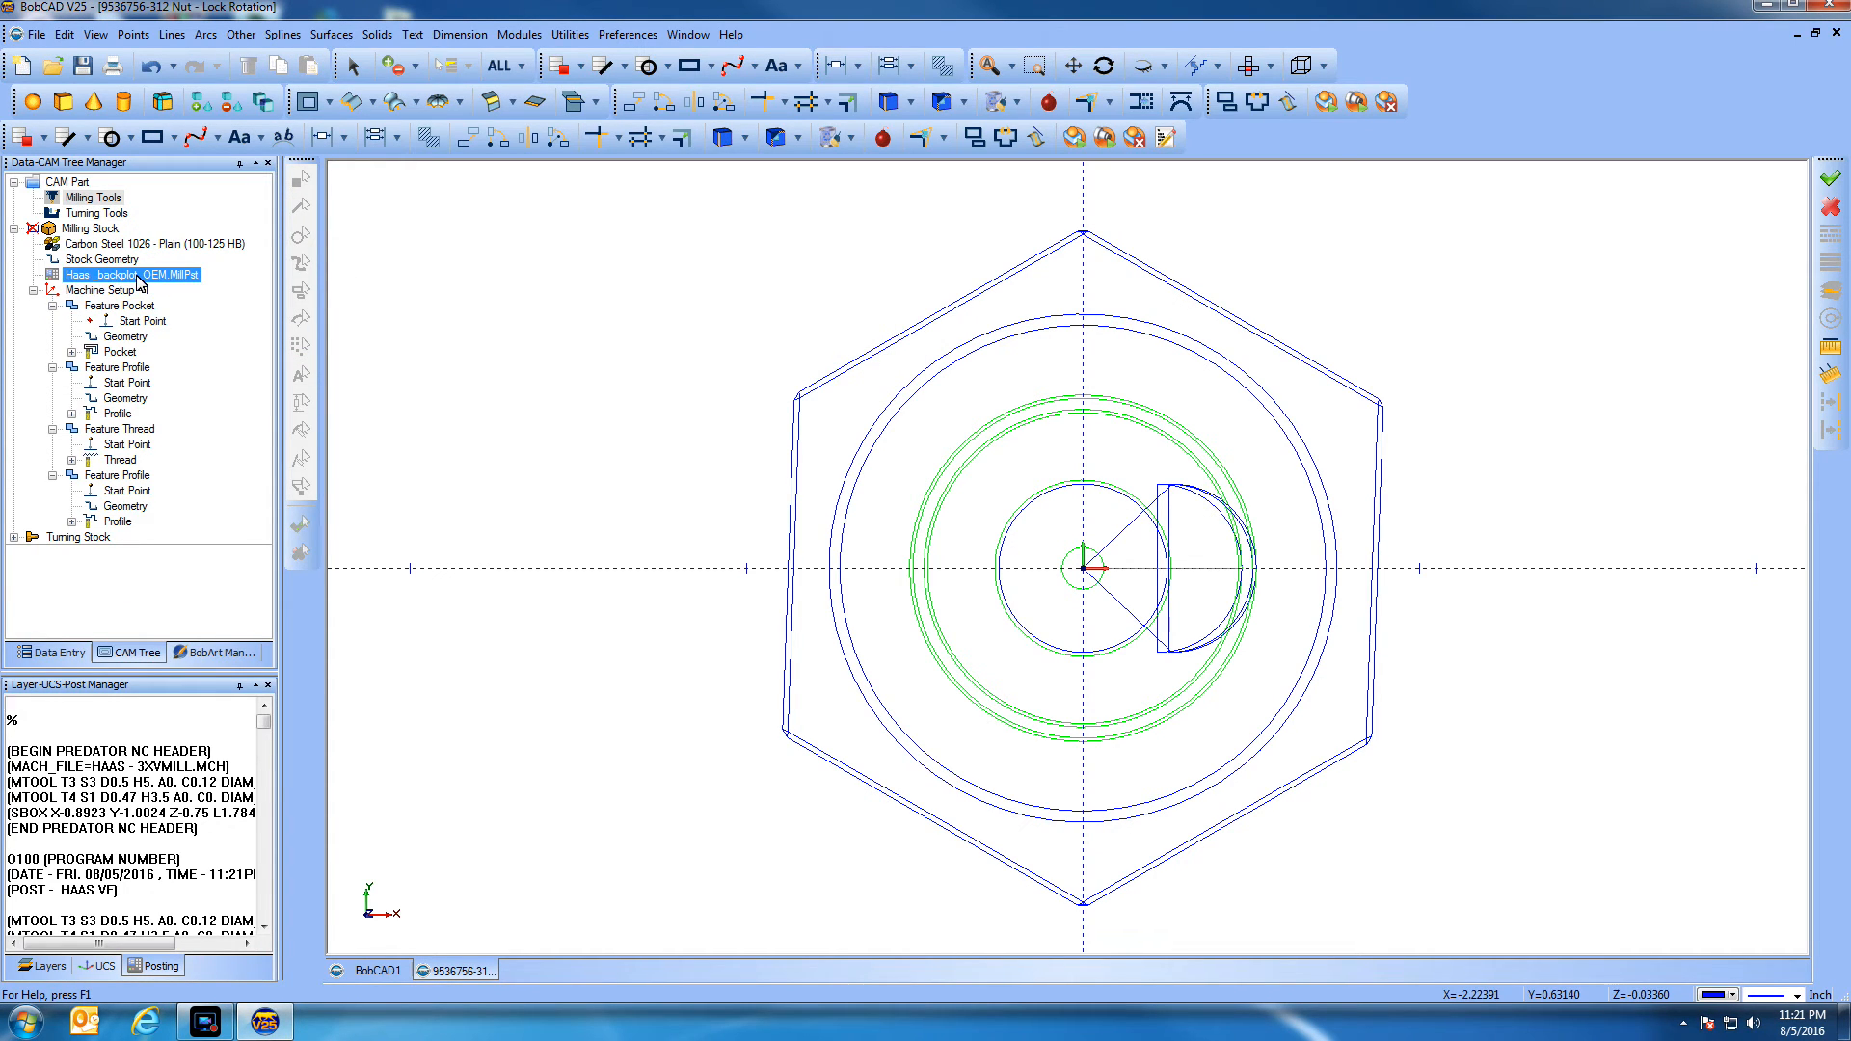
{"action": "right_click", "coordinate": [119, 770]}
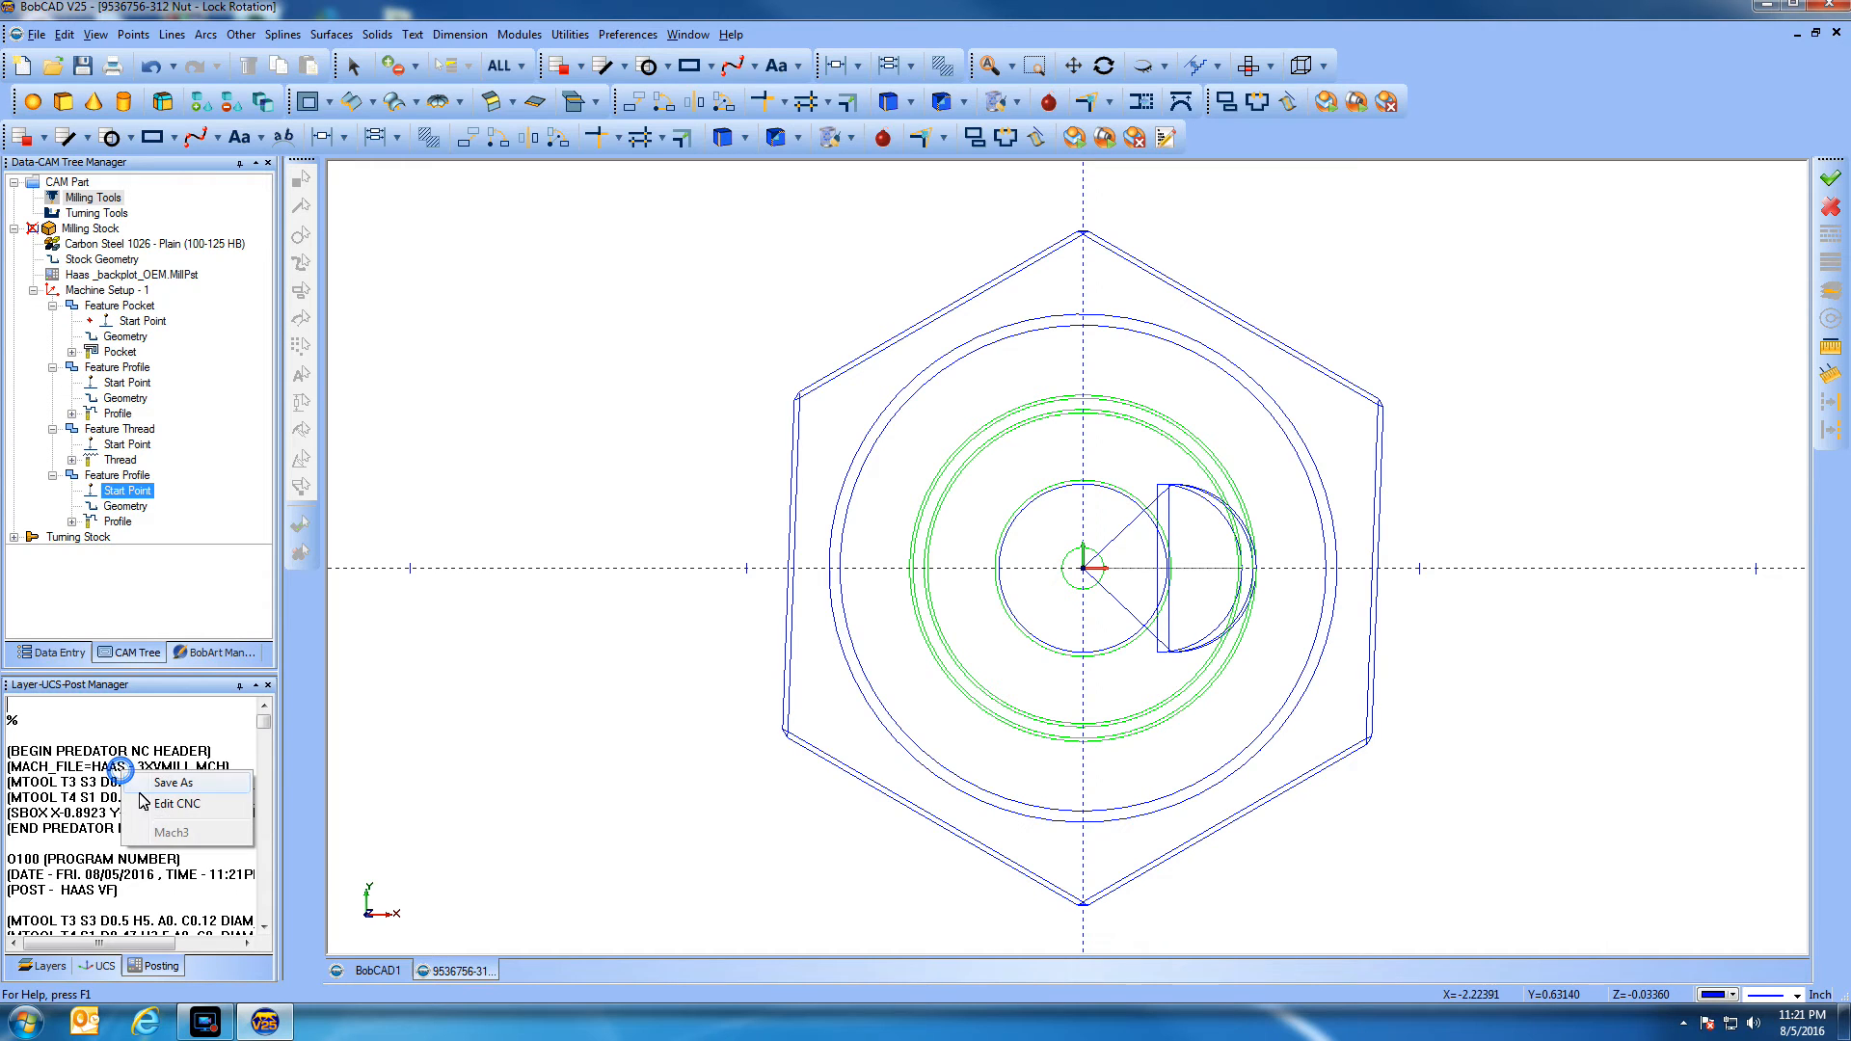
{"action": "left_click", "coordinate": [158, 806]}
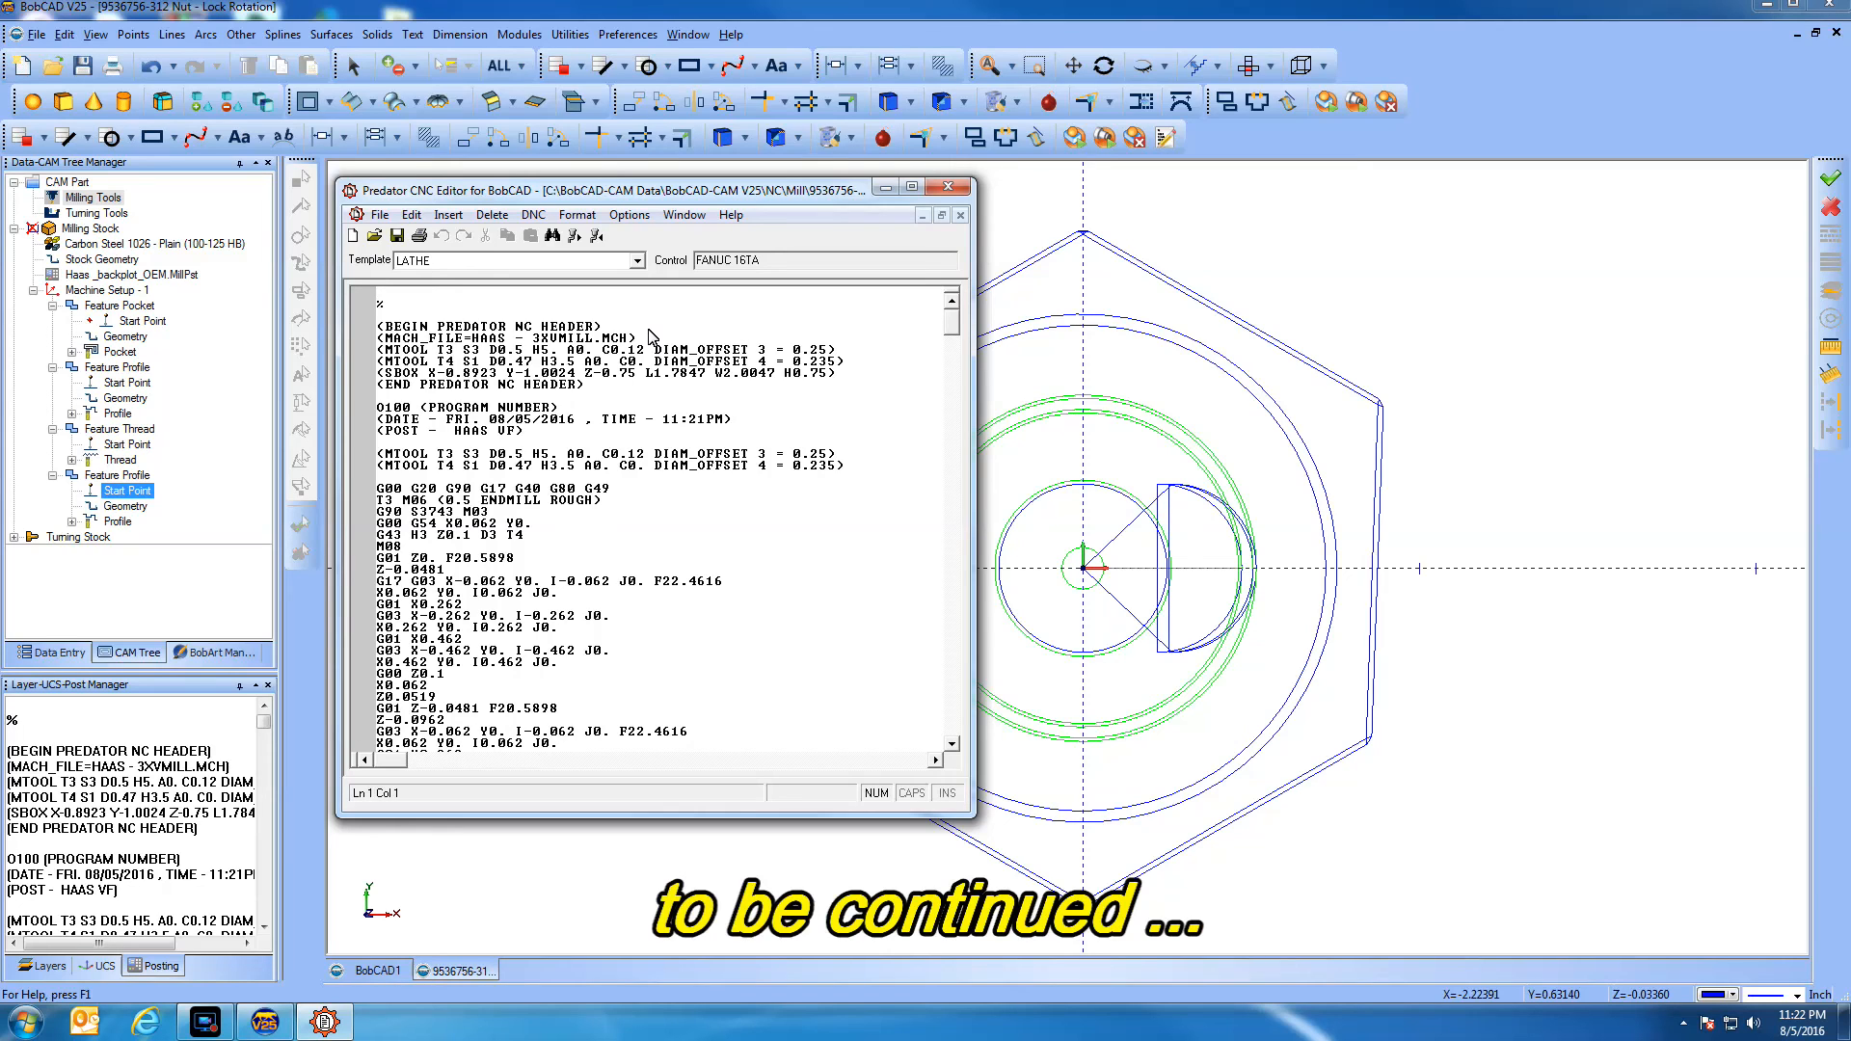
{"action": "left_click", "coordinate": [947, 189]}
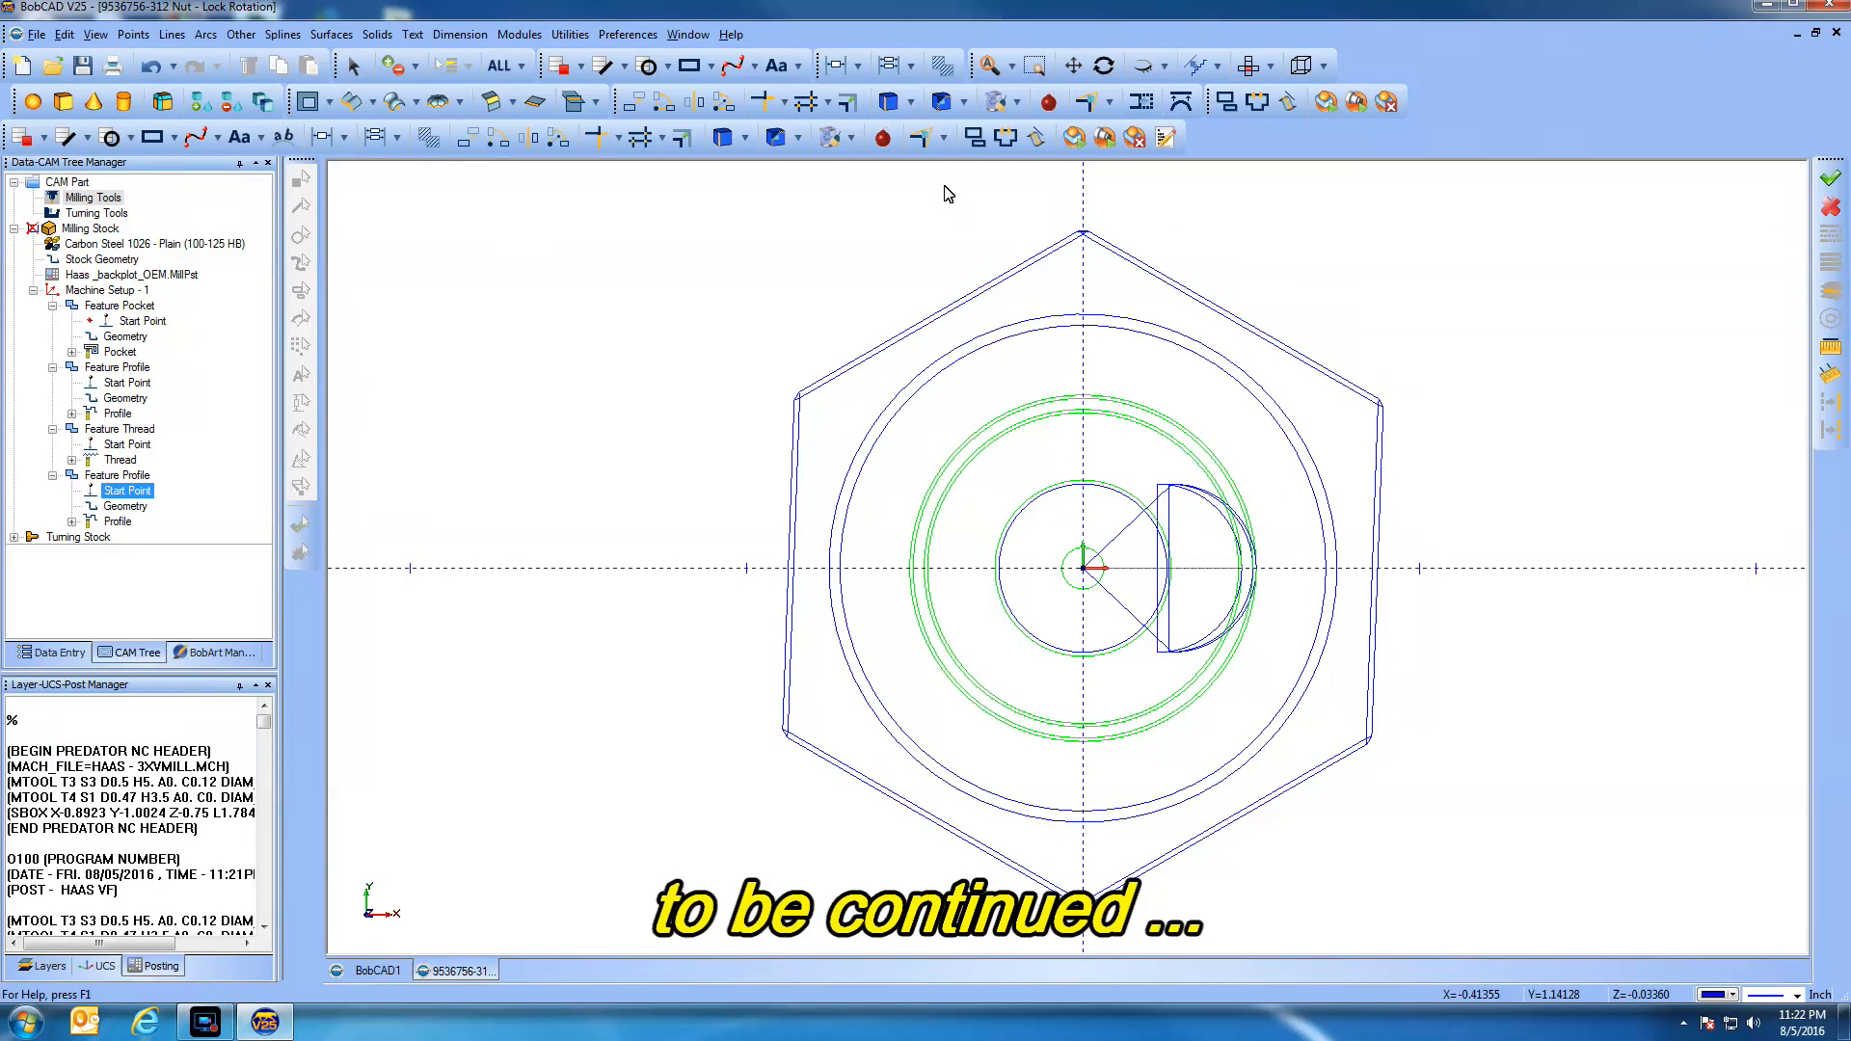